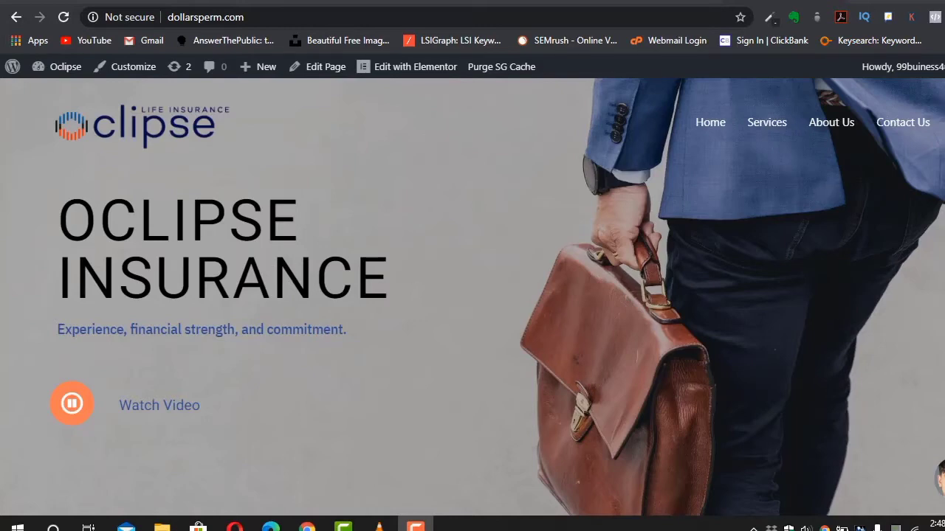
- Look through the finished Oclipse Insurance homepage, from the hero banner through services, team, FAQ, testimonials and map to the footer
{"action": "scroll", "coordinate": [472, 296], "scroll_direction": "down", "scroll_amount": 8}
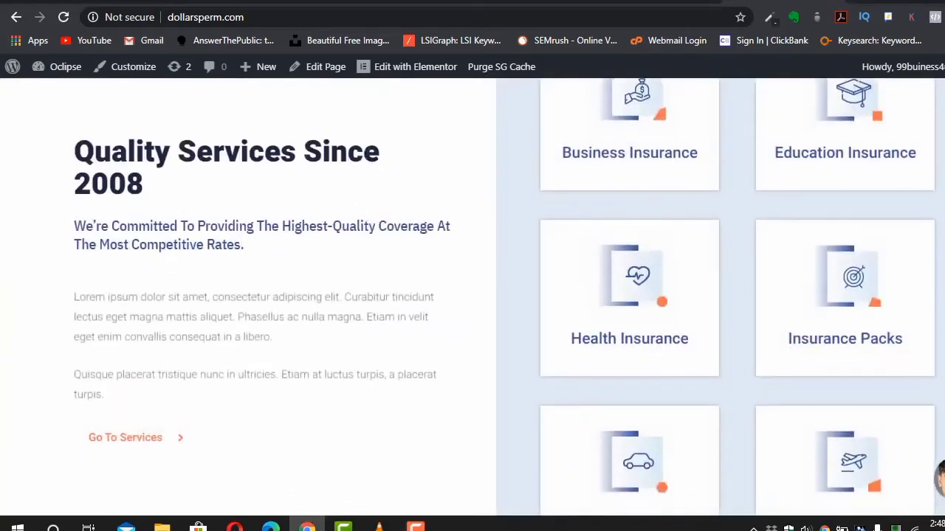
{"action": "scroll", "coordinate": [473, 295], "scroll_direction": "down", "scroll_amount": 10}
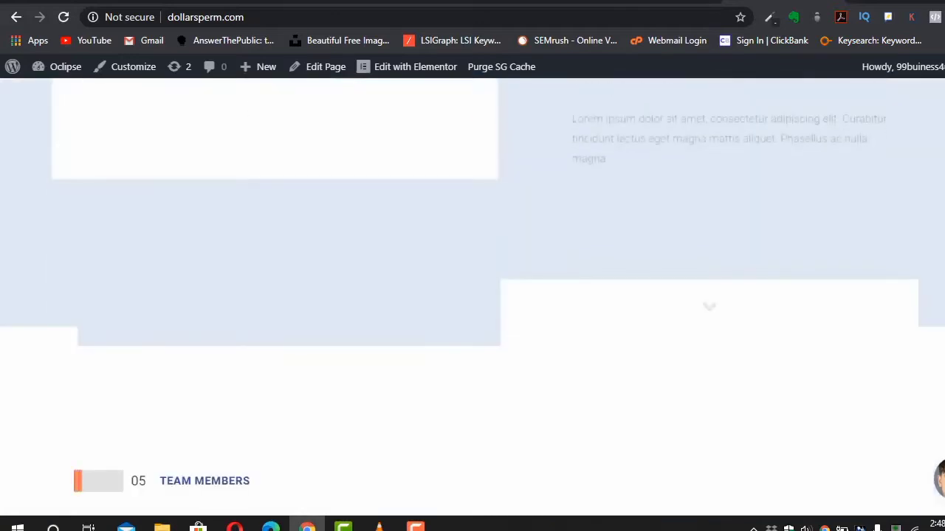
{"action": "scroll", "coordinate": [472, 295], "scroll_direction": "down", "scroll_amount": 8}
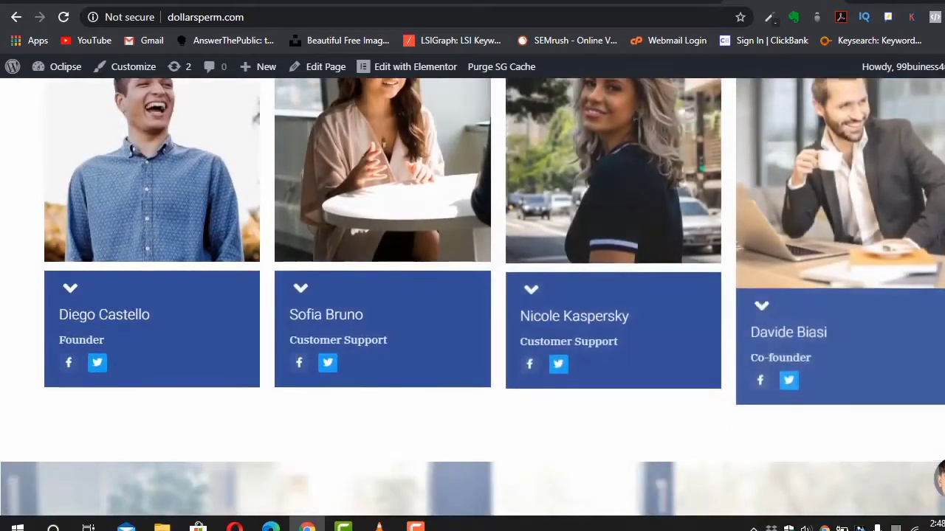
{"action": "scroll", "coordinate": [473, 295], "scroll_direction": "down", "scroll_amount": 5}
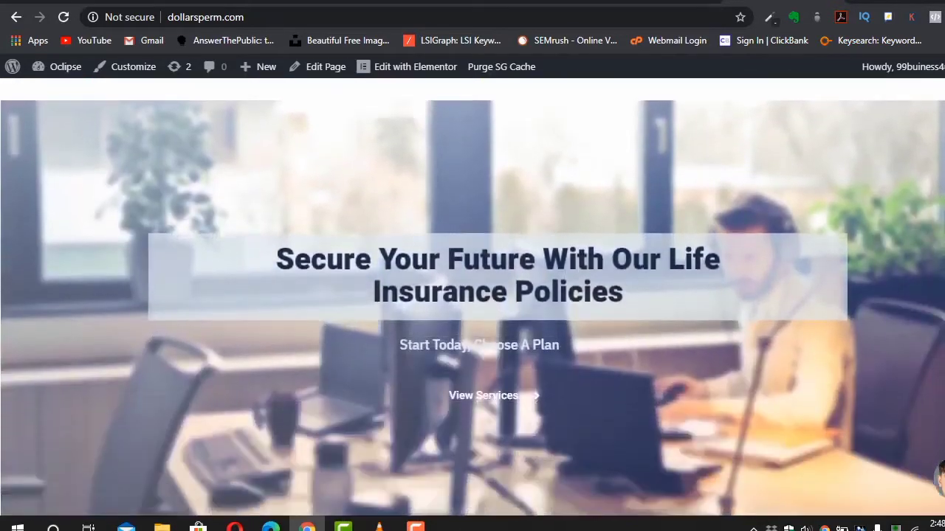
{"action": "scroll", "coordinate": [473, 295], "scroll_direction": "down", "scroll_amount": 10}
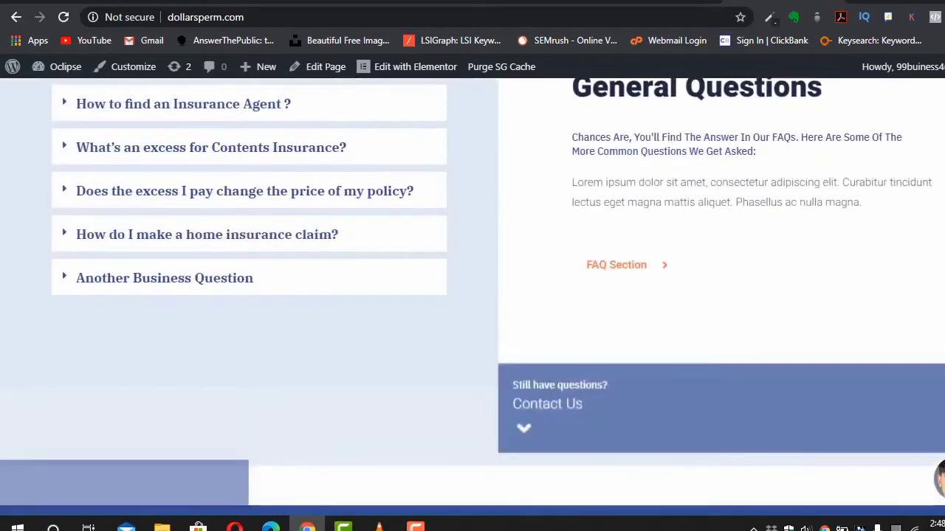
{"action": "scroll", "coordinate": [472, 295], "scroll_direction": "down", "scroll_amount": 10}
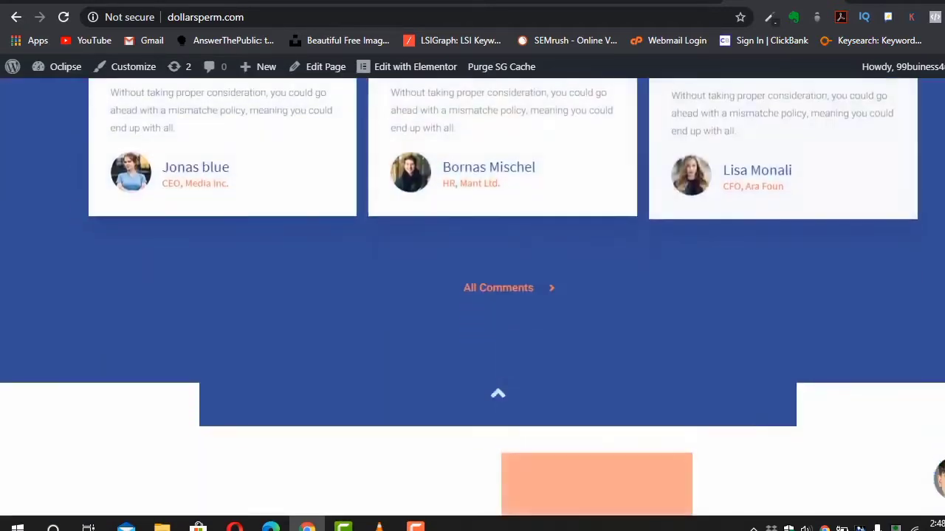
{"action": "scroll", "coordinate": [473, 295], "scroll_direction": "down", "scroll_amount": 10}
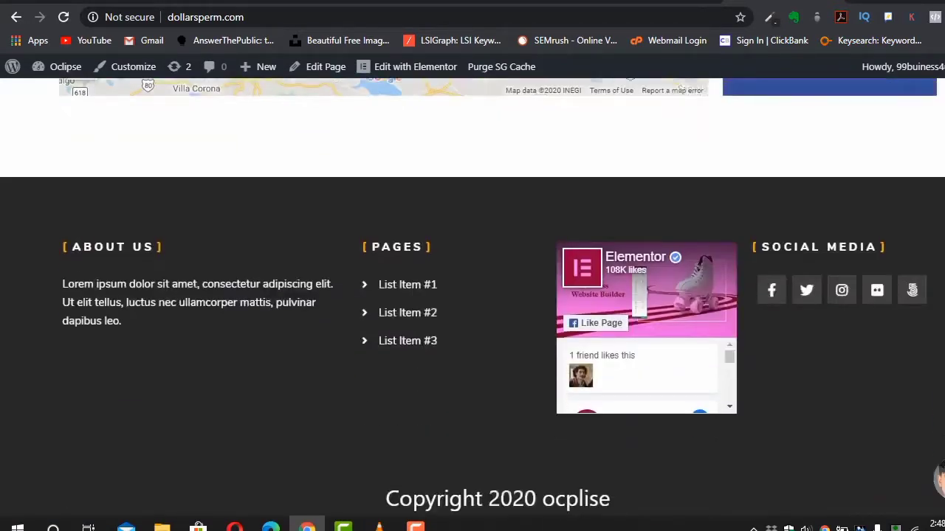
{"action": "scroll", "coordinate": [649, 321], "scroll_direction": "up", "scroll_amount": 1}
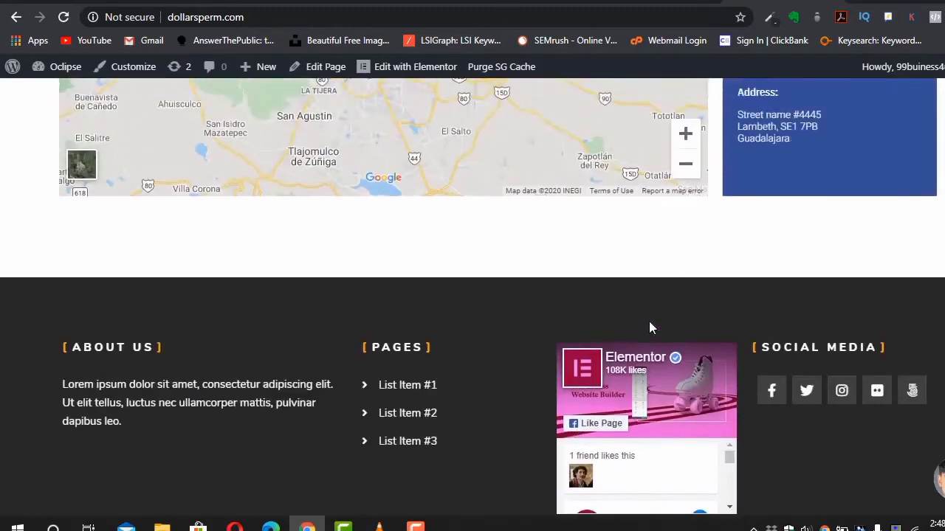
{"action": "scroll", "coordinate": [649, 321], "scroll_direction": "down", "scroll_amount": 1}
{"action": "scroll", "coordinate": [673, 358], "scroll_direction": "down", "scroll_amount": 3}
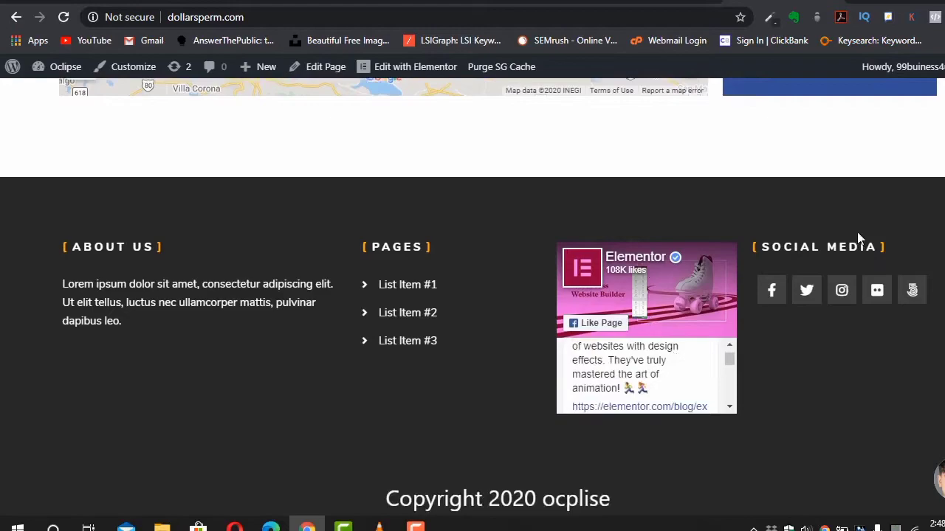
{"action": "scroll", "coordinate": [801, 281], "scroll_direction": "up", "scroll_amount": 10}
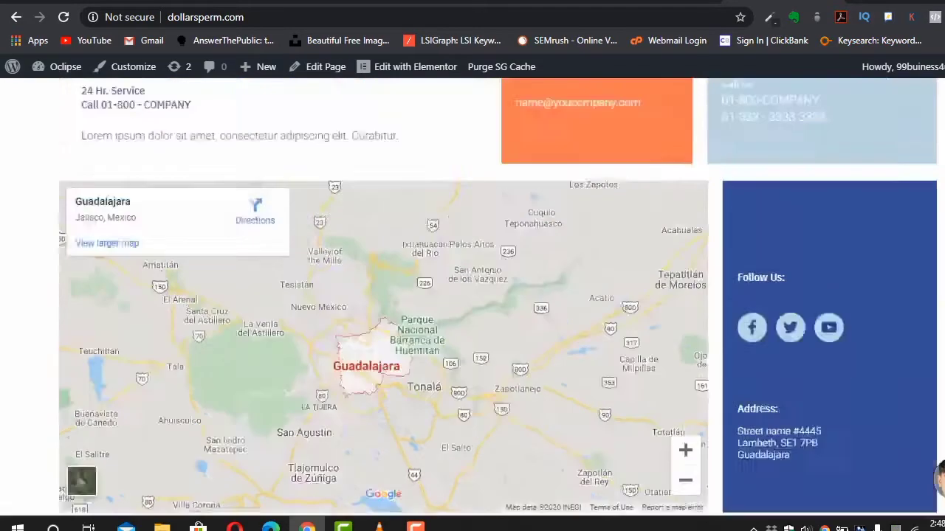
{"action": "scroll", "coordinate": [472, 295], "scroll_direction": "up", "scroll_amount": 15}
{"action": "scroll", "coordinate": [472, 295], "scroll_direction": "down", "scroll_amount": 8}
{"action": "scroll", "coordinate": [472, 295], "scroll_direction": "up", "scroll_amount": 3}
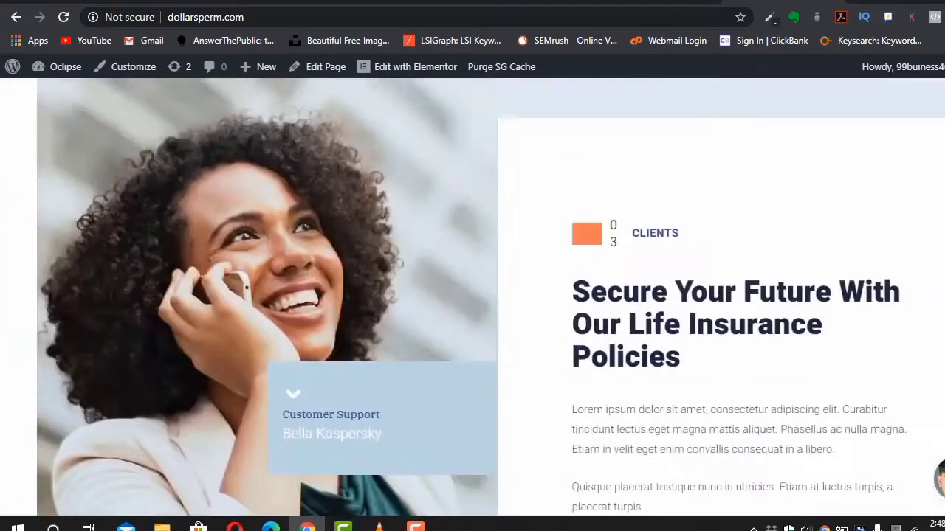
- Open the website's live chat widget and send the message "hi" to support
{"action": "left_click", "coordinate": [937, 478]}
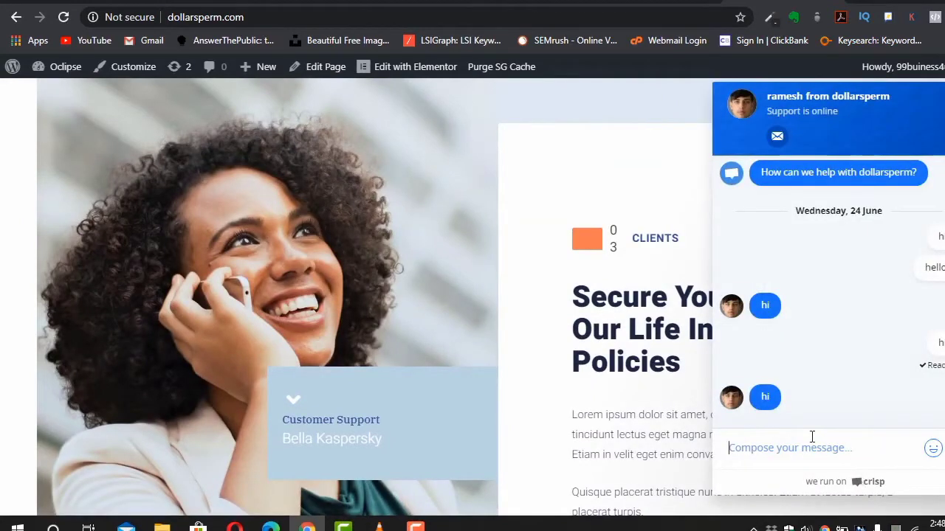
{"action": "type", "text": "hi"}
{"action": "key", "text": "Return"}
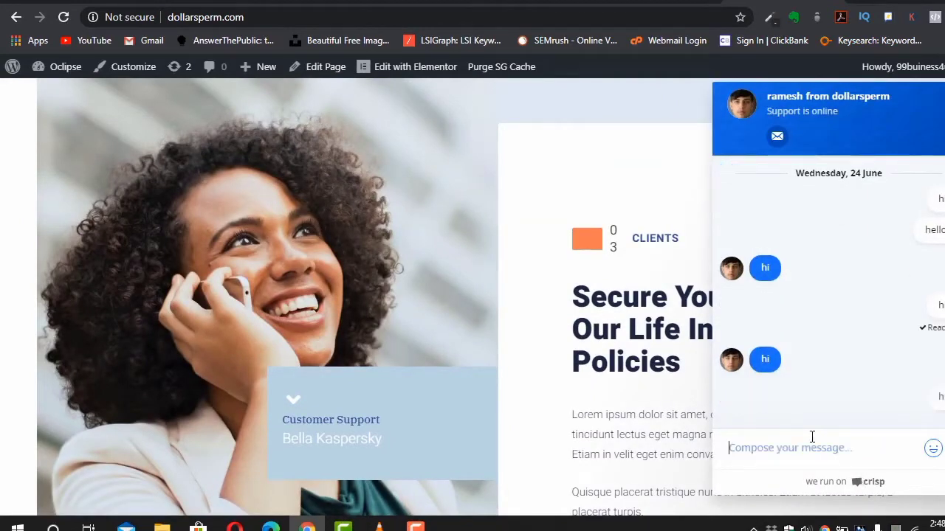
- Switch to the Crisp inbox and reply "hello" in the visitor's open conversation
{"action": "key", "text": "ctrl+Tab"}
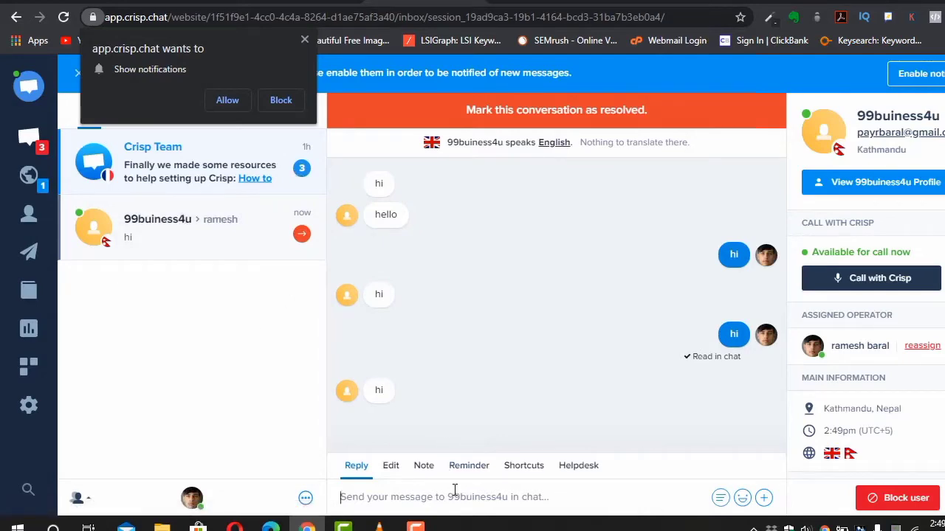
{"action": "type", "text": "hello"}
{"action": "key", "text": "Return"}
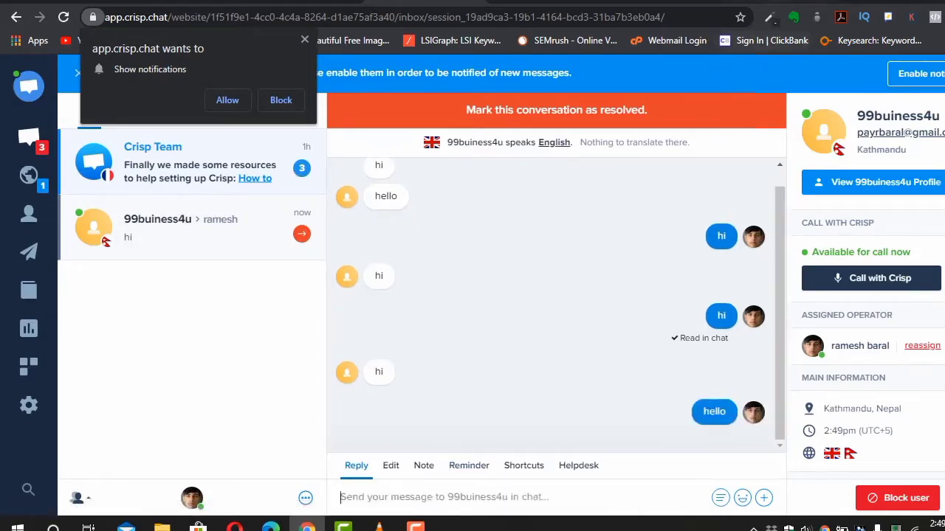
- Return to the website to check the reply in the chat widget, and close the chat
{"action": "key", "text": "ctrl+Tab"}
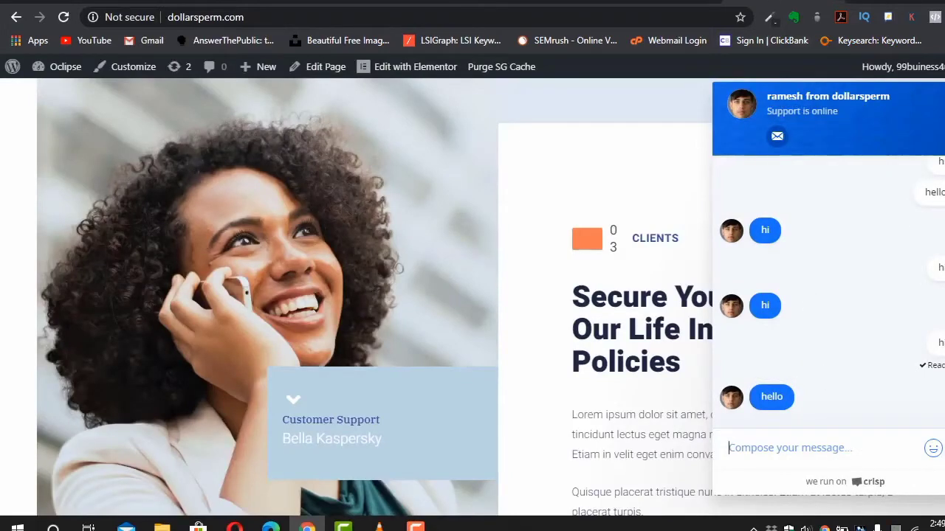
{"action": "left_click", "coordinate": [818, 295]}
{"action": "scroll", "coordinate": [816, 288], "scroll_direction": "up", "scroll_amount": 3}
{"action": "scroll", "coordinate": [817, 287], "scroll_direction": "up", "scroll_amount": 5}
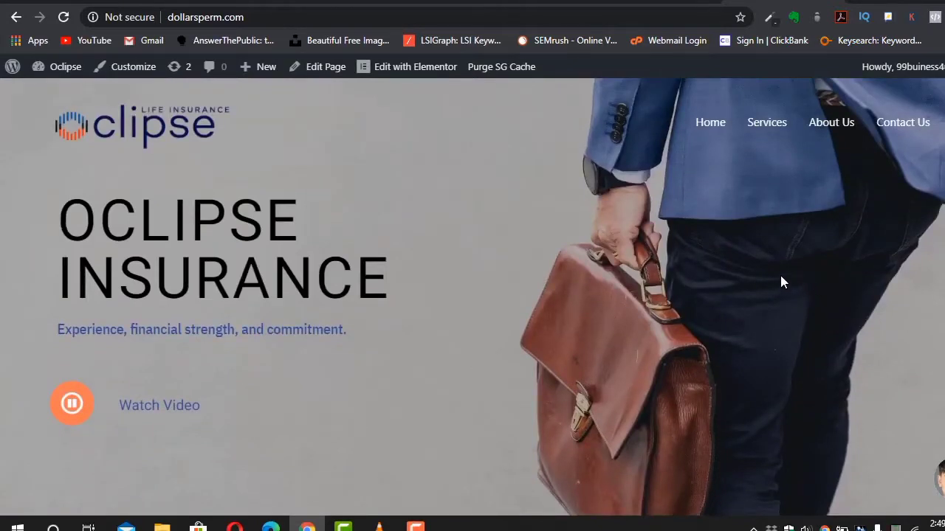
- Open the website's Services page and examine its insurance sections down to the Starter Family Plan and footer
{"action": "left_click", "coordinate": [766, 123]}
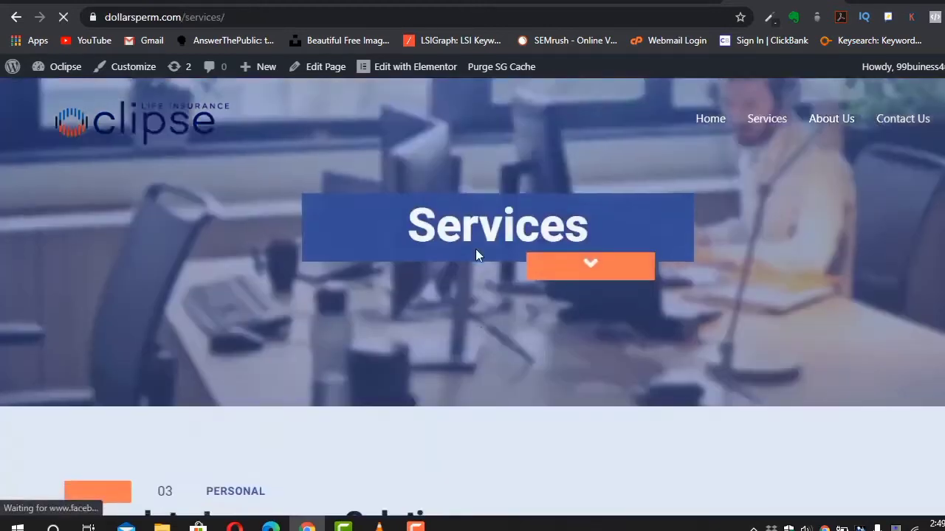
{"action": "scroll", "coordinate": [476, 251], "scroll_direction": "down", "scroll_amount": 8}
{"action": "scroll", "coordinate": [476, 255], "scroll_direction": "down", "scroll_amount": 15}
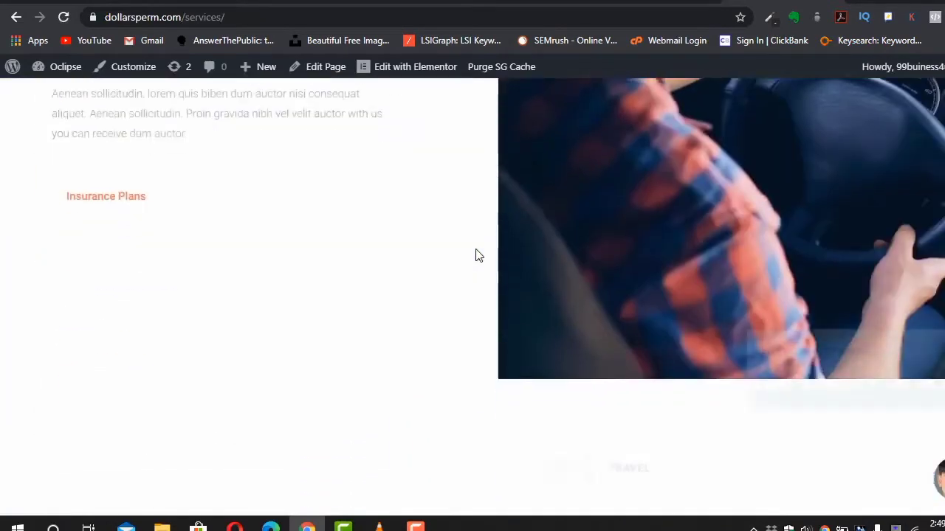
{"action": "scroll", "coordinate": [475, 255], "scroll_direction": "down", "scroll_amount": 10}
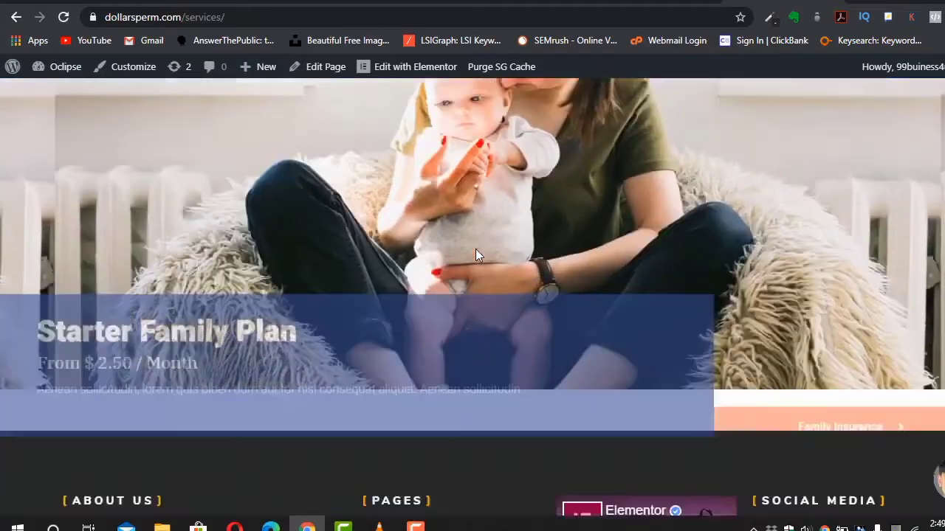
{"action": "scroll", "coordinate": [476, 255], "scroll_direction": "up", "scroll_amount": 15}
{"action": "scroll", "coordinate": [475, 255], "scroll_direction": "up", "scroll_amount": 15}
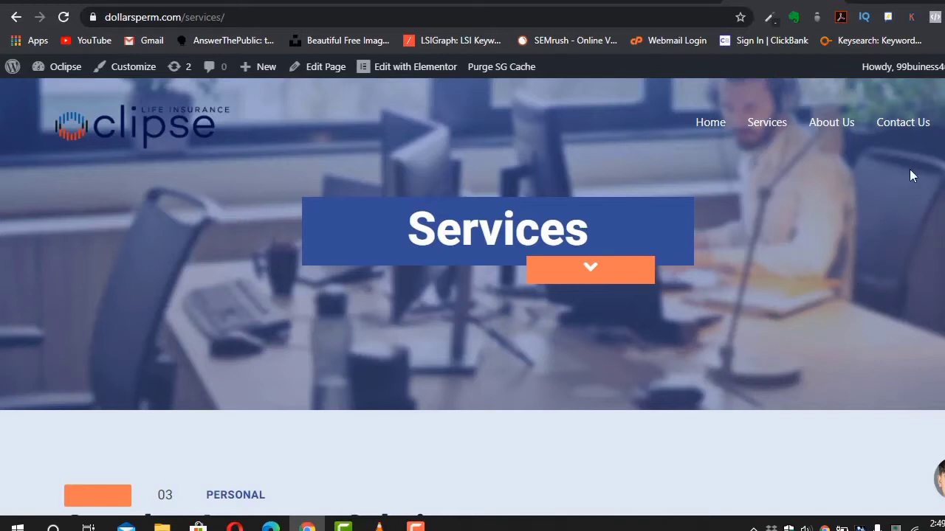
- Open the Contact Us page and examine its map, message form, contact details and footer
{"action": "left_click", "coordinate": [910, 127]}
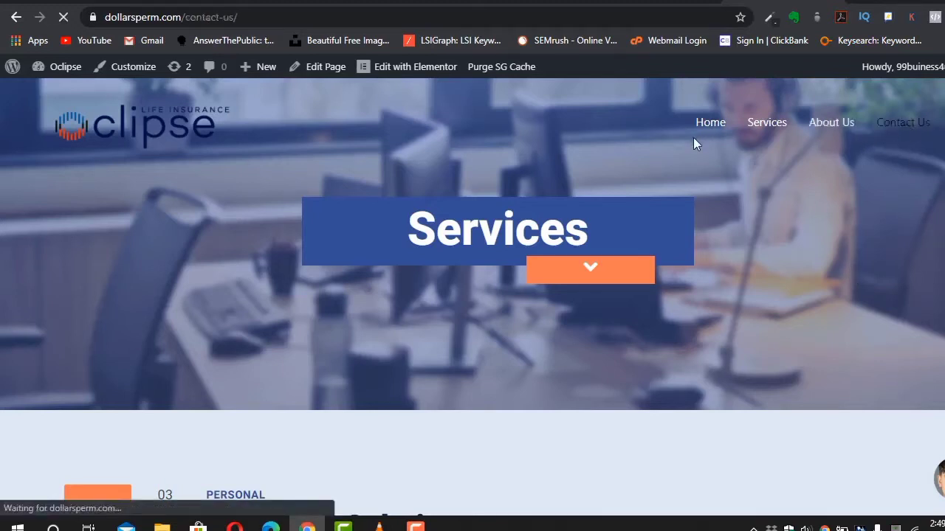
{"action": "scroll", "coordinate": [619, 279], "scroll_direction": "down", "scroll_amount": 8}
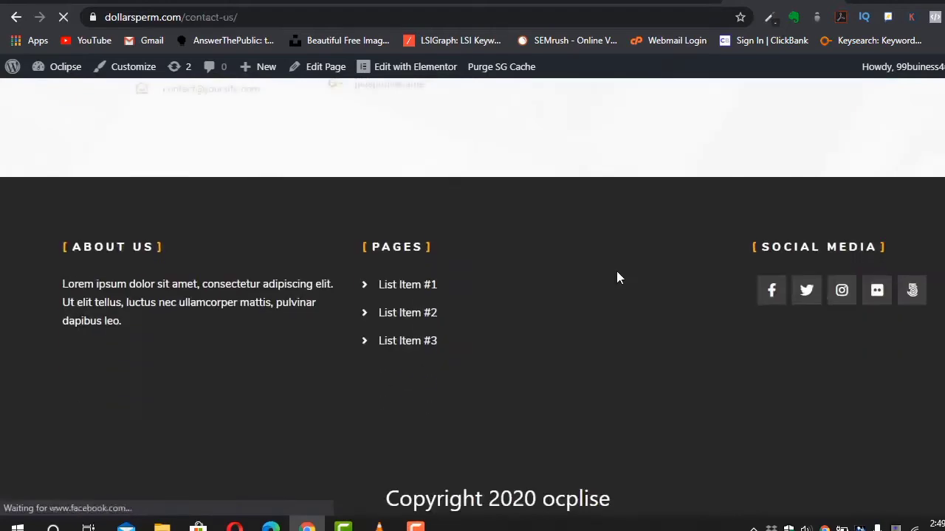
{"action": "scroll", "coordinate": [616, 271], "scroll_direction": "up", "scroll_amount": 5}
{"action": "scroll", "coordinate": [618, 271], "scroll_direction": "up", "scroll_amount": 2}
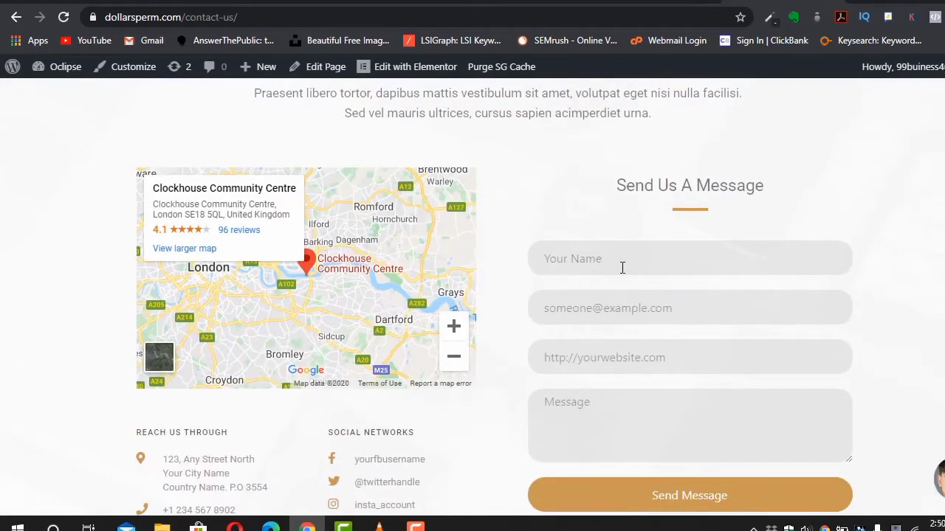
{"action": "scroll", "coordinate": [623, 268], "scroll_direction": "down", "scroll_amount": 3}
{"action": "scroll", "coordinate": [622, 268], "scroll_direction": "down", "scroll_amount": 4}
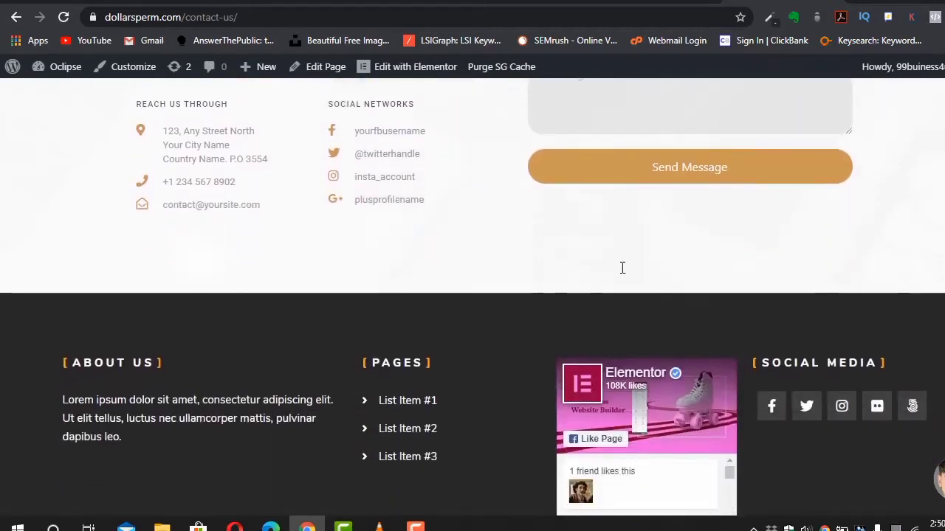
{"action": "scroll", "coordinate": [622, 268], "scroll_direction": "up", "scroll_amount": 5}
{"action": "scroll", "coordinate": [622, 274], "scroll_direction": "up", "scroll_amount": 4}
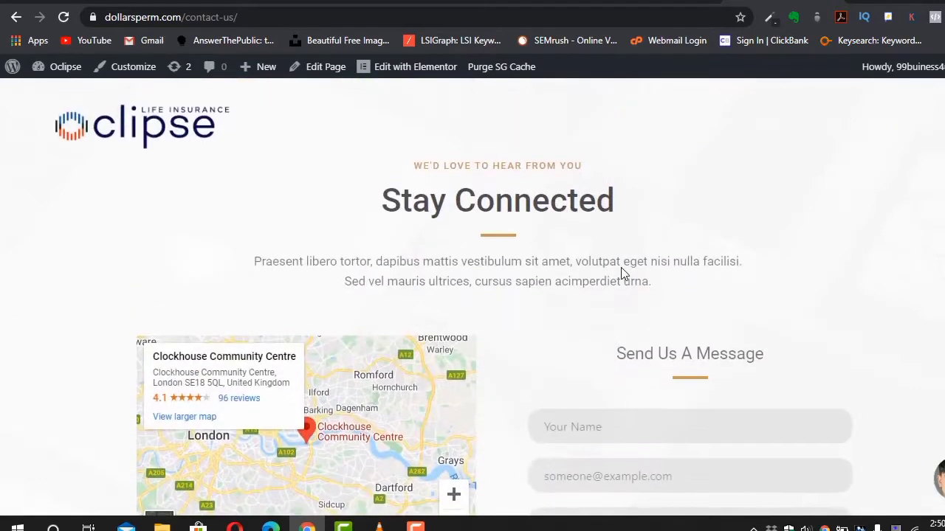
- Go back to the homepage through the site logo and look over its sections again
{"action": "left_click", "coordinate": [109, 132]}
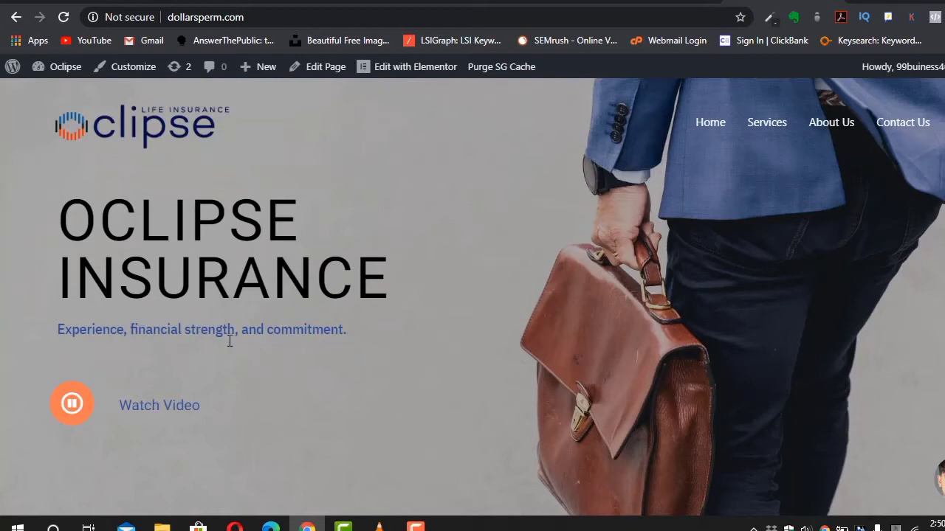
{"action": "scroll", "coordinate": [228, 345], "scroll_direction": "down", "scroll_amount": 2}
{"action": "scroll", "coordinate": [228, 344], "scroll_direction": "up", "scroll_amount": 2}
{"action": "scroll", "coordinate": [145, 312], "scroll_direction": "down", "scroll_amount": 10}
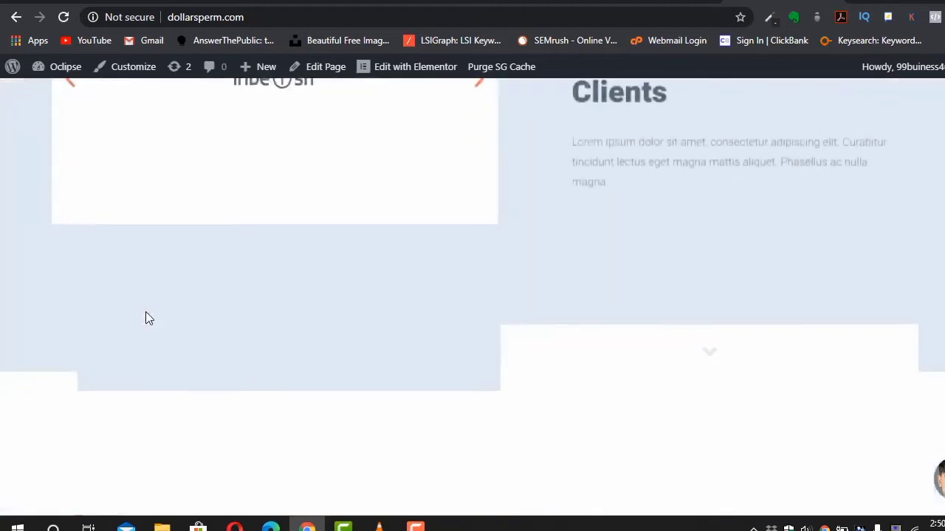
{"action": "scroll", "coordinate": [146, 314], "scroll_direction": "up", "scroll_amount": 12}
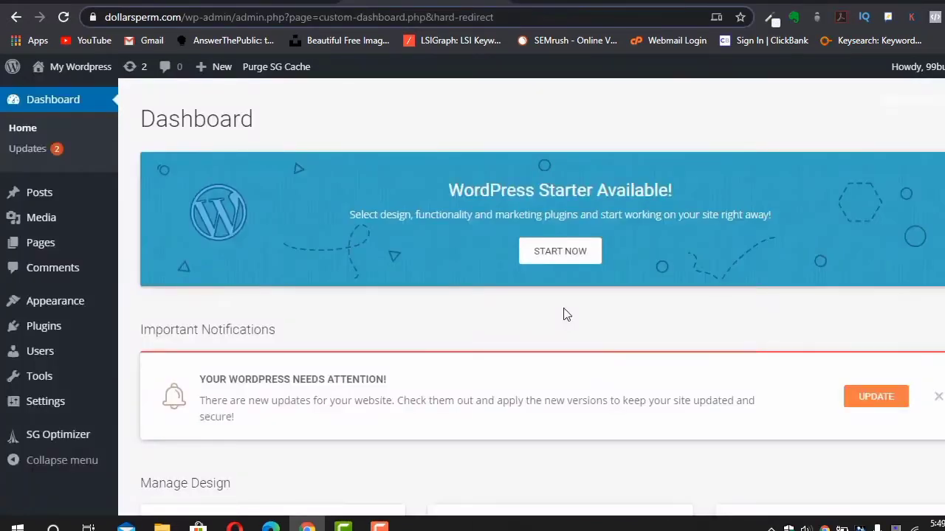
- Review the fresh WordPress dashboard, and open the live site in a new tab to examine its default front page
{"action": "scroll", "coordinate": [563, 315], "scroll_direction": "down", "scroll_amount": 5}
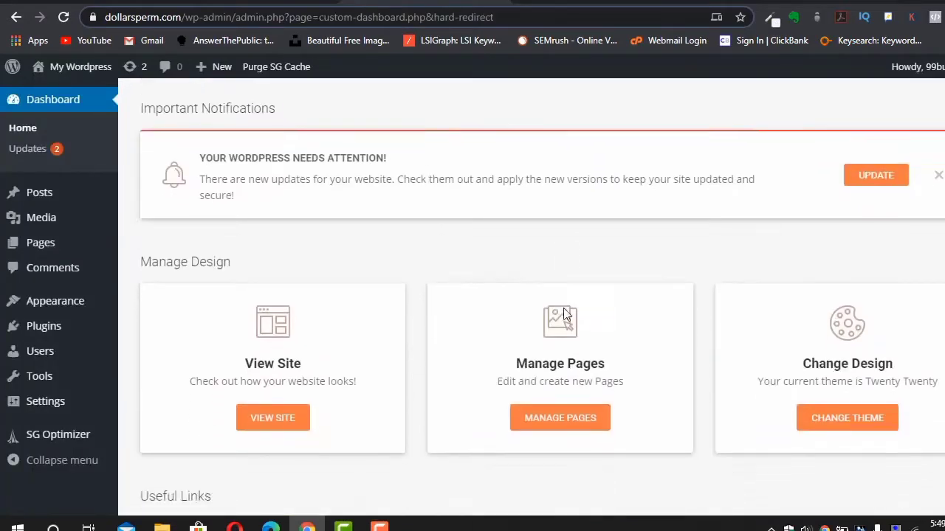
{"action": "scroll", "coordinate": [563, 314], "scroll_direction": "down", "scroll_amount": 3}
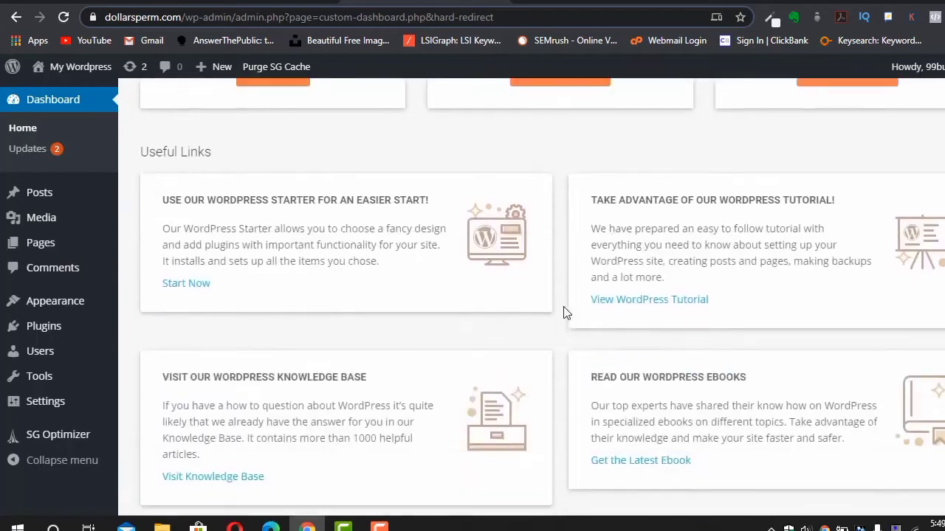
{"action": "scroll", "coordinate": [563, 314], "scroll_direction": "up", "scroll_amount": 2}
{"action": "scroll", "coordinate": [563, 313], "scroll_direction": "up", "scroll_amount": 5}
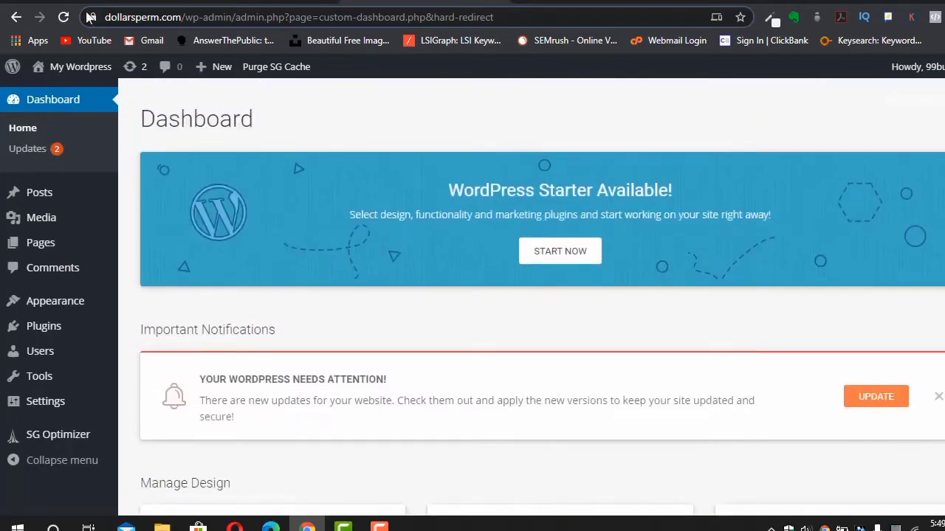
{"action": "right_click", "coordinate": [90, 80]}
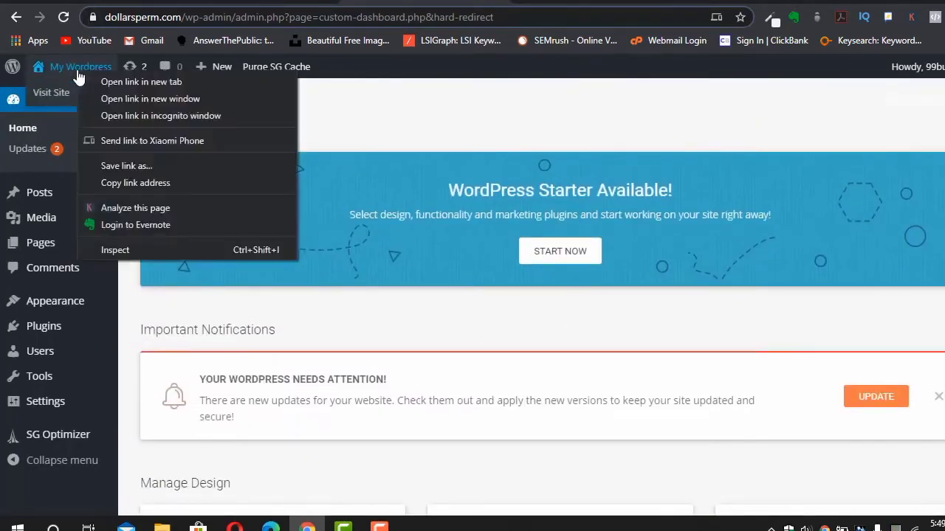
{"action": "left_click", "coordinate": [92, 80]}
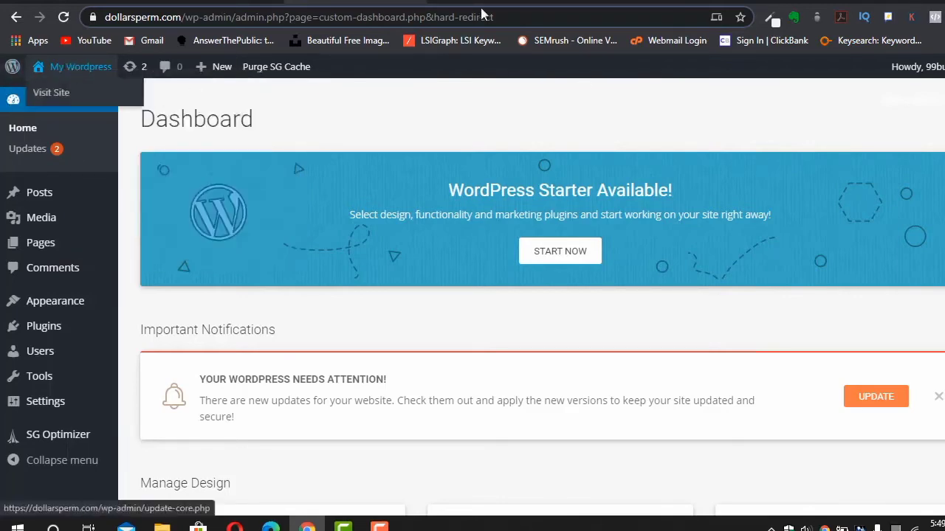
{"action": "key", "text": "ctrl+Tab"}
{"action": "scroll", "coordinate": [603, 293], "scroll_direction": "down", "scroll_amount": 4}
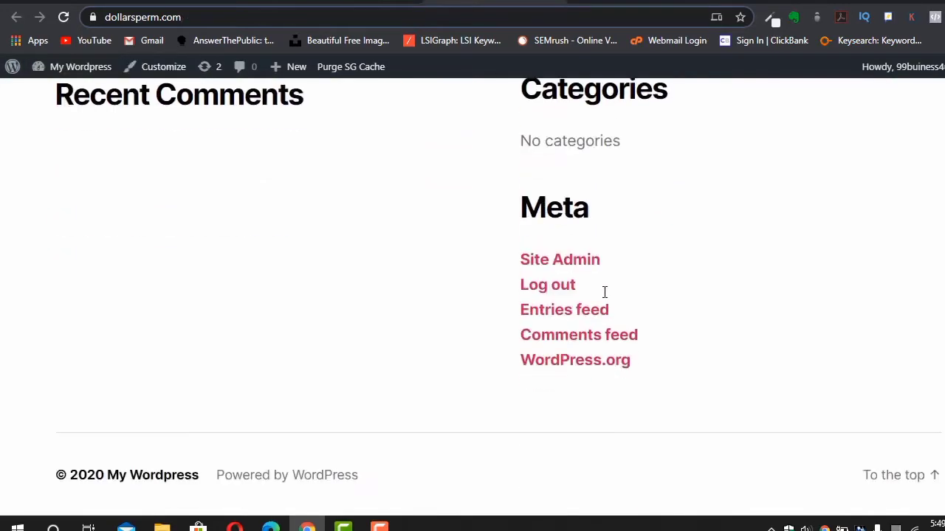
- Look over the default front page from its Meta section and footer up to the header, and return to the WordPress dashboard
{"action": "scroll", "coordinate": [603, 298], "scroll_direction": "up", "scroll_amount": 3}
{"action": "scroll", "coordinate": [603, 298], "scroll_direction": "down", "scroll_amount": 3}
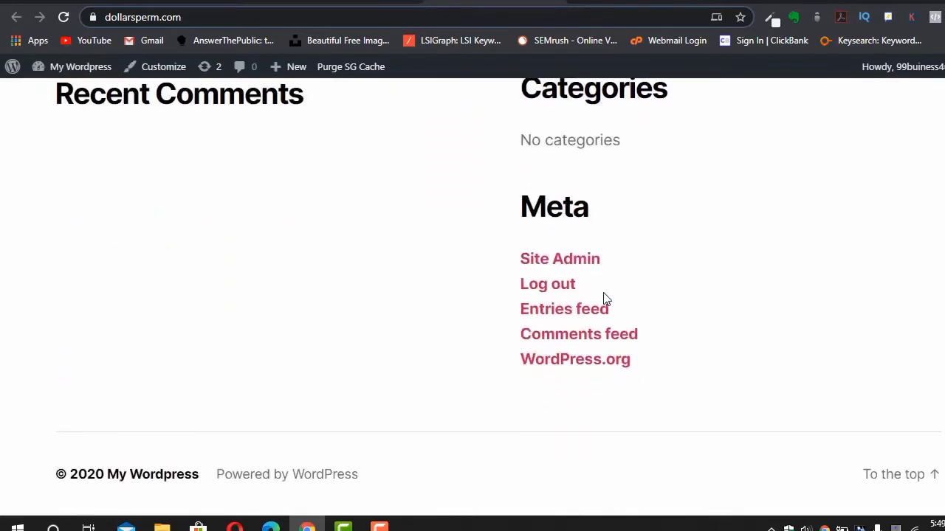
{"action": "scroll", "coordinate": [603, 298], "scroll_direction": "up", "scroll_amount": 3}
{"action": "scroll", "coordinate": [603, 298], "scroll_direction": "up", "scroll_amount": 1}
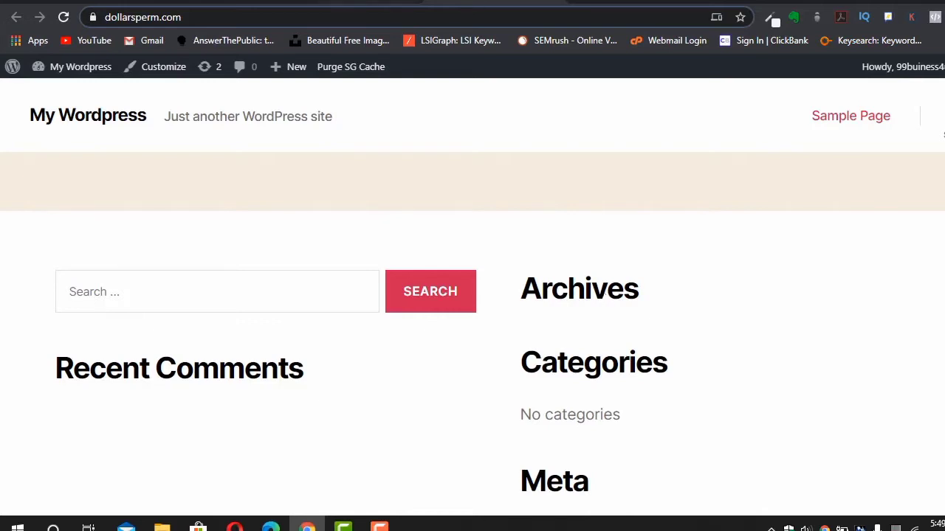
{"action": "left_click", "coordinate": [479, 3]}
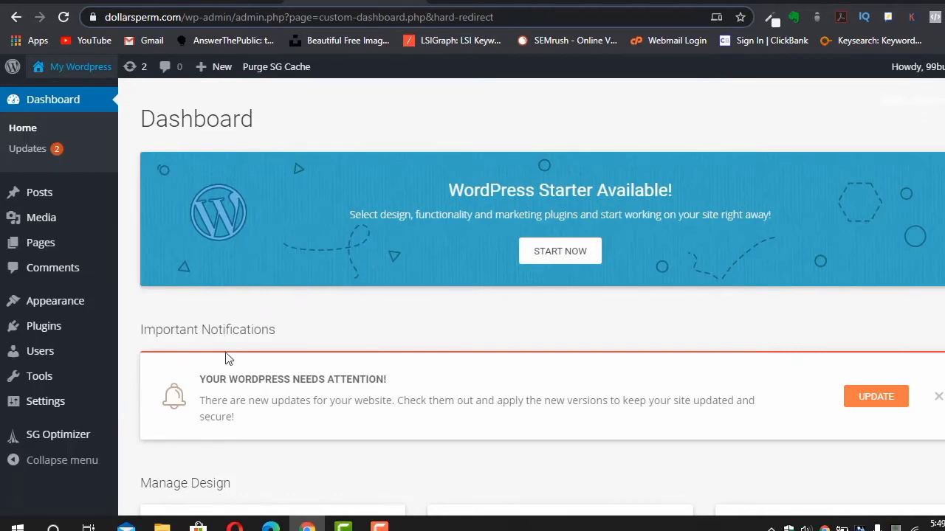
- Deactivate the WordPress Starter plugin through a bulk action in the installed plugins list
{"action": "left_click", "coordinate": [83, 332]}
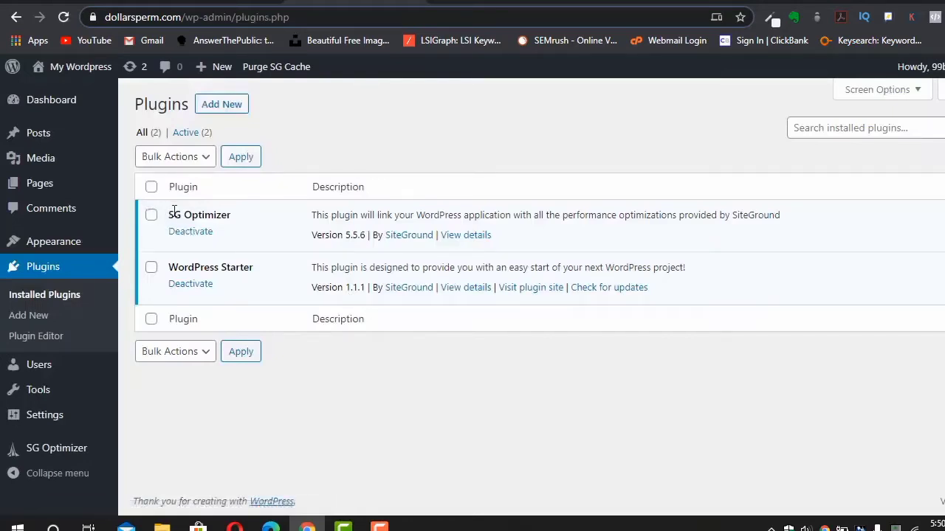
{"action": "left_click_drag", "start_coordinate": [166, 213], "coordinate": [231, 216]}
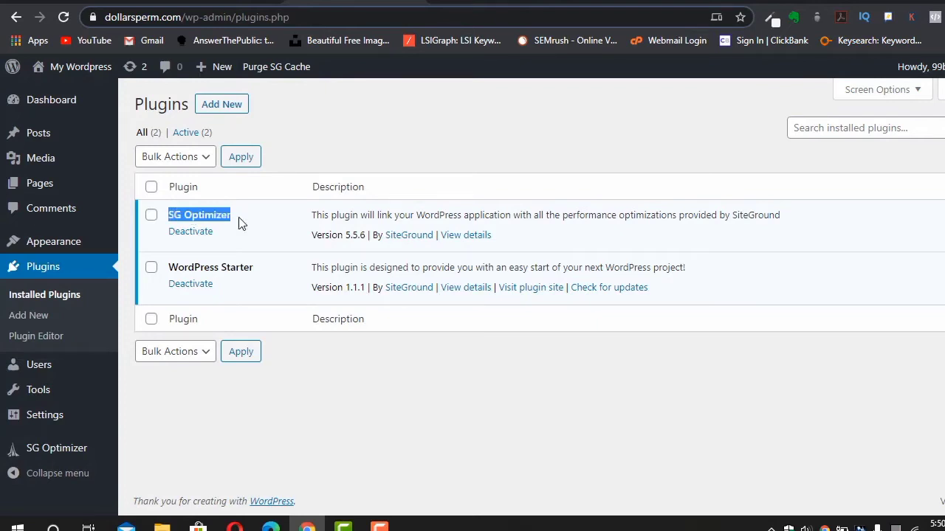
{"action": "left_click", "coordinate": [178, 212]}
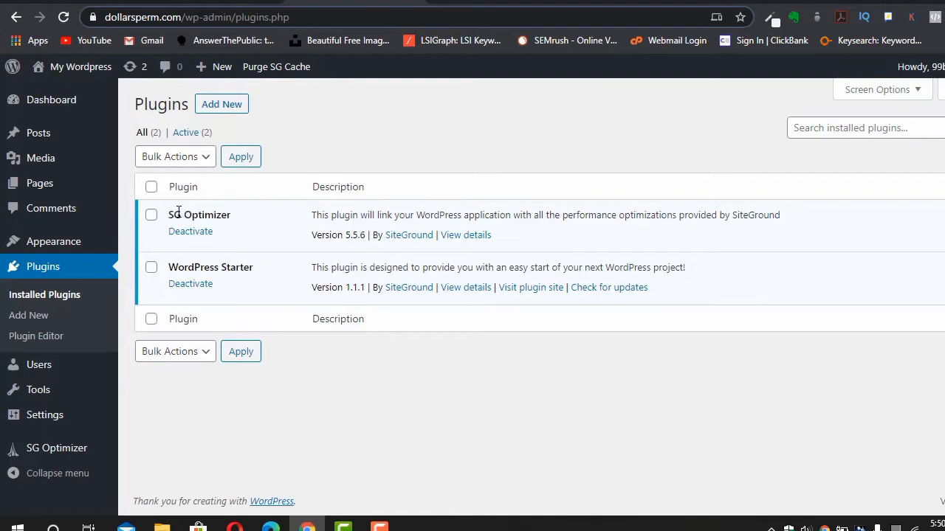
{"action": "left_click", "coordinate": [151, 271]}
{"action": "left_click", "coordinate": [170, 156]}
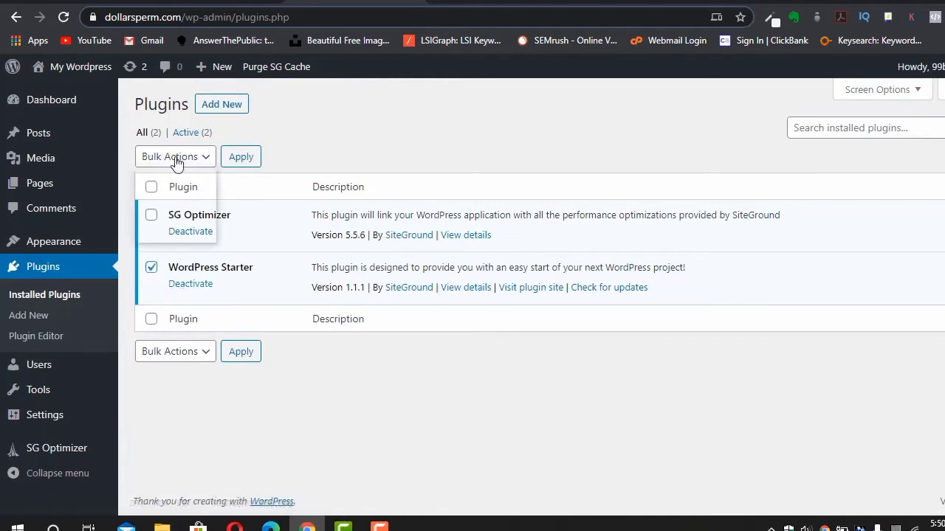
{"action": "left_click", "coordinate": [177, 205]}
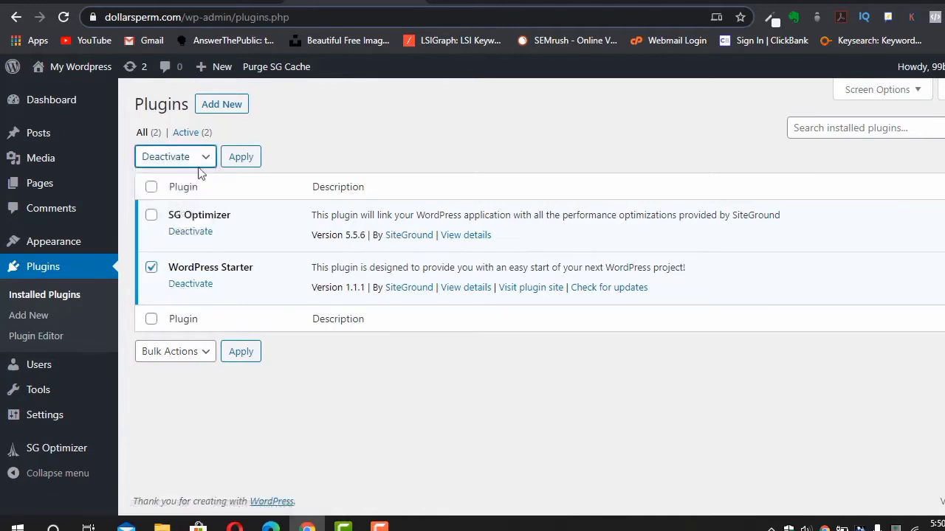
{"action": "left_click", "coordinate": [241, 156]}
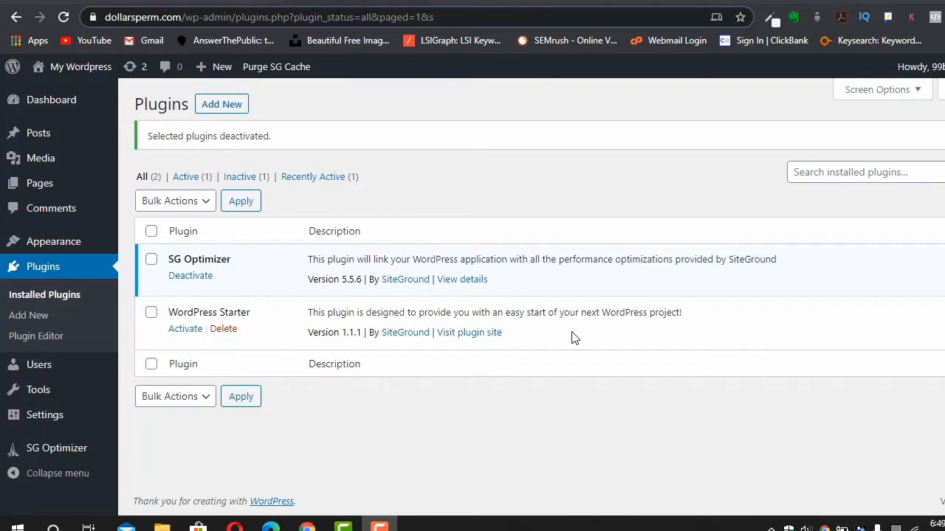
- Search the plugin directory for "elementor" and install the Elementor Page Builder plugin
{"action": "left_click", "coordinate": [226, 108]}
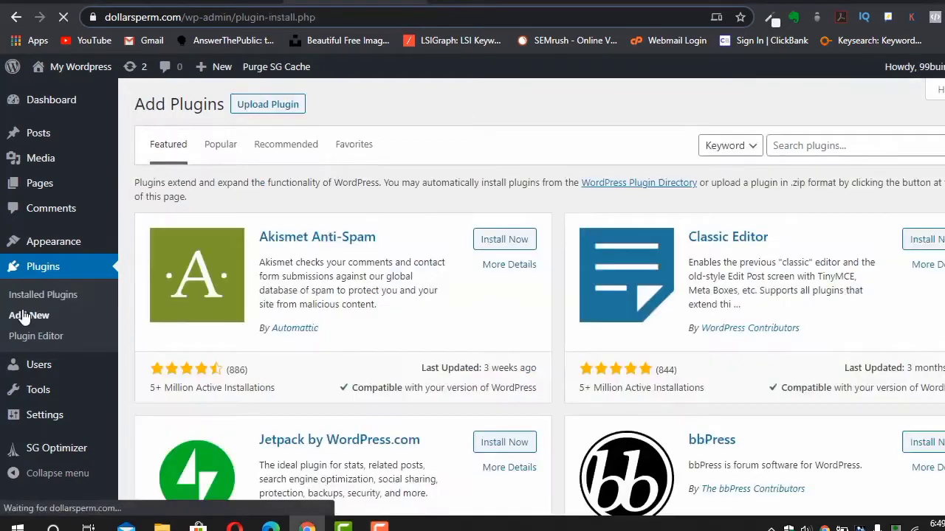
{"action": "left_click", "coordinate": [807, 154]}
{"action": "left_click", "coordinate": [805, 171]}
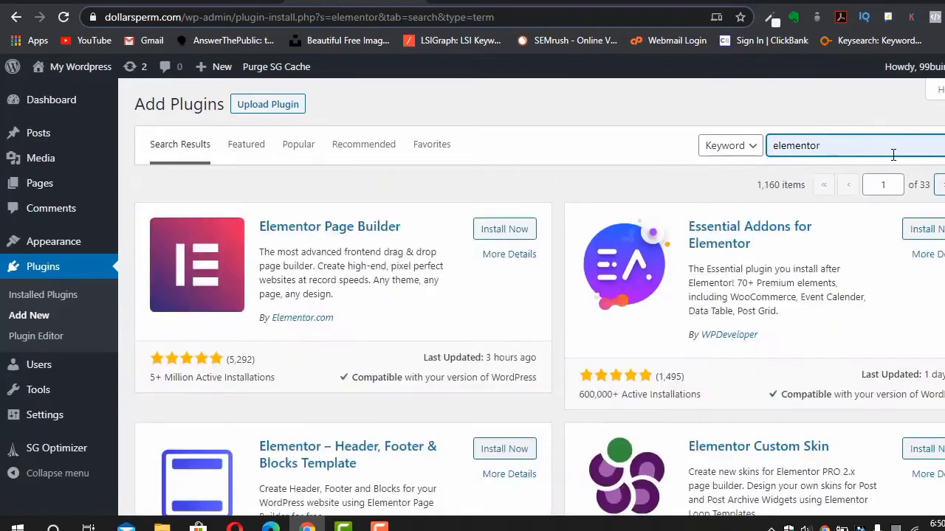
{"action": "left_click", "coordinate": [504, 230]}
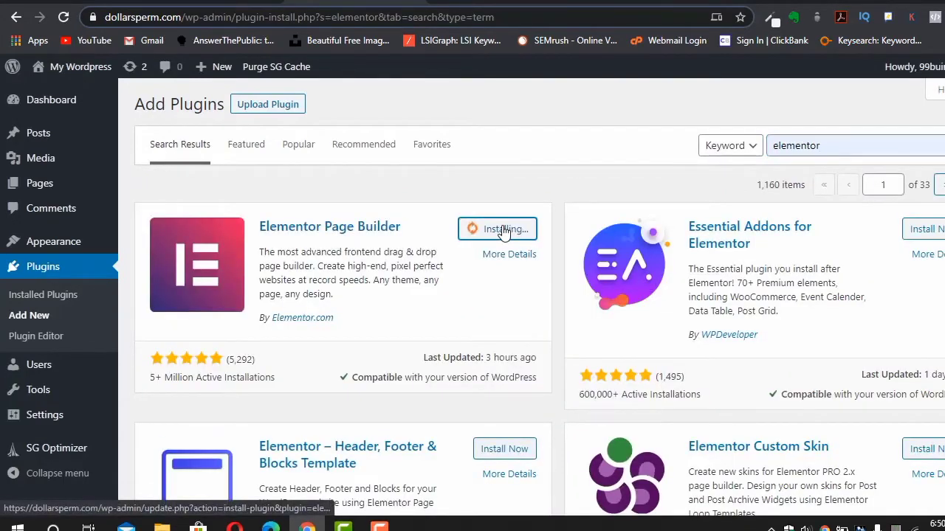
- Search the plugin directory for "envato elements" and install the Envato Elements – Photos & Elementor Templates plugin
{"action": "left_click_drag", "start_coordinate": [820, 145], "coordinate": [749, 151]}
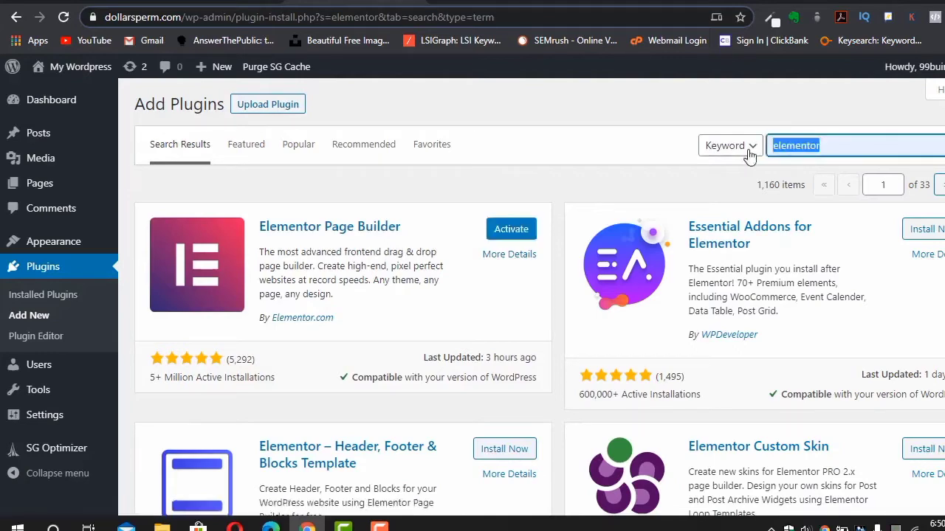
{"action": "type", "text": "en"}
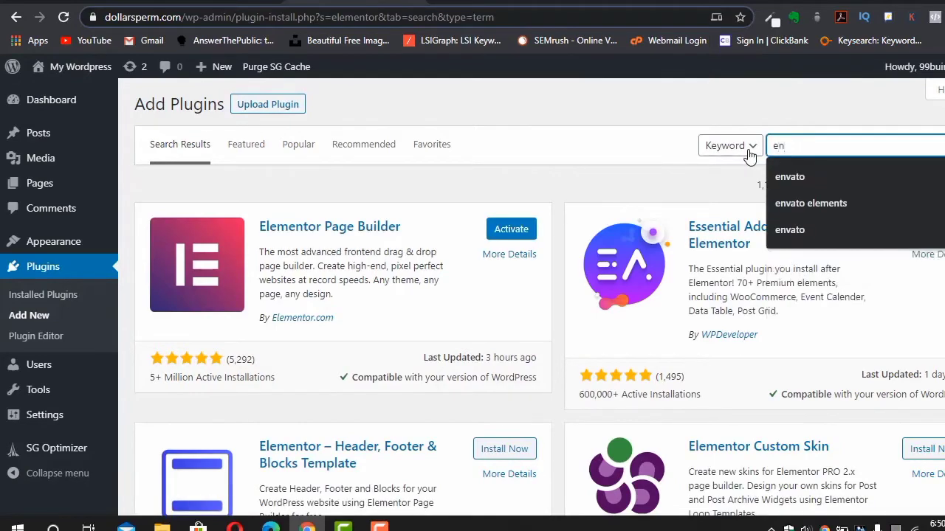
{"action": "type", "text": "vato elements"}
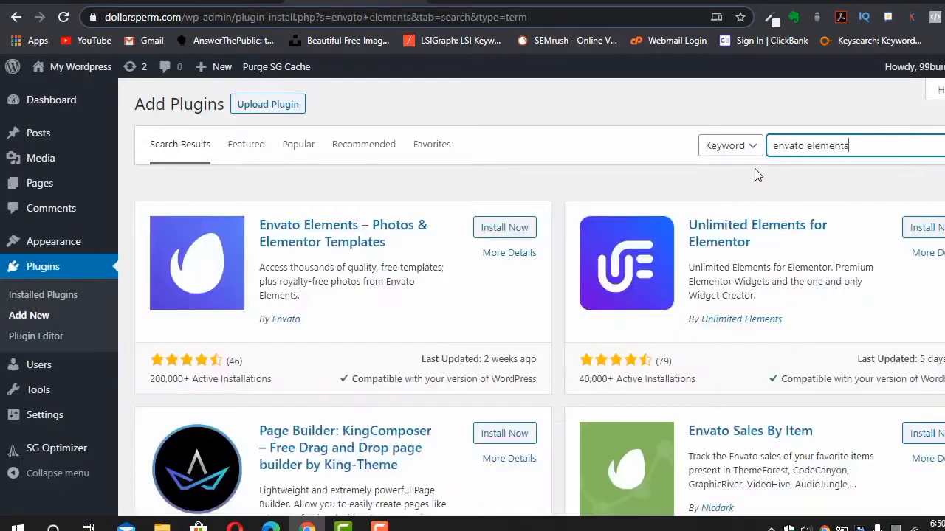
{"action": "left_click", "coordinate": [499, 230]}
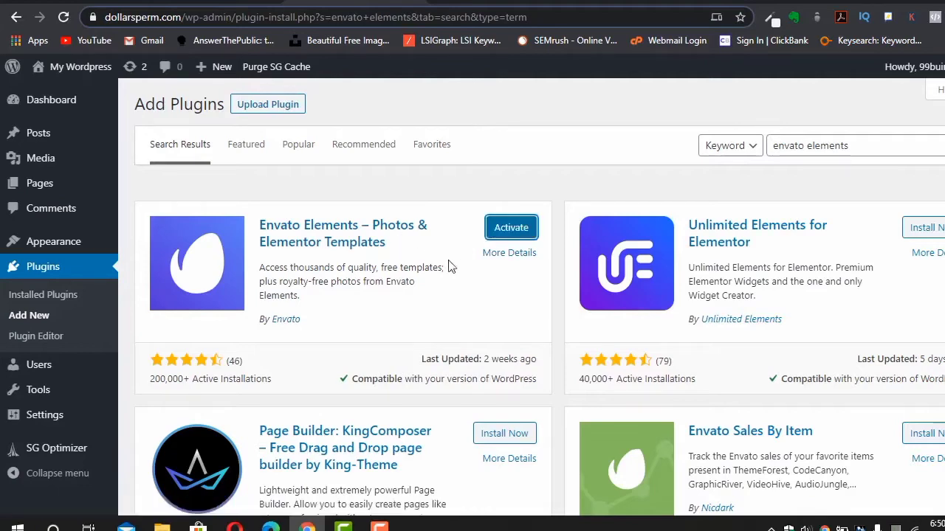
- Examine the Expert, Plus and Personal pricing plans on the Elementor Pro page
{"action": "scroll", "coordinate": [452, 267], "scroll_direction": "down", "scroll_amount": 1}
{"action": "scroll", "coordinate": [452, 266], "scroll_direction": "up", "scroll_amount": 1}
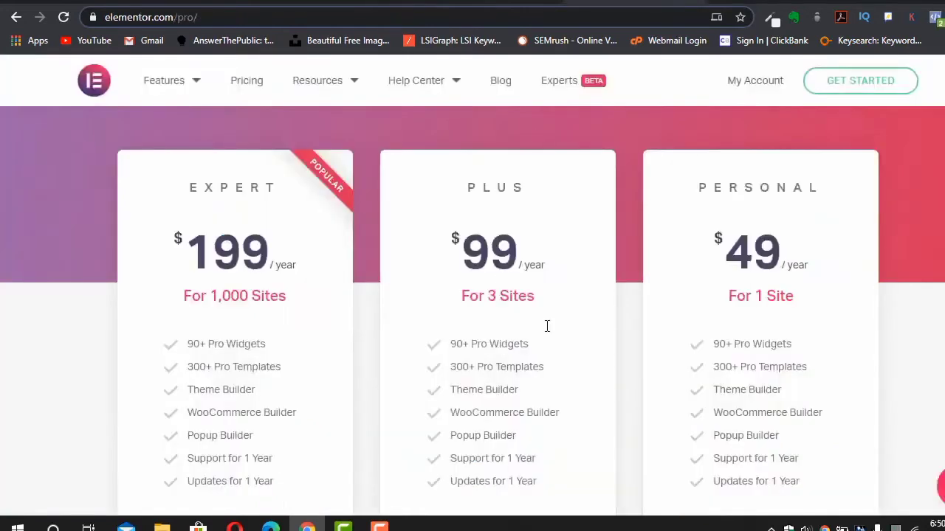
{"action": "scroll", "coordinate": [547, 326], "scroll_direction": "down", "scroll_amount": 3}
{"action": "scroll", "coordinate": [546, 331], "scroll_direction": "up", "scroll_amount": 3}
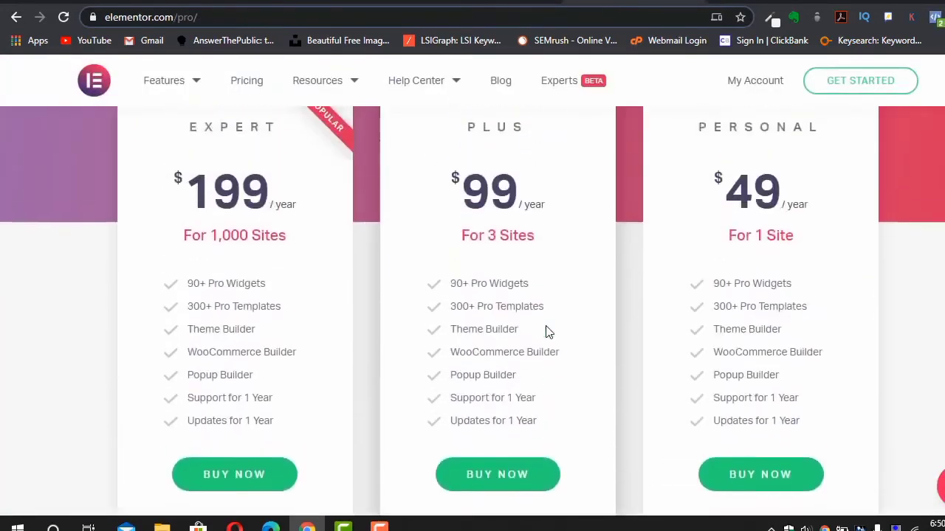
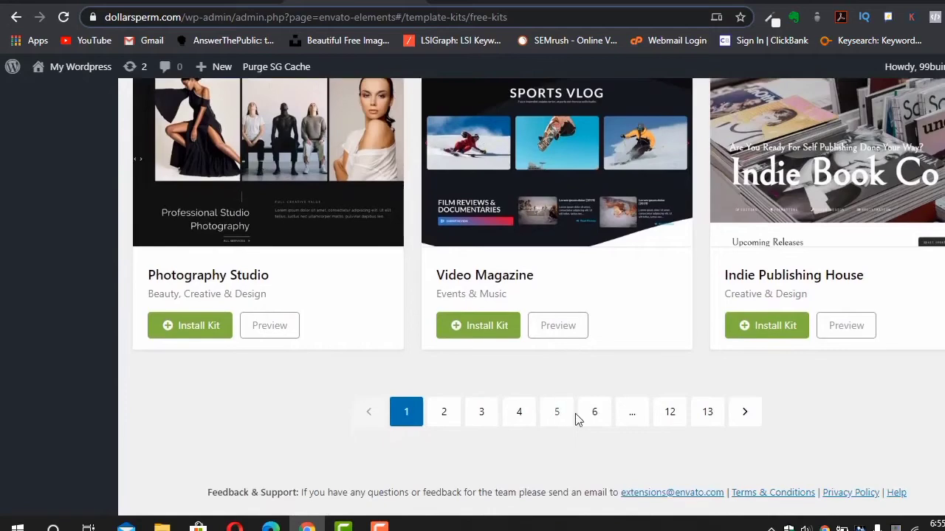
- Go to page 6 of the free template kits and open the Insurance kit
{"action": "left_click", "coordinate": [591, 417]}
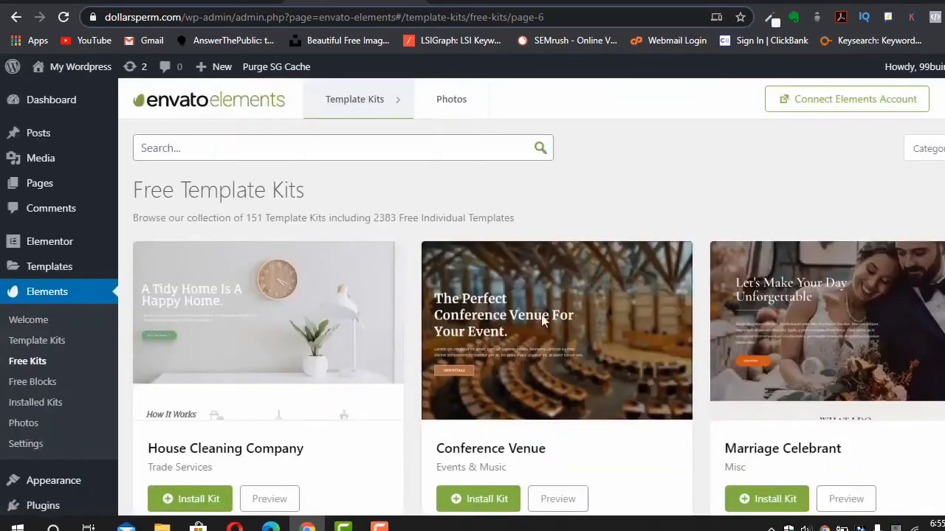
{"action": "scroll", "coordinate": [561, 327], "scroll_direction": "down", "scroll_amount": 10}
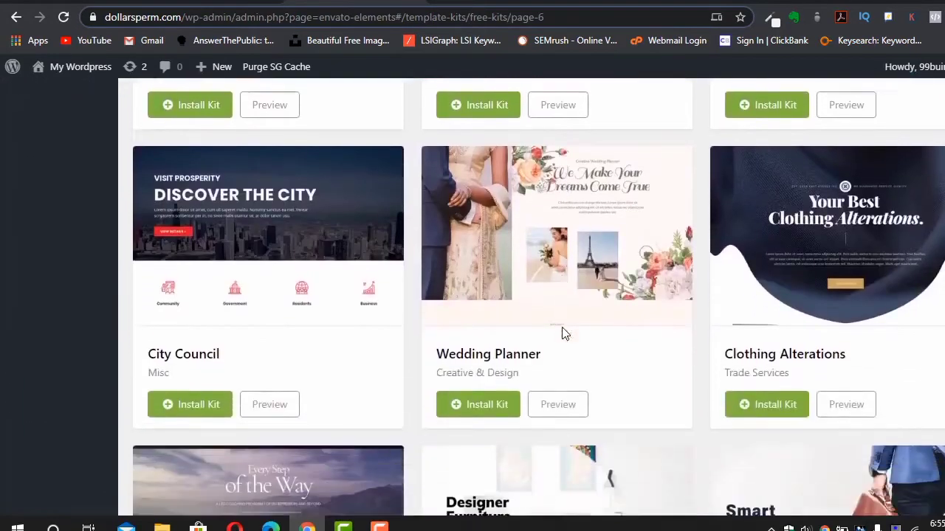
{"action": "scroll", "coordinate": [562, 328], "scroll_direction": "down", "scroll_amount": 2}
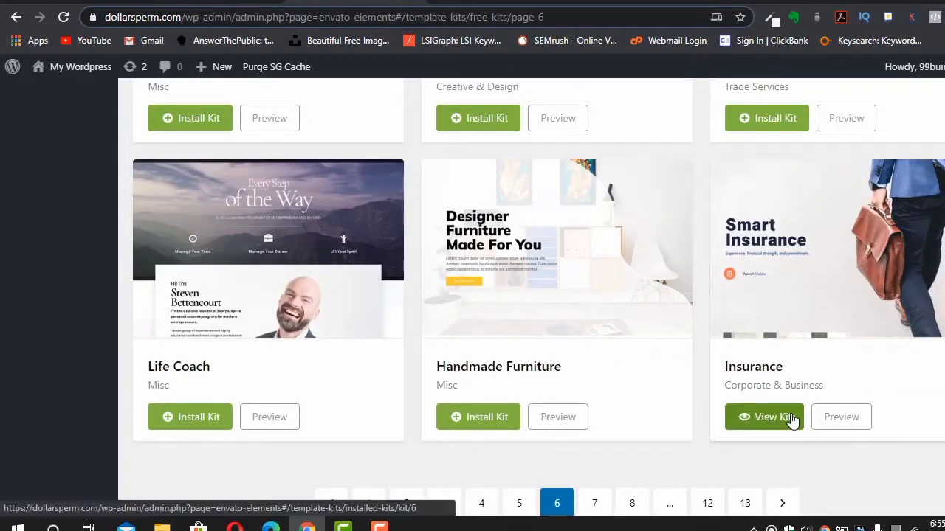
{"action": "left_click", "coordinate": [793, 419]}
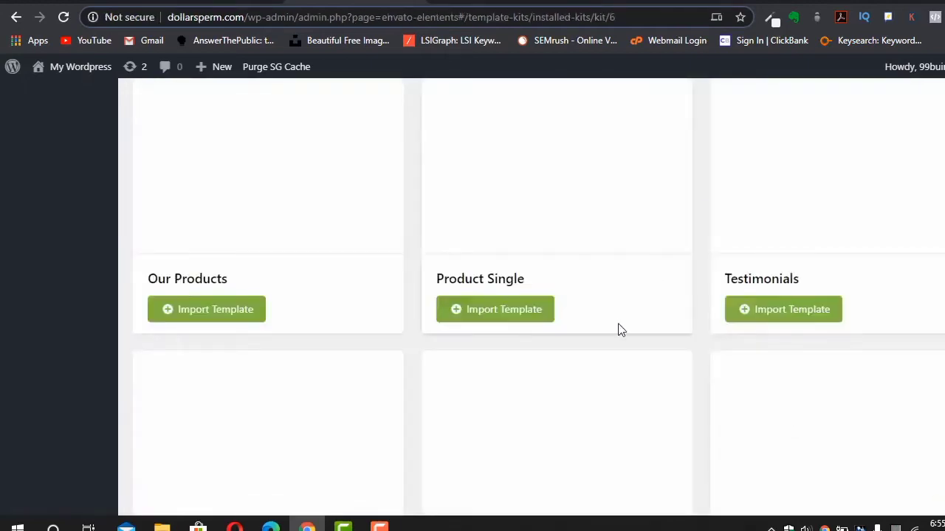
- Preview the Insurance kit's Home 1 template and examine its sections down to Get In Touch
{"action": "scroll", "coordinate": [620, 331], "scroll_direction": "up", "scroll_amount": 10}
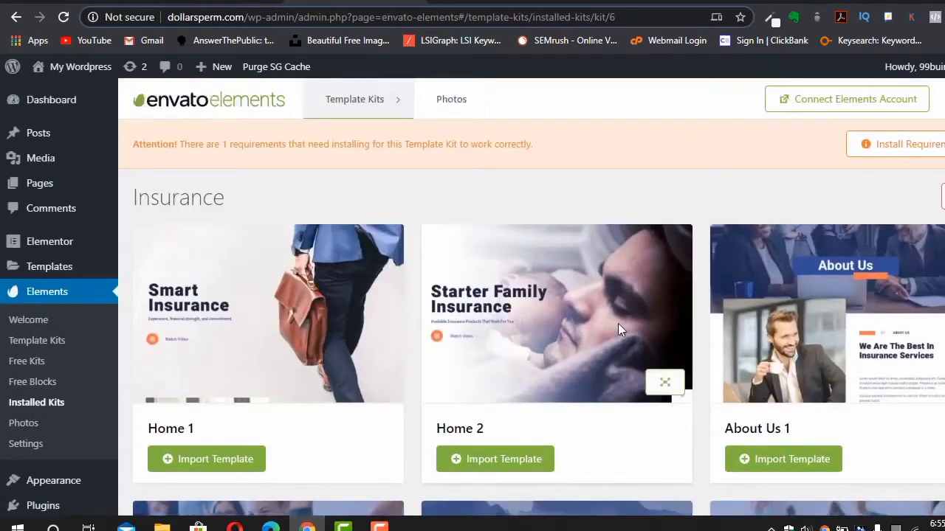
{"action": "scroll", "coordinate": [619, 331], "scroll_direction": "down", "scroll_amount": 1}
{"action": "scroll", "coordinate": [618, 331], "scroll_direction": "down", "scroll_amount": 1}
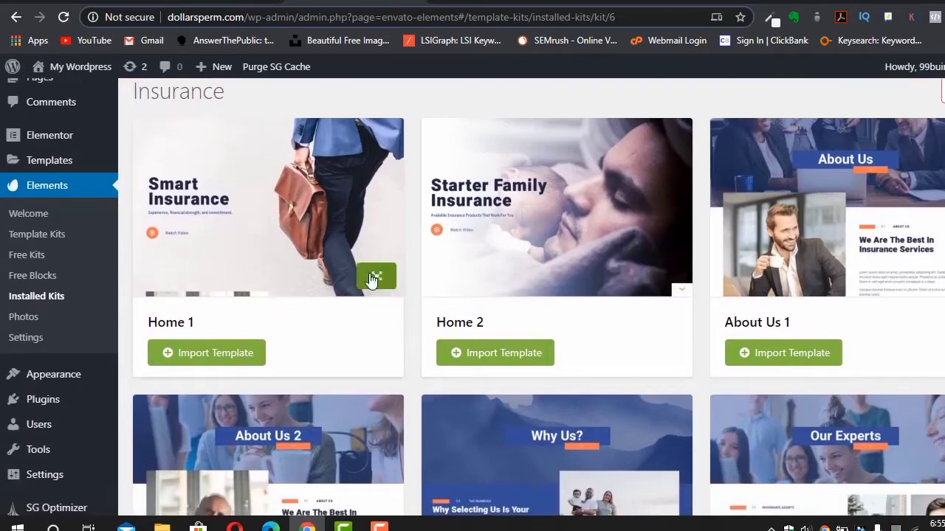
{"action": "right_click", "coordinate": [372, 279]}
{"action": "left_click", "coordinate": [347, 254]}
{"action": "left_click", "coordinate": [378, 278]}
{"action": "scroll", "coordinate": [637, 361], "scroll_direction": "down", "scroll_amount": 10}
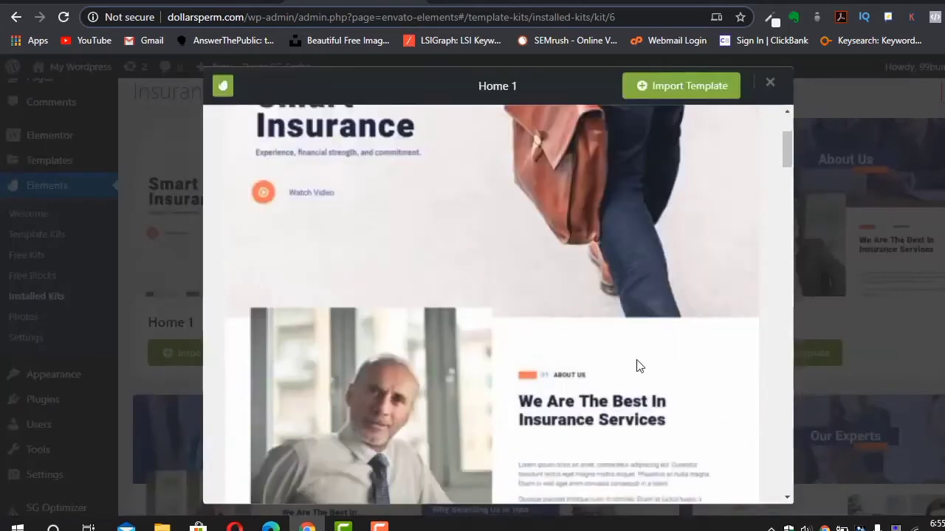
{"action": "scroll", "coordinate": [639, 366], "scroll_direction": "down", "scroll_amount": 10}
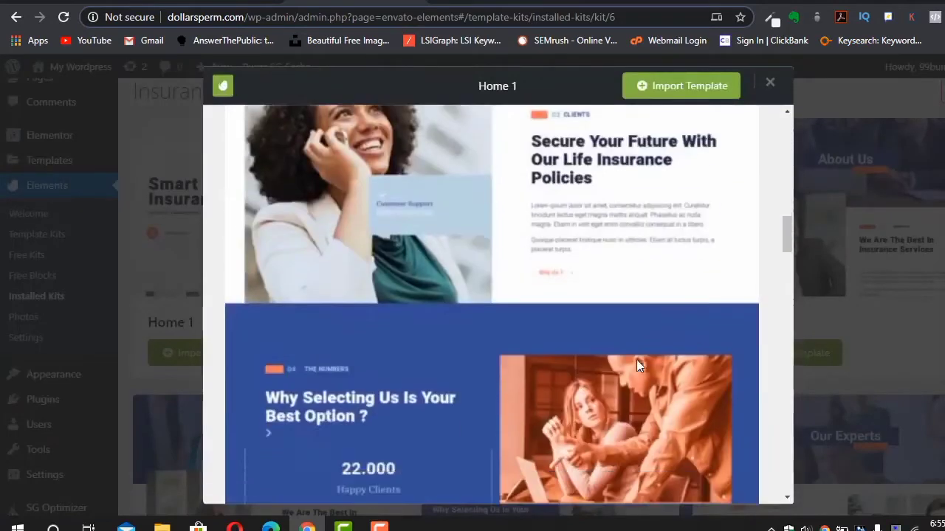
{"action": "scroll", "coordinate": [639, 366], "scroll_direction": "down", "scroll_amount": 10}
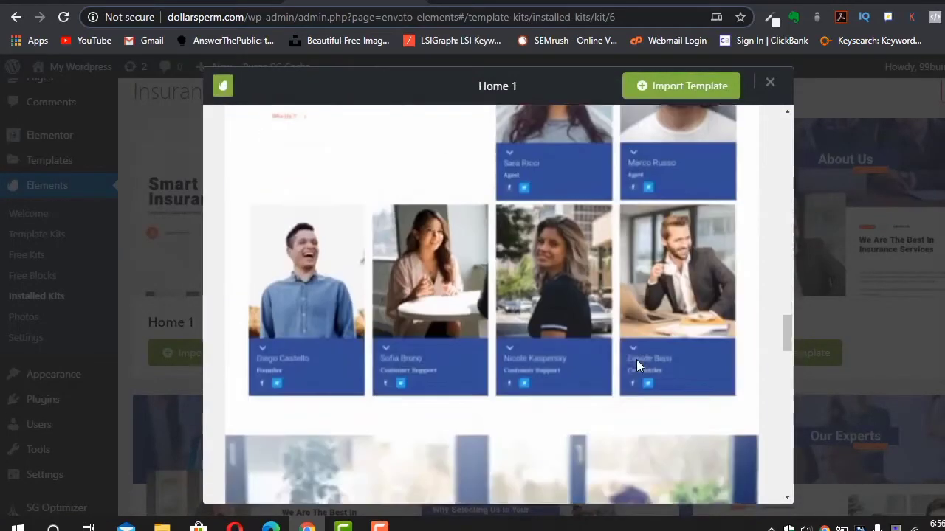
{"action": "scroll", "coordinate": [639, 365], "scroll_direction": "down", "scroll_amount": 5}
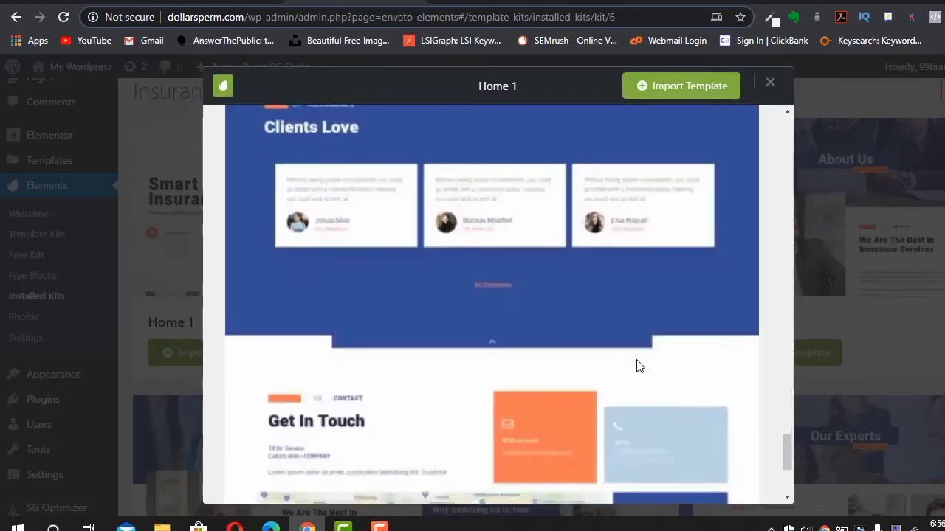
{"action": "scroll", "coordinate": [638, 365], "scroll_direction": "up", "scroll_amount": 10}
{"action": "scroll", "coordinate": [636, 359], "scroll_direction": "up", "scroll_amount": 10}
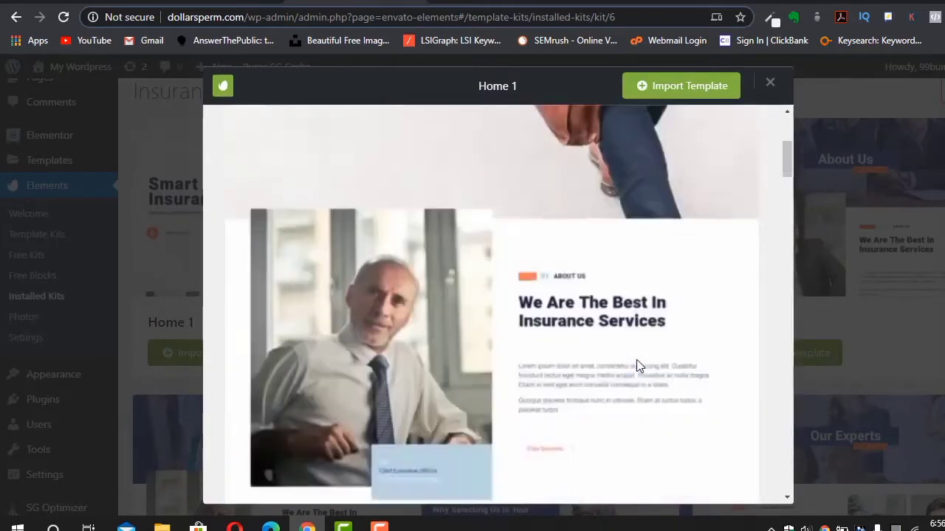
- Import the Home 1 template from its preview, look over its sections, and close the preview
{"action": "left_click", "coordinate": [695, 89]}
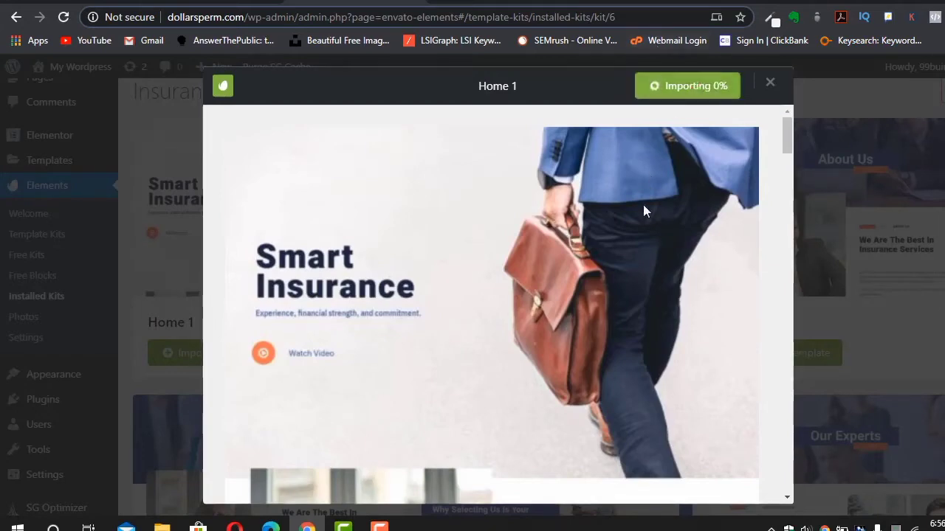
{"action": "scroll", "coordinate": [485, 222], "scroll_direction": "down", "scroll_amount": 3}
{"action": "scroll", "coordinate": [485, 221], "scroll_direction": "up", "scroll_amount": 3}
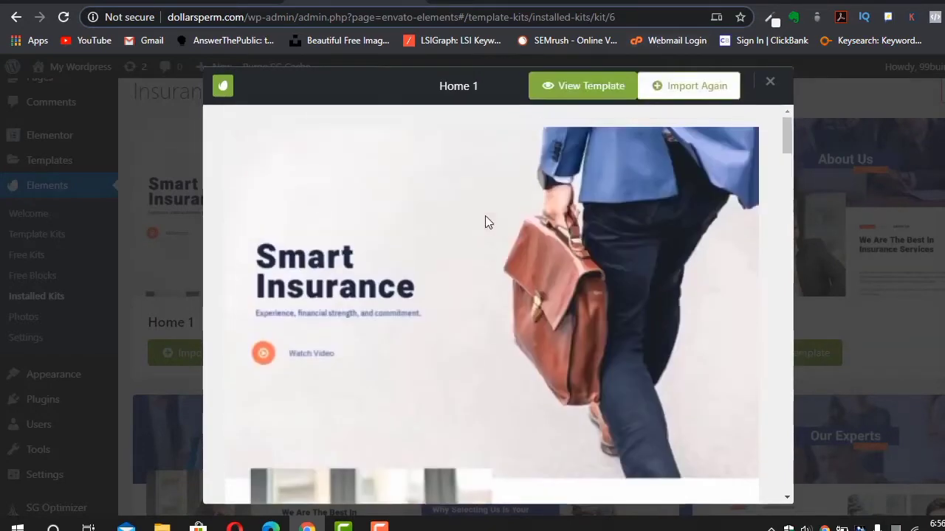
{"action": "scroll", "coordinate": [485, 221], "scroll_direction": "down", "scroll_amount": 10}
{"action": "scroll", "coordinate": [485, 215], "scroll_direction": "up", "scroll_amount": 10}
{"action": "scroll", "coordinate": [579, 274], "scroll_direction": "down", "scroll_amount": 3}
{"action": "scroll", "coordinate": [578, 265], "scroll_direction": "down", "scroll_amount": 10}
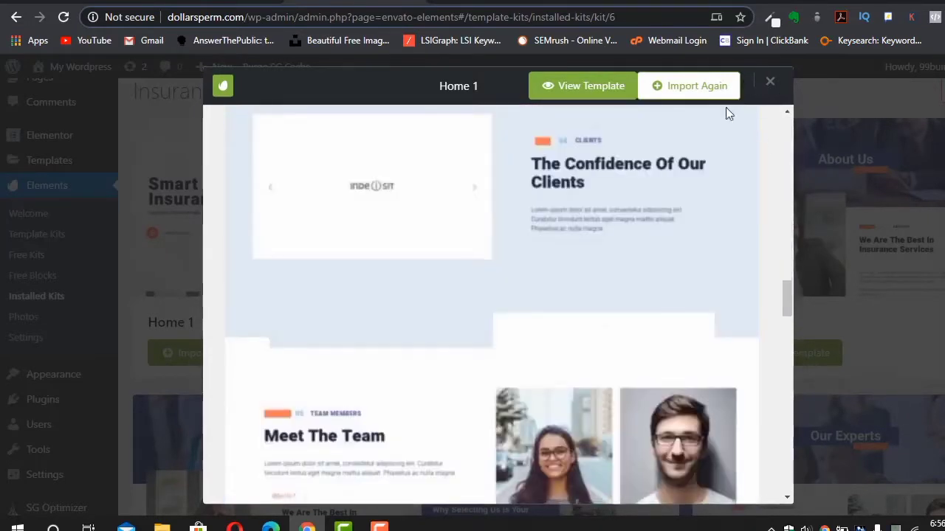
{"action": "left_click", "coordinate": [765, 93]}
- Preview the Home 2 template, examine its sections down to General Questions, and close the preview
{"action": "scroll", "coordinate": [690, 268], "scroll_direction": "down", "scroll_amount": 1}
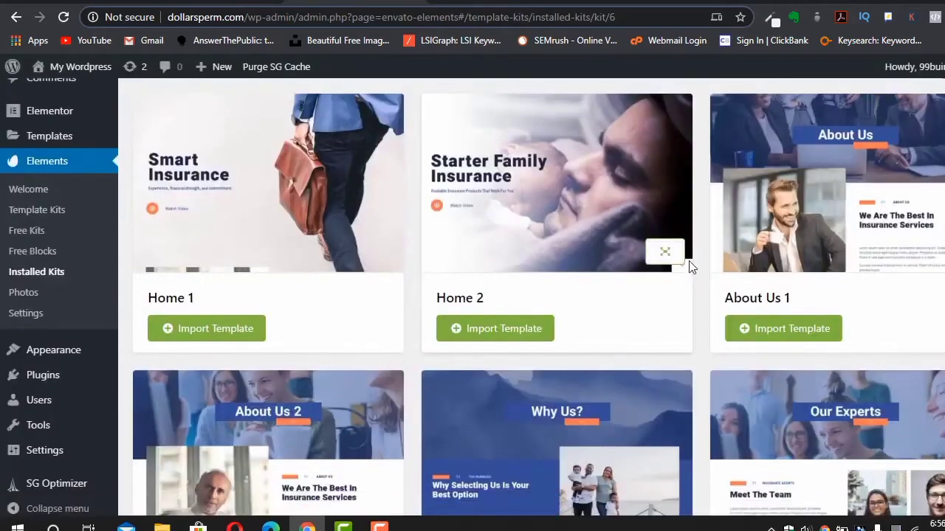
{"action": "left_click", "coordinate": [665, 253]}
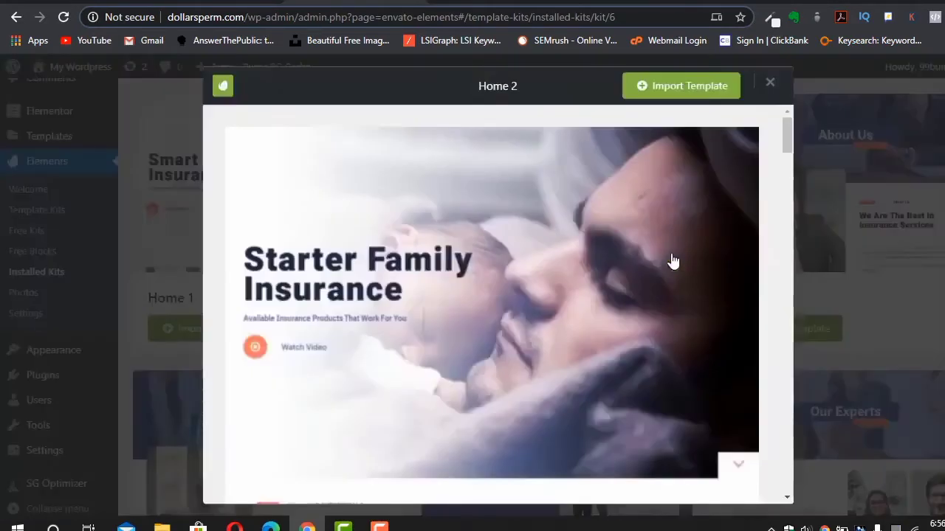
{"action": "scroll", "coordinate": [527, 362], "scroll_direction": "down", "scroll_amount": 6}
{"action": "scroll", "coordinate": [527, 364], "scroll_direction": "down", "scroll_amount": 15}
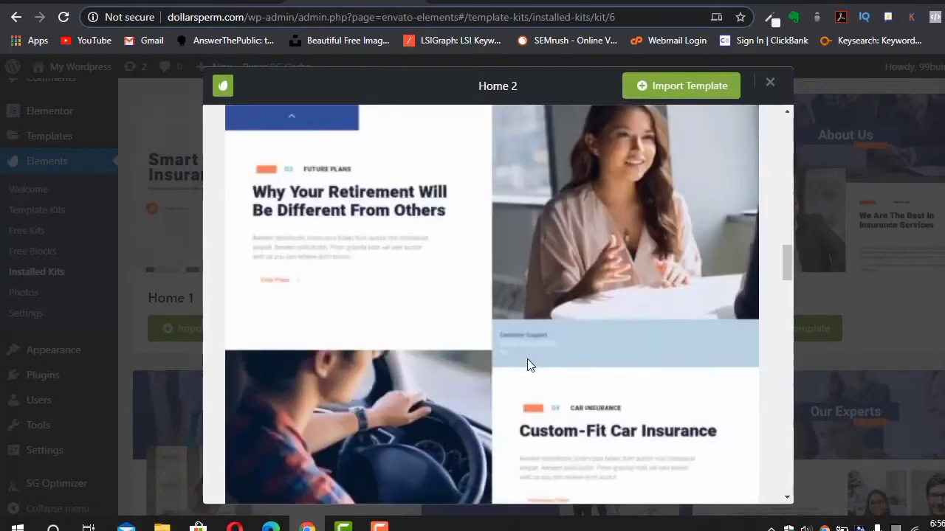
{"action": "scroll", "coordinate": [527, 359], "scroll_direction": "down", "scroll_amount": 12}
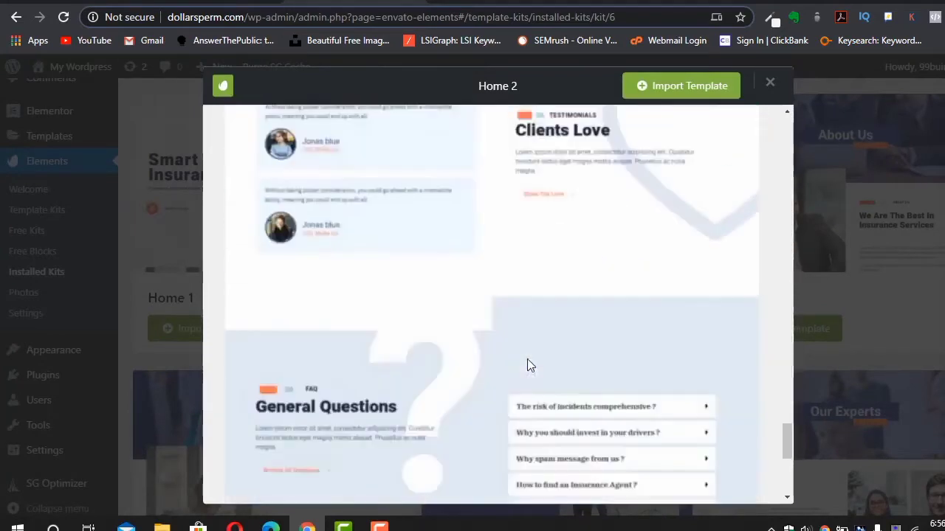
{"action": "left_click", "coordinate": [771, 84]}
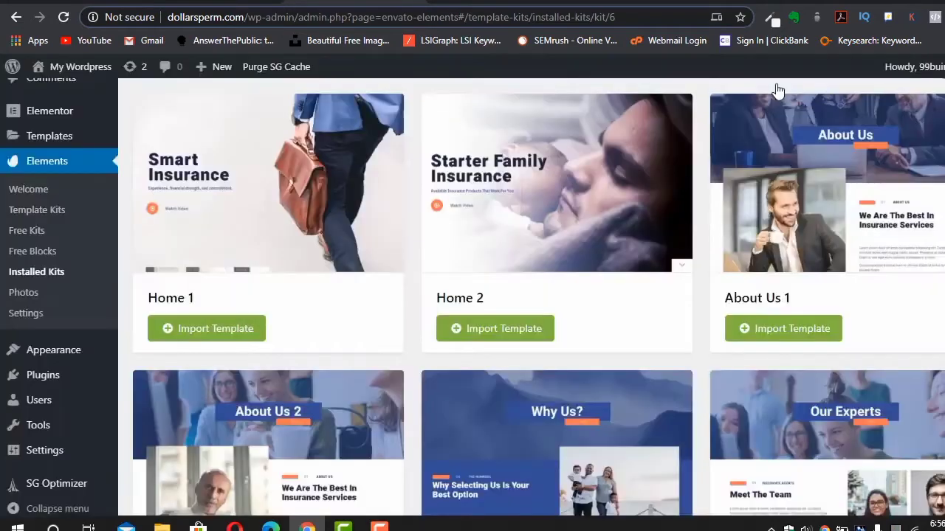
- Preview the About Us 1 template, look over its sections down to the testimonials, and close the preview
{"action": "scroll", "coordinate": [782, 278], "scroll_direction": "up", "scroll_amount": 2}
{"action": "scroll", "coordinate": [782, 279], "scroll_direction": "down", "scroll_amount": 3}
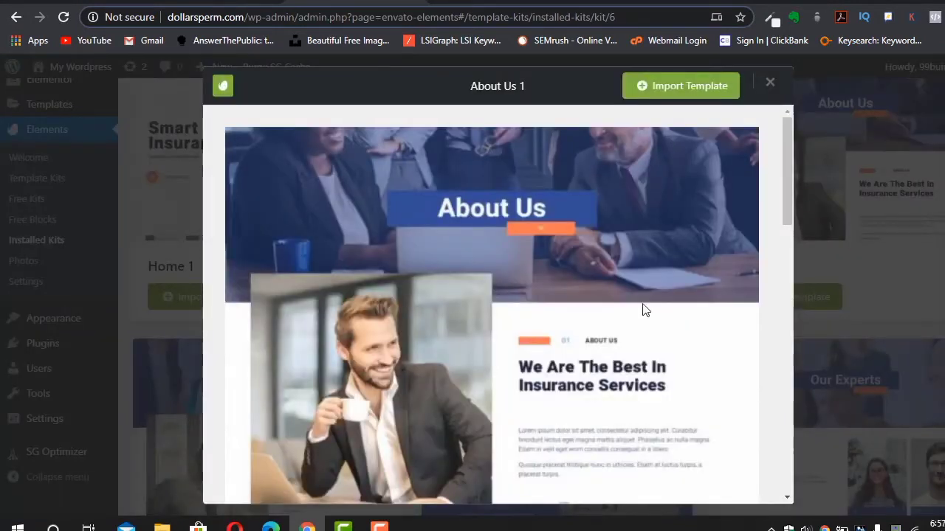
{"action": "scroll", "coordinate": [642, 310], "scroll_direction": "down", "scroll_amount": 8}
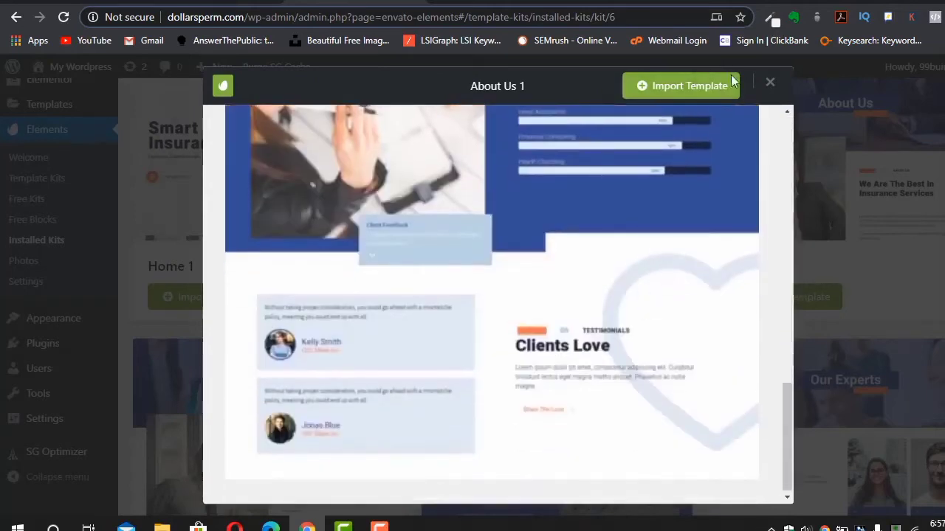
{"action": "left_click", "coordinate": [769, 82]}
- Preview the About Us 2 template, look over its video and team sections, and close the preview
{"action": "scroll", "coordinate": [575, 390], "scroll_direction": "down", "scroll_amount": 5}
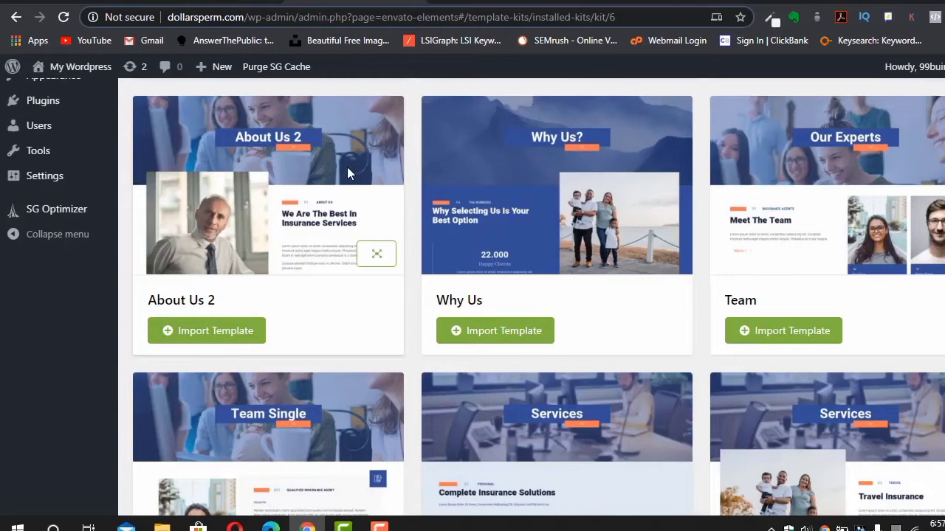
{"action": "left_click", "coordinate": [375, 253]}
{"action": "scroll", "coordinate": [589, 348], "scroll_direction": "down", "scroll_amount": 10}
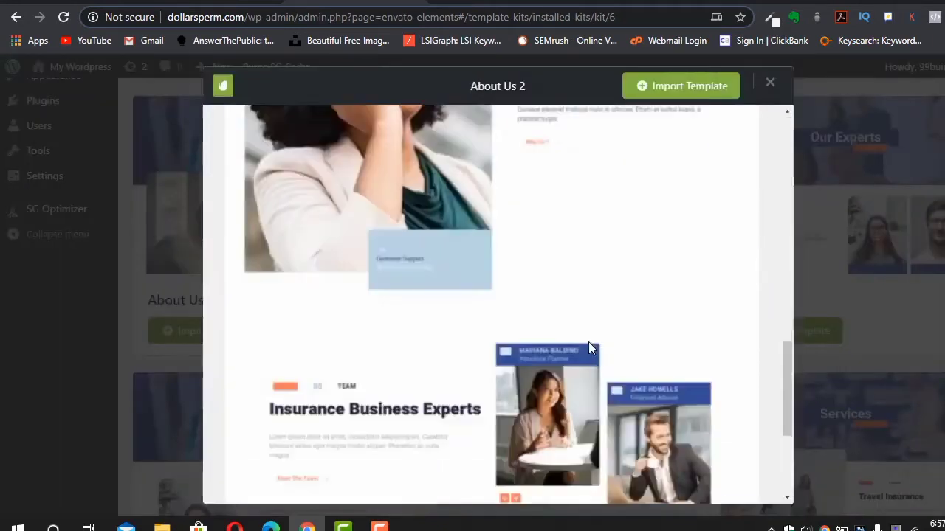
{"action": "scroll", "coordinate": [588, 348], "scroll_direction": "up", "scroll_amount": 4}
{"action": "scroll", "coordinate": [588, 348], "scroll_direction": "up", "scroll_amount": 5}
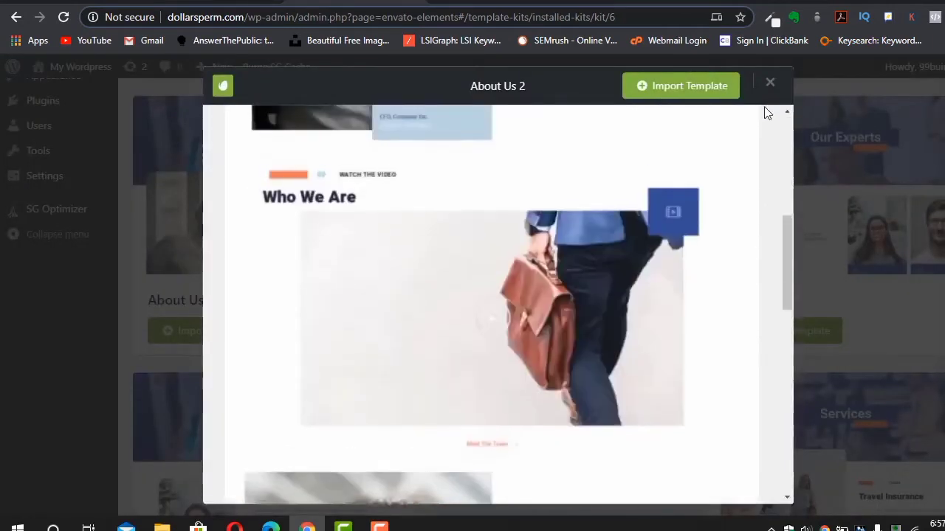
{"action": "left_click", "coordinate": [769, 83]}
- Import the About Us 1 template from the Insurance kit
{"action": "scroll", "coordinate": [806, 350], "scroll_direction": "up", "scroll_amount": 3}
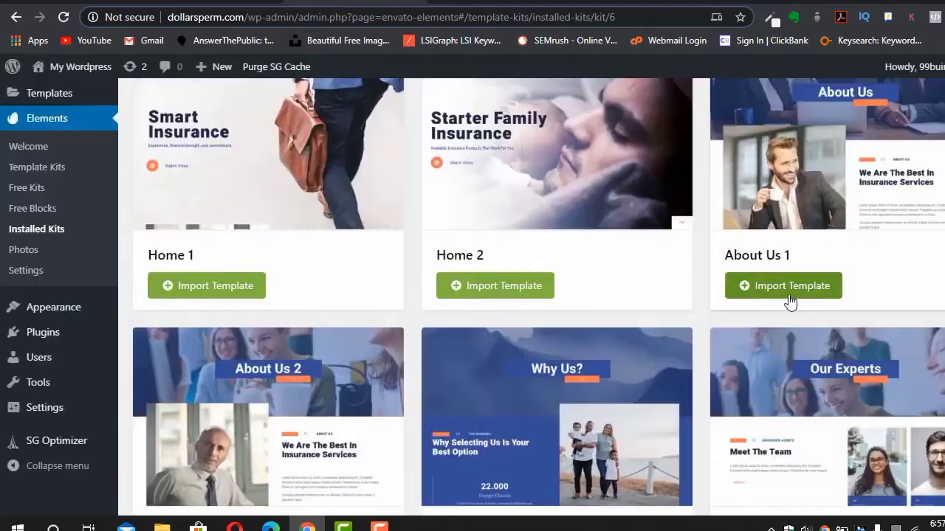
{"action": "left_click", "coordinate": [789, 297]}
{"action": "scroll", "coordinate": [549, 422], "scroll_direction": "down", "scroll_amount": 6}
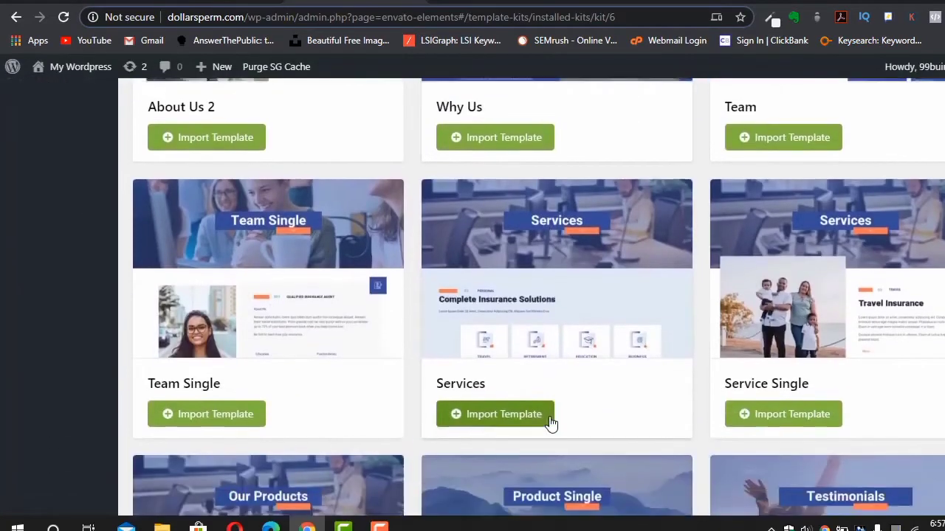
- Preview the Team template, look over the Meet The Team section, import the template, and close the preview
{"action": "scroll", "coordinate": [550, 422], "scroll_direction": "up", "scroll_amount": 2}
{"action": "scroll", "coordinate": [550, 422], "scroll_direction": "up", "scroll_amount": 3}
{"action": "left_click", "coordinate": [827, 310]}
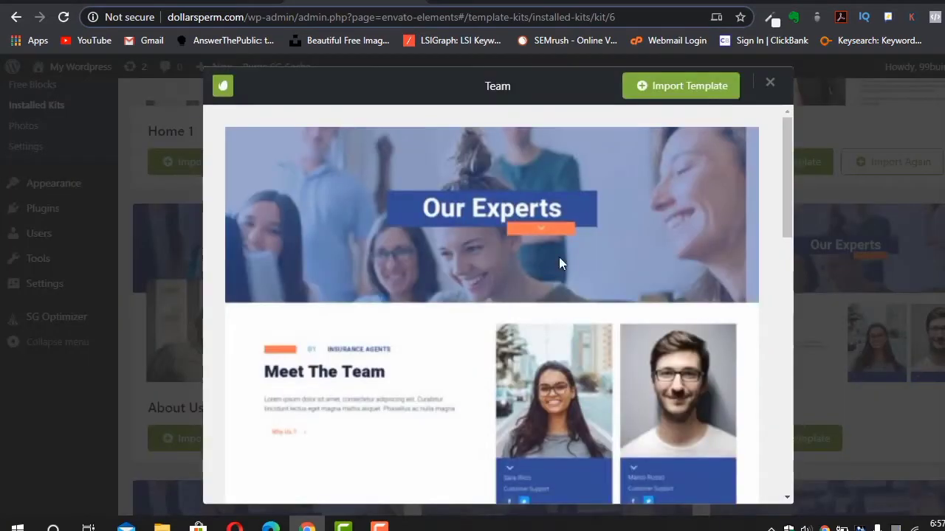
{"action": "scroll", "coordinate": [559, 258], "scroll_direction": "down", "scroll_amount": 8}
{"action": "scroll", "coordinate": [559, 262], "scroll_direction": "up", "scroll_amount": 8}
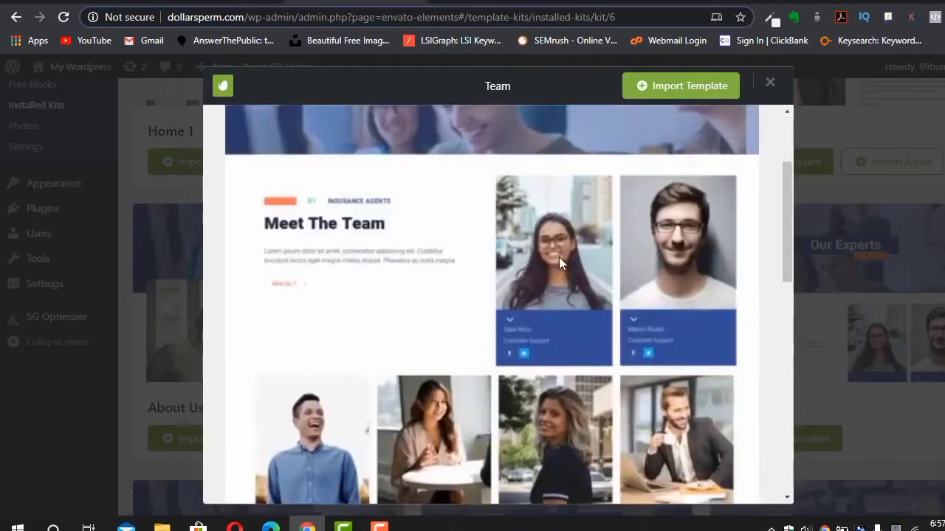
{"action": "left_click", "coordinate": [653, 87]}
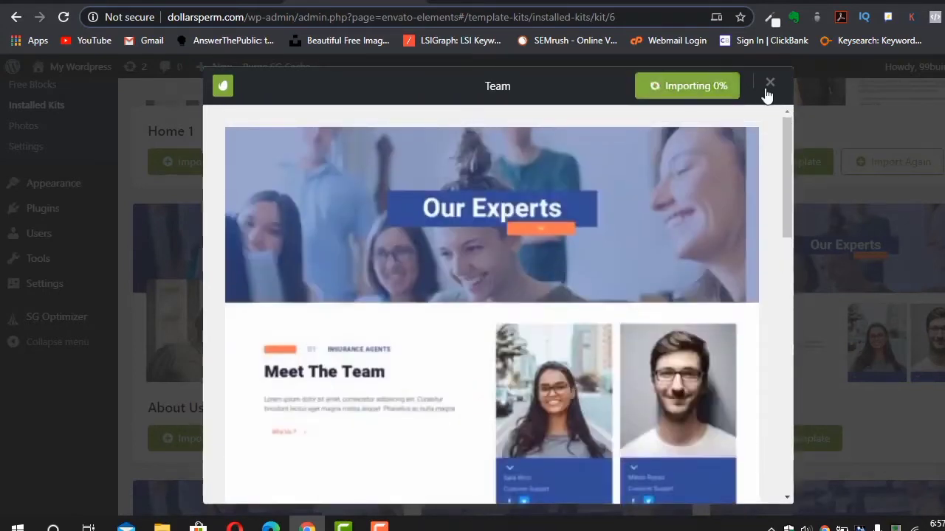
{"action": "left_click", "coordinate": [781, 88]}
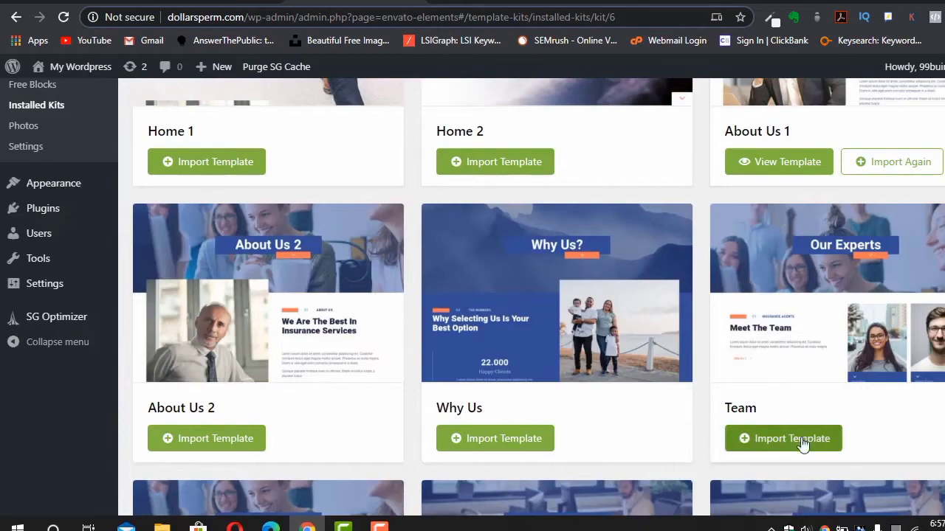
- Preview the Services template down to the Starter Family Plan section, close the preview, and import the template
{"action": "scroll", "coordinate": [513, 424], "scroll_direction": "down", "scroll_amount": 5}
{"action": "scroll", "coordinate": [511, 418], "scroll_direction": "up", "scroll_amount": 6}
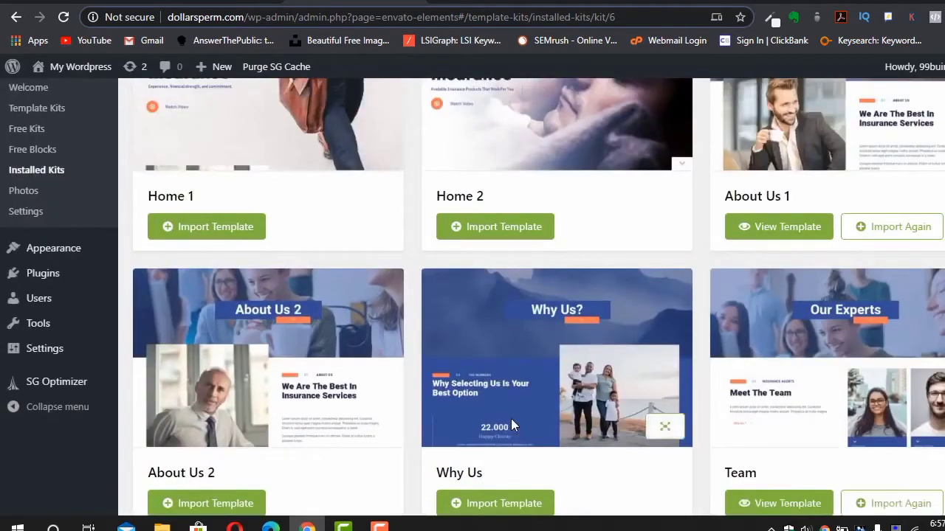
{"action": "scroll", "coordinate": [510, 418], "scroll_direction": "down", "scroll_amount": 3}
{"action": "scroll", "coordinate": [594, 443], "scroll_direction": "down", "scroll_amount": 3}
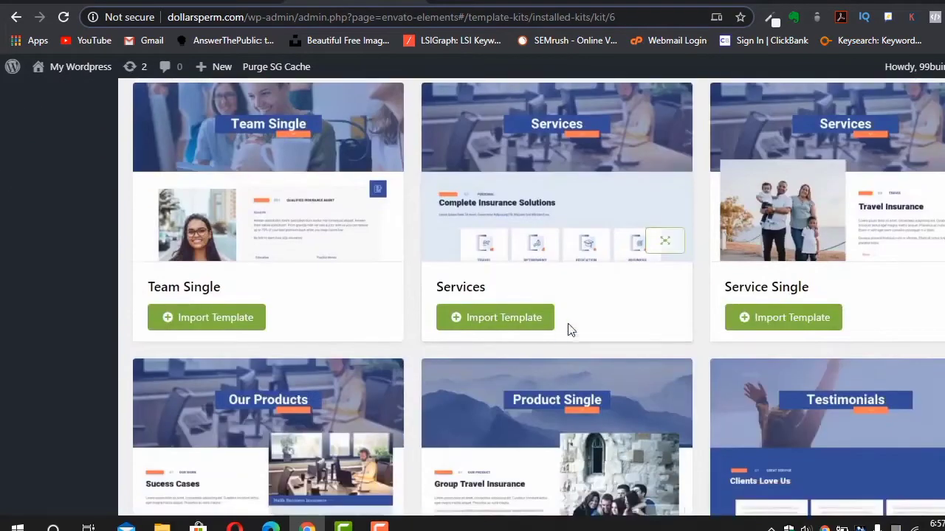
{"action": "left_click", "coordinate": [663, 240]}
{"action": "scroll", "coordinate": [575, 421], "scroll_direction": "down", "scroll_amount": 8}
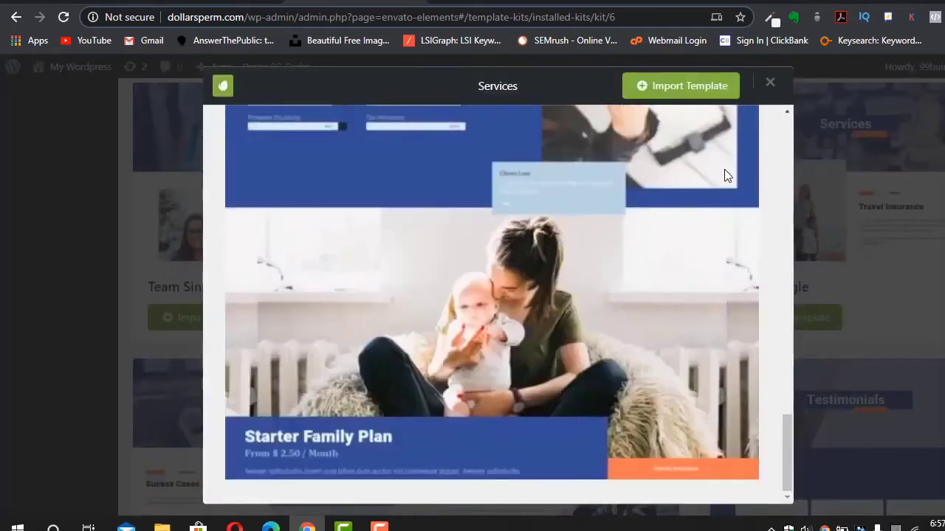
{"action": "left_click", "coordinate": [770, 83]}
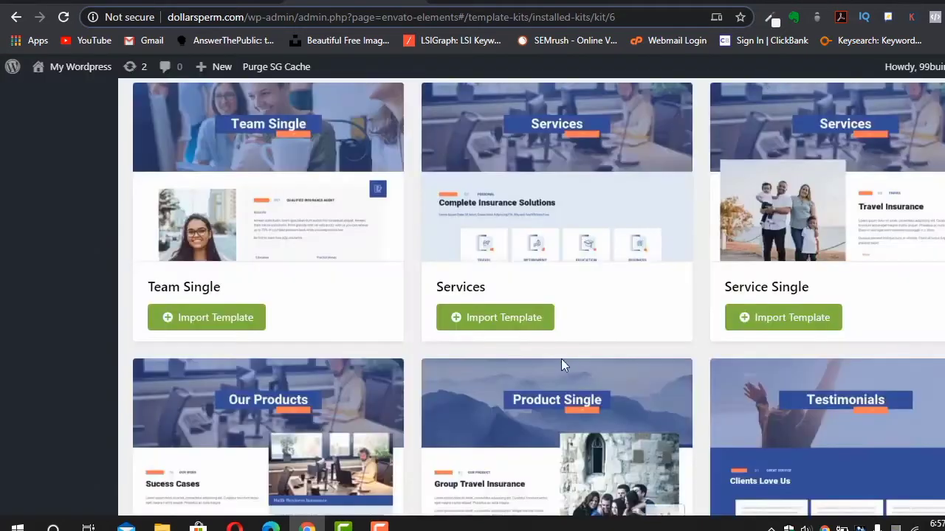
{"action": "left_click", "coordinate": [499, 322]}
- Preview the Contact Us 1 template, look over its contact boxes and location map, and close the preview
{"action": "scroll", "coordinate": [572, 420], "scroll_direction": "down", "scroll_amount": 5}
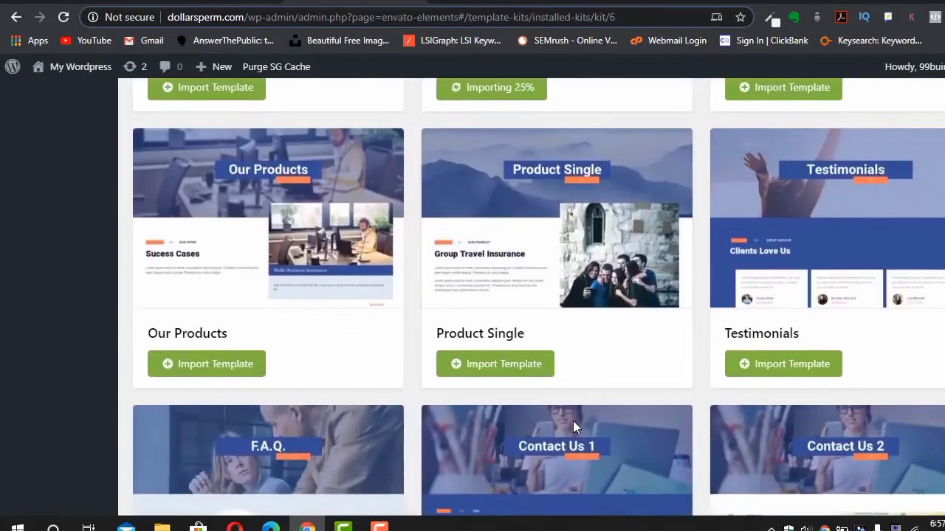
{"action": "scroll", "coordinate": [580, 255], "scroll_direction": "down", "scroll_amount": 1}
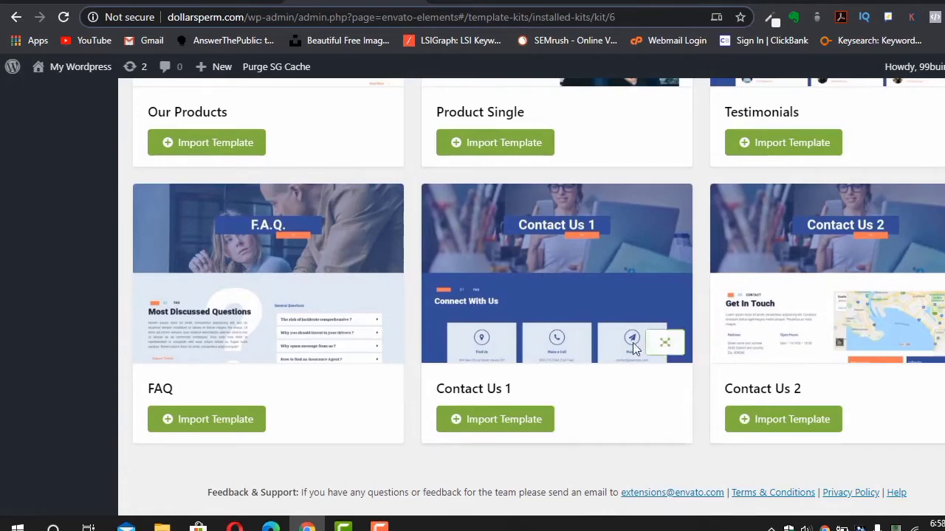
{"action": "left_click", "coordinate": [665, 342]}
{"action": "scroll", "coordinate": [515, 295], "scroll_direction": "down", "scroll_amount": 5}
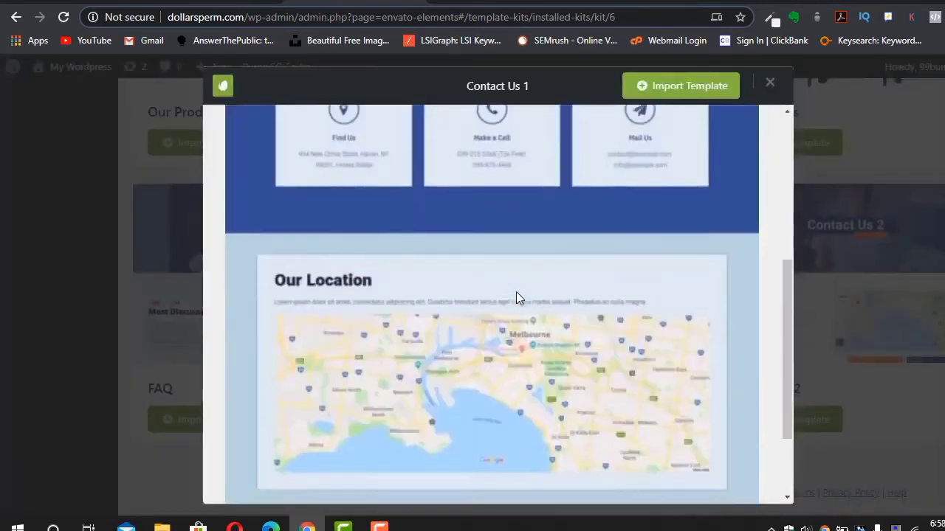
{"action": "scroll", "coordinate": [516, 295], "scroll_direction": "up", "scroll_amount": 5}
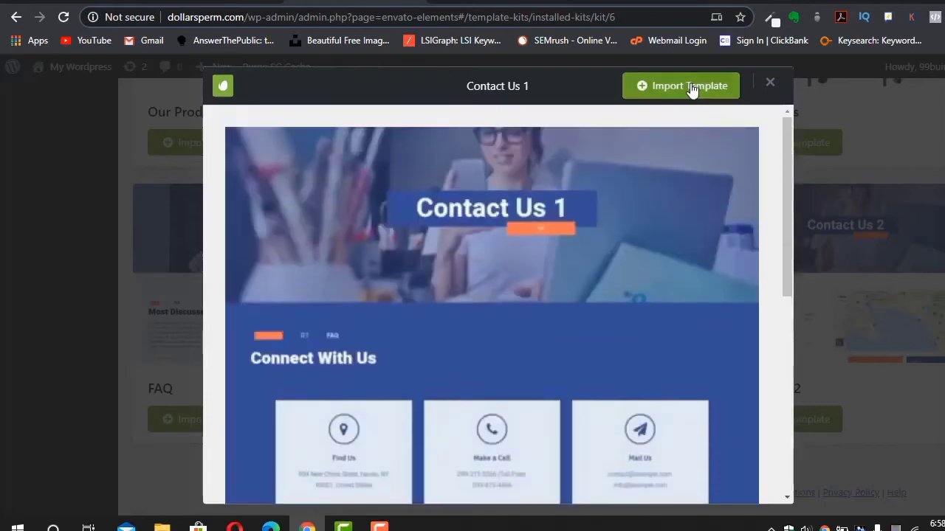
{"action": "left_click", "coordinate": [770, 83]}
- Preview the Contact Us 2 template, look over its Get In Touch section, and close the preview
{"action": "left_click", "coordinate": [938, 342]}
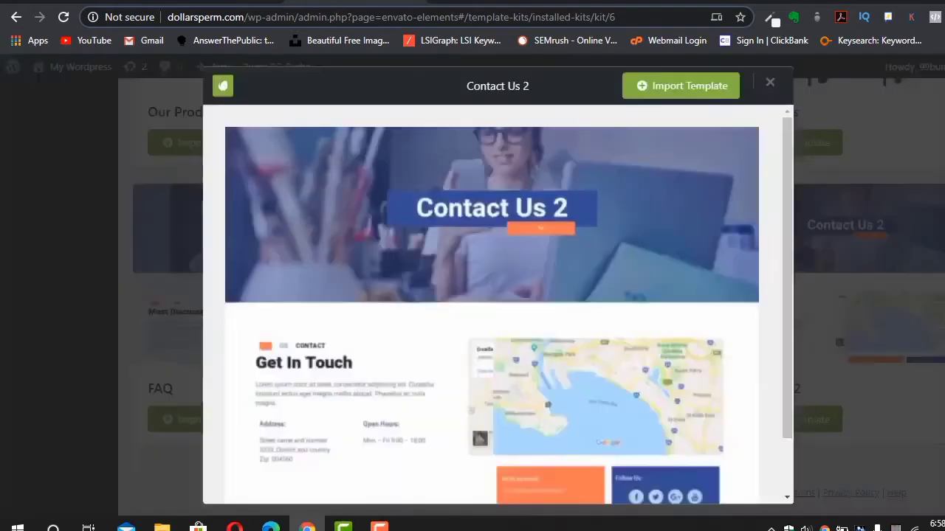
{"action": "scroll", "coordinate": [715, 370], "scroll_direction": "down", "scroll_amount": 1}
{"action": "scroll", "coordinate": [715, 369], "scroll_direction": "up", "scroll_amount": 1}
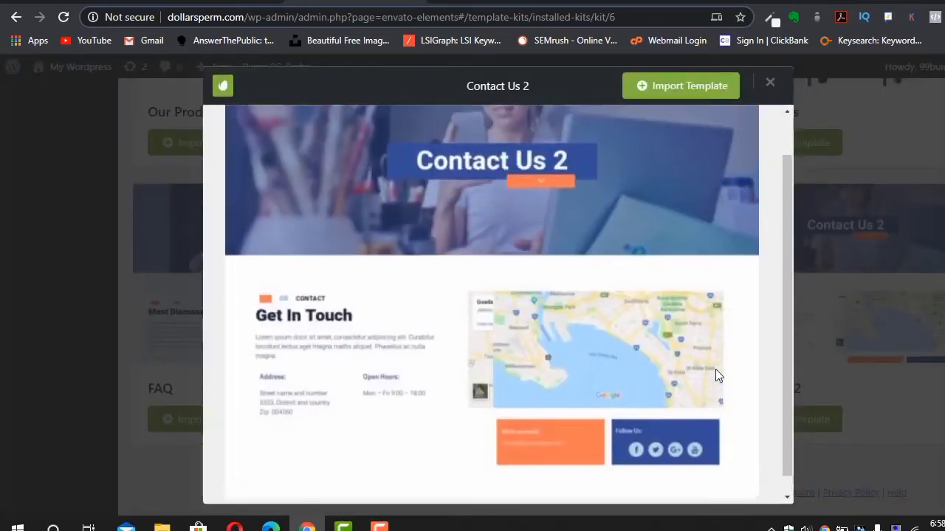
{"action": "left_click", "coordinate": [885, 150]}
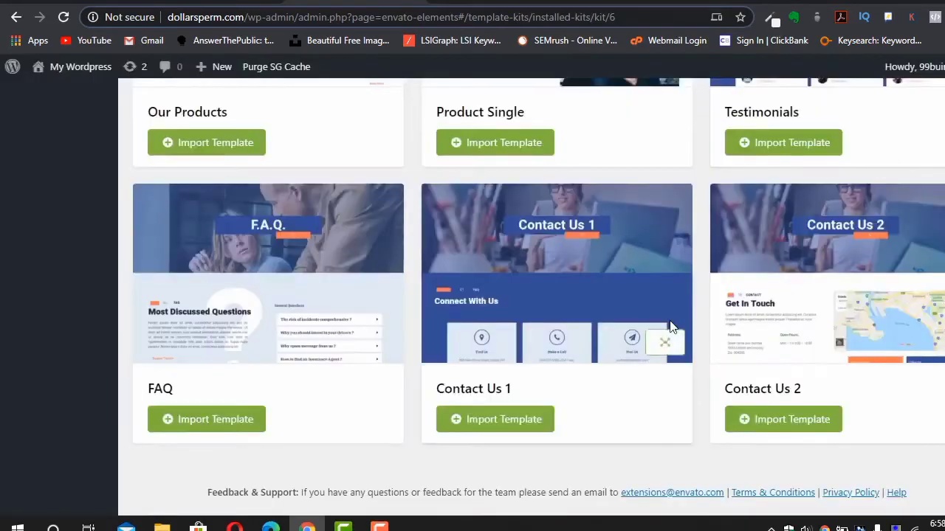
- Preview the Contact Us 1 template again, examine it down to the Follow Us section, and close the preview
{"action": "scroll", "coordinate": [432, 337], "scroll_direction": "up", "scroll_amount": 2}
{"action": "scroll", "coordinate": [432, 337], "scroll_direction": "down", "scroll_amount": 2}
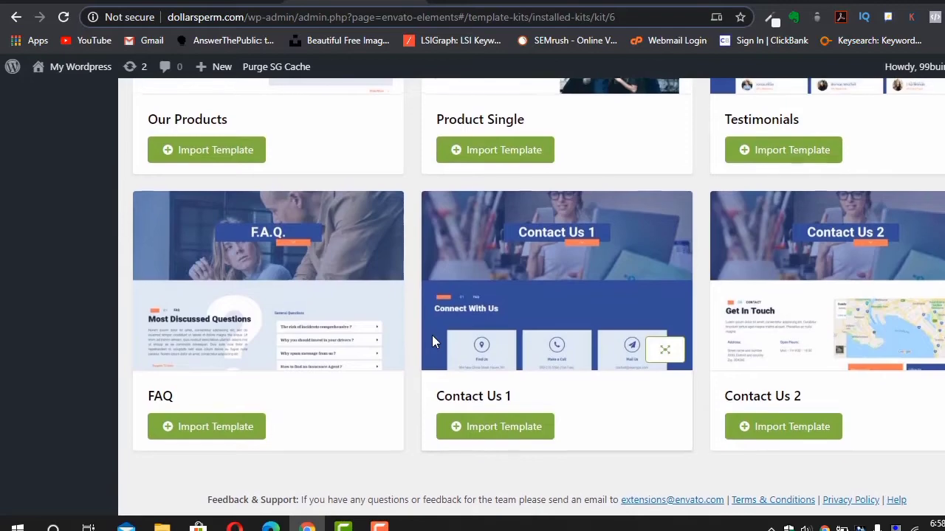
{"action": "left_click", "coordinate": [656, 359]}
{"action": "scroll", "coordinate": [655, 359], "scroll_direction": "down", "scroll_amount": 10}
{"action": "scroll", "coordinate": [654, 359], "scroll_direction": "up", "scroll_amount": 4}
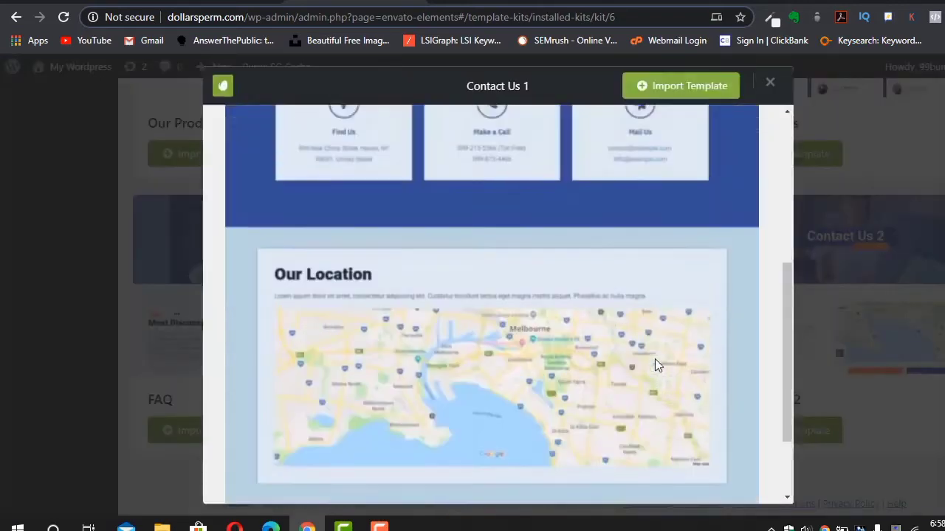
{"action": "scroll", "coordinate": [668, 299], "scroll_direction": "down", "scroll_amount": 4}
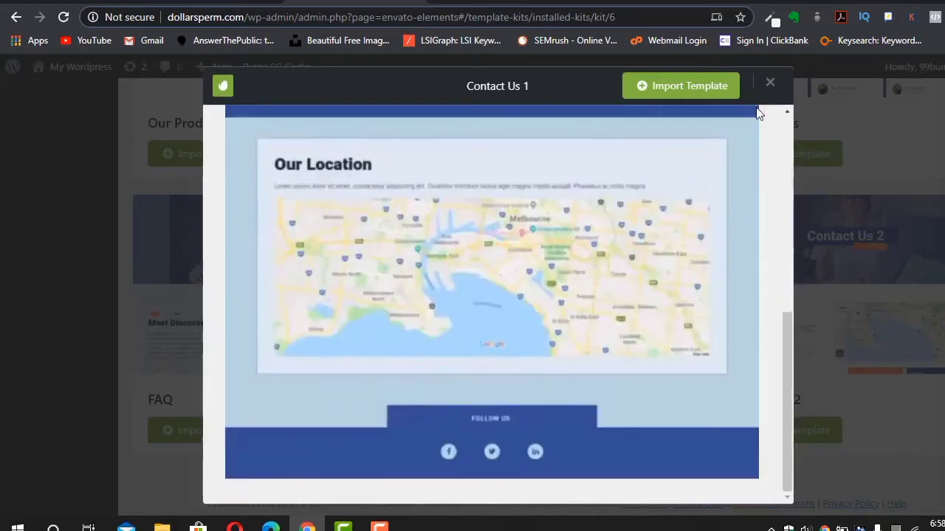
{"action": "left_click", "coordinate": [770, 85]}
- Import the Home 1 template from the Insurance kit and check the kit's other templates while it imports
{"action": "scroll", "coordinate": [641, 244], "scroll_direction": "up", "scroll_amount": 10}
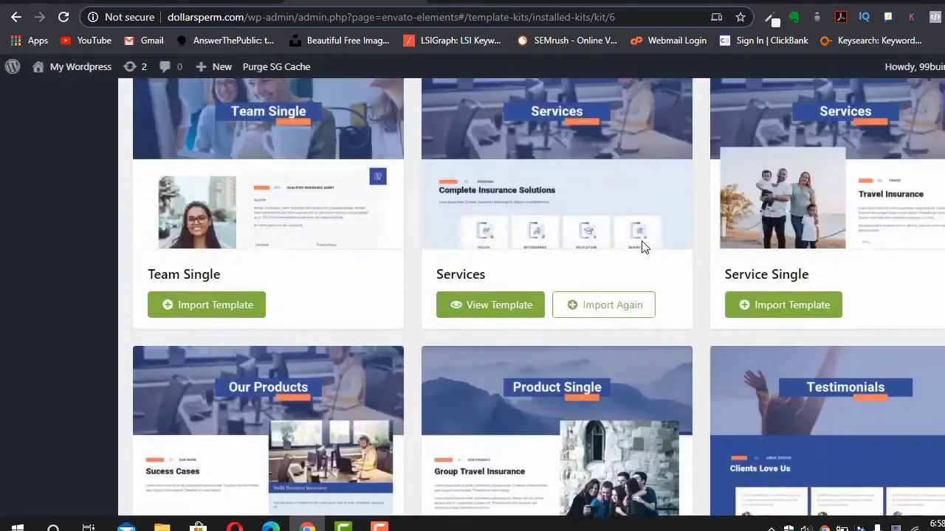
{"action": "scroll", "coordinate": [641, 248], "scroll_direction": "up", "scroll_amount": 1}
{"action": "scroll", "coordinate": [641, 248], "scroll_direction": "down", "scroll_amount": 2}
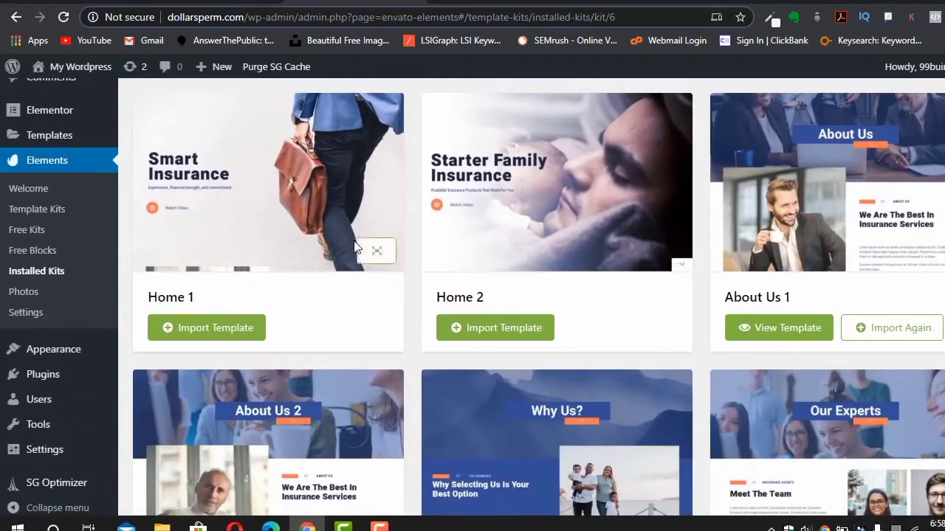
{"action": "scroll", "coordinate": [426, 314], "scroll_direction": "up", "scroll_amount": 2}
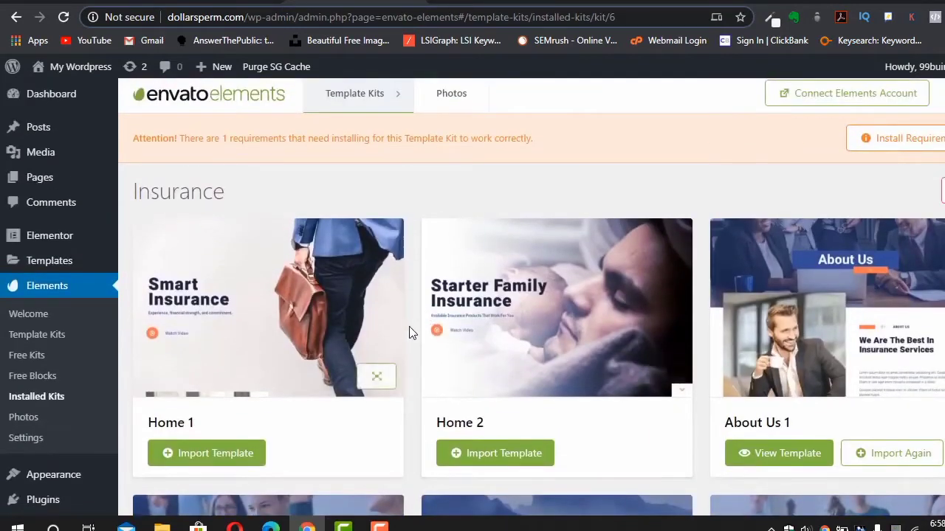
{"action": "left_click", "coordinate": [250, 453]}
{"action": "scroll", "coordinate": [436, 451], "scroll_direction": "down", "scroll_amount": 2}
{"action": "scroll", "coordinate": [431, 447], "scroll_direction": "down", "scroll_amount": 2}
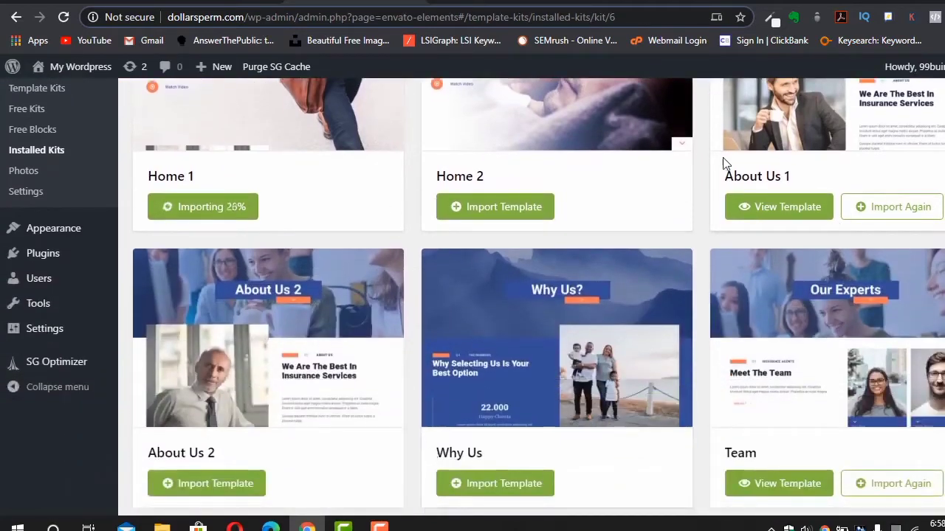
{"action": "scroll", "coordinate": [499, 299], "scroll_direction": "down", "scroll_amount": 3}
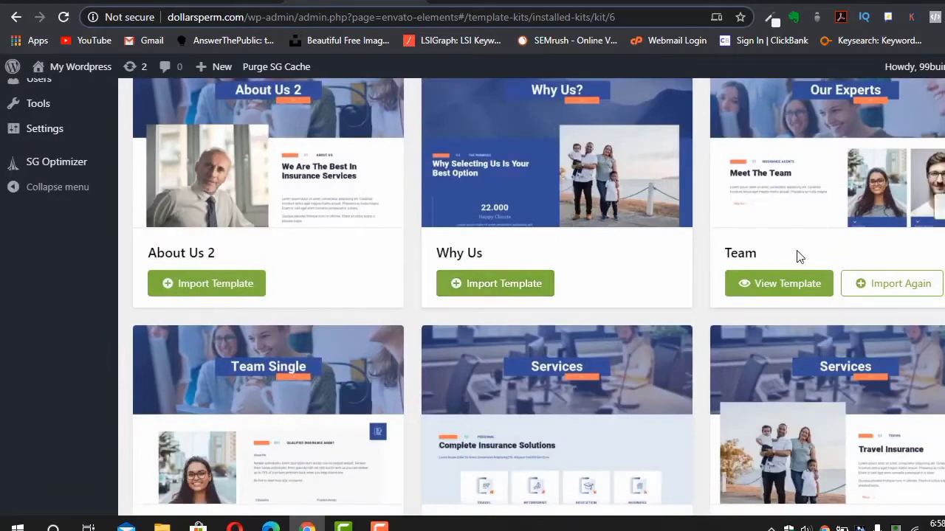
- Look through the Insurance kit's template list down to Contact Us 2 to check which templates are imported
{"action": "scroll", "coordinate": [584, 265], "scroll_direction": "down", "scroll_amount": 2}
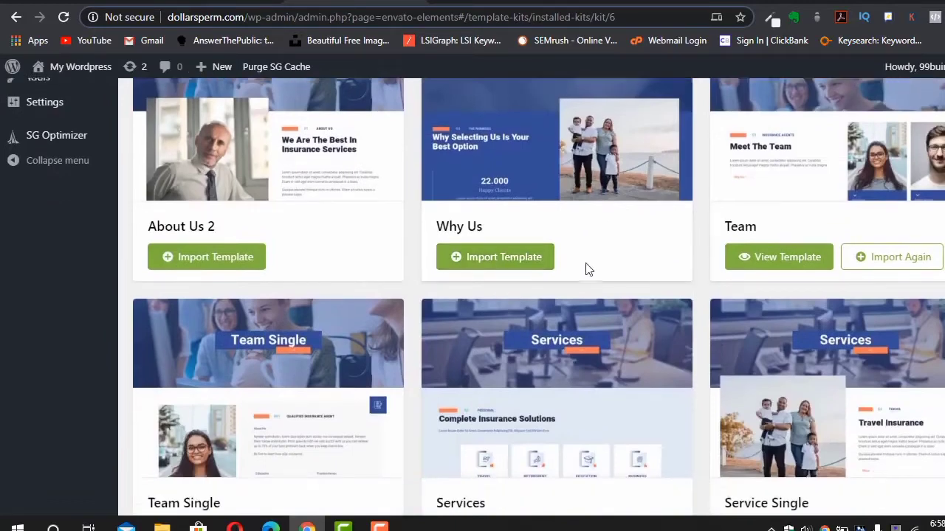
{"action": "scroll", "coordinate": [585, 262], "scroll_direction": "down", "scroll_amount": 1}
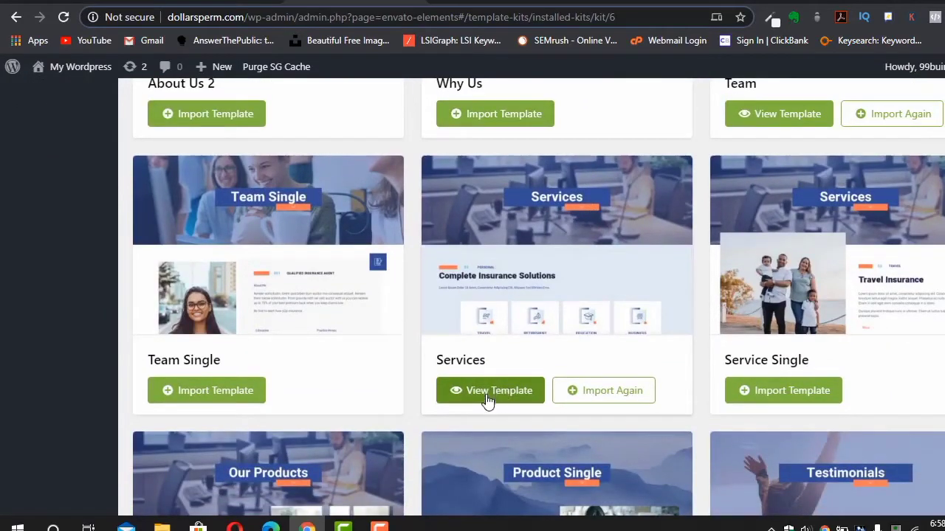
{"action": "scroll", "coordinate": [487, 400], "scroll_direction": "down", "scroll_amount": 1}
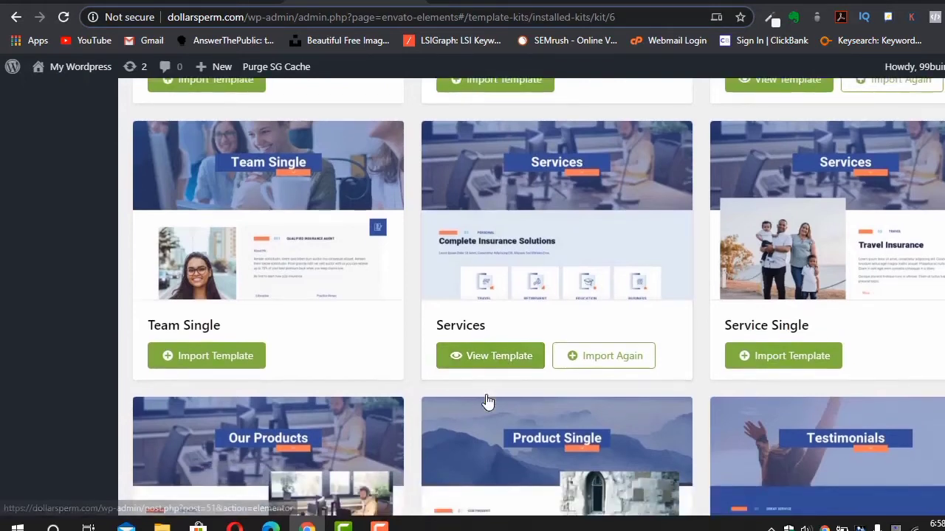
{"action": "scroll", "coordinate": [485, 400], "scroll_direction": "down", "scroll_amount": 1}
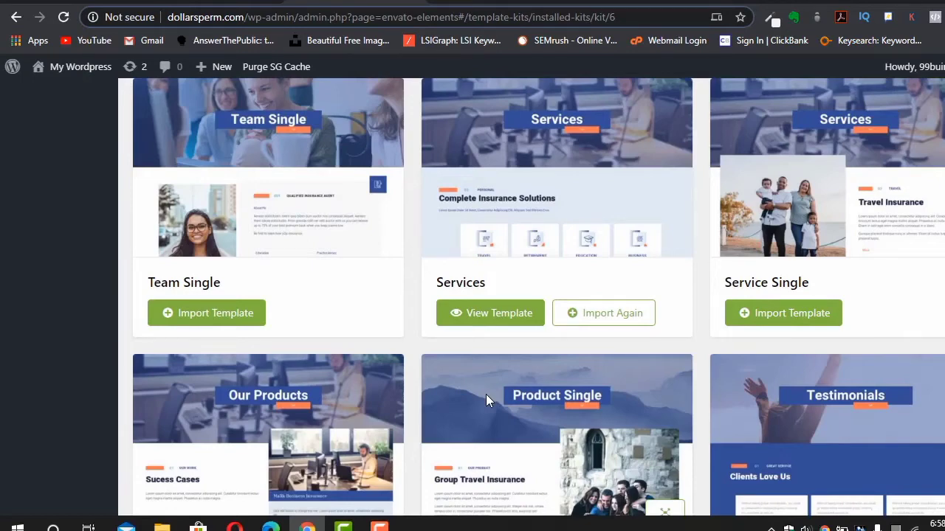
{"action": "scroll", "coordinate": [485, 398], "scroll_direction": "down", "scroll_amount": 6}
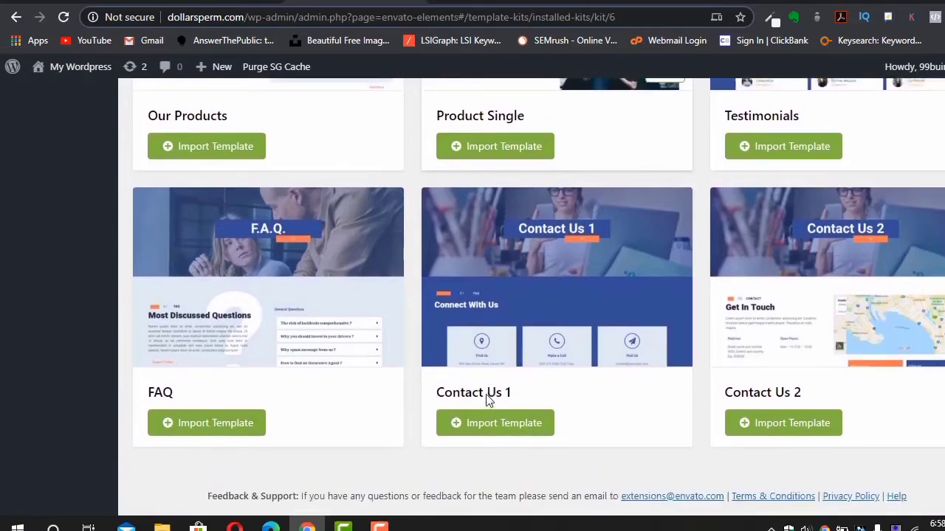
{"action": "scroll", "coordinate": [486, 400], "scroll_direction": "up", "scroll_amount": 15}
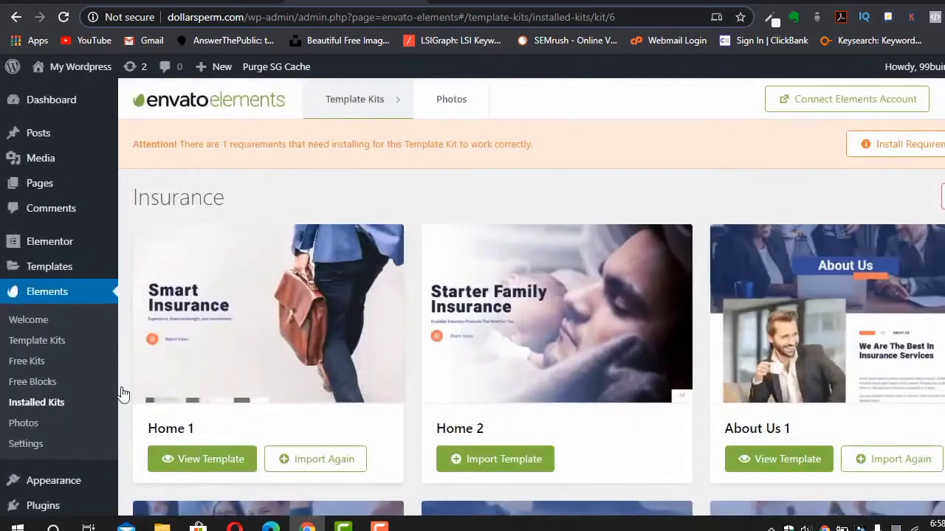
{"action": "left_click", "coordinate": [34, 103]}
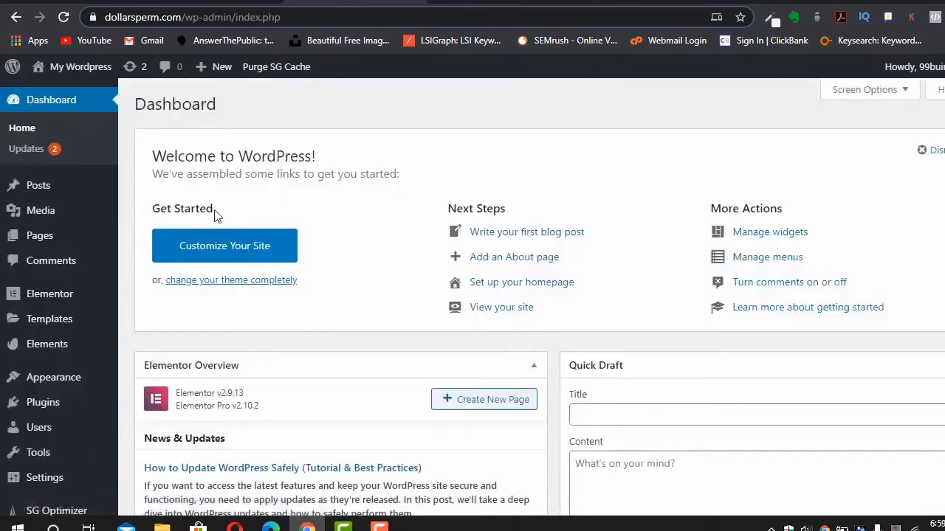
{"action": "mouse_move", "coordinate": [204, 76]}
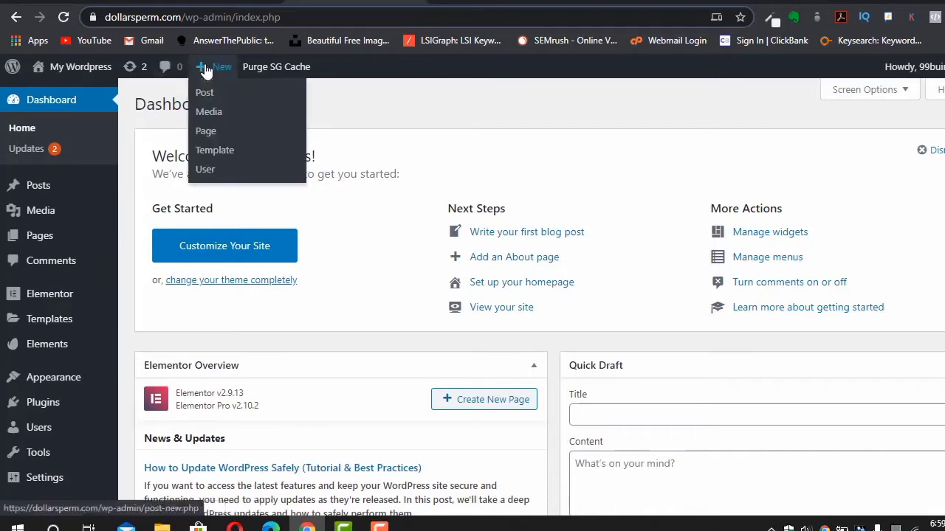
{"action": "left_click", "coordinate": [219, 131]}
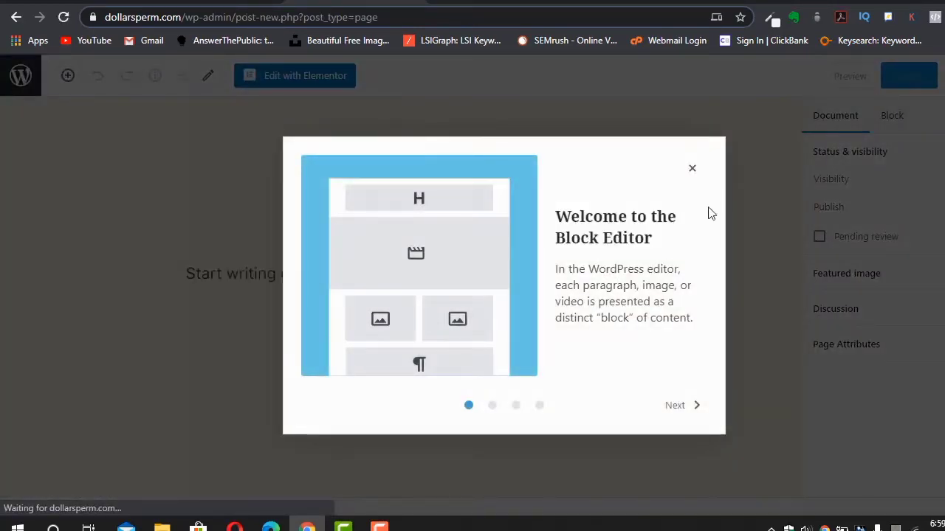
{"action": "left_click", "coordinate": [692, 169]}
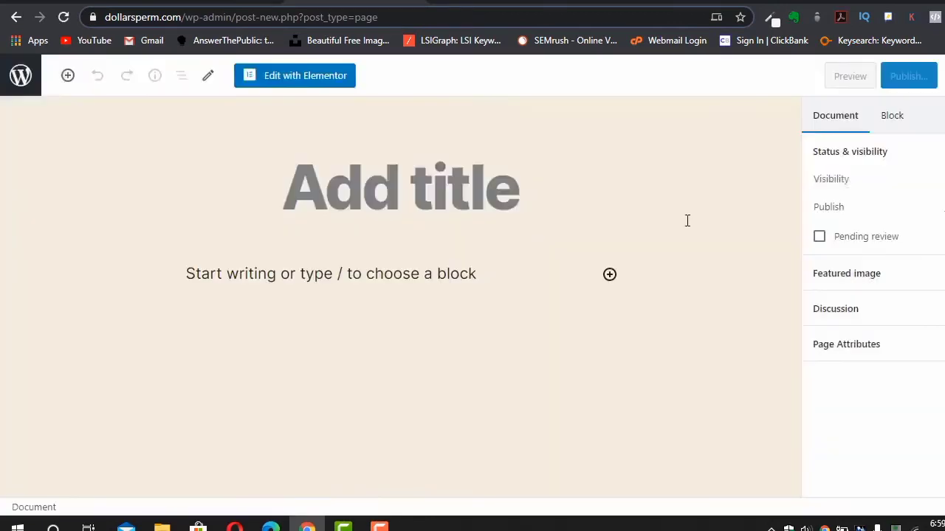
{"action": "left_click", "coordinate": [13, 80]}
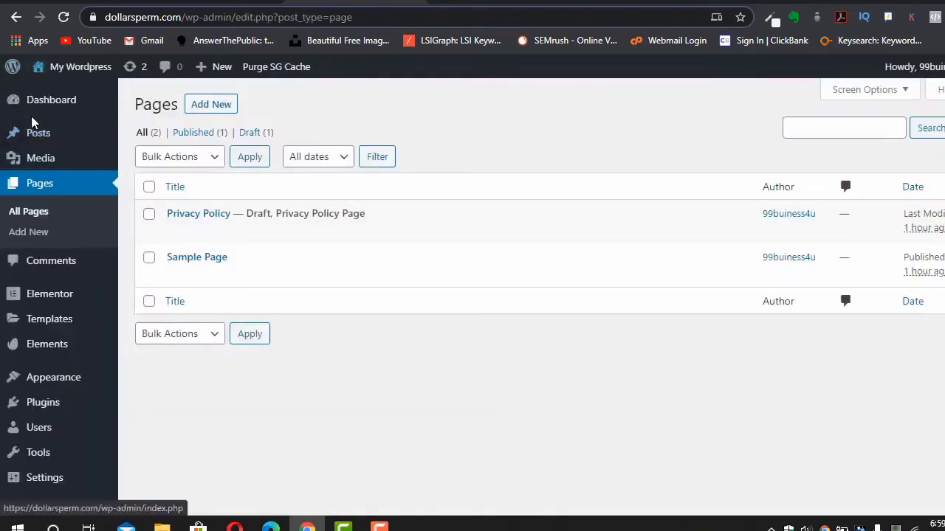
- Open the site's theme management, start adding a new theme, and search the theme directory for astra
{"action": "scroll", "coordinate": [80, 231], "scroll_direction": "down", "scroll_amount": 1}
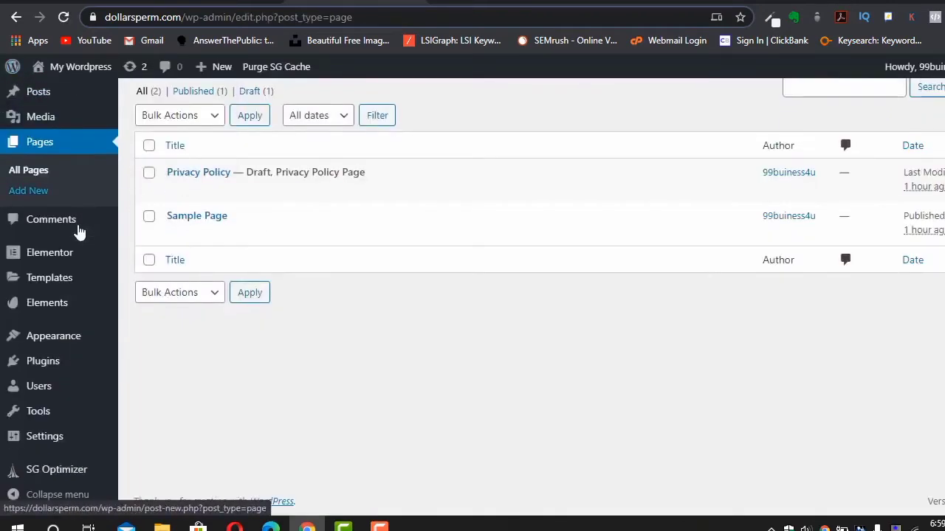
{"action": "mouse_move", "coordinate": [37, 347]}
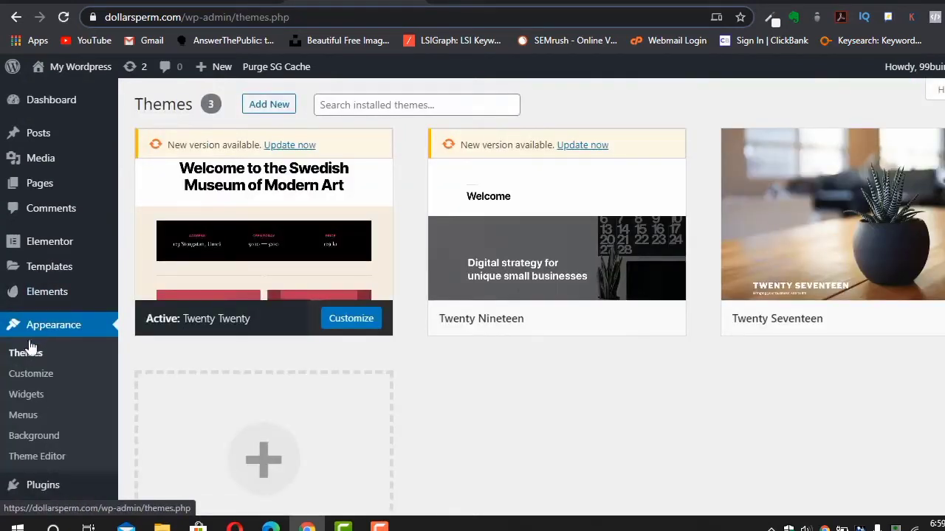
{"action": "left_click", "coordinate": [259, 107]}
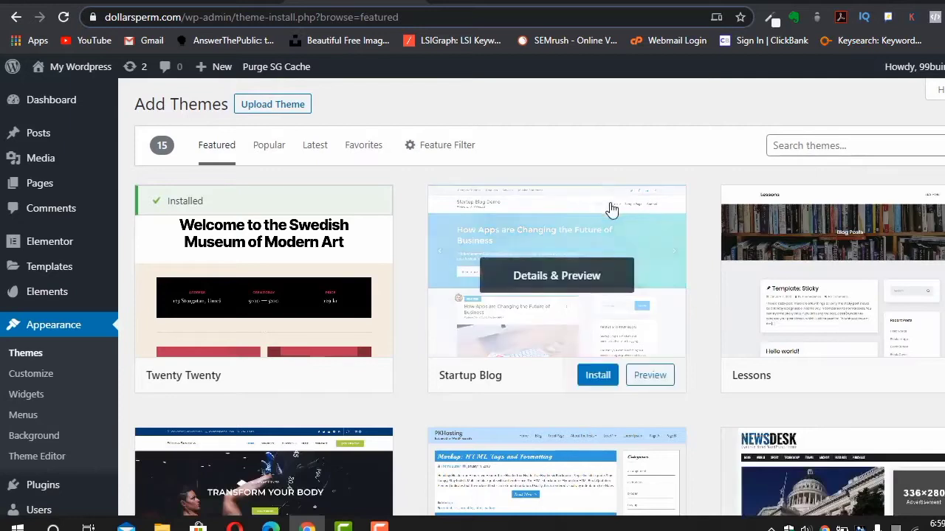
{"action": "left_click", "coordinate": [824, 146]}
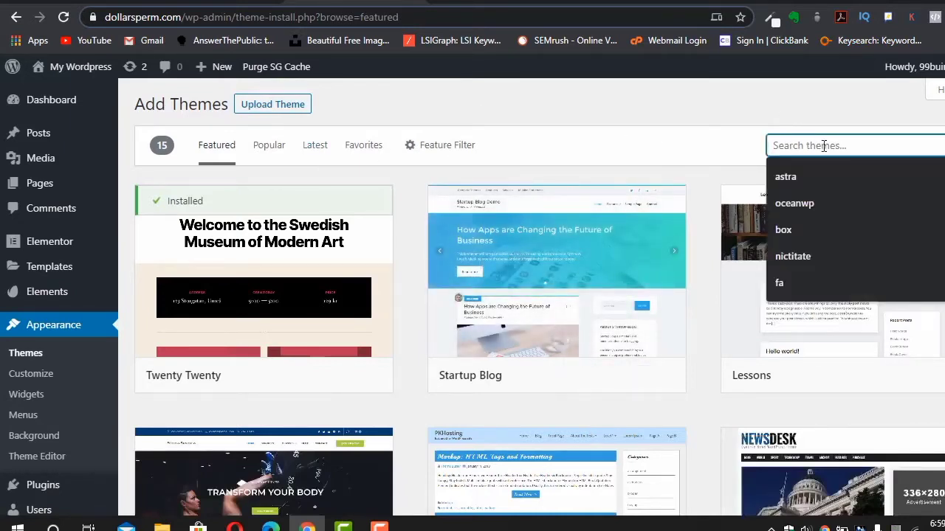
{"action": "type", "text": "astr"}
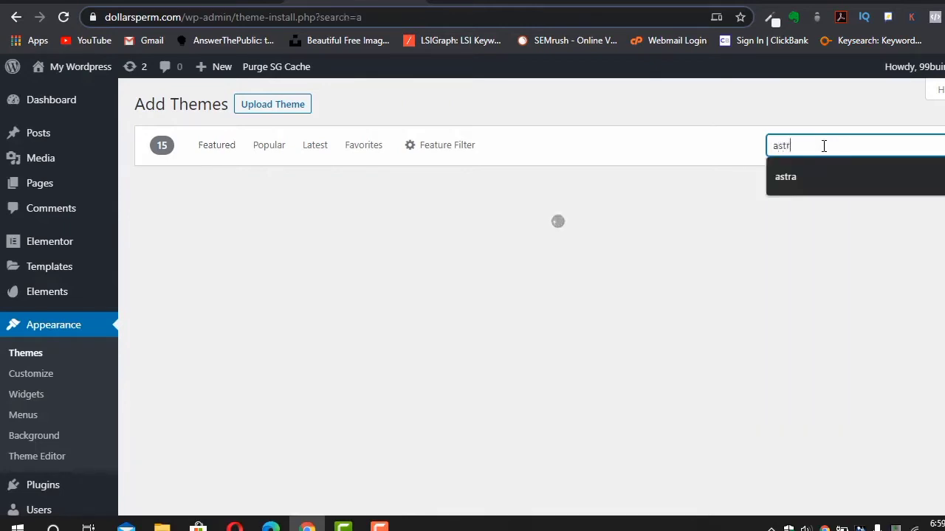
{"action": "type", "text": "a"}
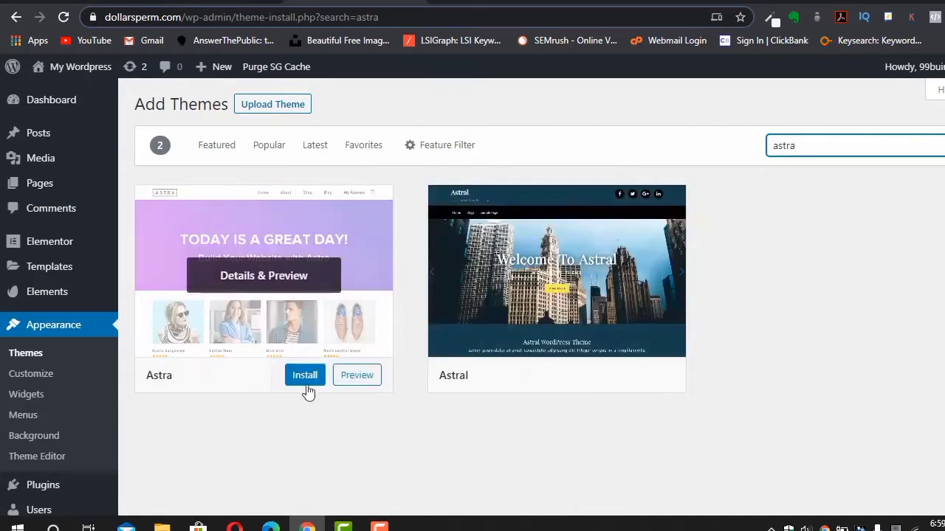
- Install and activate the Astra theme, and look over the installed themes
{"action": "left_click", "coordinate": [296, 383]}
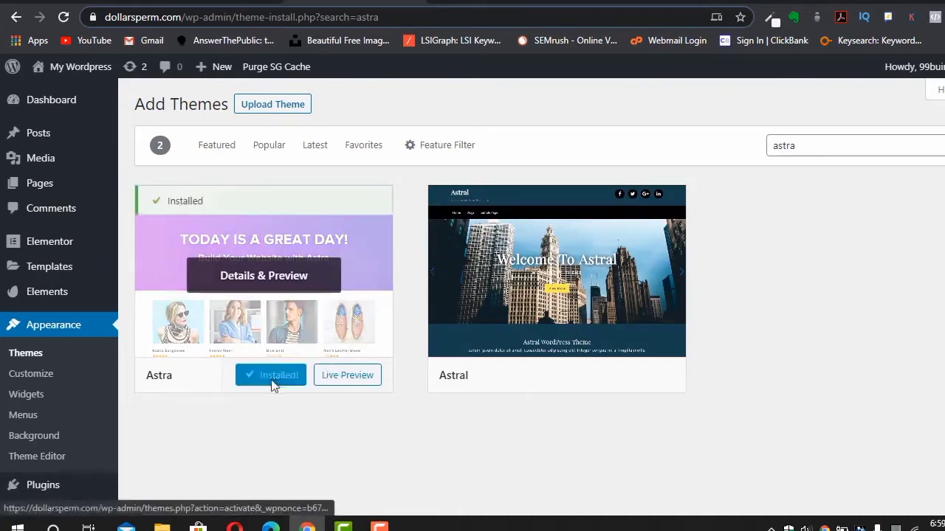
{"action": "left_click", "coordinate": [270, 372]}
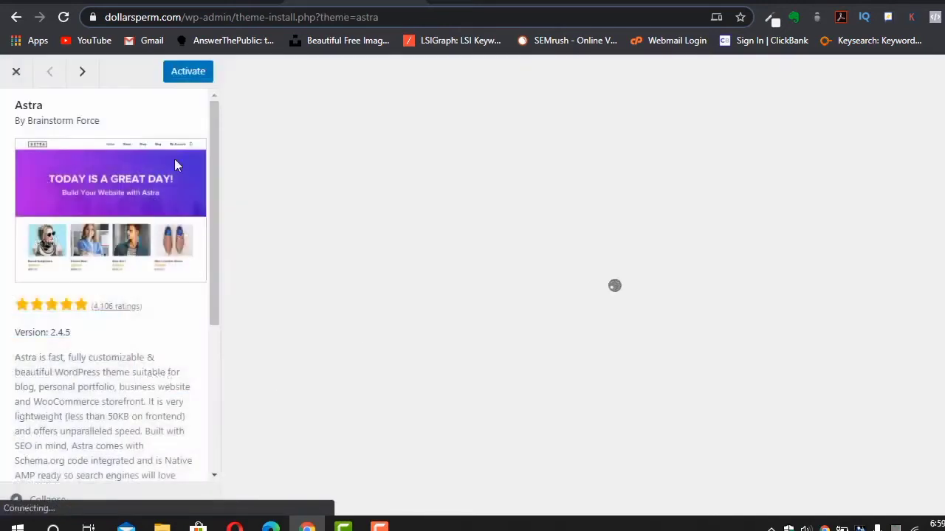
{"action": "left_click", "coordinate": [186, 72]}
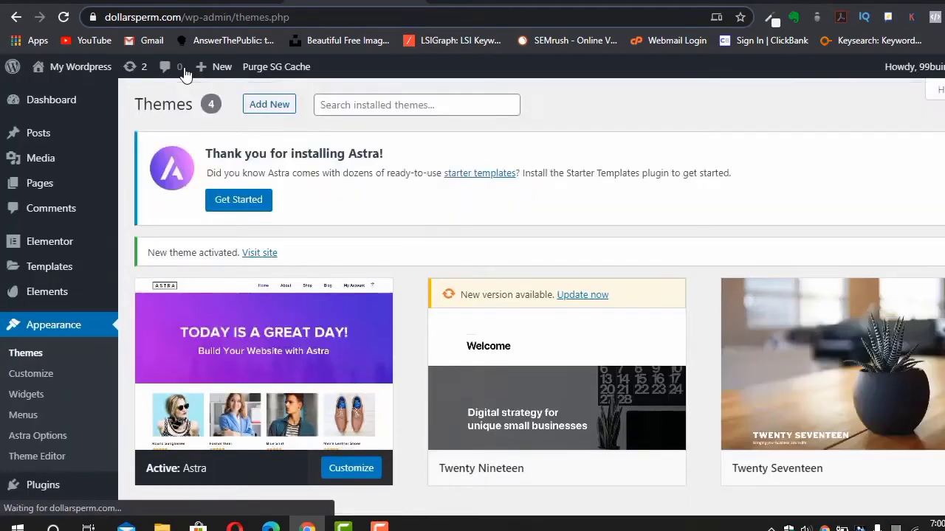
{"action": "mouse_move", "coordinate": [271, 396]}
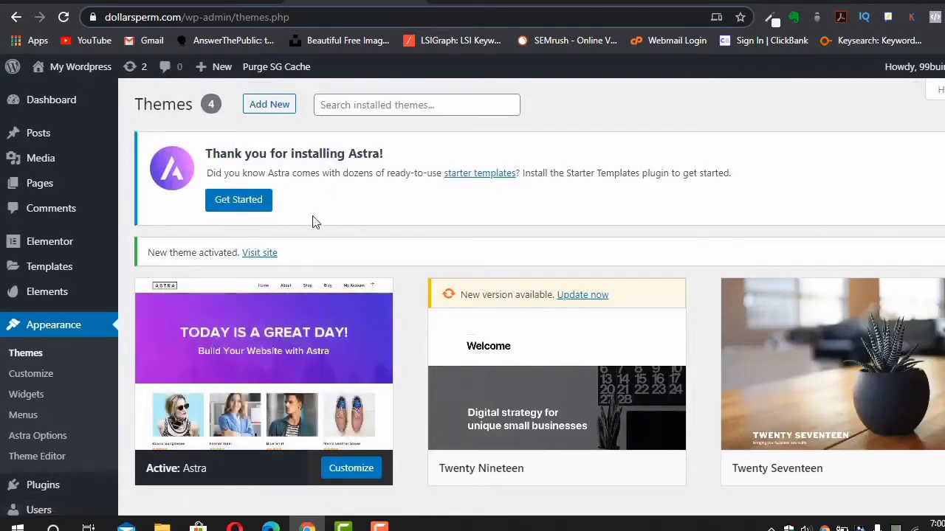
{"action": "scroll", "coordinate": [312, 219], "scroll_direction": "down", "scroll_amount": 5}
{"action": "scroll", "coordinate": [312, 219], "scroll_direction": "up", "scroll_amount": 5}
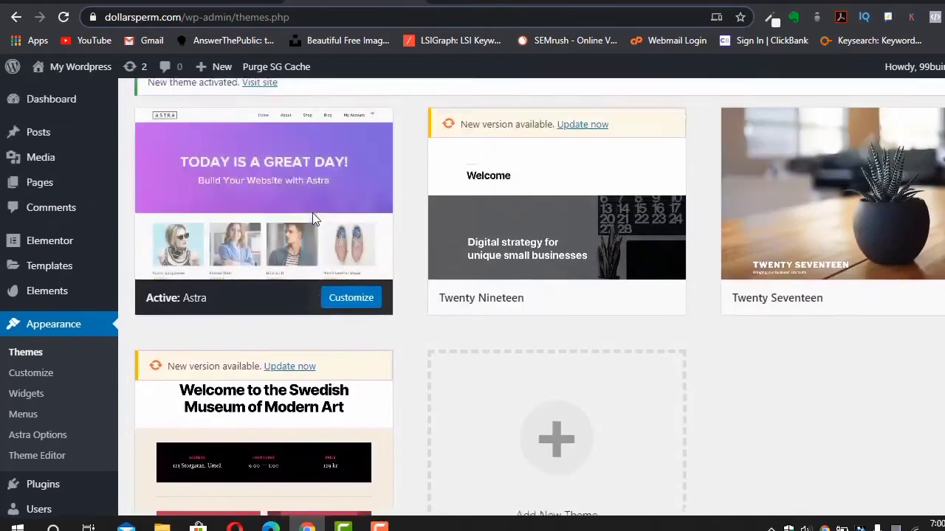
- Create a new page titled Home and open it for editing with Elementor
{"action": "mouse_move", "coordinate": [210, 68]}
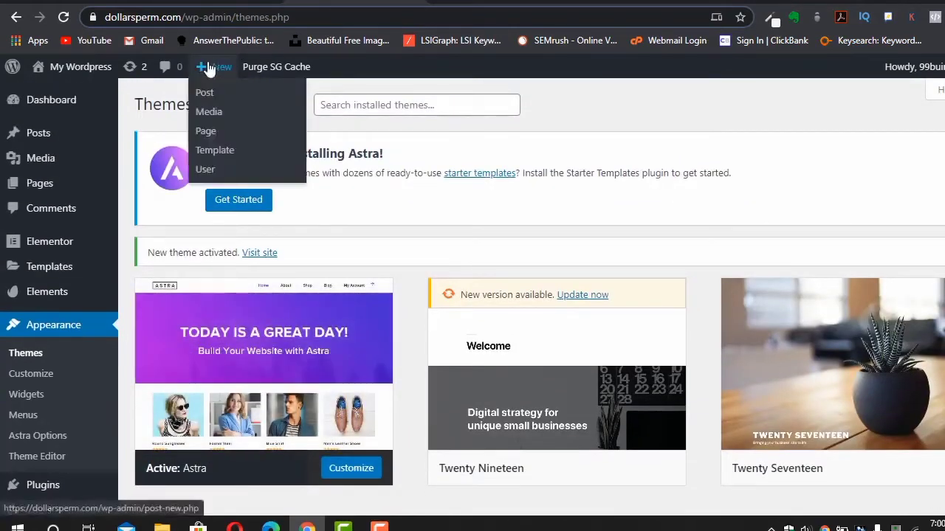
{"action": "left_click", "coordinate": [211, 133]}
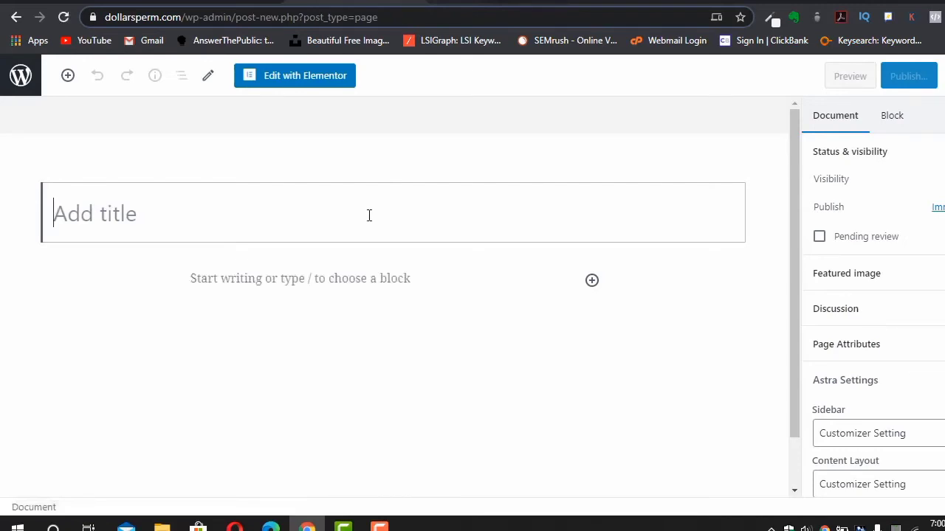
{"action": "type", "text": "Home"}
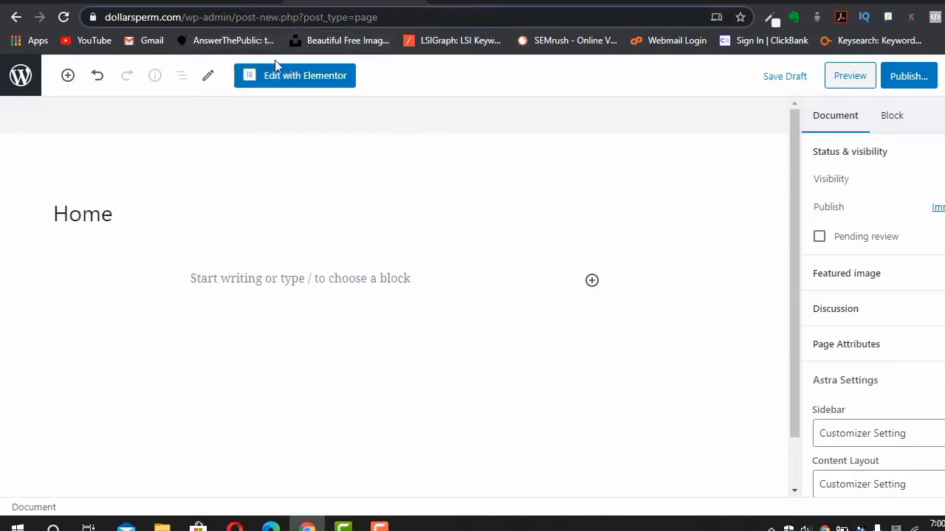
{"action": "left_click", "coordinate": [281, 82]}
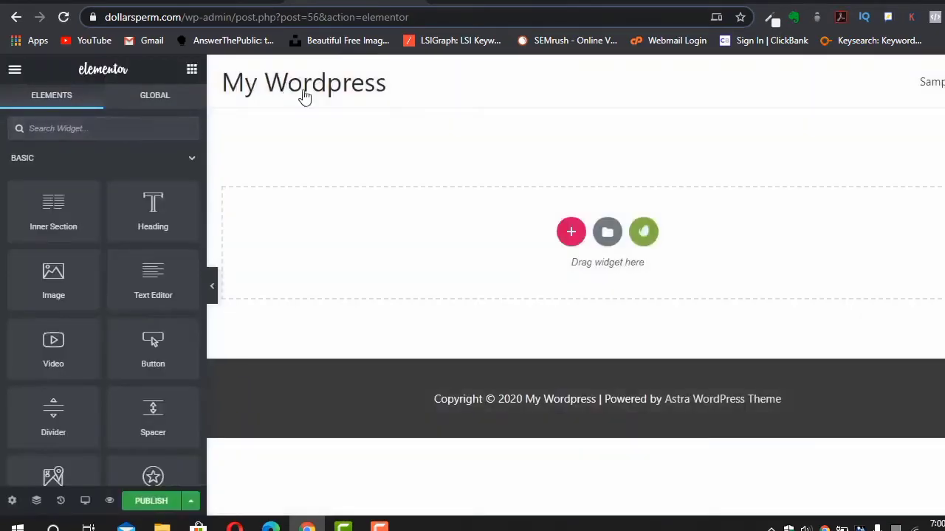
- Insert the saved Home 1 template from the template library into the empty Home page
{"action": "left_click", "coordinate": [605, 233]}
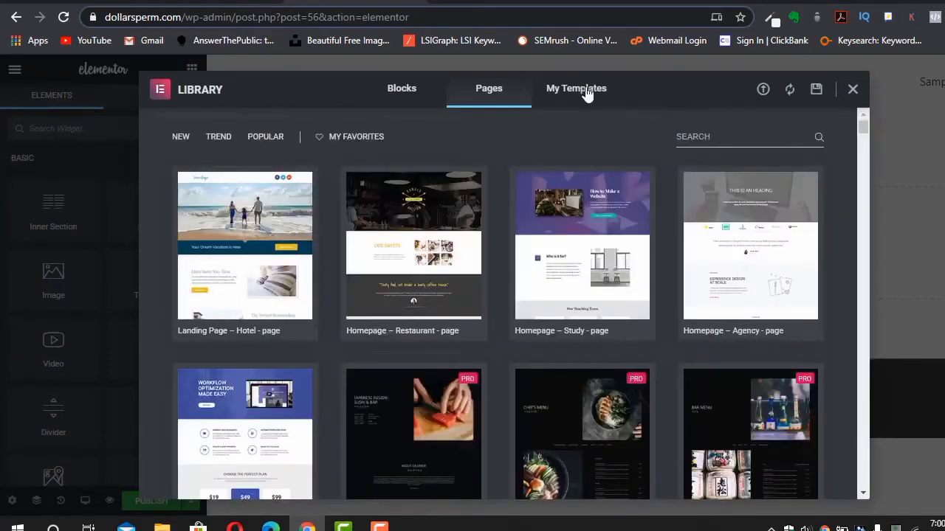
{"action": "left_click", "coordinate": [585, 90]}
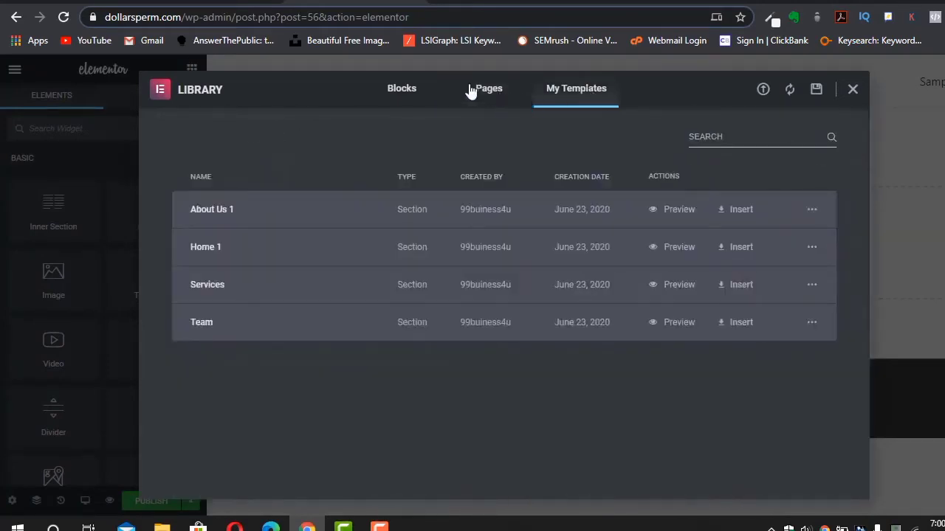
{"action": "left_click", "coordinate": [852, 89]}
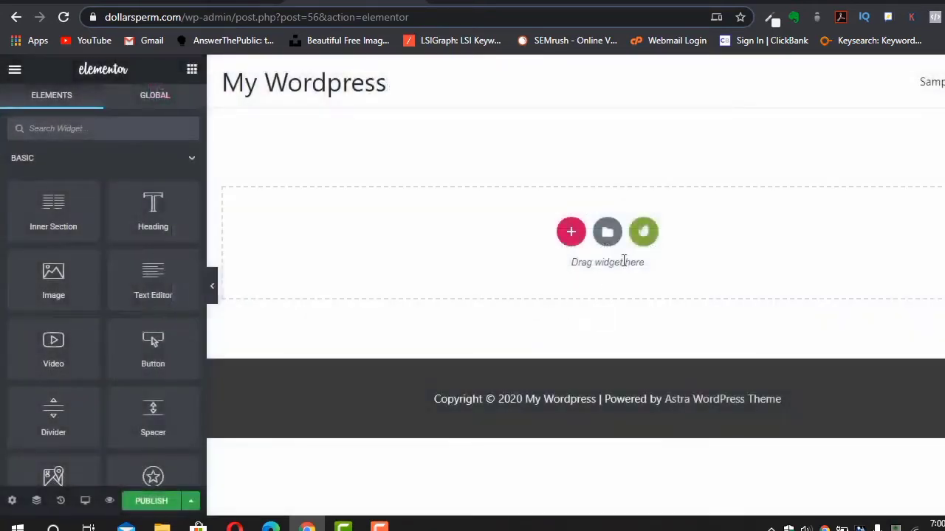
{"action": "left_click", "coordinate": [605, 233]}
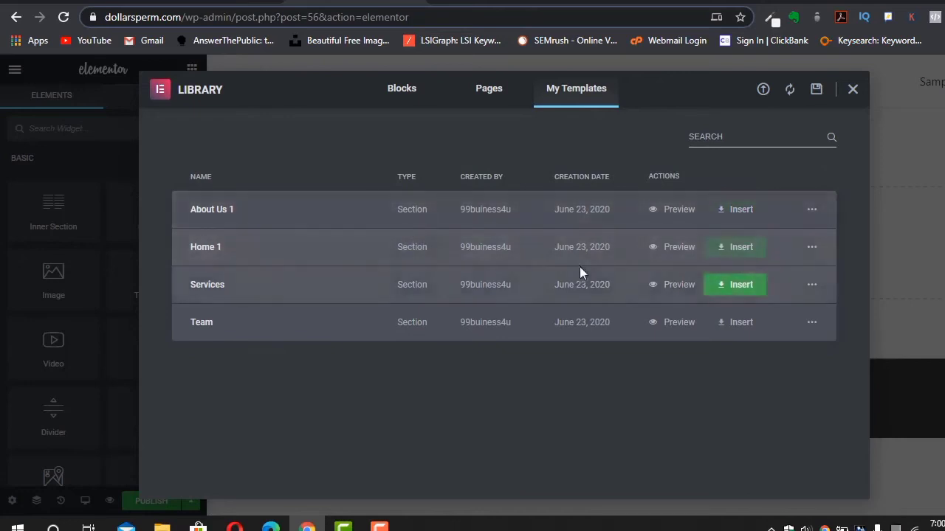
{"action": "left_click", "coordinate": [737, 249]}
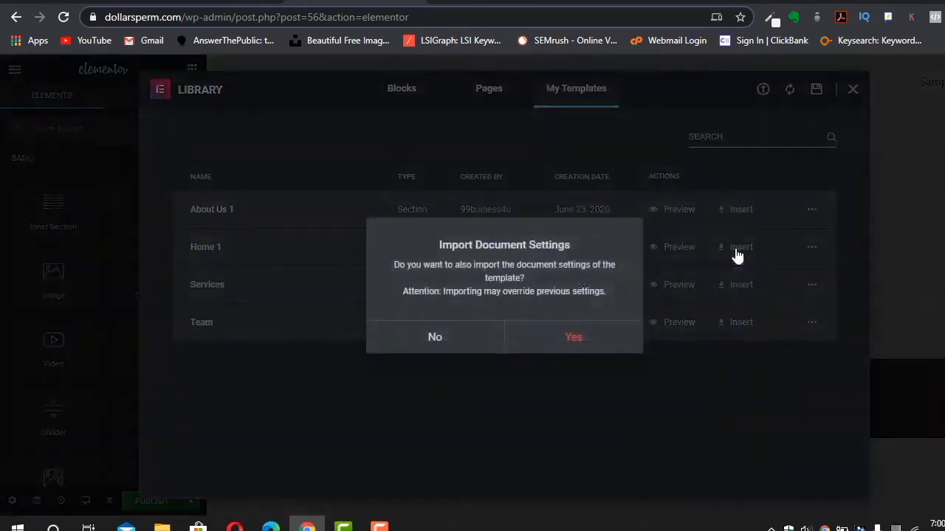
{"action": "left_click", "coordinate": [489, 338]}
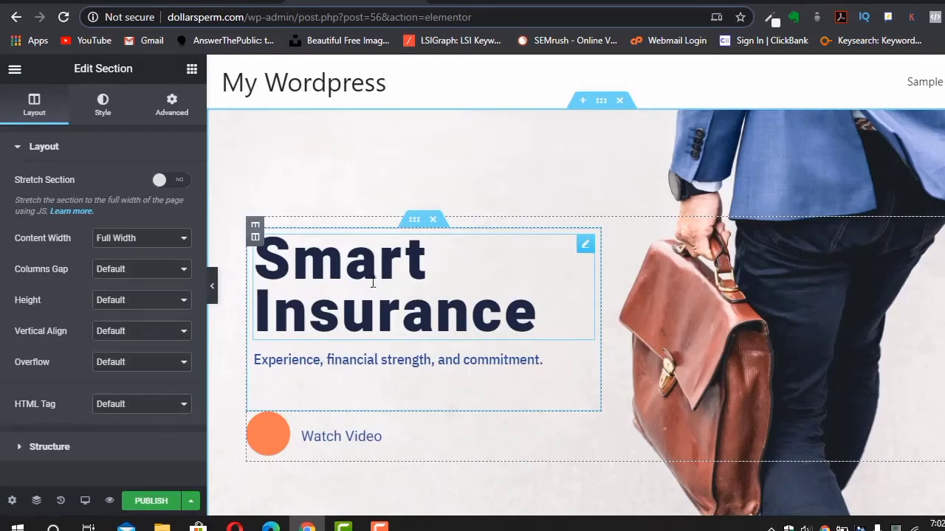
- Hide the editing panel and examine every section of the inserted Home page, from the Smart Insurance hero to the footer
{"action": "left_click", "coordinate": [212, 287]}
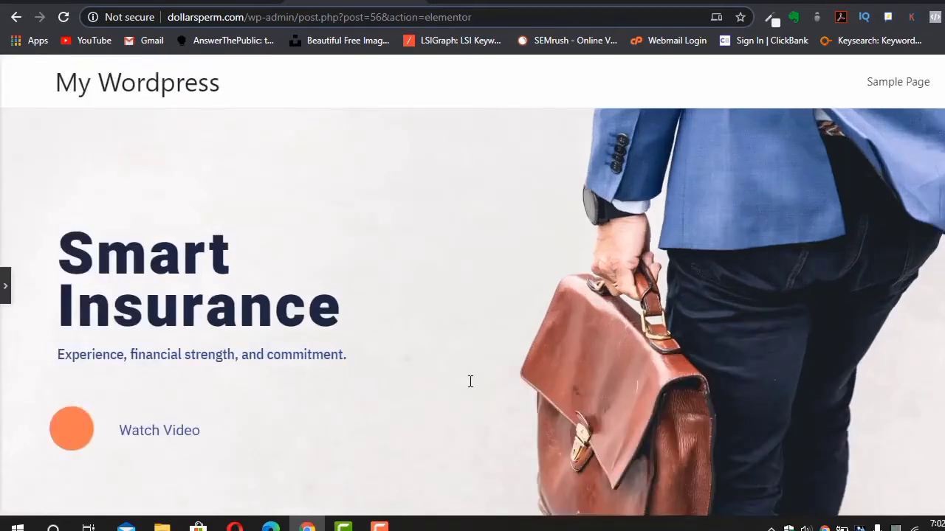
{"action": "scroll", "coordinate": [470, 381], "scroll_direction": "down", "scroll_amount": 5}
{"action": "scroll", "coordinate": [473, 387], "scroll_direction": "up", "scroll_amount": 3}
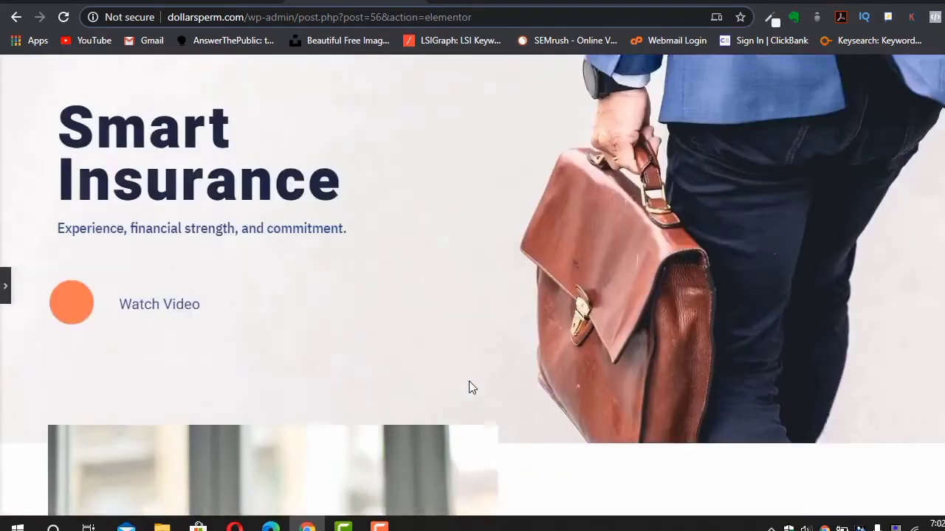
{"action": "scroll", "coordinate": [472, 387], "scroll_direction": "up", "scroll_amount": 2}
{"action": "scroll", "coordinate": [472, 387], "scroll_direction": "down", "scroll_amount": 9}
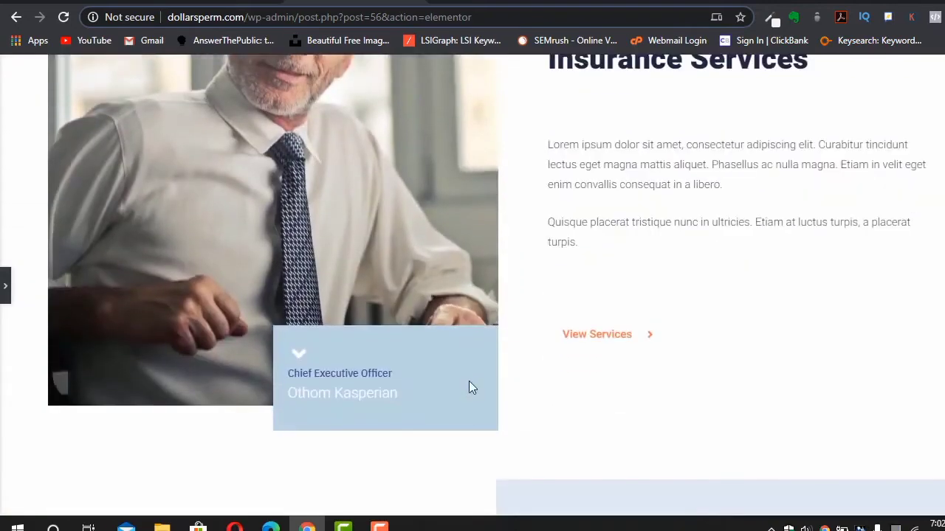
{"action": "scroll", "coordinate": [472, 387], "scroll_direction": "down", "scroll_amount": 8}
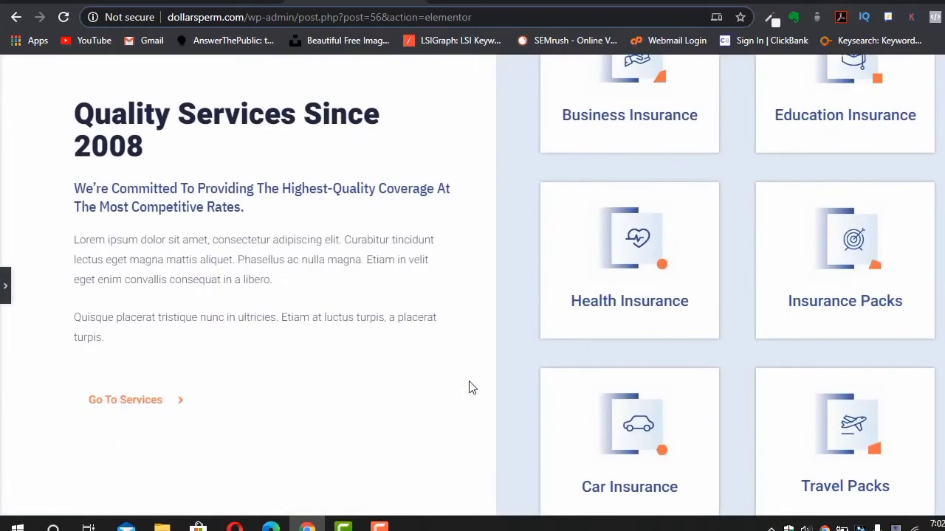
{"action": "scroll", "coordinate": [473, 388], "scroll_direction": "down", "scroll_amount": 12}
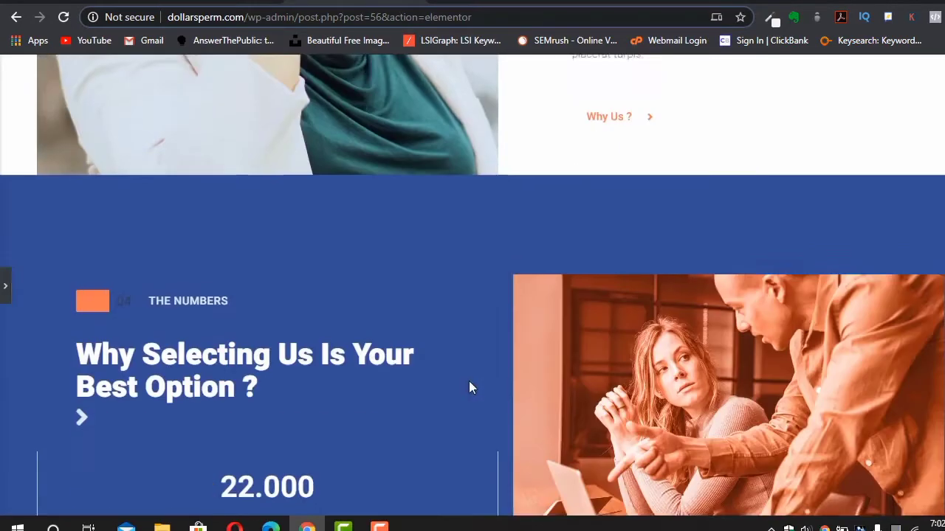
{"action": "scroll", "coordinate": [469, 380], "scroll_direction": "down", "scroll_amount": 7}
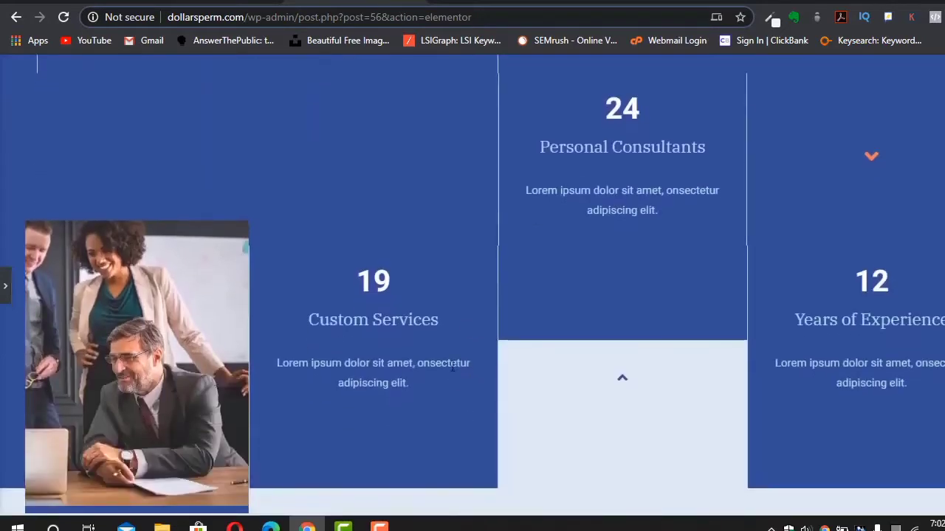
{"action": "scroll", "coordinate": [870, 168], "scroll_direction": "down", "scroll_amount": 5}
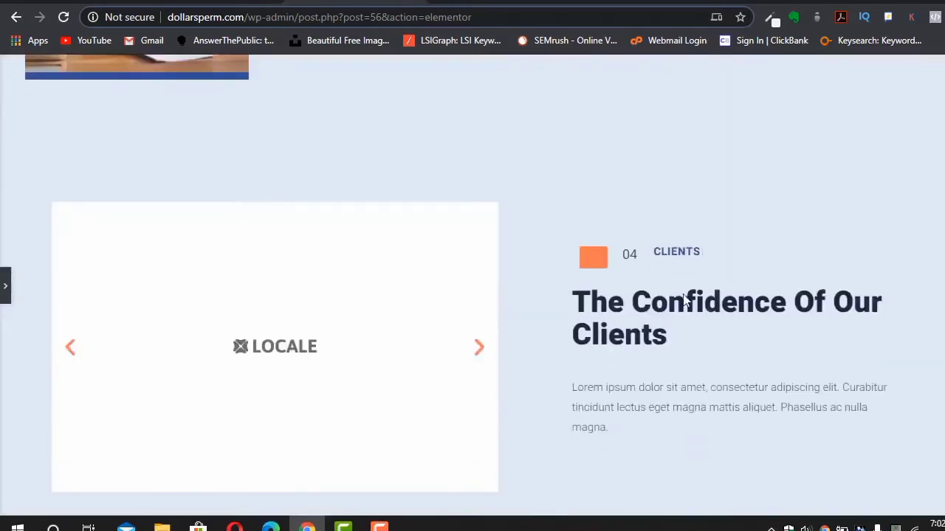
{"action": "scroll", "coordinate": [684, 293], "scroll_direction": "down", "scroll_amount": 6}
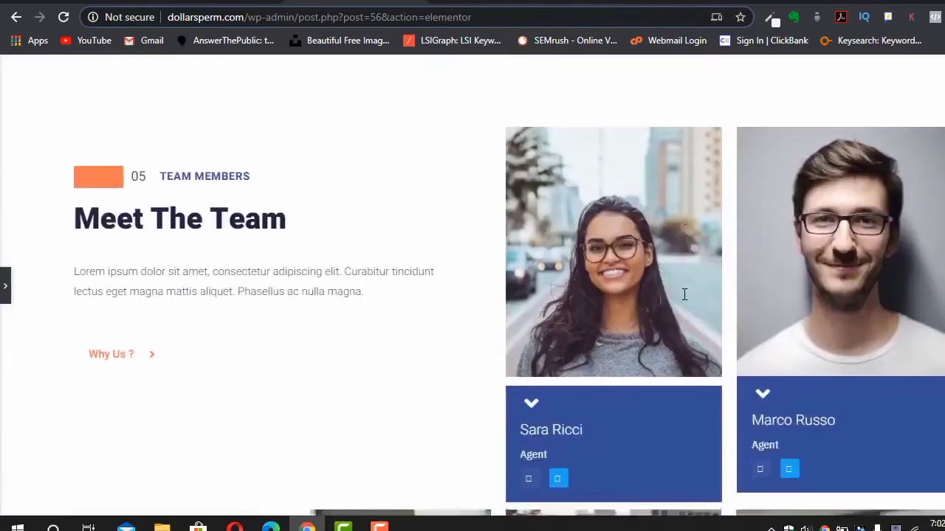
{"action": "scroll", "coordinate": [684, 295], "scroll_direction": "down", "scroll_amount": 8}
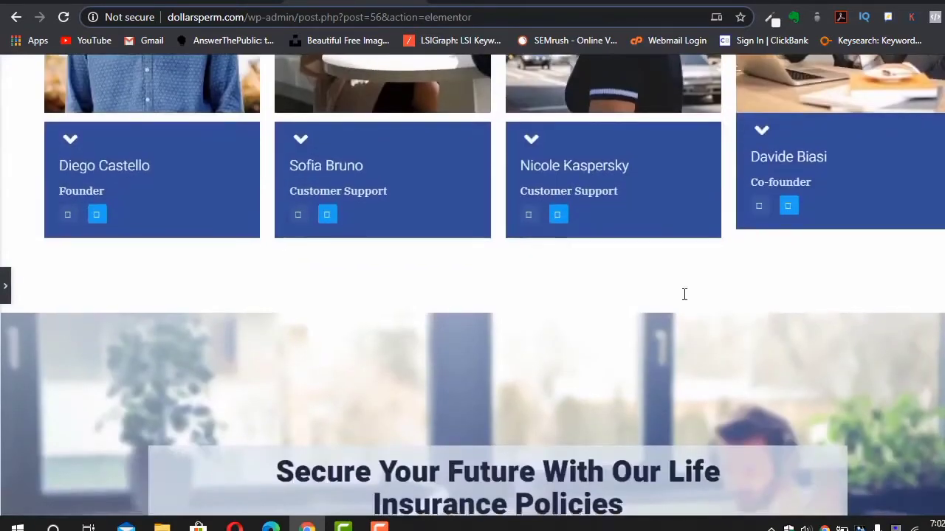
{"action": "scroll", "coordinate": [684, 297], "scroll_direction": "down", "scroll_amount": 4}
{"action": "scroll", "coordinate": [685, 299], "scroll_direction": "down", "scroll_amount": 6}
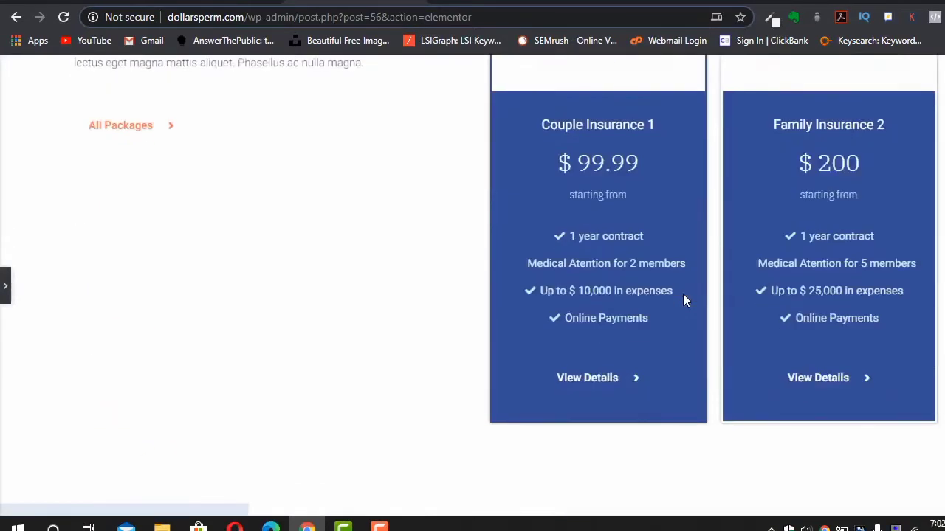
{"action": "scroll", "coordinate": [685, 299], "scroll_direction": "down", "scroll_amount": 3}
{"action": "scroll", "coordinate": [685, 300], "scroll_direction": "down", "scroll_amount": 10}
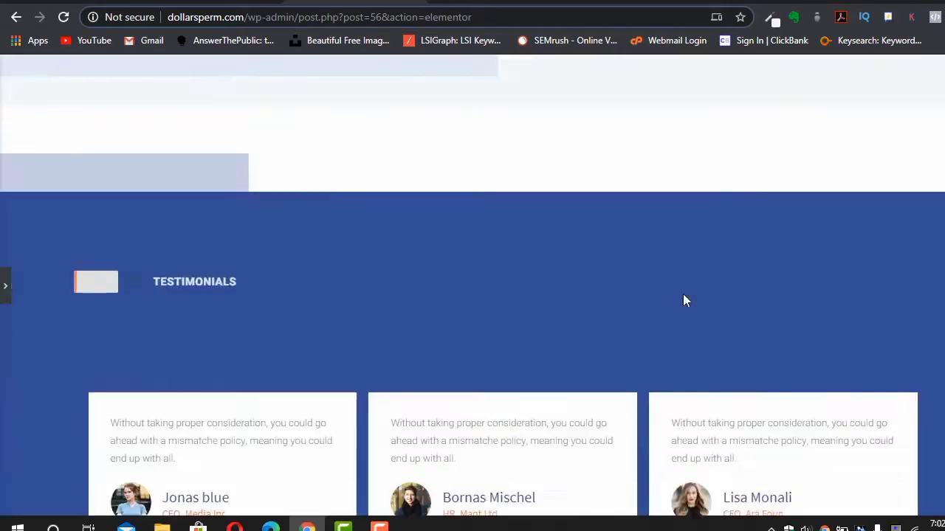
{"action": "scroll", "coordinate": [682, 293], "scroll_direction": "down", "scroll_amount": 10}
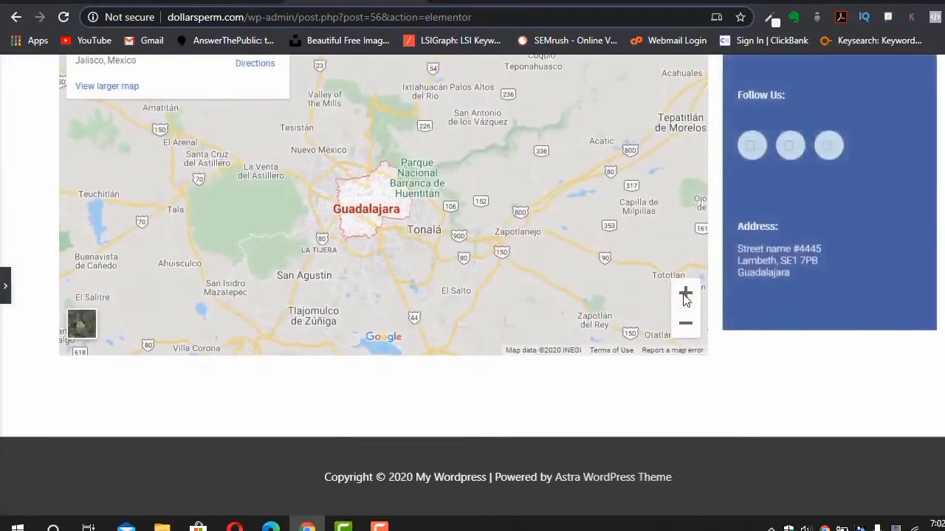
{"action": "scroll", "coordinate": [682, 294], "scroll_direction": "up", "scroll_amount": 3}
{"action": "scroll", "coordinate": [682, 294], "scroll_direction": "down", "scroll_amount": 4}
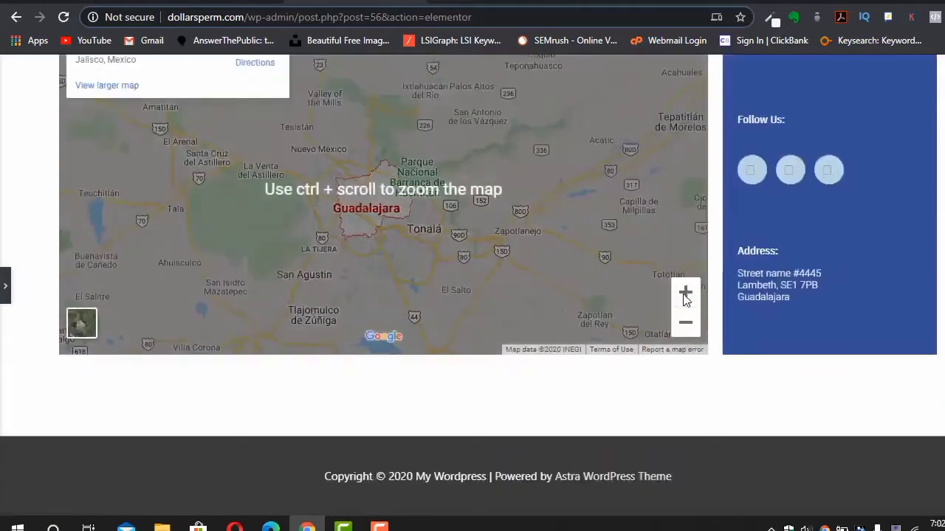
{"action": "scroll", "coordinate": [683, 294], "scroll_direction": "up", "scroll_amount": 2}
{"action": "scroll", "coordinate": [683, 294], "scroll_direction": "up", "scroll_amount": 20}
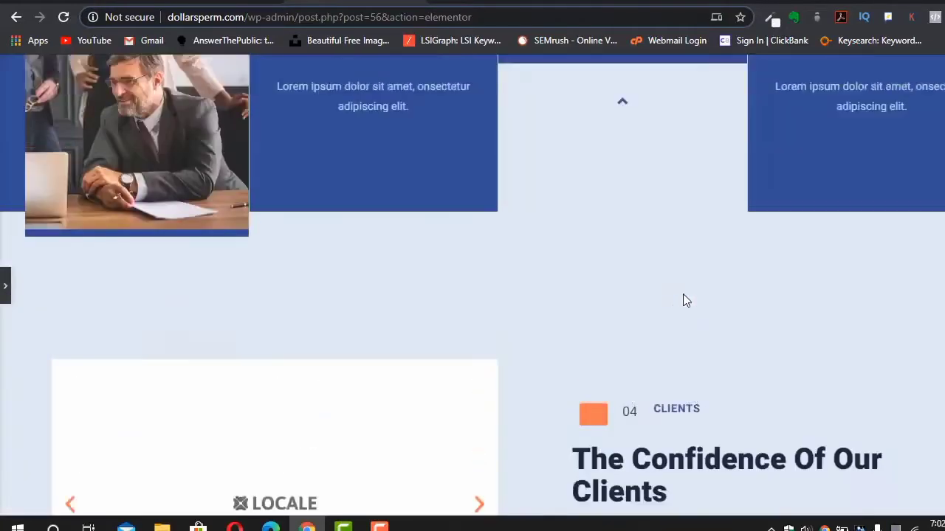
{"action": "scroll", "coordinate": [685, 299], "scroll_direction": "up", "scroll_amount": 5}
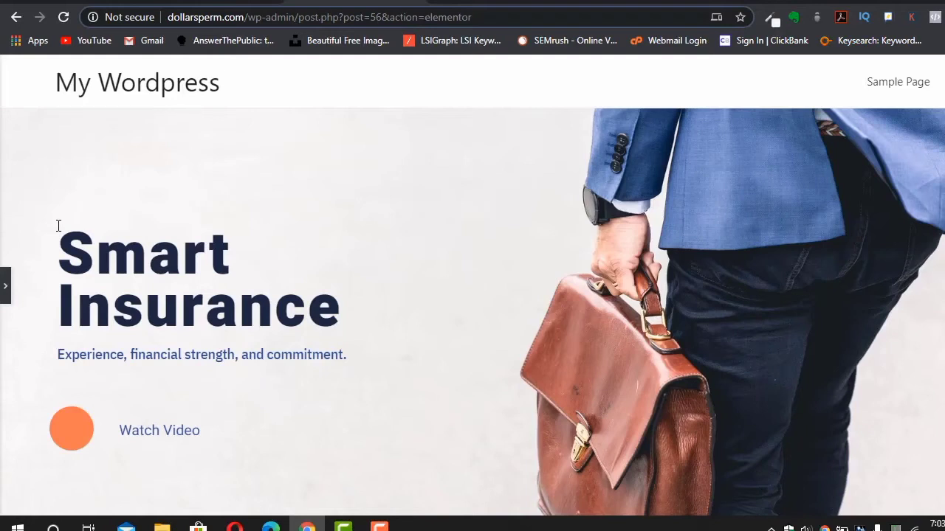
- Highlight the Smart Insurance heading in the page preview, and bring the editing panel back
{"action": "left_click_drag", "start_coordinate": [61, 225], "coordinate": [409, 335]}
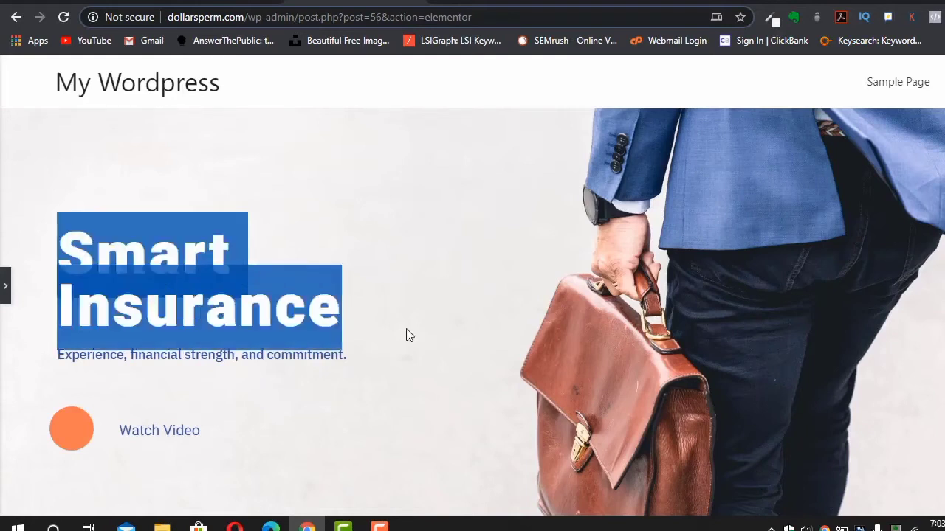
{"action": "left_click", "coordinate": [2, 262]}
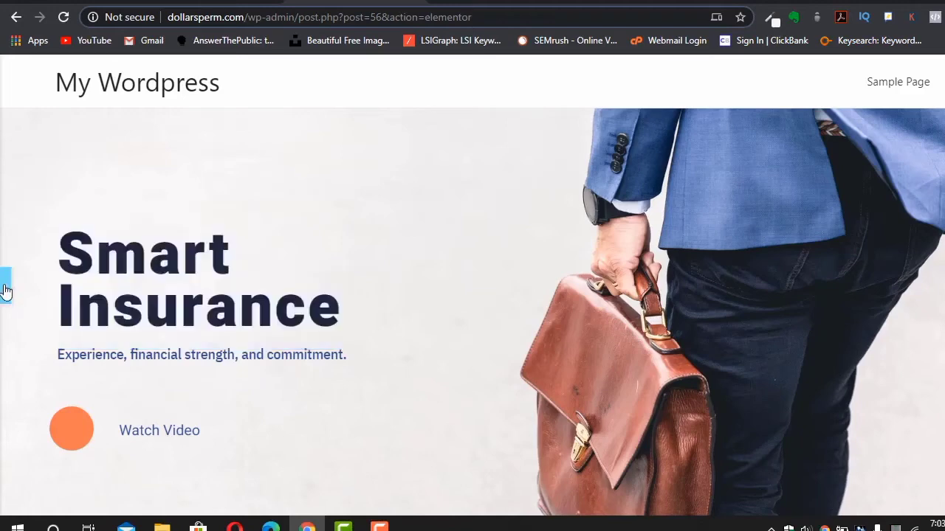
{"action": "left_click", "coordinate": [5, 286]}
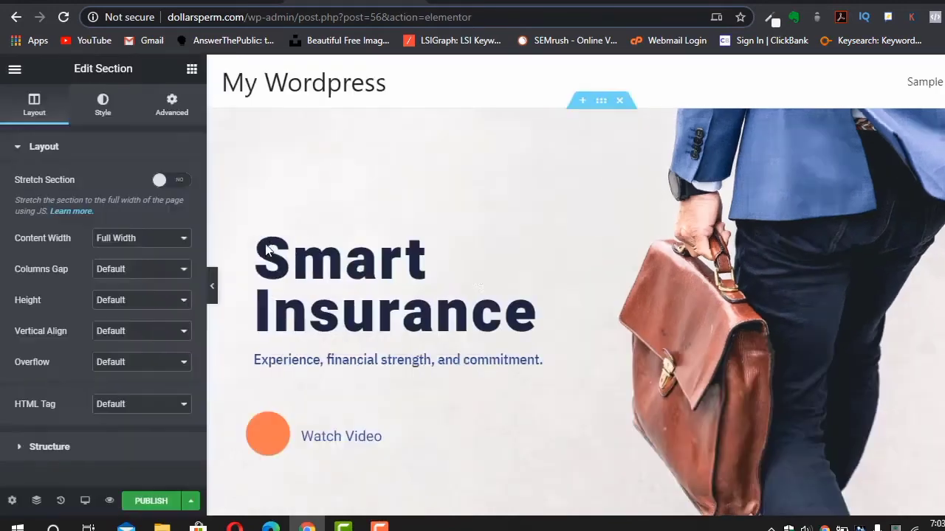
- Open the template kit library from the empty area at the end of the page and browse the Free Kits
{"action": "scroll", "coordinate": [864, 273], "scroll_direction": "down", "scroll_amount": 15}
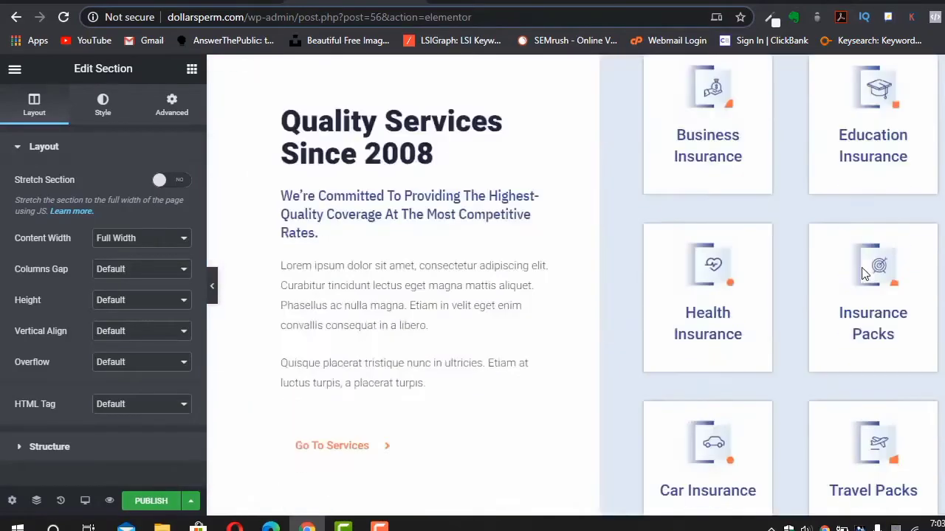
{"action": "scroll", "coordinate": [865, 273], "scroll_direction": "down", "scroll_amount": 15}
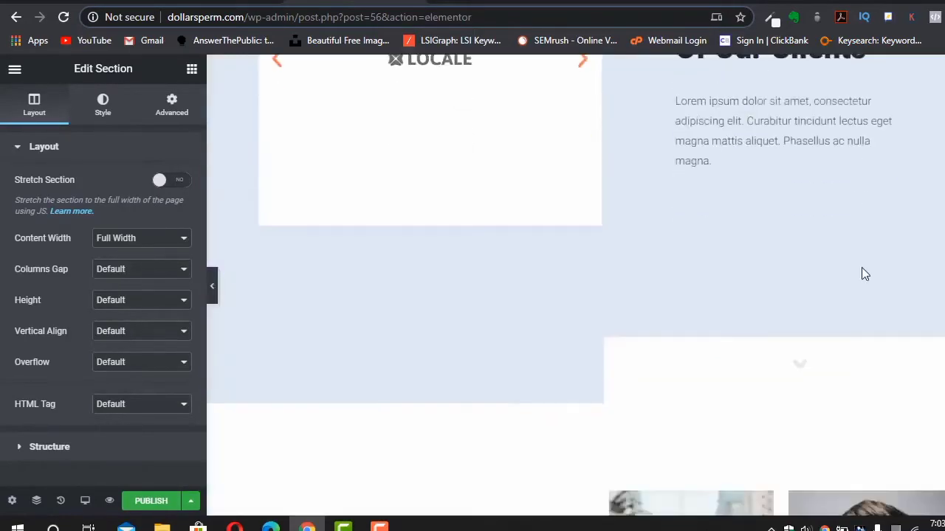
{"action": "scroll", "coordinate": [862, 267], "scroll_direction": "down", "scroll_amount": 15}
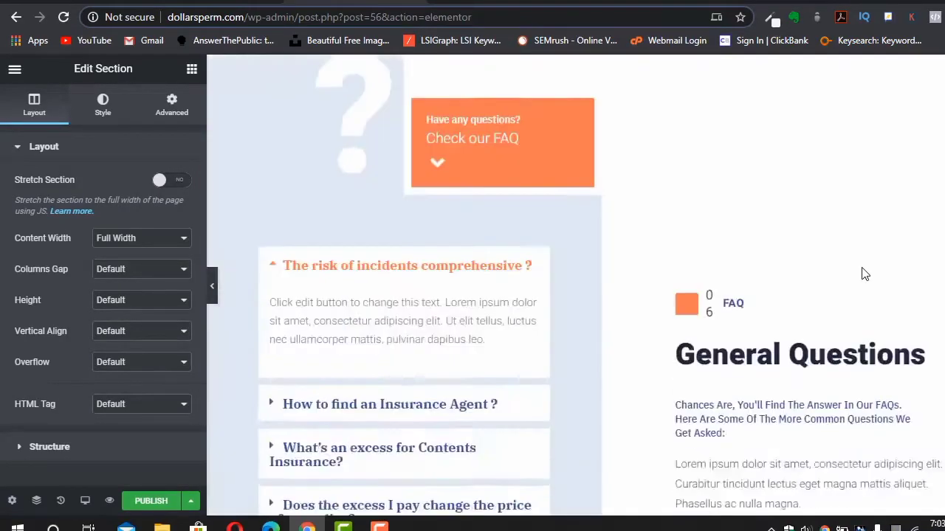
{"action": "scroll", "coordinate": [863, 273], "scroll_direction": "down", "scroll_amount": 7}
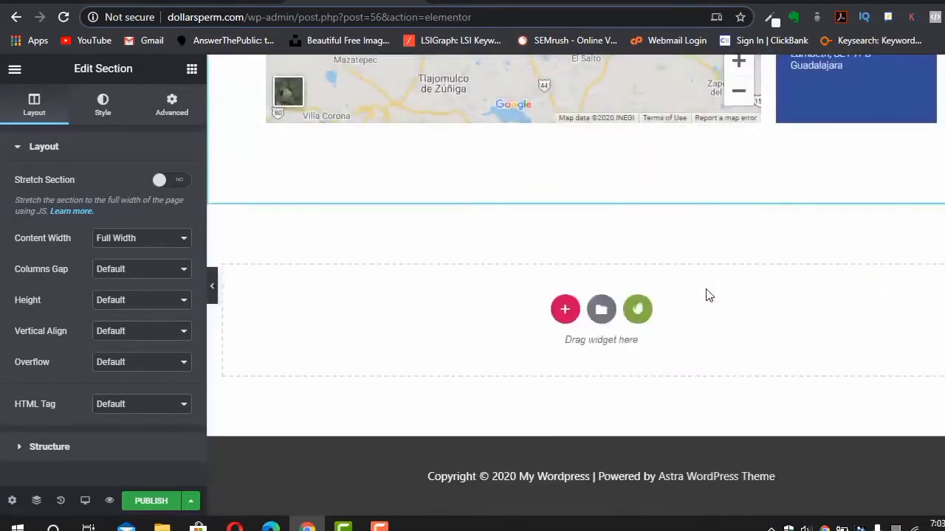
{"action": "left_click", "coordinate": [638, 316]}
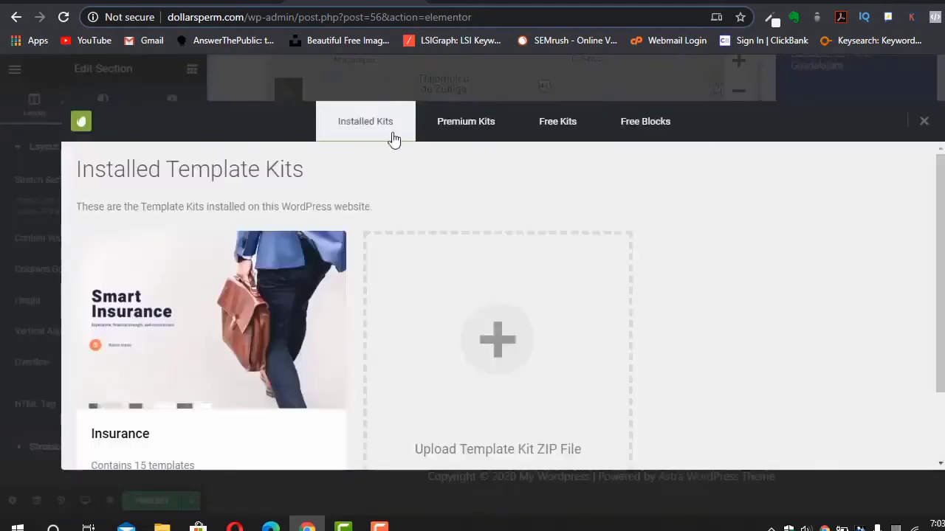
{"action": "left_click", "coordinate": [576, 123]}
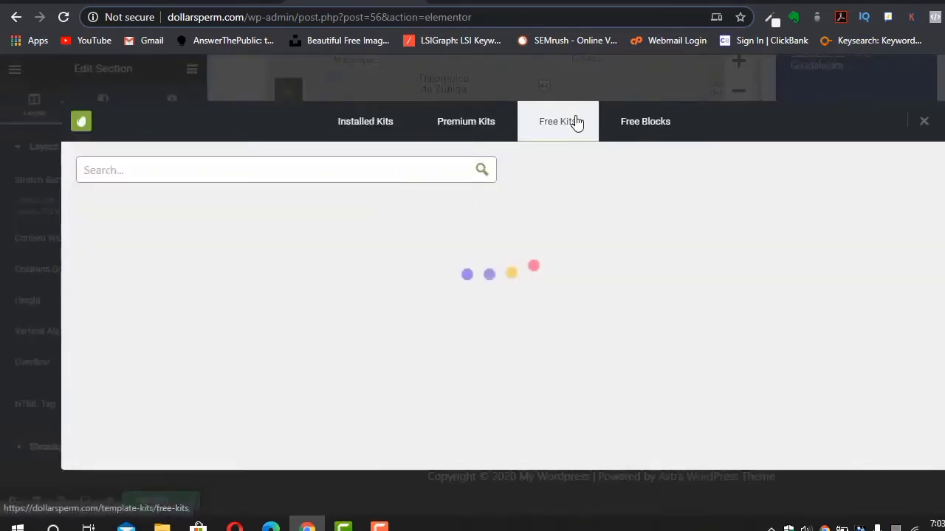
{"action": "scroll", "coordinate": [677, 365], "scroll_direction": "down", "scroll_amount": 7}
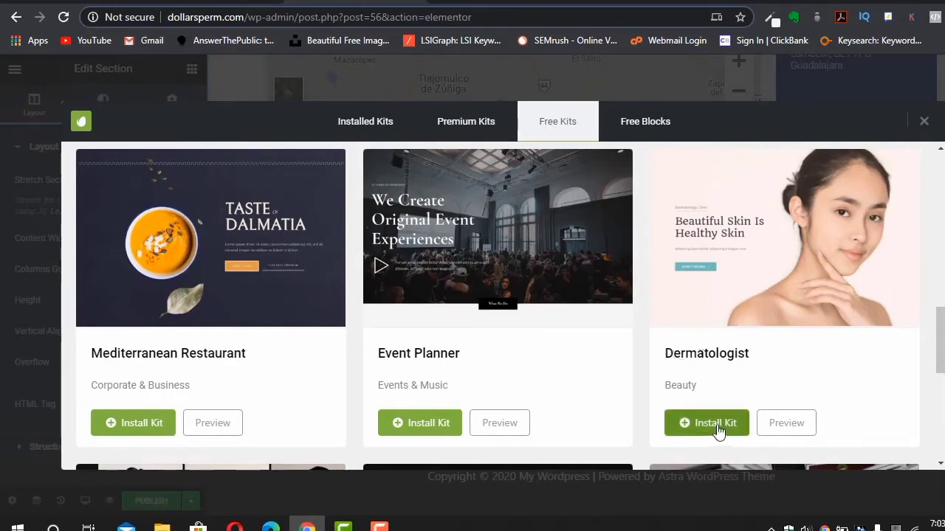
{"action": "scroll", "coordinate": [617, 393], "scroll_direction": "down", "scroll_amount": 3}
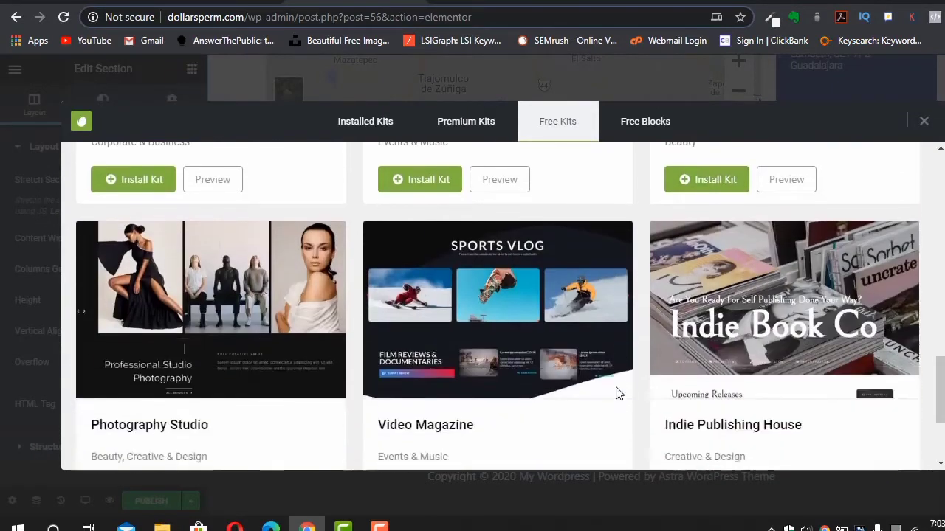
{"action": "scroll", "coordinate": [617, 393], "scroll_direction": "down", "scroll_amount": 2}
{"action": "scroll", "coordinate": [617, 393], "scroll_direction": "up", "scroll_amount": 6}
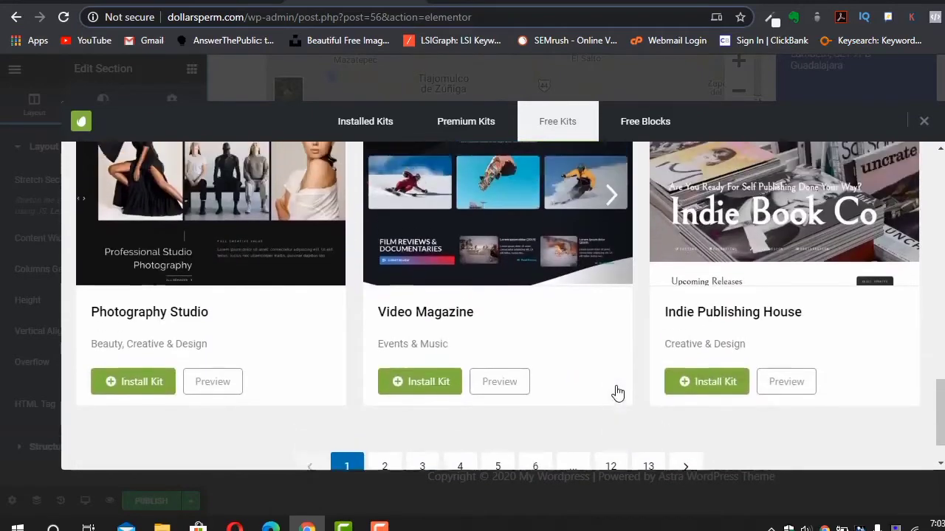
{"action": "scroll", "coordinate": [617, 394], "scroll_direction": "up", "scroll_amount": 5}
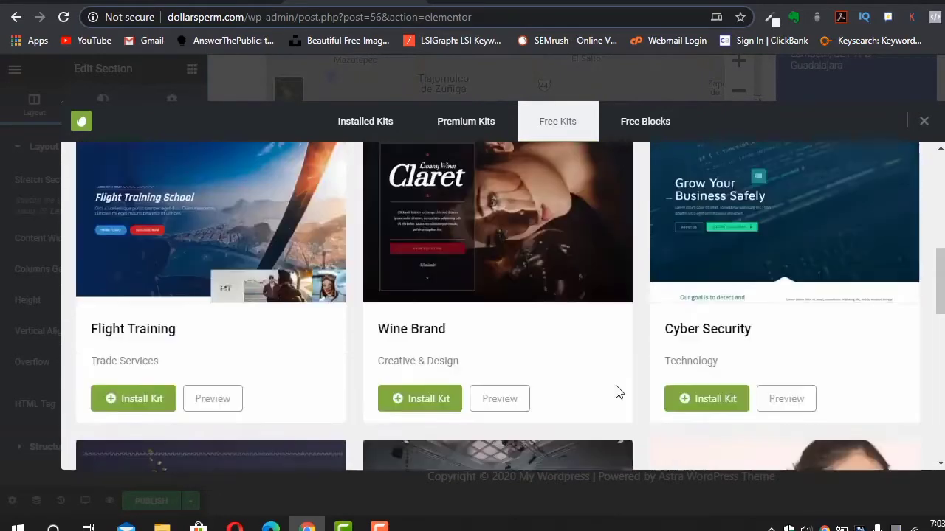
{"action": "scroll", "coordinate": [617, 393], "scroll_direction": "down", "scroll_amount": 3}
{"action": "scroll", "coordinate": [617, 393], "scroll_direction": "down", "scroll_amount": 3}
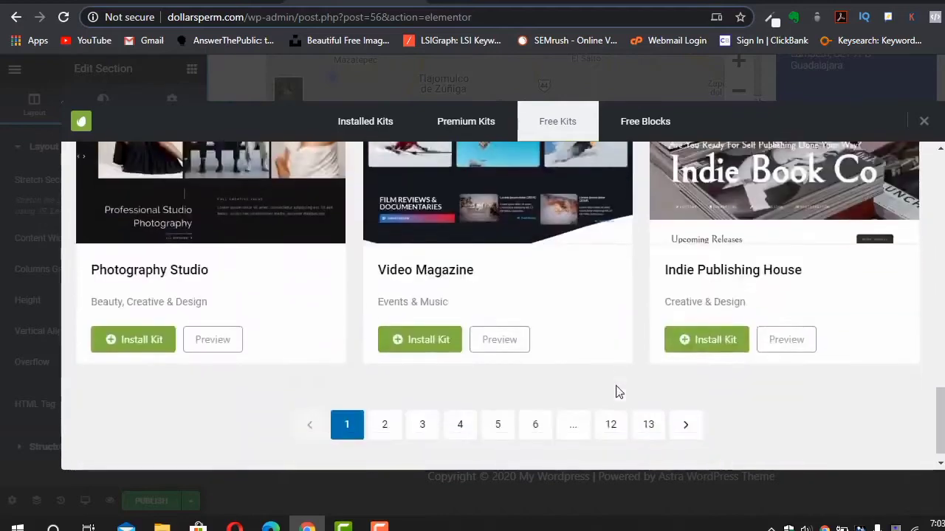
{"action": "scroll", "coordinate": [616, 392], "scroll_direction": "up", "scroll_amount": 4}
{"action": "scroll", "coordinate": [595, 248], "scroll_direction": "down", "scroll_amount": 4}
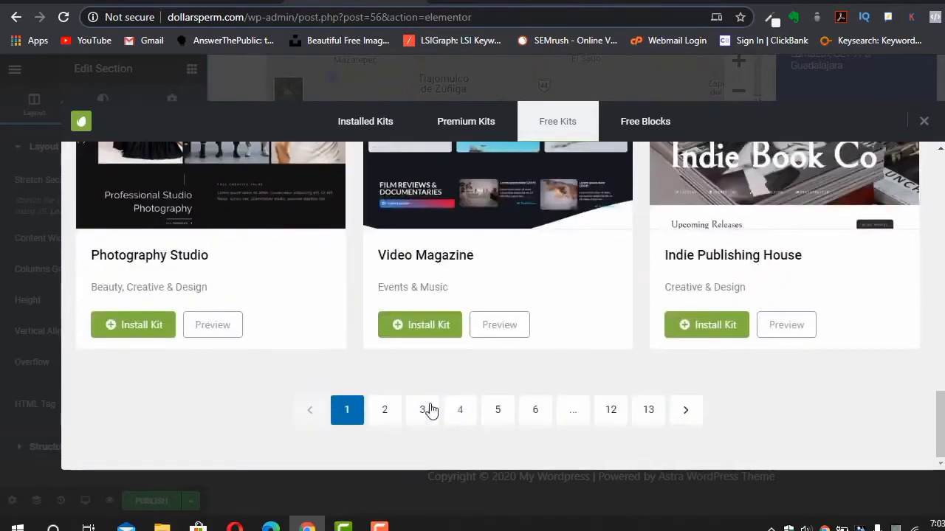
- Search the free template kits for resturant, and filter them by the Food & Drink category
{"action": "scroll", "coordinate": [351, 366], "scroll_direction": "up", "scroll_amount": 10}
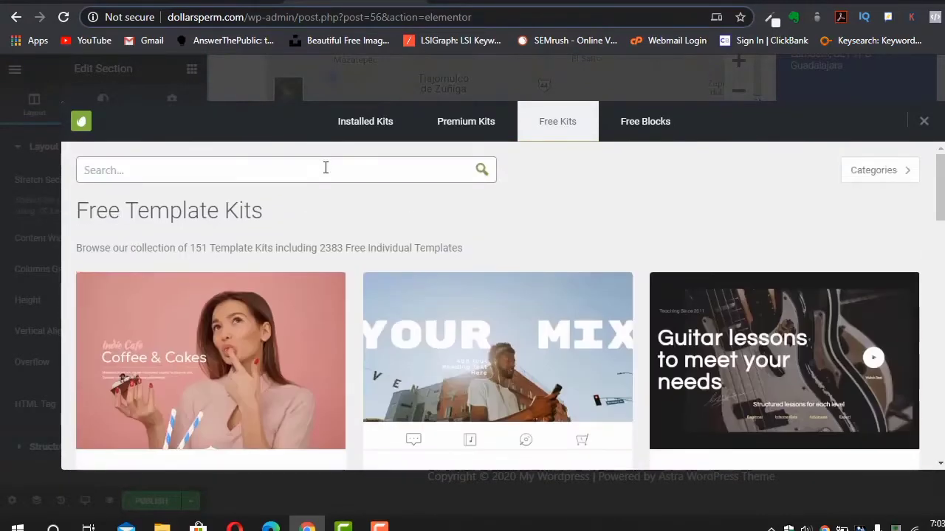
{"action": "type", "text": "r"}
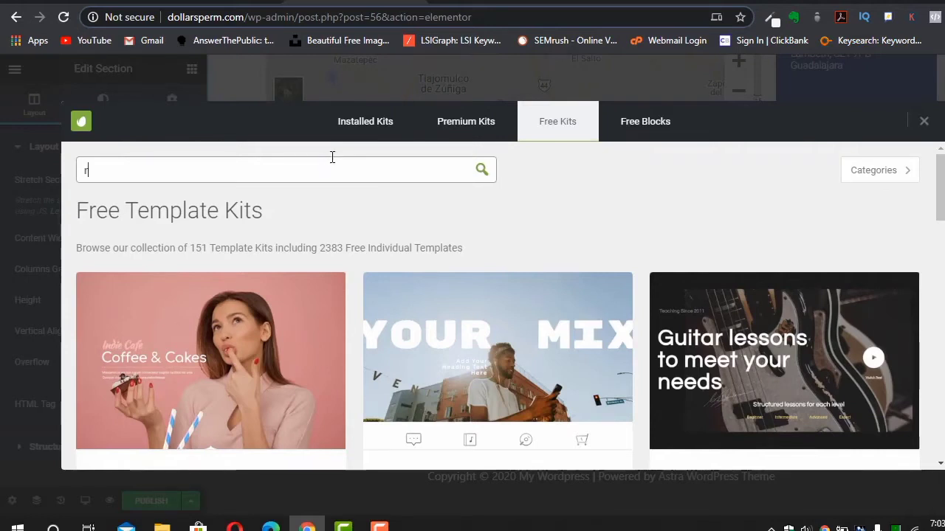
{"action": "type", "text": "es"}
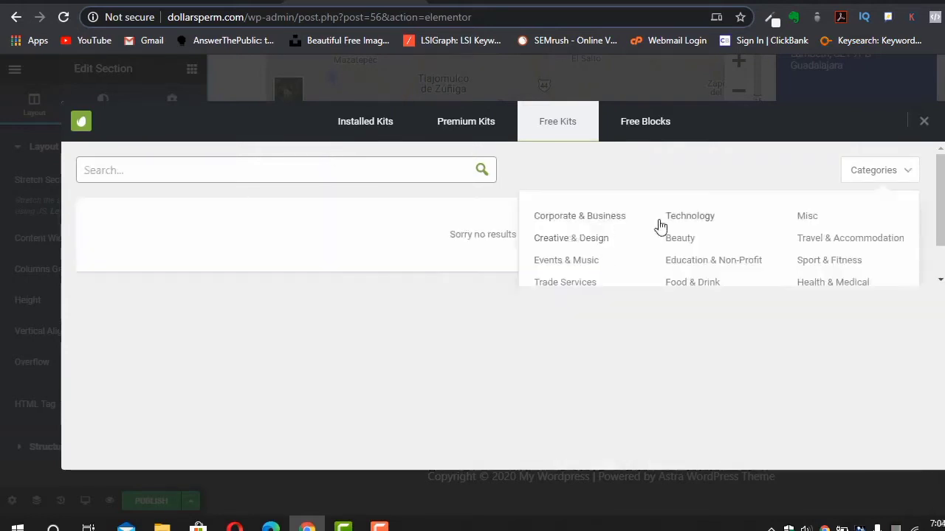
{"action": "scroll", "coordinate": [656, 226], "scroll_direction": "down", "scroll_amount": 1}
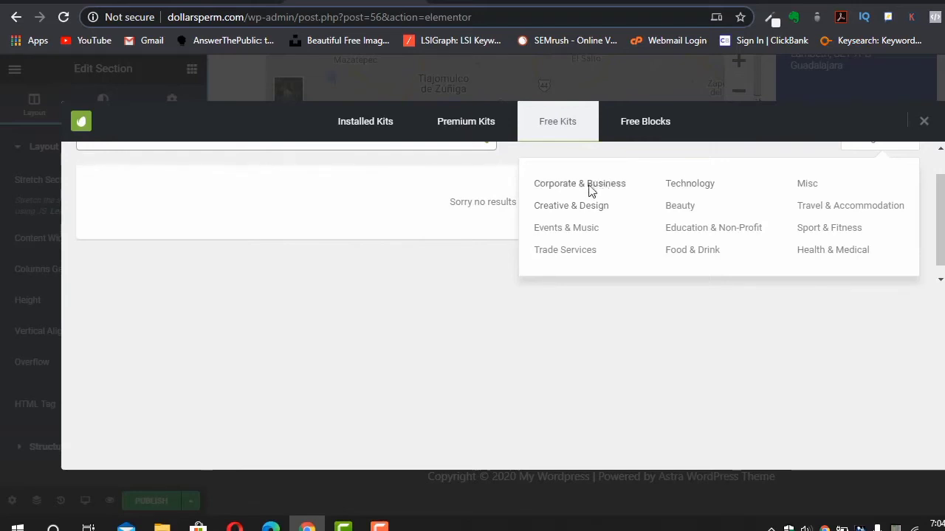
{"action": "left_click", "coordinate": [697, 251]}
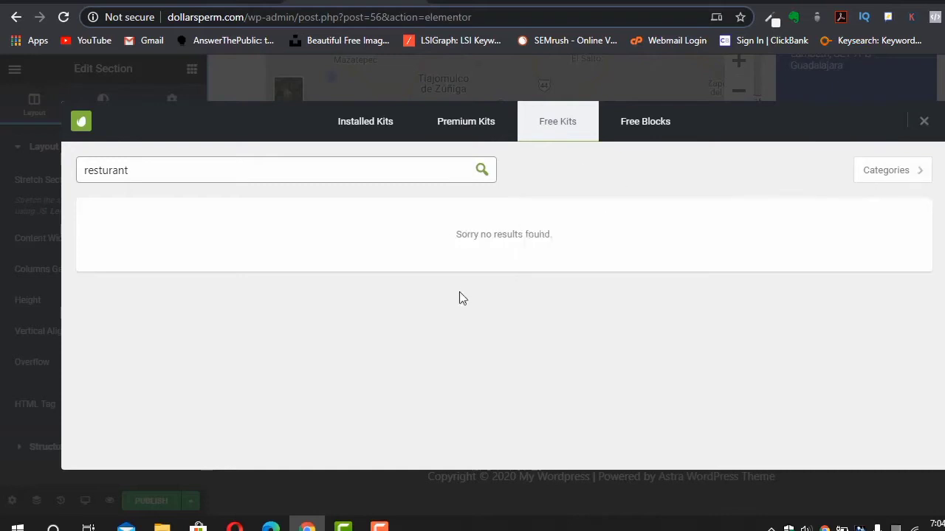
- Clear the resturant search term, reload the Free Kits list, and filter it by the Food & Drink category
{"action": "left_click_drag", "start_coordinate": [259, 171], "coordinate": [9, 236]}
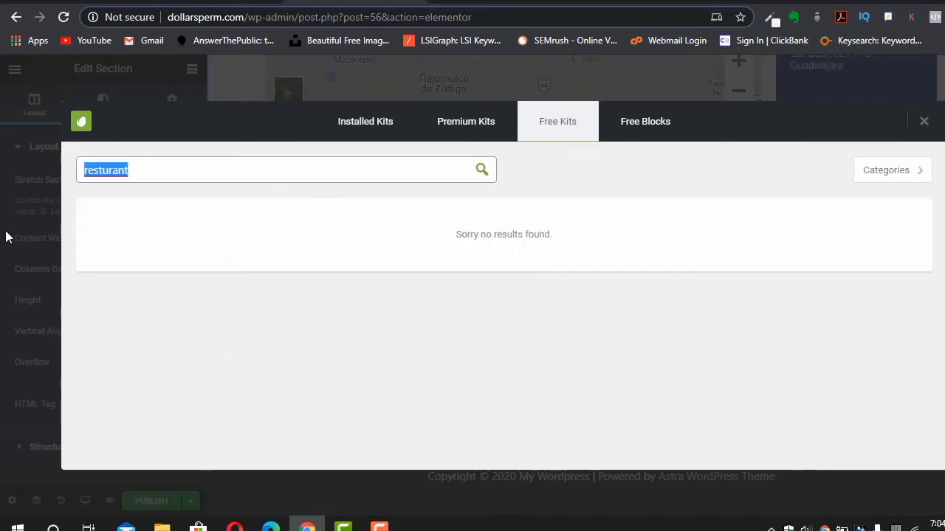
{"action": "key", "text": "BackSpace"}
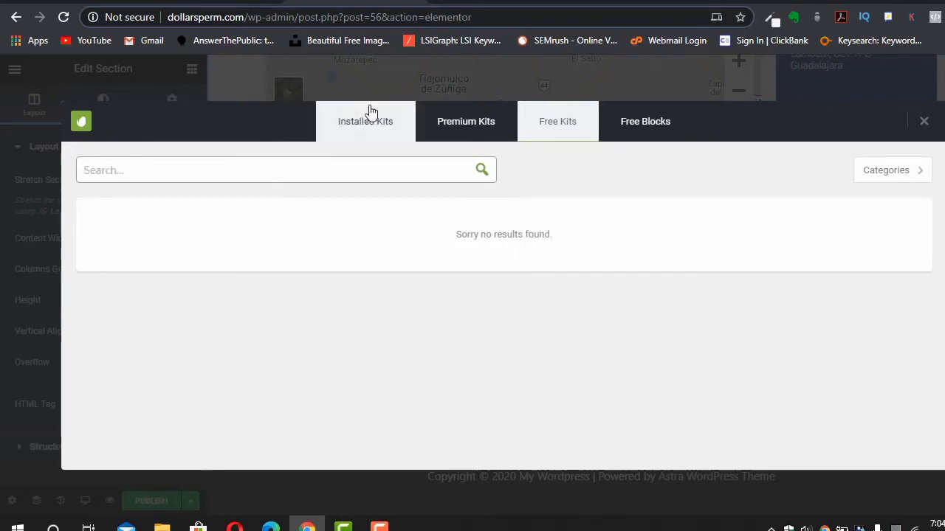
{"action": "left_click", "coordinate": [554, 107]}
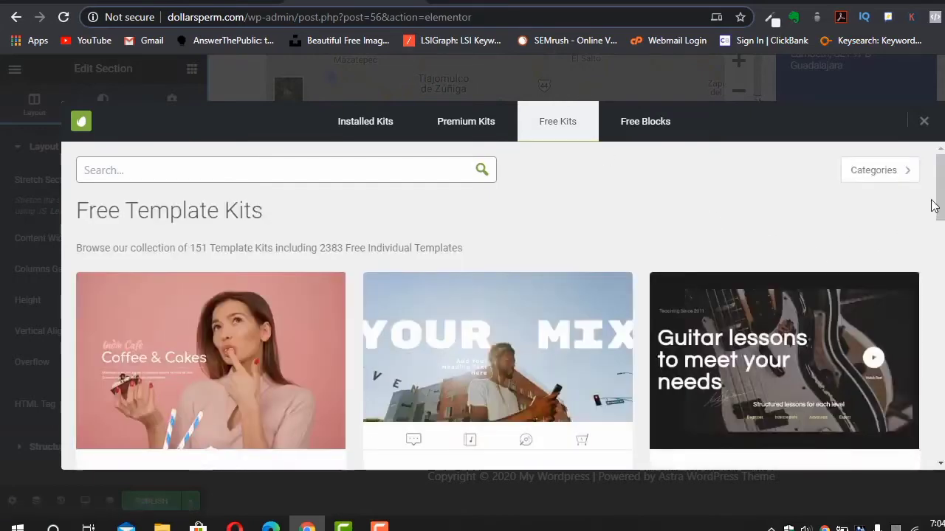
{"action": "mouse_move", "coordinate": [913, 180]}
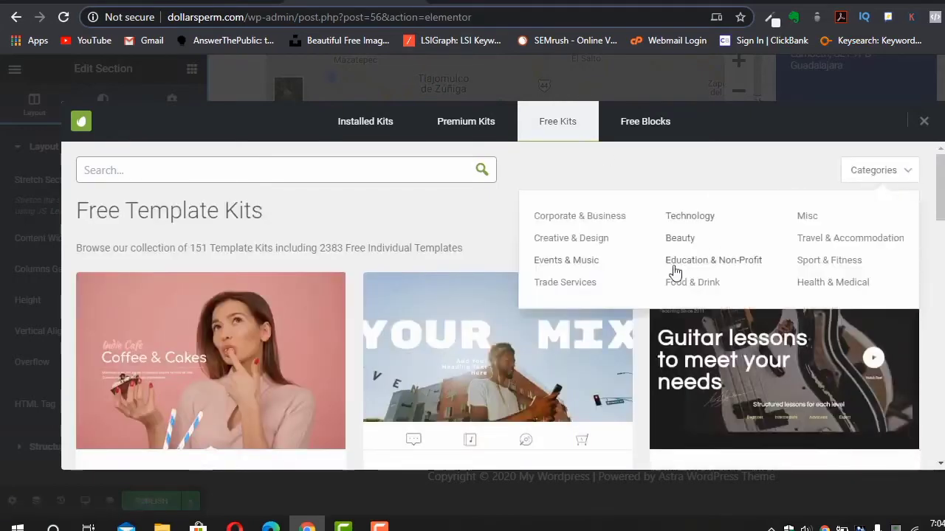
{"action": "left_click", "coordinate": [690, 284]}
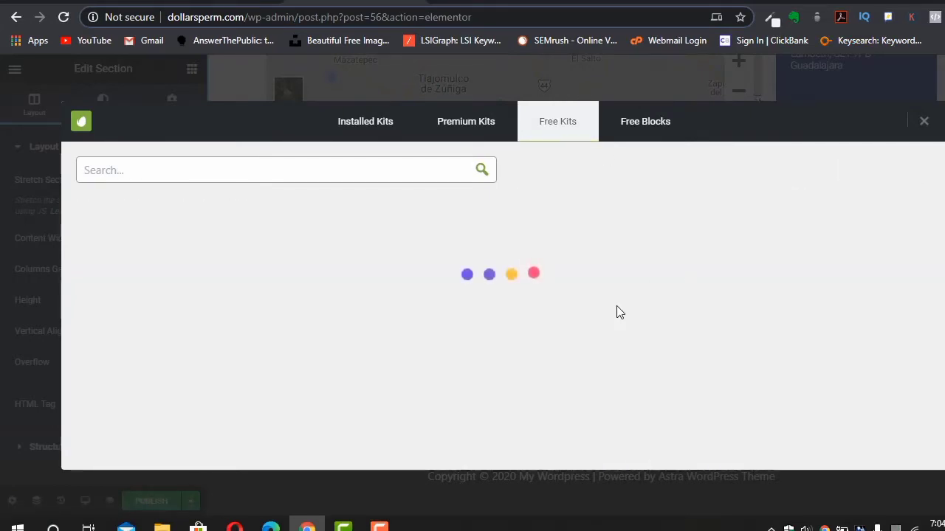
- Examine the free Food & Drink template kits down to the end of the list, and close the template library
{"action": "scroll", "coordinate": [488, 307], "scroll_direction": "down", "scroll_amount": 5}
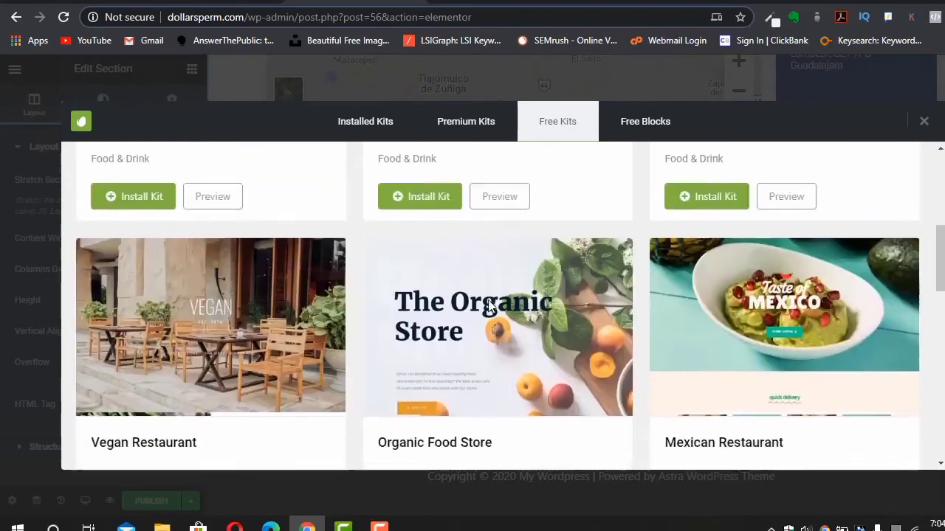
{"action": "scroll", "coordinate": [487, 307], "scroll_direction": "up", "scroll_amount": 3}
{"action": "scroll", "coordinate": [488, 306], "scroll_direction": "down", "scroll_amount": 4}
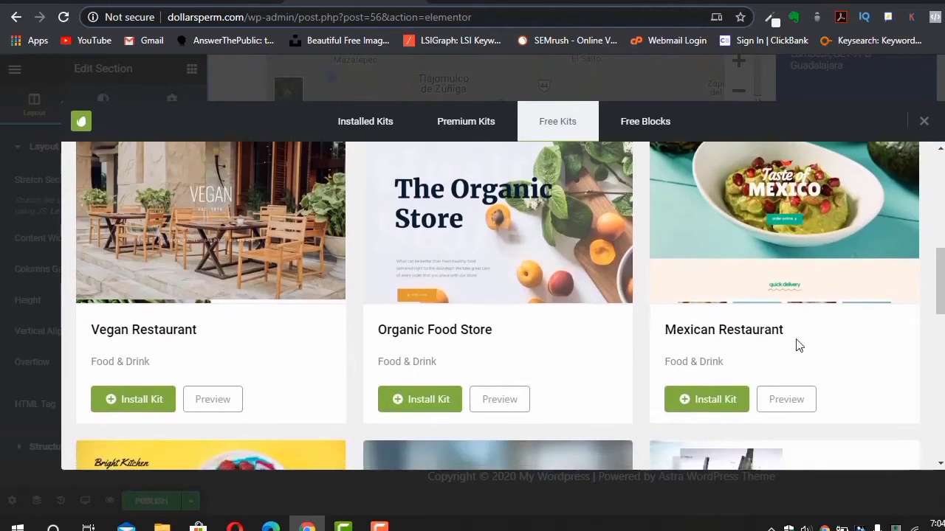
{"action": "scroll", "coordinate": [797, 345], "scroll_direction": "down", "scroll_amount": 1}
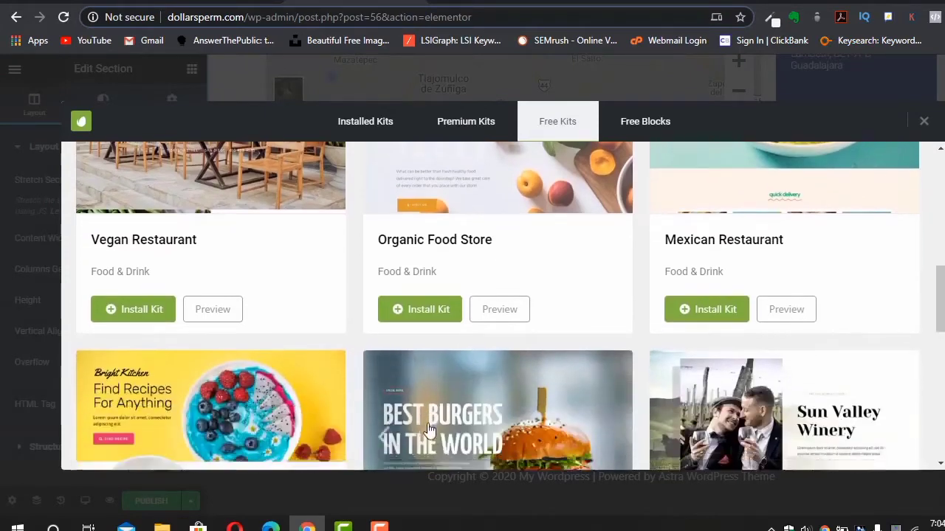
{"action": "scroll", "coordinate": [331, 382], "scroll_direction": "down", "scroll_amount": 4}
{"action": "scroll", "coordinate": [331, 382], "scroll_direction": "down", "scroll_amount": 4}
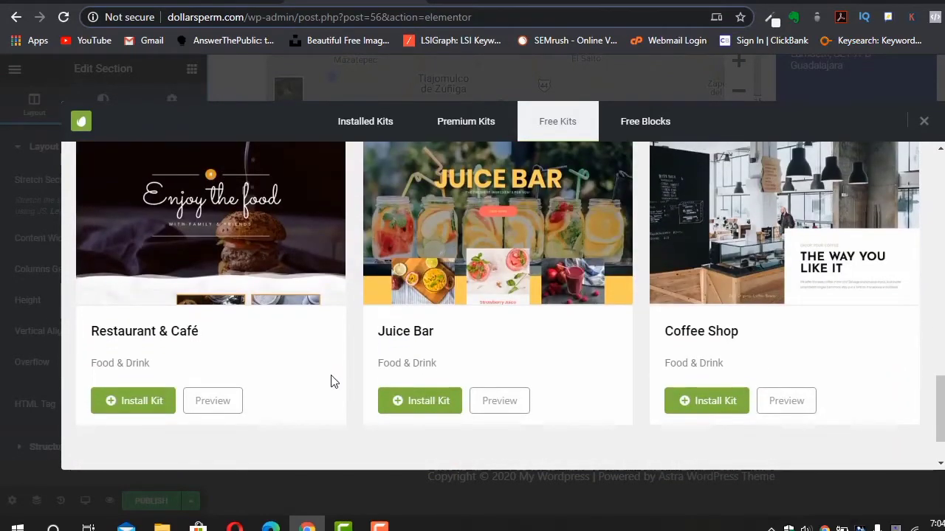
{"action": "right_click", "coordinate": [330, 382]}
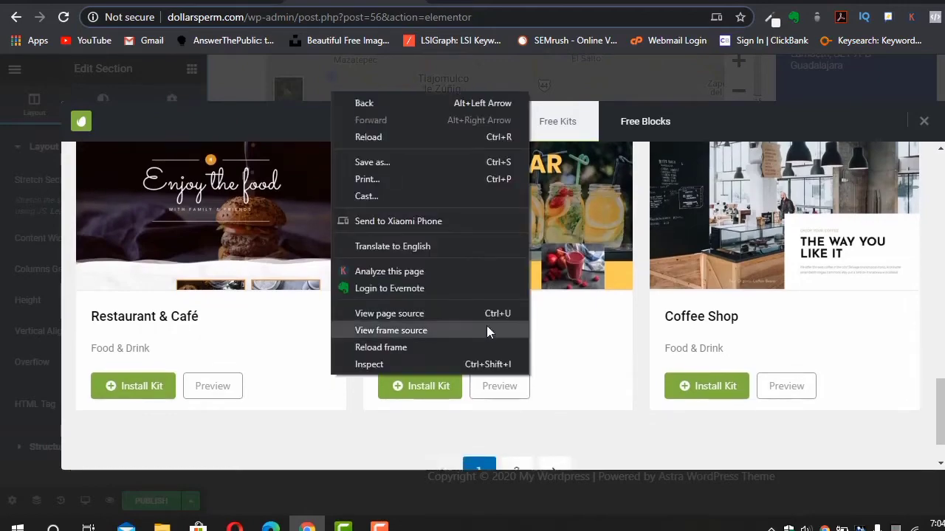
{"action": "left_click", "coordinate": [640, 329]}
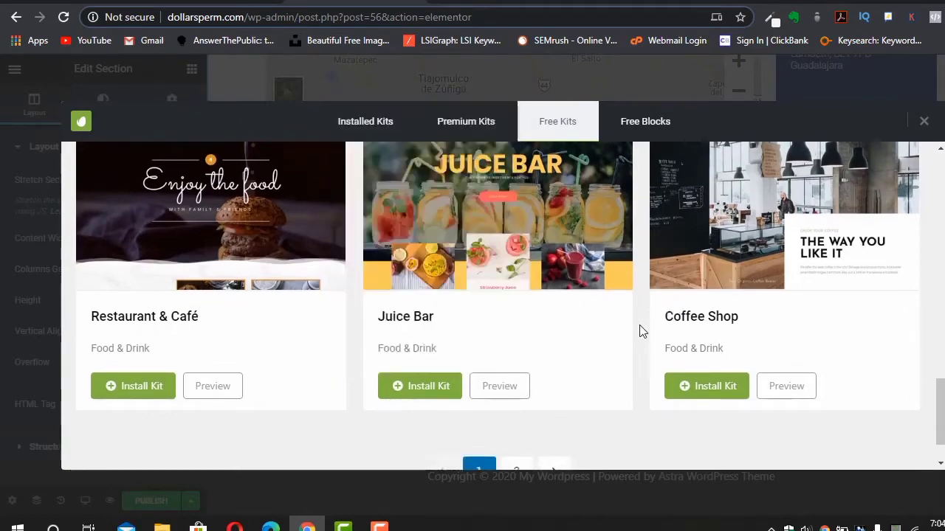
{"action": "scroll", "coordinate": [639, 331], "scroll_direction": "up", "scroll_amount": 8}
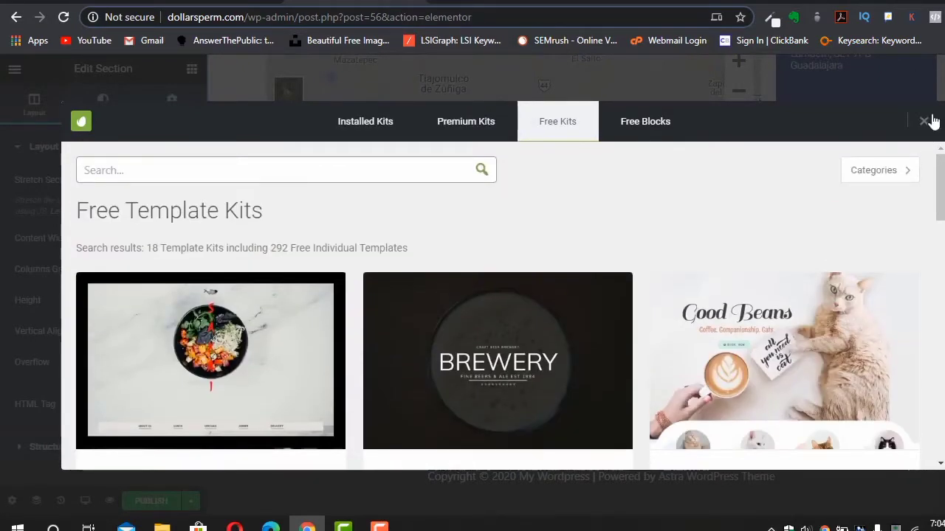
{"action": "left_click", "coordinate": [923, 121]}
- Replace the word Smart in the hero heading with Oclipse, keeping Insurance on the second line
{"action": "scroll", "coordinate": [713, 190], "scroll_direction": "up", "scroll_amount": 15}
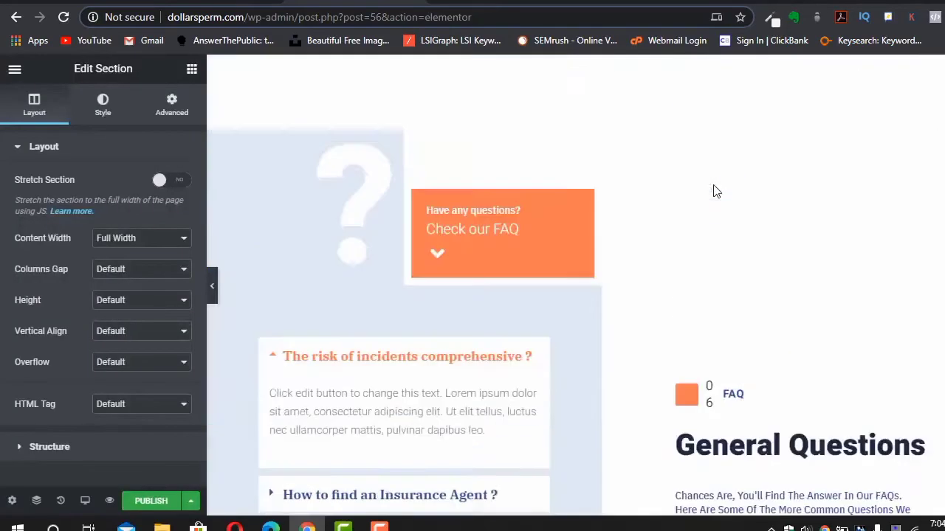
{"action": "scroll", "coordinate": [713, 190], "scroll_direction": "up", "scroll_amount": 10}
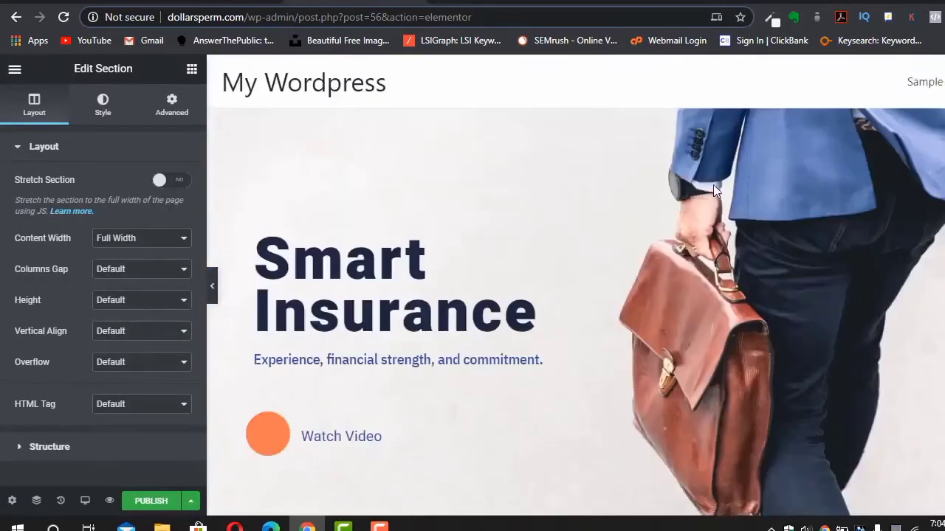
{"action": "left_click", "coordinate": [421, 302]}
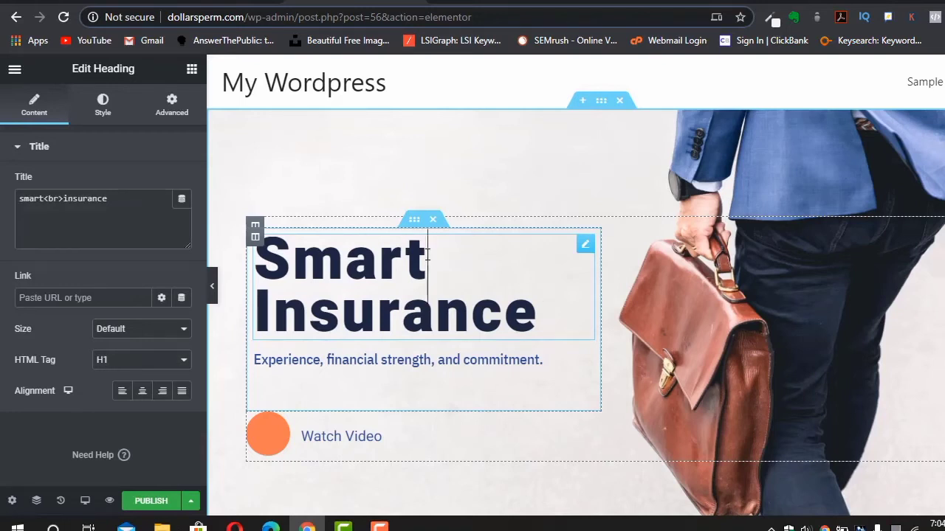
{"action": "key", "text": "BackSpace"}
{"action": "key", "text": "BackSpace"}
{"action": "key", "text": "BackSpace"}
{"action": "key", "text": "BackSpace"}
{"action": "key", "text": "BackSpace"}
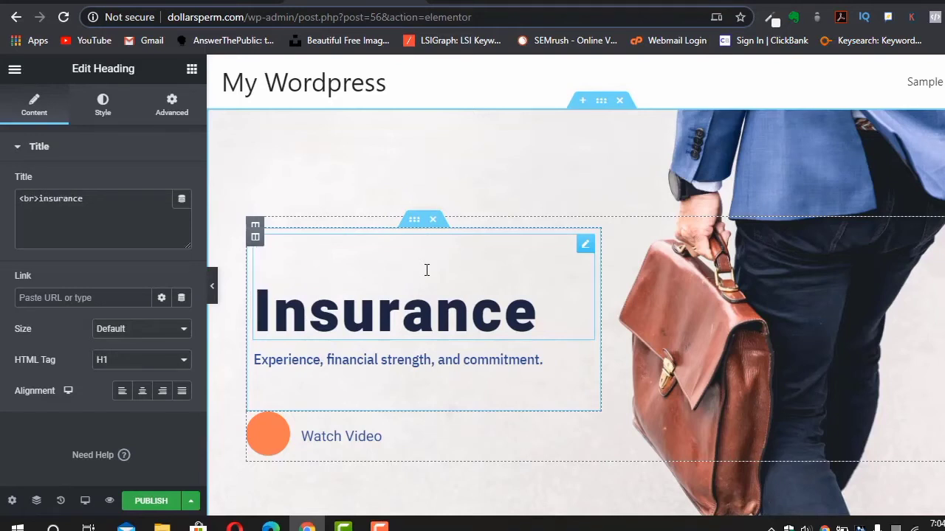
{"action": "type", "text": "Oclip"}
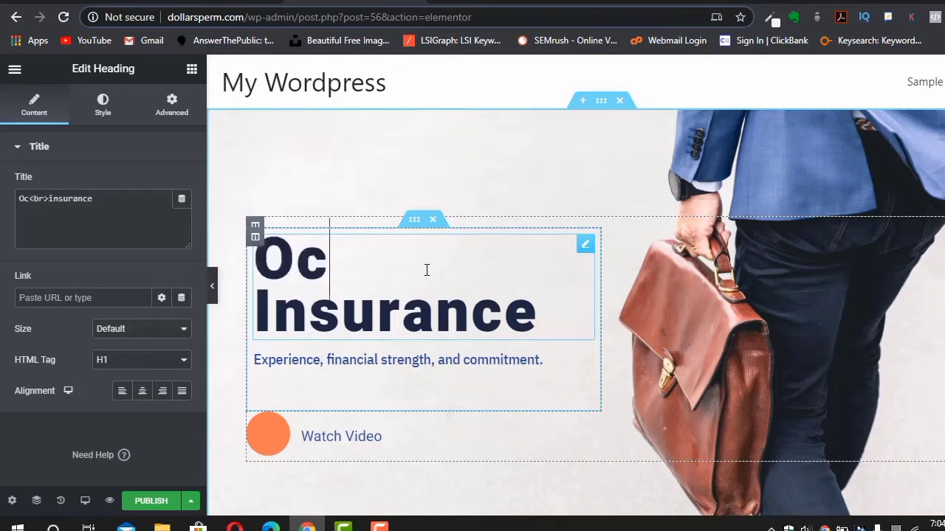
{"action": "type", "text": "se"}
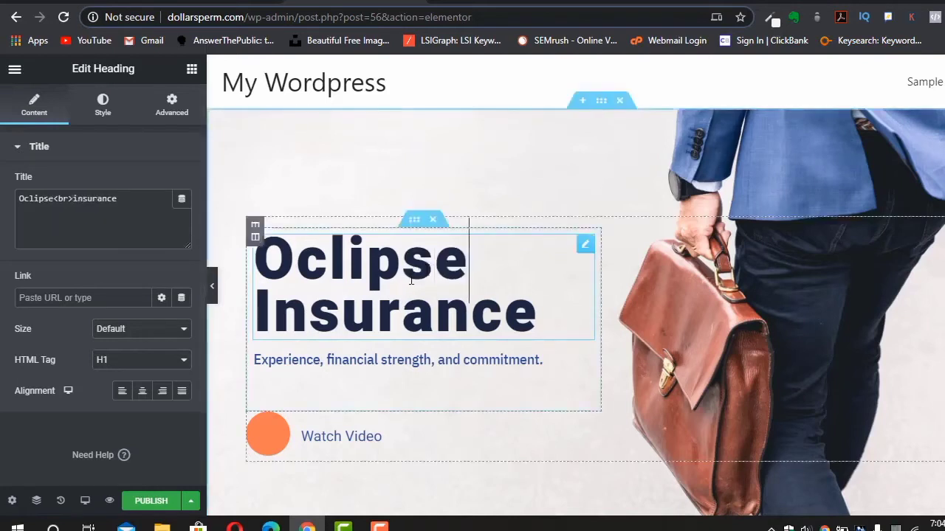
{"action": "double_click", "coordinate": [411, 279]}
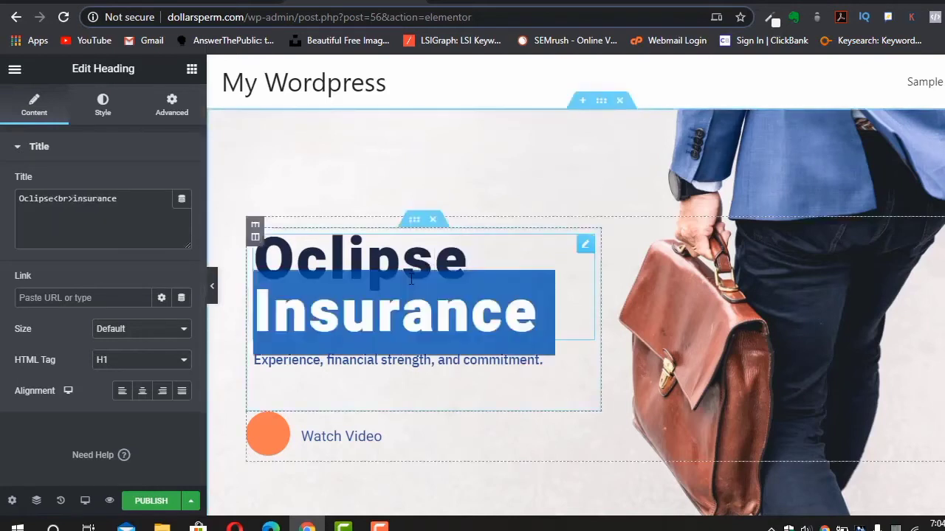
{"action": "left_click", "coordinate": [48, 197]}
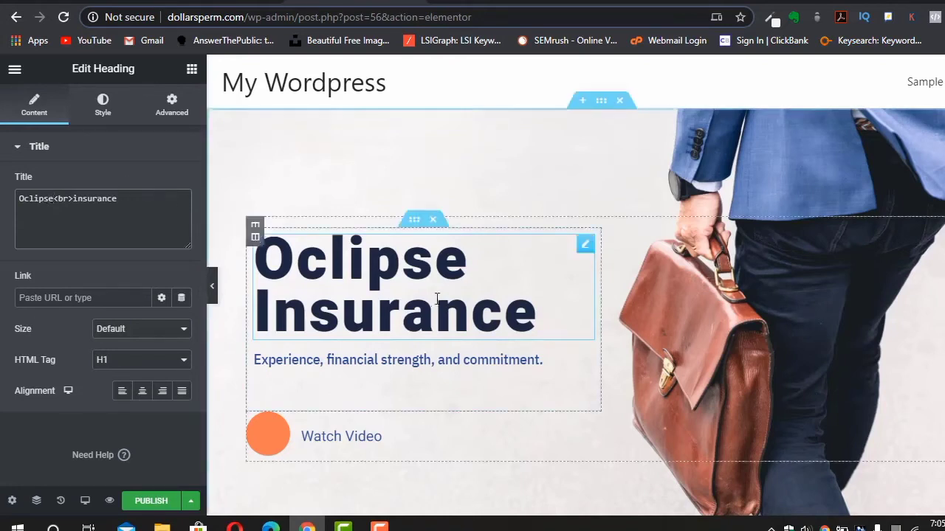
- Try the dark green swatch as the hero heading's text color, and settle on black (#000000)
{"action": "left_click", "coordinate": [102, 107]}
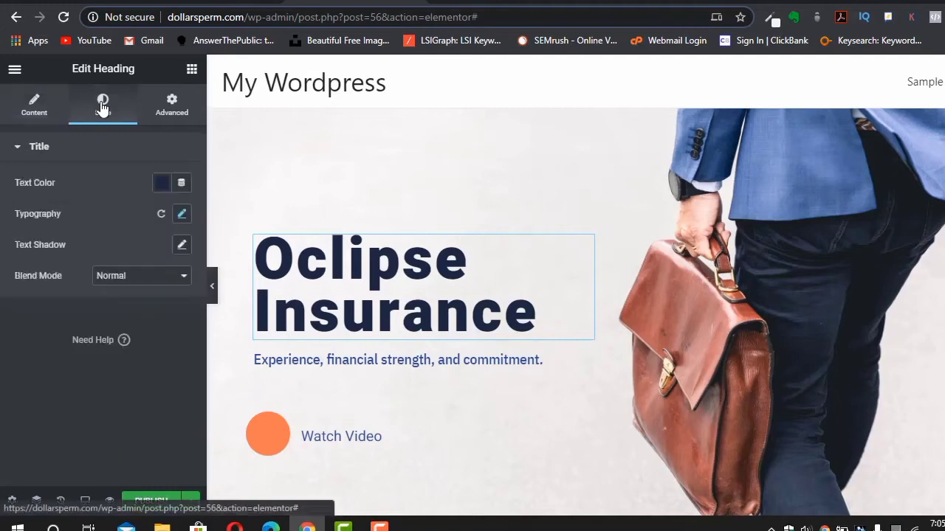
{"action": "left_click", "coordinate": [163, 186]}
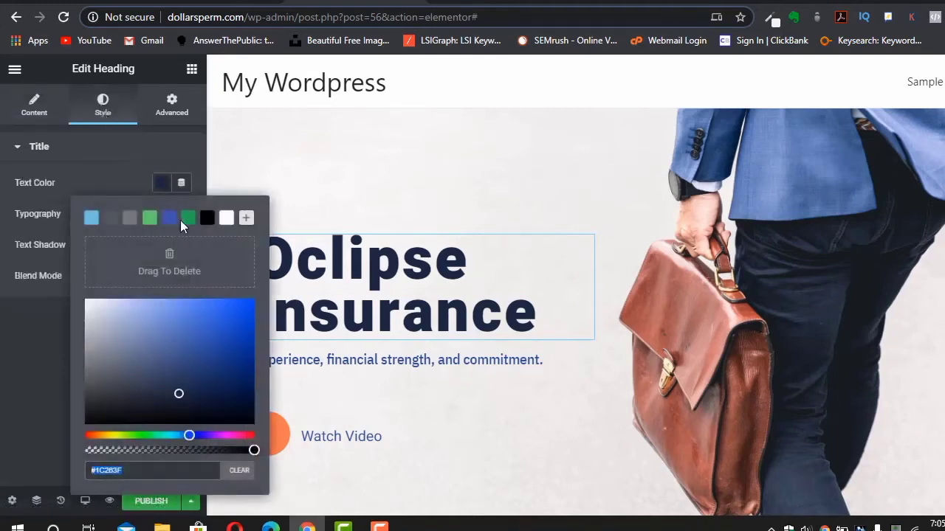
{"action": "left_click", "coordinate": [188, 219]}
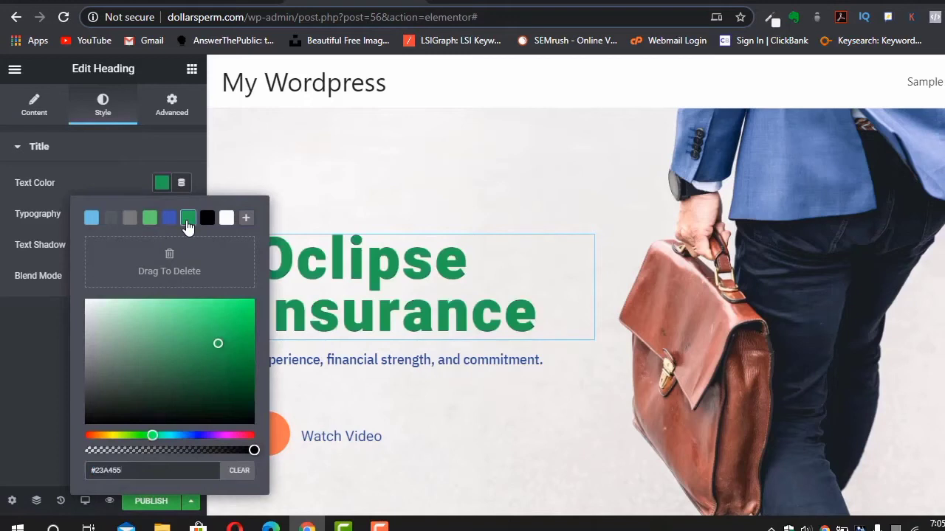
{"action": "left_click", "coordinate": [207, 218]}
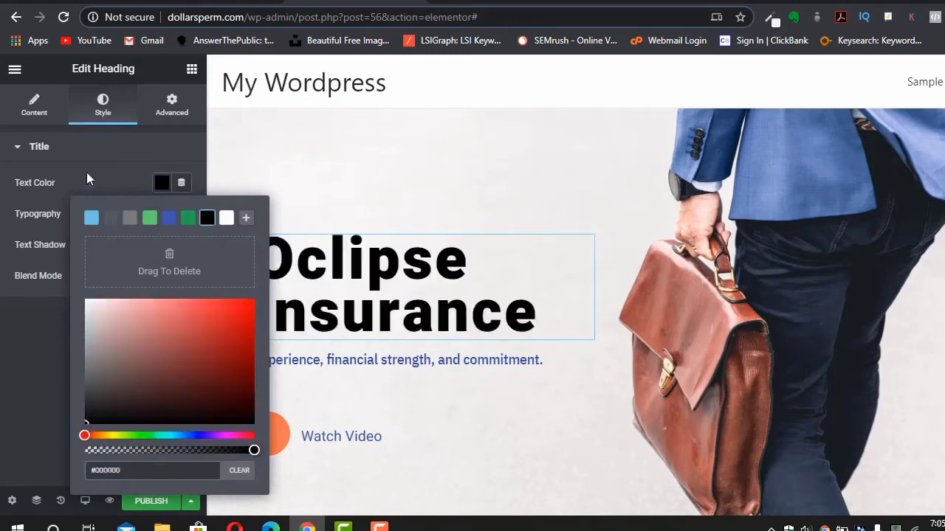
{"action": "left_click", "coordinate": [81, 168]}
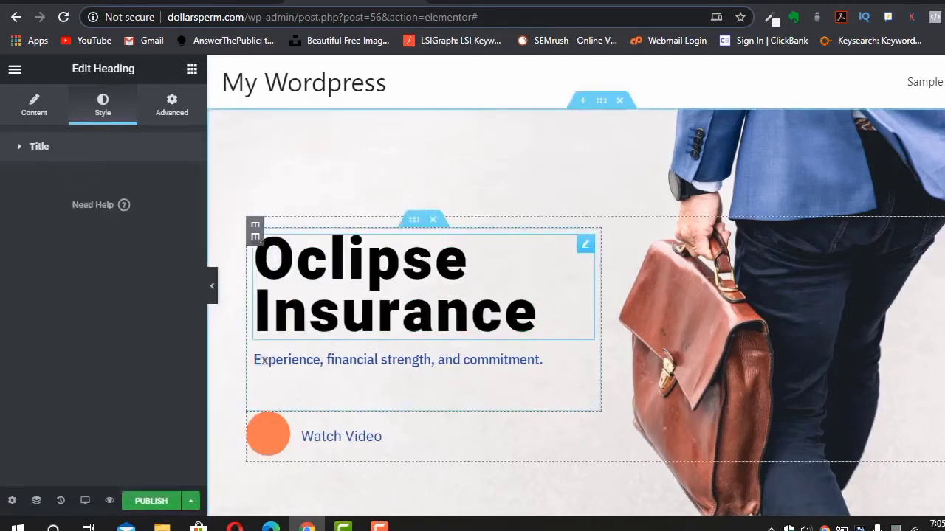
{"action": "left_click", "coordinate": [19, 150]}
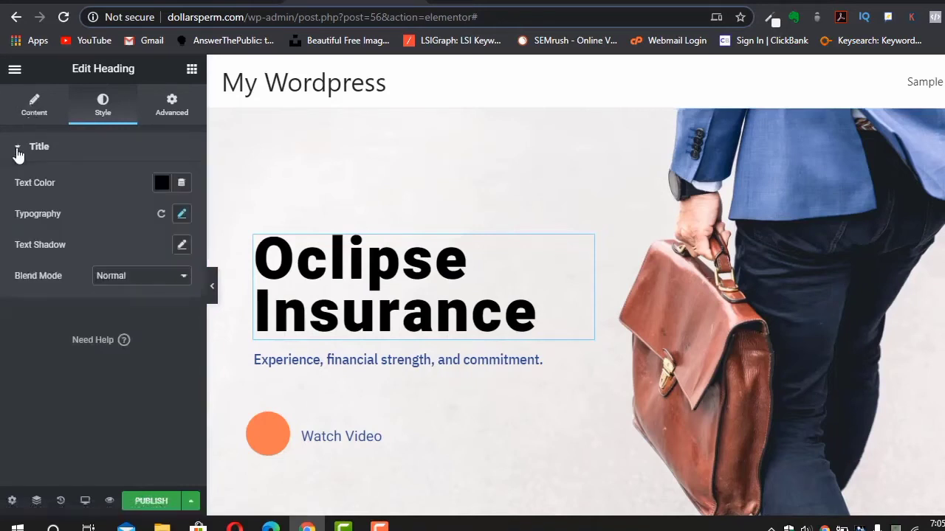
- Set the hero heading's font size to 5.2 REM and its text transform to Uppercase
{"action": "left_click", "coordinate": [182, 214]}
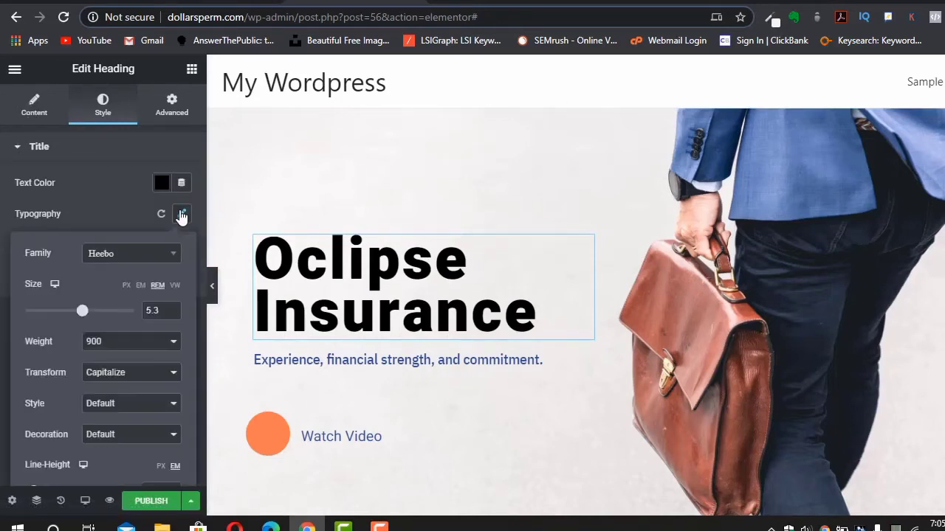
{"action": "mouse_move", "coordinate": [83, 315]}
{"action": "left_mouse_down"}
{"action": "mouse_move", "coordinate": [69, 313]}
{"action": "mouse_move", "coordinate": [92, 320]}
{"action": "mouse_move", "coordinate": [82, 320]}
{"action": "left_mouse_up"}
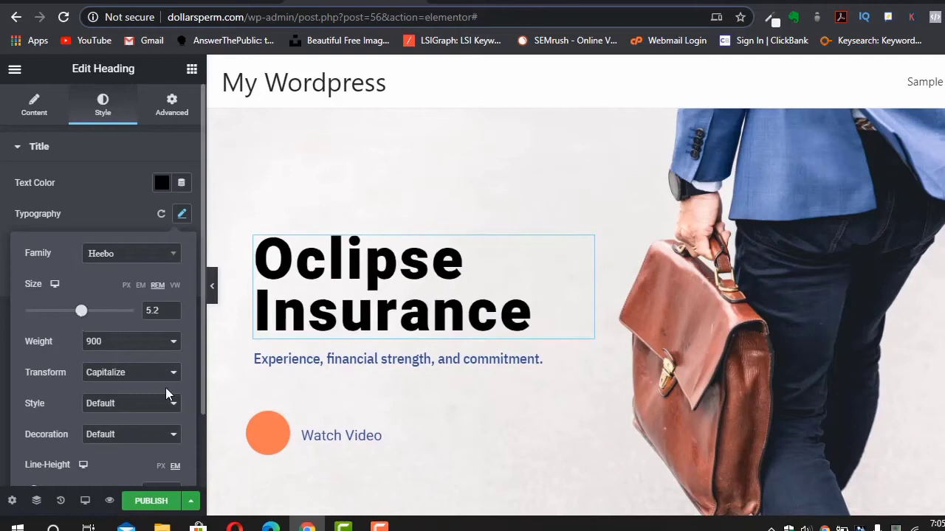
{"action": "left_click", "coordinate": [137, 376]}
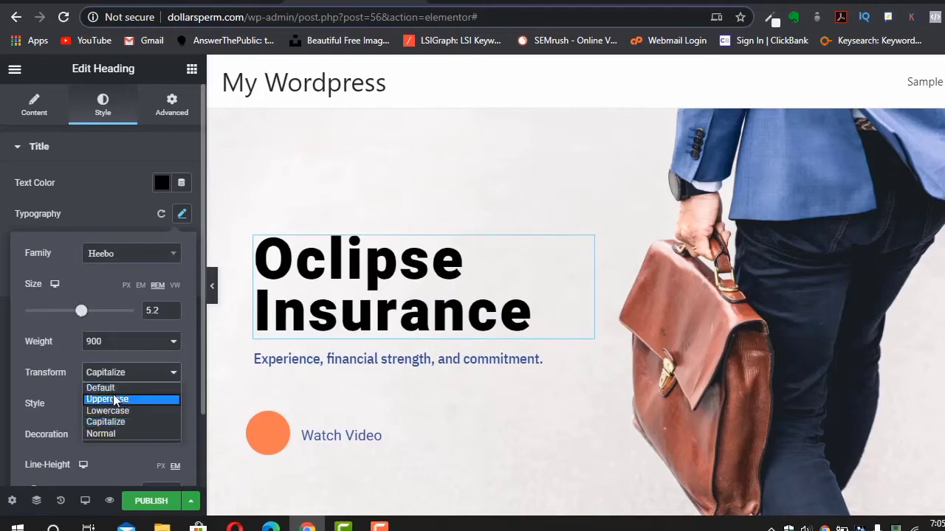
{"action": "left_click", "coordinate": [114, 399]}
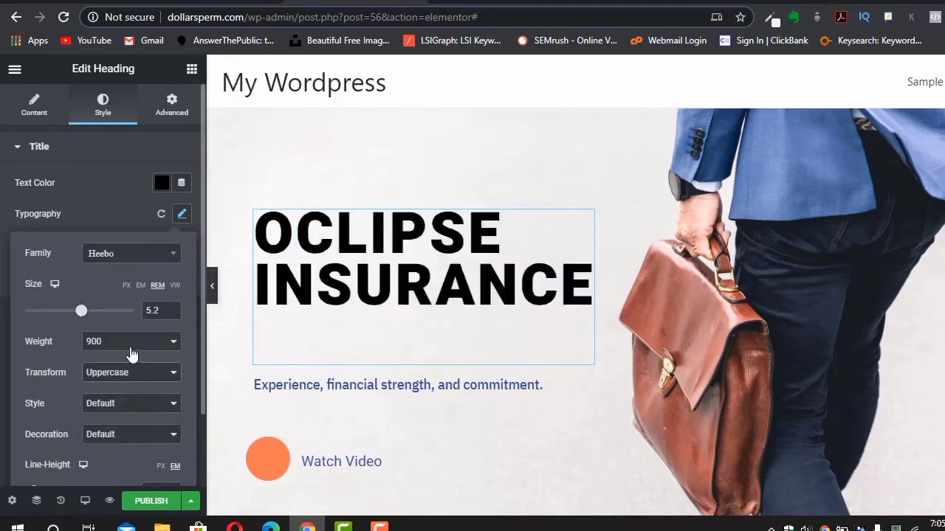
- Set the hero heading's font weight to 400 and its line height to 1 EM
{"action": "left_click", "coordinate": [150, 332]}
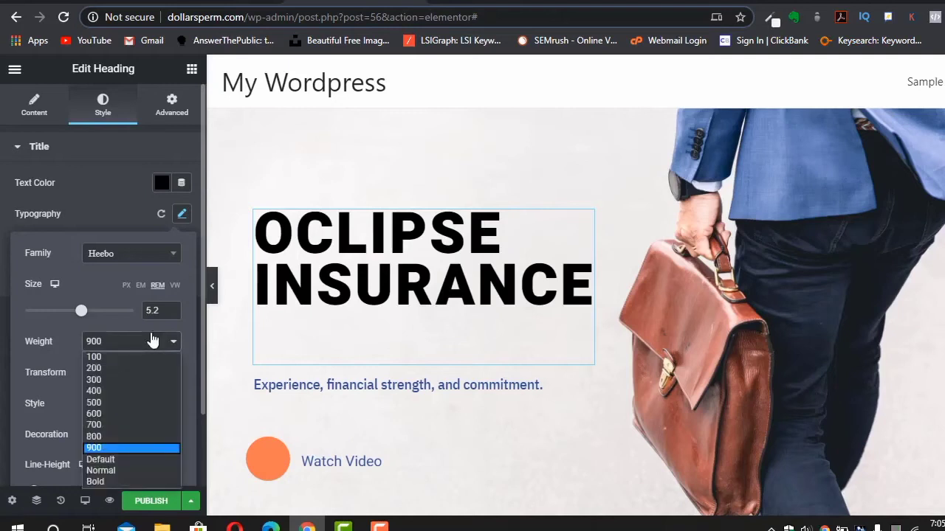
{"action": "left_click", "coordinate": [140, 392]}
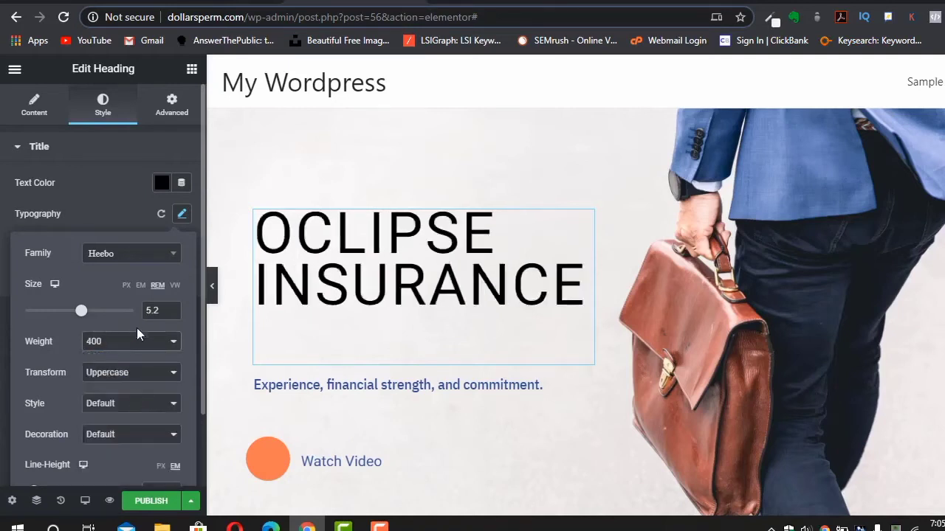
{"action": "scroll", "coordinate": [154, 380], "scroll_direction": "down", "scroll_amount": 1}
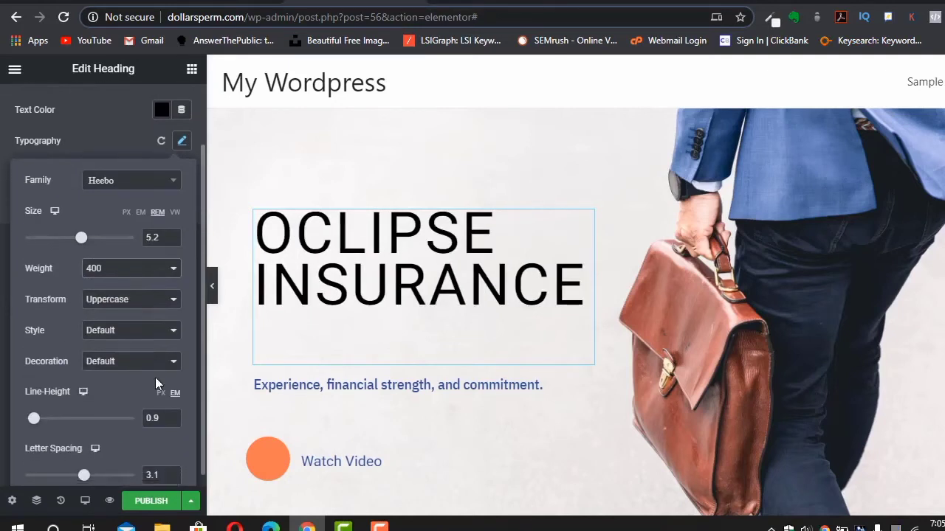
{"action": "scroll", "coordinate": [154, 345], "scroll_direction": "down", "scroll_amount": 1}
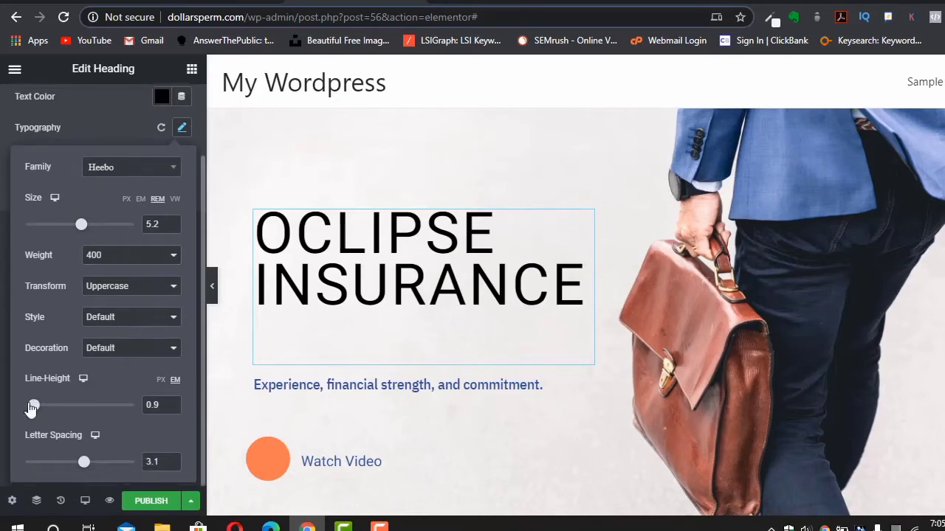
{"action": "left_click_drag", "start_coordinate": [33, 405], "coordinate": [32, 409]}
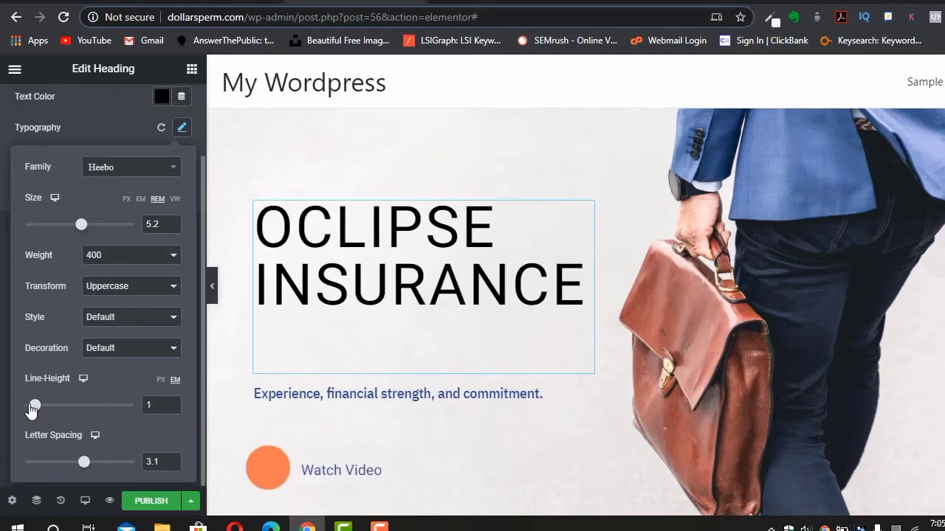
- Delete the OCLIPSE INSURANCE heading from the hero section
{"action": "left_click", "coordinate": [314, 307]}
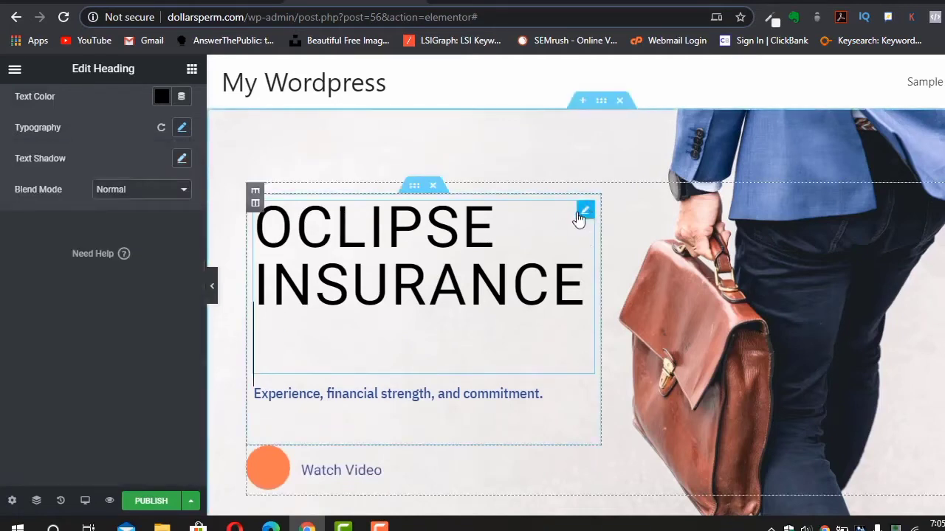
{"action": "scroll", "coordinate": [523, 305], "scroll_direction": "down", "scroll_amount": 1}
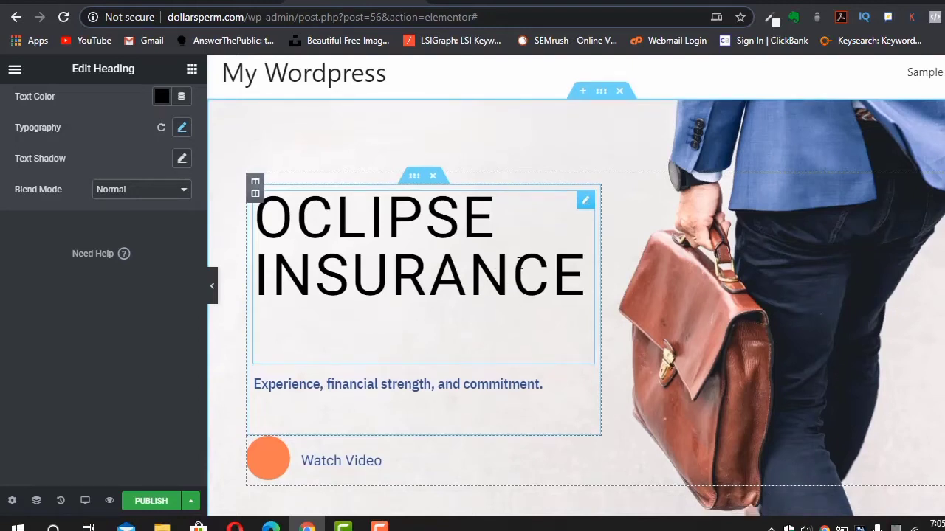
{"action": "right_click", "coordinate": [585, 206]}
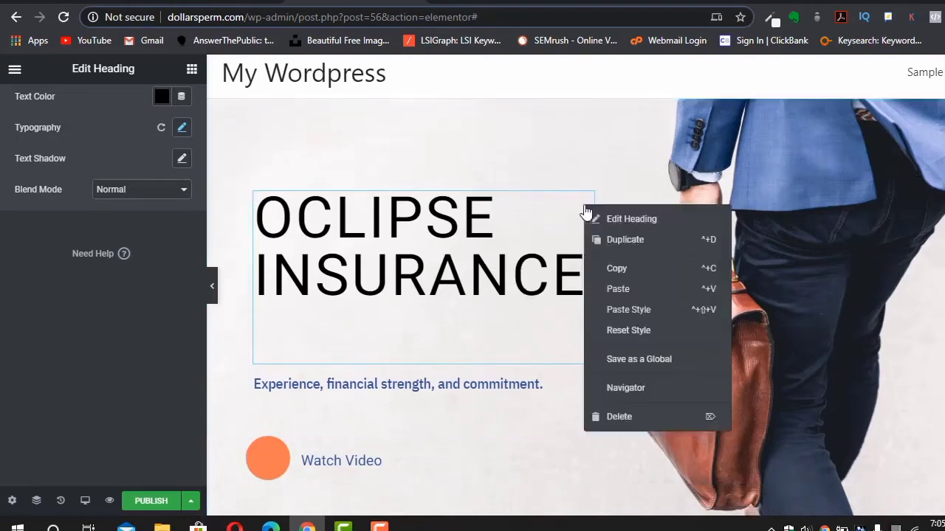
{"action": "left_click", "coordinate": [651, 417]}
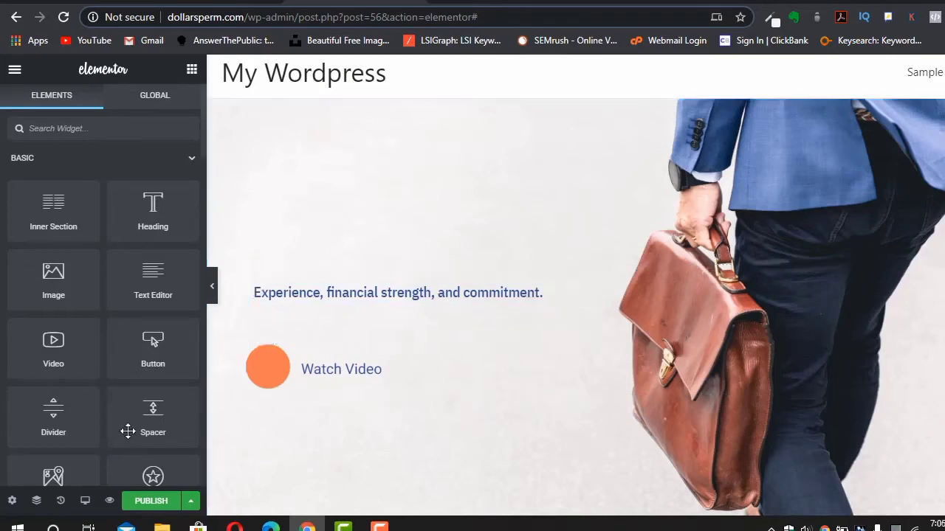
- Restore the deleted hero heading by returning the edit history to the Heading Line-Height entry
{"action": "left_click", "coordinate": [61, 505]}
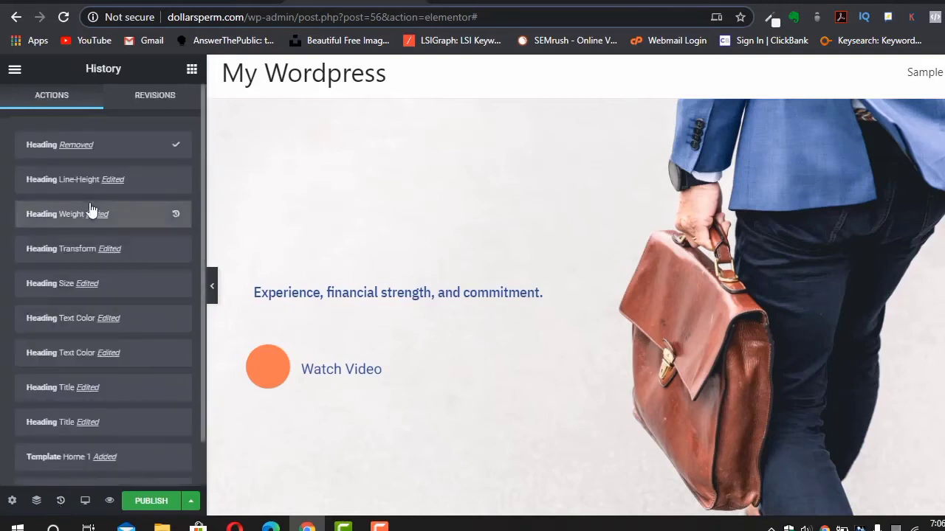
{"action": "left_click", "coordinate": [120, 177]}
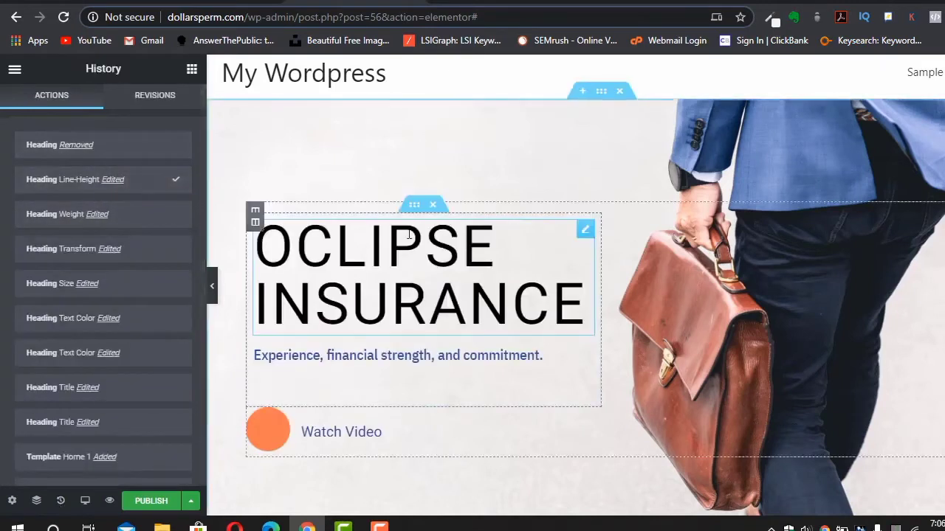
{"action": "left_click", "coordinate": [289, 201]}
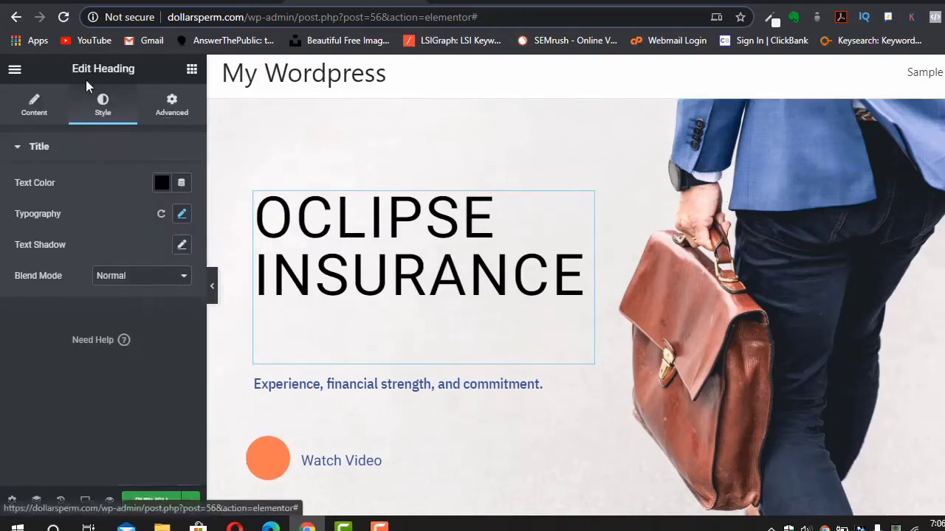
- Duplicate the hero column that contains the heading and tagline
{"action": "left_click", "coordinate": [189, 70]}
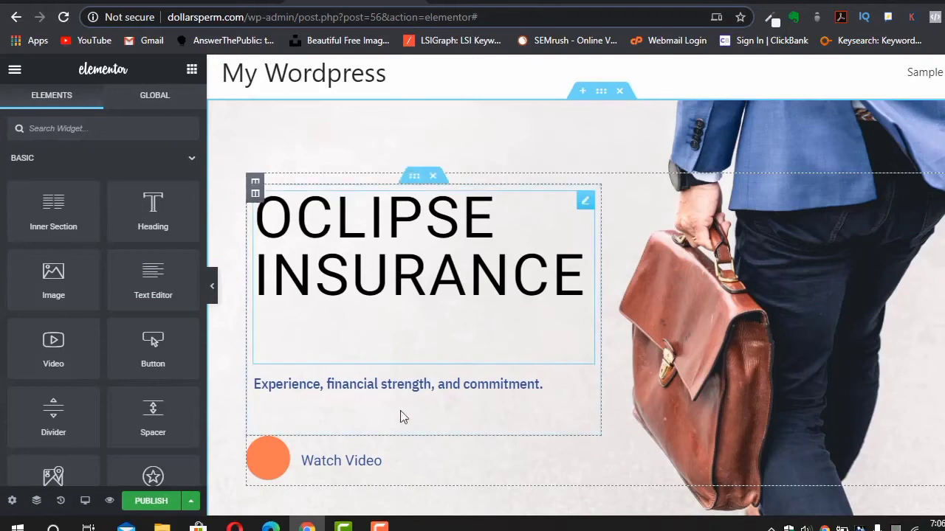
{"action": "right_click", "coordinate": [255, 193]}
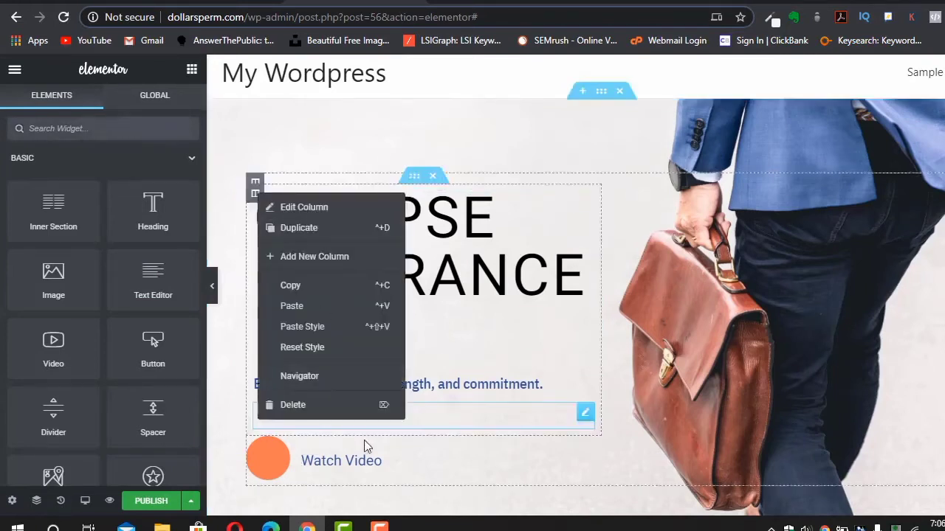
{"action": "left_click", "coordinate": [319, 227]}
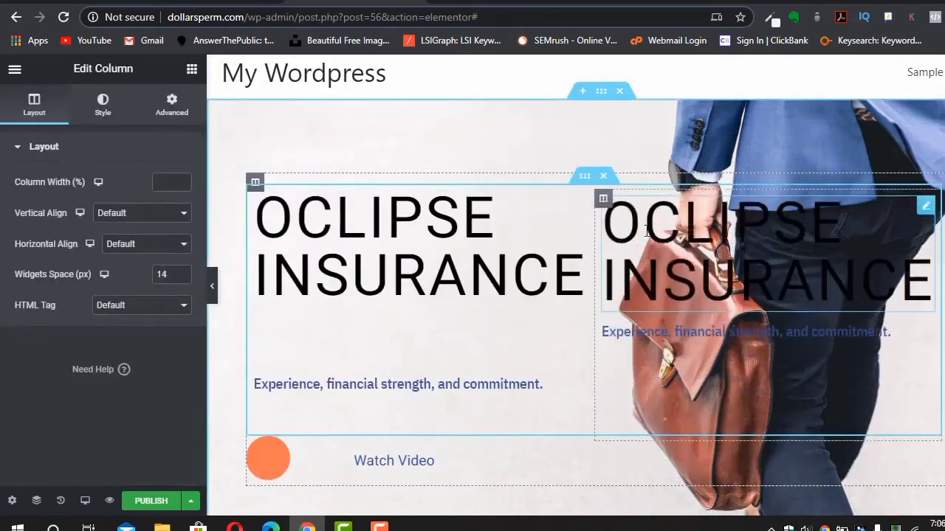
- Delete the OCLIPSE INSURANCE heading and the tagline from the duplicated hero column
{"action": "right_click", "coordinate": [925, 200]}
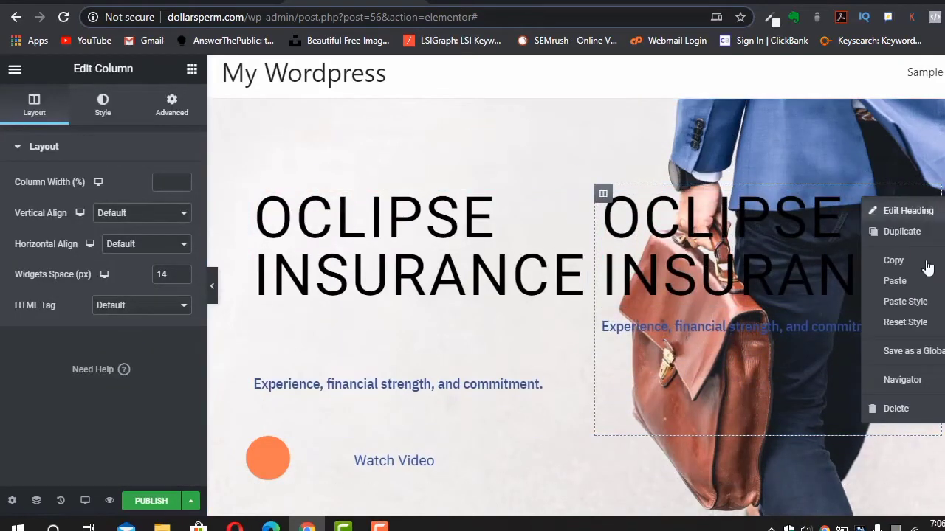
{"action": "left_click", "coordinate": [905, 409]}
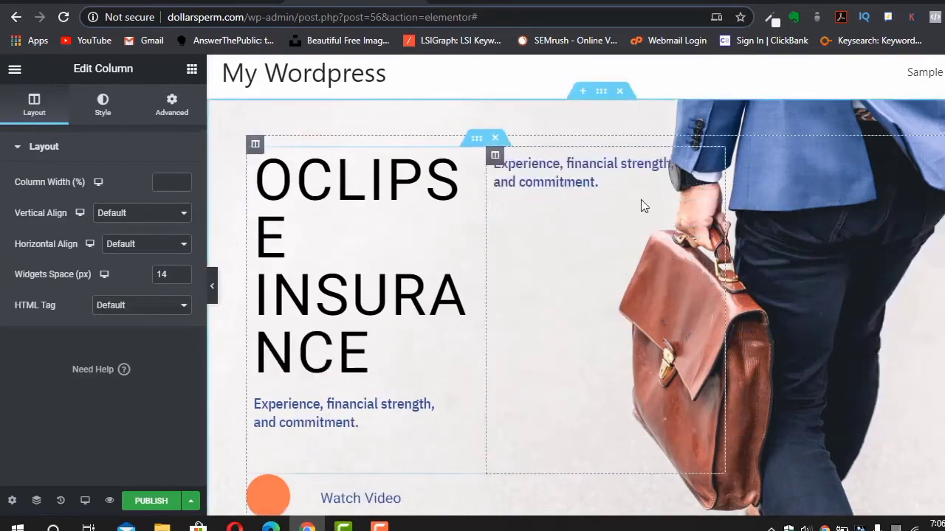
{"action": "right_click", "coordinate": [710, 169]}
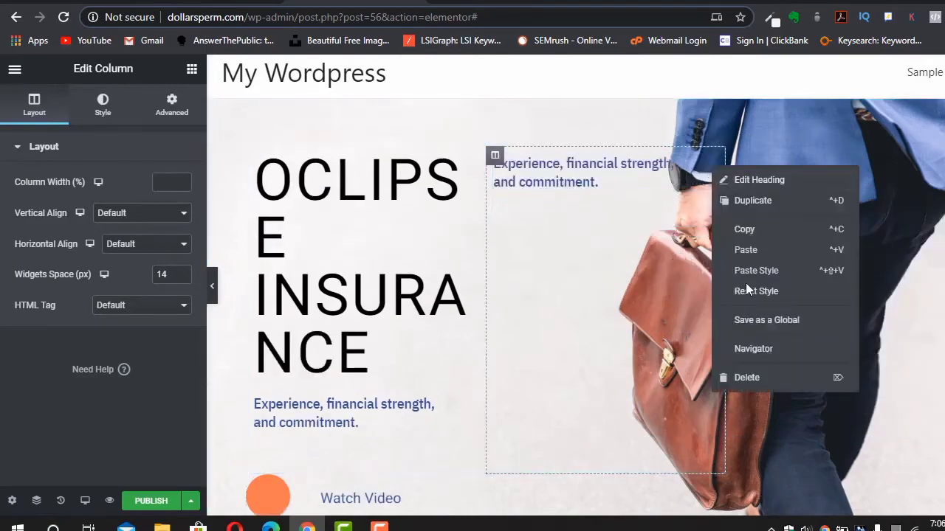
{"action": "left_click", "coordinate": [754, 377]}
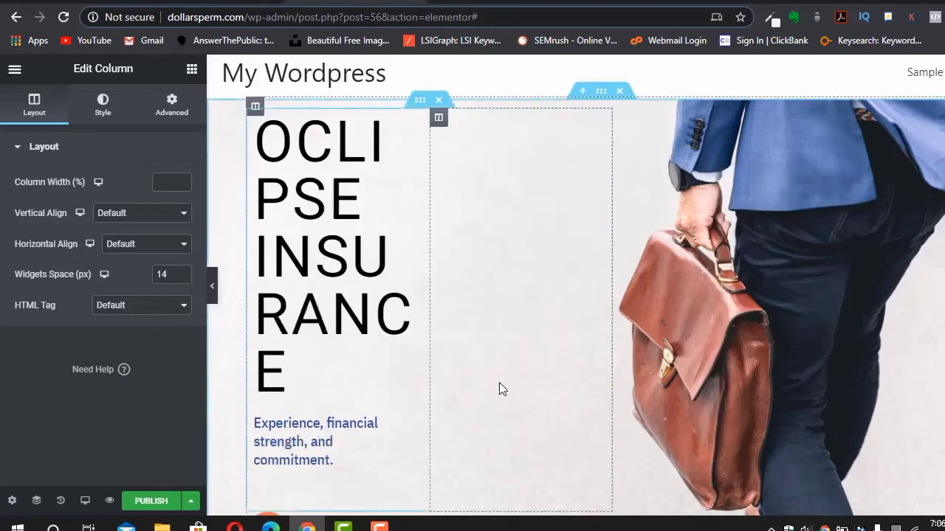
{"action": "scroll", "coordinate": [558, 361], "scroll_direction": "down", "scroll_amount": 2}
{"action": "scroll", "coordinate": [492, 298], "scroll_direction": "up", "scroll_amount": 3}
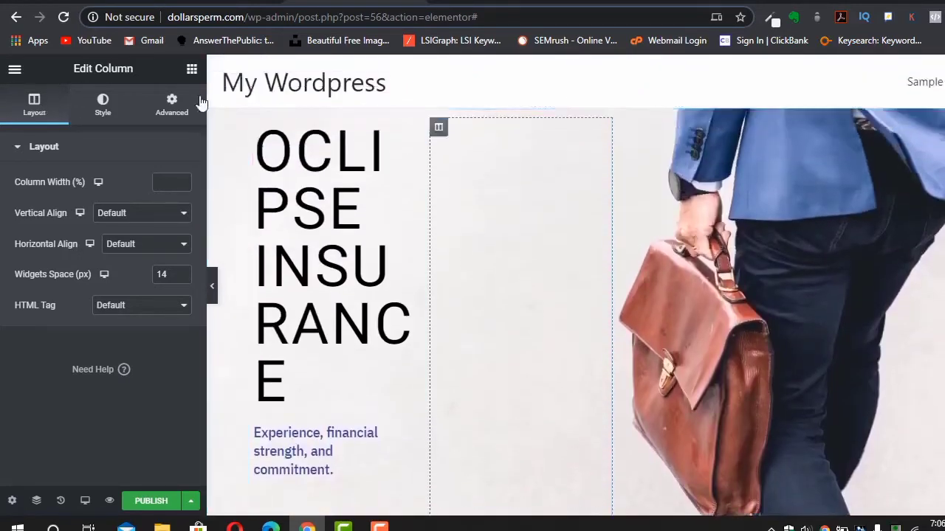
- Try to add an Image widget to the duplicated column, and delete the placeholder placed above both columns
{"action": "left_click", "coordinate": [191, 70]}
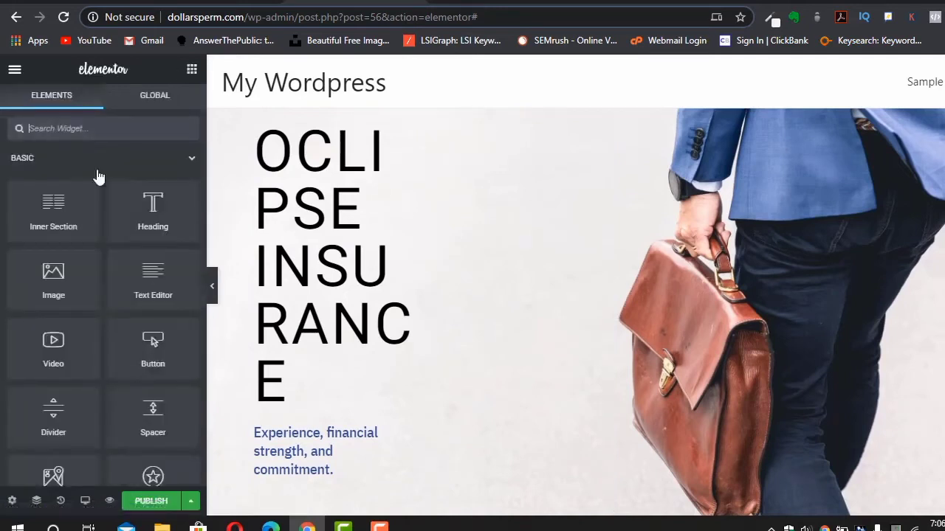
{"action": "left_click_drag", "start_coordinate": [59, 285], "coordinate": [584, 272]}
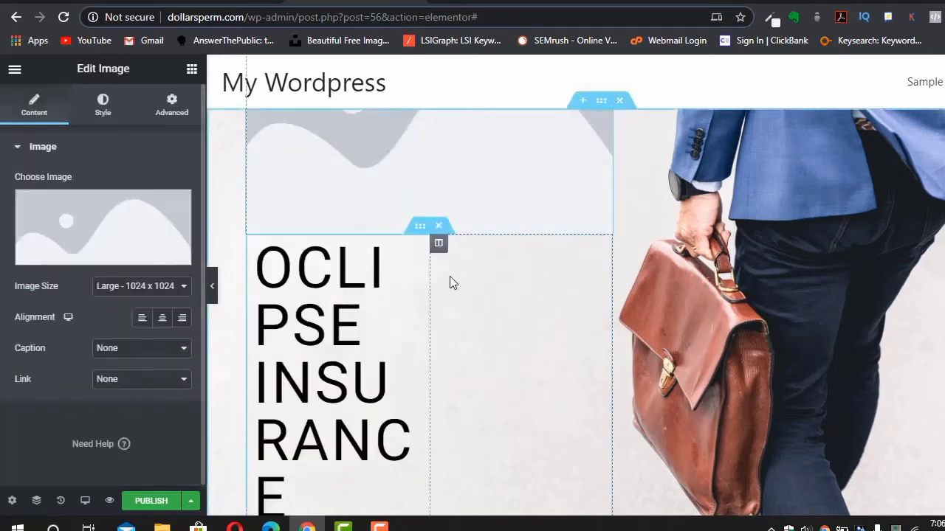
{"action": "right_click", "coordinate": [569, 153]}
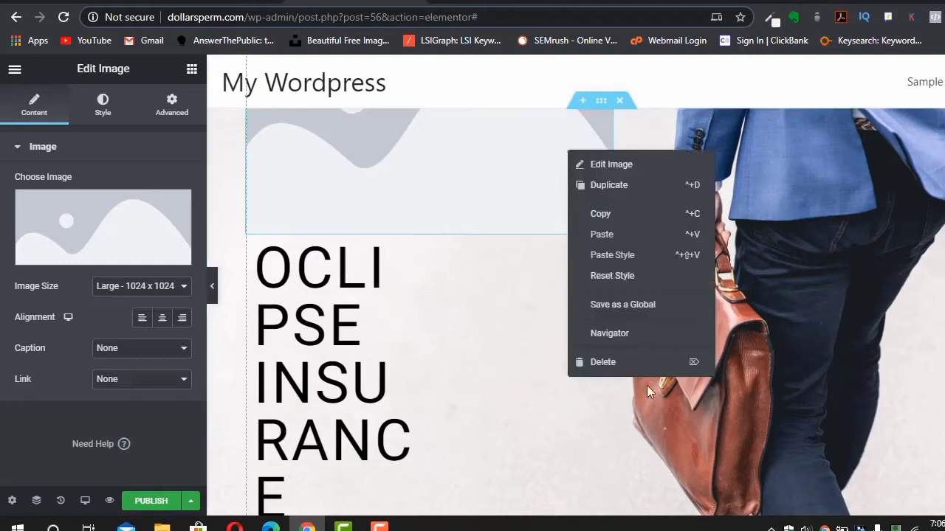
{"action": "left_click", "coordinate": [602, 363]}
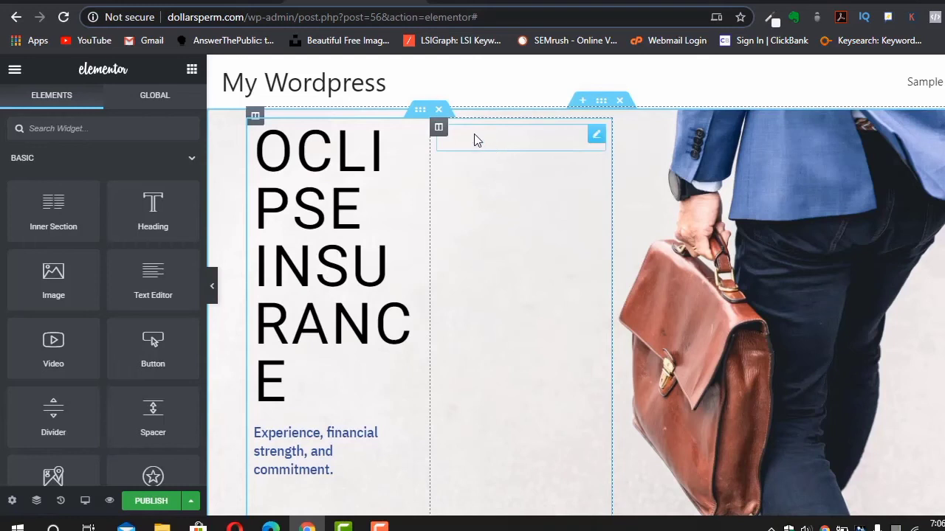
- Delete the spacer from the duplicated column and place an Image widget in the emptied column
{"action": "right_click", "coordinate": [596, 138]}
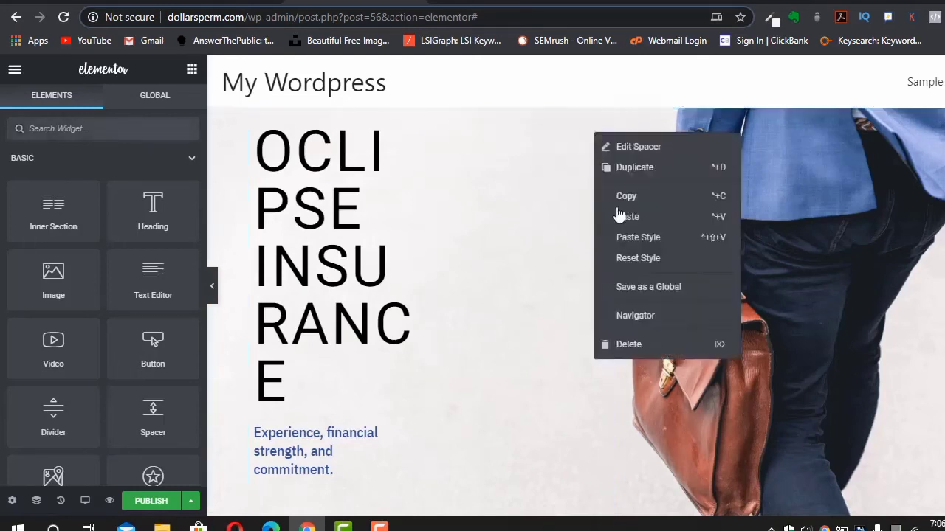
{"action": "left_click", "coordinate": [624, 347]}
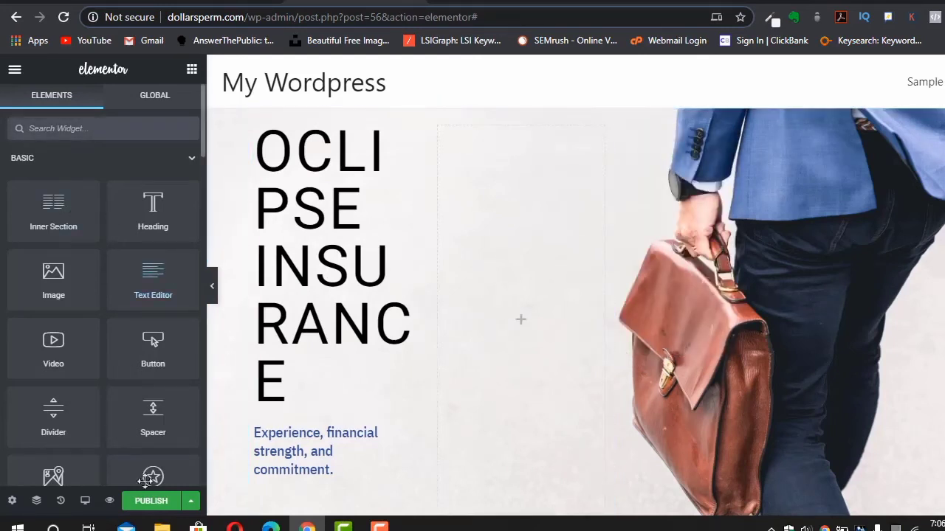
{"action": "scroll", "coordinate": [151, 295], "scroll_direction": "down", "scroll_amount": 3}
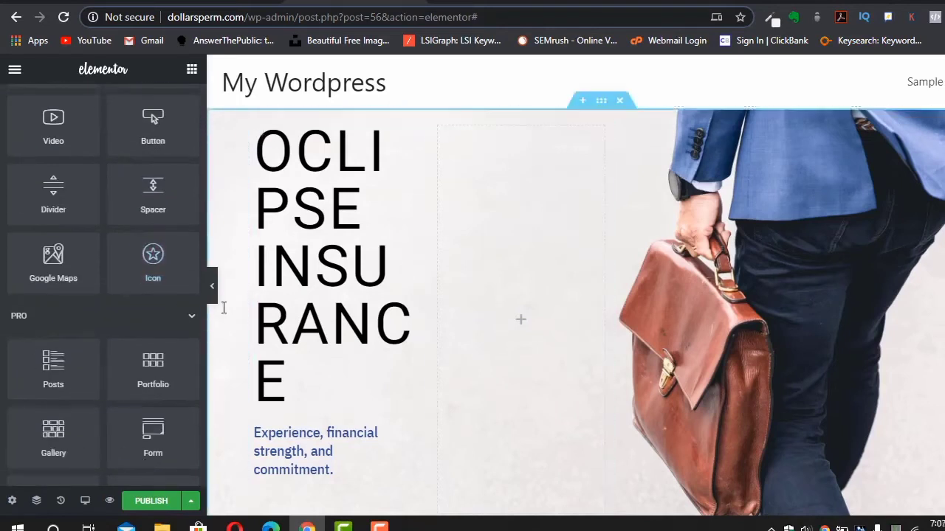
{"action": "scroll", "coordinate": [101, 268], "scroll_direction": "up", "scroll_amount": 1}
{"action": "scroll", "coordinate": [100, 261], "scroll_direction": "up", "scroll_amount": 2}
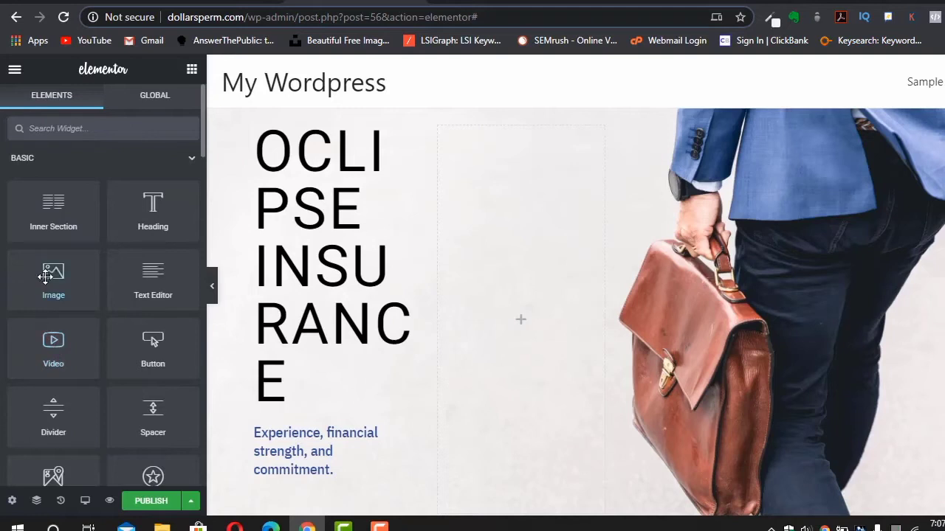
{"action": "left_click_drag", "start_coordinate": [53, 277], "coordinate": [499, 305]}
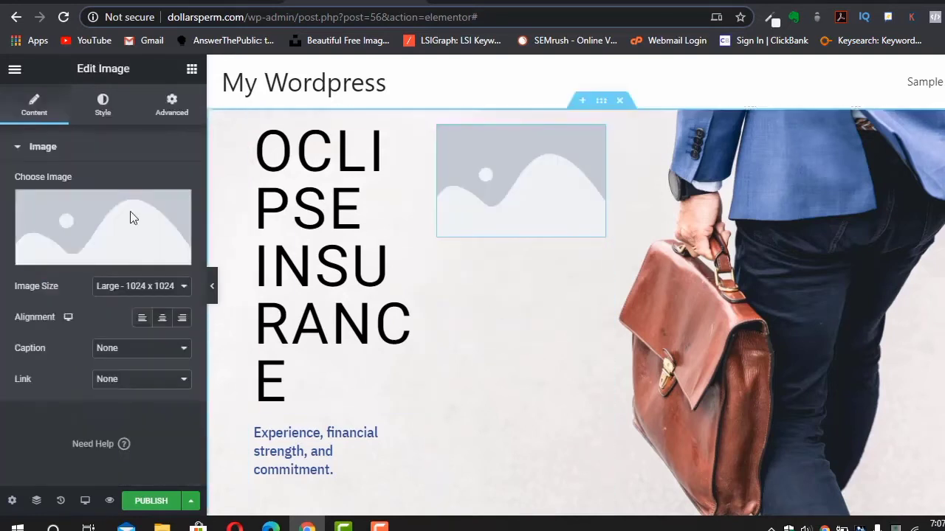
- Add a Video widget below the image placeholder in the duplicated column, and delete it again
{"action": "left_click", "coordinate": [189, 69]}
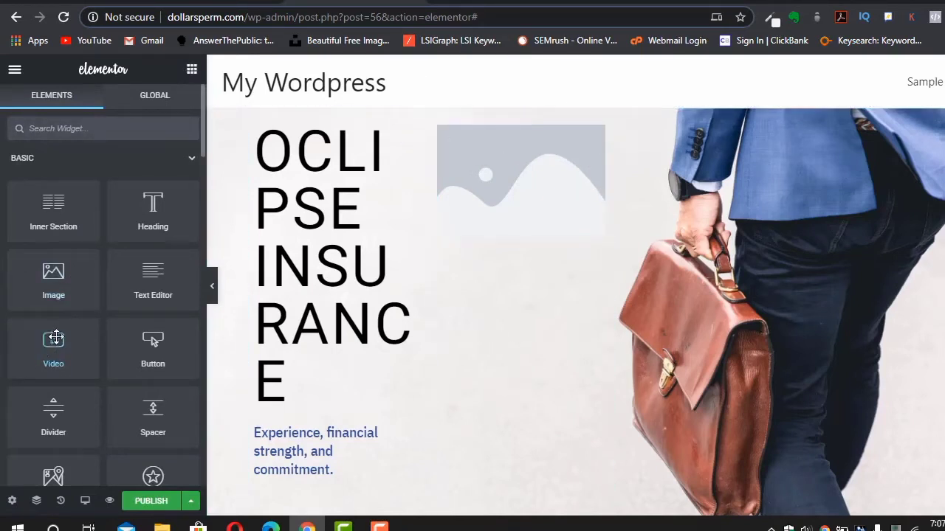
{"action": "left_click_drag", "start_coordinate": [56, 338], "coordinate": [527, 221]}
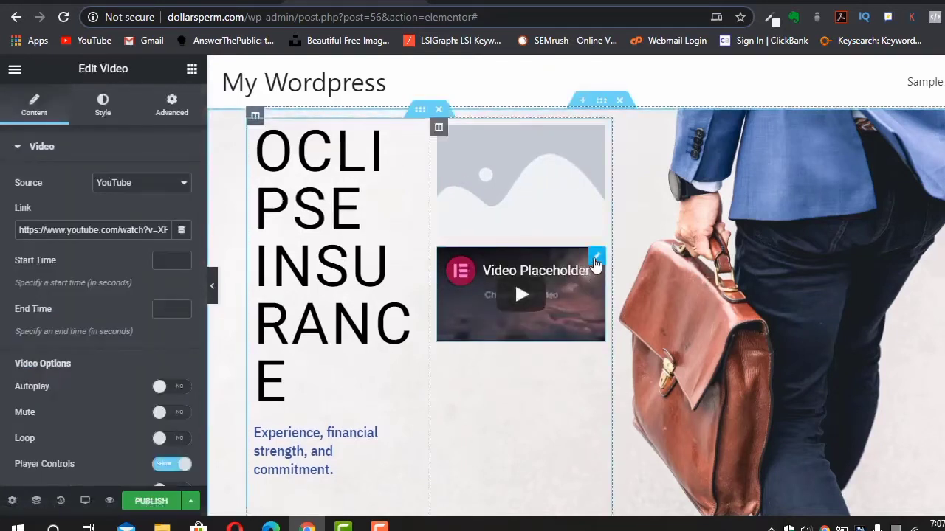
{"action": "right_click", "coordinate": [596, 264]}
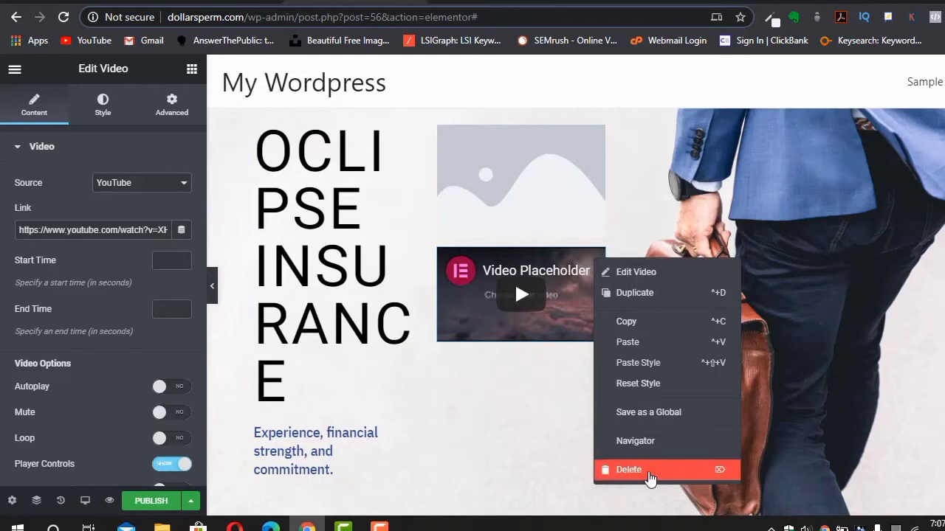
{"action": "key", "text": "Delete"}
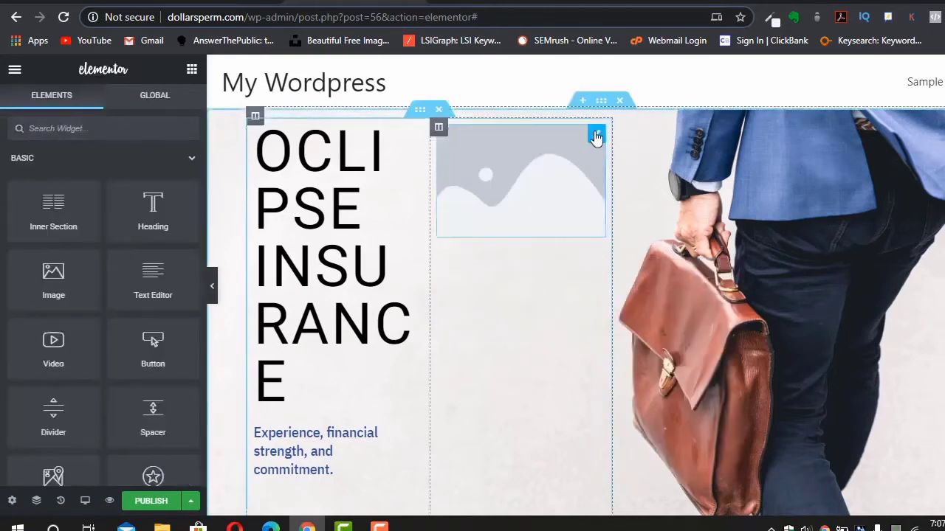
- Delete the image placeholder and remove the duplicated hero column
{"action": "right_click", "coordinate": [594, 134]}
{"action": "left_click", "coordinate": [645, 343]}
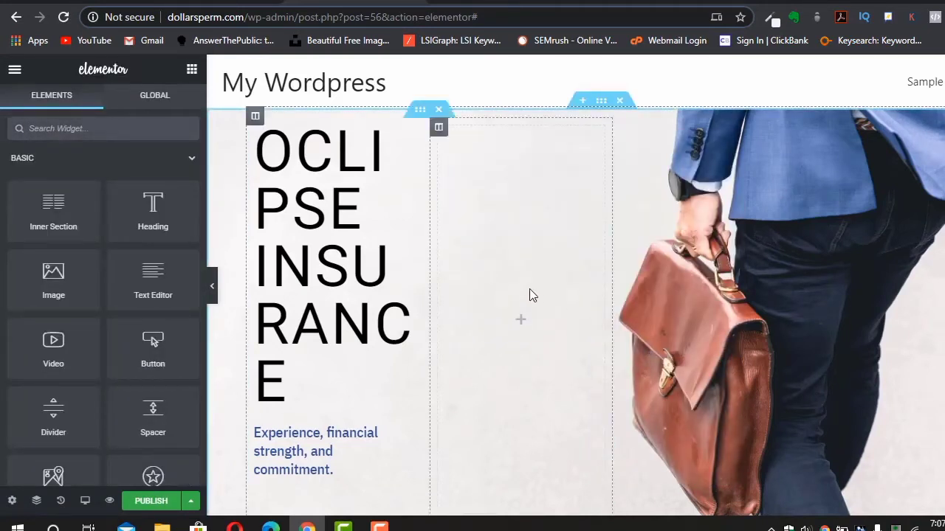
{"action": "right_click", "coordinate": [440, 131]}
{"action": "left_click", "coordinate": [515, 349]}
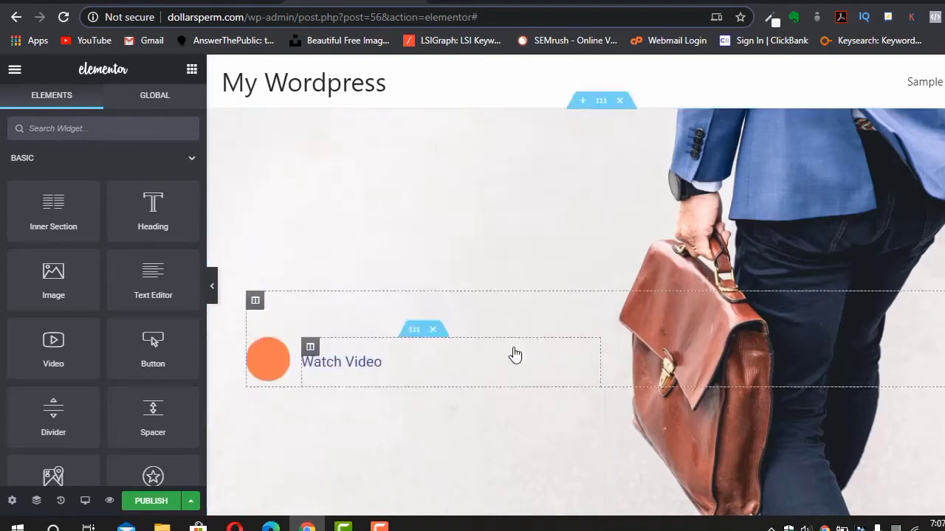
- Open the settings of the tagline heading "Experience, financial strength, and commitment."
{"action": "scroll", "coordinate": [682, 338], "scroll_direction": "down", "scroll_amount": 2}
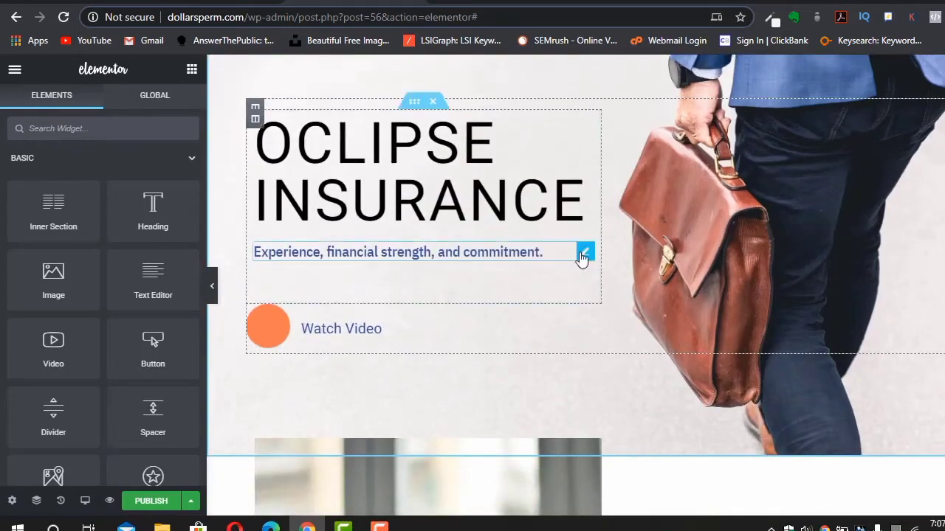
{"action": "left_click", "coordinate": [583, 251]}
{"action": "scroll", "coordinate": [575, 238], "scroll_direction": "up", "scroll_amount": 2}
{"action": "left_click", "coordinate": [611, 362]}
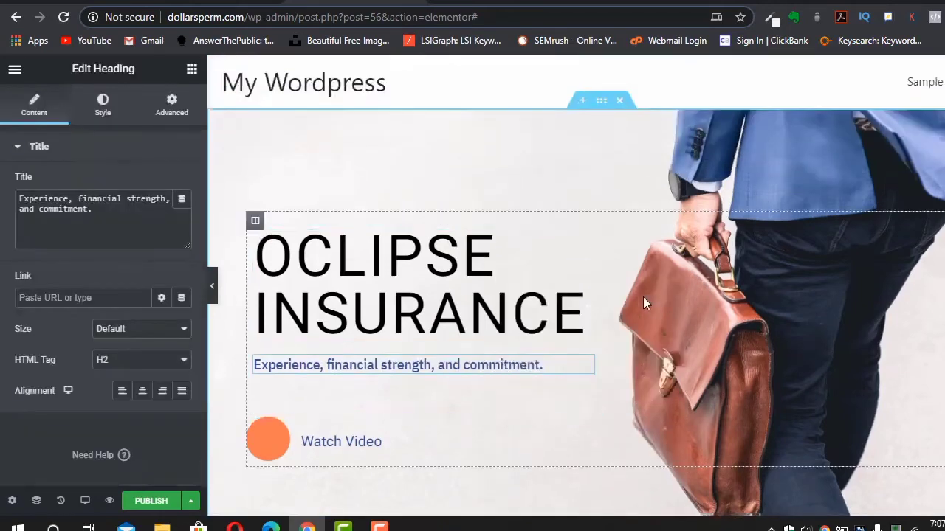
- Open the hero section's settings and look through its layout, advanced and background style options
{"action": "left_click", "coordinate": [599, 104]}
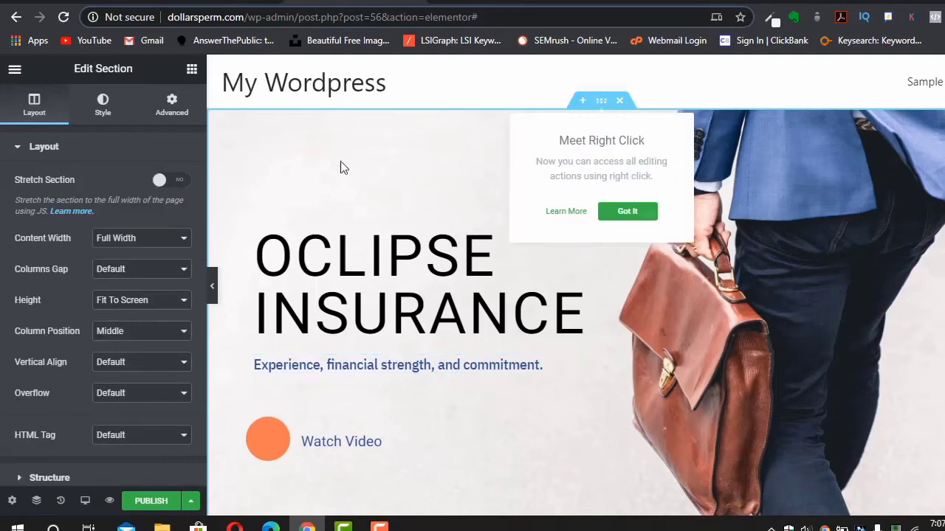
{"action": "left_click", "coordinate": [172, 102]}
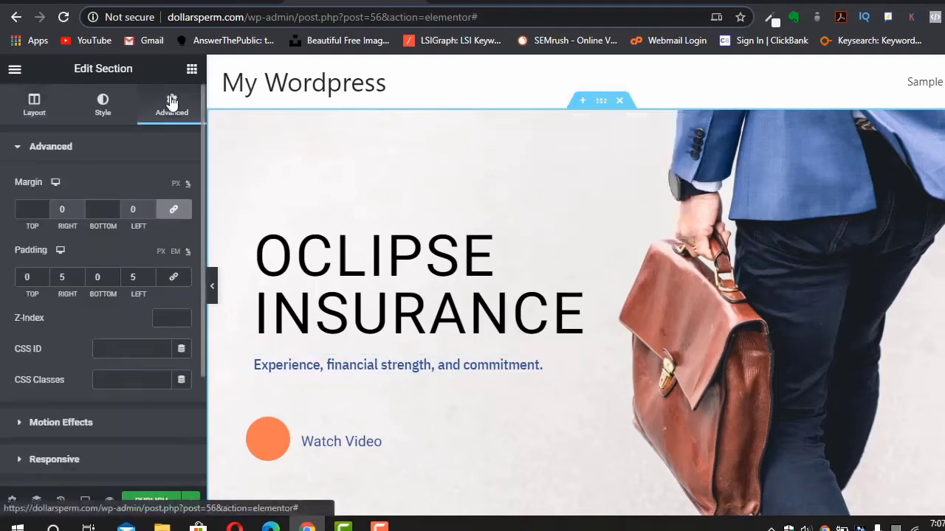
{"action": "left_click", "coordinate": [107, 107]}
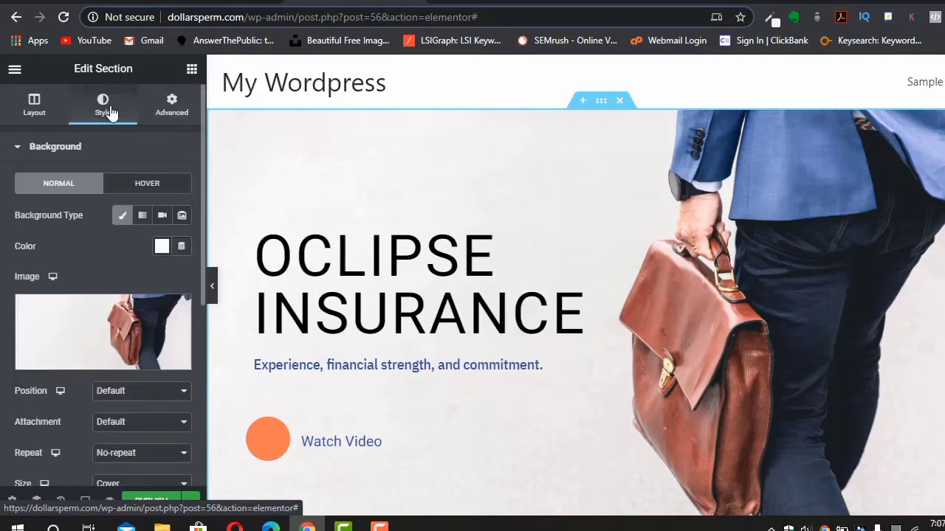
- Replace the hero section's background image with team1.jpg from the media library
{"action": "mouse_move", "coordinate": [114, 304]}
{"action": "left_click", "coordinate": [114, 312]}
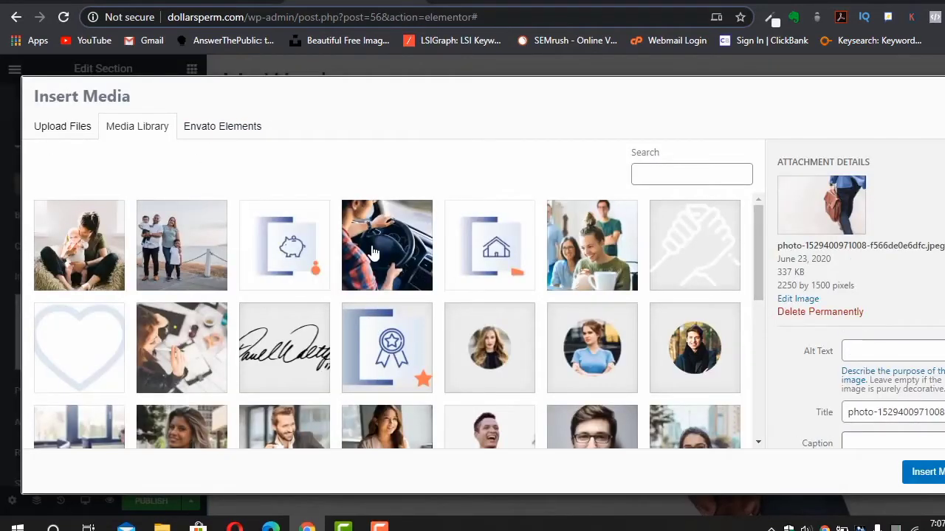
{"action": "left_click", "coordinate": [373, 253]}
{"action": "scroll", "coordinate": [389, 314], "scroll_direction": "down", "scroll_amount": 2}
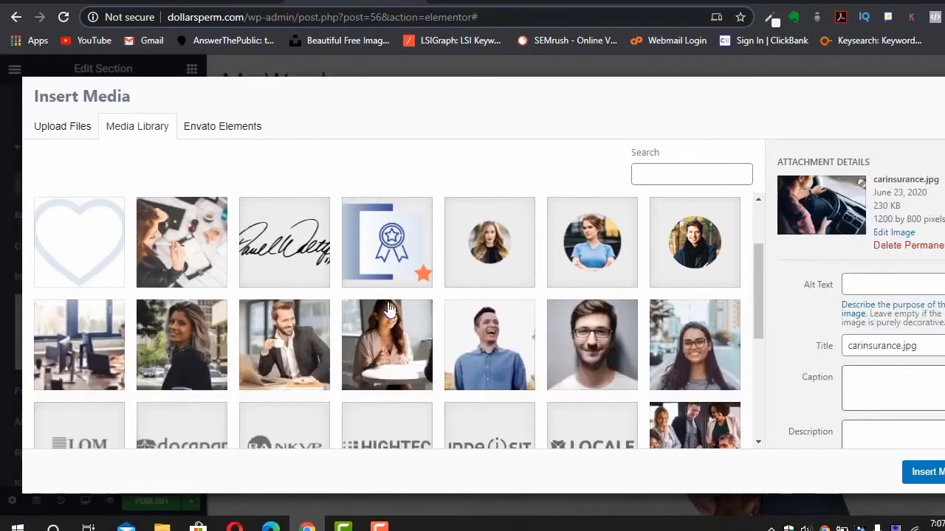
{"action": "left_click", "coordinate": [294, 353]}
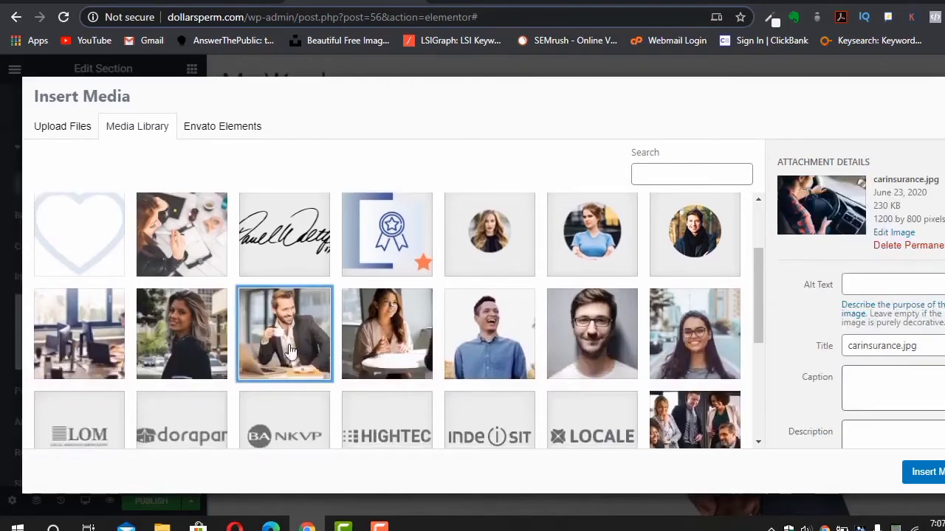
{"action": "left_click", "coordinate": [926, 479]}
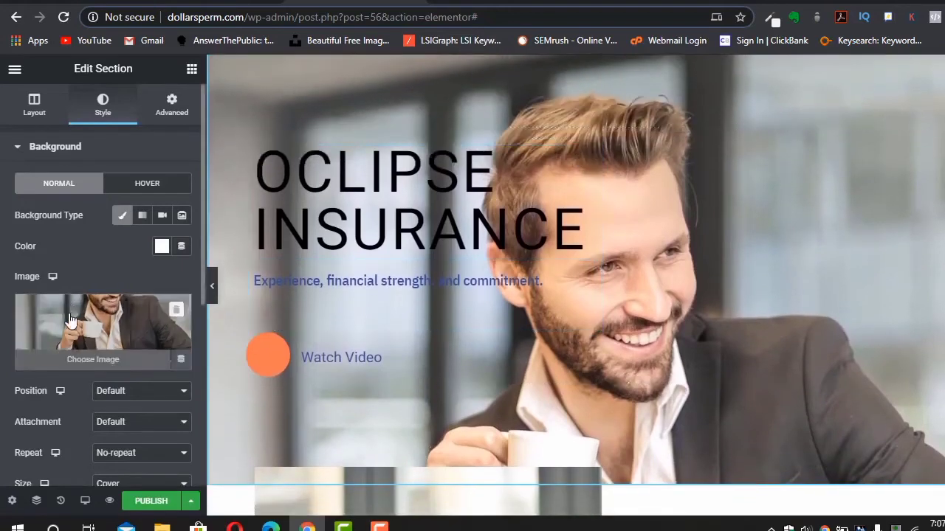
- Set the hero section's background image back to the briefcase photo from the media library
{"action": "left_click", "coordinate": [70, 318]}
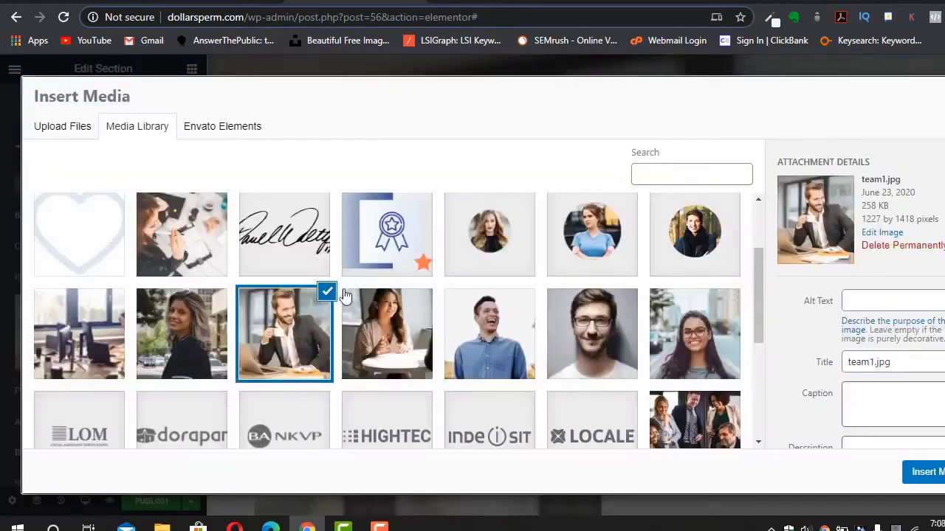
{"action": "scroll", "coordinate": [455, 344], "scroll_direction": "down", "scroll_amount": 5}
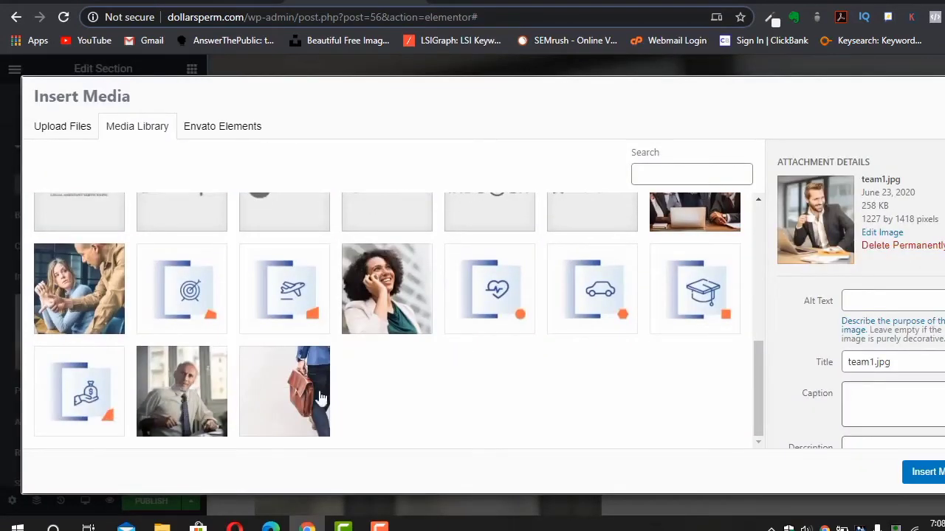
{"action": "left_click", "coordinate": [320, 398]}
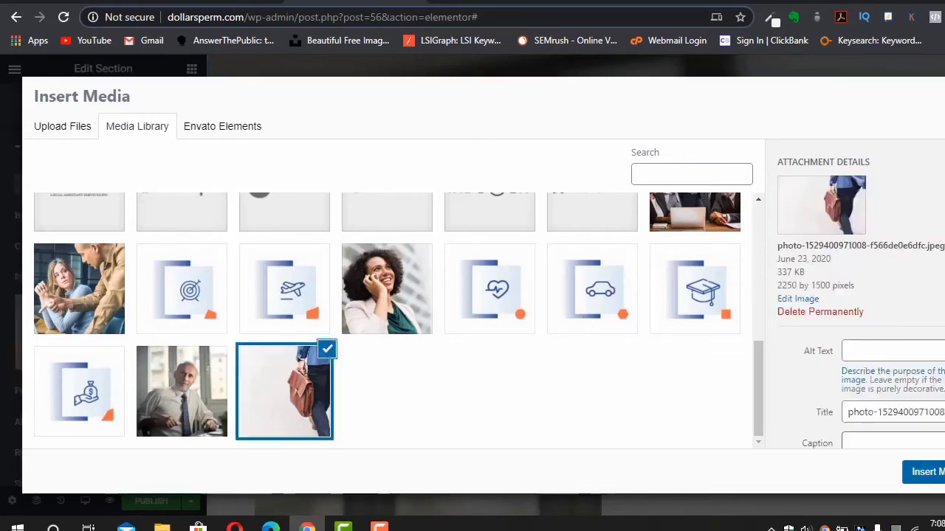
{"action": "left_click", "coordinate": [924, 472]}
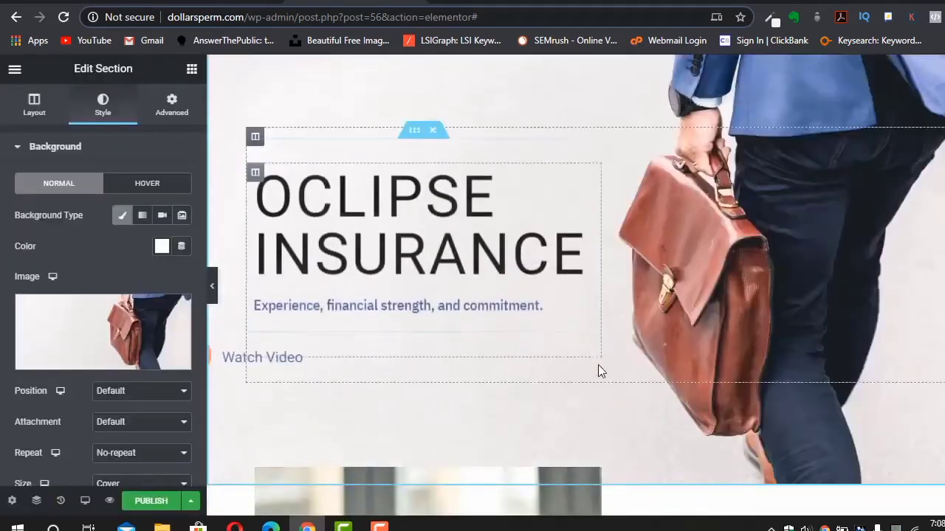
- Open the style settings of the About Us photo column and look at its background image options
{"action": "scroll", "coordinate": [598, 365], "scroll_direction": "down", "scroll_amount": 5}
{"action": "scroll", "coordinate": [598, 364], "scroll_direction": "down", "scroll_amount": 2}
{"action": "scroll", "coordinate": [598, 365], "scroll_direction": "up", "scroll_amount": 2}
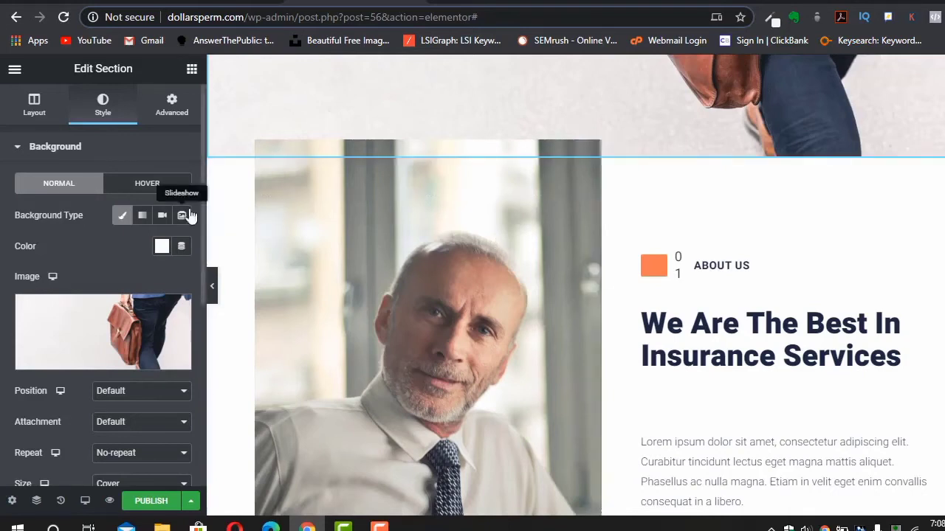
{"action": "left_click", "coordinate": [215, 206]}
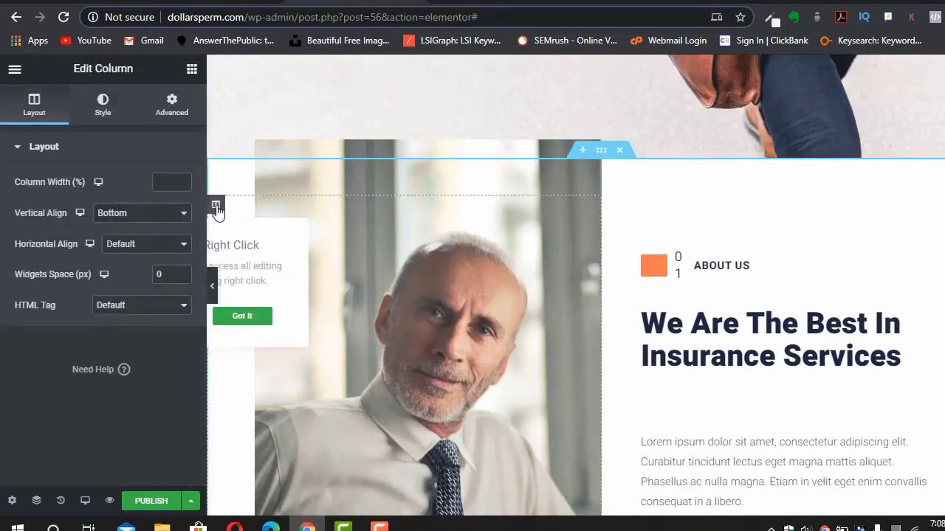
{"action": "left_click", "coordinate": [104, 104]}
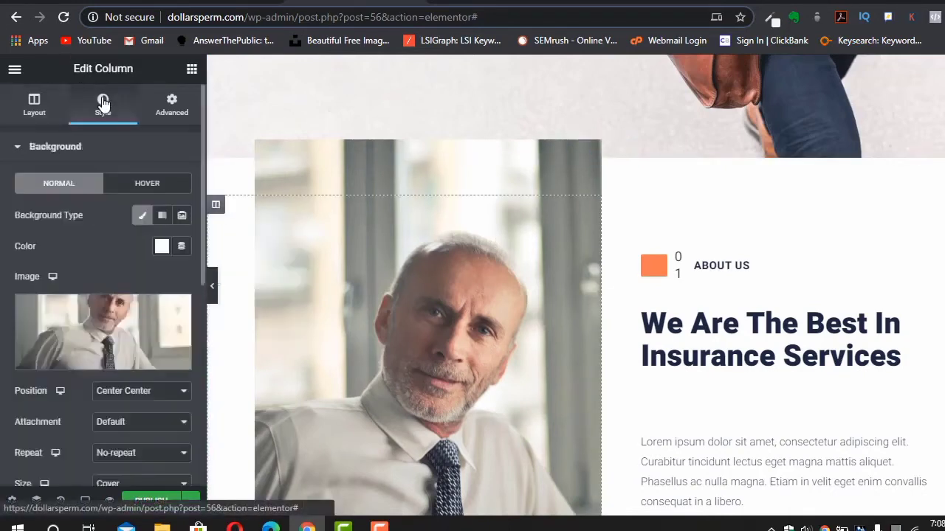
{"action": "mouse_move", "coordinate": [123, 322]}
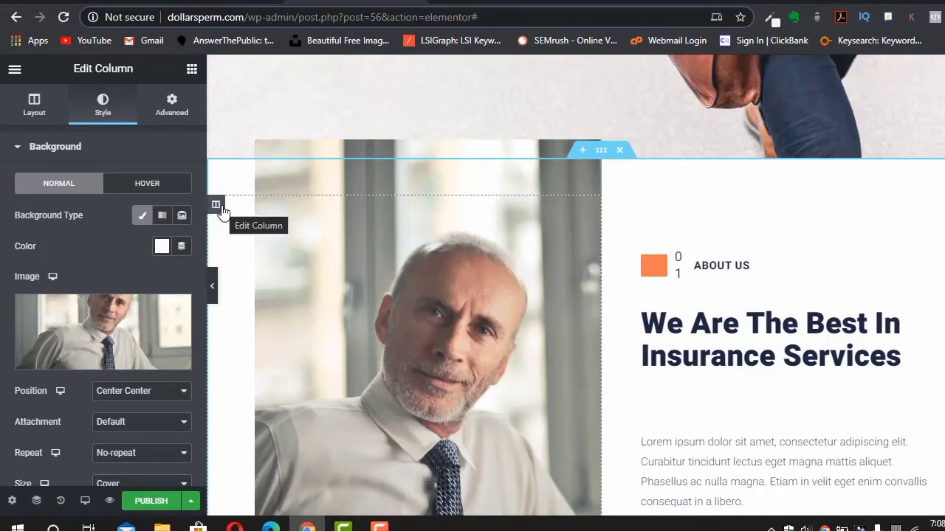
- Shorten the About Us heading to "We Are The Best In" by removing its last two words
{"action": "scroll", "coordinate": [849, 354], "scroll_direction": "down", "scroll_amount": 2}
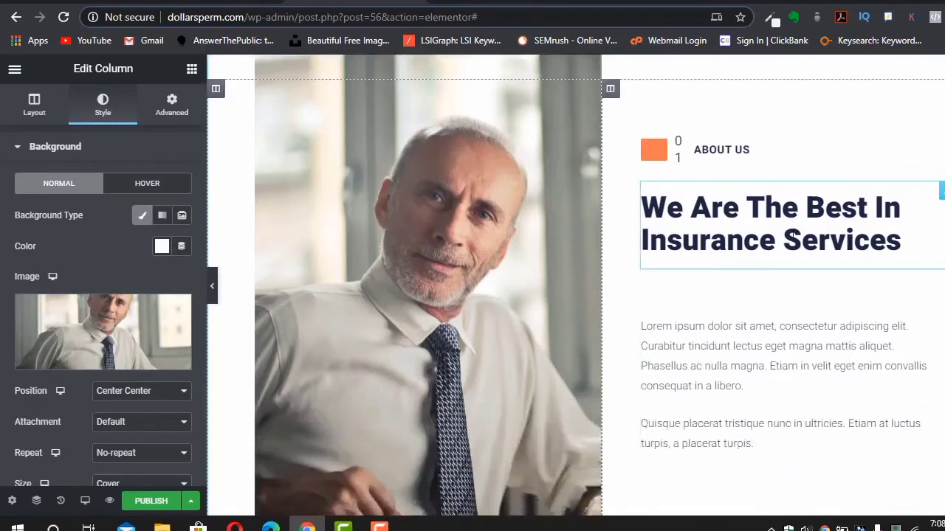
{"action": "left_click", "coordinate": [830, 219]}
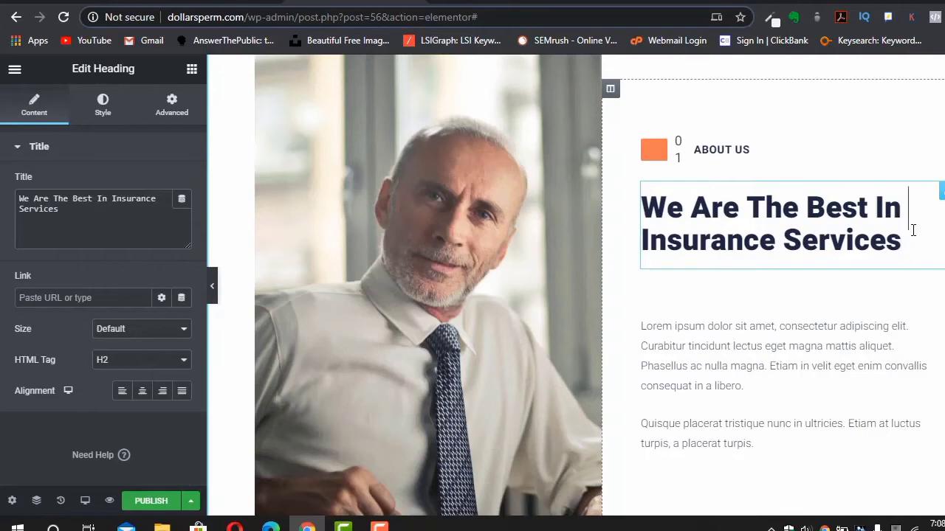
{"action": "key", "text": "ctrl+shift+Right"}
{"action": "key", "text": "ctrl+shift+Right"}
{"action": "key", "text": "BackSpace"}
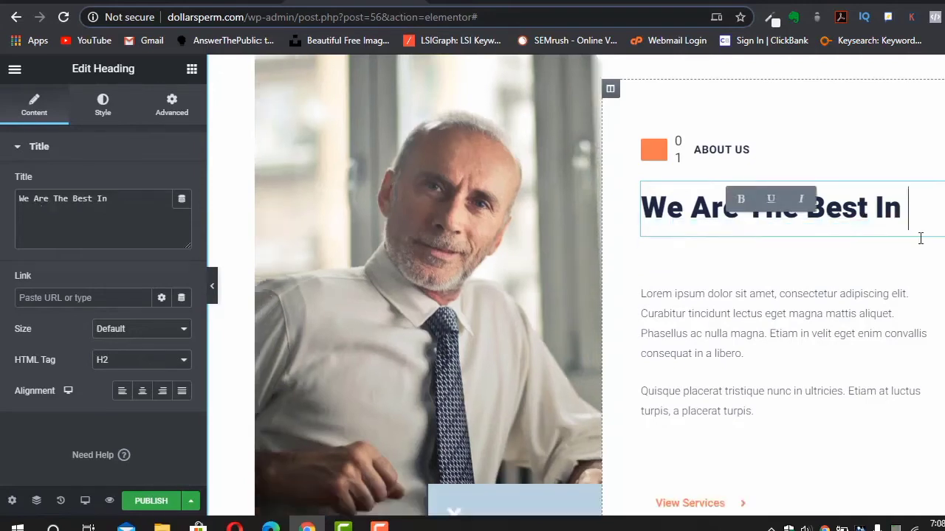
- Open the About Us paragraph for editing, and examine the View Services button's #services link
{"action": "left_click", "coordinate": [845, 305]}
{"action": "scroll", "coordinate": [844, 305], "scroll_direction": "down", "scroll_amount": 1}
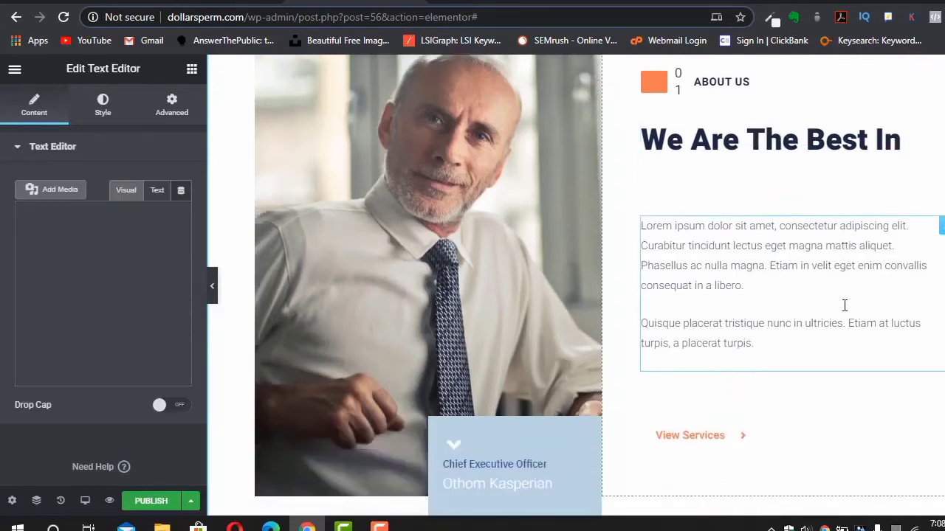
{"action": "scroll", "coordinate": [845, 305], "scroll_direction": "down", "scroll_amount": 2}
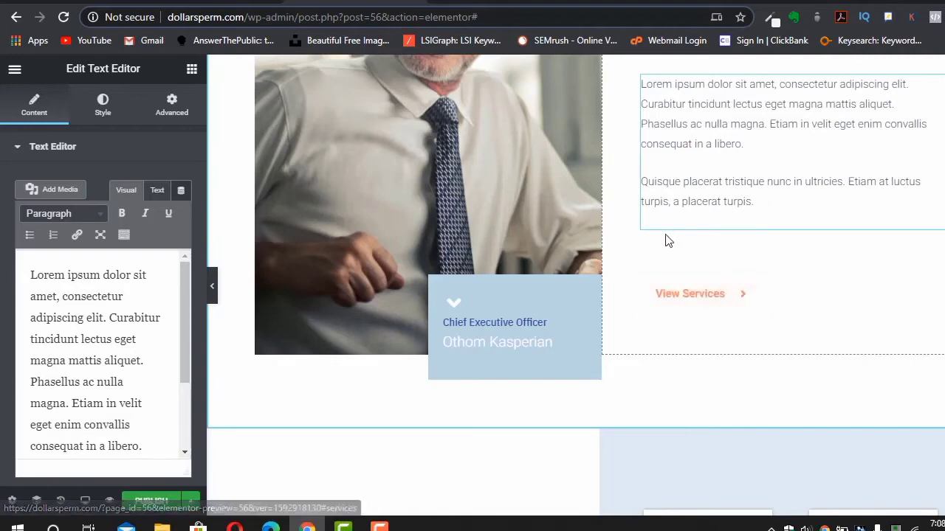
{"action": "left_click", "coordinate": [703, 292]}
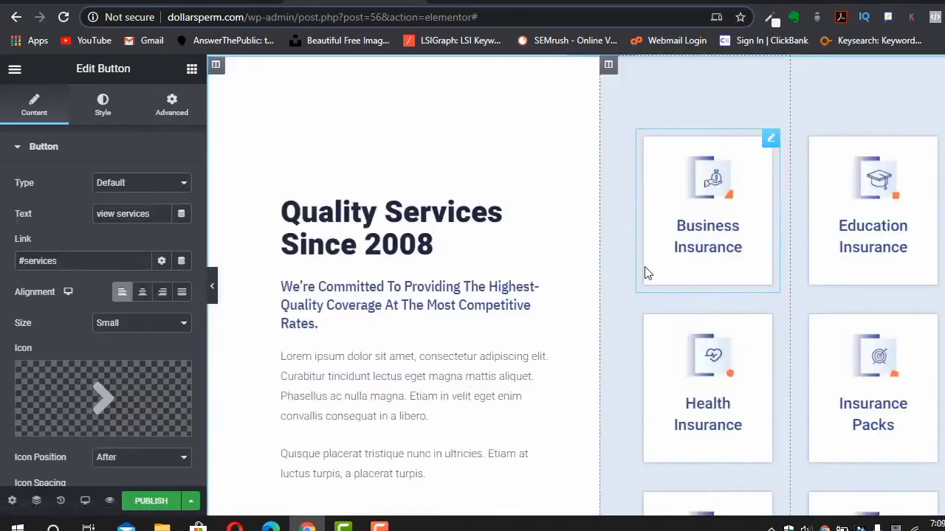
{"action": "scroll", "coordinate": [644, 269], "scroll_direction": "up", "scroll_amount": 5}
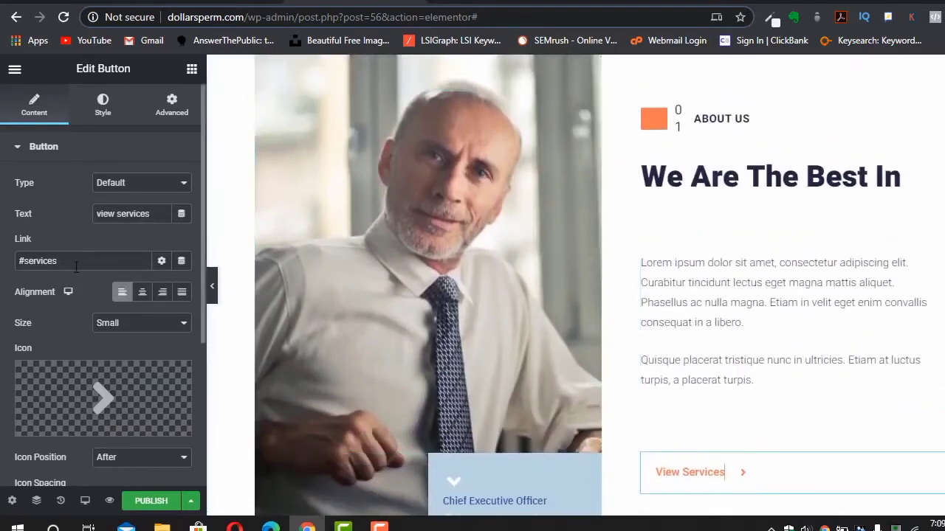
{"action": "left_click_drag", "start_coordinate": [87, 265], "coordinate": [2, 268]}
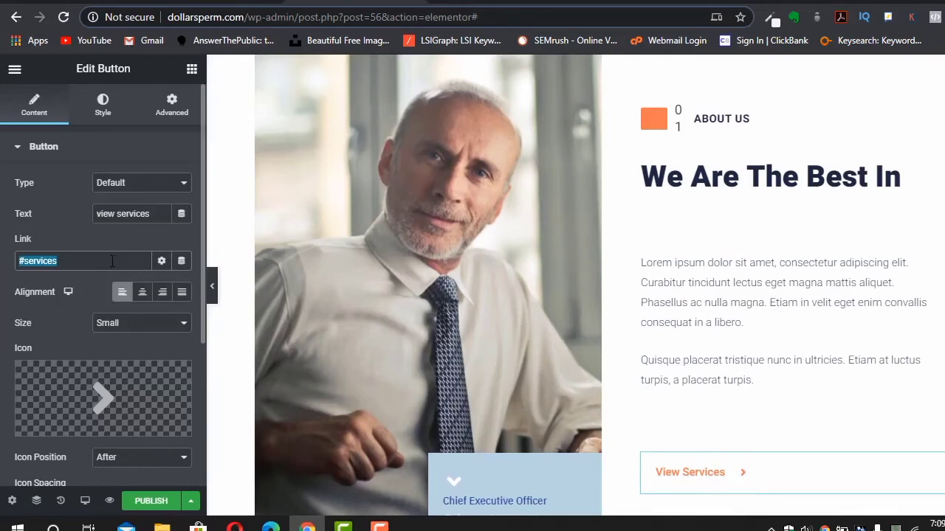
- Open the "Quality Services Since 2008" heading's settings and look through the sections around it
{"action": "scroll", "coordinate": [675, 342], "scroll_direction": "down", "scroll_amount": 5}
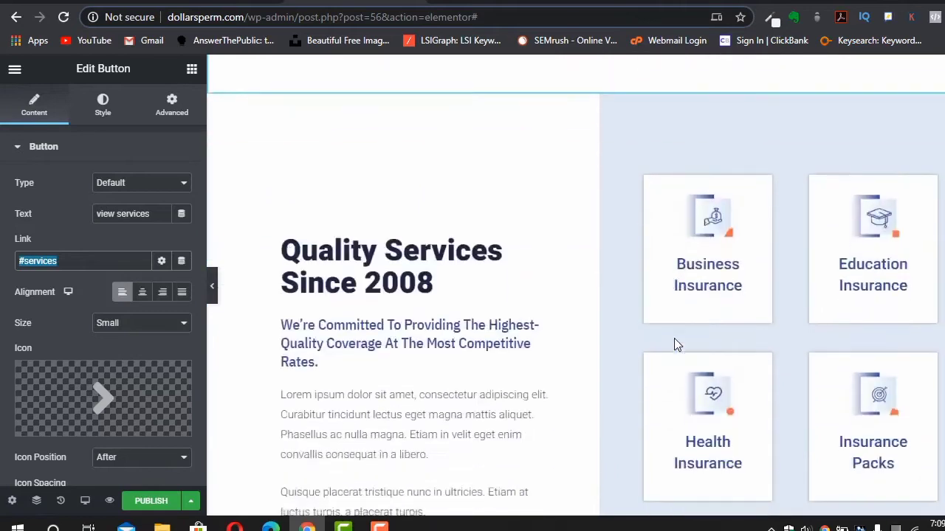
{"action": "left_click", "coordinate": [472, 284]}
{"action": "scroll", "coordinate": [471, 279], "scroll_direction": "down", "scroll_amount": 10}
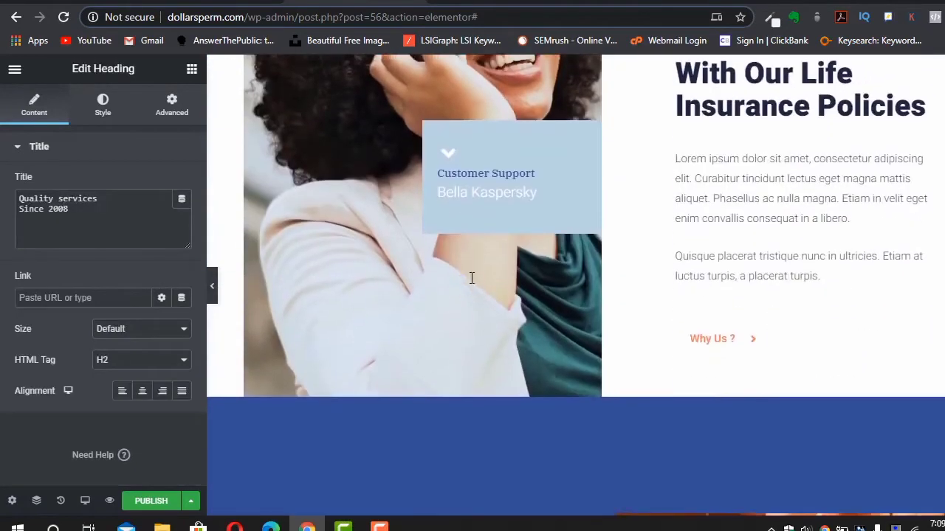
{"action": "scroll", "coordinate": [471, 279], "scroll_direction": "up", "scroll_amount": 5}
{"action": "scroll", "coordinate": [471, 278], "scroll_direction": "up", "scroll_amount": 7}
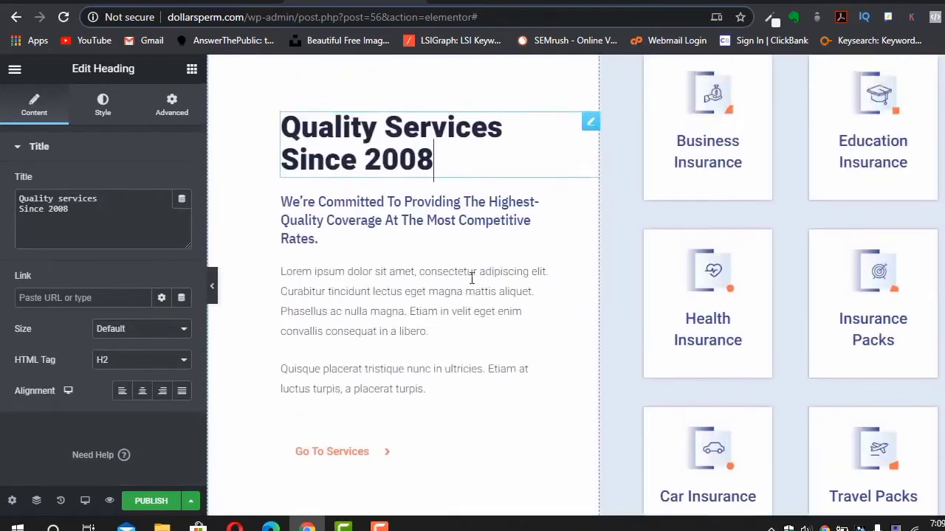
{"action": "scroll", "coordinate": [591, 280], "scroll_direction": "down", "scroll_amount": 12}
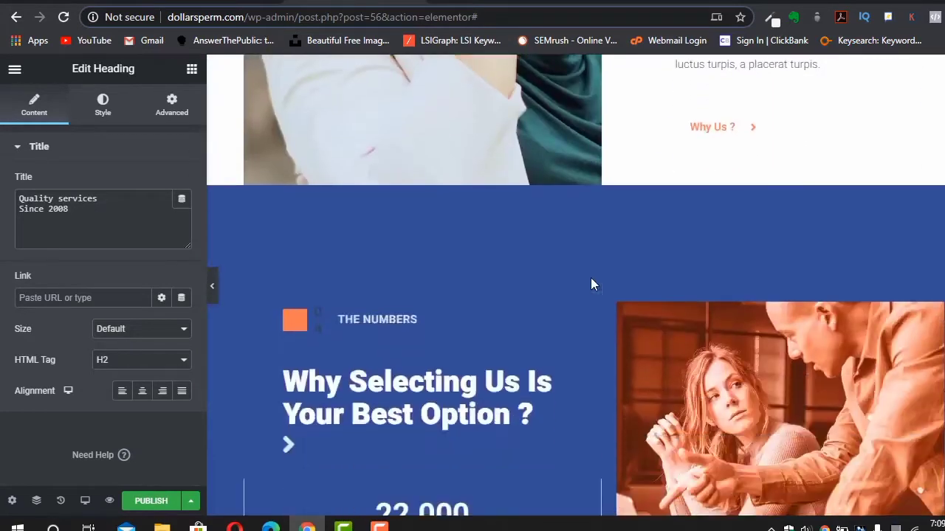
- Insert the free Services block with six icon boxes in a new section above The Numbers section
{"action": "mouse_move", "coordinate": [618, 184]}
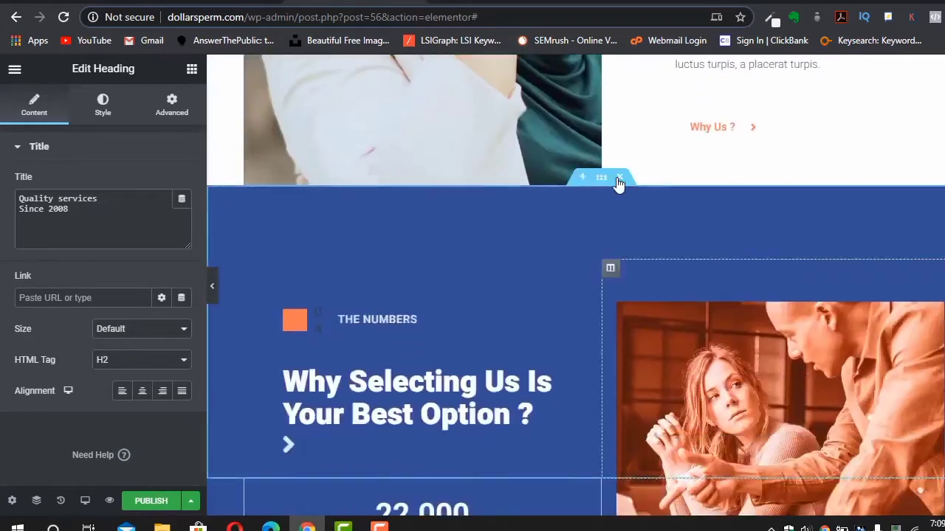
{"action": "left_click", "coordinate": [582, 180]}
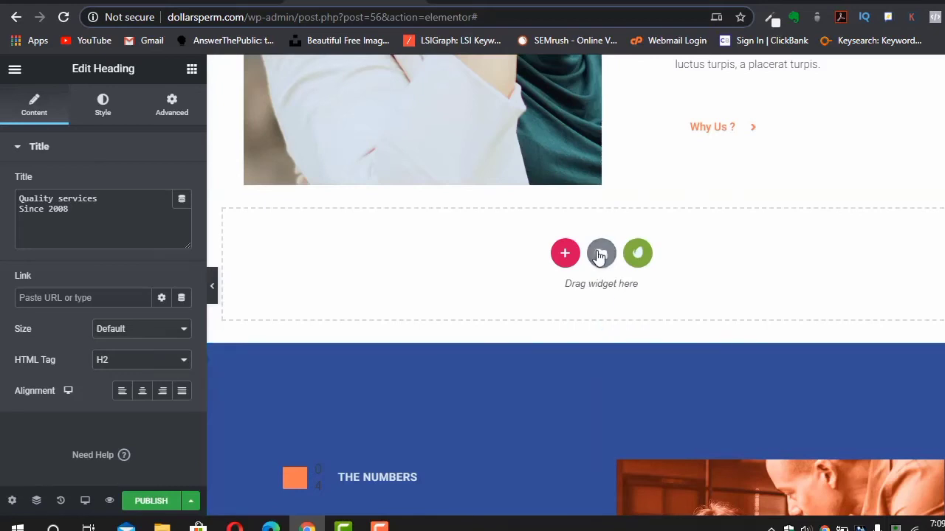
{"action": "mouse_move", "coordinate": [584, 346]}
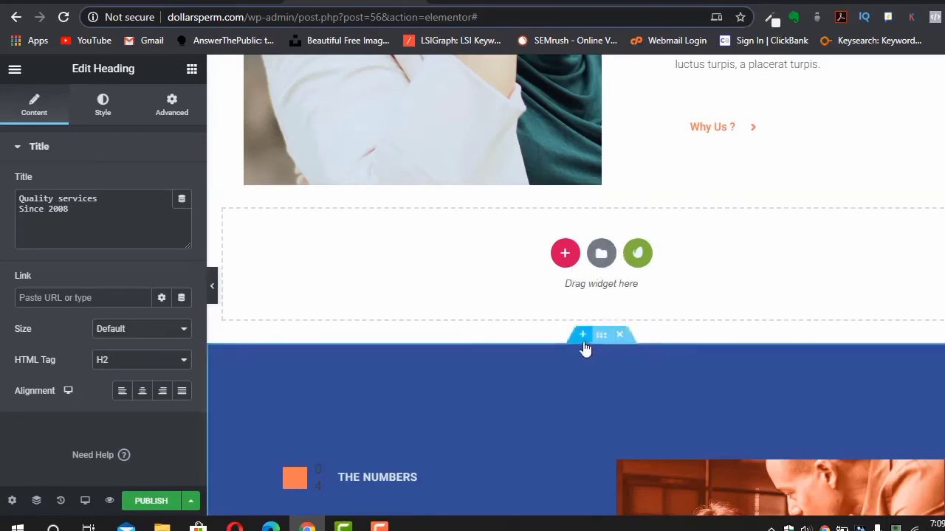
{"action": "left_click", "coordinate": [637, 253]}
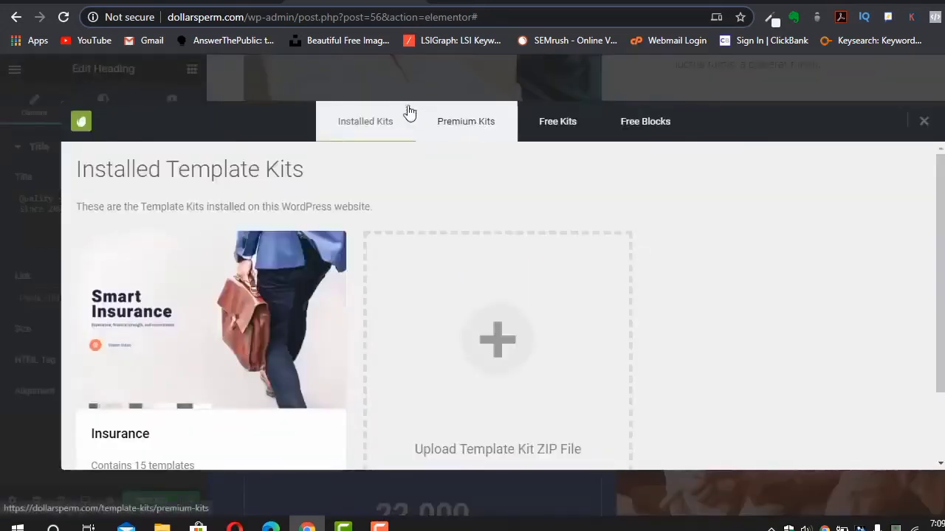
{"action": "left_click", "coordinate": [659, 124]}
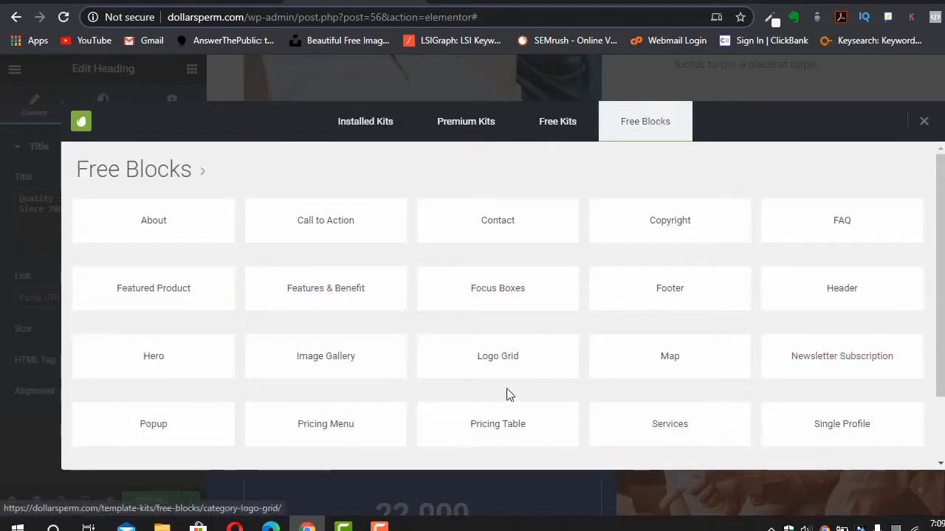
{"action": "scroll", "coordinate": [522, 428], "scroll_direction": "down", "scroll_amount": 2}
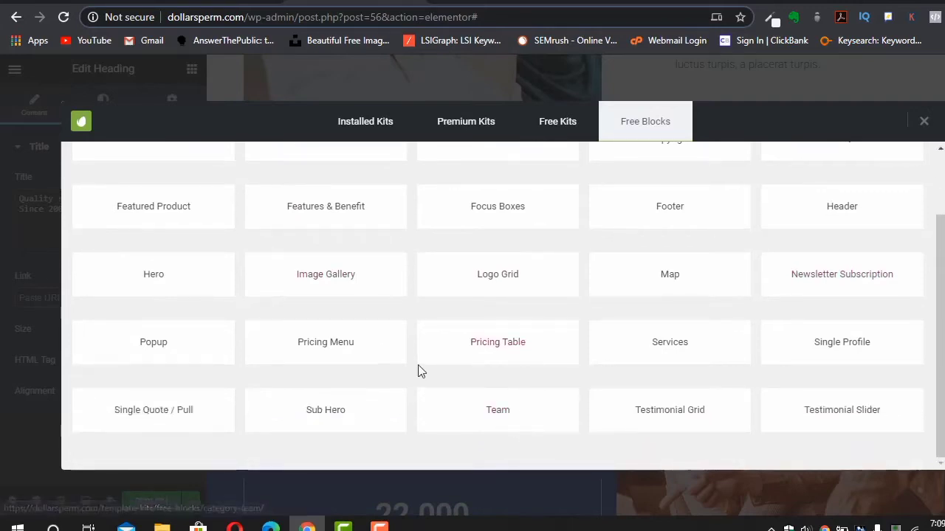
{"action": "left_click", "coordinate": [652, 350]}
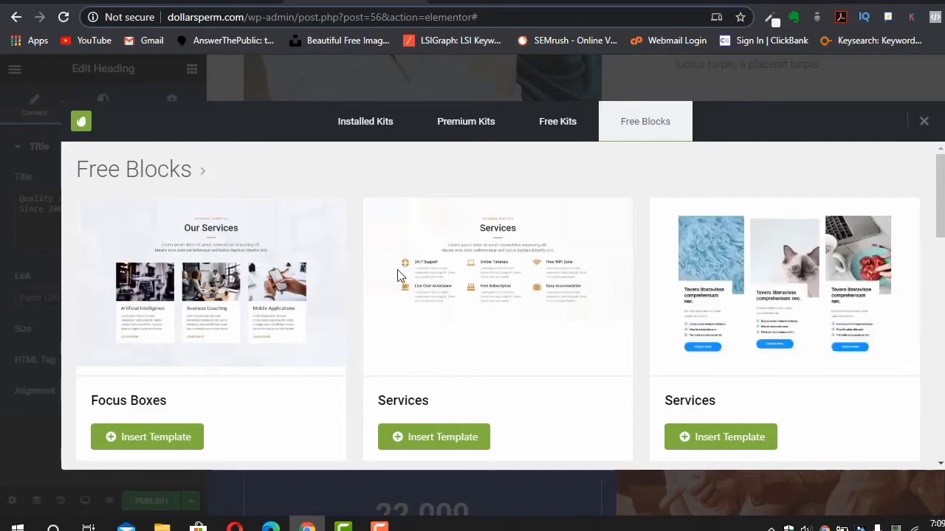
{"action": "scroll", "coordinate": [517, 303], "scroll_direction": "down", "scroll_amount": 1}
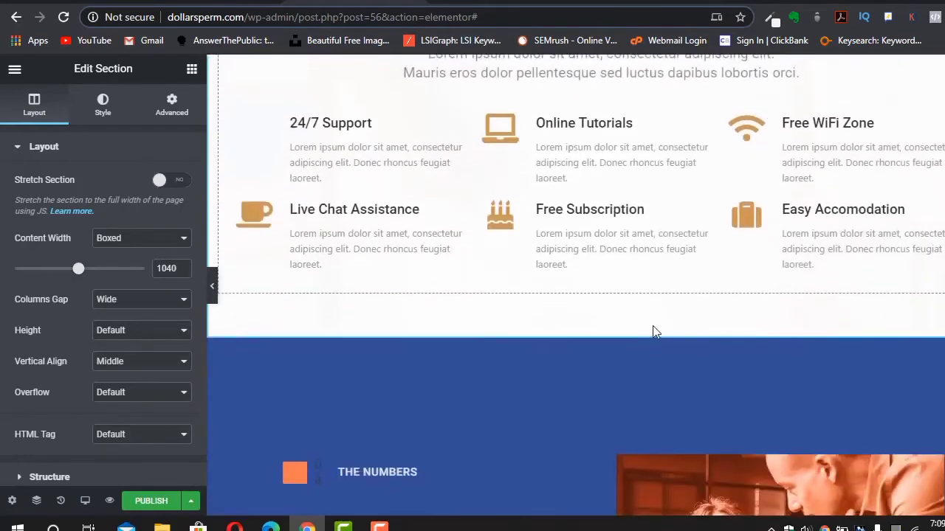
- Look at the 24/7 Support icon box's settings and its column's editing options, and open the Free Subscription icon box's settings
{"action": "right_click", "coordinate": [377, 148]}
{"action": "key", "text": "Escape"}
{"action": "left_click", "coordinate": [377, 148]}
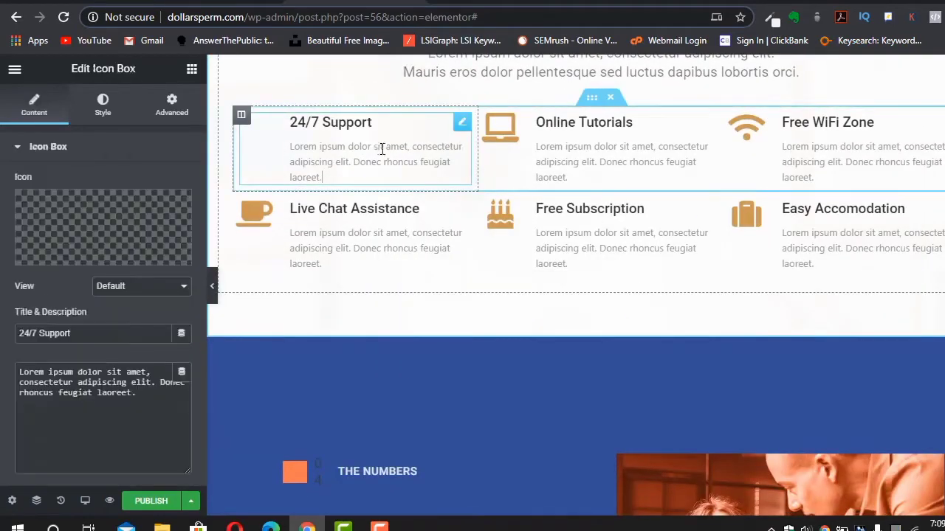
{"action": "right_click", "coordinate": [242, 116]}
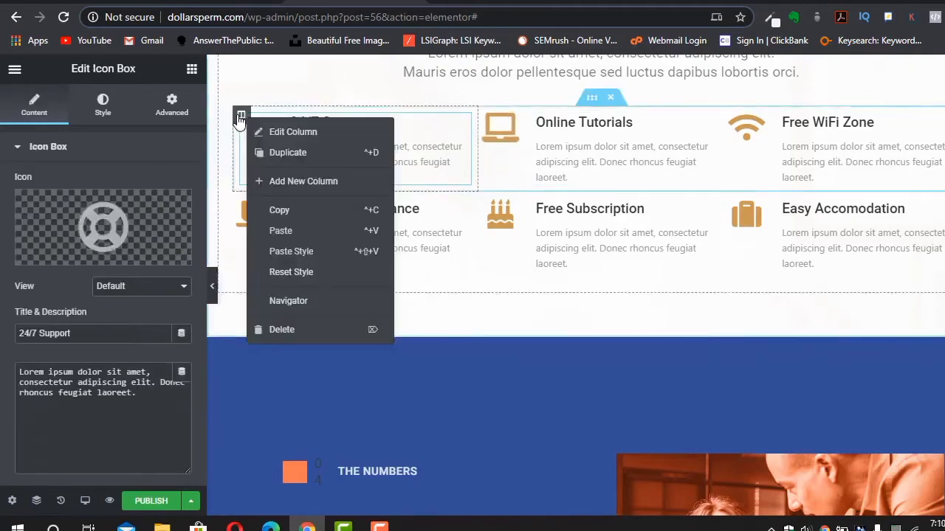
{"action": "left_click", "coordinate": [536, 212]}
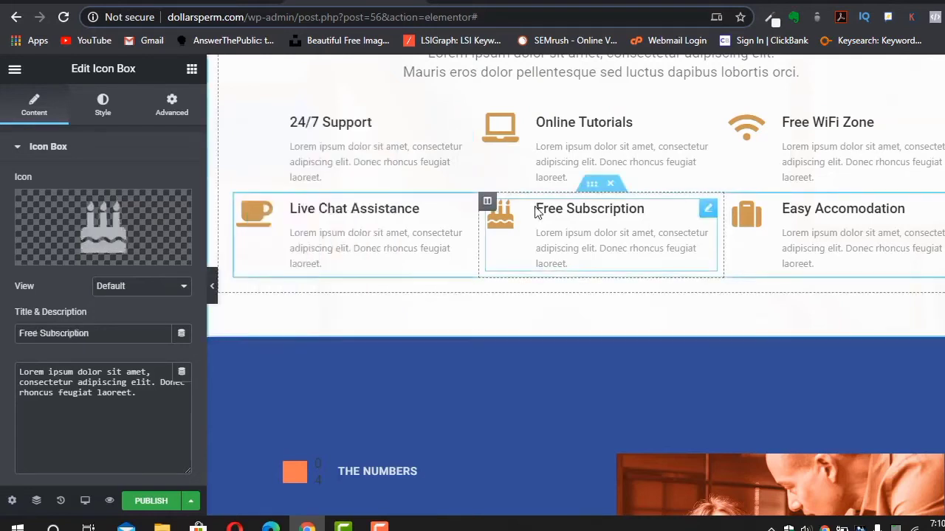
- Look at the Free Subscription icon box's editing options and place the text cursor in its title
{"action": "right_click", "coordinate": [536, 212]}
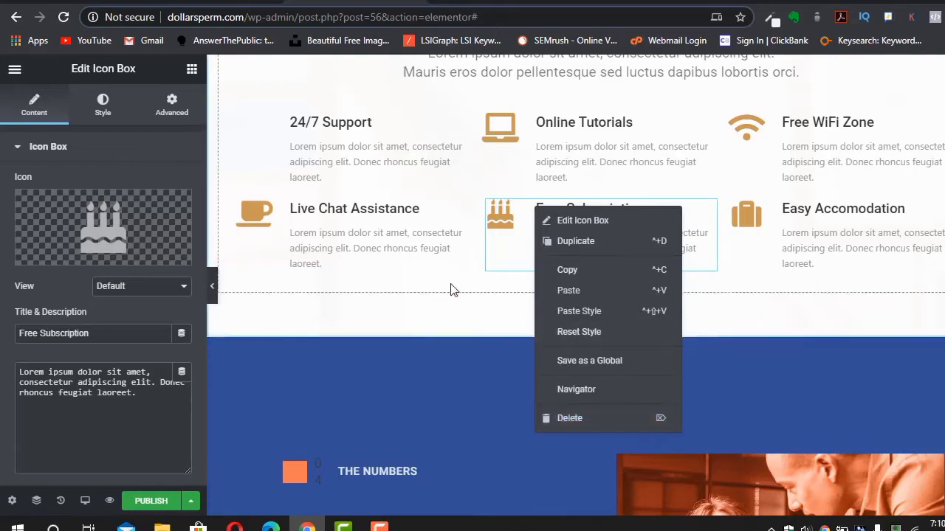
{"action": "left_click", "coordinate": [511, 255]}
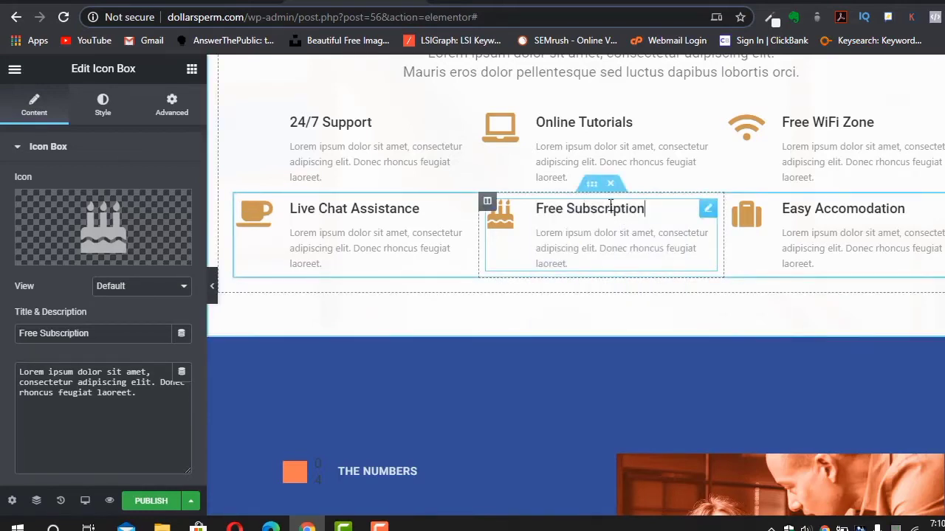
{"action": "mouse_move", "coordinate": [120, 212]}
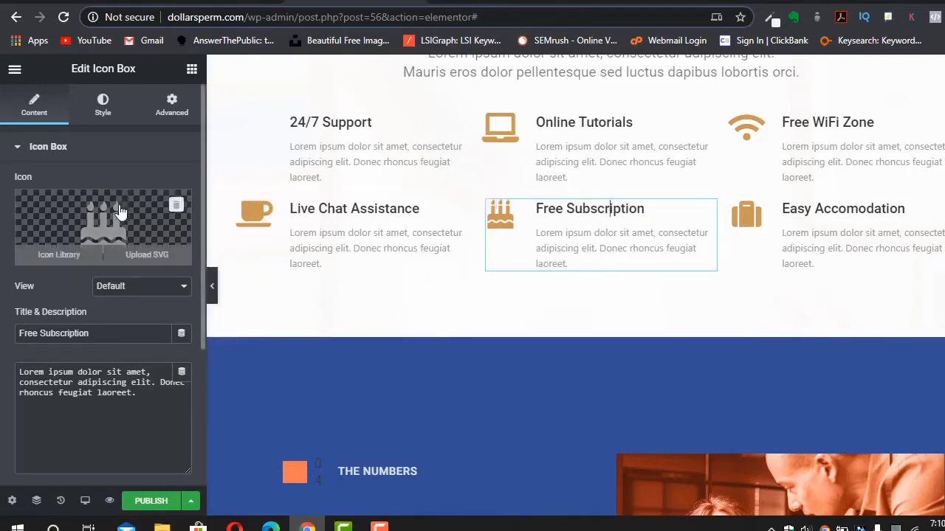
- Look through The Numbers section and its statistics, and open the settings of the spacer holding the photo beside Custom Services
{"action": "scroll", "coordinate": [755, 299], "scroll_direction": "down", "scroll_amount": 5}
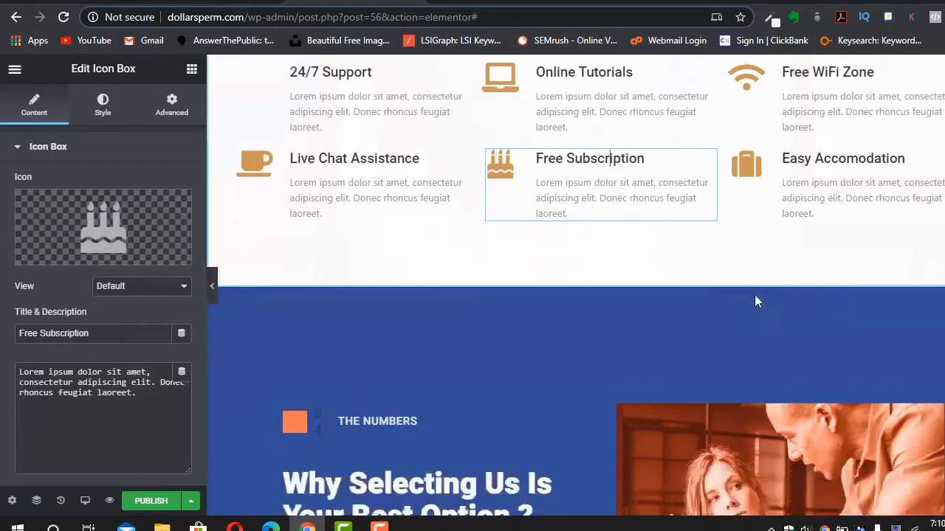
{"action": "scroll", "coordinate": [754, 295], "scroll_direction": "down", "scroll_amount": 2}
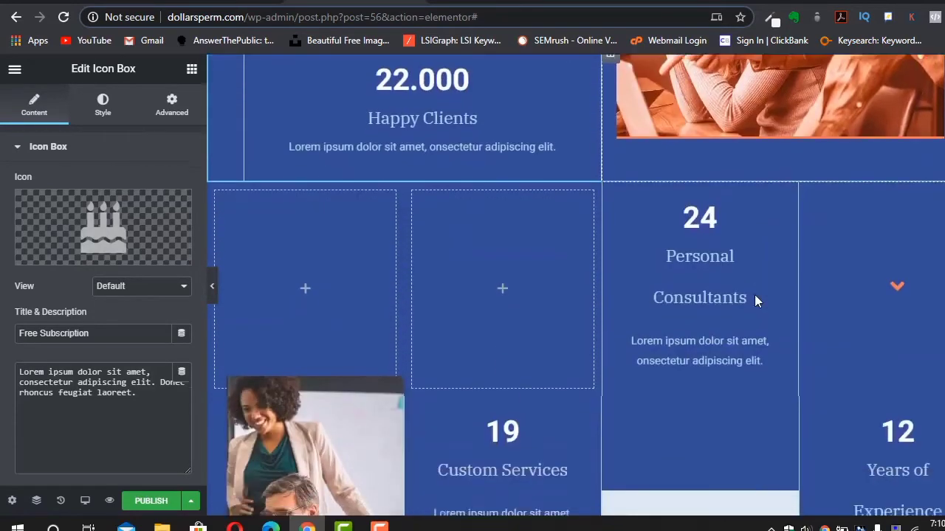
{"action": "scroll", "coordinate": [929, 290], "scroll_direction": "down", "scroll_amount": 5}
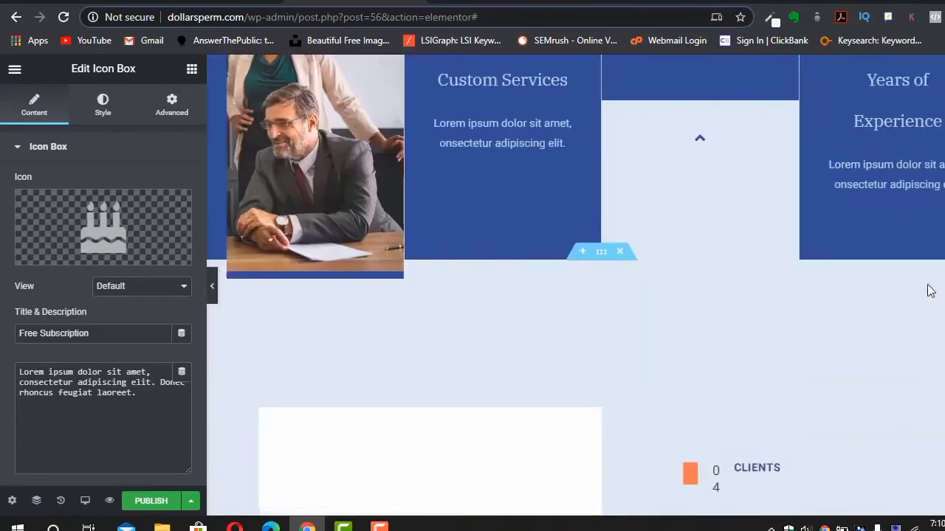
{"action": "scroll", "coordinate": [573, 205], "scroll_direction": "up", "scroll_amount": 1}
{"action": "left_click", "coordinate": [335, 192]}
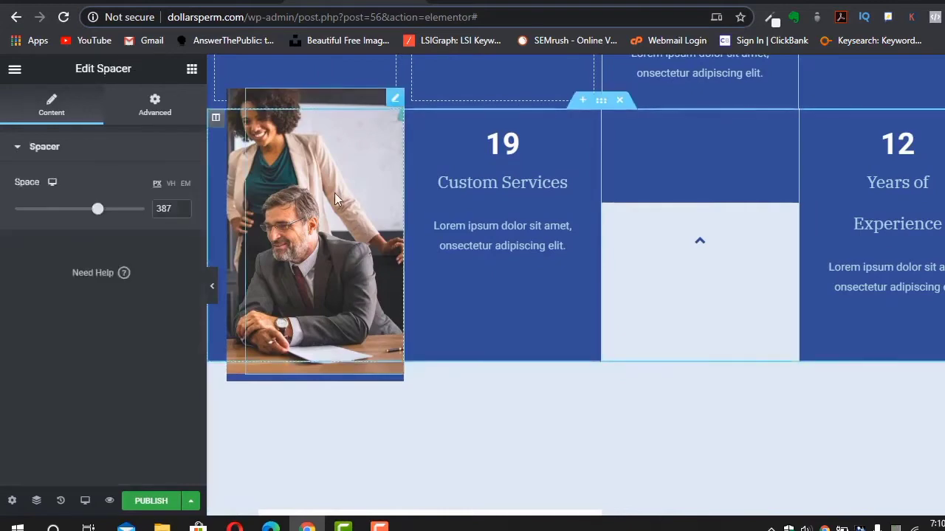
{"action": "scroll", "coordinate": [711, 222], "scroll_direction": "up", "scroll_amount": 4}
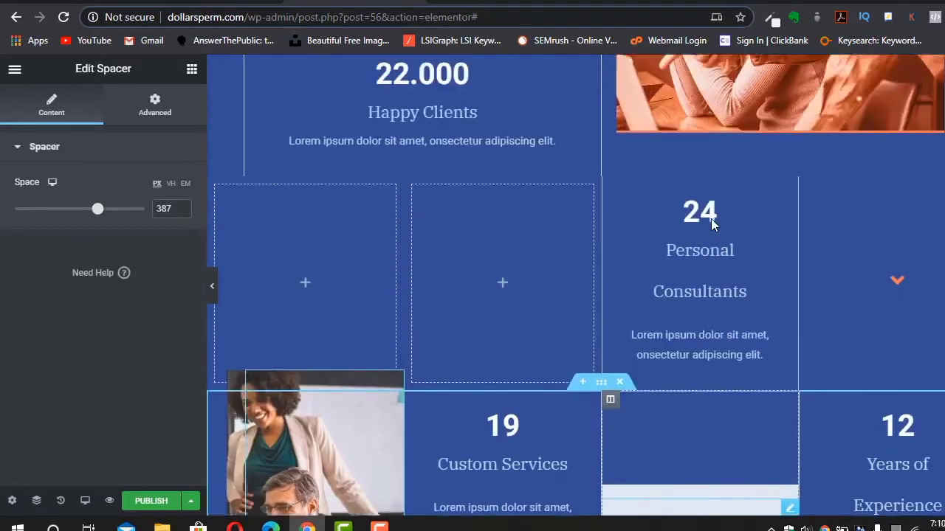
{"action": "scroll", "coordinate": [711, 219], "scroll_direction": "down", "scroll_amount": 4}
{"action": "scroll", "coordinate": [711, 221], "scroll_direction": "up", "scroll_amount": 9}
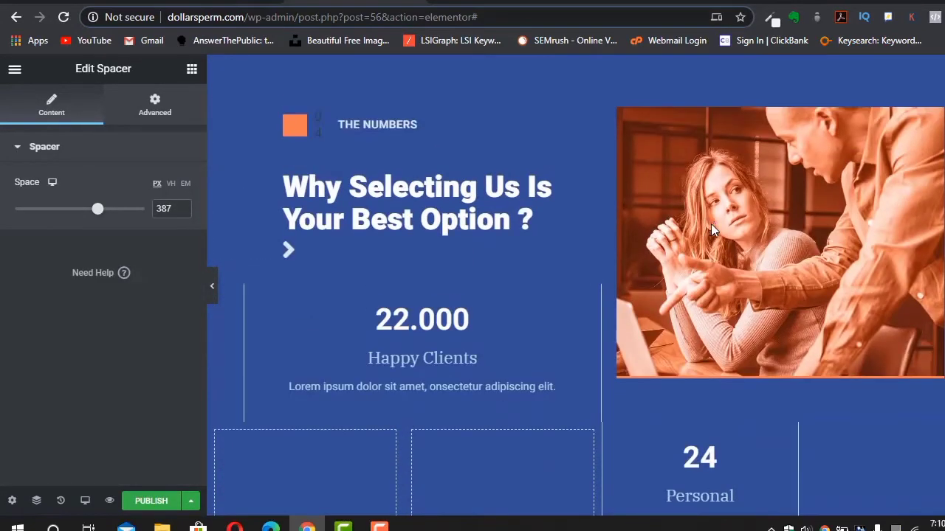
{"action": "scroll", "coordinate": [711, 251], "scroll_direction": "up", "scroll_amount": 1}
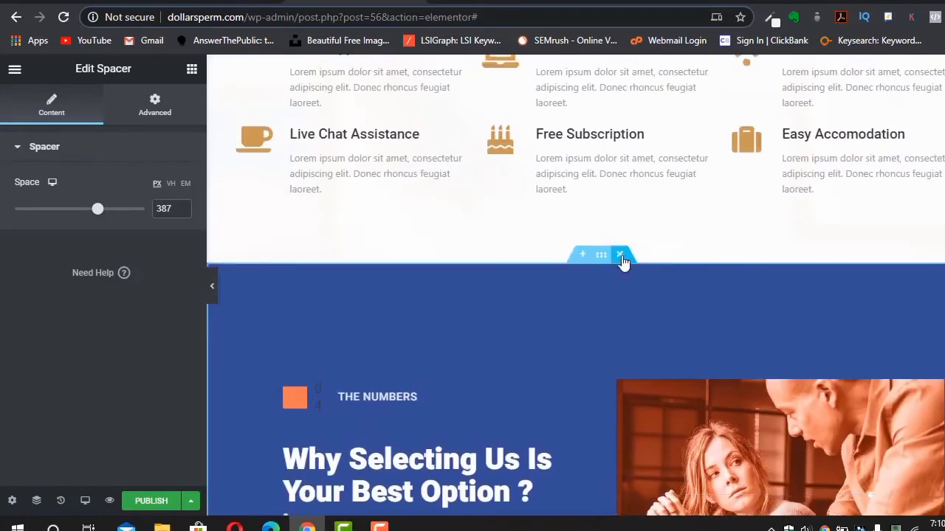
- Delete the four stacked sections of The Numbers block, from the "Why Selecting Us Is Your Best Option ?" heading through the Custom Services row
{"action": "left_click", "coordinate": [621, 256]}
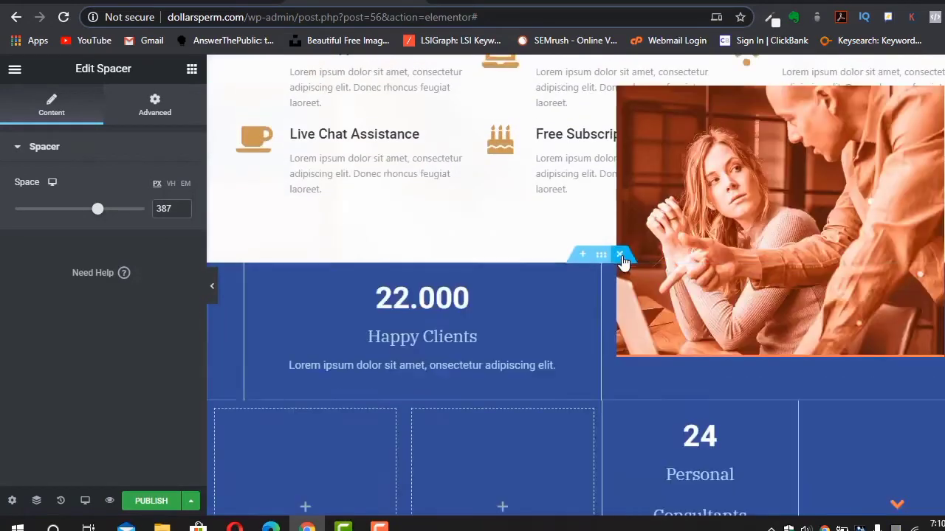
{"action": "left_click", "coordinate": [629, 256]}
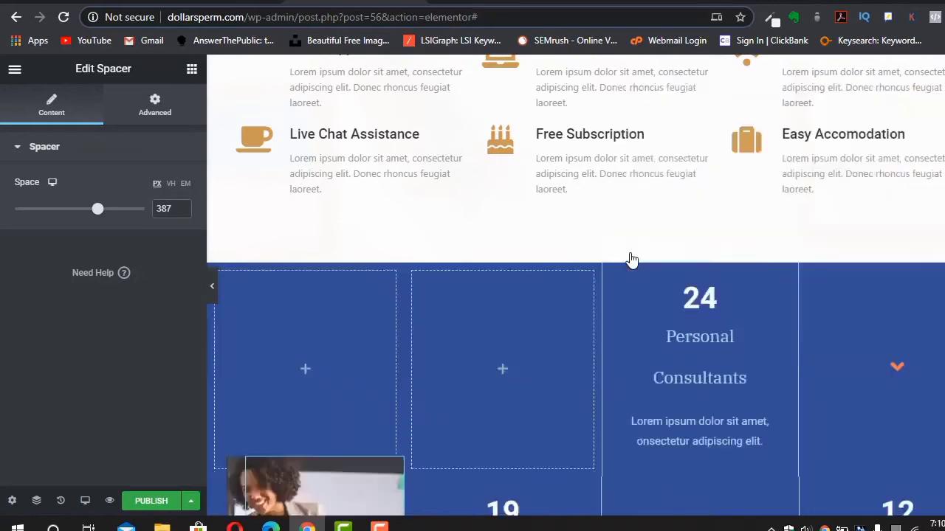
{"action": "mouse_move", "coordinate": [601, 272]}
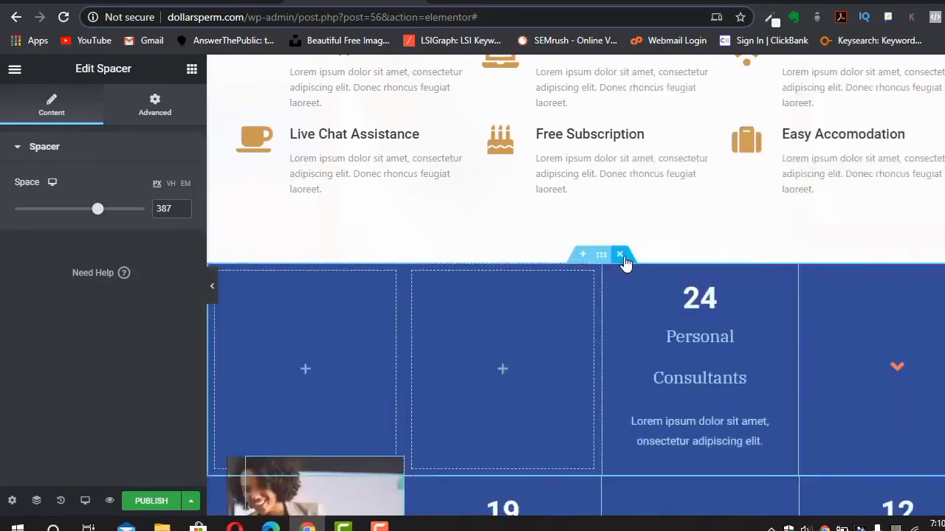
{"action": "left_click", "coordinate": [622, 256]}
{"action": "mouse_move", "coordinate": [639, 310]}
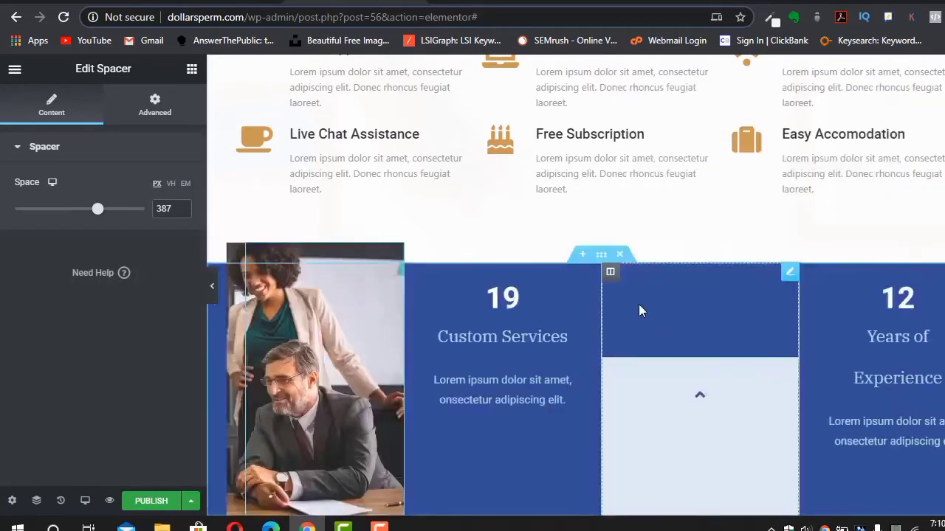
{"action": "left_click", "coordinate": [621, 256]}
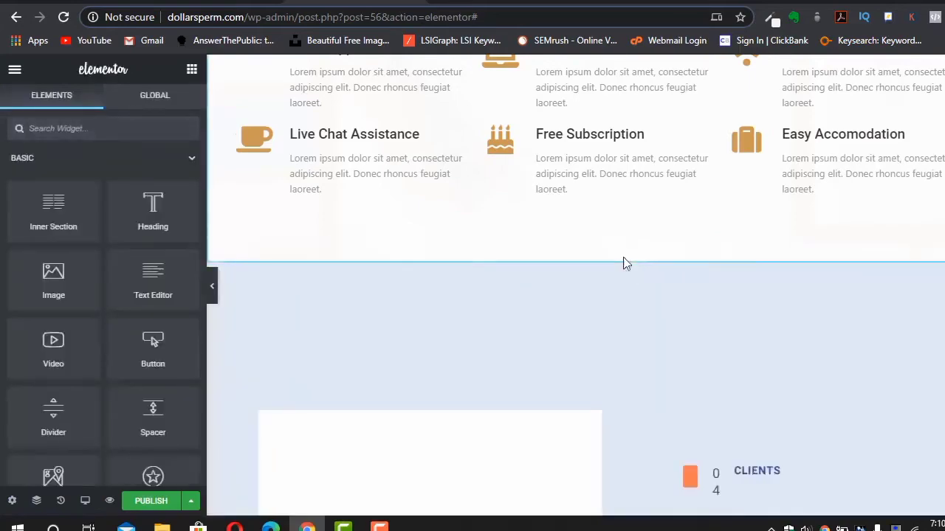
- Review the rest of the page, including the FAQ, testimonials and services sections, with the editing panel hidden
{"action": "scroll", "coordinate": [624, 263], "scroll_direction": "down", "scroll_amount": 8}
{"action": "scroll", "coordinate": [623, 263], "scroll_direction": "down", "scroll_amount": 10}
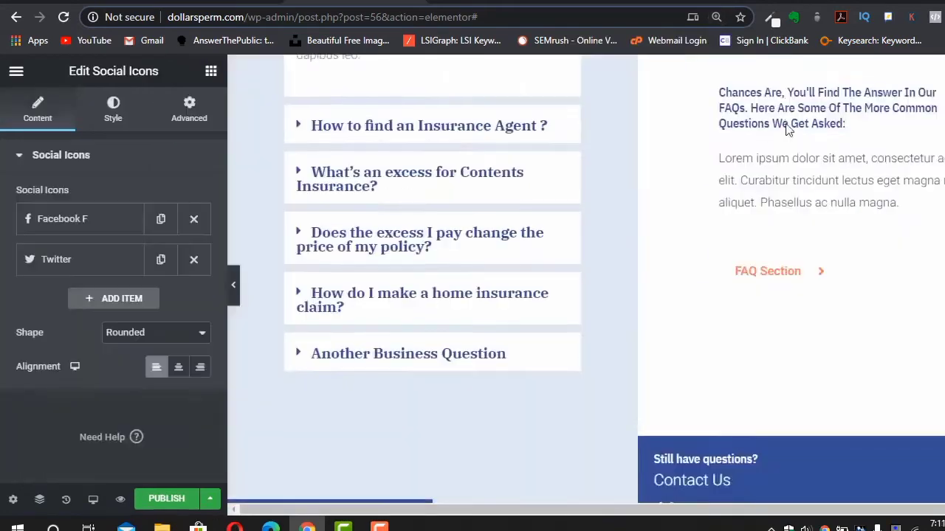
{"action": "scroll", "coordinate": [787, 124], "scroll_direction": "up", "scroll_amount": 2}
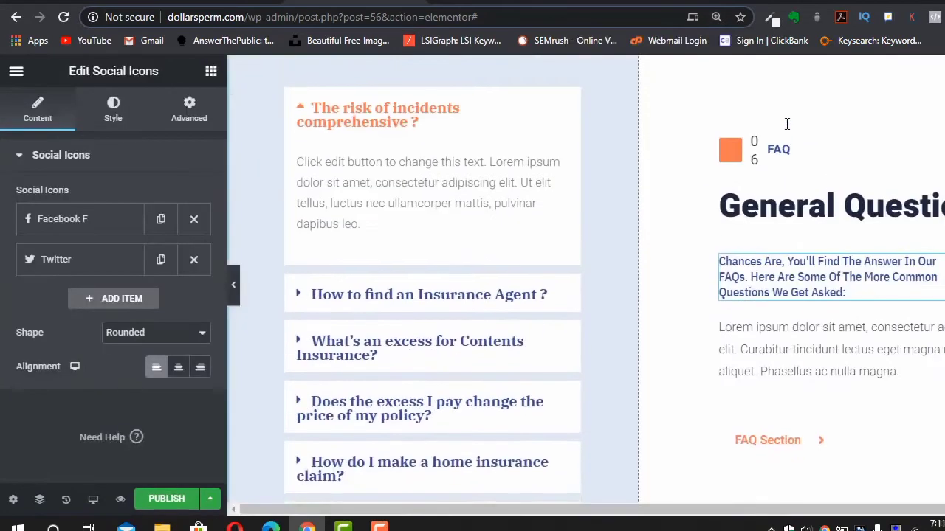
{"action": "scroll", "coordinate": [787, 123], "scroll_direction": "up", "scroll_amount": 2}
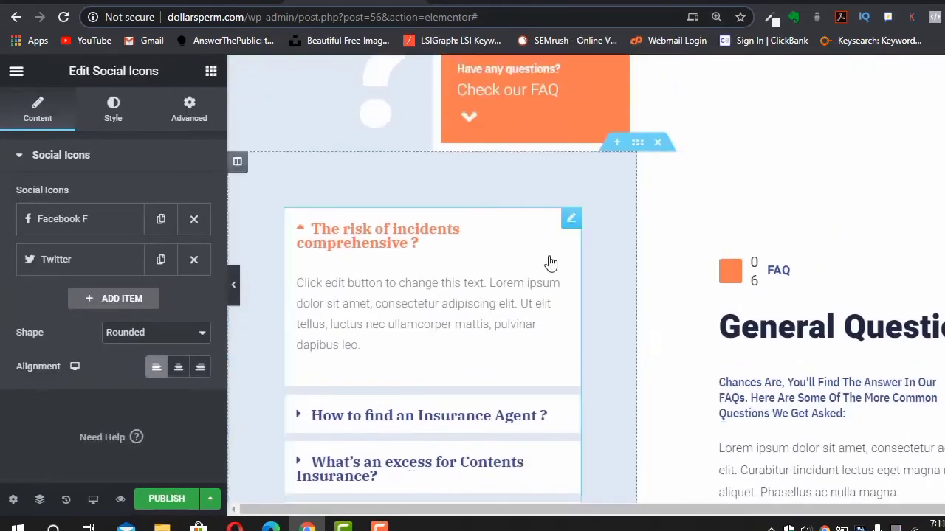
{"action": "left_click", "coordinate": [236, 285]}
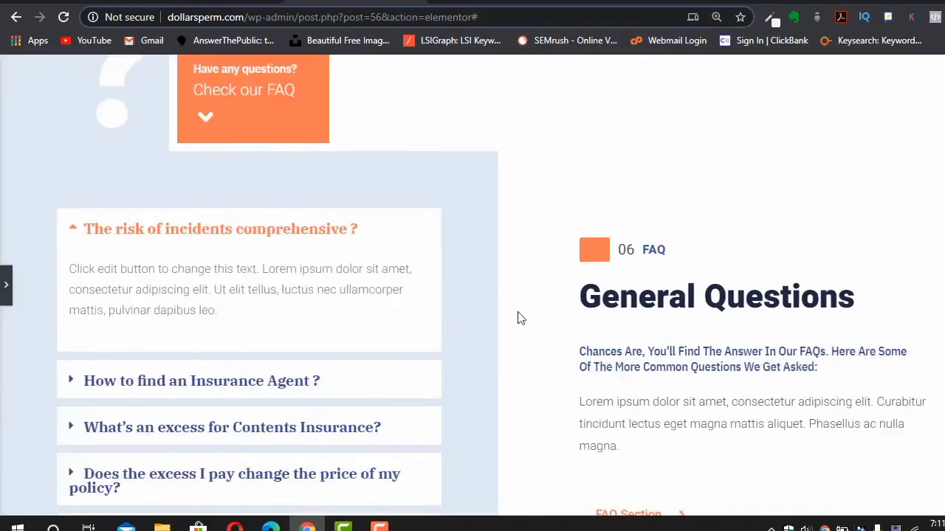
{"action": "scroll", "coordinate": [520, 317], "scroll_direction": "down", "scroll_amount": 10}
{"action": "scroll", "coordinate": [521, 319], "scroll_direction": "up", "scroll_amount": 4}
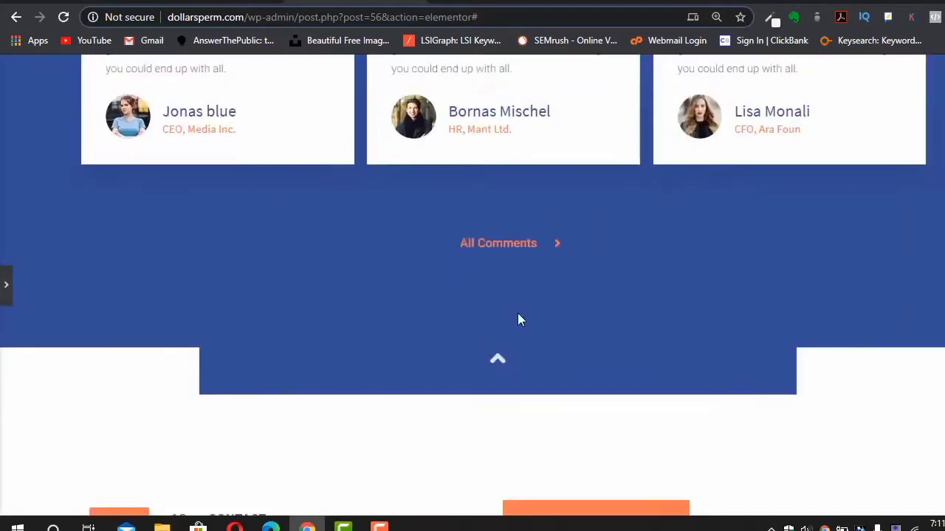
{"action": "scroll", "coordinate": [519, 319], "scroll_direction": "down", "scroll_amount": 5}
{"action": "scroll", "coordinate": [518, 319], "scroll_direction": "up", "scroll_amount": 9}
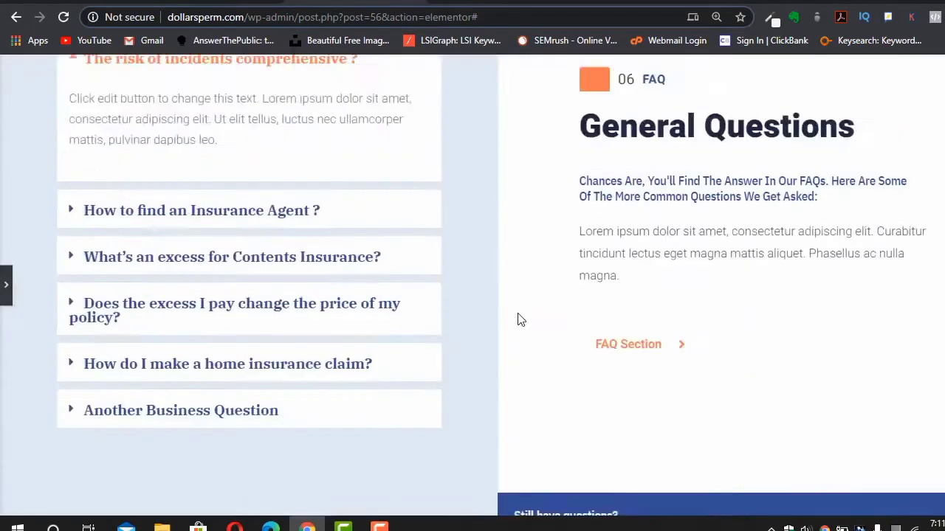
{"action": "scroll", "coordinate": [519, 319], "scroll_direction": "up", "scroll_amount": 10}
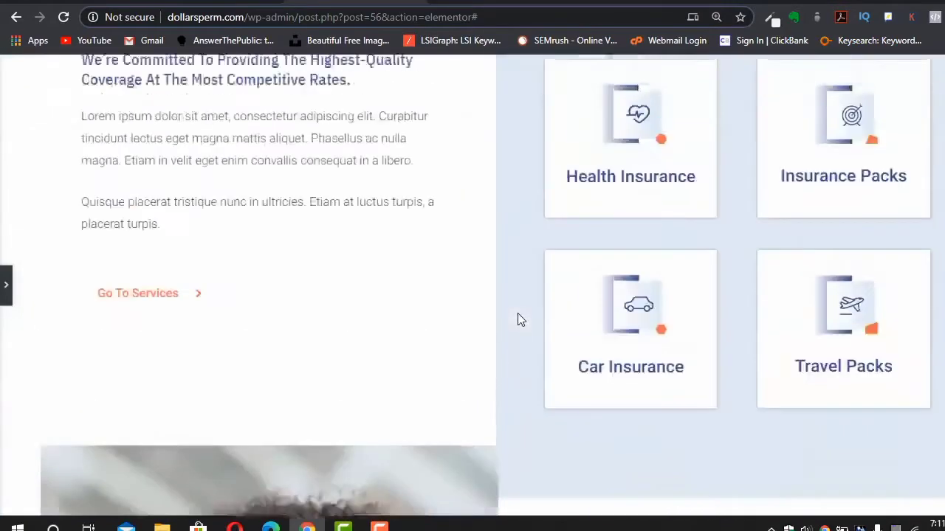
{"action": "scroll", "coordinate": [518, 319], "scroll_direction": "up", "scroll_amount": 10}
{"action": "scroll", "coordinate": [517, 316], "scroll_direction": "down", "scroll_amount": 6}
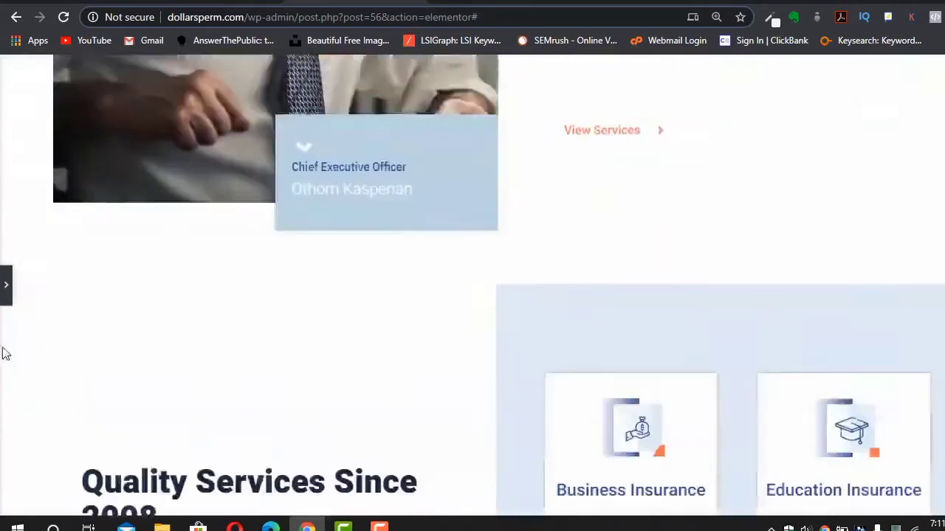
- Bring back the editing panel, publish the Home page, and look over its hero and About Us sections
{"action": "left_click", "coordinate": [5, 293]}
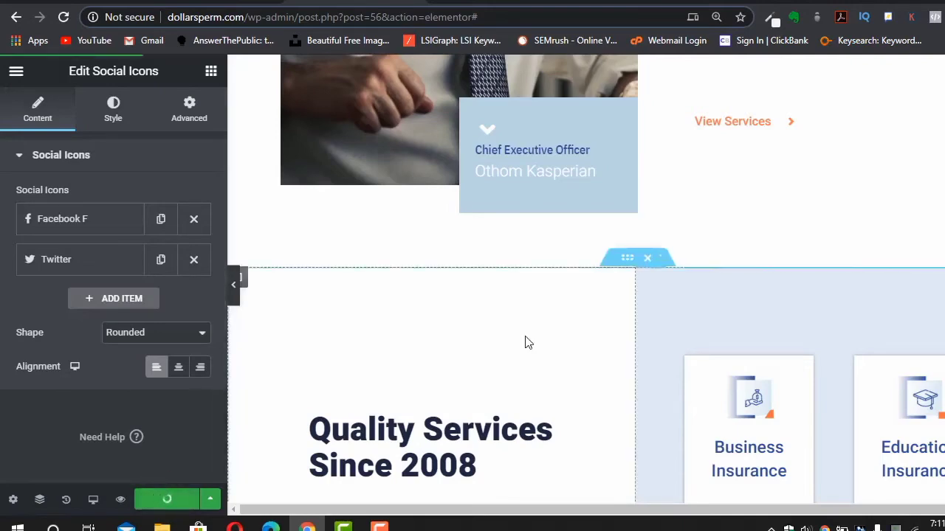
{"action": "scroll", "coordinate": [788, 303], "scroll_direction": "up", "scroll_amount": 10}
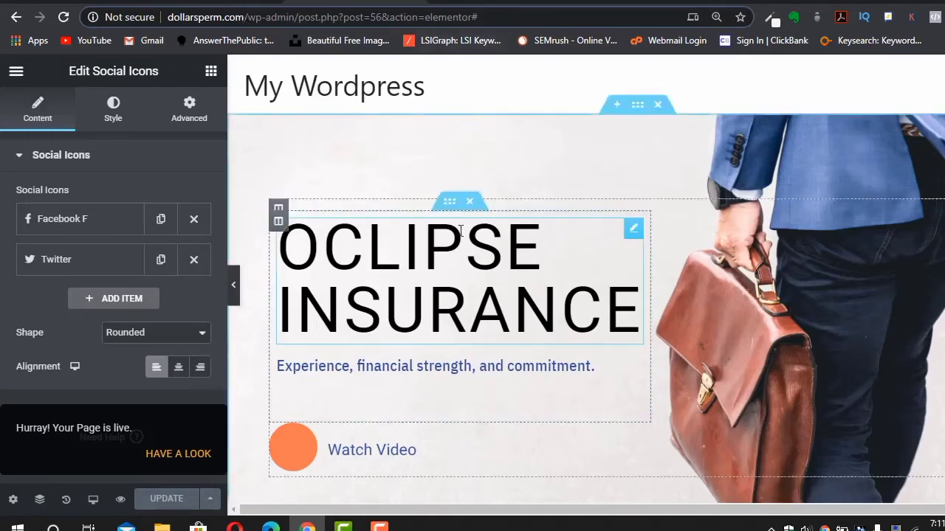
{"action": "scroll", "coordinate": [330, 69], "scroll_direction": "down", "scroll_amount": 2}
{"action": "scroll", "coordinate": [330, 74], "scroll_direction": "down", "scroll_amount": 5}
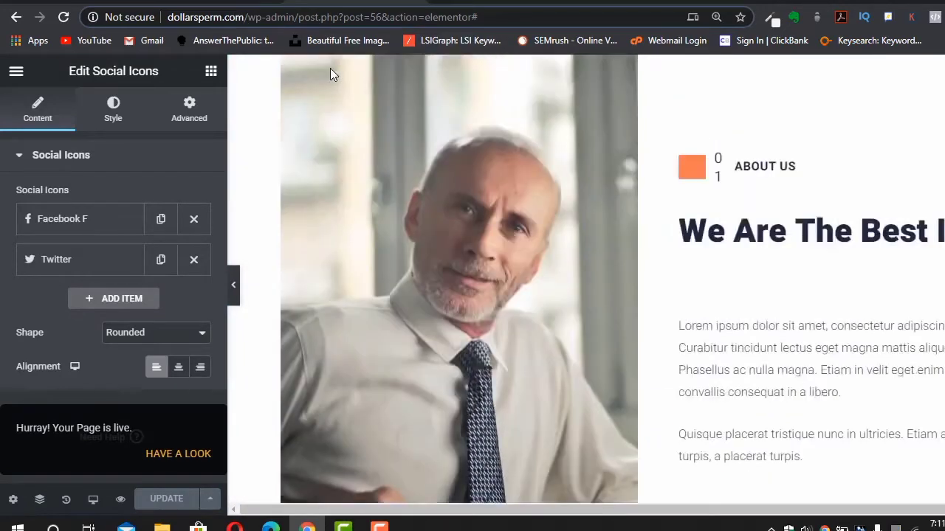
{"action": "scroll", "coordinate": [330, 74], "scroll_direction": "up", "scroll_amount": 8}
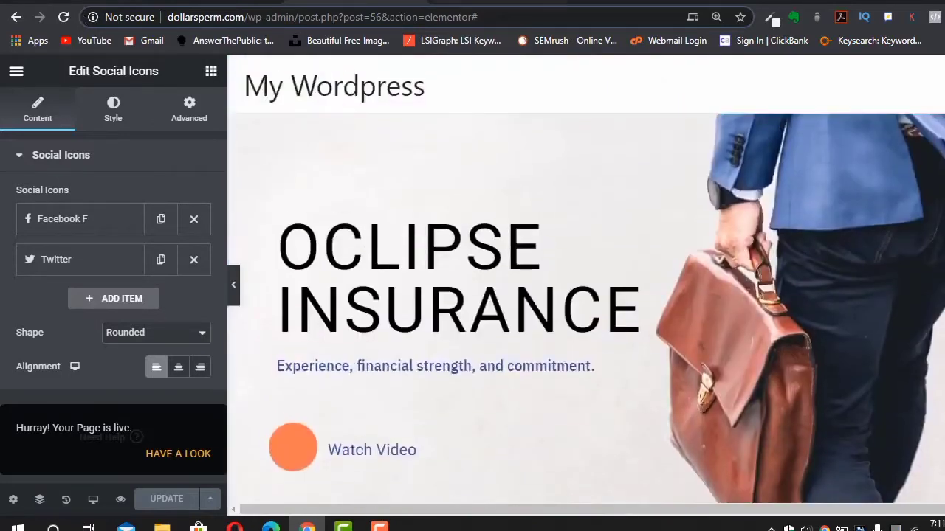
- Go to the WordPress dashboard at dollarsperm.com/wp-admin/
{"action": "left_click", "coordinate": [278, 23]}
{"action": "left_click", "coordinate": [294, 23]}
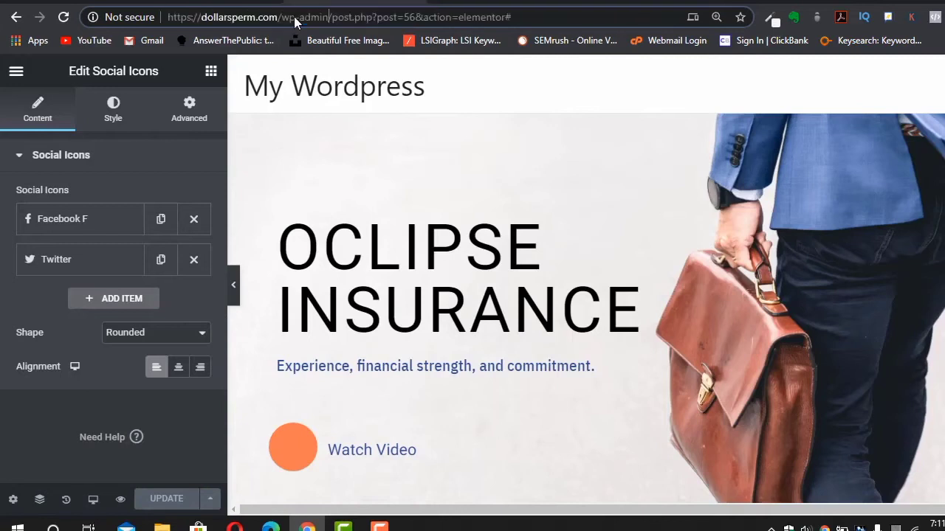
{"action": "key", "text": "shift+End"}
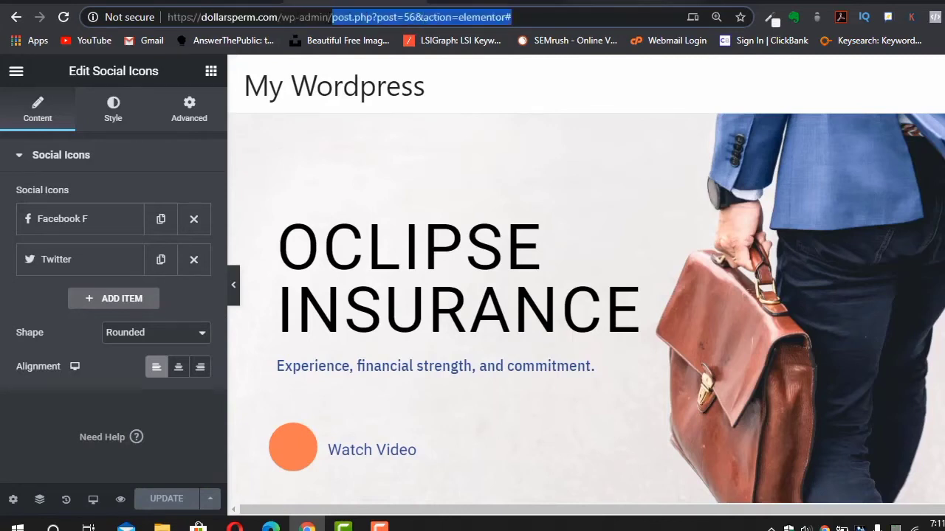
{"action": "key", "text": "BackSpace"}
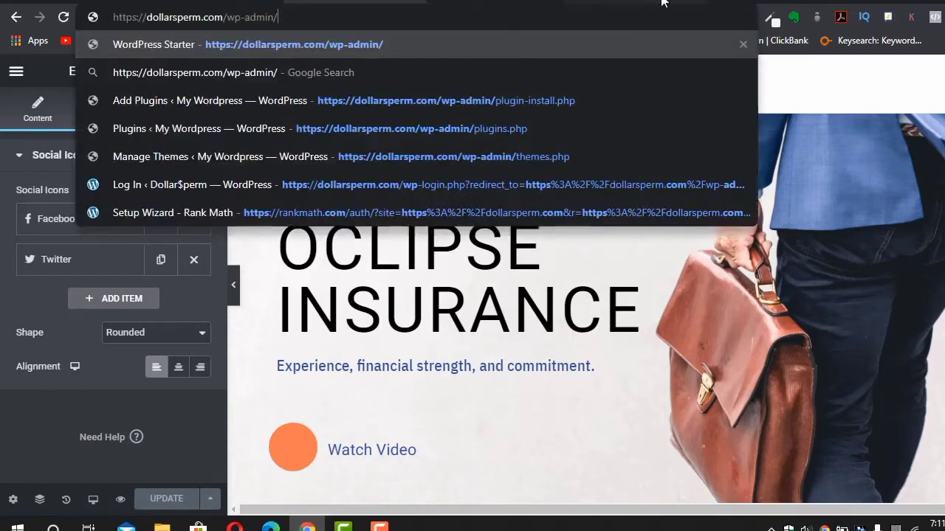
{"action": "key", "text": "Return"}
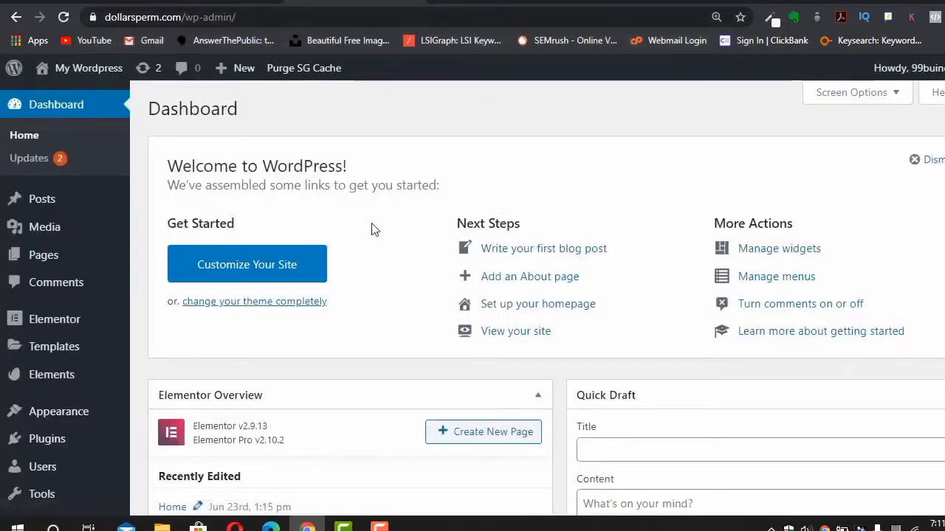
- Open the list of all pages and move the Privacy Policy and Sample Page to the trash
{"action": "mouse_move", "coordinate": [46, 262]}
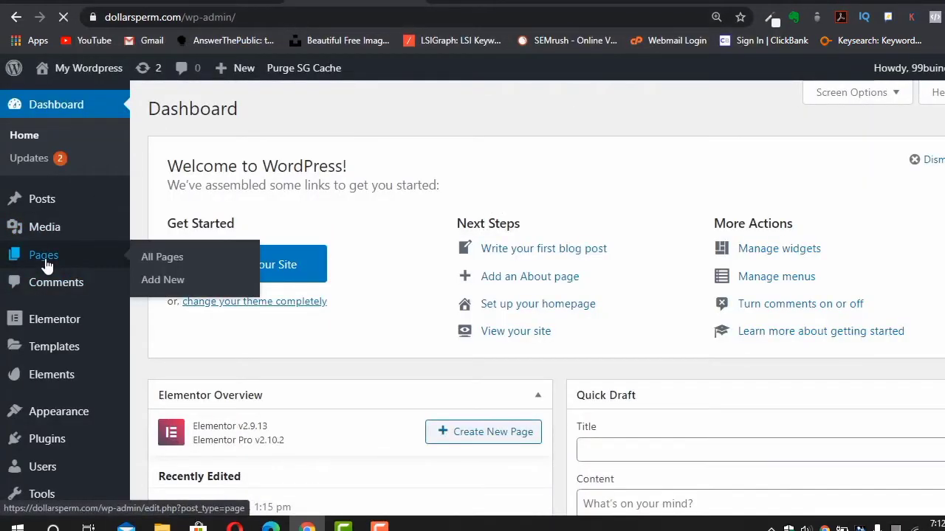
{"action": "left_click", "coordinate": [164, 258]}
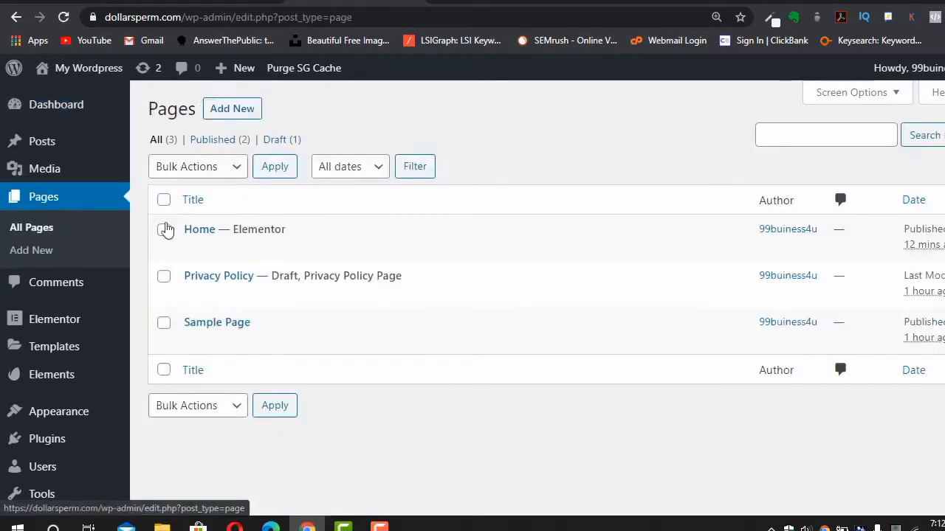
{"action": "left_click", "coordinate": [164, 277]}
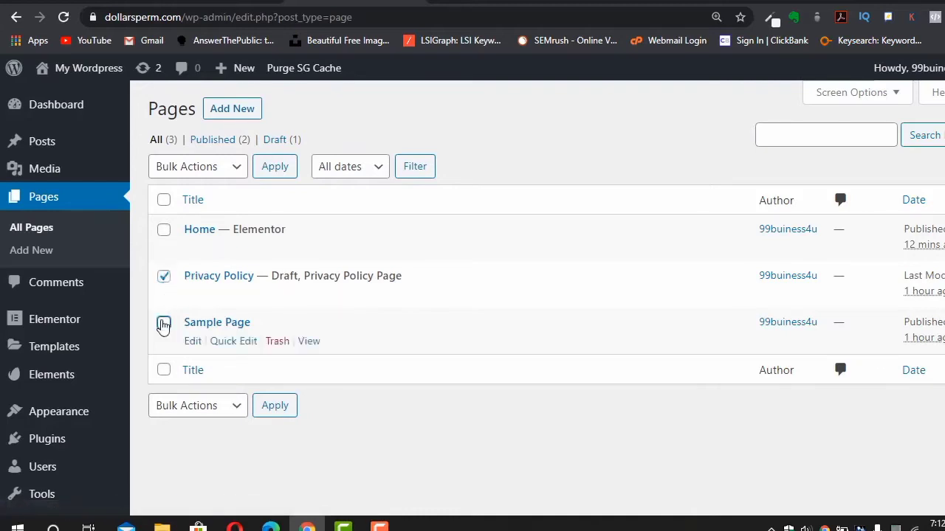
{"action": "left_click", "coordinate": [214, 171]}
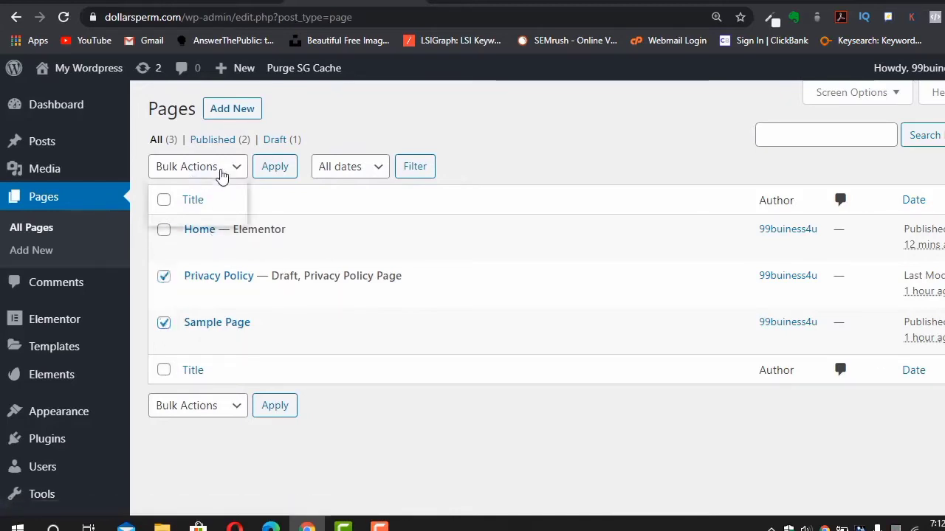
{"action": "left_click", "coordinate": [196, 218]}
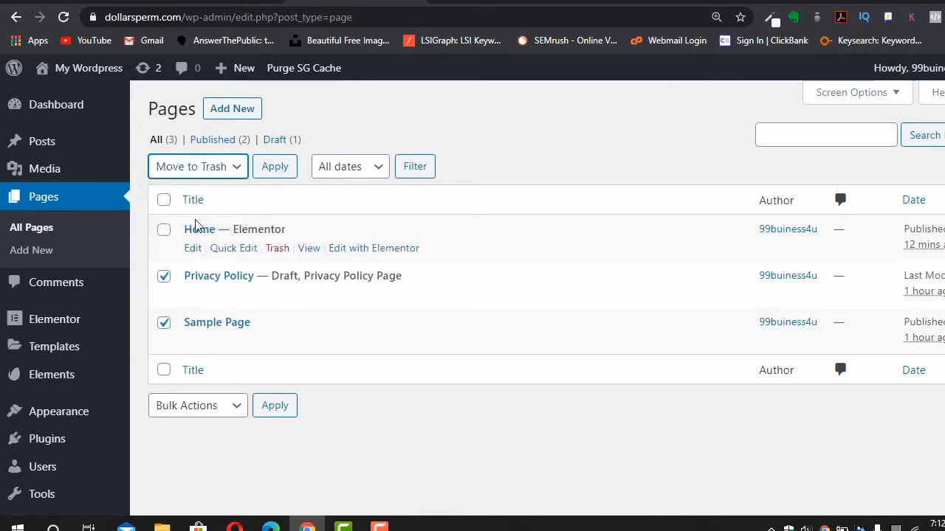
{"action": "left_click", "coordinate": [272, 175]}
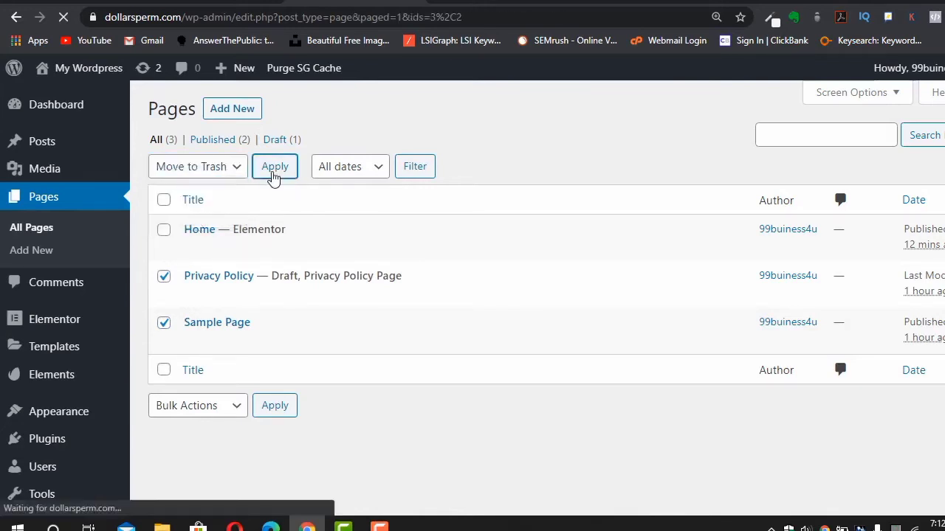
- Add a new page titled Services and open it for editing with Elementor
{"action": "left_click", "coordinate": [232, 110]}
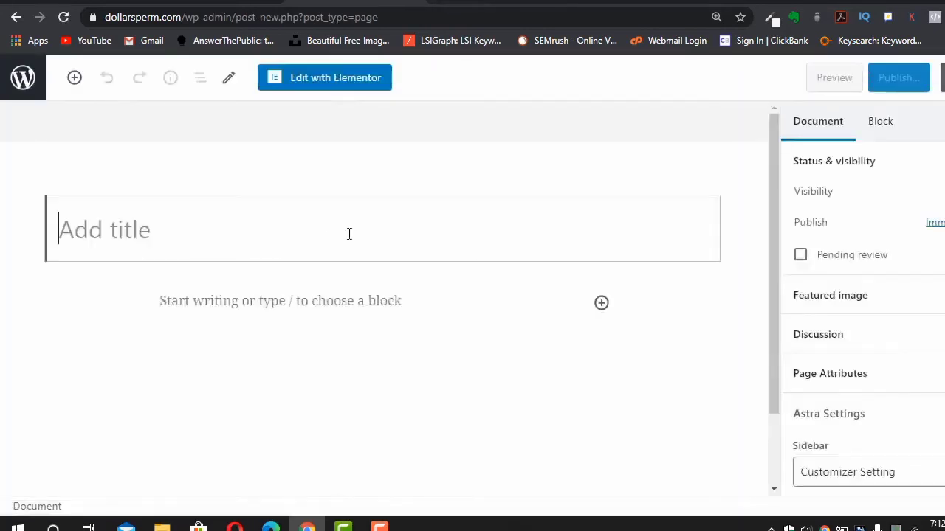
{"action": "type", "text": "Services"}
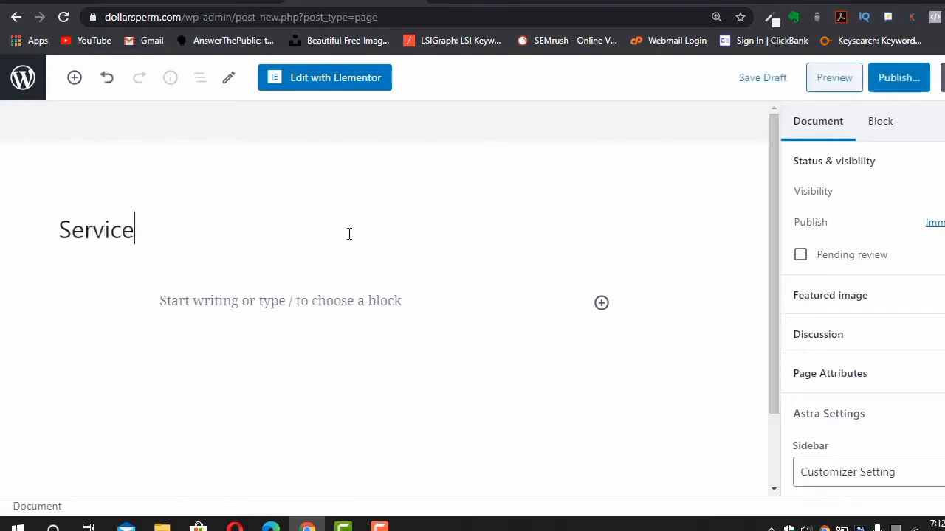
{"action": "left_click", "coordinate": [301, 87]}
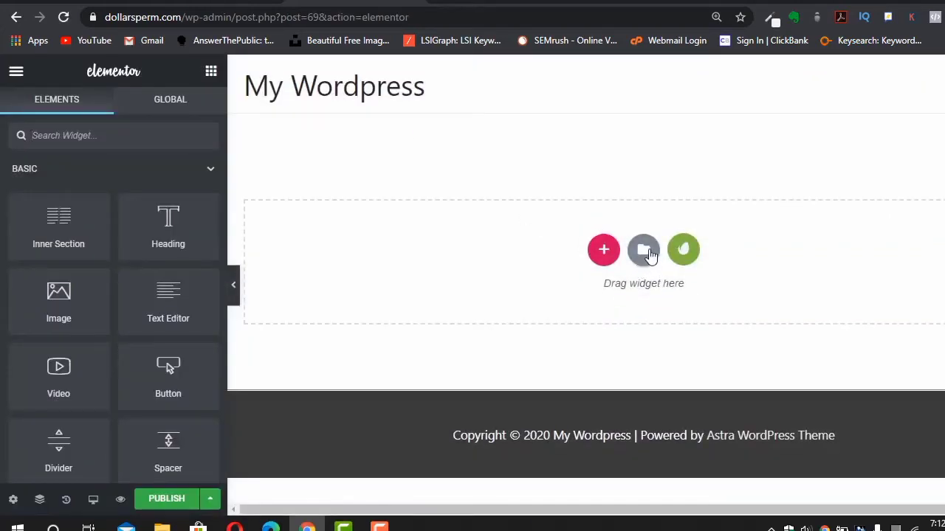
- Insert the first saved Services template from My Templates, importing its document settings too
{"action": "left_click", "coordinate": [643, 252]}
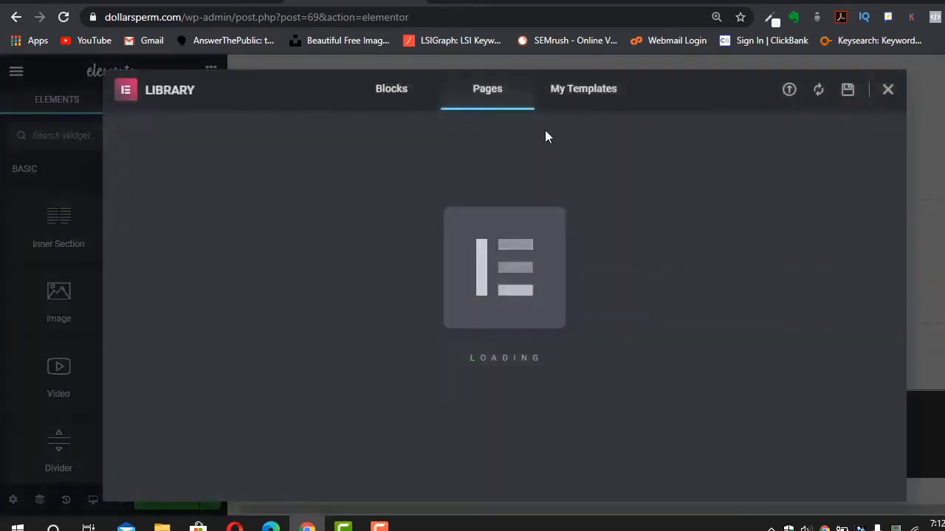
{"action": "left_click", "coordinate": [591, 102]}
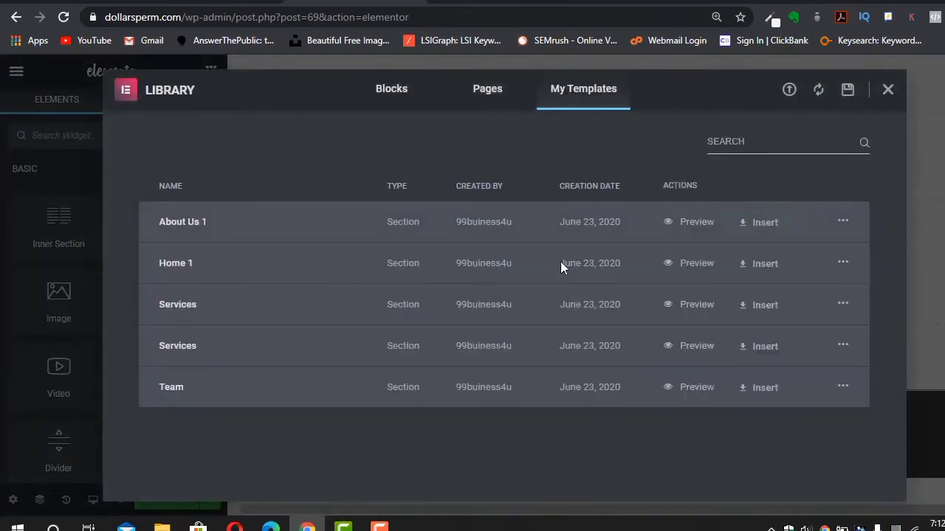
{"action": "left_click", "coordinate": [750, 308]}
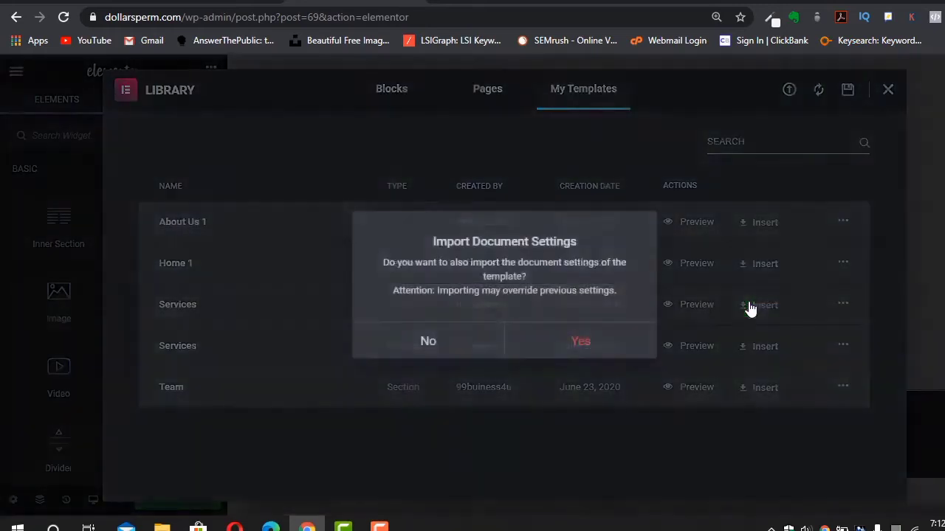
{"action": "left_click", "coordinate": [572, 344]}
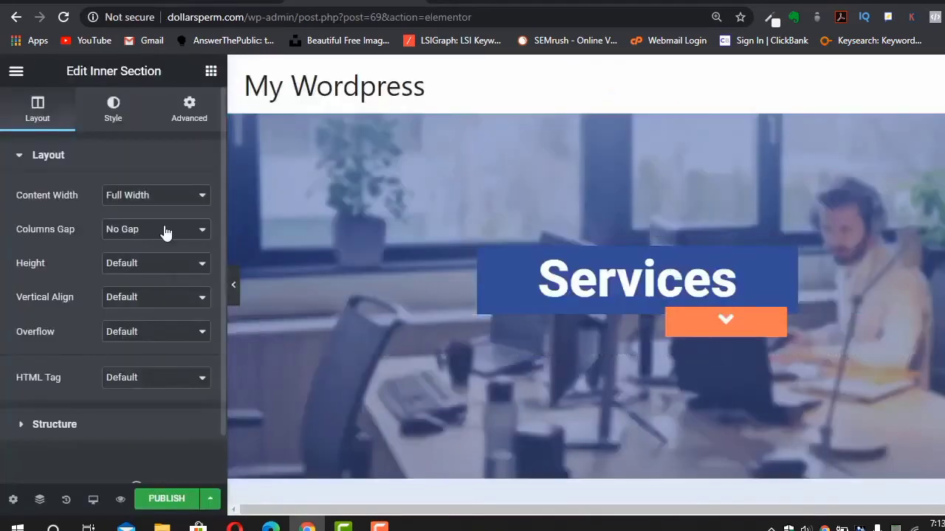
- Review the whole Services page down to the Starter Family Plan section with the editing panel hidden, and bring the panel back
{"action": "left_click", "coordinate": [238, 296]}
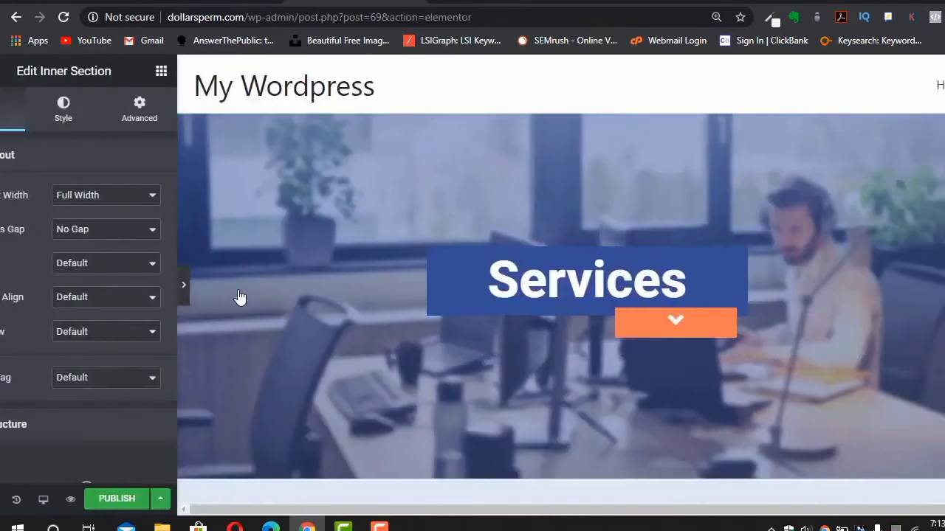
{"action": "scroll", "coordinate": [507, 344], "scroll_direction": "down", "scroll_amount": 3}
{"action": "scroll", "coordinate": [506, 343], "scroll_direction": "down", "scroll_amount": 10}
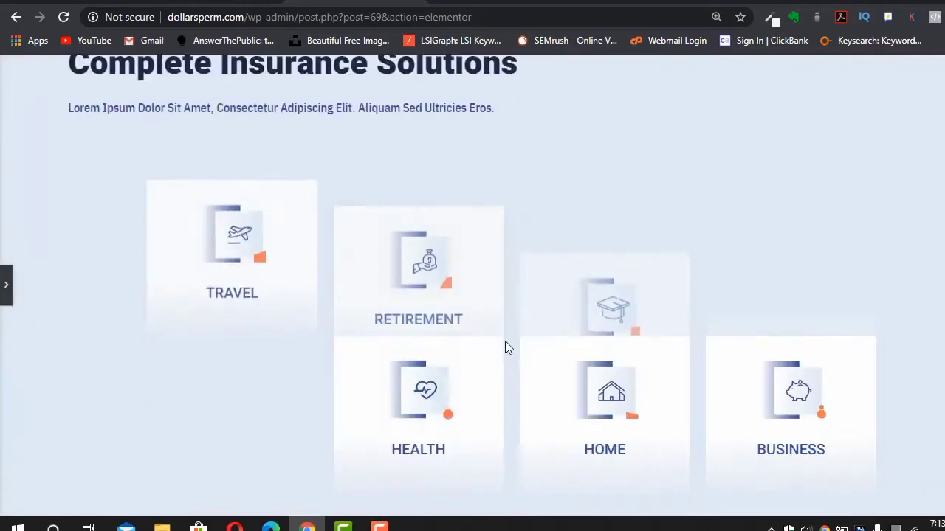
{"action": "scroll", "coordinate": [506, 348], "scroll_direction": "down", "scroll_amount": 10}
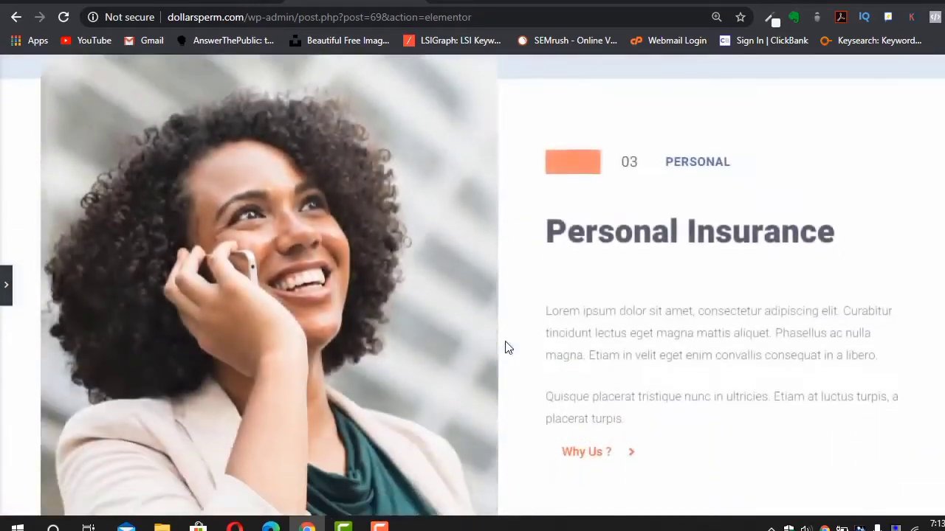
{"action": "scroll", "coordinate": [508, 348], "scroll_direction": "down", "scroll_amount": 8}
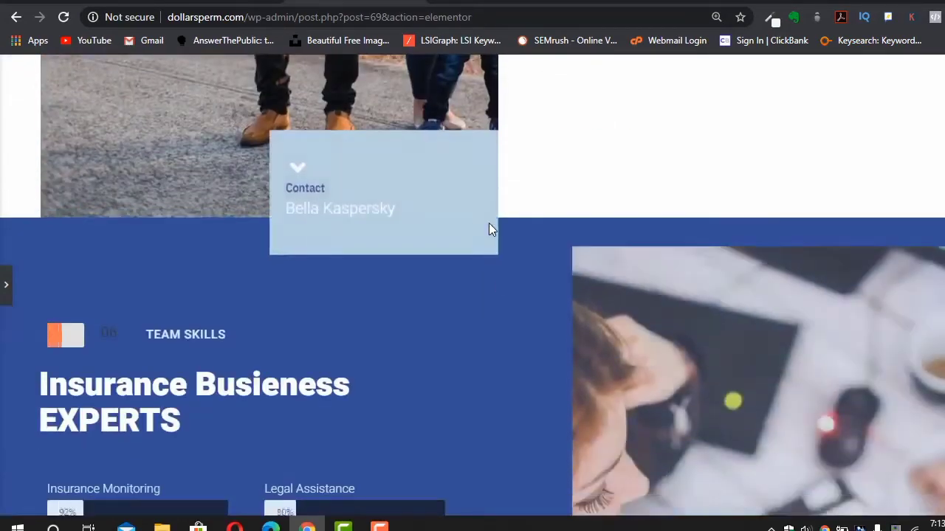
{"action": "scroll", "coordinate": [470, 172], "scroll_direction": "down", "scroll_amount": 10}
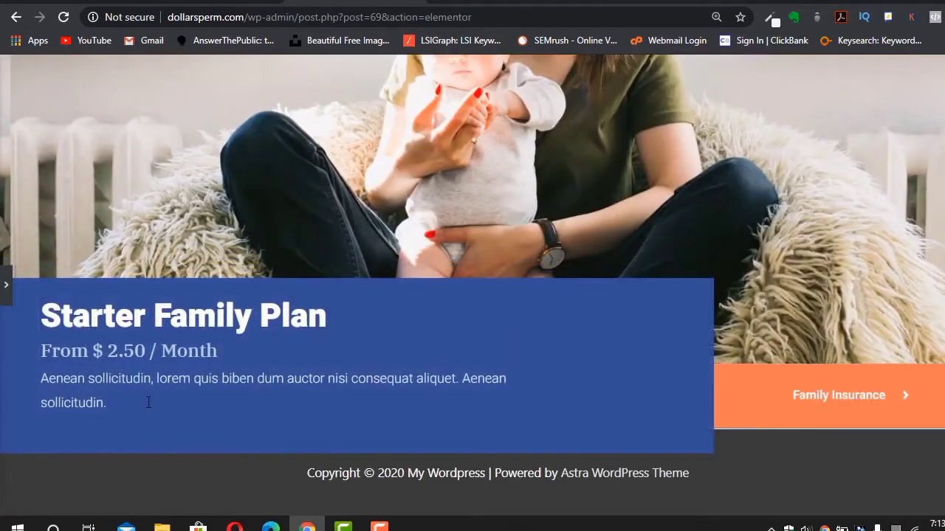
{"action": "left_click", "coordinate": [2, 286]}
- Duplicate the Starter Family Plan section with the mother-and-baby photo at the end of the page
{"action": "scroll", "coordinate": [674, 296], "scroll_direction": "up", "scroll_amount": 10}
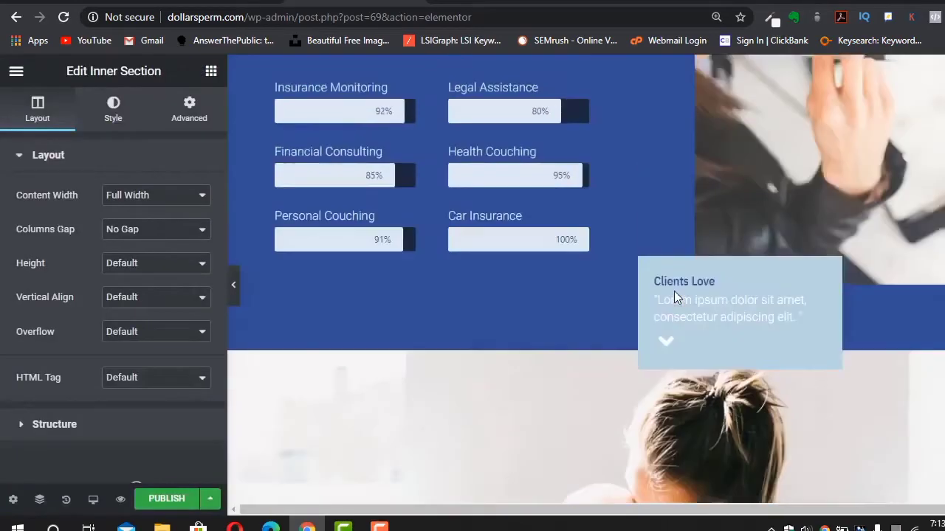
{"action": "scroll", "coordinate": [674, 295], "scroll_direction": "down", "scroll_amount": 10}
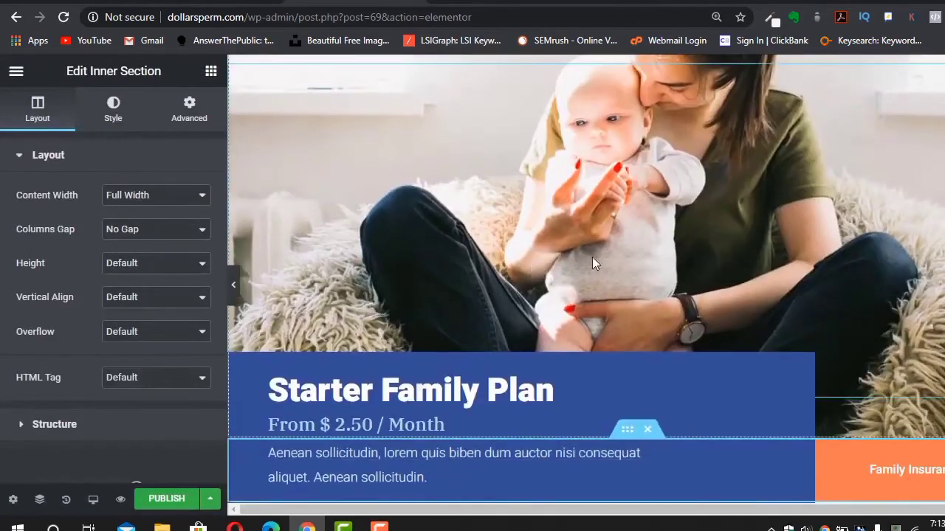
{"action": "scroll", "coordinate": [592, 257], "scroll_direction": "up", "scroll_amount": 3}
{"action": "scroll", "coordinate": [637, 124], "scroll_direction": "up", "scroll_amount": 1}
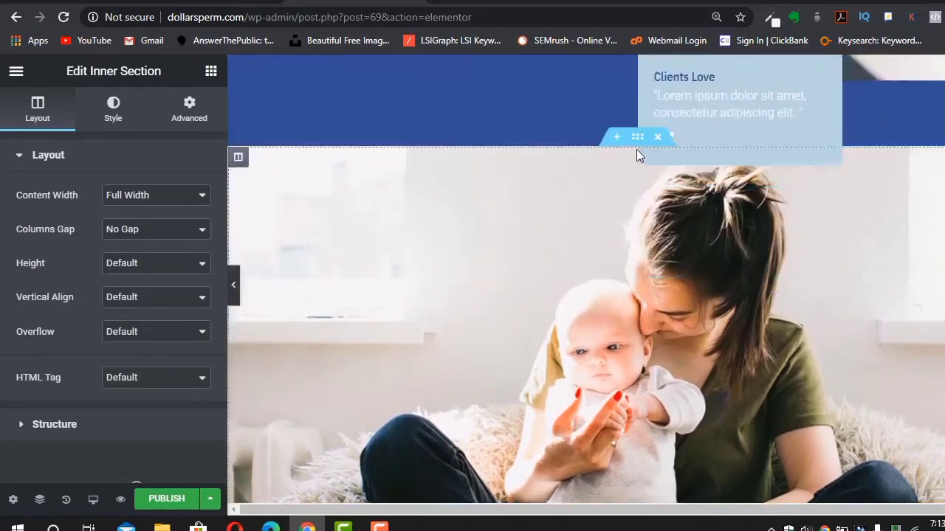
{"action": "right_click", "coordinate": [636, 139]}
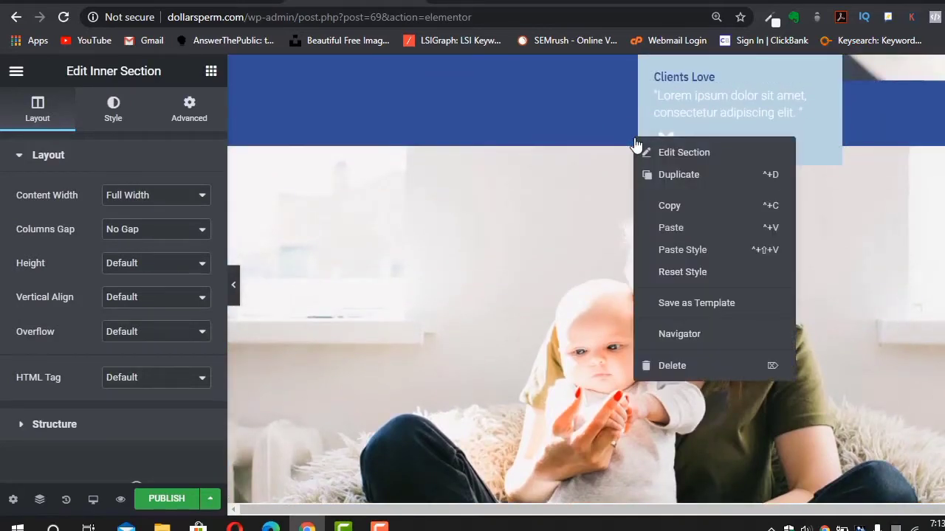
{"action": "left_click", "coordinate": [663, 176]}
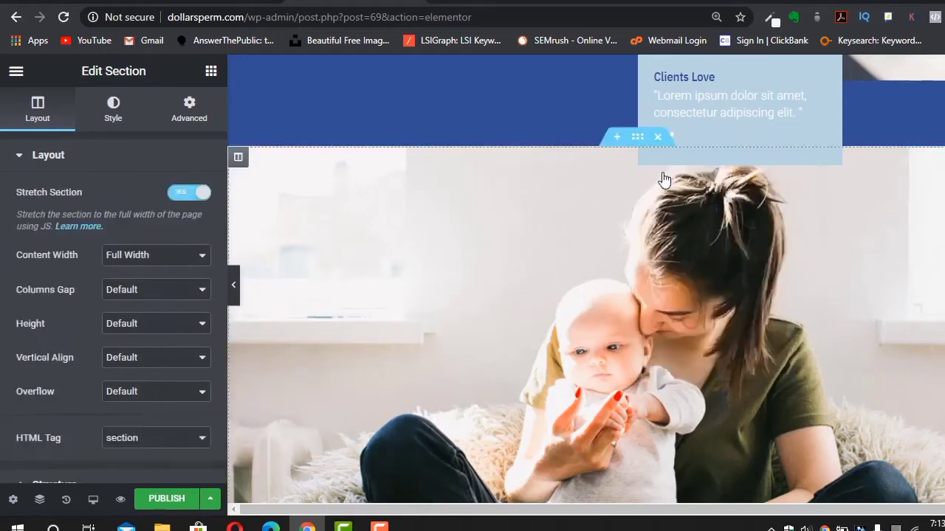
{"action": "right_click", "coordinate": [636, 139]}
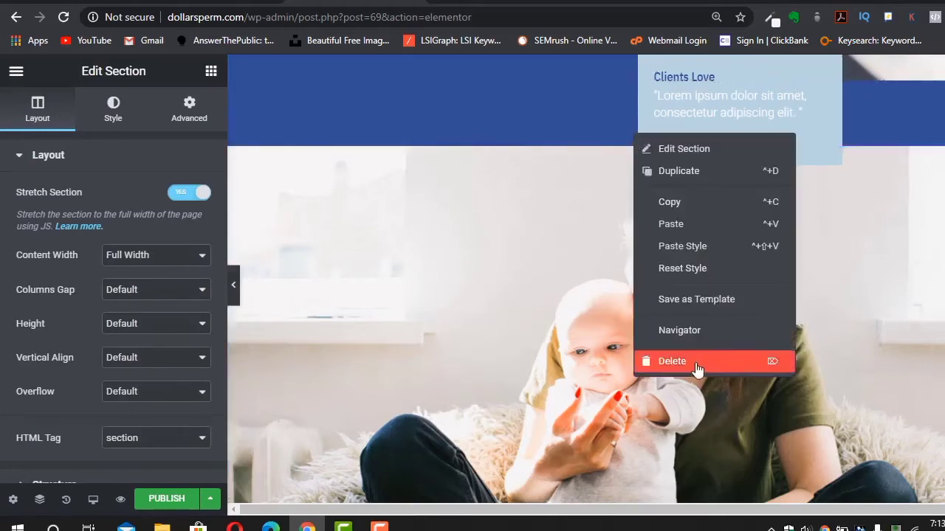
{"action": "scroll", "coordinate": [545, 336], "scroll_direction": "down", "scroll_amount": 3}
{"action": "scroll", "coordinate": [545, 337], "scroll_direction": "down", "scroll_amount": 5}
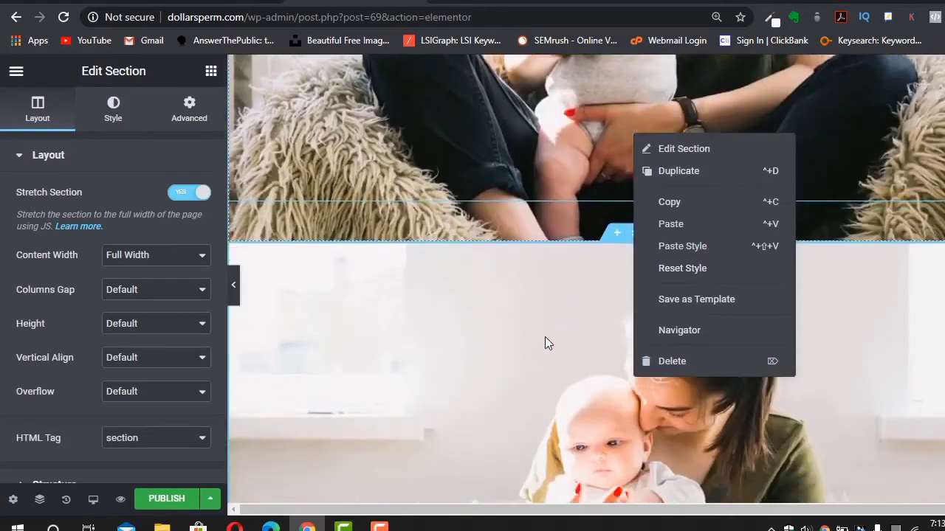
{"action": "left_click", "coordinate": [414, 285]}
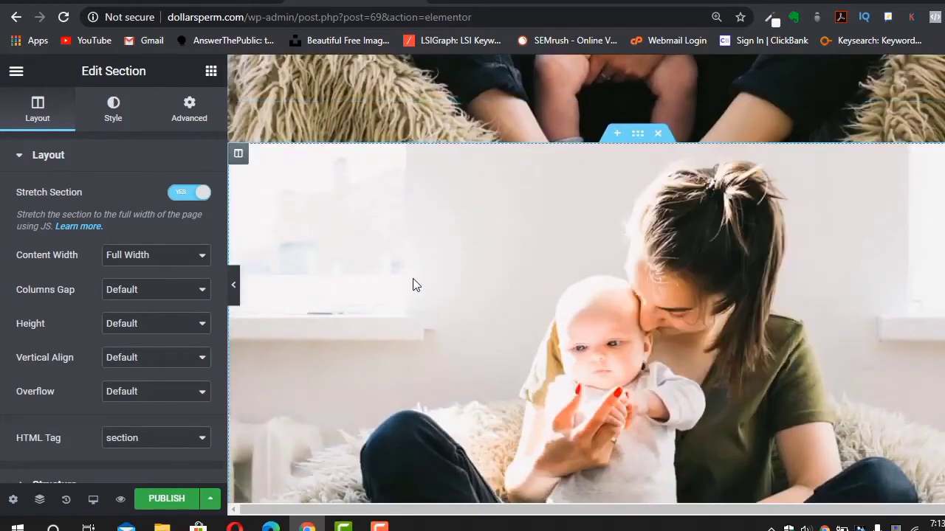
- Look over the duplicated Starter Family Plan section and open its description text for editing
{"action": "scroll", "coordinate": [414, 285], "scroll_direction": "down", "scroll_amount": 6}
{"action": "scroll", "coordinate": [413, 285], "scroll_direction": "up", "scroll_amount": 3}
{"action": "scroll", "coordinate": [413, 285], "scroll_direction": "up", "scroll_amount": 2}
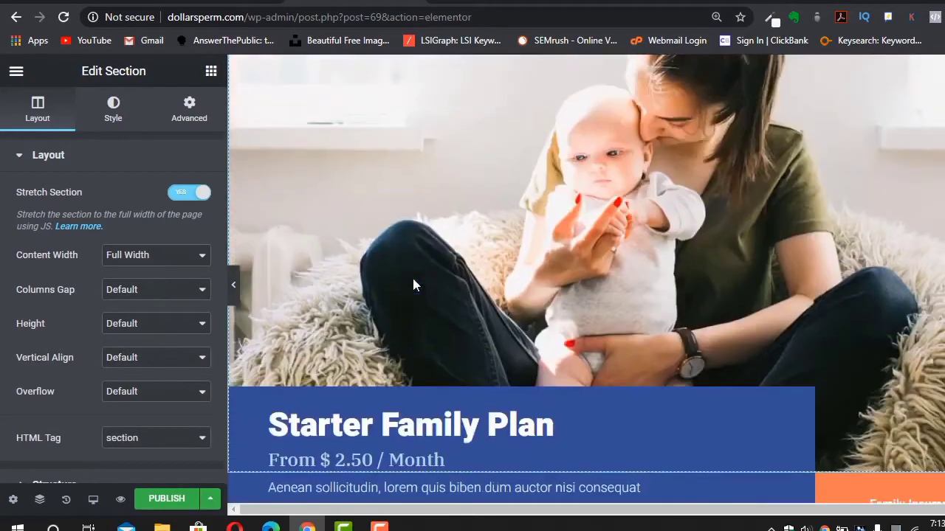
{"action": "scroll", "coordinate": [648, 255], "scroll_direction": "up", "scroll_amount": 3}
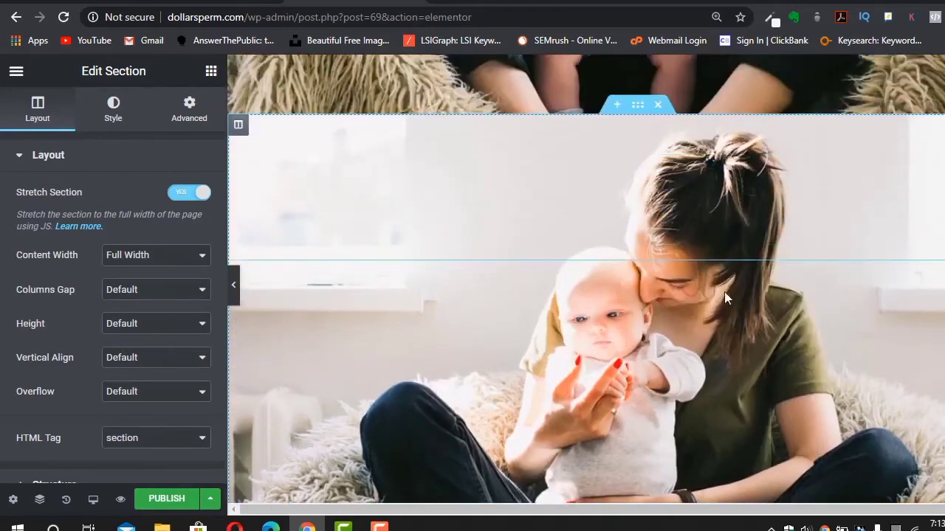
{"action": "scroll", "coordinate": [559, 302], "scroll_direction": "down", "scroll_amount": 4}
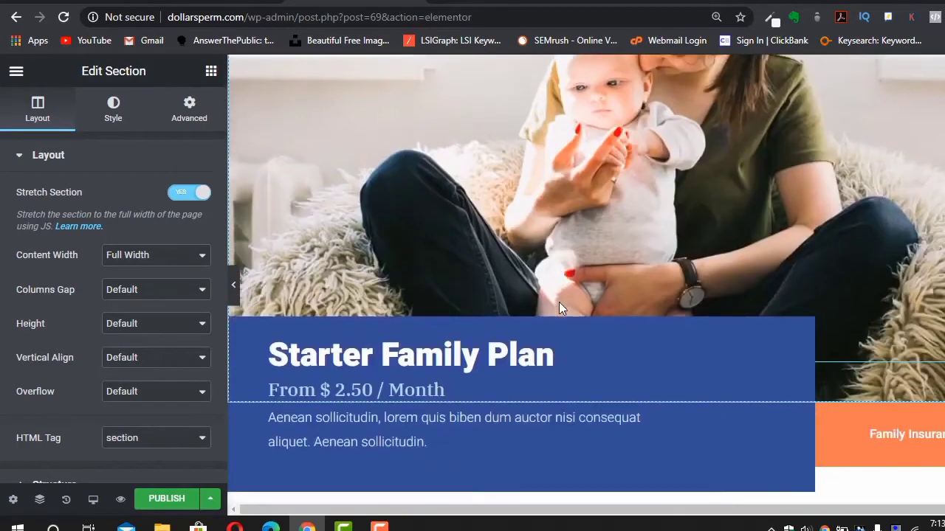
{"action": "scroll", "coordinate": [558, 302], "scroll_direction": "up", "scroll_amount": 1}
{"action": "scroll", "coordinate": [559, 302], "scroll_direction": "down", "scroll_amount": 3}
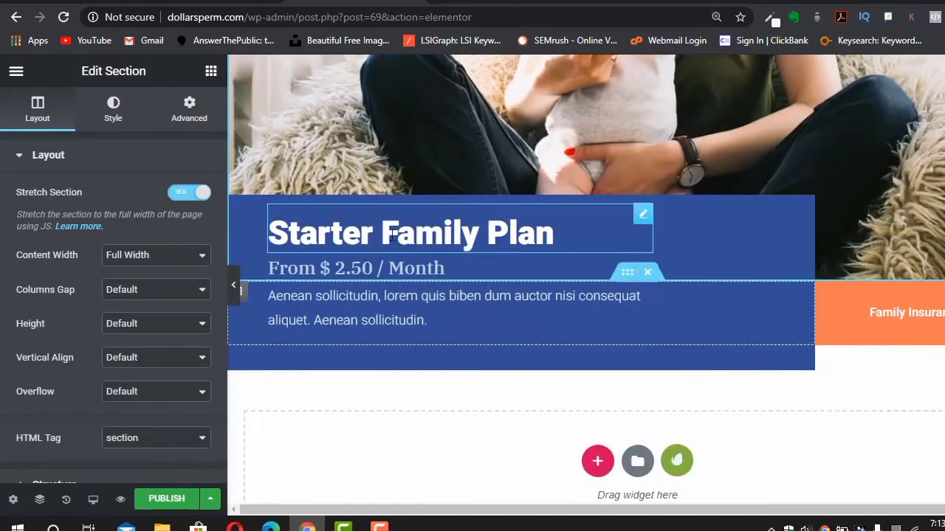
{"action": "left_click", "coordinate": [445, 310]}
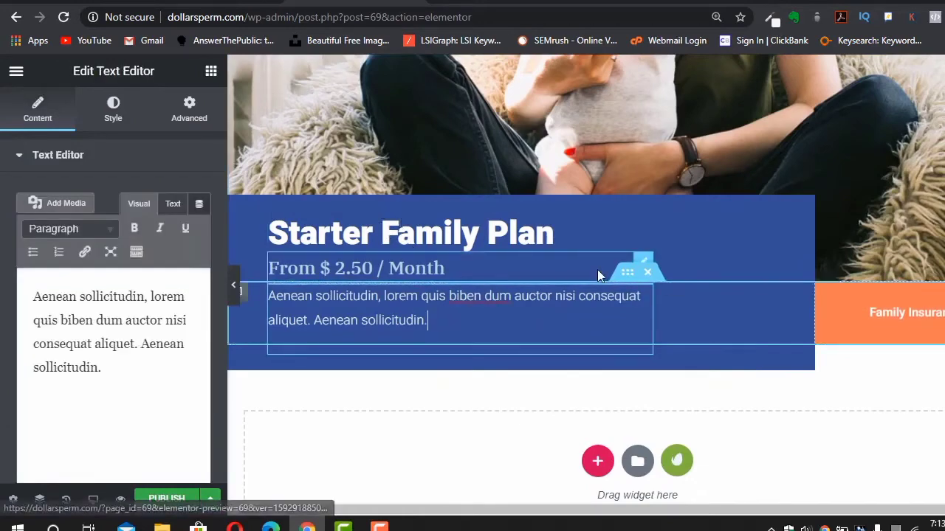
- Delete the duplicate of the Starter Family Plan section
{"action": "scroll", "coordinate": [608, 290], "scroll_direction": "up", "scroll_amount": 2}
{"action": "scroll", "coordinate": [608, 291], "scroll_direction": "up", "scroll_amount": 5}
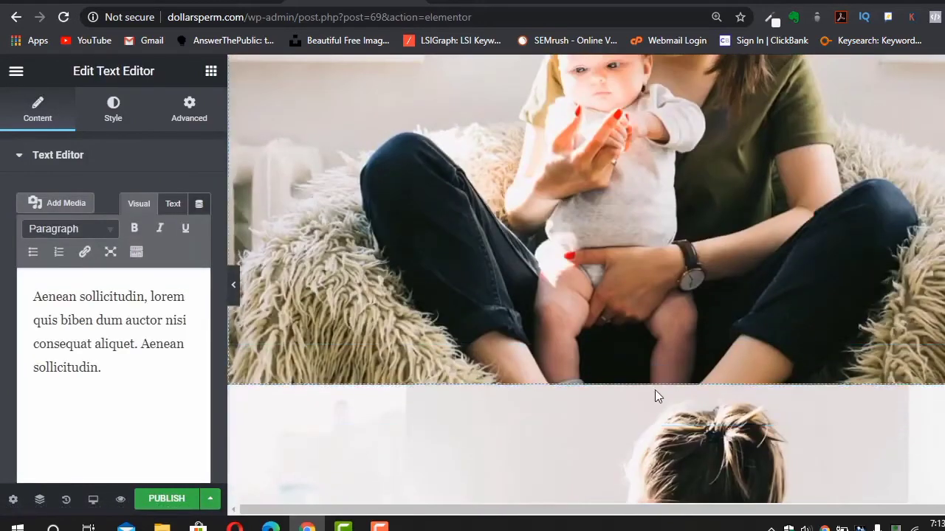
{"action": "left_click", "coordinate": [664, 381]}
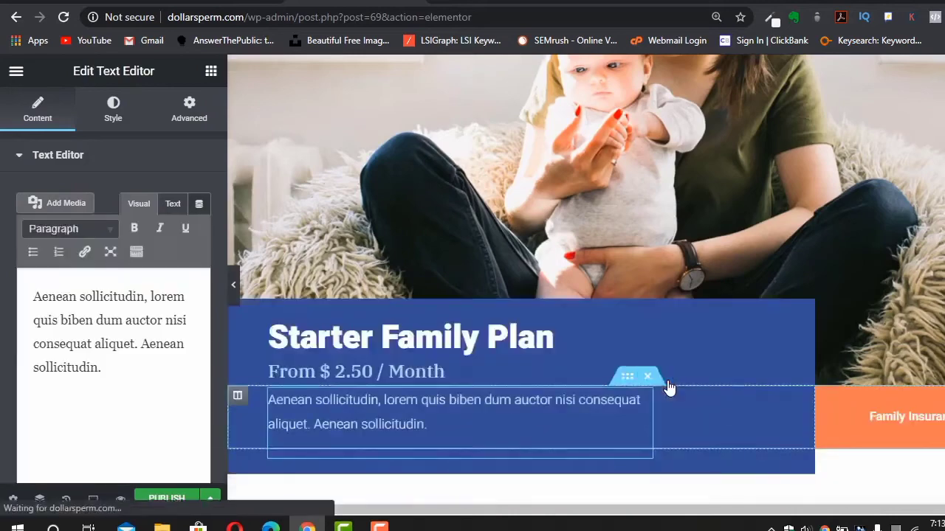
- Examine the Family Insurance button's link, the Services page sections and the TRAVEL image box's content settings
{"action": "left_click", "coordinate": [912, 427]}
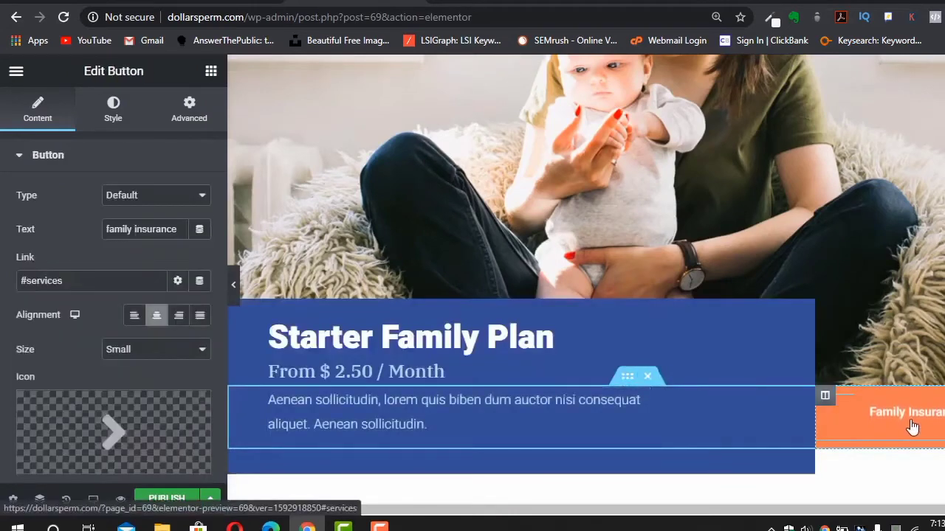
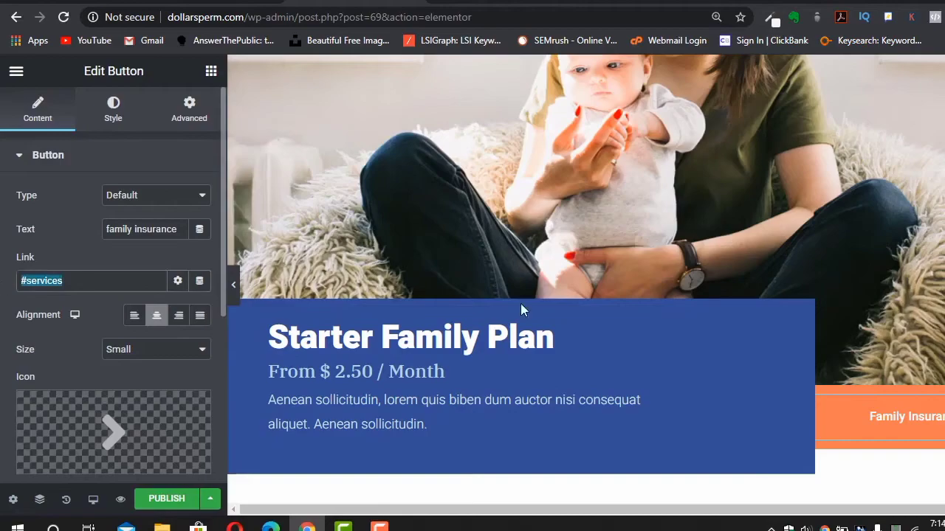
{"action": "scroll", "coordinate": [903, 325], "scroll_direction": "down", "scroll_amount": 15}
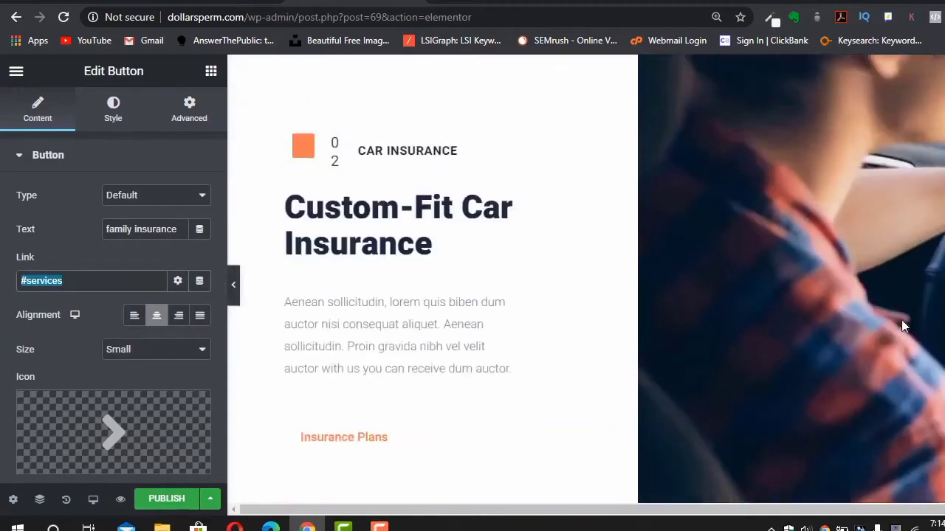
{"action": "scroll", "coordinate": [903, 325], "scroll_direction": "up", "scroll_amount": 10}
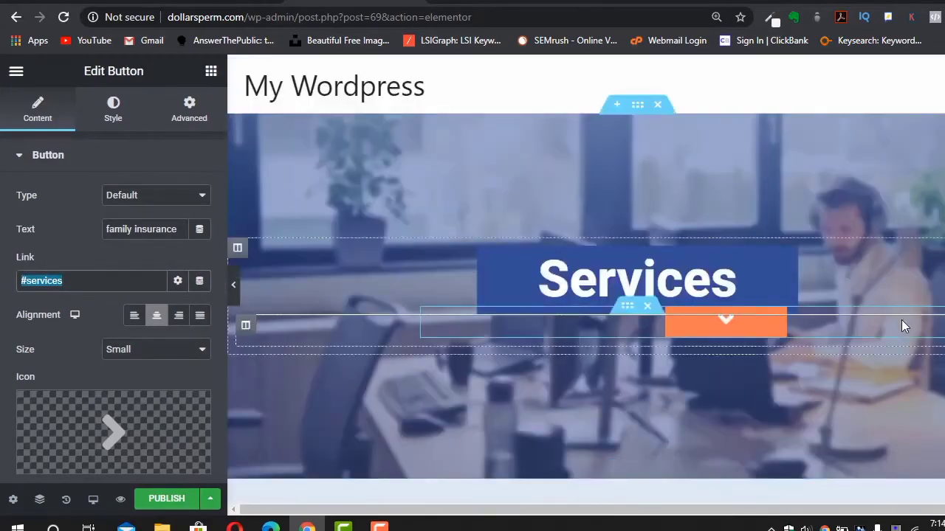
{"action": "scroll", "coordinate": [901, 320], "scroll_direction": "down", "scroll_amount": 5}
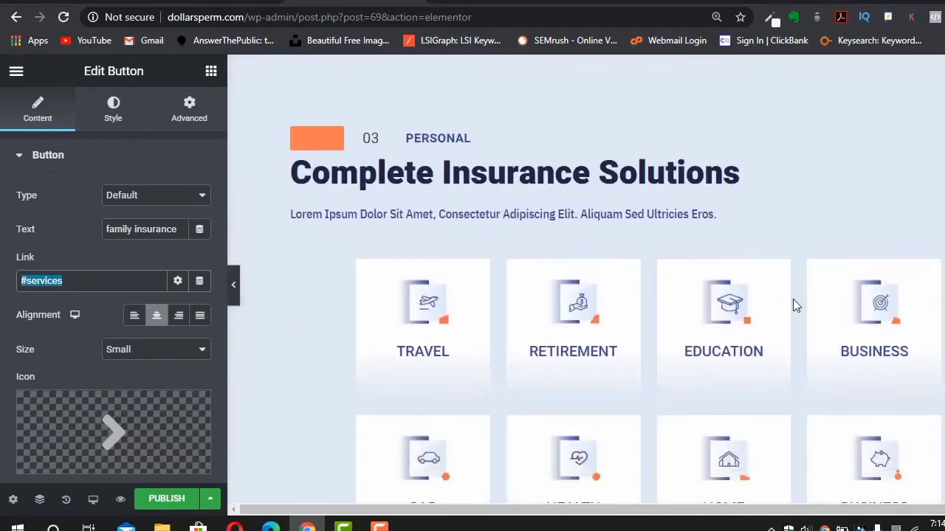
{"action": "scroll", "coordinate": [549, 334], "scroll_direction": "down", "scroll_amount": 8}
{"action": "scroll", "coordinate": [549, 335], "scroll_direction": "up", "scroll_amount": 2}
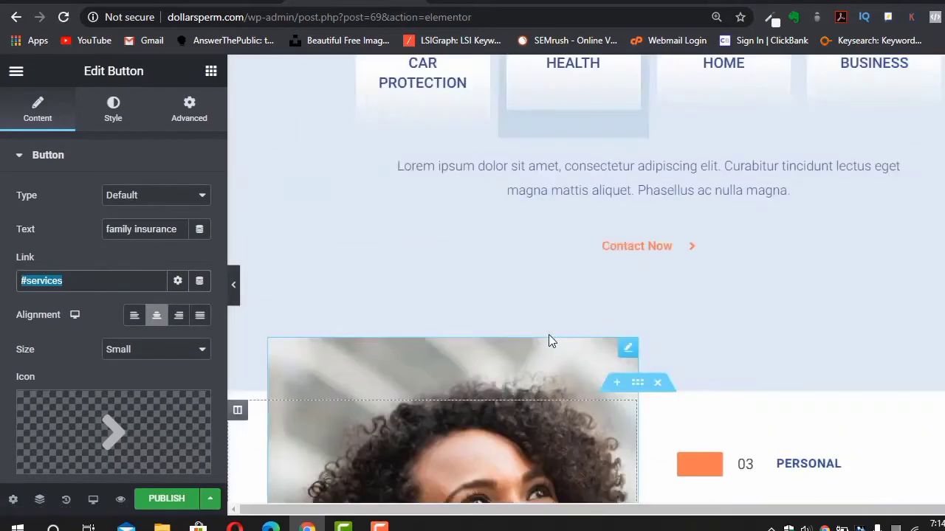
{"action": "scroll", "coordinate": [548, 334], "scroll_direction": "up", "scroll_amount": 6}
{"action": "scroll", "coordinate": [475, 392], "scroll_direction": "down", "scroll_amount": 2}
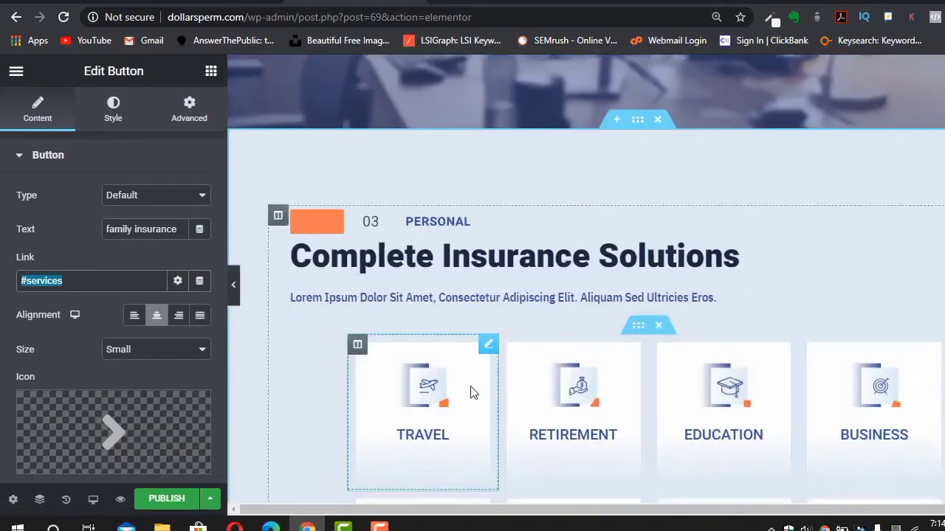
{"action": "left_click", "coordinate": [435, 411]}
{"action": "scroll", "coordinate": [515, 249], "scroll_direction": "up", "scroll_amount": 3}
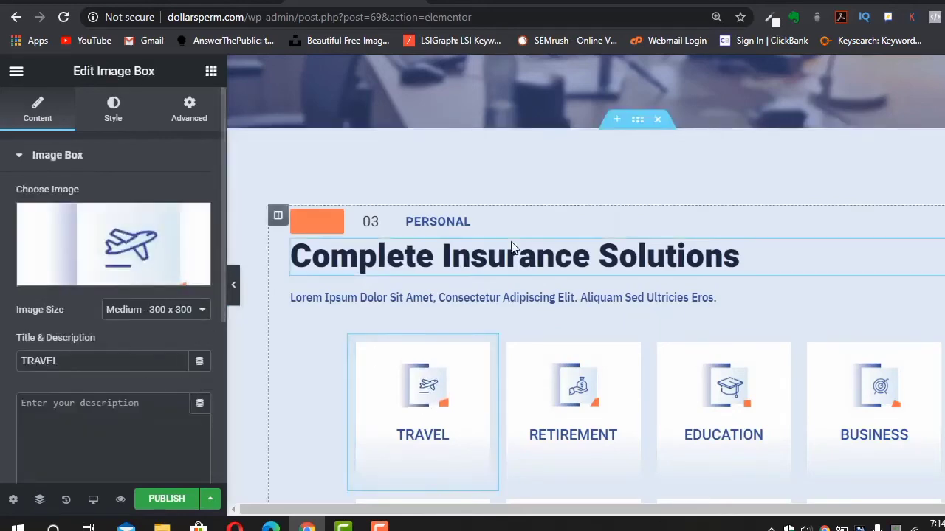
- Publish the Services page and look over its live version
{"action": "scroll", "coordinate": [515, 249], "scroll_direction": "down", "scroll_amount": 10}
{"action": "scroll", "coordinate": [515, 248], "scroll_direction": "down", "scroll_amount": 3}
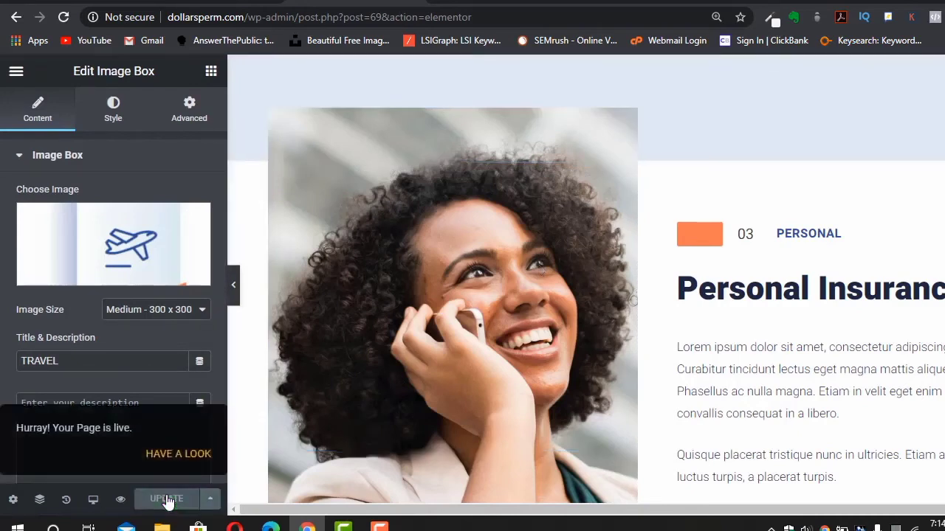
{"action": "left_click", "coordinate": [160, 456]}
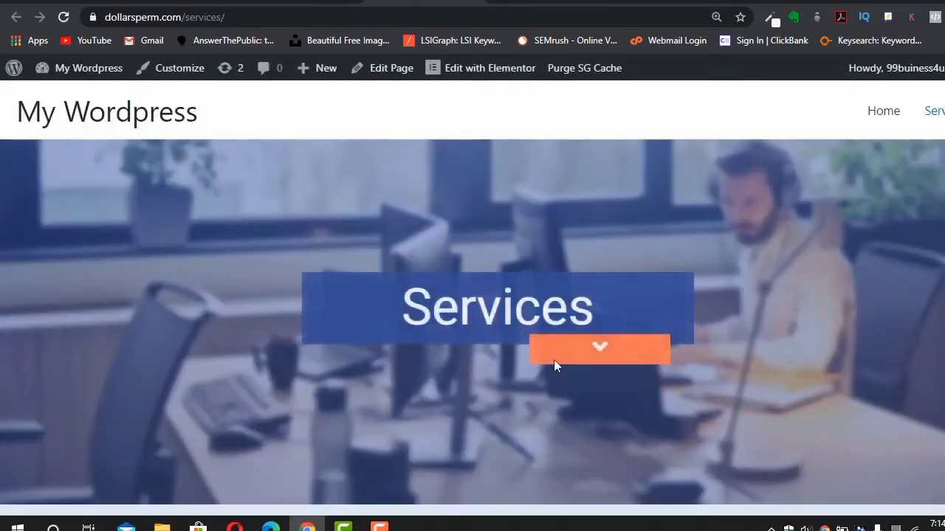
{"action": "scroll", "coordinate": [556, 366], "scroll_direction": "down", "scroll_amount": 1}
{"action": "scroll", "coordinate": [554, 362], "scroll_direction": "down", "scroll_amount": 10}
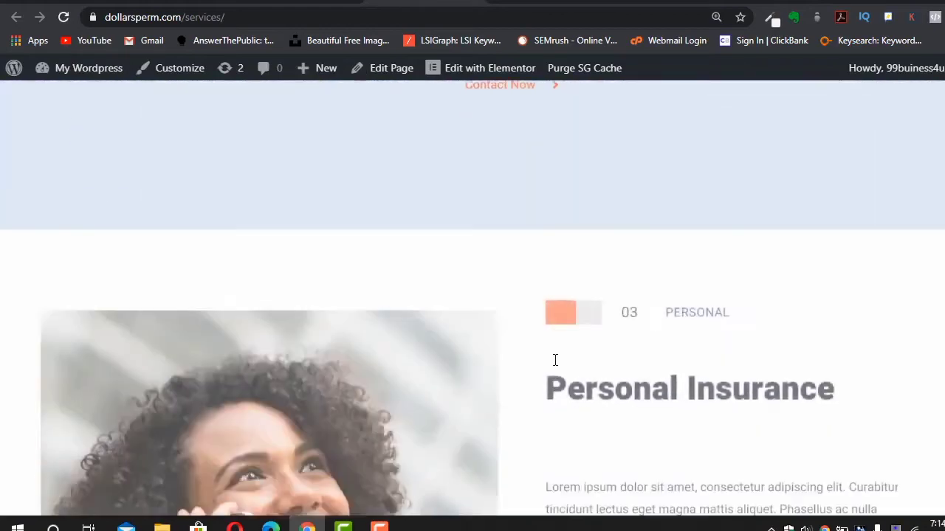
{"action": "scroll", "coordinate": [557, 366], "scroll_direction": "up", "scroll_amount": 10}
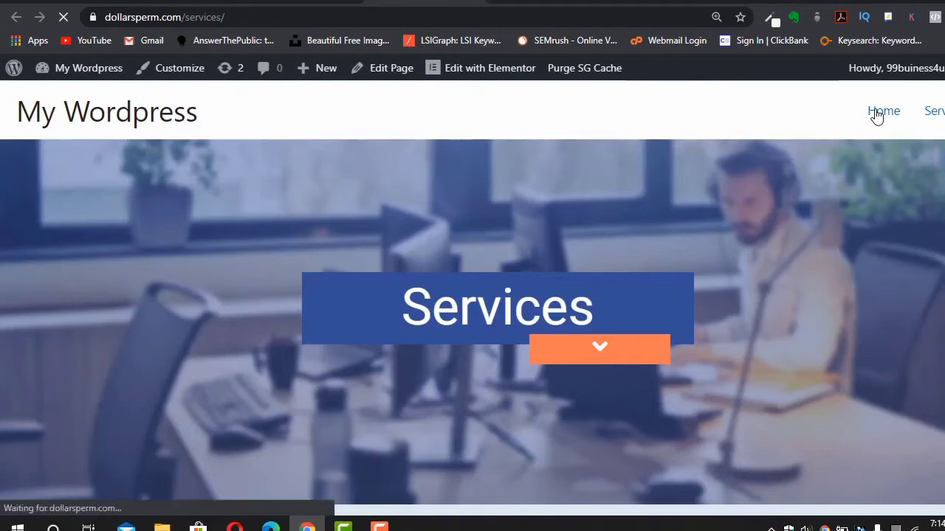
- Review the live Home page's sections from the Oclipse Insurance hero down to the Team Members area
{"action": "scroll", "coordinate": [527, 333], "scroll_direction": "down", "scroll_amount": 10}
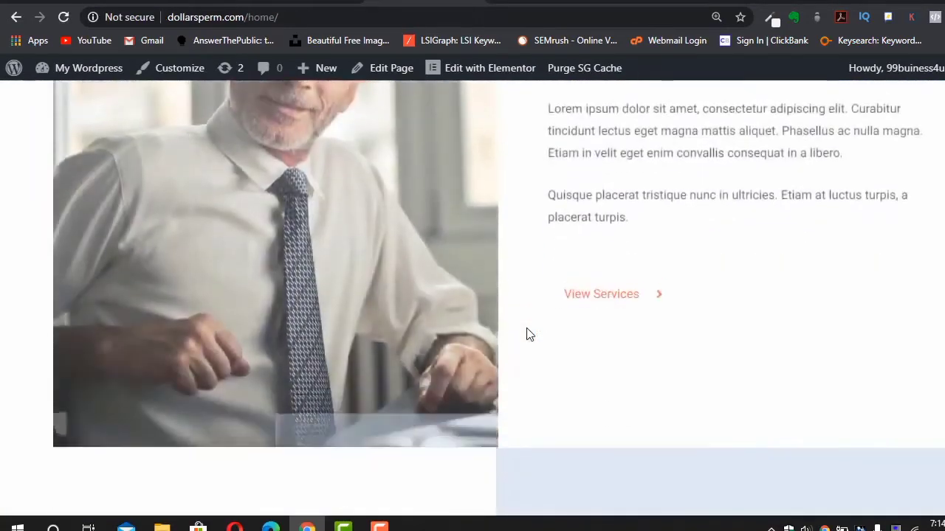
{"action": "scroll", "coordinate": [527, 330], "scroll_direction": "down", "scroll_amount": 15}
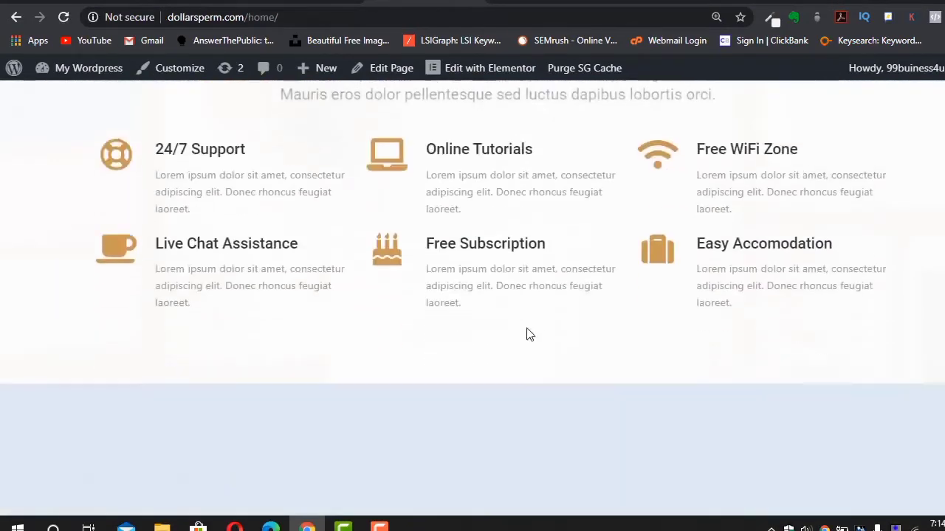
{"action": "scroll", "coordinate": [527, 334], "scroll_direction": "down", "scroll_amount": 12}
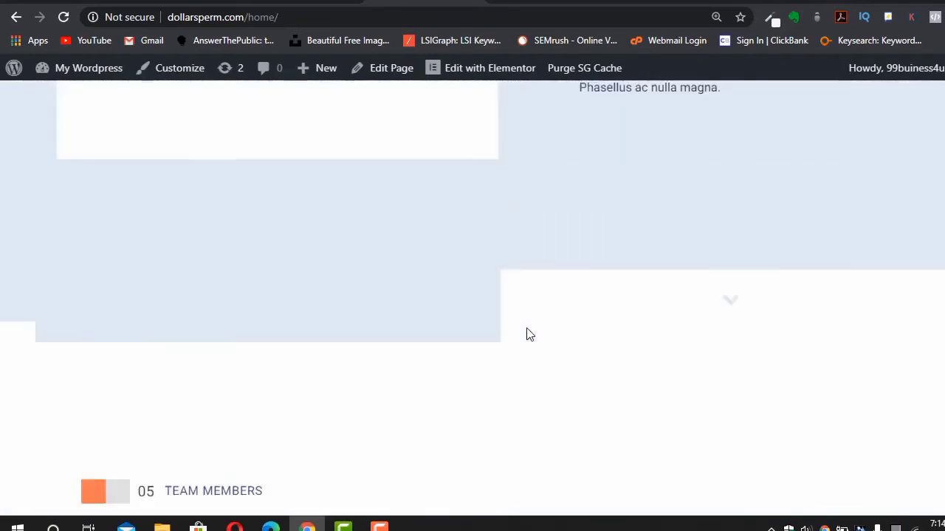
{"action": "scroll", "coordinate": [527, 334], "scroll_direction": "up", "scroll_amount": 15}
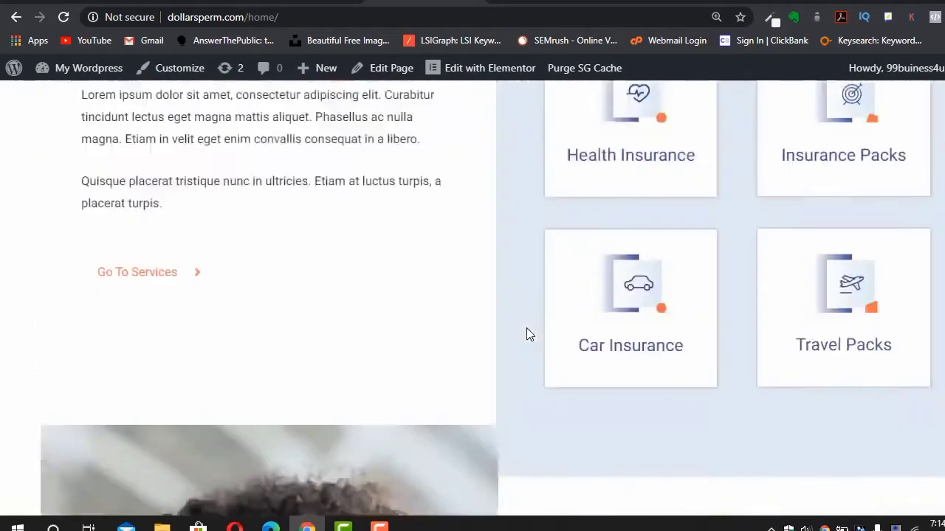
{"action": "scroll", "coordinate": [527, 335], "scroll_direction": "up", "scroll_amount": 6}
{"action": "scroll", "coordinate": [527, 334], "scroll_direction": "down", "scroll_amount": 10}
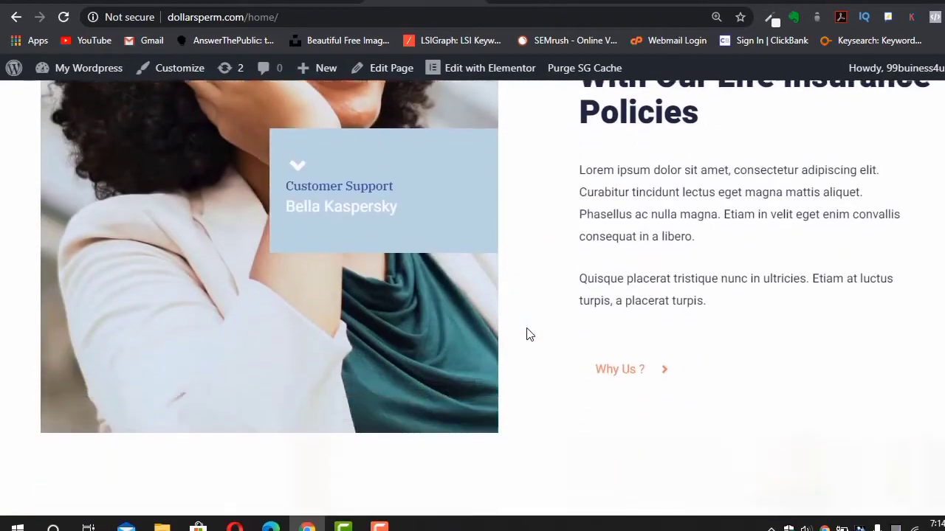
{"action": "scroll", "coordinate": [528, 333], "scroll_direction": "up", "scroll_amount": 15}
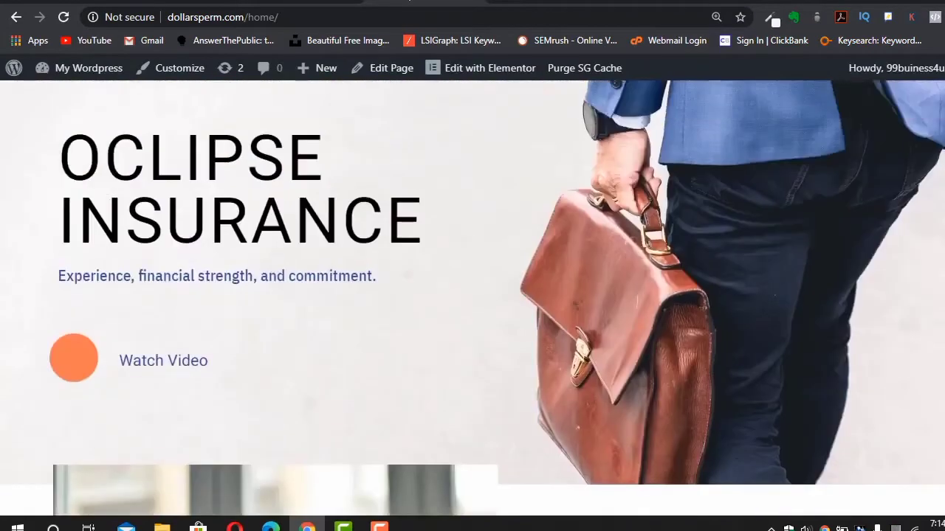
- Return to the Services page editor and go from there to the WordPress admin at dollarsperm.com/wp-admin
{"action": "key", "text": "ctrl+Tab"}
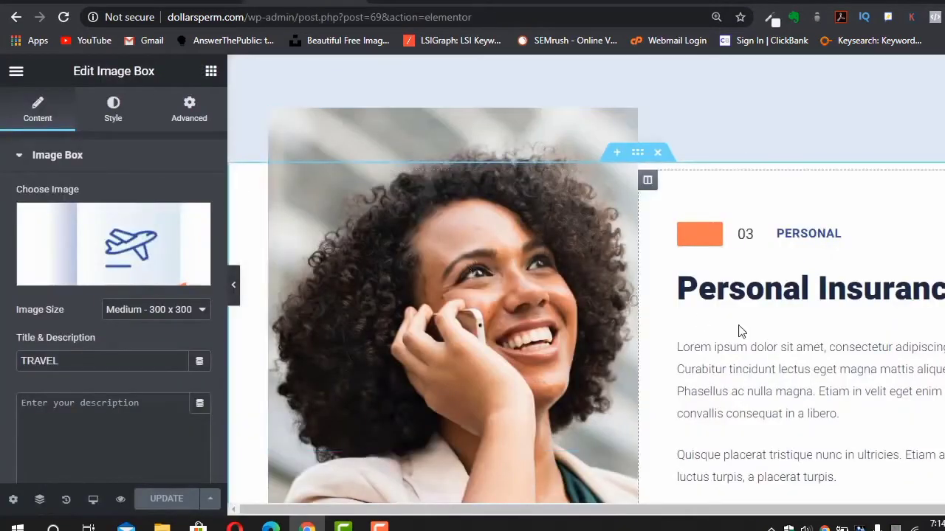
{"action": "scroll", "coordinate": [738, 330], "scroll_direction": "down", "scroll_amount": 3}
{"action": "scroll", "coordinate": [738, 329], "scroll_direction": "up", "scroll_amount": 12}
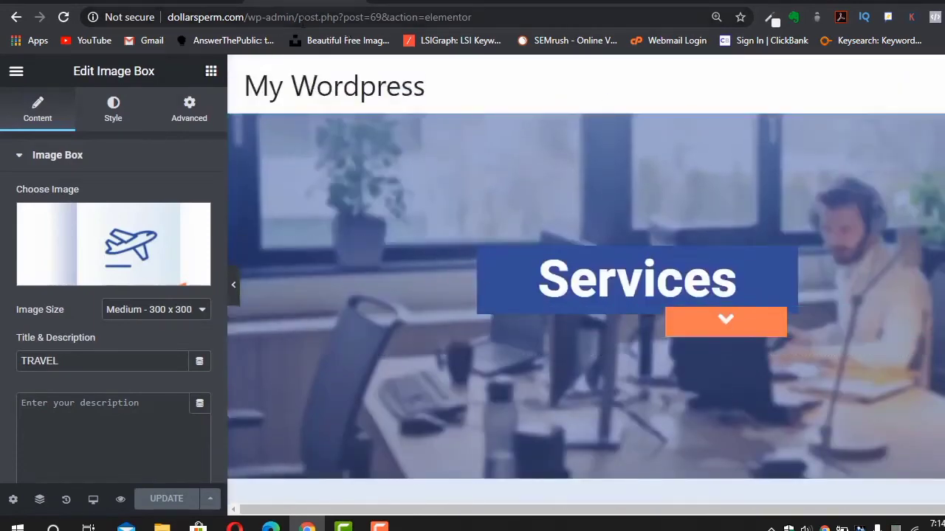
{"action": "left_click_drag", "start_coordinate": [279, 17], "coordinate": [473, 17]}
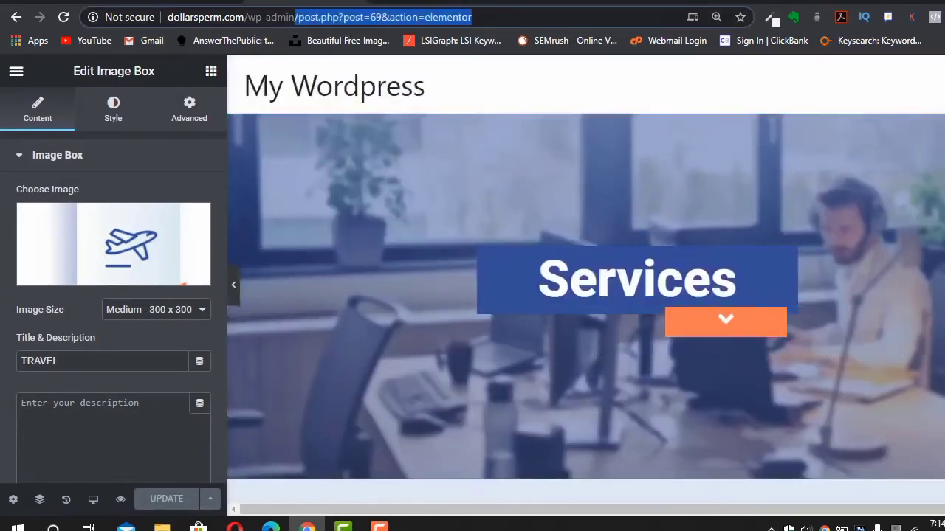
{"action": "key", "text": "BackSpace"}
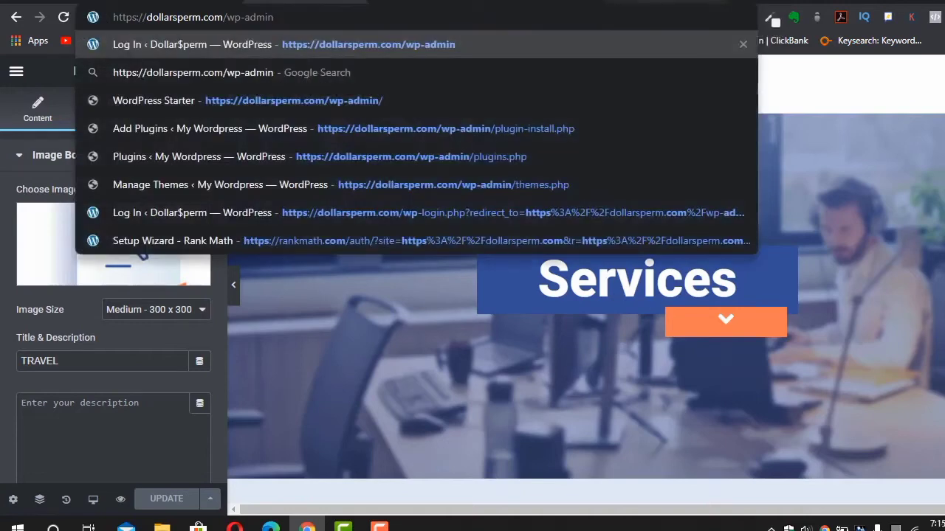
{"action": "key", "text": "Return"}
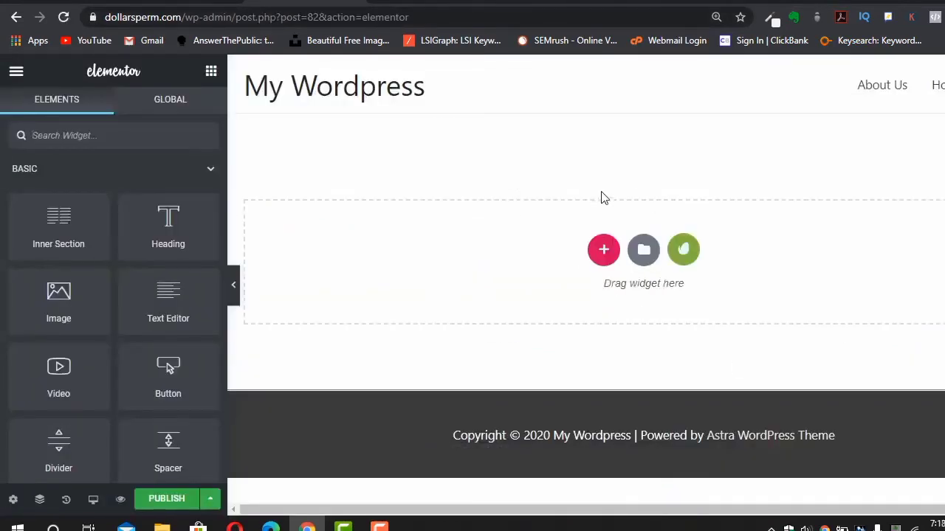
- Open the Contact category of the Envato free blocks for the new empty page
{"action": "left_click", "coordinate": [685, 261]}
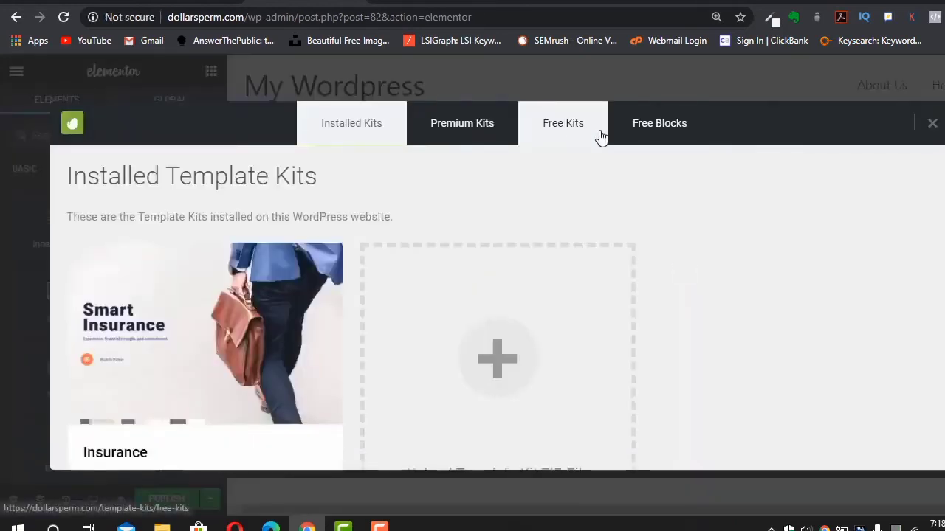
{"action": "left_click", "coordinate": [654, 124]}
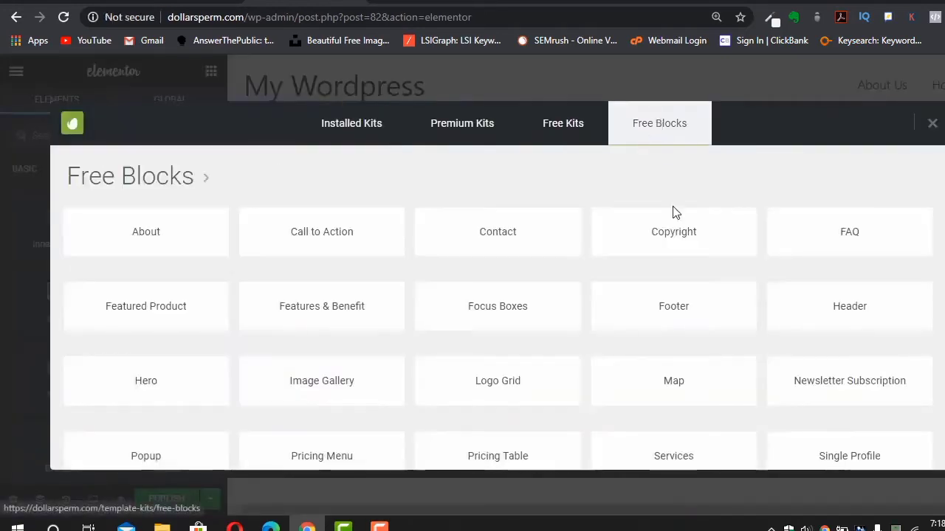
{"action": "scroll", "coordinate": [694, 292], "scroll_direction": "down", "scroll_amount": 2}
{"action": "scroll", "coordinate": [457, 185], "scroll_direction": "up", "scroll_amount": 2}
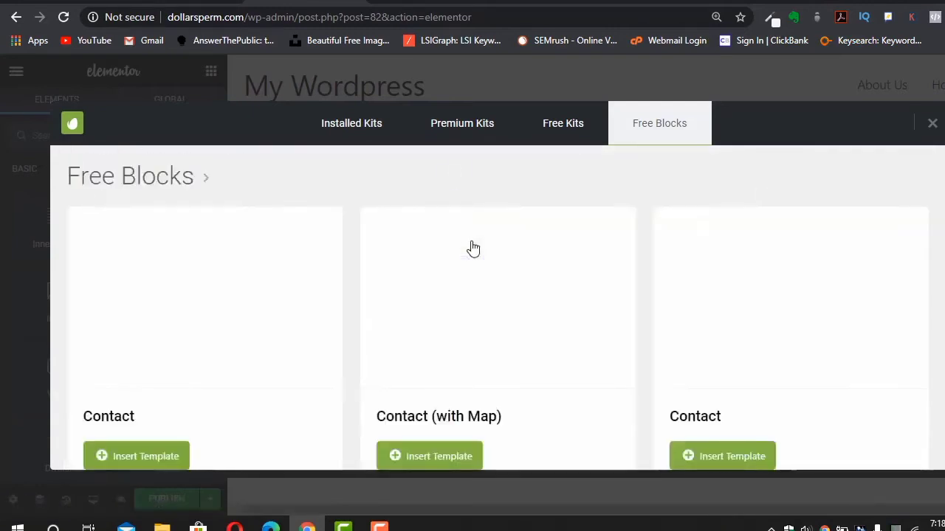
- Compare the contact blocks and insert the Contact (with Map) template headed "Stay Connected" into the page
{"action": "scroll", "coordinate": [620, 299], "scroll_direction": "down", "scroll_amount": 1}
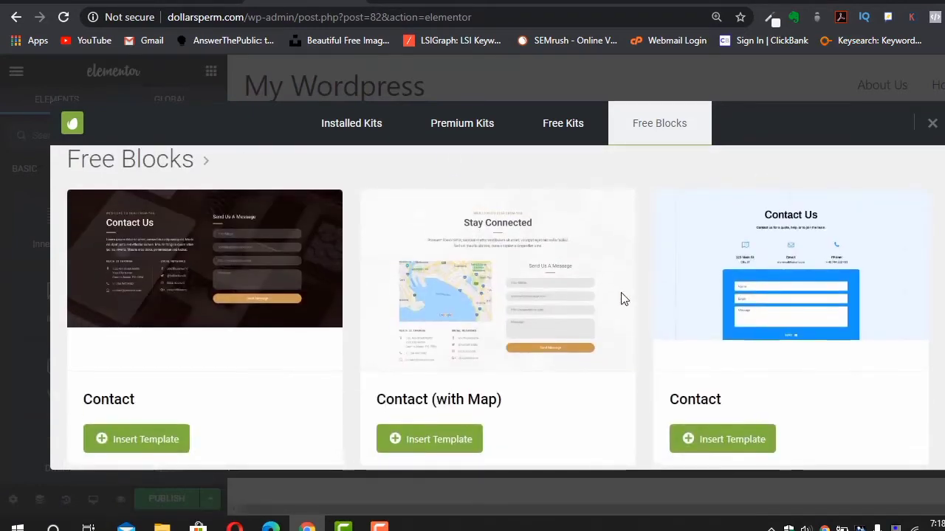
{"action": "scroll", "coordinate": [621, 298], "scroll_direction": "down", "scroll_amount": 5}
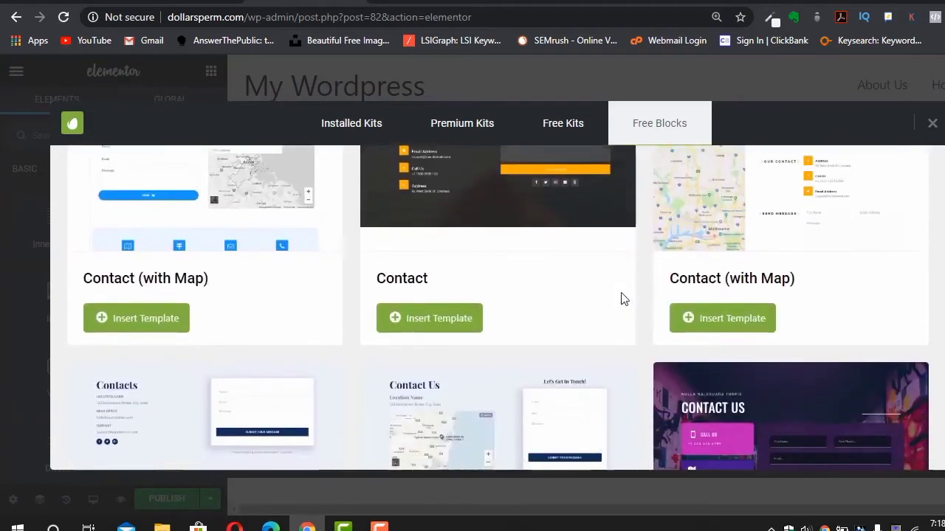
{"action": "scroll", "coordinate": [621, 298], "scroll_direction": "down", "scroll_amount": 3}
{"action": "scroll", "coordinate": [621, 298], "scroll_direction": "up", "scroll_amount": 4}
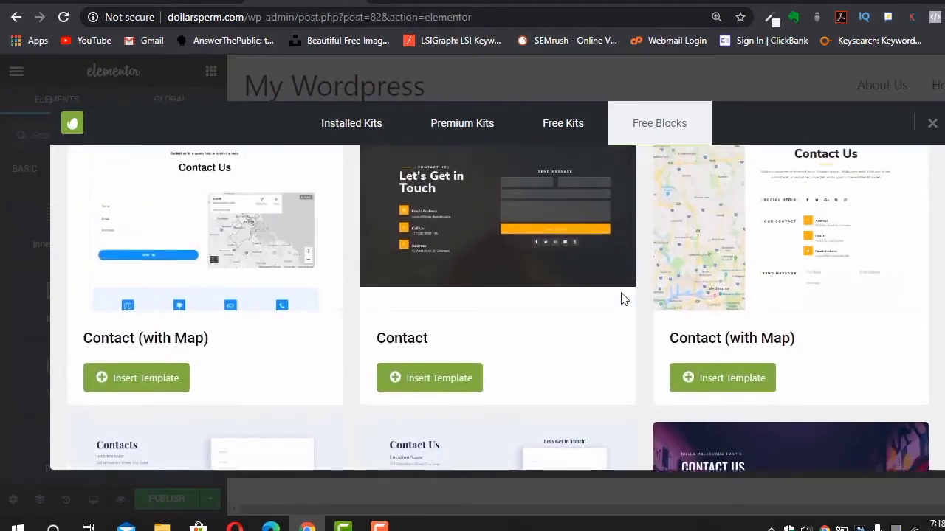
{"action": "scroll", "coordinate": [621, 298], "scroll_direction": "up", "scroll_amount": 2}
{"action": "scroll", "coordinate": [621, 298], "scroll_direction": "down", "scroll_amount": 3}
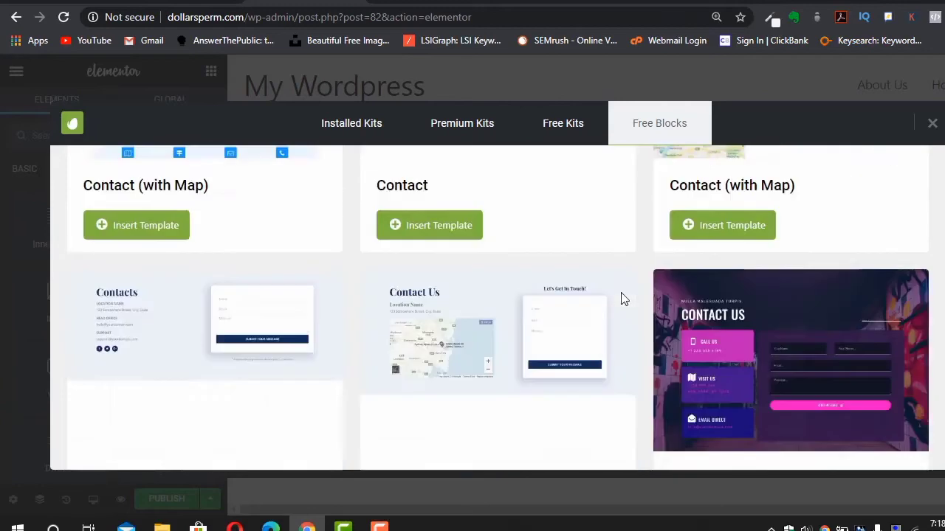
{"action": "scroll", "coordinate": [621, 298], "scroll_direction": "down", "scroll_amount": 1}
{"action": "scroll", "coordinate": [621, 298], "scroll_direction": "up", "scroll_amount": 6}
{"action": "scroll", "coordinate": [620, 298], "scroll_direction": "down", "scroll_amount": 1}
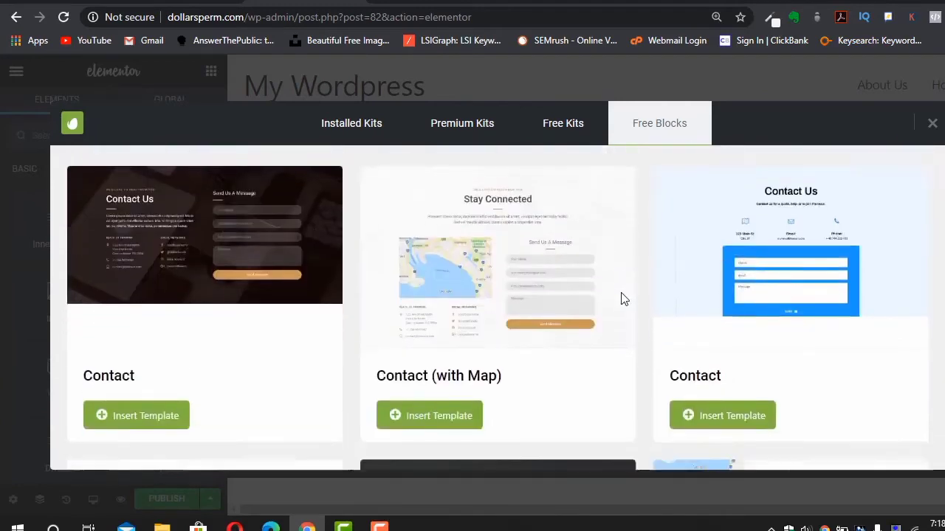
{"action": "scroll", "coordinate": [621, 298], "scroll_direction": "down", "scroll_amount": 1}
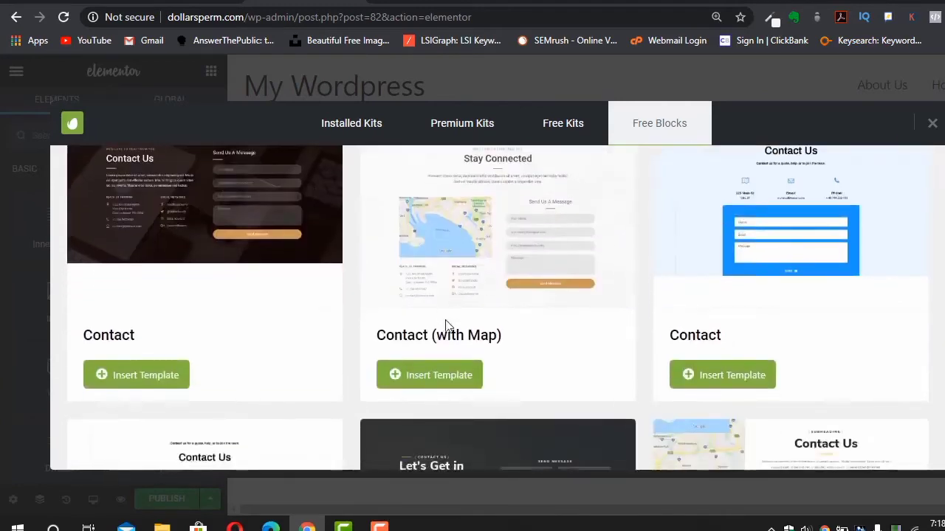
{"action": "left_click", "coordinate": [424, 377]}
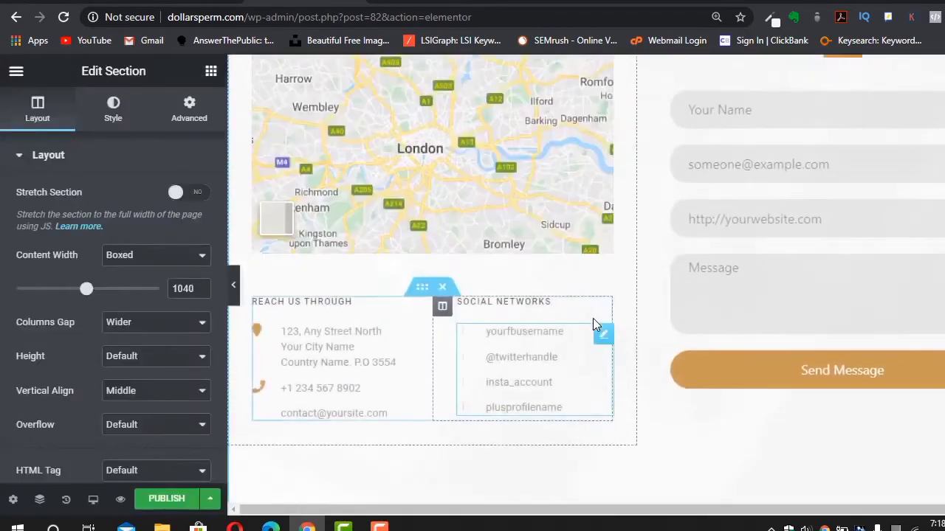
- Look over the inserted contact section's map, contact details, social networks and message form
{"action": "scroll", "coordinate": [592, 318], "scroll_direction": "up", "scroll_amount": 4}
{"action": "scroll", "coordinate": [593, 319], "scroll_direction": "down", "scroll_amount": 3}
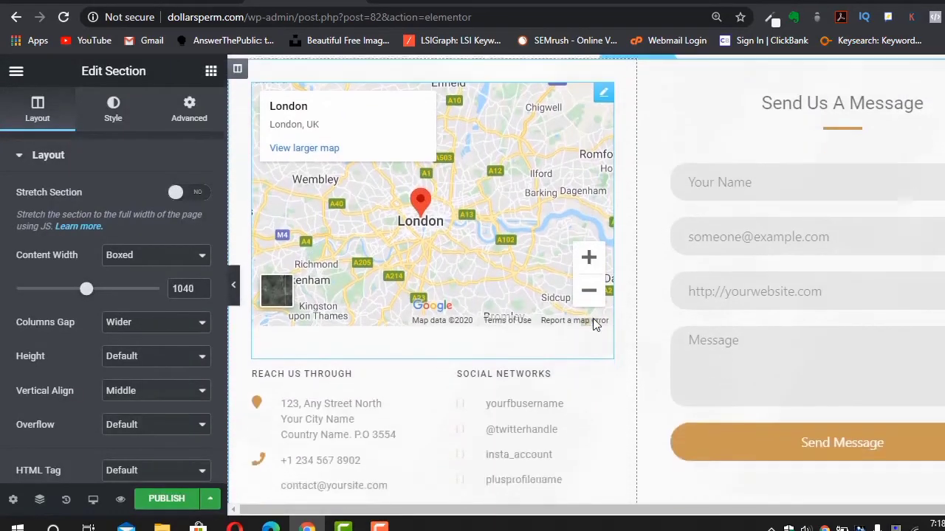
{"action": "scroll", "coordinate": [594, 321], "scroll_direction": "down", "scroll_amount": 3}
{"action": "scroll", "coordinate": [594, 321], "scroll_direction": "up", "scroll_amount": 3}
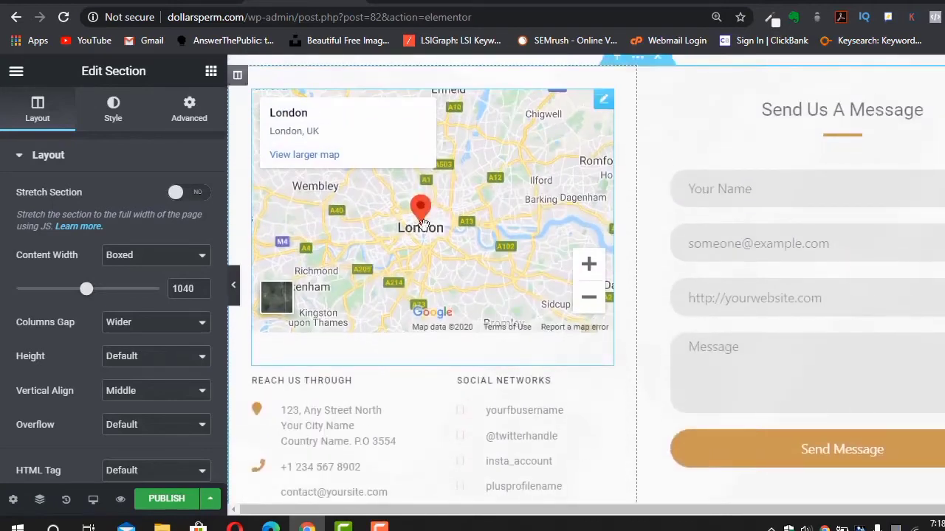
- Set the Google Maps widget's location to "clockhouse community centre ,london"
{"action": "left_click", "coordinate": [554, 125]}
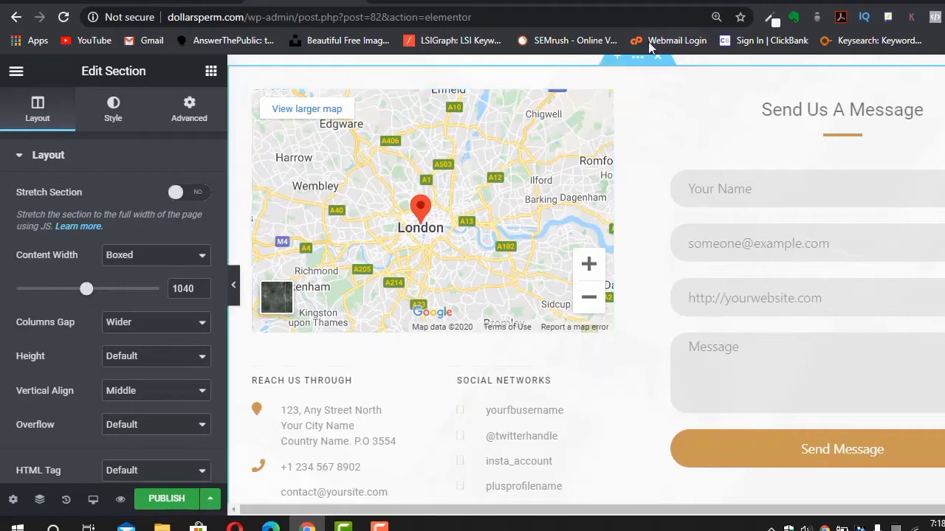
{"action": "left_click", "coordinate": [604, 101]}
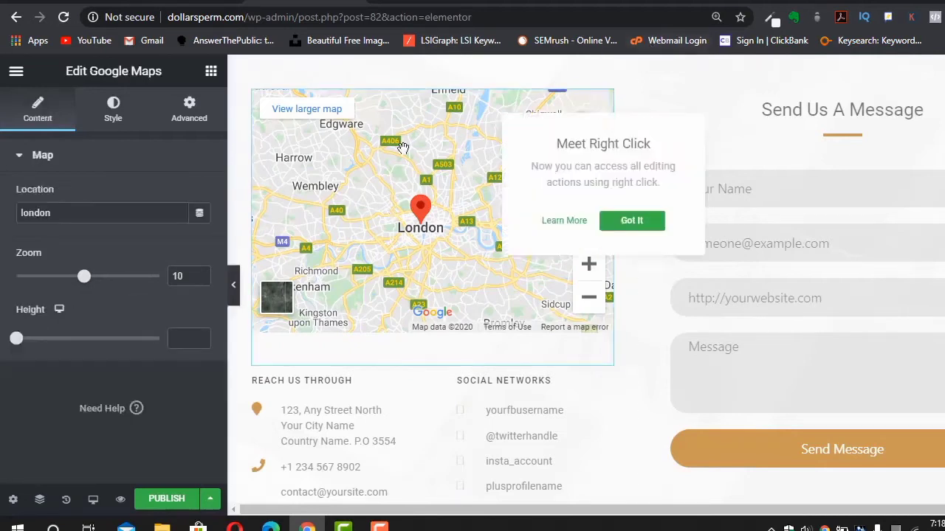
{"action": "left_click_drag", "start_coordinate": [31, 213], "coordinate": [54, 214]}
{"action": "double_click", "coordinate": [60, 215]}
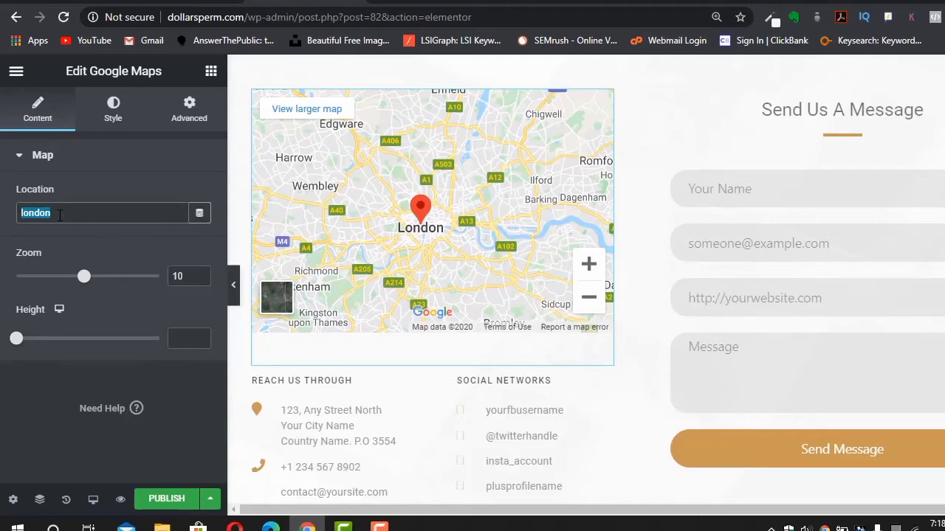
{"action": "type", "text": "clockhouse community centre ,london"}
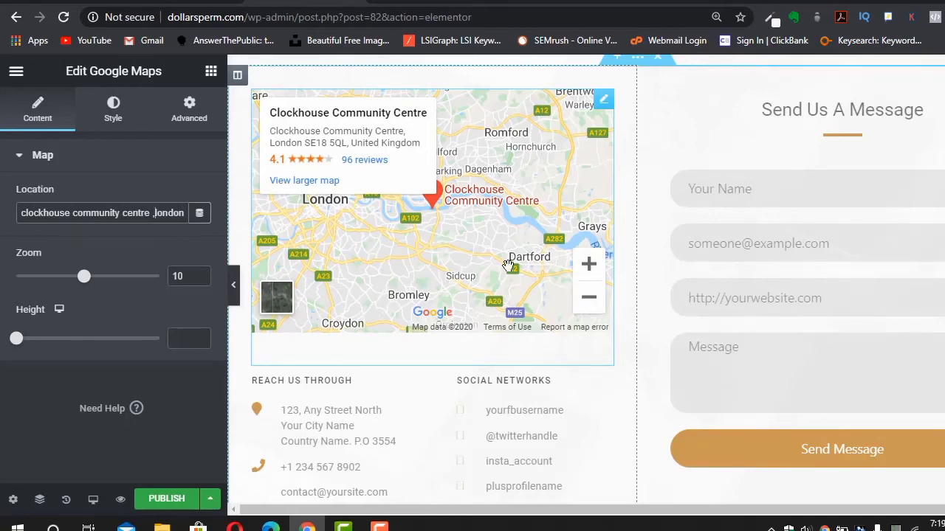
- Open the street address item of the Reach Us Through icon list to view its text, icon and link settings
{"action": "scroll", "coordinate": [507, 266], "scroll_direction": "down", "scroll_amount": 3}
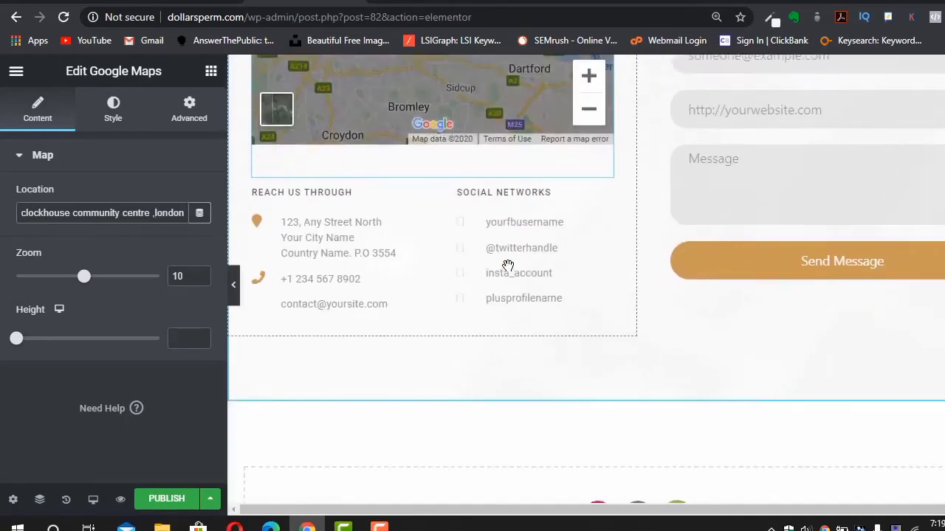
{"action": "left_click", "coordinate": [347, 248]}
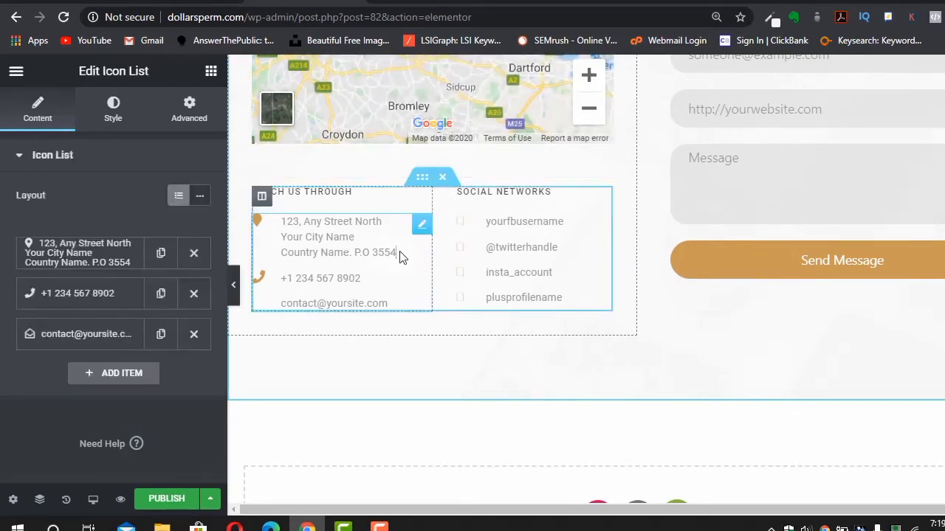
{"action": "left_click_drag", "start_coordinate": [392, 253], "coordinate": [362, 249]}
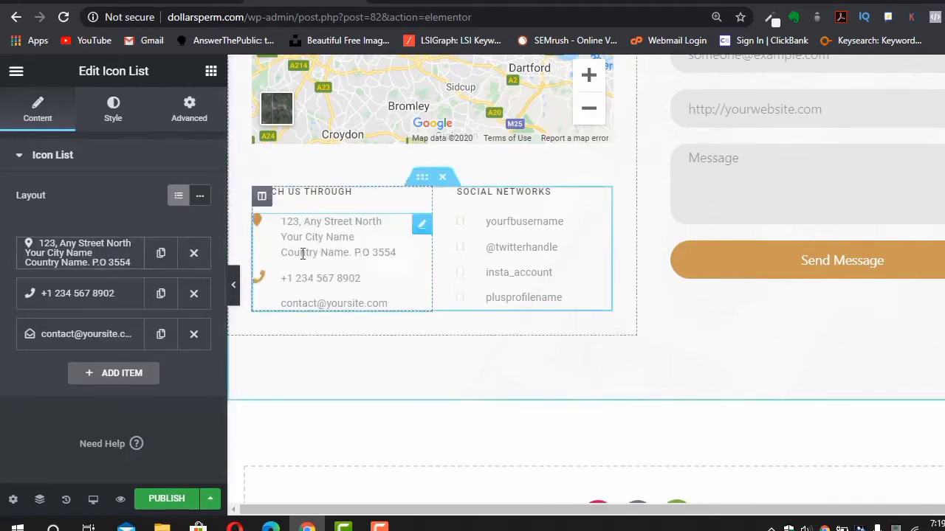
{"action": "left_click", "coordinate": [87, 262]}
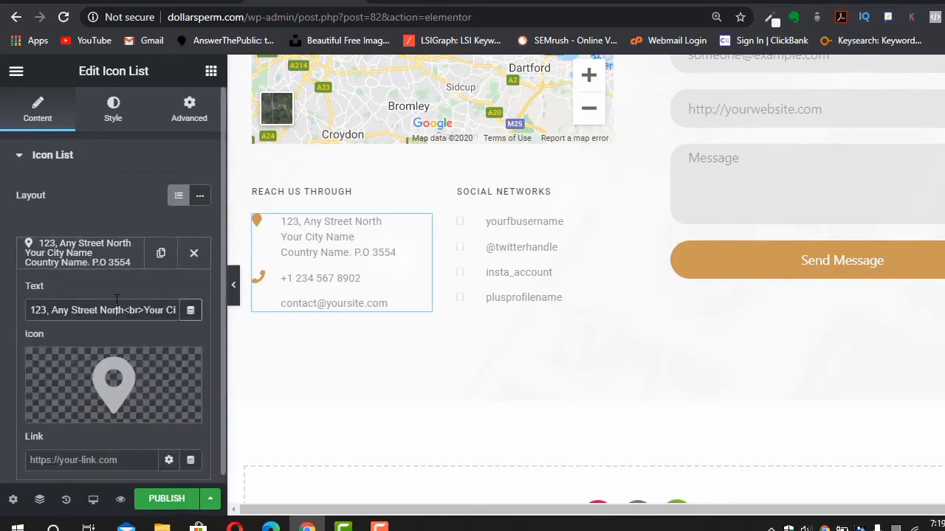
{"action": "scroll", "coordinate": [116, 301], "scroll_direction": "down", "scroll_amount": 1}
{"action": "scroll", "coordinate": [115, 299], "scroll_direction": "up", "scroll_amount": 1}
{"action": "key", "text": "ctrl+plus"}
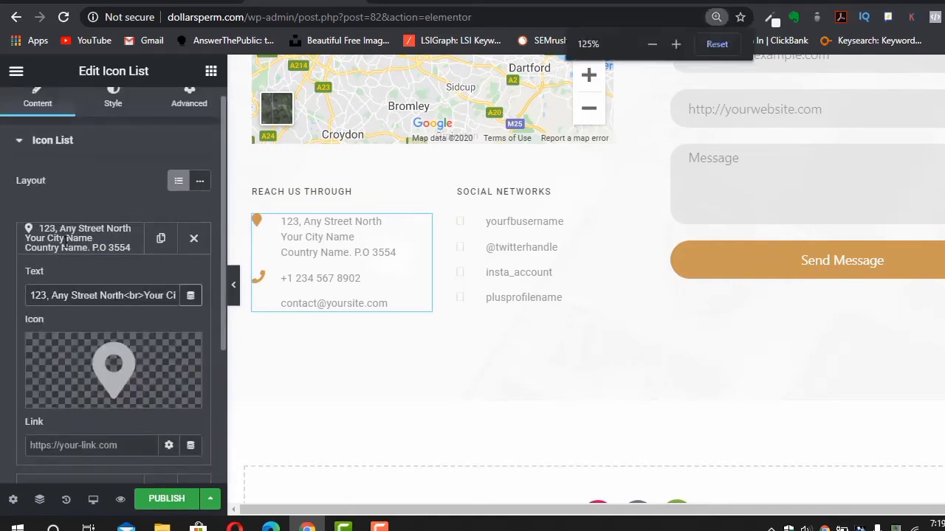
{"action": "key", "text": "ctrl+minus"}
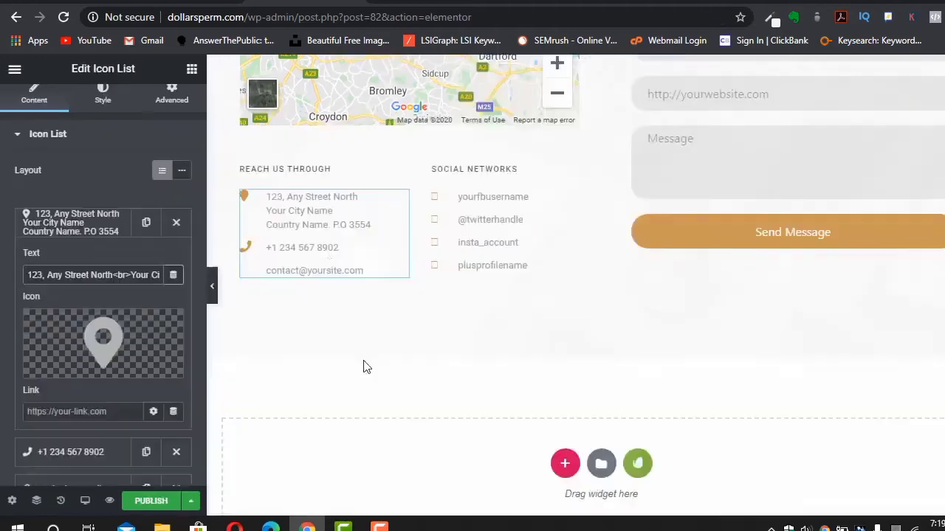
- Open the Facebook username item of the Social Networks icon list to view its text, icon and link settings
{"action": "scroll", "coordinate": [605, 320], "scroll_direction": "down", "scroll_amount": 2}
{"action": "scroll", "coordinate": [605, 321], "scroll_direction": "up", "scroll_amount": 3}
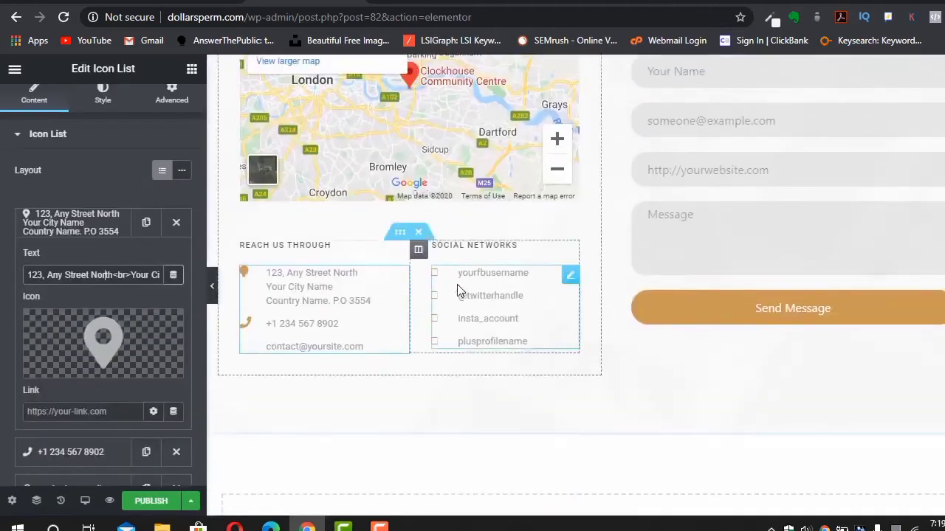
{"action": "left_click", "coordinate": [487, 295]}
{"action": "left_click", "coordinate": [45, 235]}
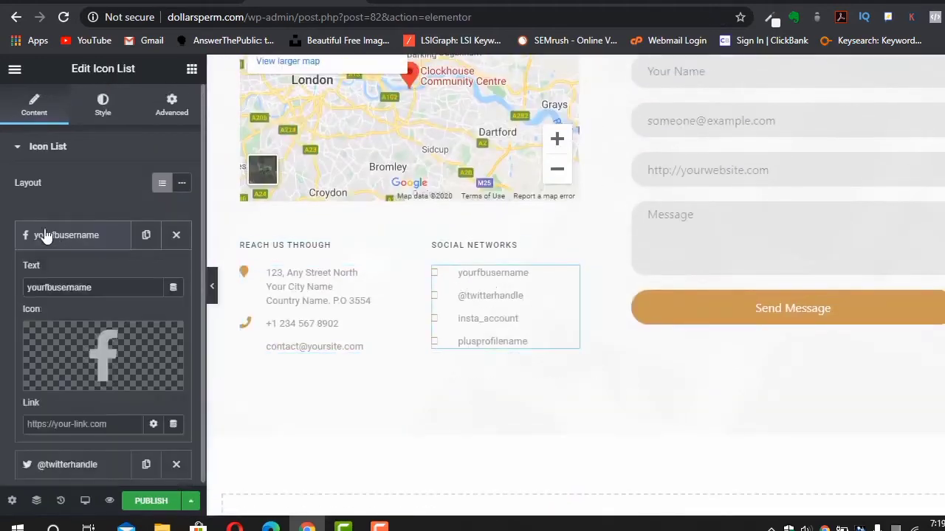
- Review the text, icon and link settings of the Facebook, Twitter and Instagram items in the Social Networks icon list
{"action": "scroll", "coordinate": [78, 337], "scroll_direction": "down", "scroll_amount": 1}
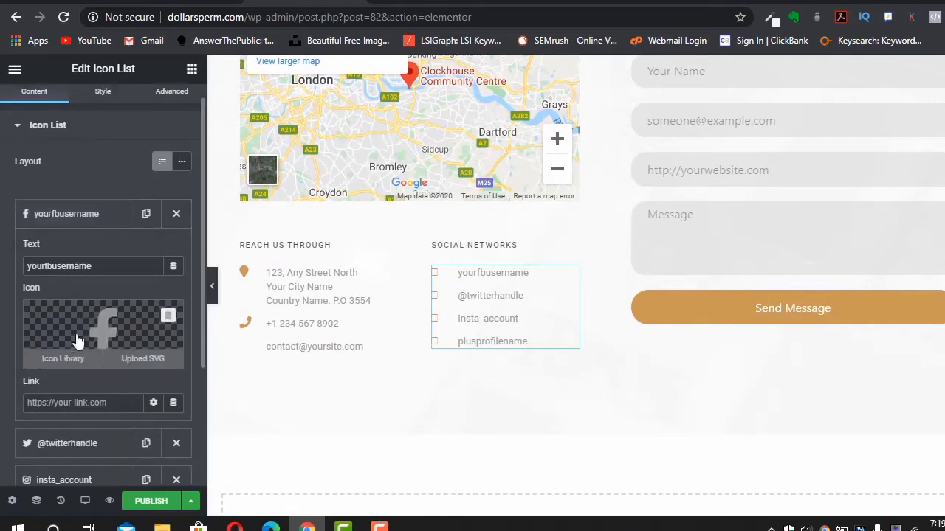
{"action": "left_click", "coordinate": [93, 266]}
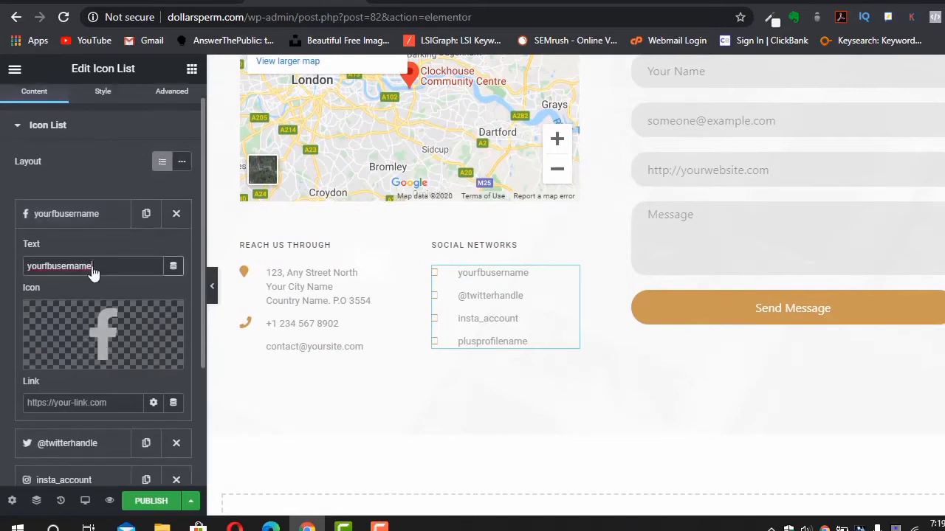
{"action": "scroll", "coordinate": [95, 275], "scroll_direction": "down", "scroll_amount": 3}
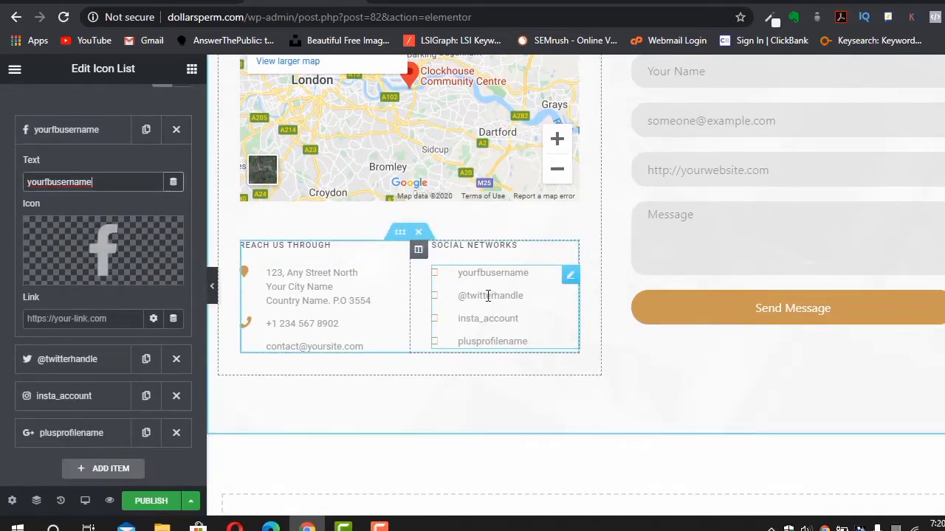
{"action": "scroll", "coordinate": [491, 295], "scroll_direction": "down", "scroll_amount": 1}
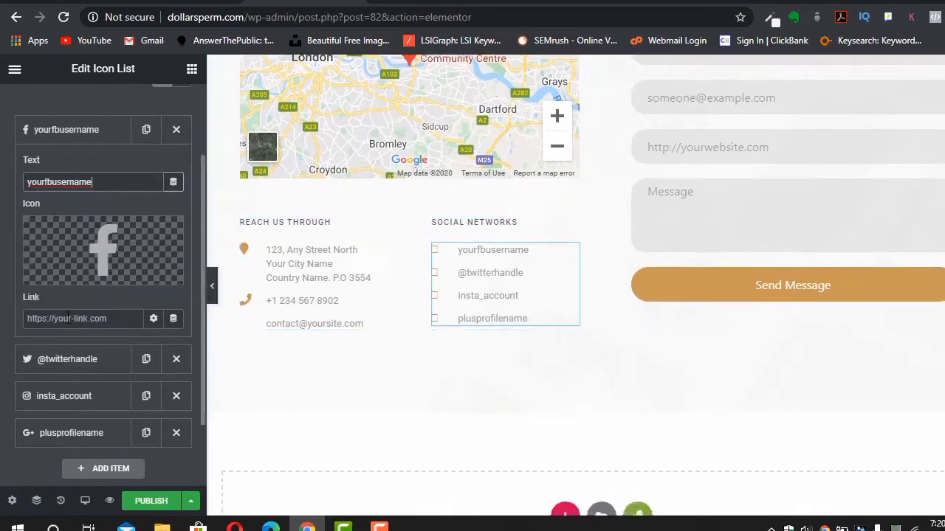
{"action": "left_click", "coordinate": [67, 318]}
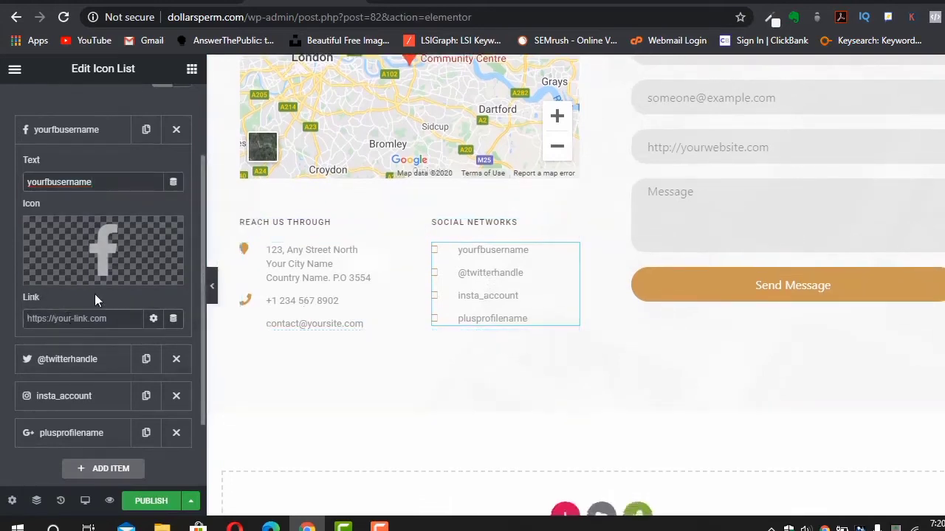
{"action": "left_click", "coordinate": [61, 359]}
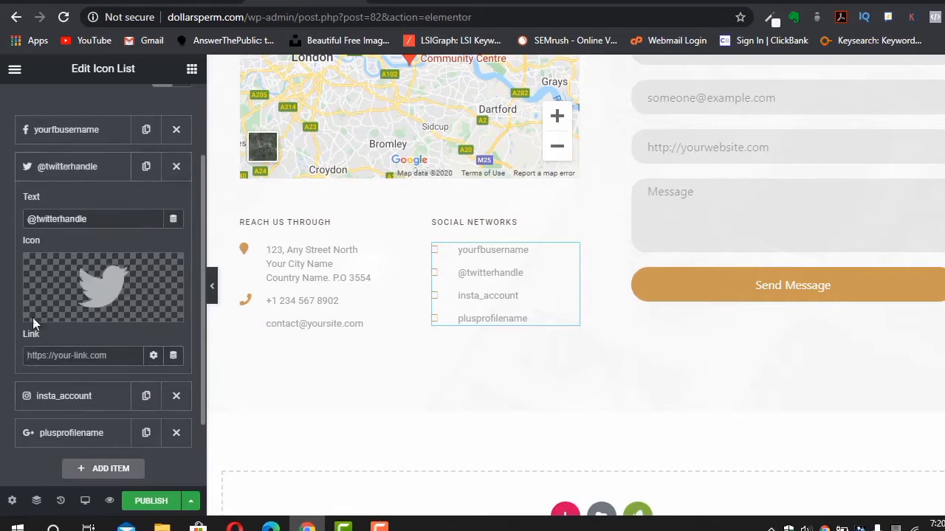
{"action": "left_click", "coordinate": [96, 220]}
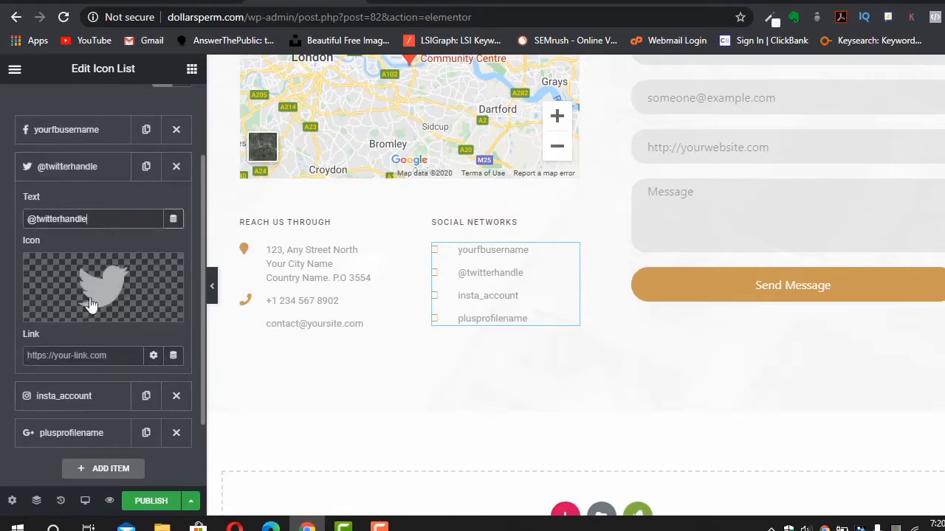
{"action": "scroll", "coordinate": [95, 353], "scroll_direction": "down", "scroll_amount": 2}
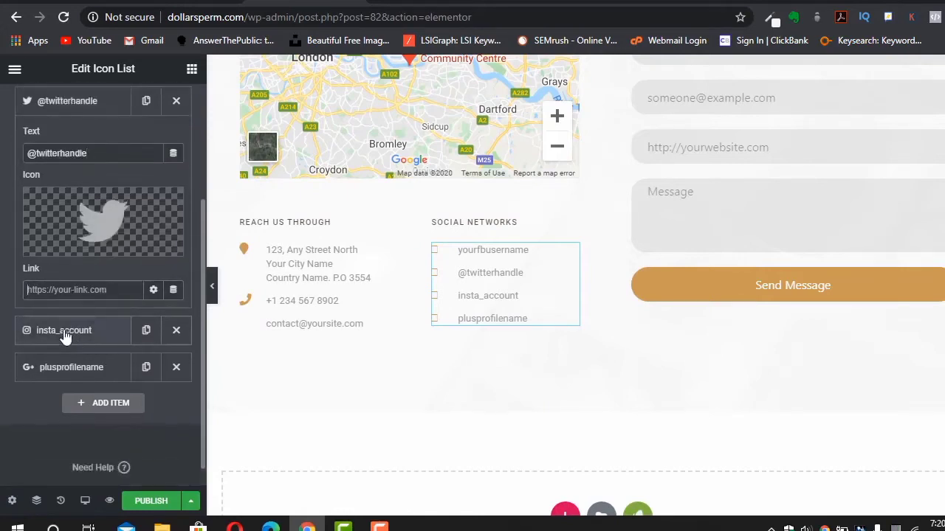
{"action": "left_click", "coordinate": [78, 333]}
{"action": "scroll", "coordinate": [89, 288], "scroll_direction": "down", "scroll_amount": 1}
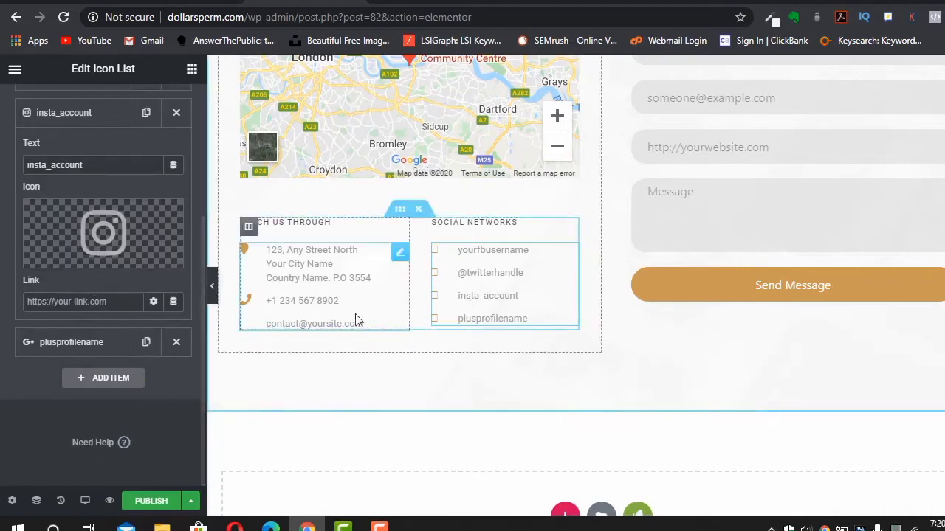
- Publish the contact page with its Stay Connected section
{"action": "scroll", "coordinate": [590, 293], "scroll_direction": "up", "scroll_amount": 3}
{"action": "scroll", "coordinate": [590, 293], "scroll_direction": "up", "scroll_amount": 4}
{"action": "scroll", "coordinate": [581, 320], "scroll_direction": "down", "scroll_amount": 1}
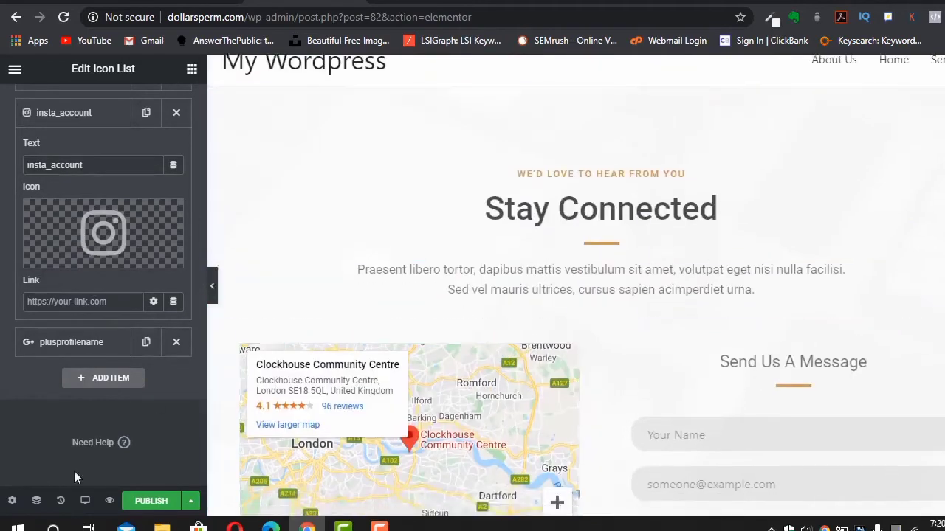
{"action": "left_click", "coordinate": [158, 503]}
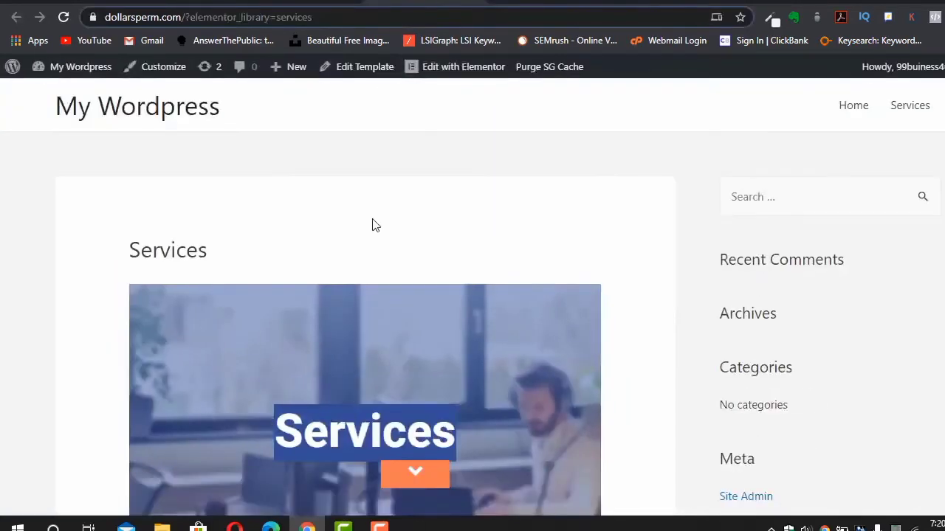
{"action": "scroll", "coordinate": [413, 295], "scroll_direction": "down", "scroll_amount": 8}
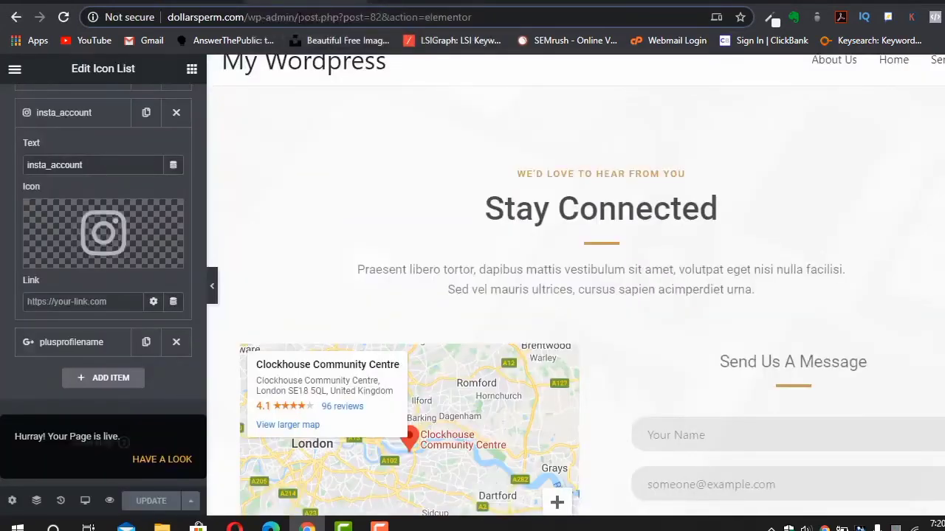
- Go to the WordPress dashboard at dollarsperm.com/wp-admin/
{"action": "left_click_drag", "start_coordinate": [298, 17], "coordinate": [509, 16]}
{"action": "key", "text": "BackSpace"}
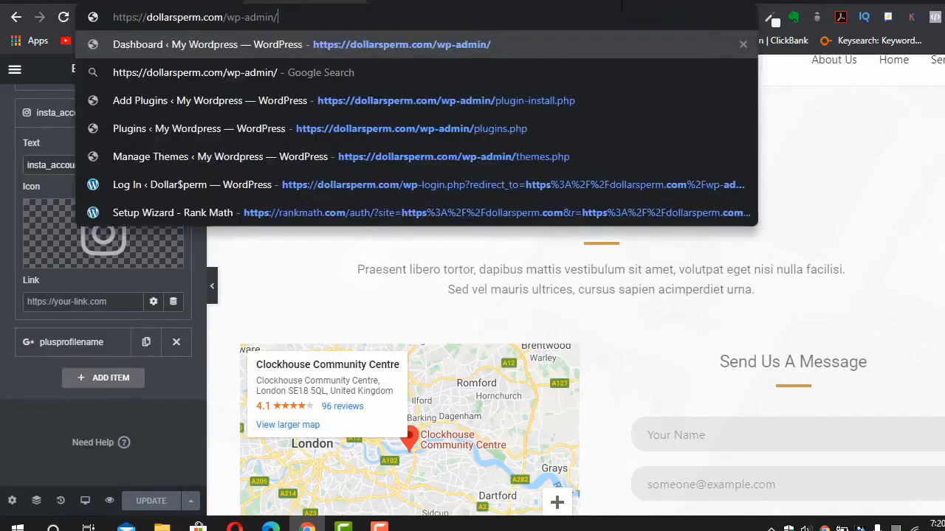
{"action": "key", "text": "Return"}
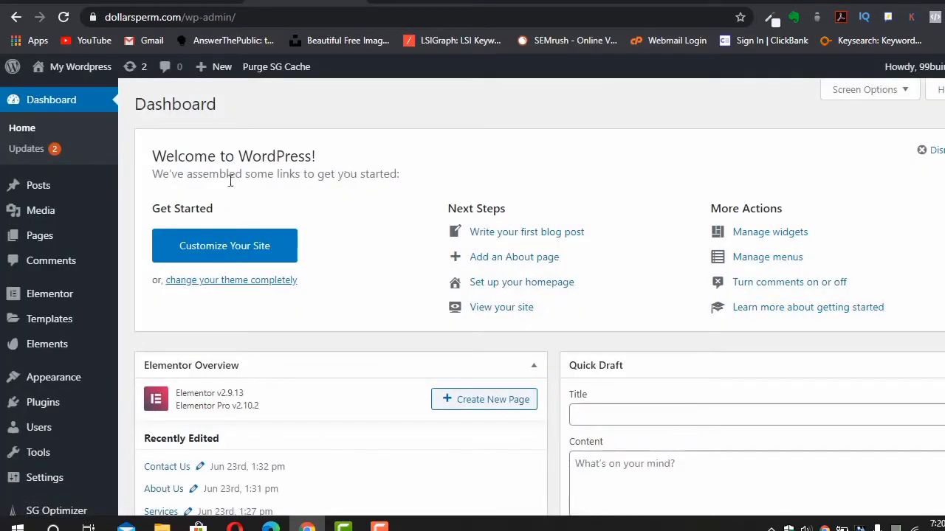
- Open the site's navigation menu management page
{"action": "mouse_move", "coordinate": [74, 415]}
{"action": "scroll", "coordinate": [73, 416], "scroll_direction": "down", "scroll_amount": 2}
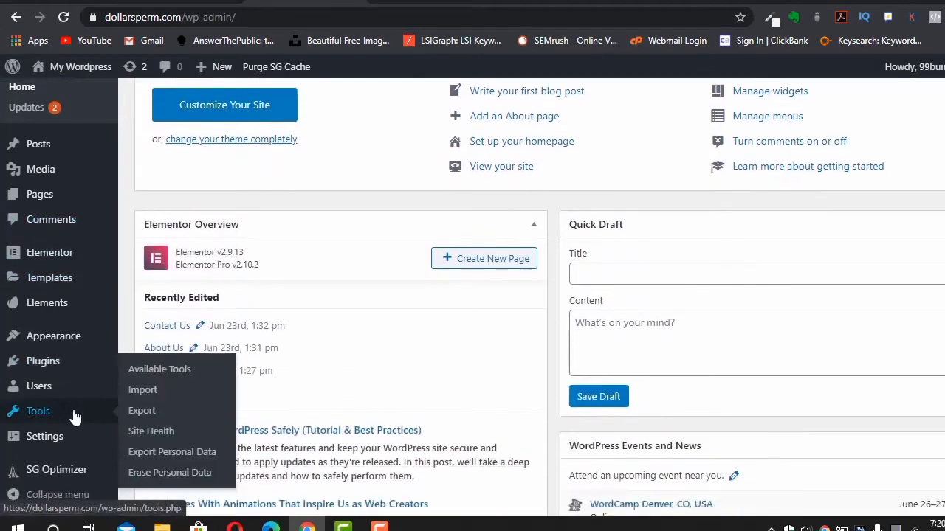
{"action": "mouse_move", "coordinate": [45, 402]}
{"action": "scroll", "coordinate": [44, 402], "scroll_direction": "down", "scroll_amount": 2}
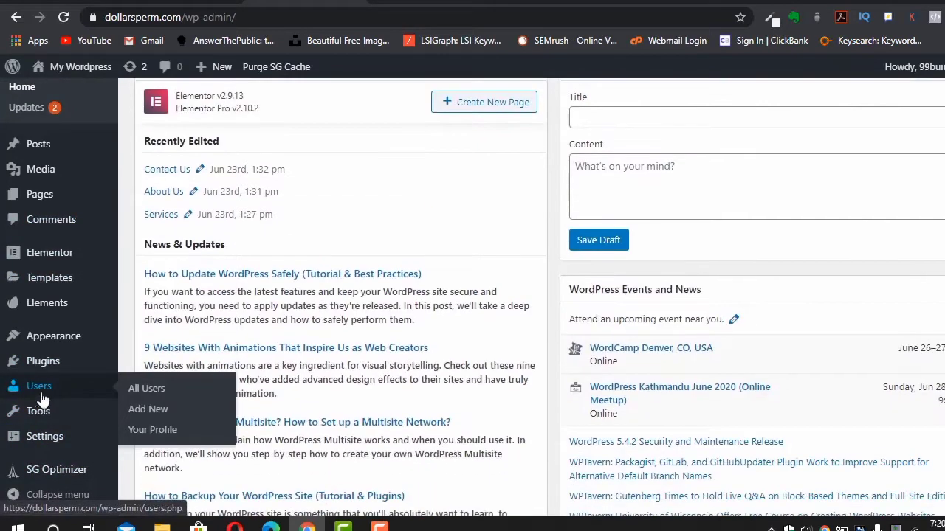
{"action": "mouse_move", "coordinate": [80, 294]}
{"action": "mouse_move", "coordinate": [60, 350]}
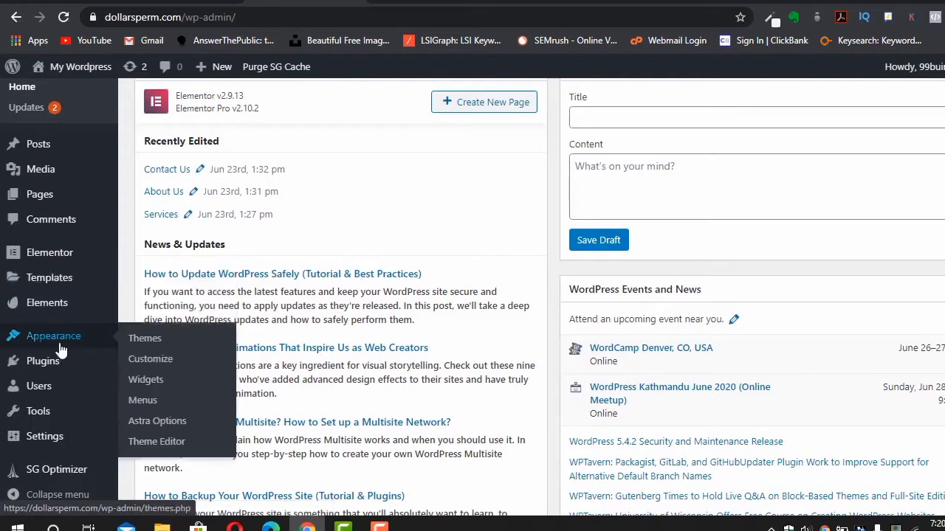
{"action": "left_click", "coordinate": [143, 401]}
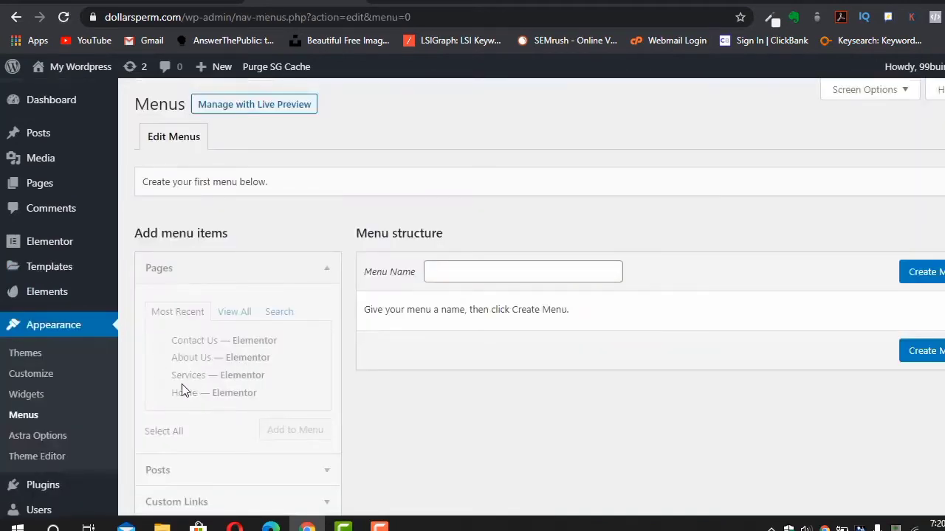
- Create a new navigation menu named "Main Menu"
{"action": "scroll", "coordinate": [486, 146], "scroll_direction": "down", "scroll_amount": 2}
{"action": "left_click", "coordinate": [486, 146]}
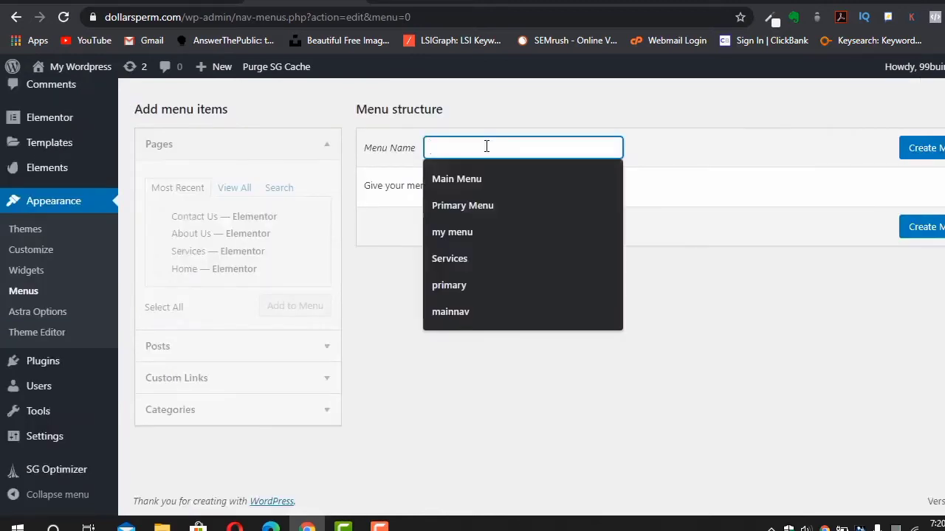
{"action": "left_click", "coordinate": [486, 174]}
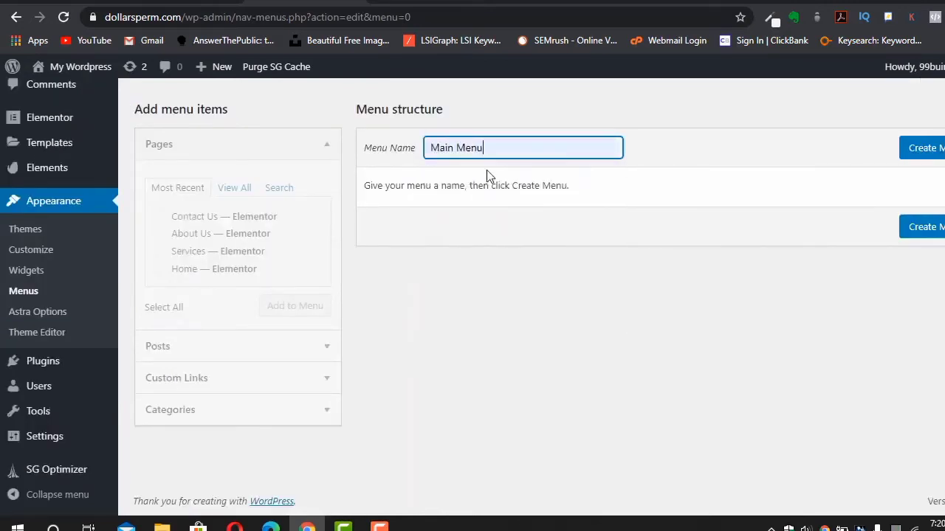
{"action": "left_click", "coordinate": [924, 151]}
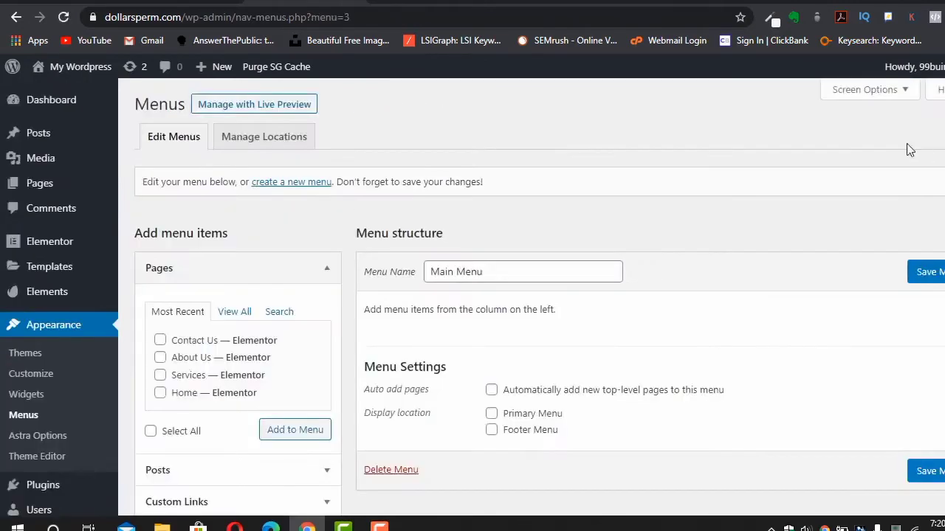
- Add the Contact Us, About Us, Services and Home pages to Main Menu
{"action": "left_click", "coordinate": [160, 375]}
{"action": "left_click", "coordinate": [160, 358]}
{"action": "left_click", "coordinate": [159, 342]}
{"action": "left_click", "coordinate": [288, 431]}
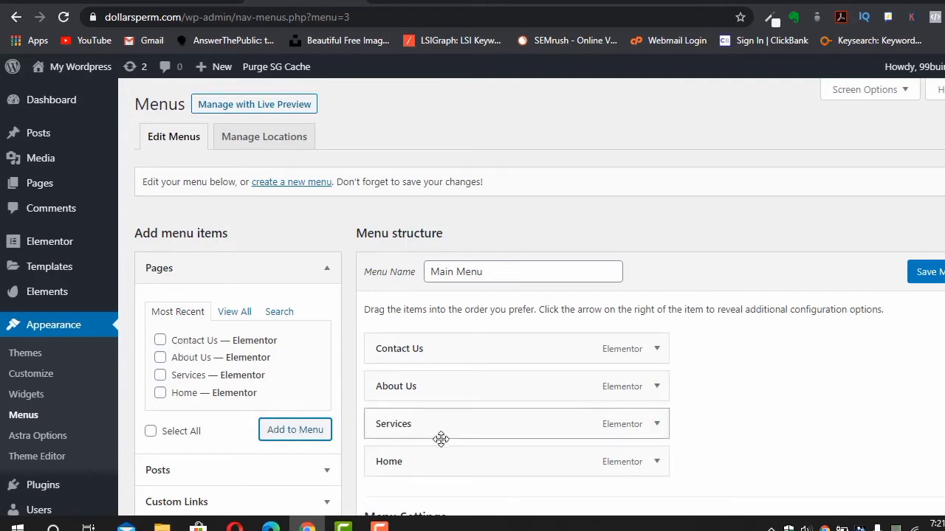
- Reorder the menu items as Home, Services, About Us, Contact Us and save the menu
{"action": "scroll", "coordinate": [440, 439], "scroll_direction": "down", "scroll_amount": 3}
{"action": "left_click_drag", "start_coordinate": [480, 313], "coordinate": [439, 192]}
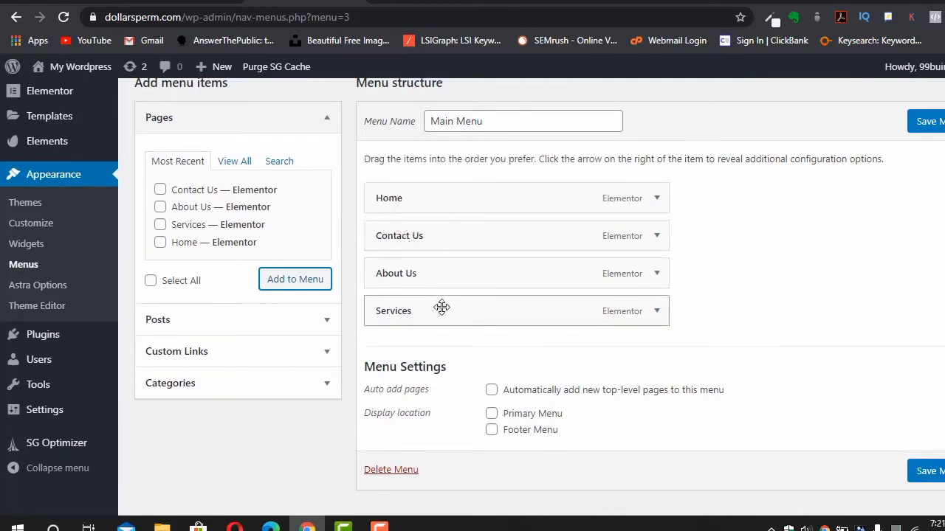
{"action": "left_click_drag", "start_coordinate": [440, 308], "coordinate": [426, 237]}
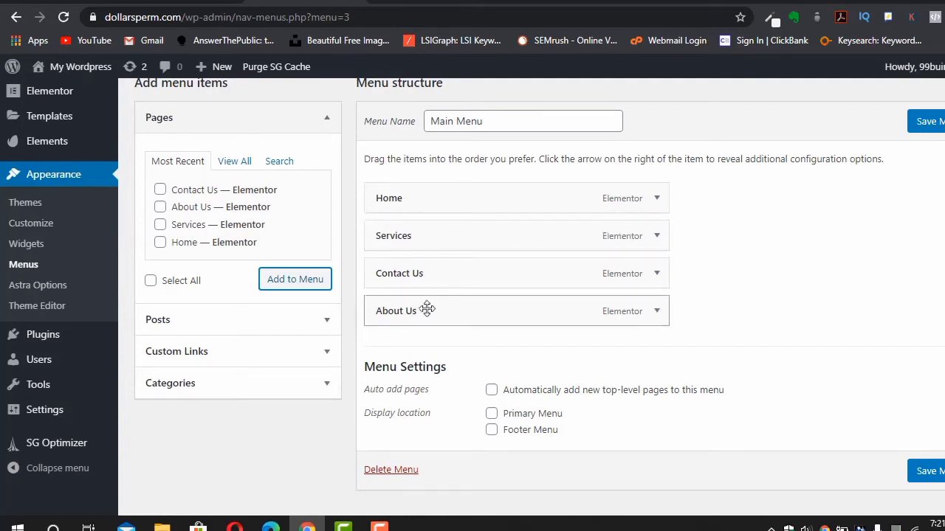
{"action": "left_click_drag", "start_coordinate": [427, 309], "coordinate": [417, 274]}
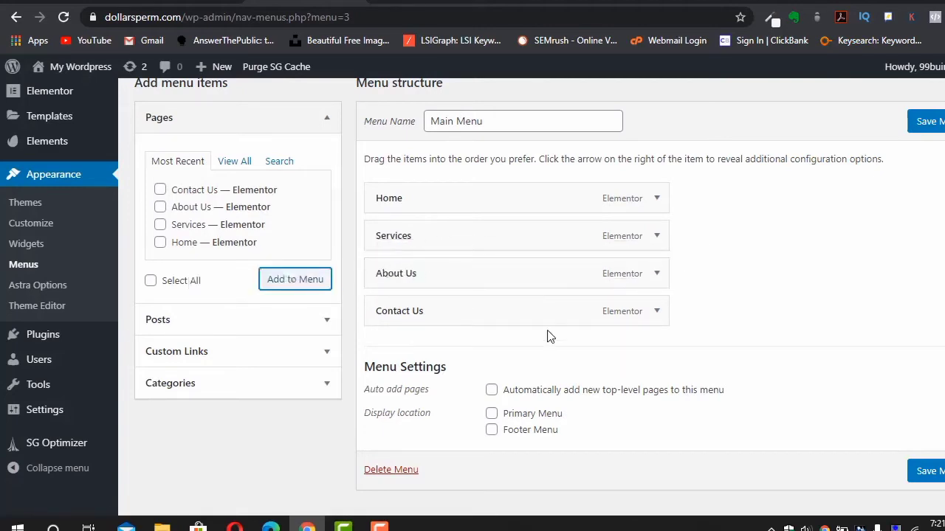
{"action": "scroll", "coordinate": [549, 336], "scroll_direction": "up", "scroll_amount": 3}
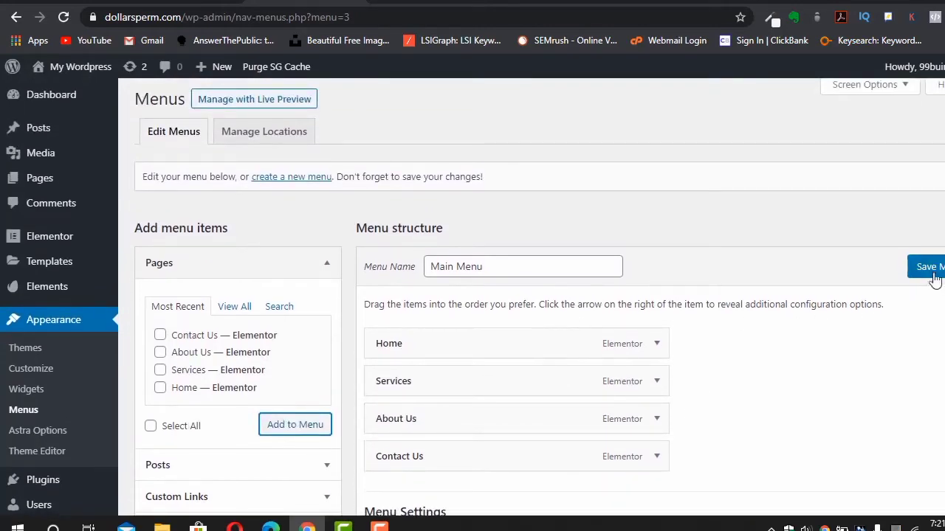
{"action": "left_click", "coordinate": [932, 275]}
- Assign Main Menu to the Primary Menu display location and save the menu
{"action": "scroll", "coordinate": [531, 332], "scroll_direction": "down", "scroll_amount": 4}
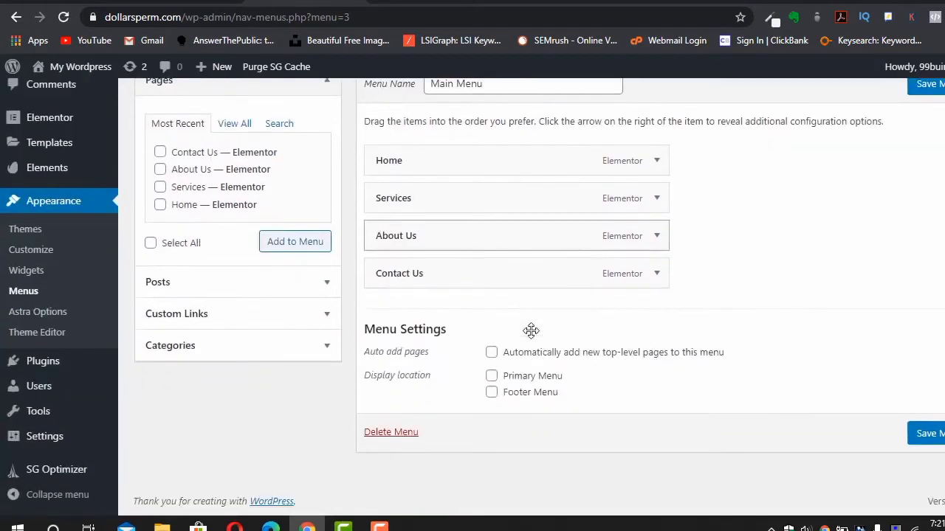
{"action": "scroll", "coordinate": [530, 330], "scroll_direction": "up", "scroll_amount": 1}
{"action": "scroll", "coordinate": [534, 338], "scroll_direction": "down", "scroll_amount": 1}
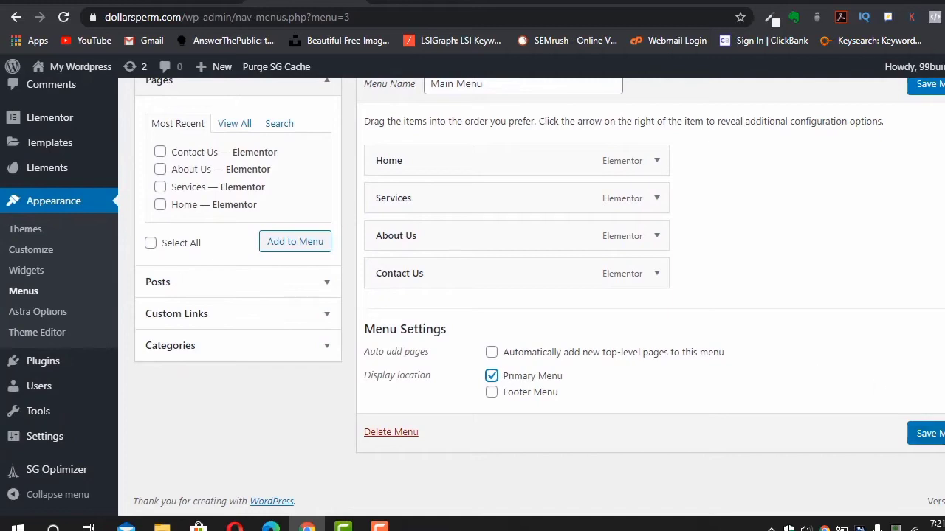
{"action": "left_click", "coordinate": [932, 434]}
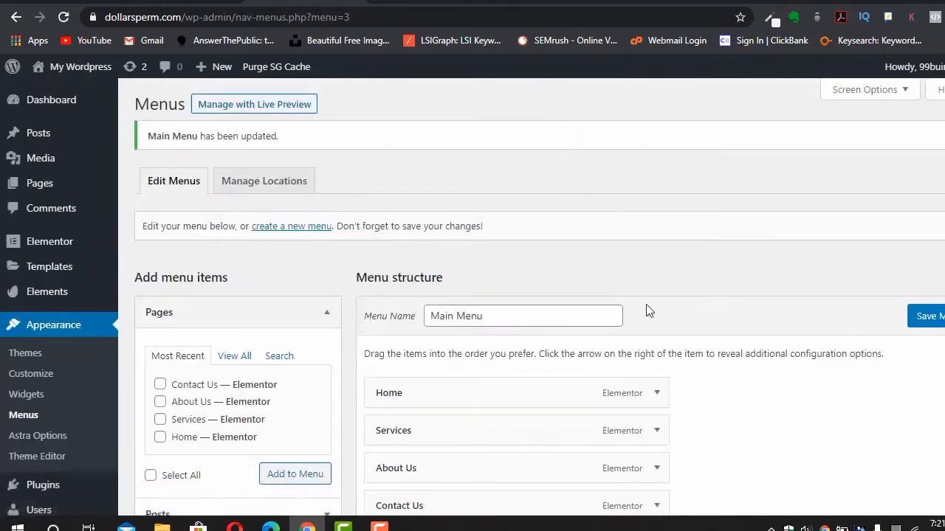
{"action": "mouse_move", "coordinate": [87, 79]}
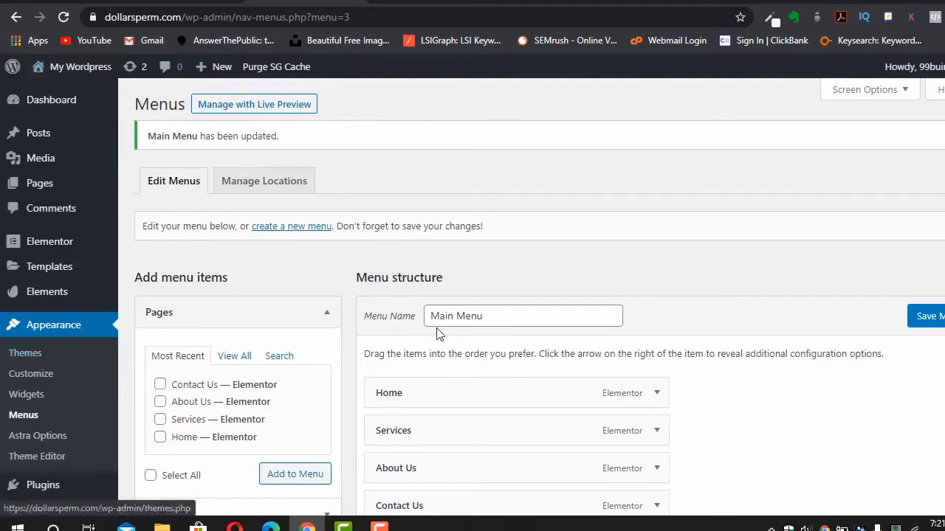
{"action": "scroll", "coordinate": [437, 334], "scroll_direction": "down", "scroll_amount": 1}
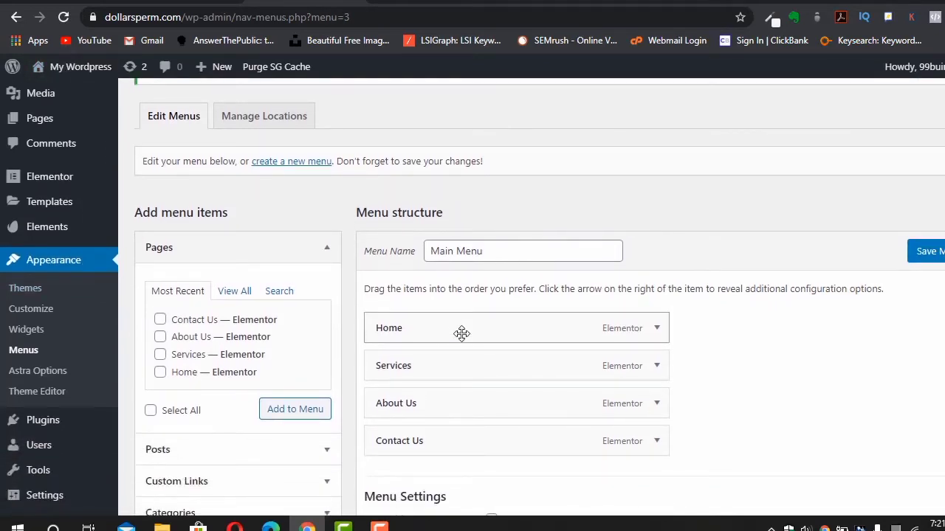
{"action": "scroll", "coordinate": [459, 333], "scroll_direction": "down", "scroll_amount": 2}
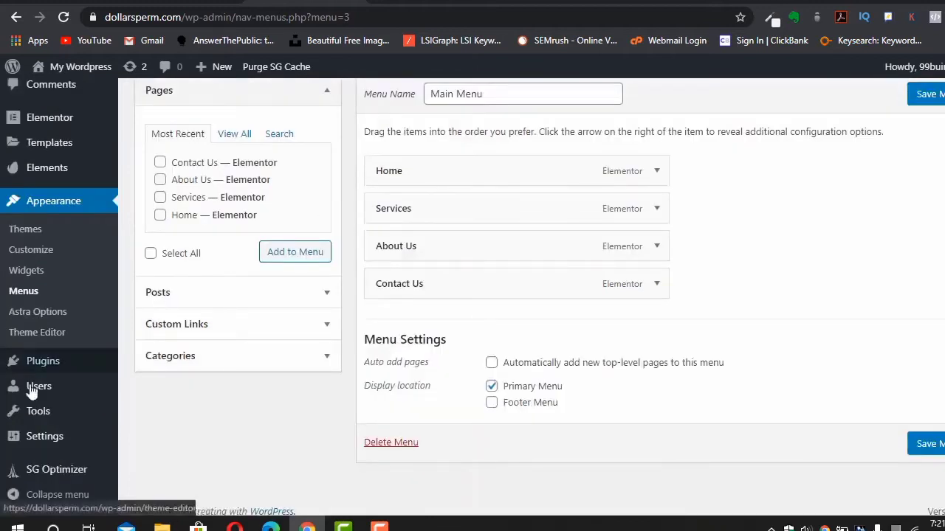
{"action": "mouse_move", "coordinate": [31, 391]}
{"action": "scroll", "coordinate": [21, 386], "scroll_direction": "up", "scroll_amount": 2}
{"action": "scroll", "coordinate": [44, 377], "scroll_direction": "down", "scroll_amount": 2}
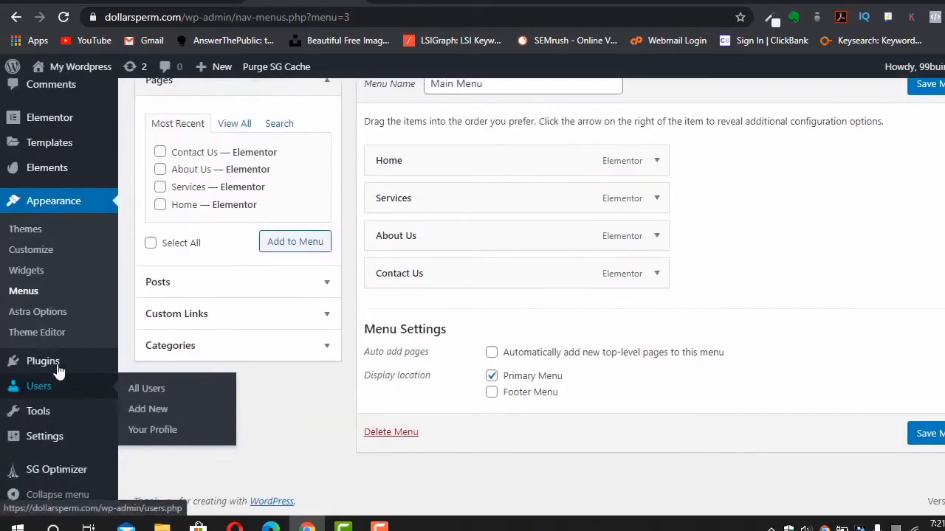
- Open the live My Wordpress site in a new tab and look over its front page
{"action": "right_click", "coordinate": [85, 62]}
{"action": "left_click", "coordinate": [108, 67]}
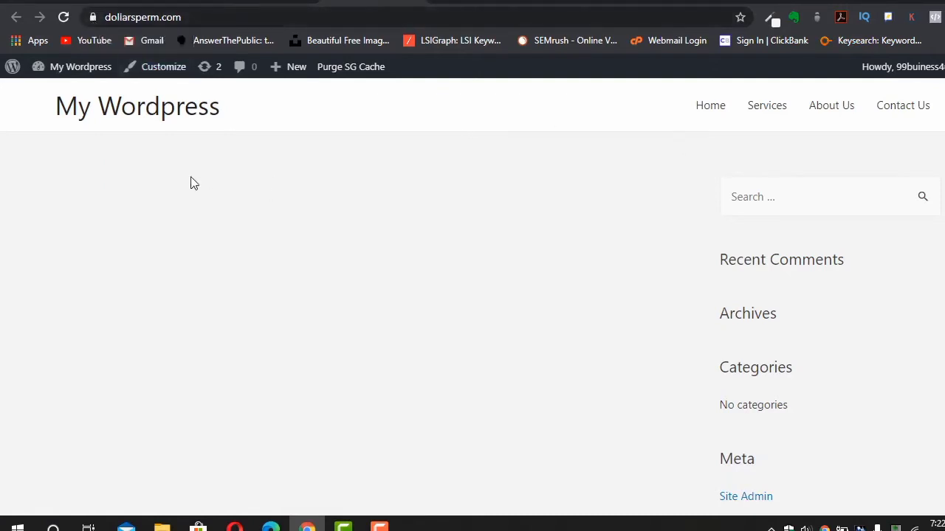
{"action": "scroll", "coordinate": [405, 342], "scroll_direction": "down", "scroll_amount": 3}
{"action": "scroll", "coordinate": [823, 248], "scroll_direction": "up", "scroll_amount": 2}
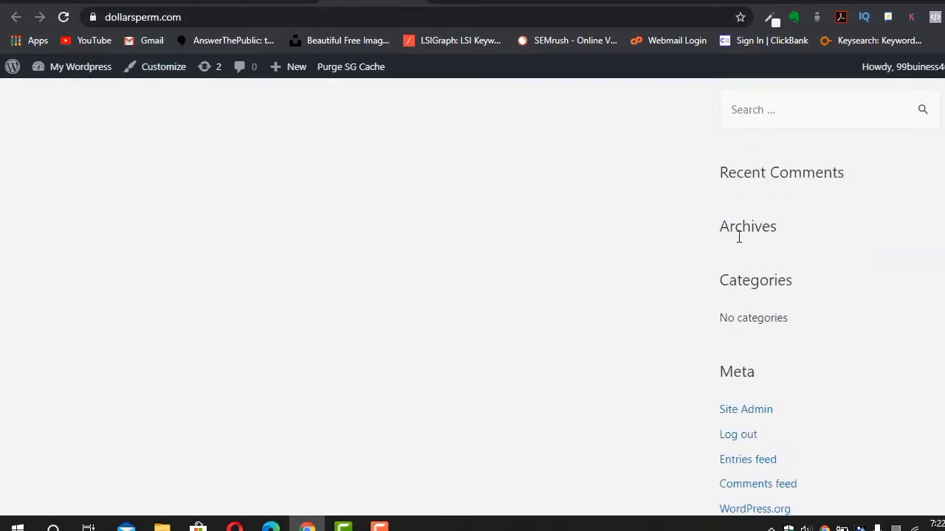
- Return to the admin area, open the Reading settings and make the homepage display a static page
{"action": "scroll", "coordinate": [738, 237], "scroll_direction": "up", "scroll_amount": 2}
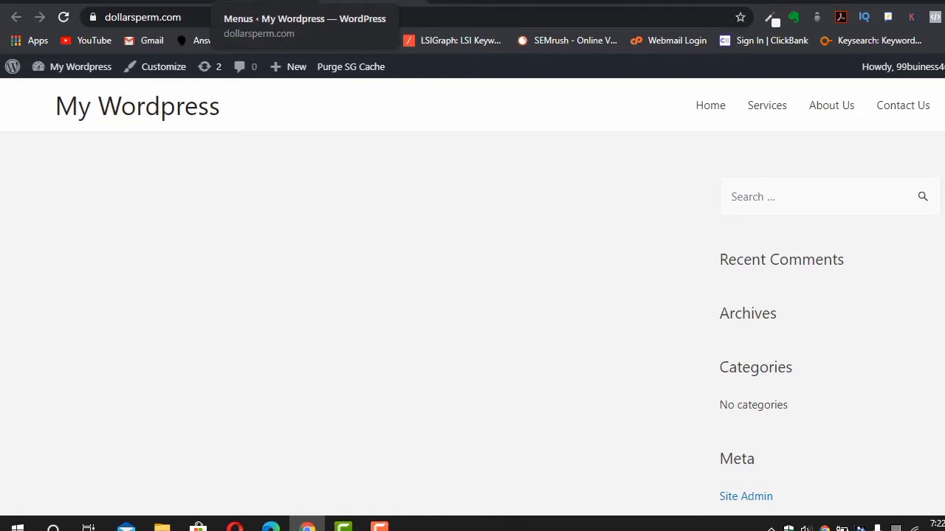
{"action": "left_click", "coordinate": [296, 2]}
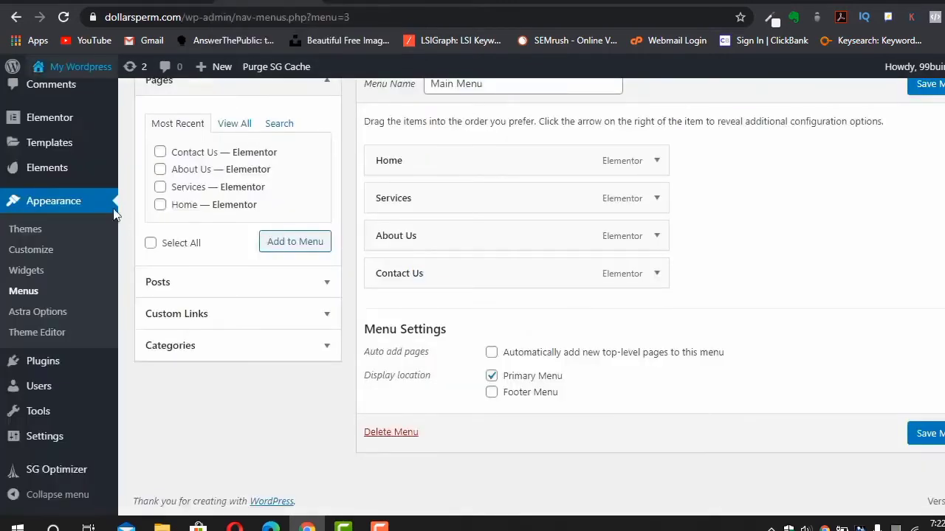
{"action": "mouse_move", "coordinate": [34, 435]}
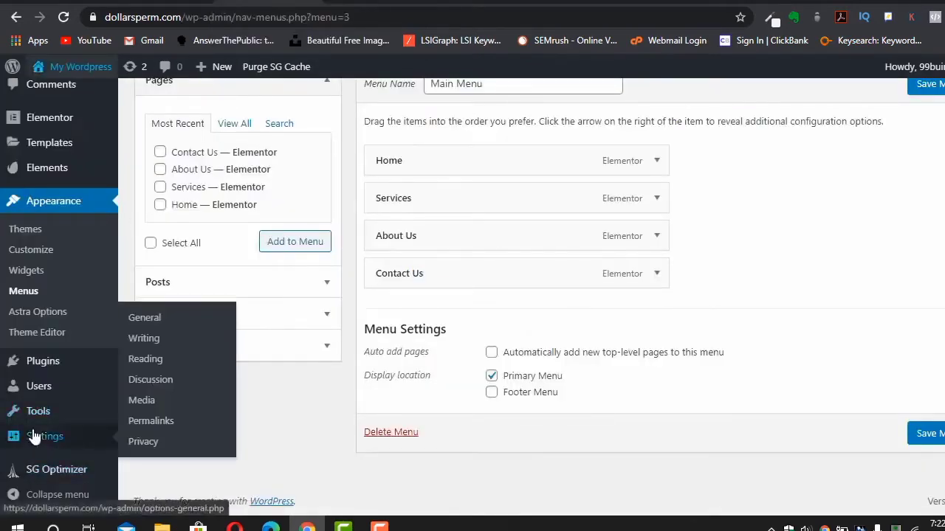
{"action": "left_click", "coordinate": [148, 359]}
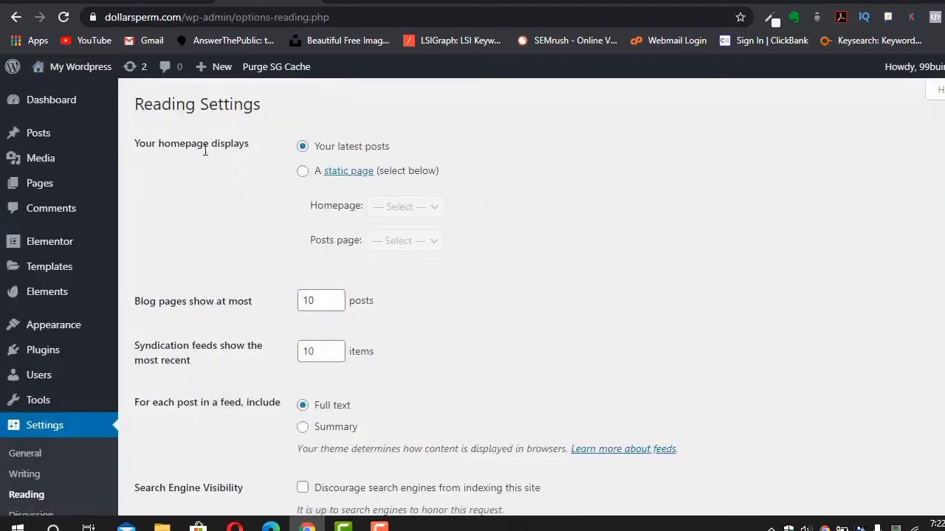
{"action": "left_click", "coordinate": [305, 174]}
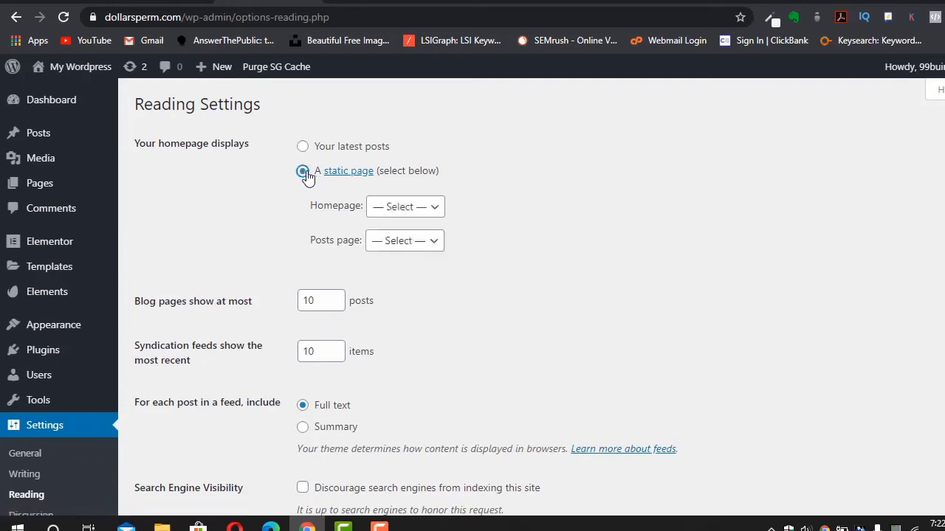
- Choose Home as the static homepage and save the Reading settings
{"action": "left_click", "coordinate": [414, 212]}
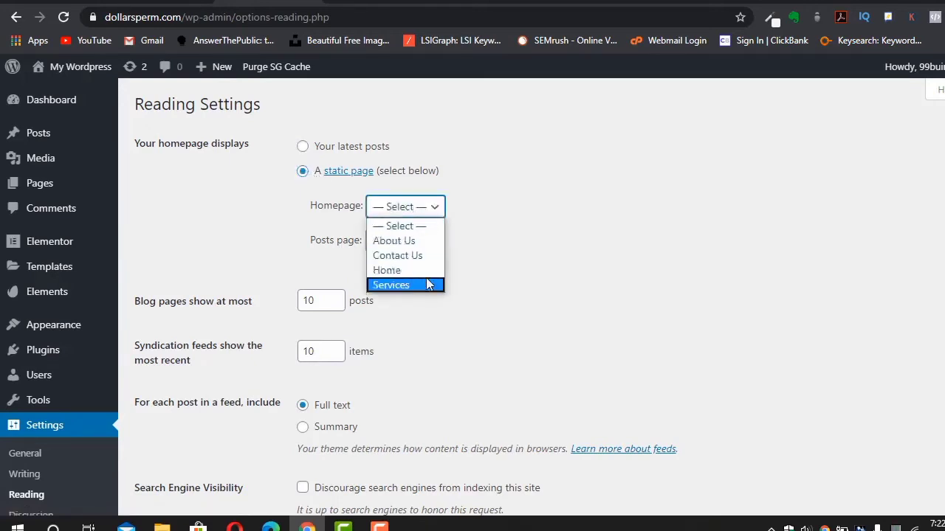
{"action": "left_click", "coordinate": [426, 285]}
{"action": "left_click", "coordinate": [386, 210]}
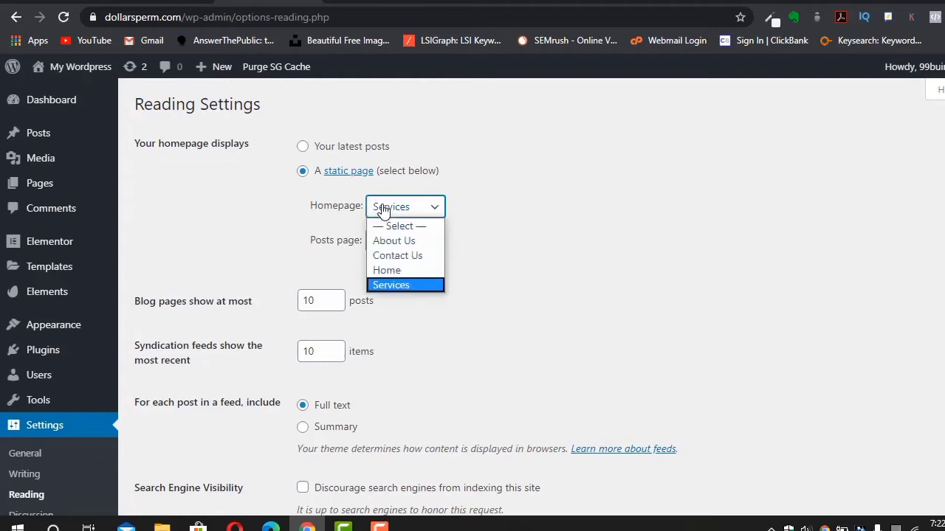
{"action": "left_click", "coordinate": [386, 271]}
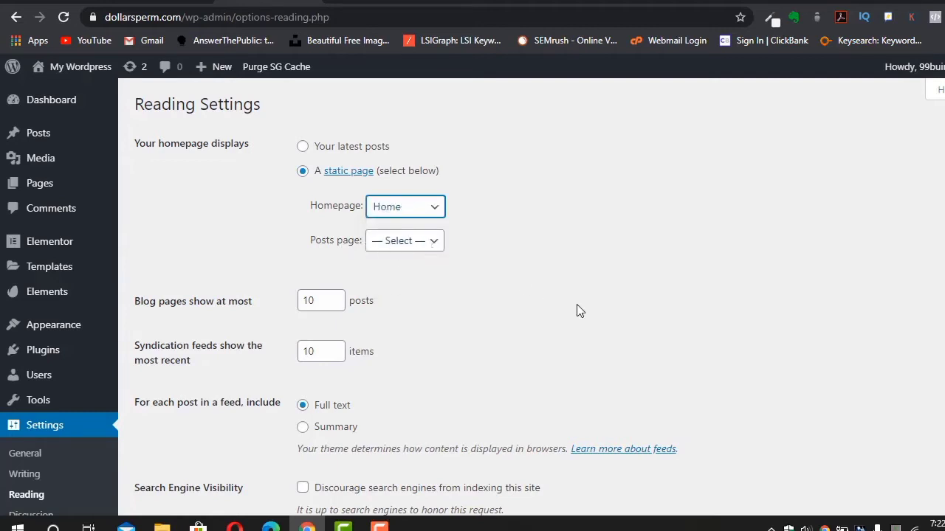
{"action": "scroll", "coordinate": [578, 310], "scroll_direction": "down", "scroll_amount": 2}
{"action": "scroll", "coordinate": [579, 310], "scroll_direction": "down", "scroll_amount": 1}
{"action": "scroll", "coordinate": [350, 329], "scroll_direction": "up", "scroll_amount": 3}
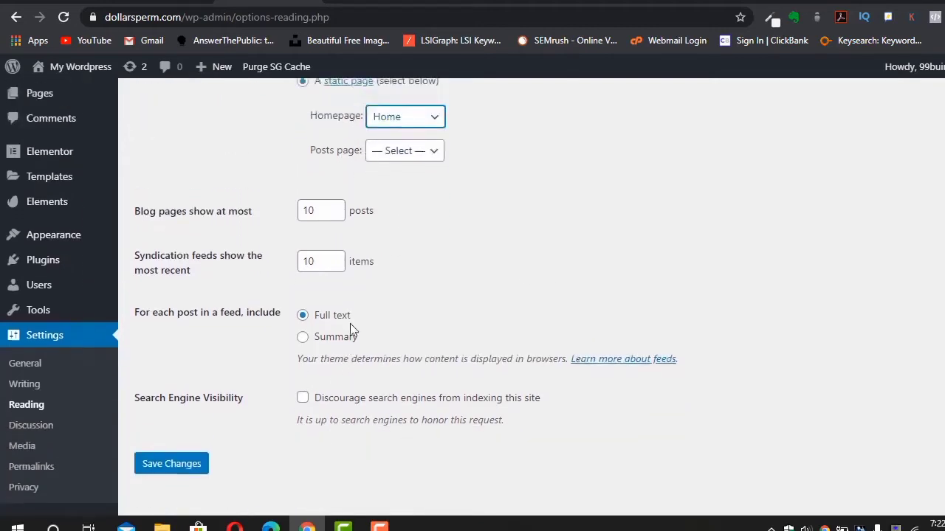
{"action": "scroll", "coordinate": [350, 330], "scroll_direction": "down", "scroll_amount": 3}
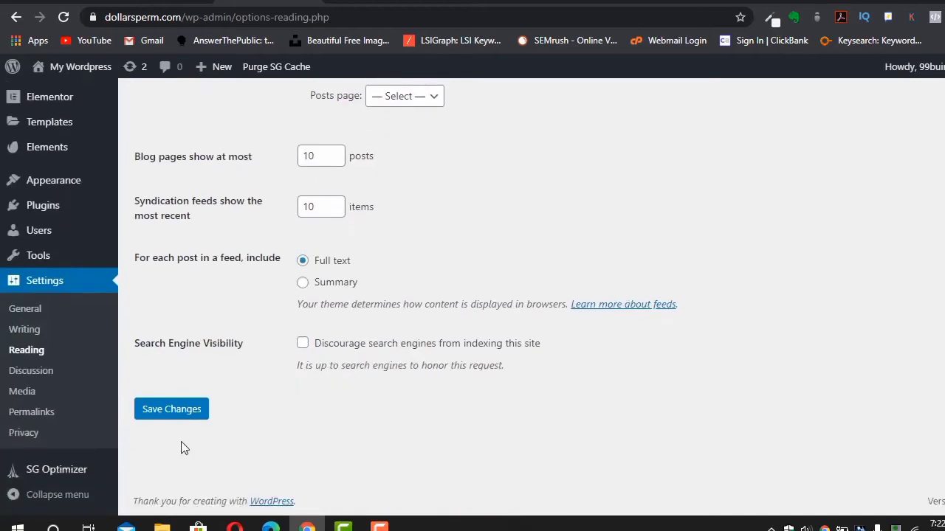
{"action": "left_click", "coordinate": [158, 412]}
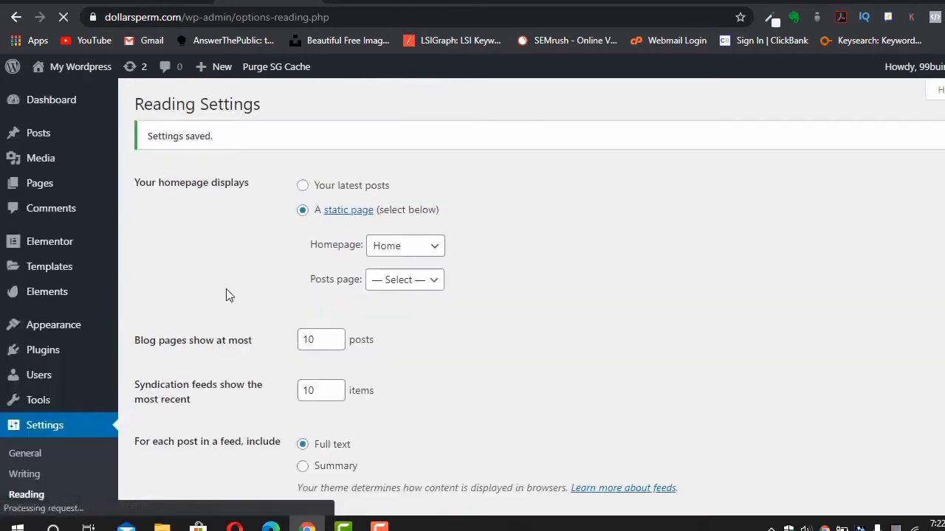
{"action": "scroll", "coordinate": [228, 293], "scroll_direction": "down", "scroll_amount": 3}
{"action": "scroll", "coordinate": [339, 292], "scroll_direction": "up", "scroll_amount": 2}
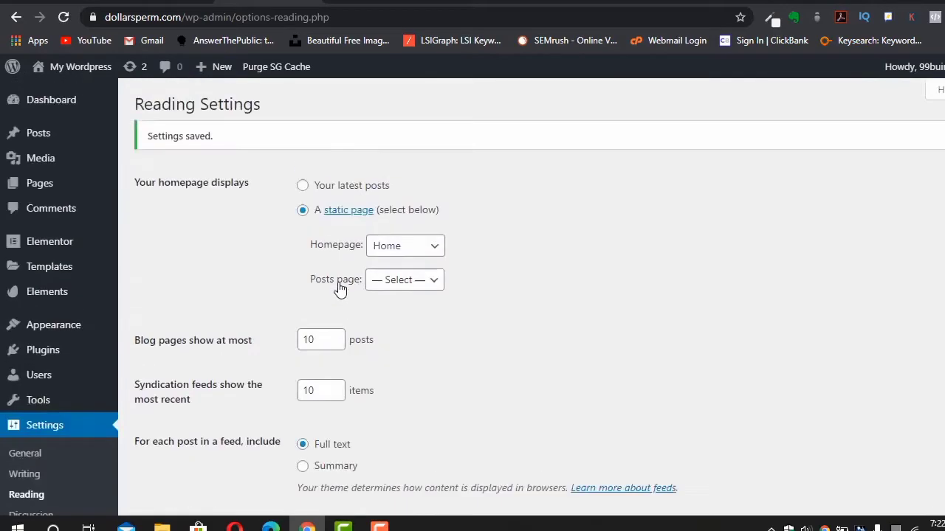
- Open the live site in a new tab and look over the homepage down to its Services section
{"action": "right_click", "coordinate": [74, 68]}
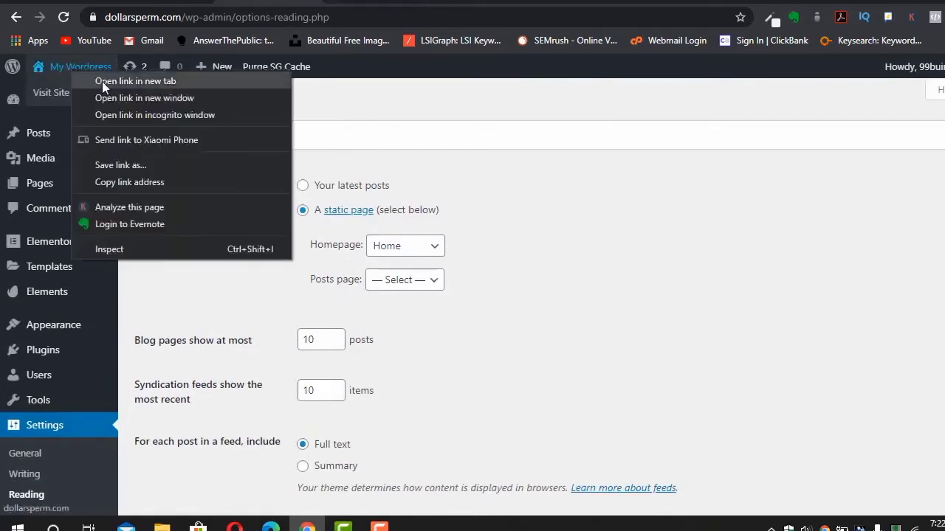
{"action": "left_click", "coordinate": [102, 81]}
{"action": "key", "text": "ctrl+Tab"}
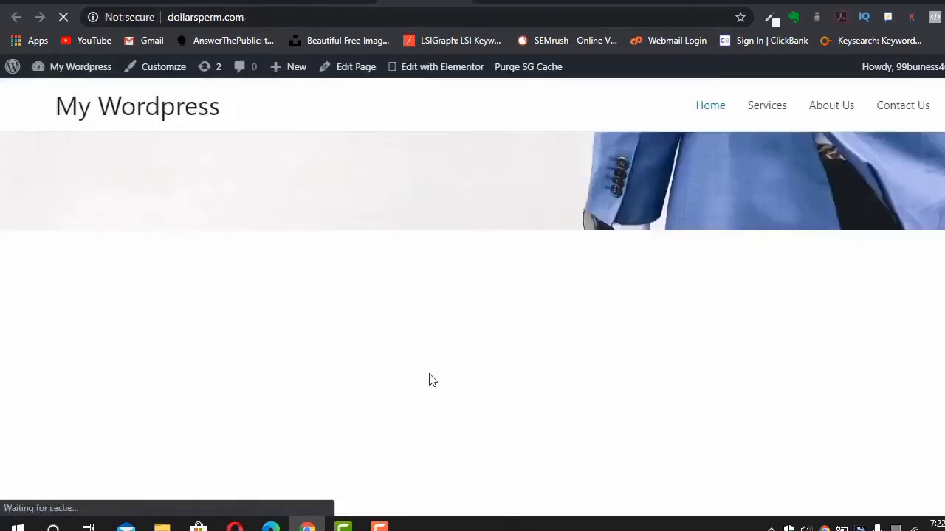
{"action": "scroll", "coordinate": [430, 375], "scroll_direction": "down", "scroll_amount": 5}
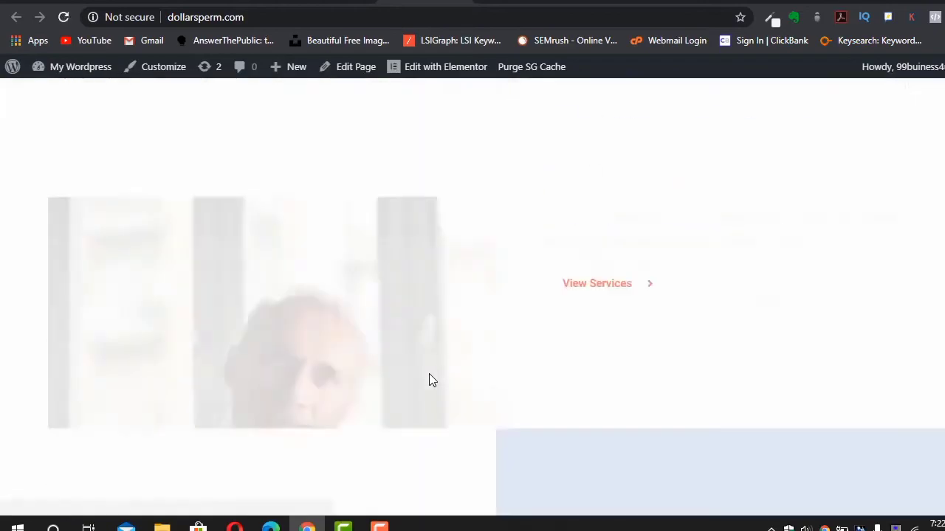
{"action": "scroll", "coordinate": [431, 374], "scroll_direction": "up", "scroll_amount": 5}
{"action": "scroll", "coordinate": [428, 373], "scroll_direction": "down", "scroll_amount": 10}
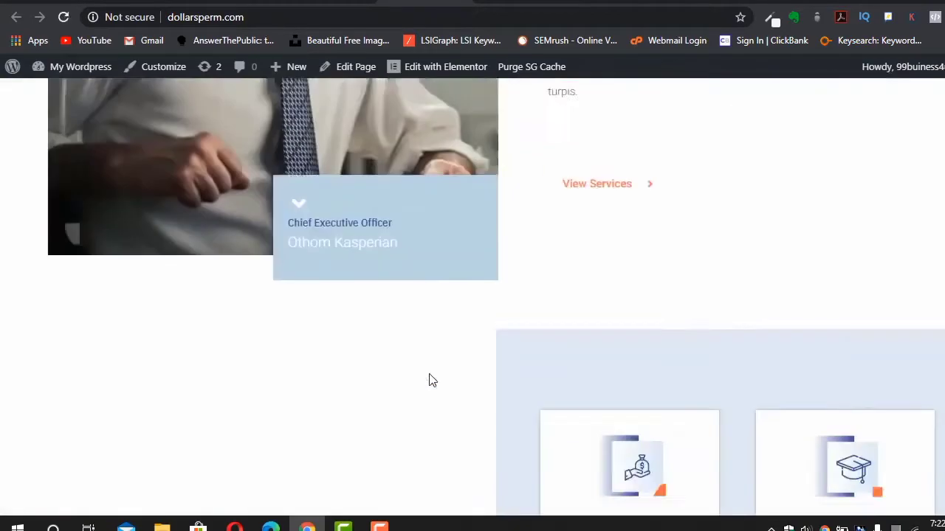
{"action": "scroll", "coordinate": [428, 373], "scroll_direction": "down", "scroll_amount": 5}
{"action": "scroll", "coordinate": [429, 378], "scroll_direction": "up", "scroll_amount": 5}
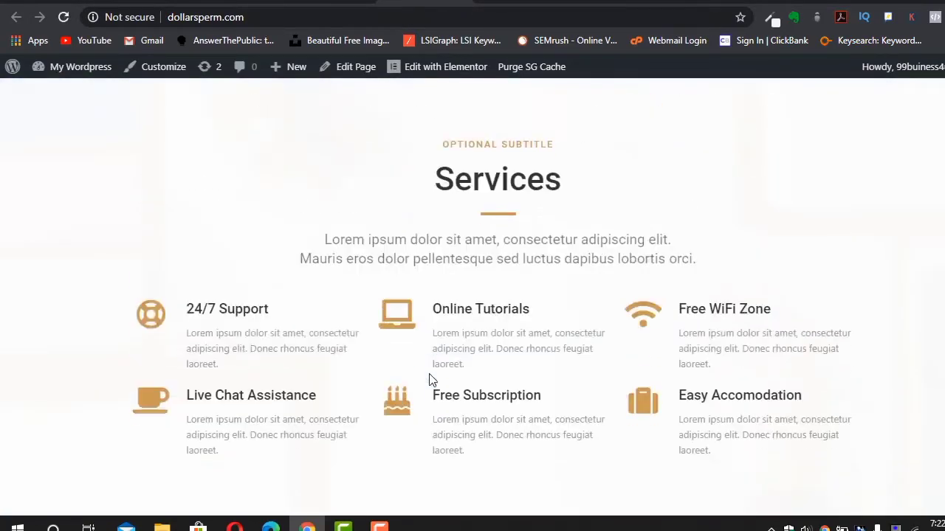
{"action": "left_click", "coordinate": [445, 67]}
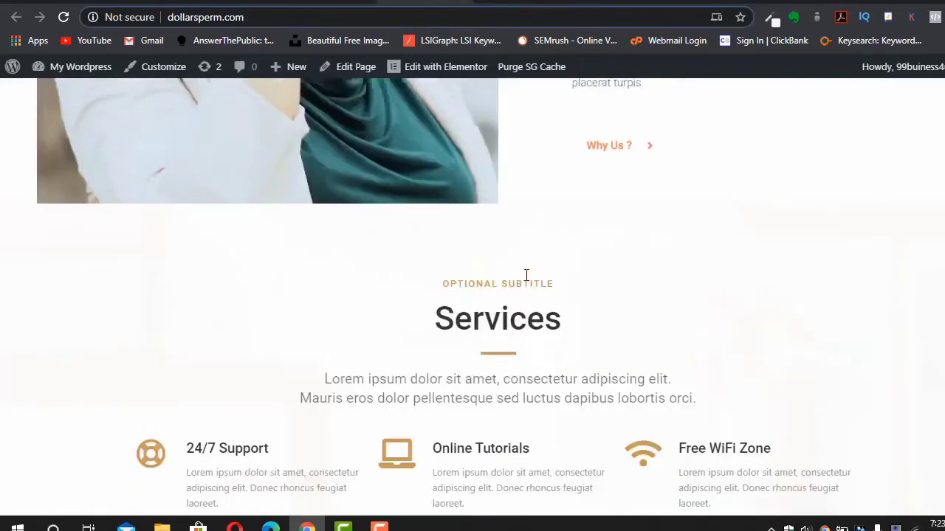
- Examine the whole live homepage, from the Oclipse Insurance banner through clients, team and FAQ to the contact map and footer
{"action": "scroll", "coordinate": [525, 273], "scroll_direction": "up", "scroll_amount": 15}
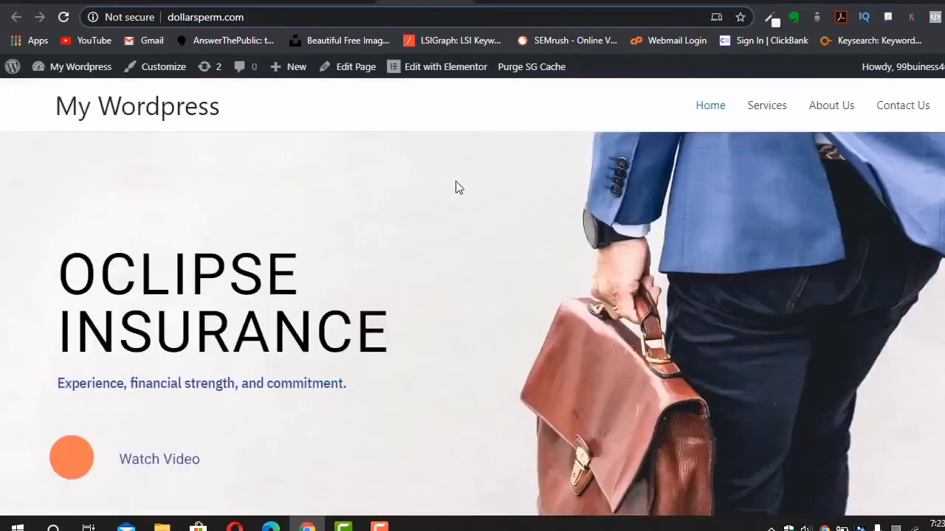
{"action": "scroll", "coordinate": [455, 187], "scroll_direction": "down", "scroll_amount": 1}
{"action": "scroll", "coordinate": [455, 188], "scroll_direction": "down", "scroll_amount": 20}
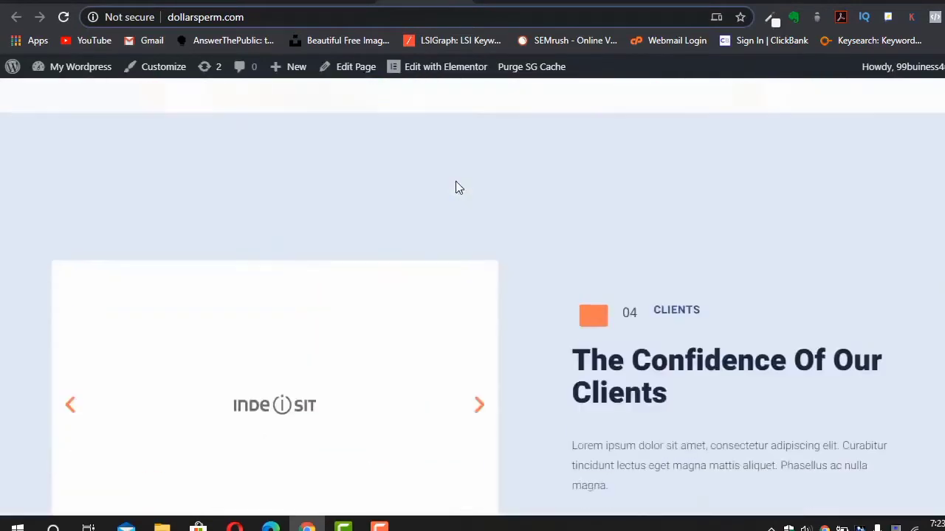
{"action": "scroll", "coordinate": [455, 188], "scroll_direction": "down", "scroll_amount": 20}
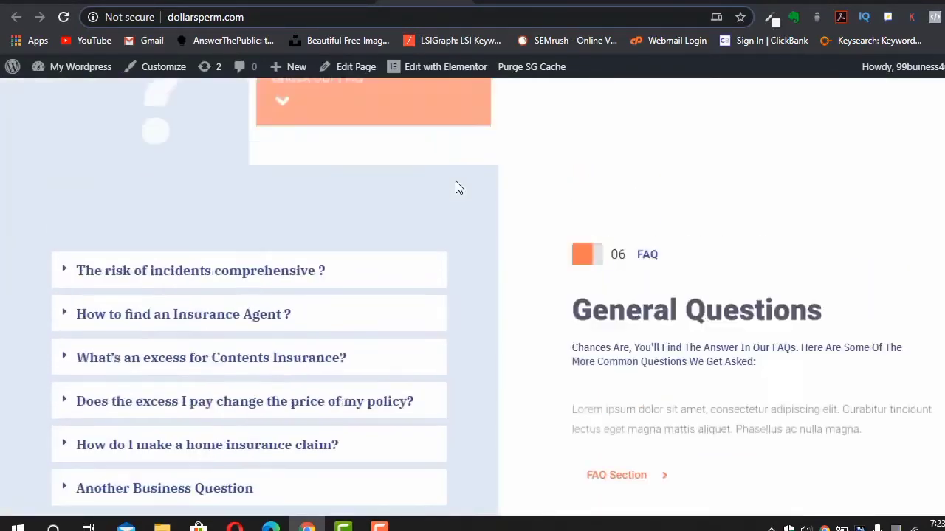
{"action": "scroll", "coordinate": [455, 188], "scroll_direction": "up", "scroll_amount": 20}
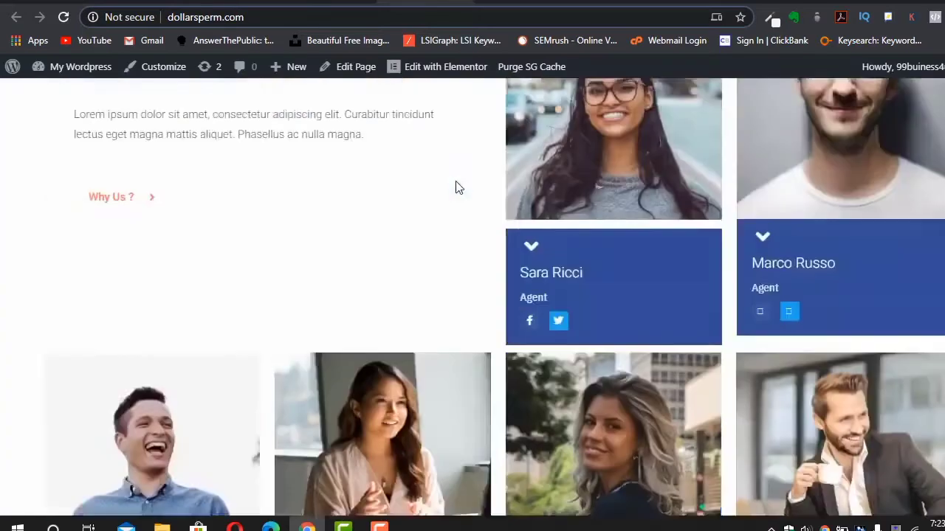
{"action": "scroll", "coordinate": [455, 187], "scroll_direction": "up", "scroll_amount": 15}
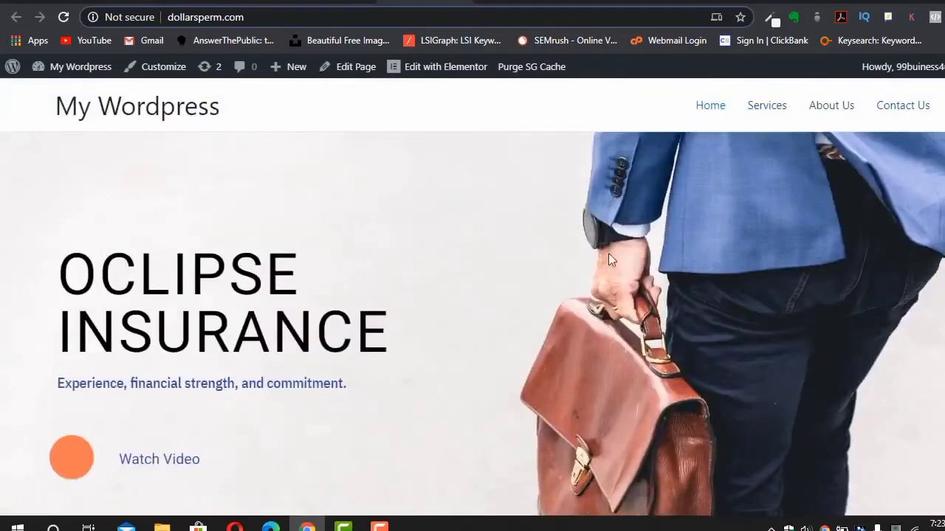
{"action": "scroll", "coordinate": [608, 254], "scroll_direction": "down", "scroll_amount": 15}
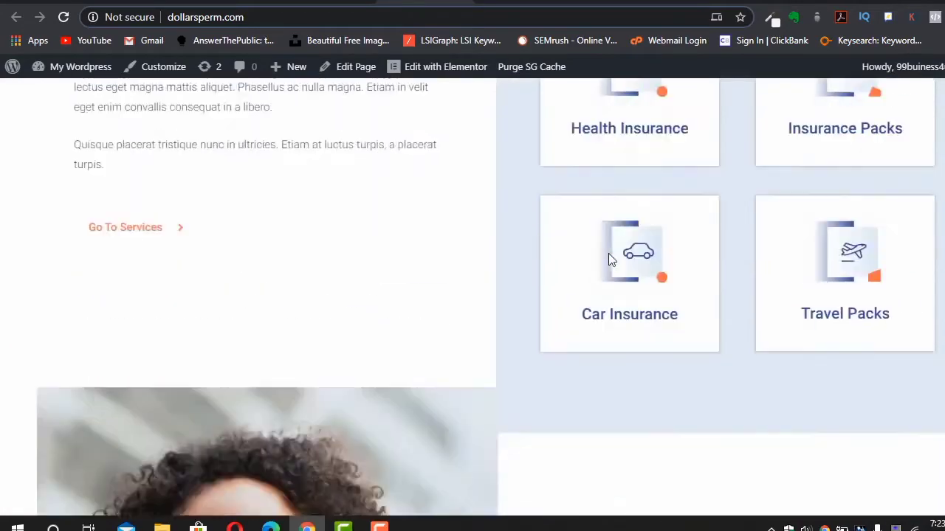
{"action": "scroll", "coordinate": [610, 258], "scroll_direction": "down", "scroll_amount": 20}
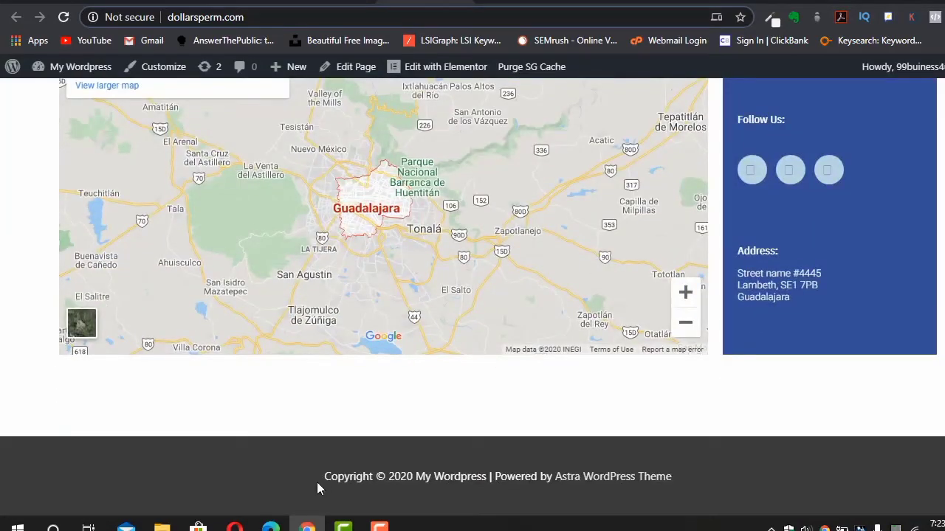
{"action": "scroll", "coordinate": [790, 494], "scroll_direction": "up", "scroll_amount": 20}
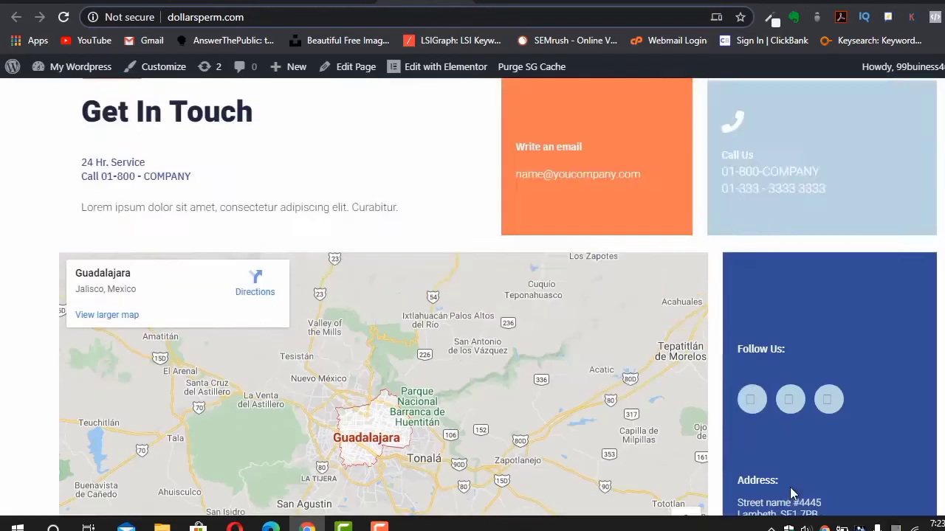
{"action": "scroll", "coordinate": [793, 493], "scroll_direction": "up", "scroll_amount": 10}
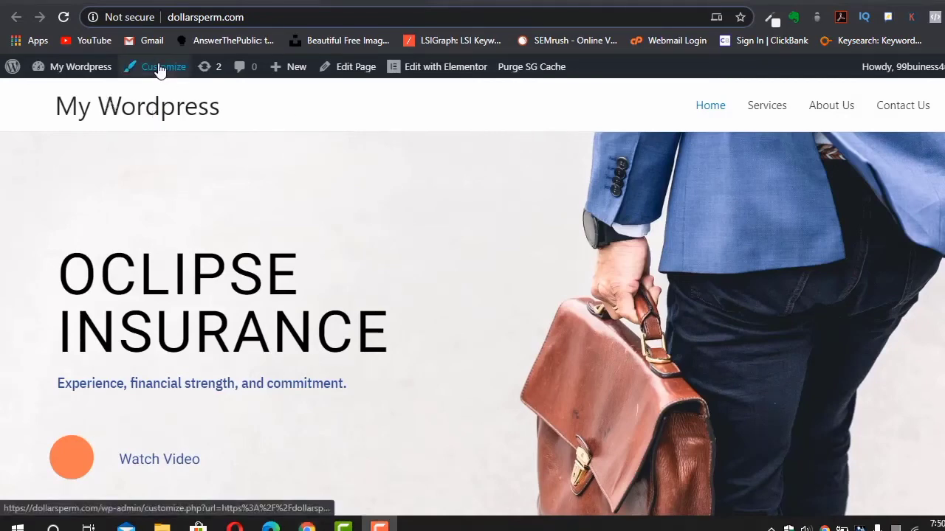
- Open the theme customizer, look into the Global section and open the header's Site Identity settings
{"action": "left_click", "coordinate": [137, 66]}
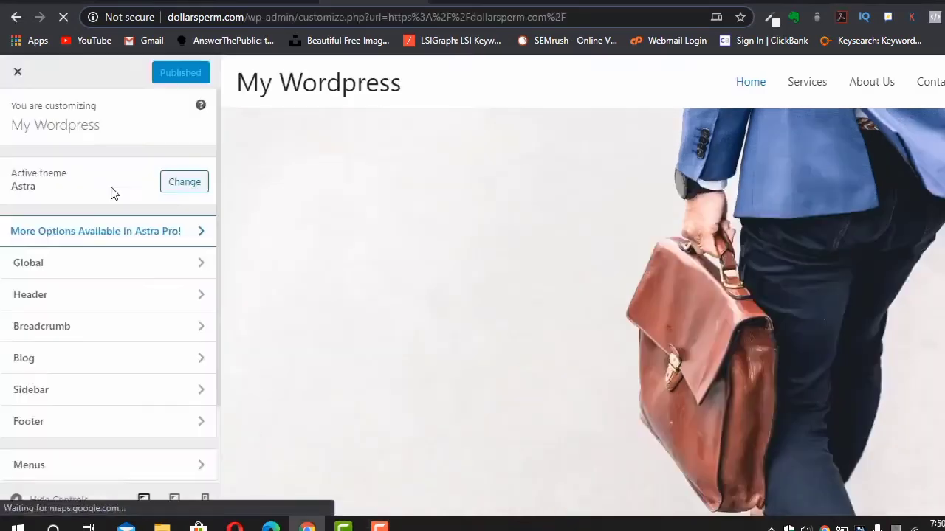
{"action": "left_click", "coordinate": [89, 260]}
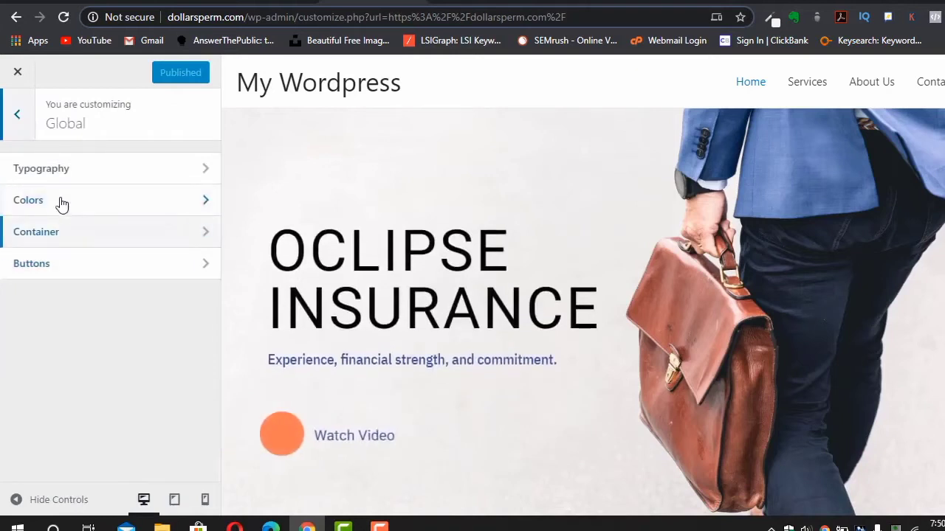
{"action": "left_click", "coordinate": [14, 130]}
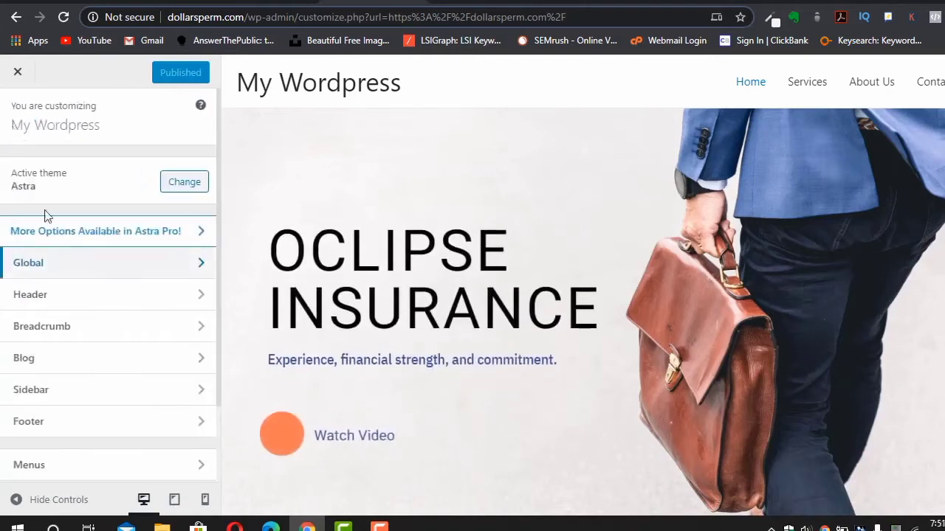
{"action": "left_click", "coordinate": [80, 292]}
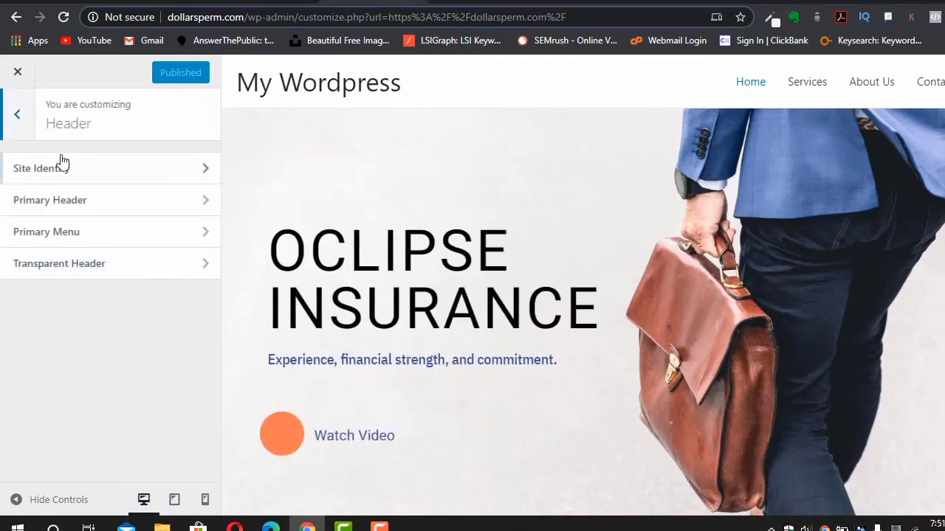
{"action": "left_click", "coordinate": [65, 171]}
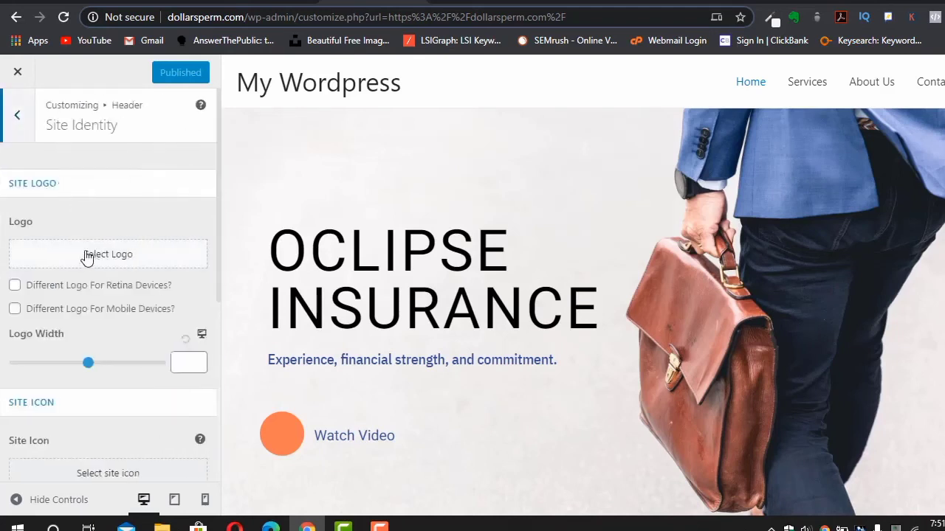
{"action": "left_click", "coordinate": [18, 118]}
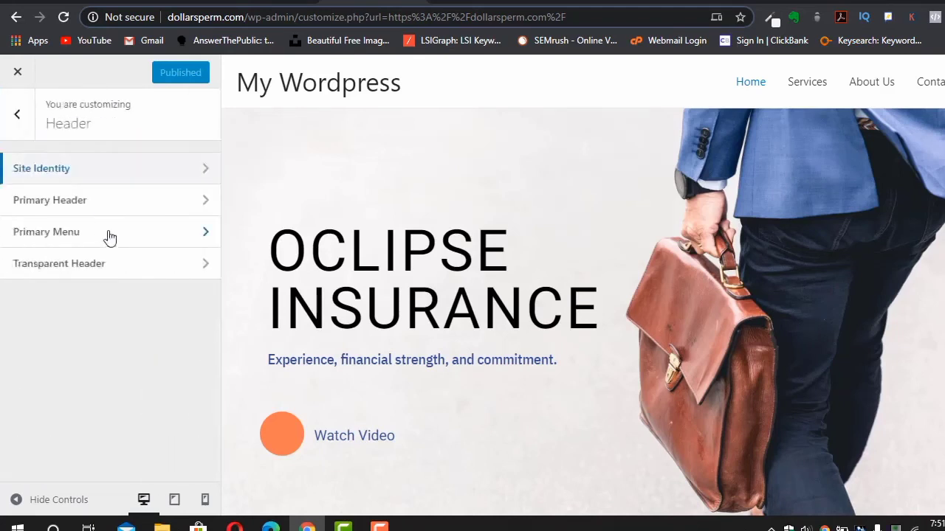
{"action": "left_click", "coordinate": [47, 174]}
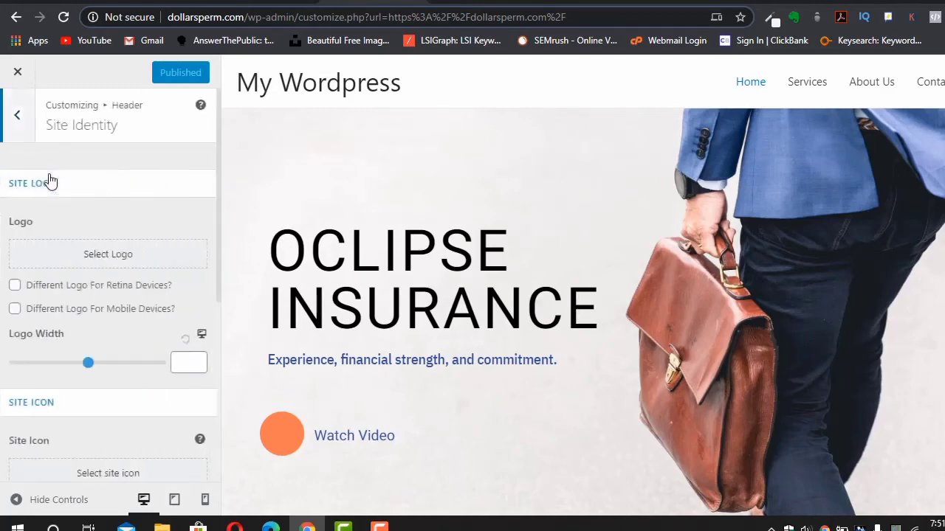
- Upload the oclipse image to the media library and set it as the site logo without cropping
{"action": "left_click", "coordinate": [66, 266]}
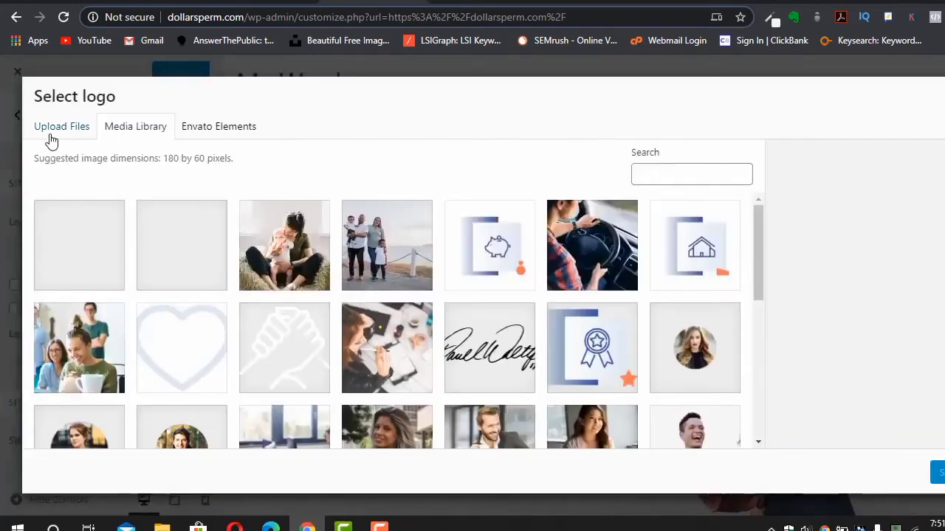
{"action": "left_click", "coordinate": [50, 140]}
{"action": "left_click", "coordinate": [505, 312]}
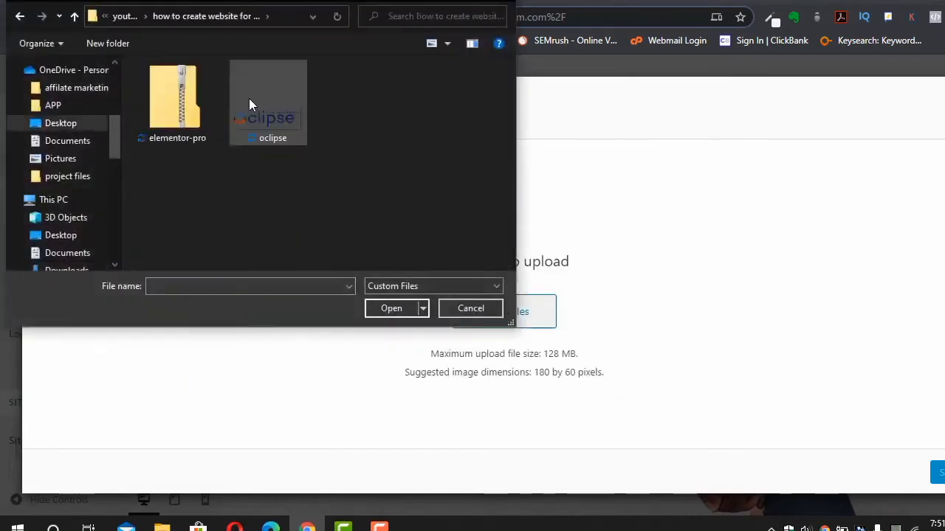
{"action": "double_click", "coordinate": [248, 104]}
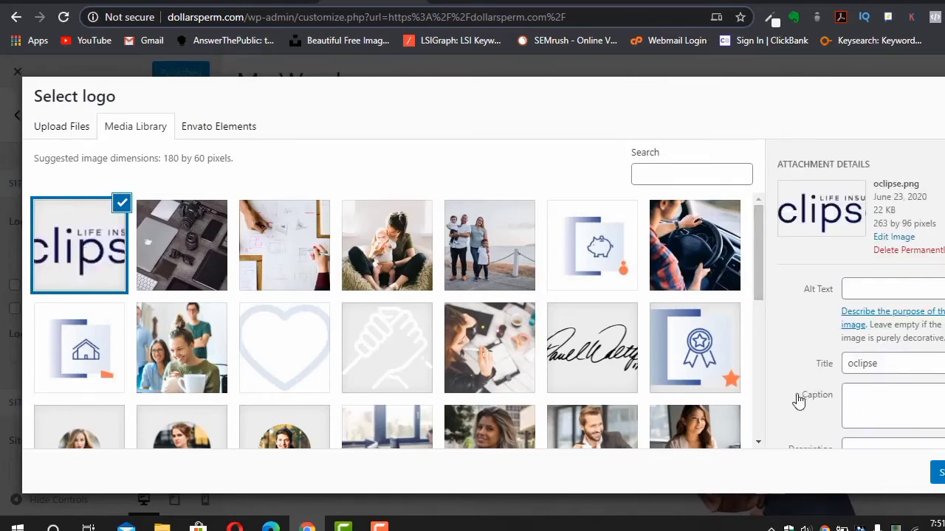
{"action": "left_click", "coordinate": [939, 472]}
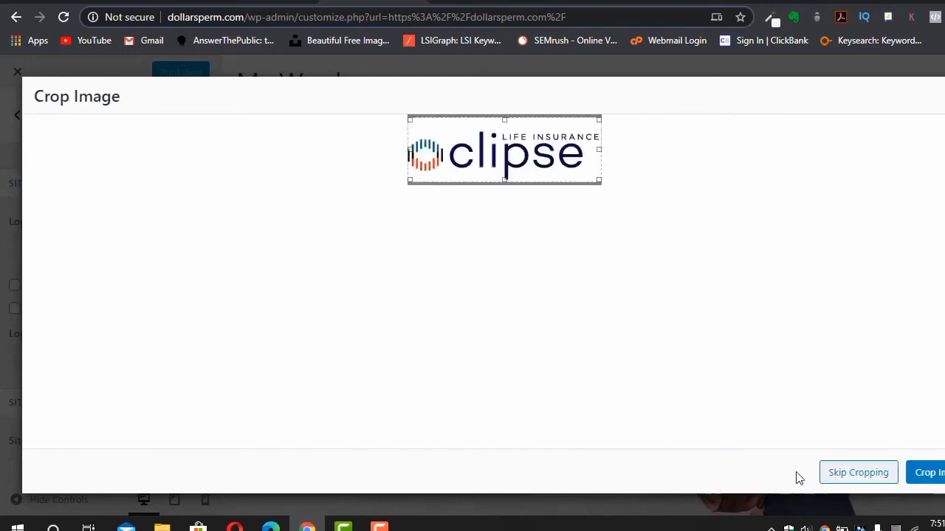
{"action": "left_click", "coordinate": [840, 471]}
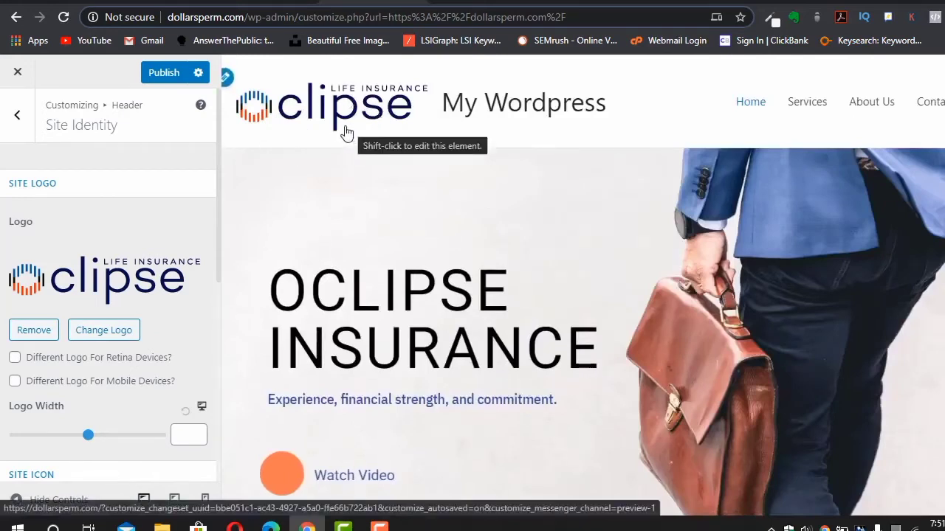
- Reduce the logo width to 239 and turn off the display of the site title
{"action": "left_click", "coordinate": [86, 435]}
{"action": "left_click_drag", "start_coordinate": [83, 435], "coordinate": [70, 435]}
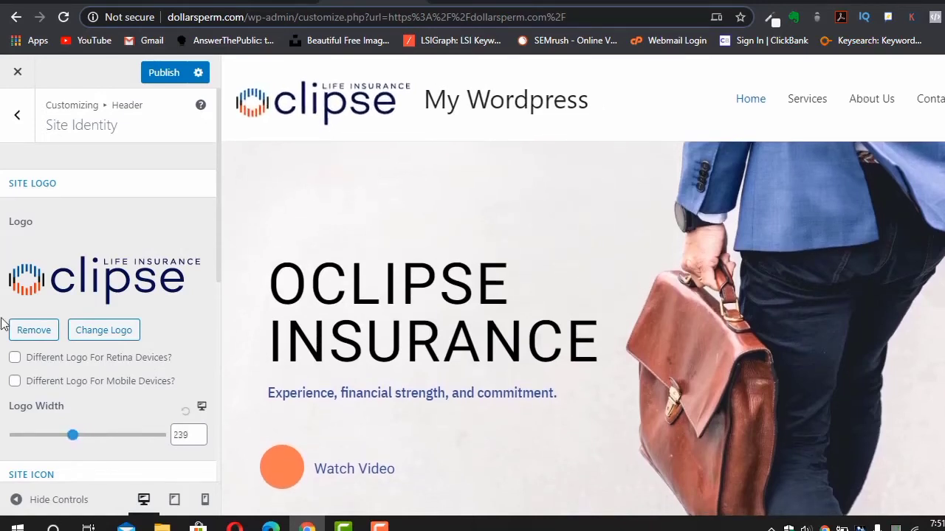
{"action": "scroll", "coordinate": [130, 294], "scroll_direction": "down", "scroll_amount": 3}
{"action": "scroll", "coordinate": [130, 294], "scroll_direction": "down", "scroll_amount": 2}
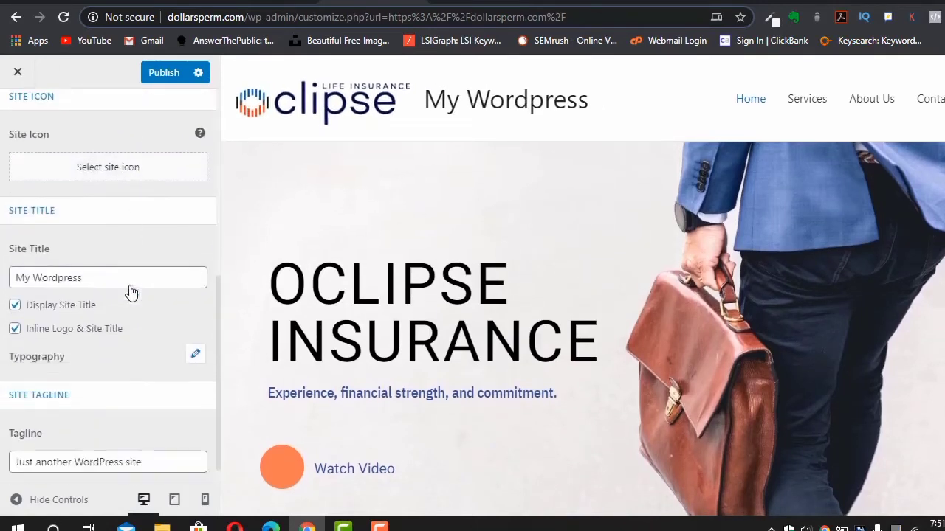
{"action": "left_click", "coordinate": [61, 305]}
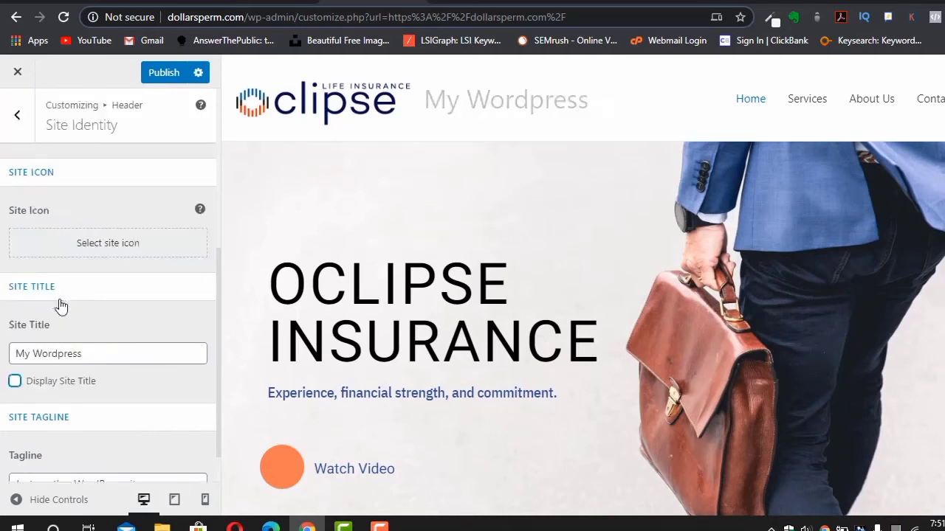
- Review the other Site Identity settings, return to the Header section and publish the changes
{"action": "scroll", "coordinate": [115, 325], "scroll_direction": "down", "scroll_amount": 1}
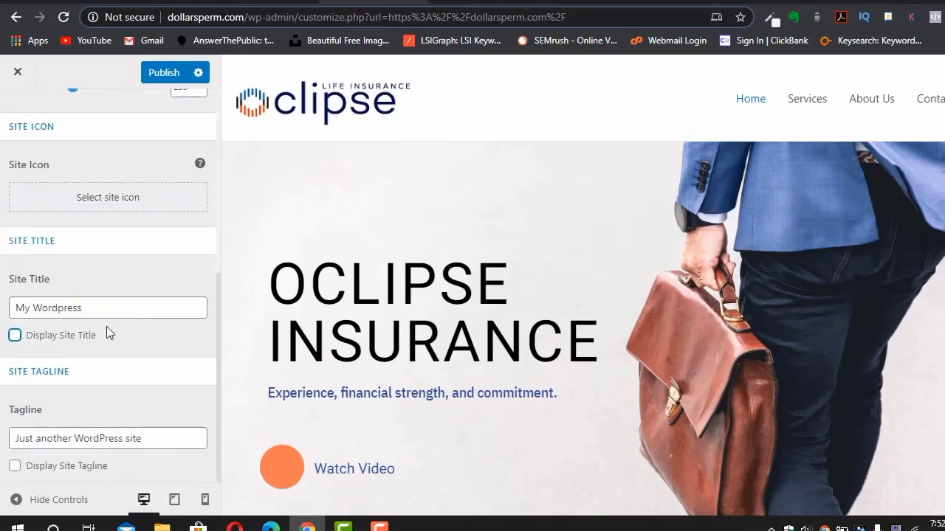
{"action": "scroll", "coordinate": [106, 332], "scroll_direction": "up", "scroll_amount": 3}
{"action": "scroll", "coordinate": [106, 332], "scroll_direction": "down", "scroll_amount": 3}
{"action": "scroll", "coordinate": [116, 408], "scroll_direction": "up", "scroll_amount": 3}
{"action": "scroll", "coordinate": [116, 409], "scroll_direction": "up", "scroll_amount": 3}
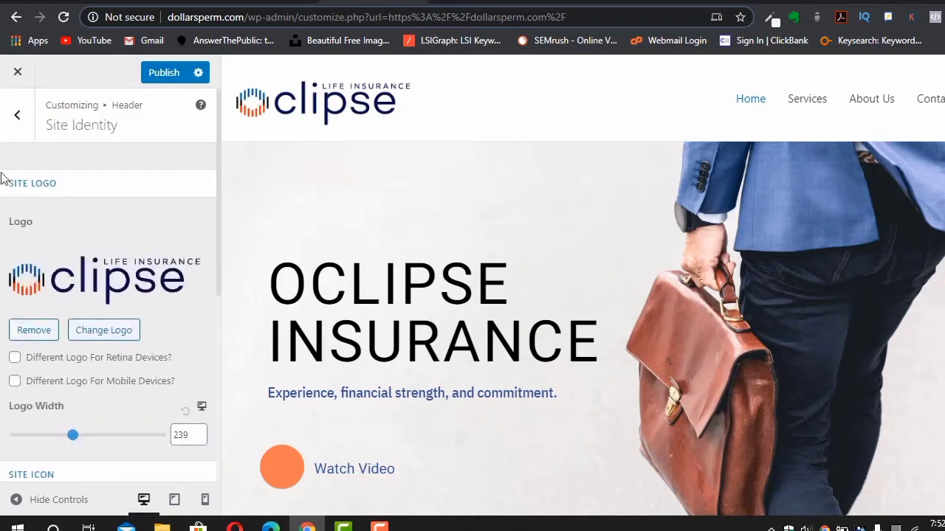
{"action": "left_click", "coordinate": [13, 127]}
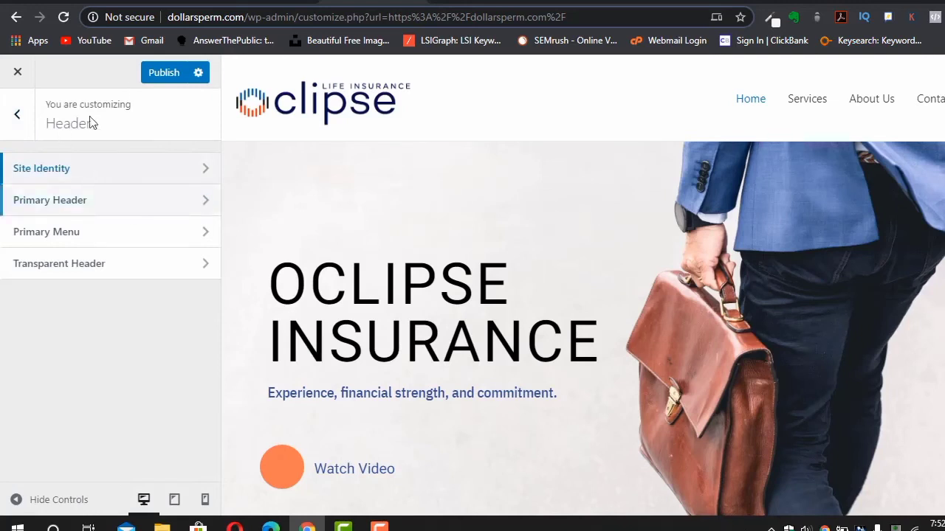
{"action": "left_click", "coordinate": [159, 77]}
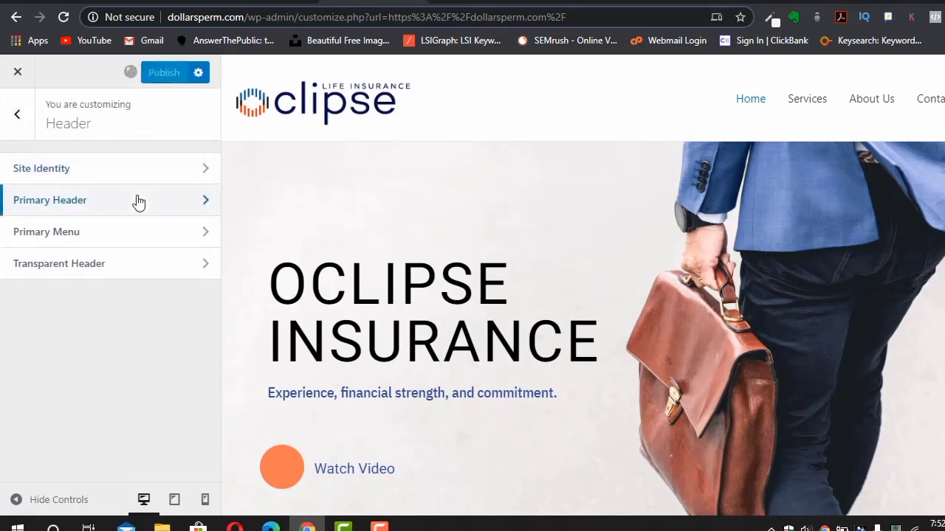
- Enable the transparent header on the complete website
{"action": "left_click", "coordinate": [64, 266]}
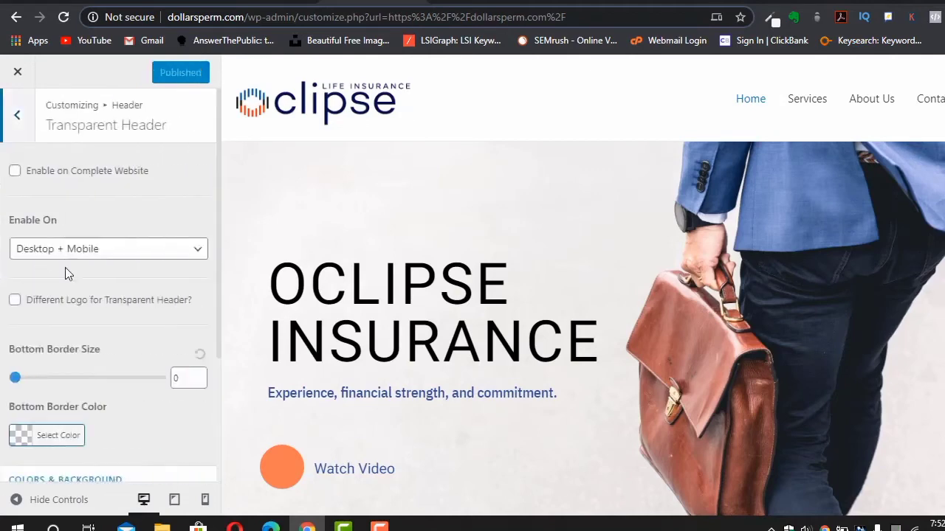
{"action": "left_click", "coordinate": [65, 177]}
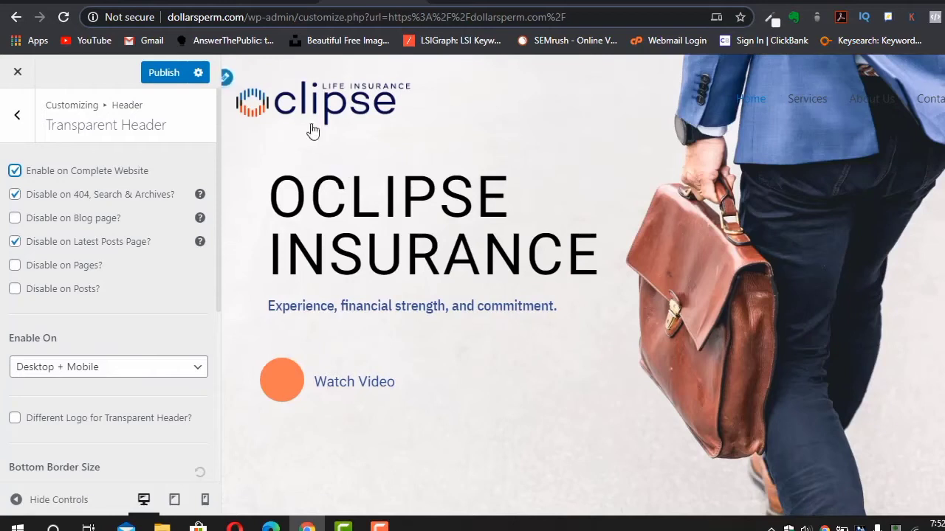
{"action": "left_click", "coordinate": [17, 114]}
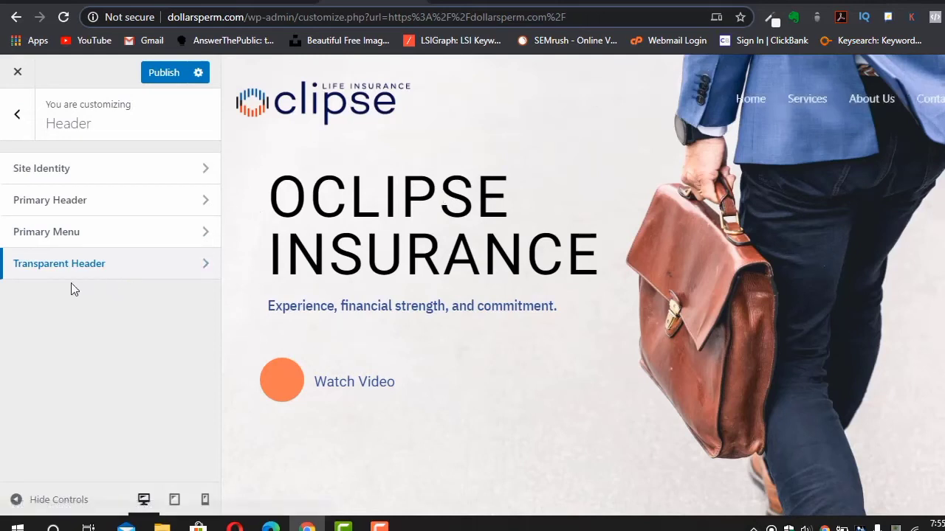
- Try red #dd3333 as the transparent header's menu link color and set it back to white #ffffff
{"action": "left_click", "coordinate": [110, 271]}
{"action": "scroll", "coordinate": [91, 313], "scroll_direction": "down", "scroll_amount": 3}
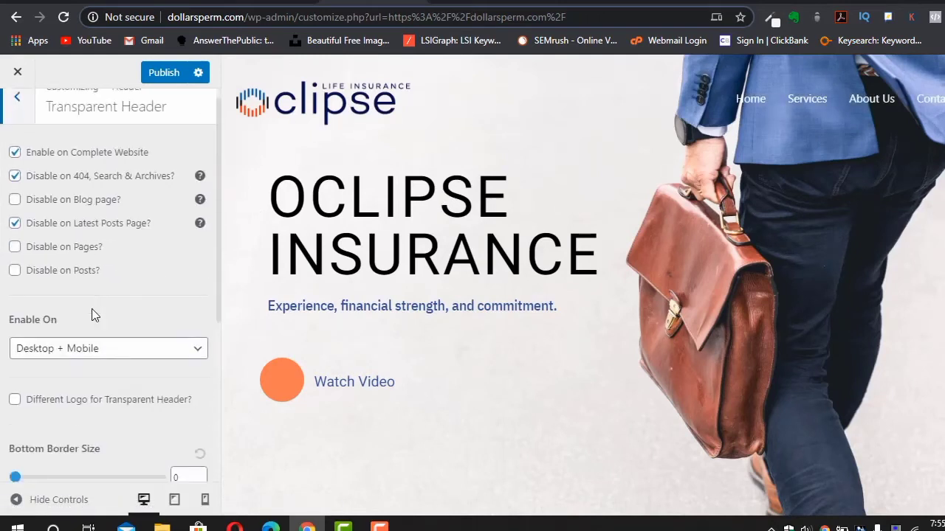
{"action": "scroll", "coordinate": [92, 310], "scroll_direction": "down", "scroll_amount": 1}
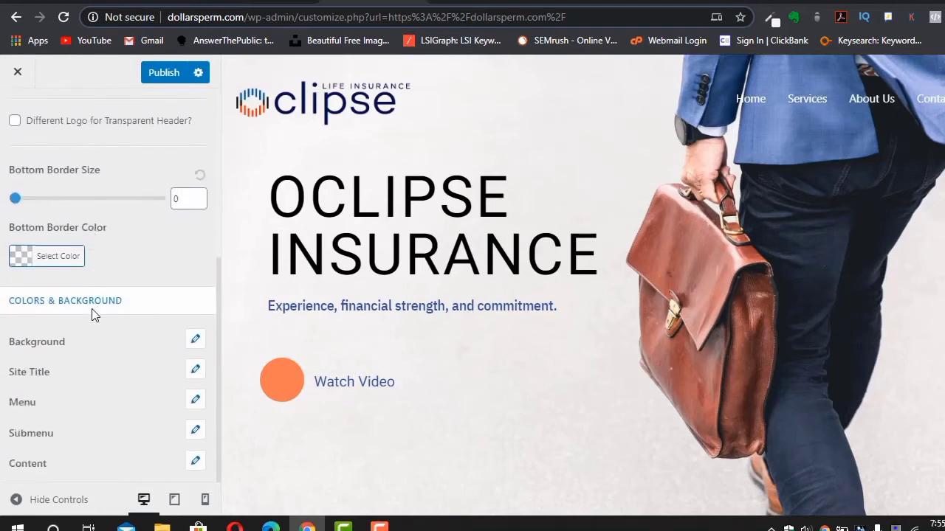
{"action": "left_click", "coordinate": [193, 400]}
{"action": "scroll", "coordinate": [96, 461], "scroll_direction": "down", "scroll_amount": 2}
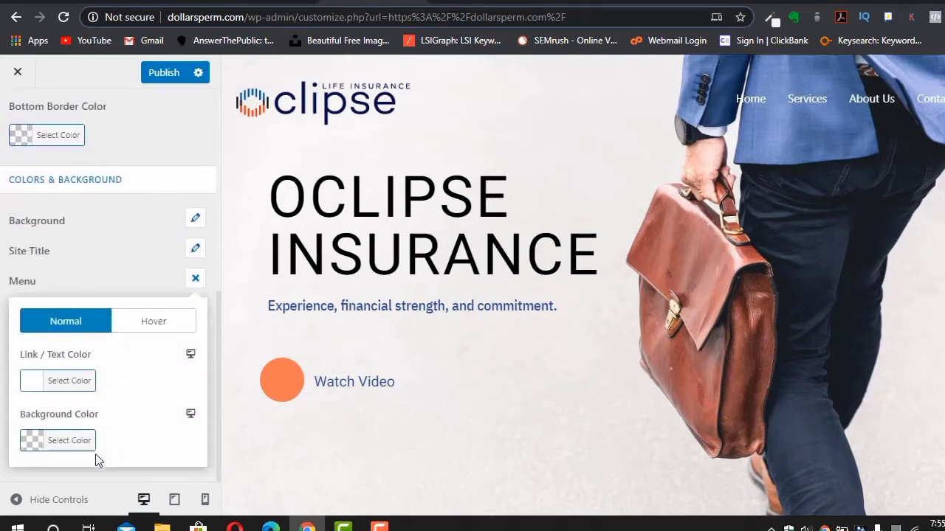
{"action": "left_click", "coordinate": [55, 389]}
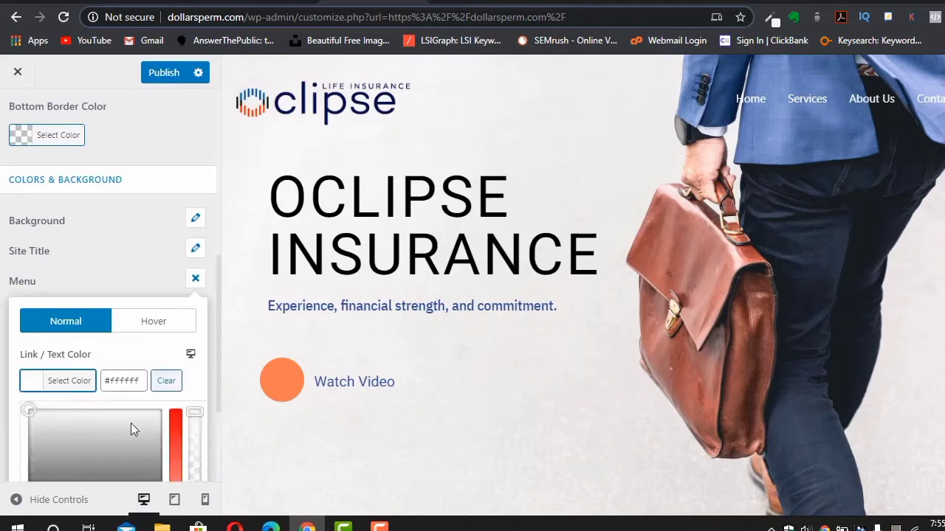
{"action": "scroll", "coordinate": [131, 423], "scroll_direction": "down", "scroll_amount": 3}
{"action": "left_click", "coordinate": [69, 381]}
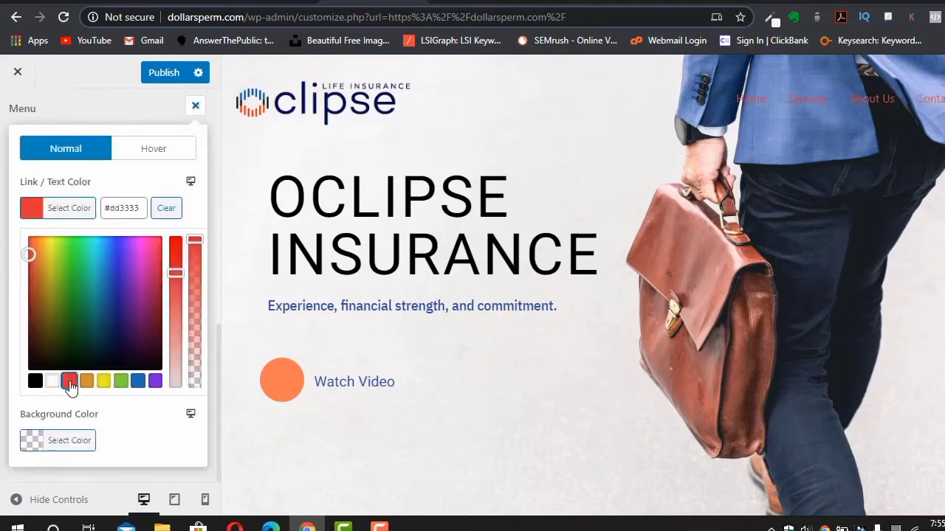
{"action": "left_click", "coordinate": [53, 381]}
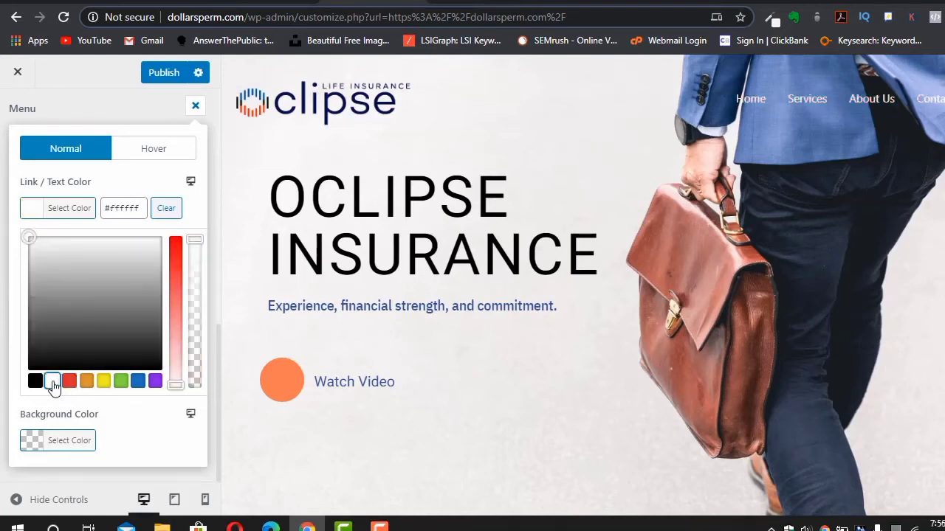
- Check the menu's hover colors and the other Transparent Header settings, return to the Header section and publish the changes
{"action": "left_click", "coordinate": [144, 157]}
{"action": "scroll", "coordinate": [131, 252], "scroll_direction": "up", "scroll_amount": 5}
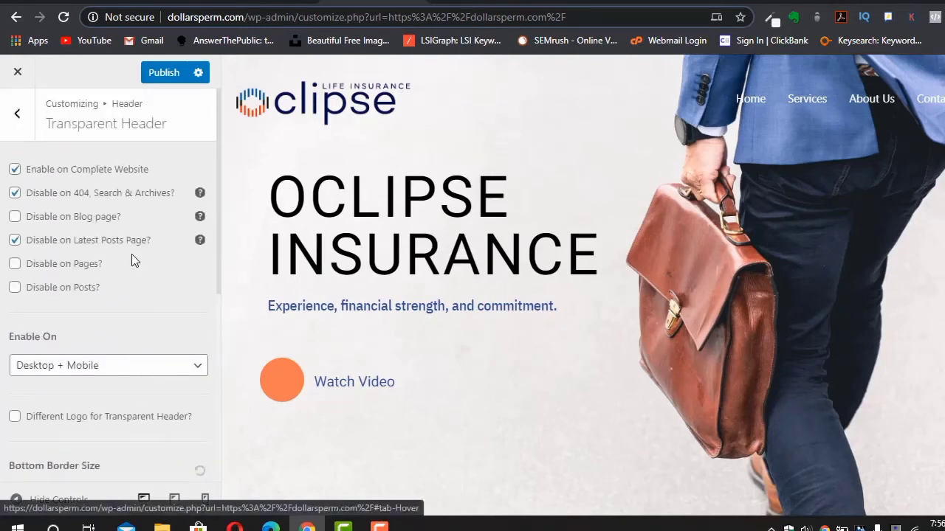
{"action": "scroll", "coordinate": [133, 258], "scroll_direction": "down", "scroll_amount": 3}
{"action": "scroll", "coordinate": [133, 257], "scroll_direction": "up", "scroll_amount": 3}
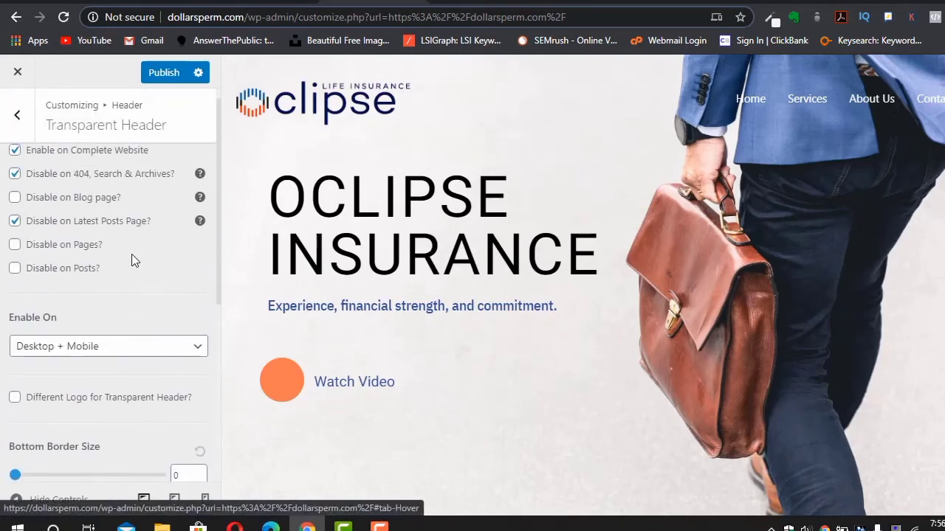
{"action": "left_click", "coordinate": [26, 138]}
{"action": "left_click", "coordinate": [151, 78]}
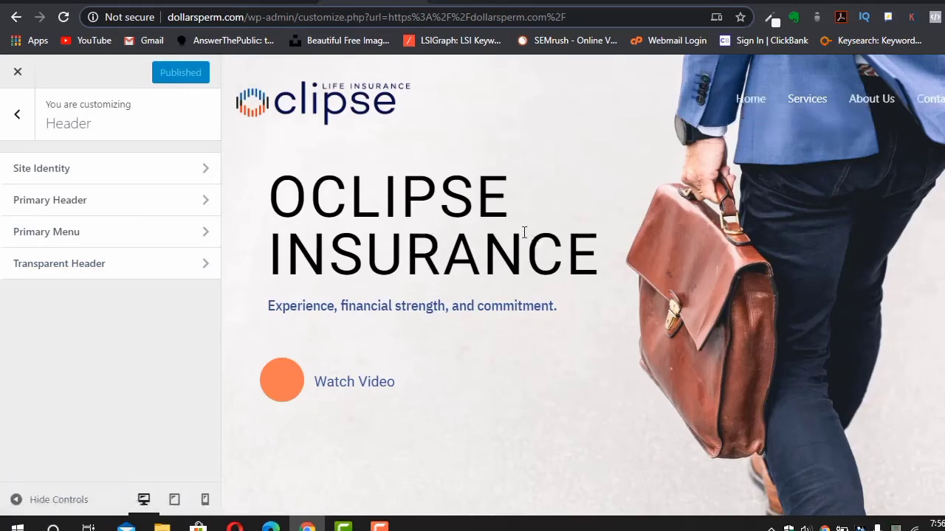
- Open the live site from the admin area in a new tab and open its homepage with Elementor in another tab
{"action": "scroll", "coordinate": [632, 360], "scroll_direction": "down", "scroll_amount": 3}
{"action": "scroll", "coordinate": [632, 360], "scroll_direction": "up", "scroll_amount": 3}
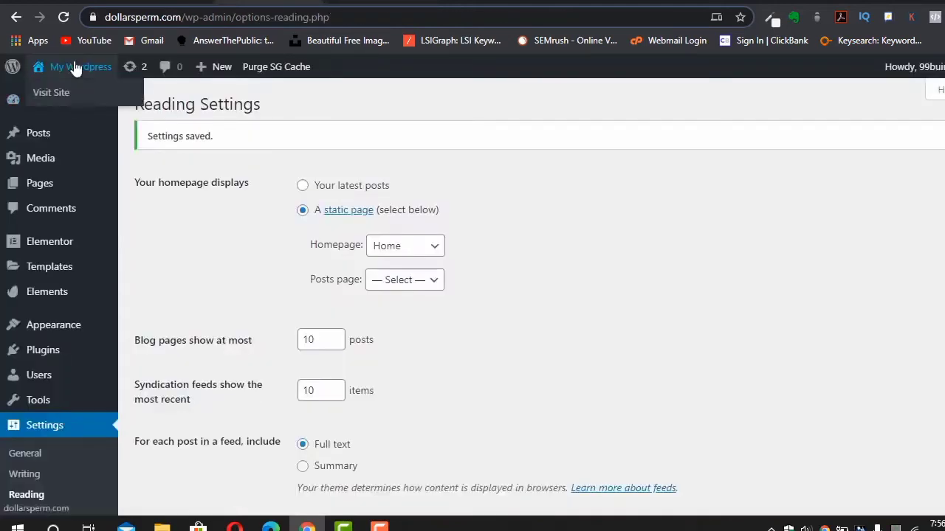
{"action": "right_click", "coordinate": [89, 67]}
{"action": "left_click", "coordinate": [111, 74]}
{"action": "key", "text": "ctrl+Tab"}
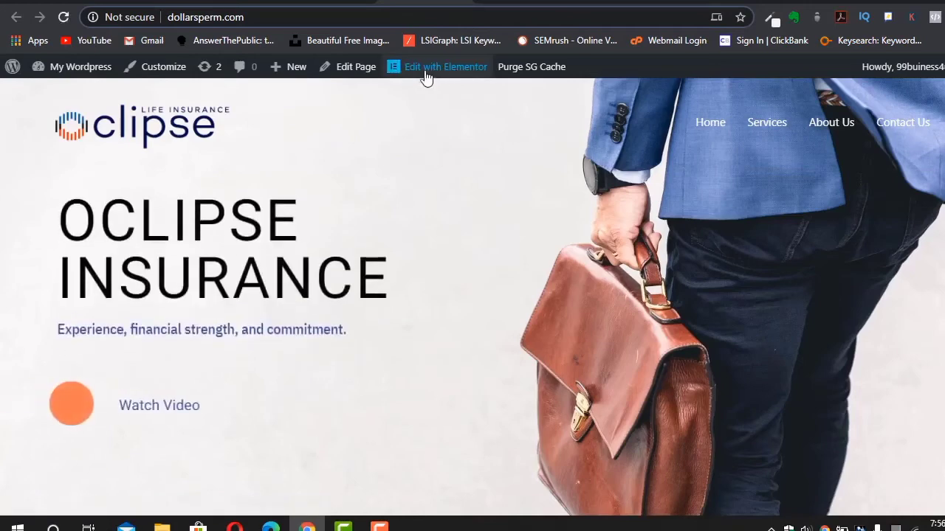
{"action": "right_click", "coordinate": [426, 76]}
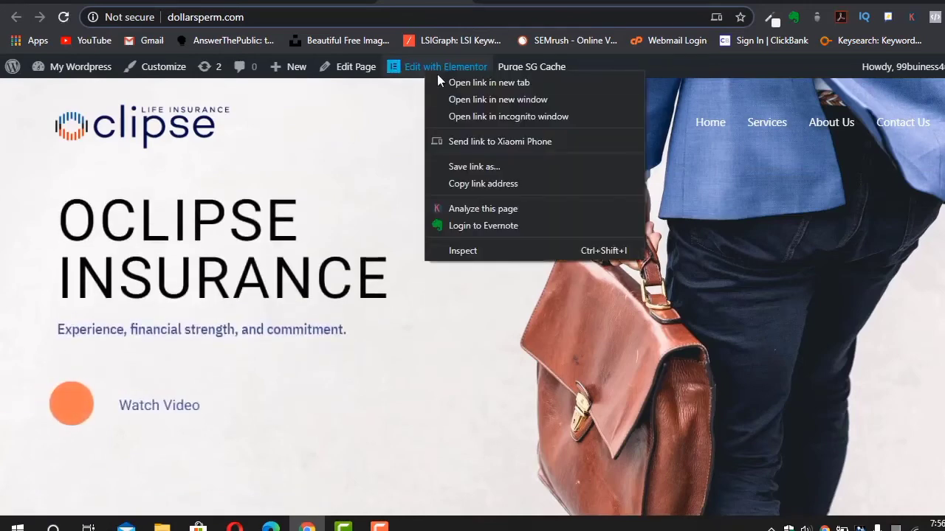
{"action": "left_click", "coordinate": [439, 78]}
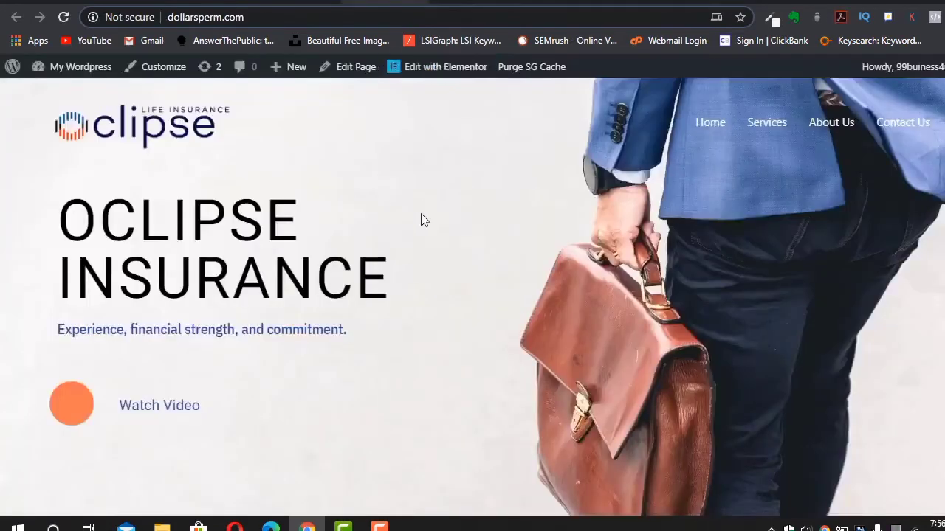
- Look over the live homepage's hero and About Us sections
{"action": "scroll", "coordinate": [423, 236], "scroll_direction": "down", "scroll_amount": 10}
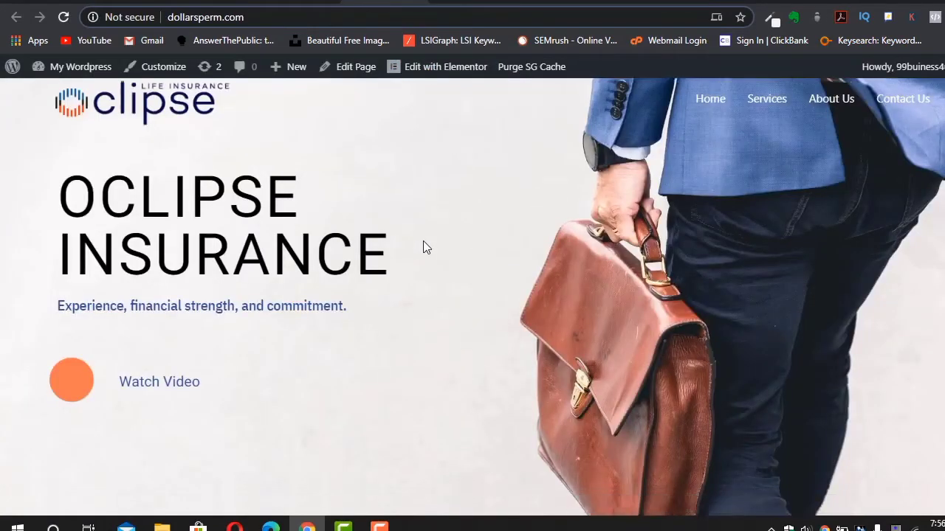
{"action": "scroll", "coordinate": [423, 240], "scroll_direction": "up", "scroll_amount": 5}
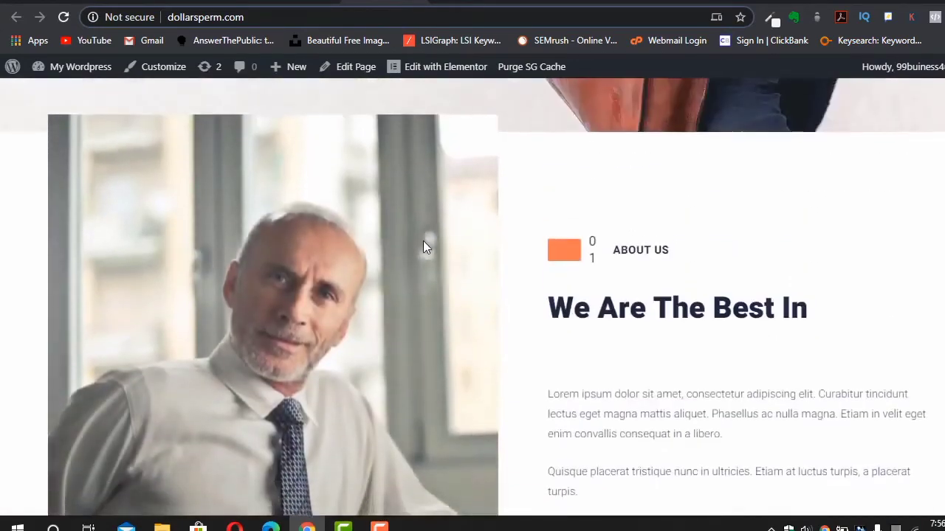
{"action": "scroll", "coordinate": [423, 241], "scroll_direction": "up", "scroll_amount": 3}
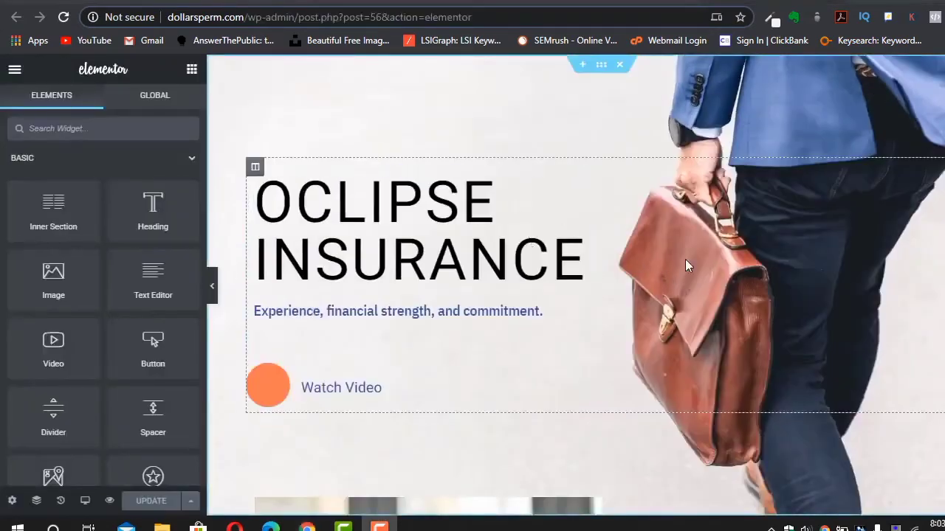
- Edit the hero section's style and give it a classic background overlay
{"action": "left_click", "coordinate": [605, 72]}
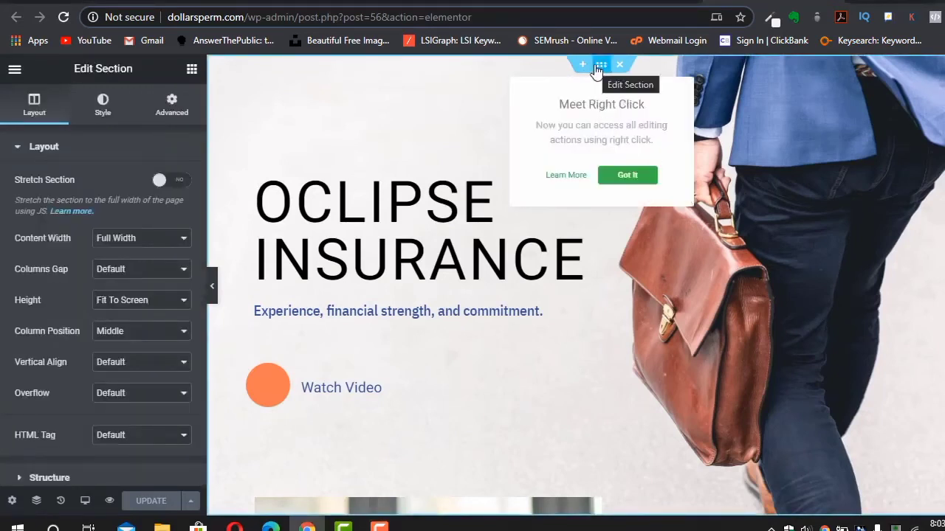
{"action": "left_click", "coordinate": [641, 179]}
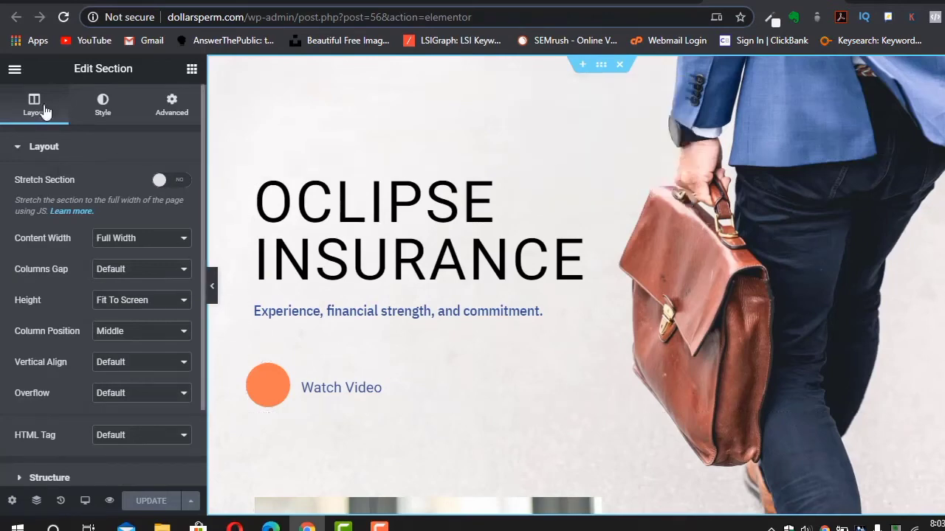
{"action": "left_click", "coordinate": [103, 104]}
{"action": "scroll", "coordinate": [114, 296], "scroll_direction": "down", "scroll_amount": 2}
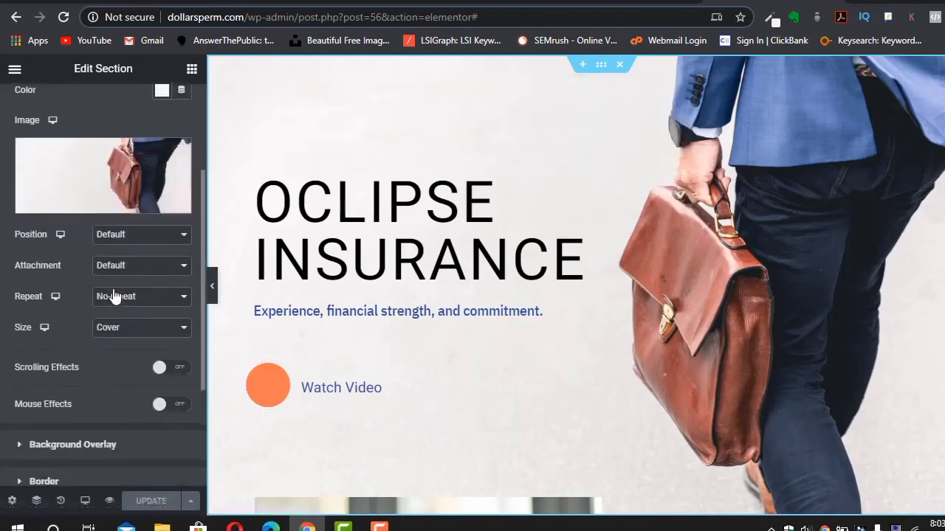
{"action": "scroll", "coordinate": [114, 296], "scroll_direction": "down", "scroll_amount": 1}
{"action": "scroll", "coordinate": [115, 296], "scroll_direction": "up", "scroll_amount": 2}
{"action": "scroll", "coordinate": [114, 291], "scroll_direction": "down", "scroll_amount": 3}
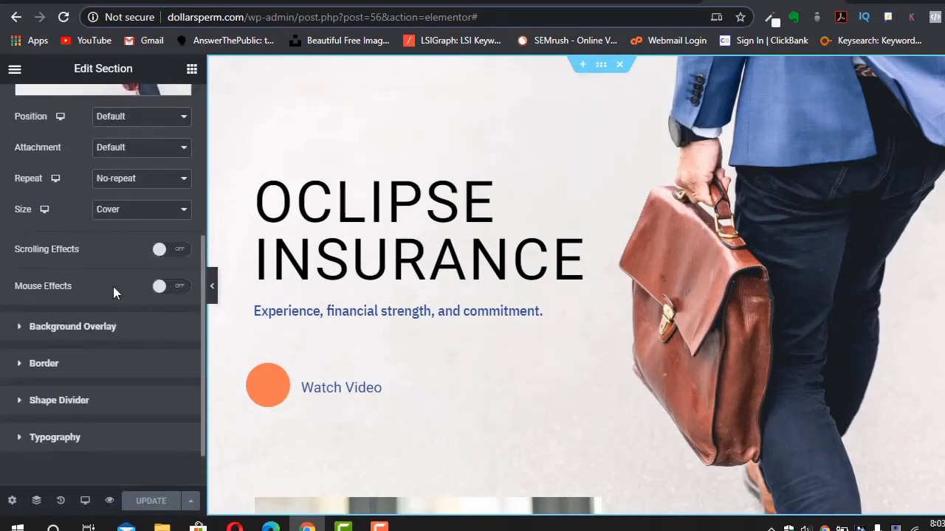
{"action": "left_click", "coordinate": [19, 330]}
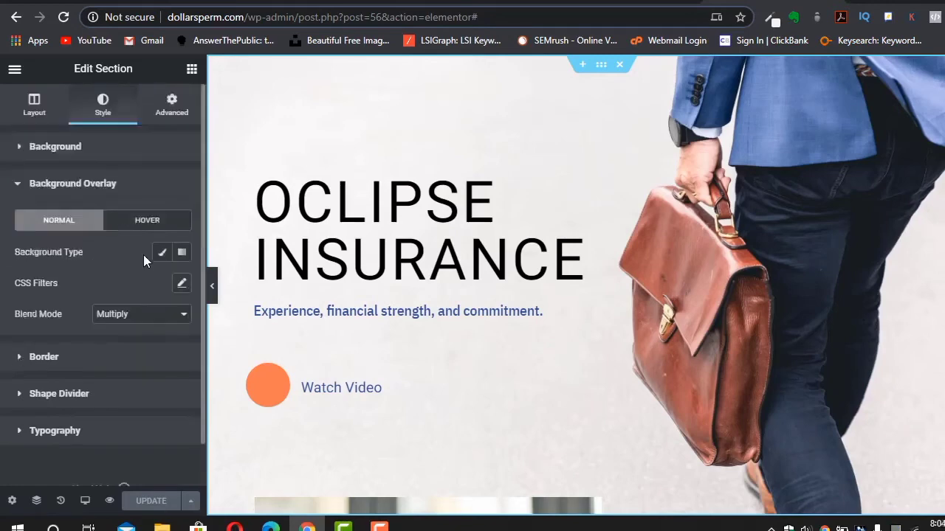
{"action": "left_click", "coordinate": [164, 253]}
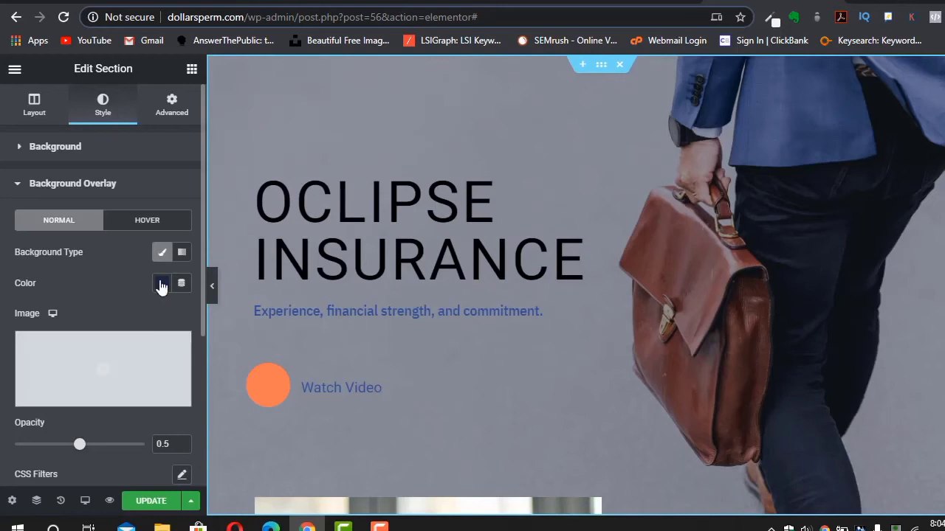
- Set the hero overlay color to semi-transparent black #000000A6 and update the page
{"action": "left_click", "coordinate": [162, 285]}
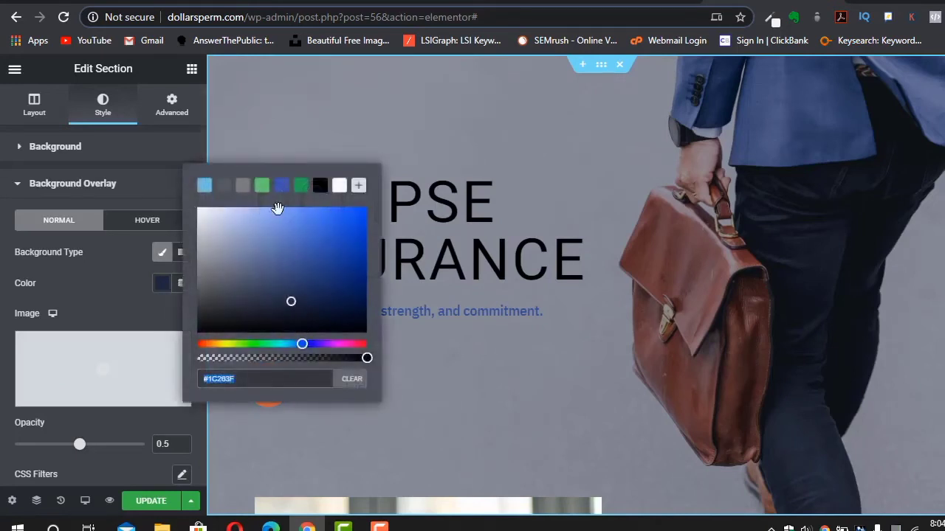
{"action": "left_click", "coordinate": [320, 185]}
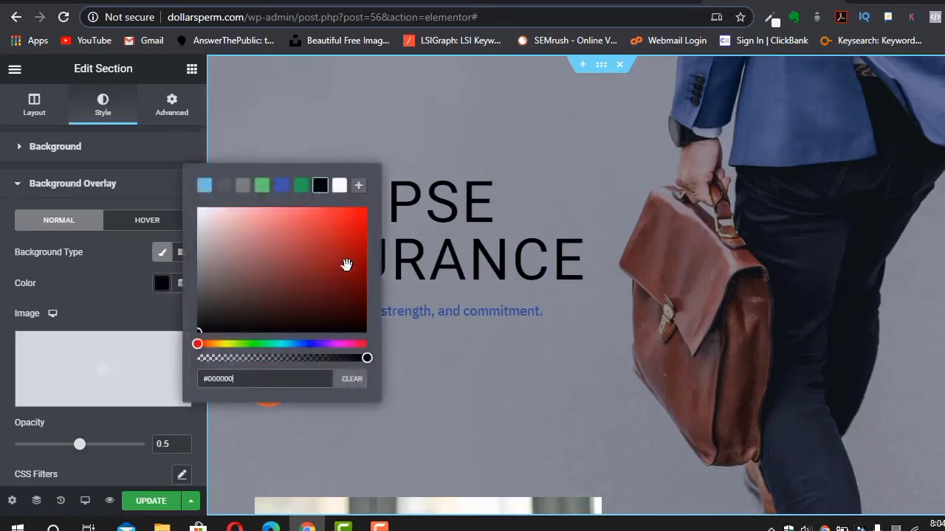
{"action": "left_click", "coordinate": [367, 360]}
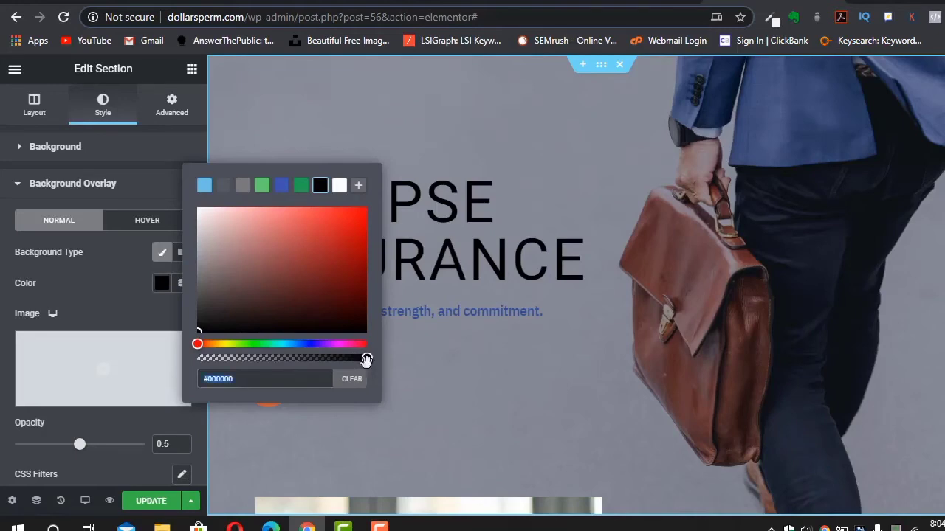
{"action": "left_click_drag", "start_coordinate": [366, 360], "coordinate": [310, 380]}
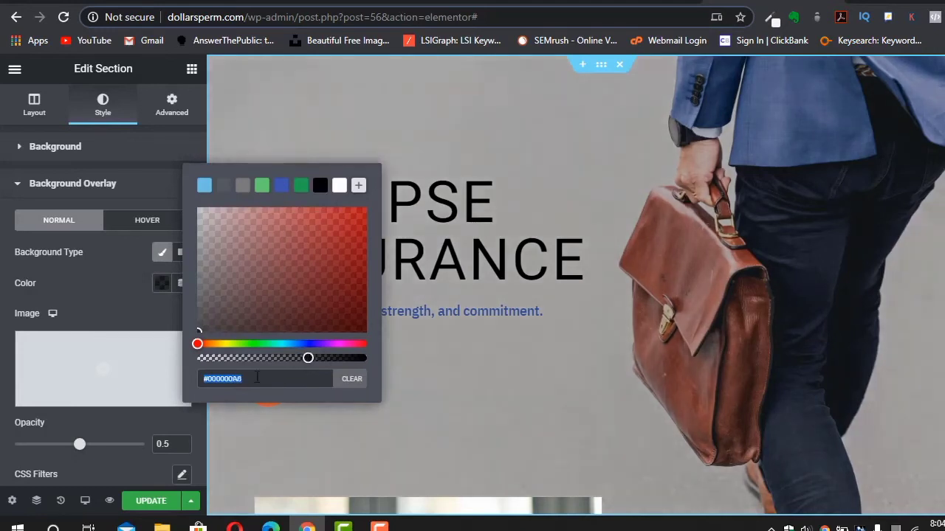
{"action": "left_click", "coordinate": [145, 504]}
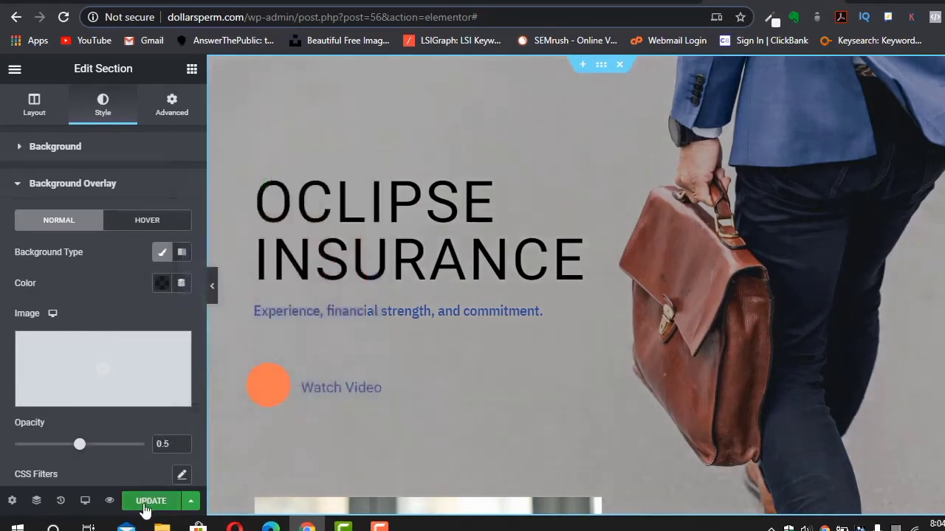
{"action": "left_click", "coordinate": [145, 505]}
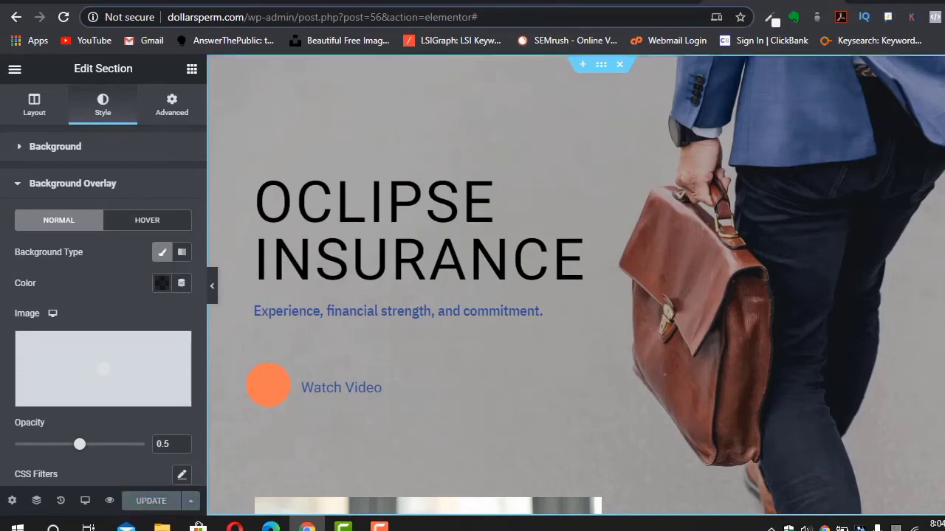
- Open dollarsperm.com in a new browser tab
{"action": "key", "text": "ctrl+t"}
{"action": "type", "text": "d"}
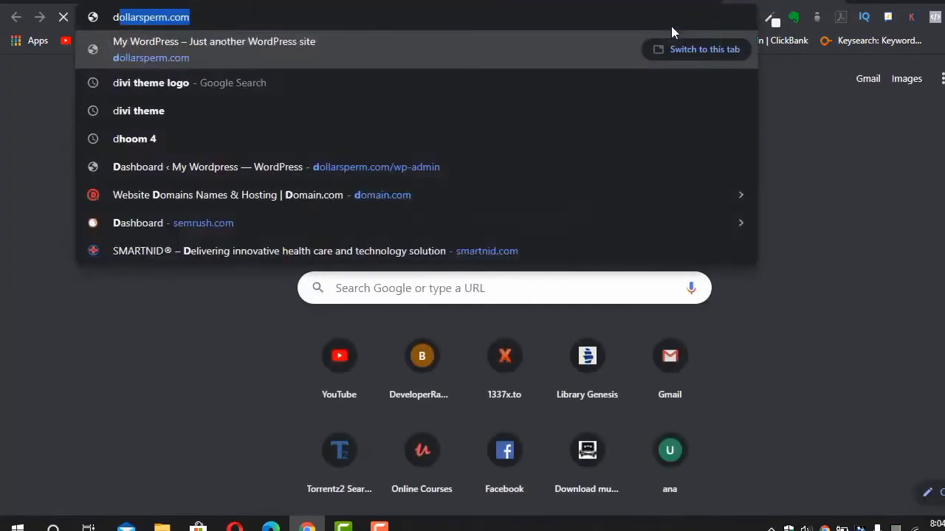
{"action": "key", "text": "Return"}
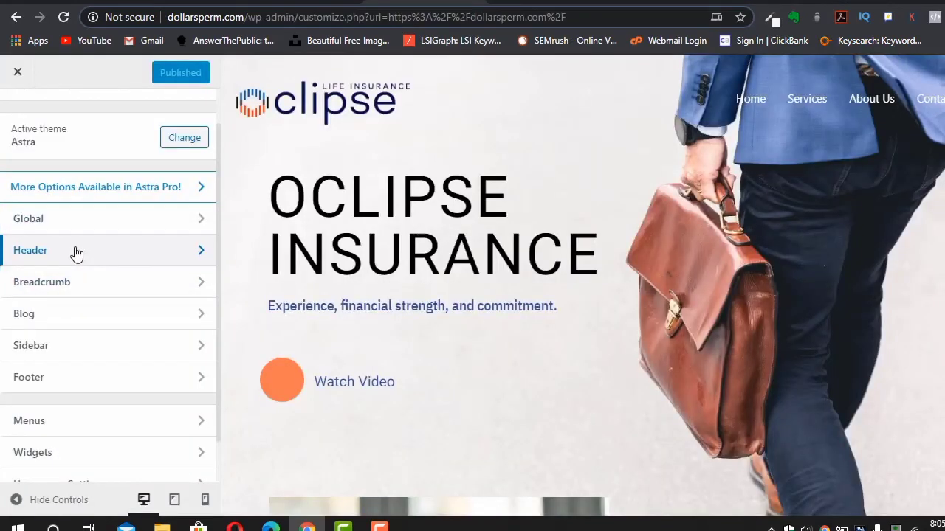
- Change the site title to Oclipse in the header's Site Identity settings of the customizer
{"action": "left_click", "coordinate": [76, 254]}
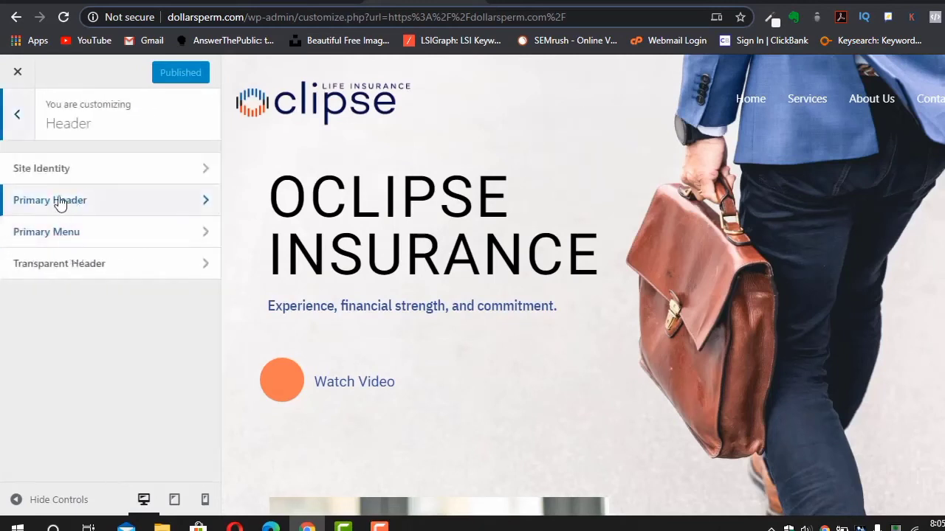
{"action": "left_click", "coordinate": [39, 182]}
{"action": "scroll", "coordinate": [153, 366], "scroll_direction": "down", "scroll_amount": 4}
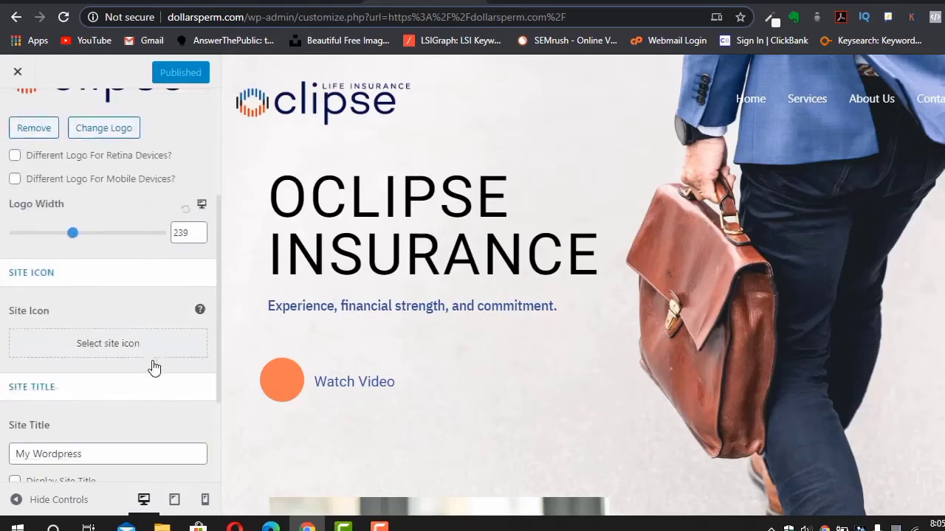
{"action": "left_click_drag", "start_coordinate": [134, 335], "coordinate": [2, 339]}
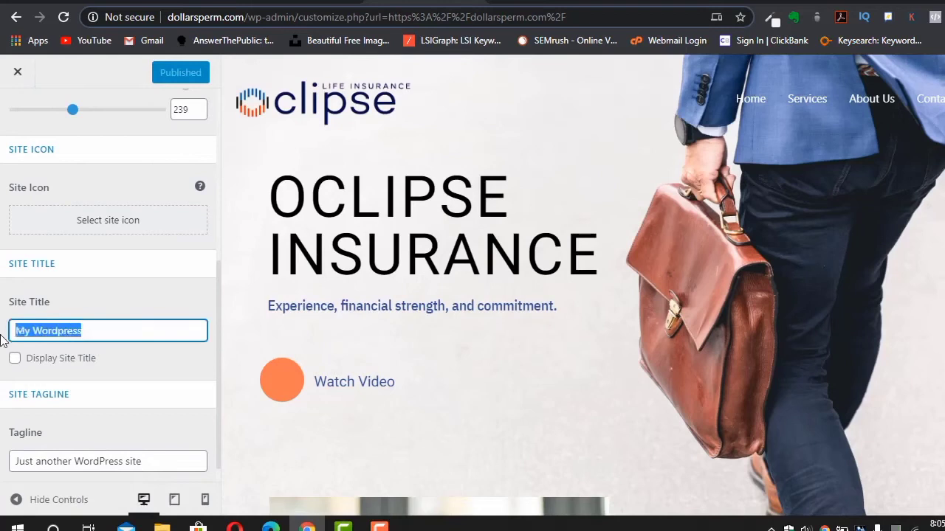
{"action": "key", "text": "BackSpace"}
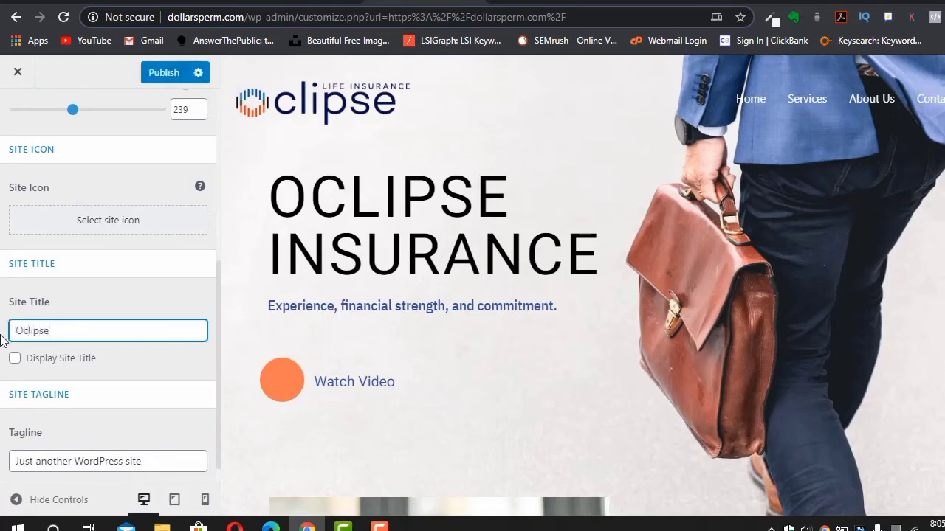
{"action": "scroll", "coordinate": [153, 362], "scroll_direction": "down", "scroll_amount": 1}
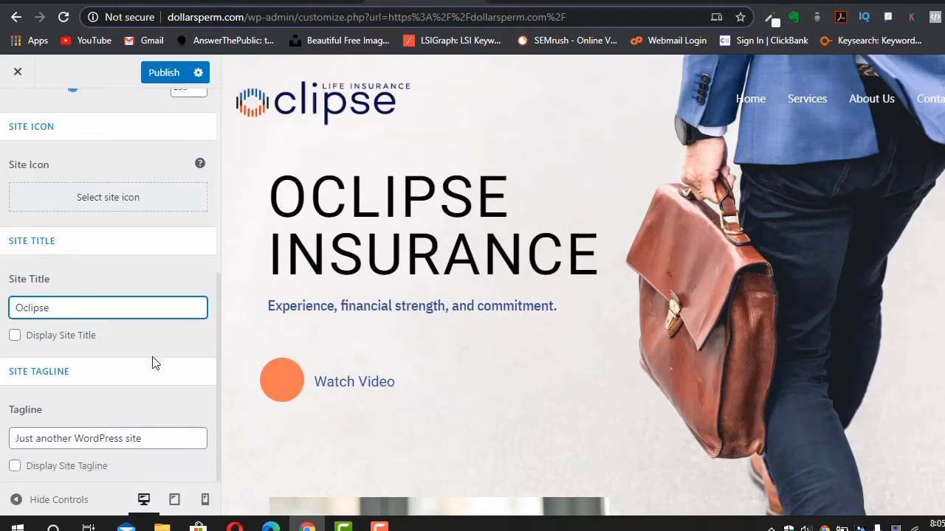
- Set the site tagline to "Smart Insurance" and publish the changes
{"action": "left_click_drag", "start_coordinate": [171, 438], "coordinate": [3, 441]}
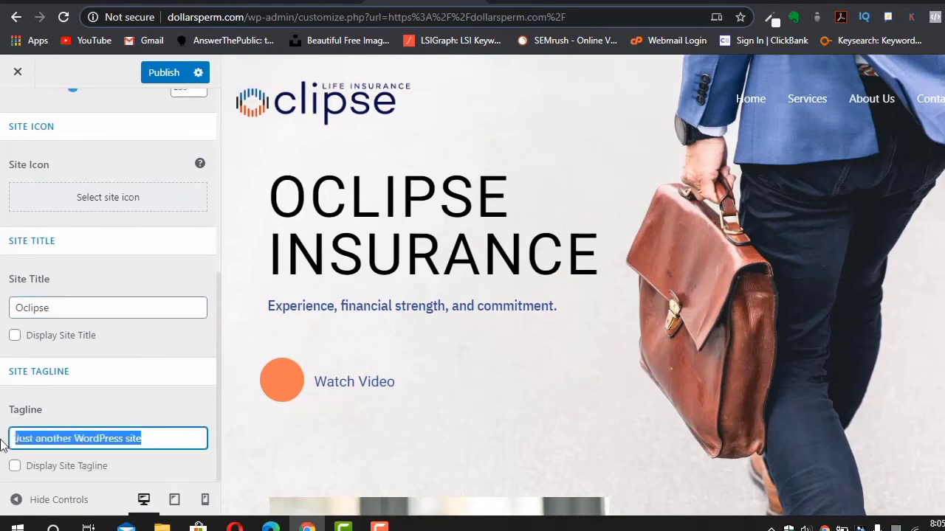
{"action": "type", "text": "Smart Insurance"}
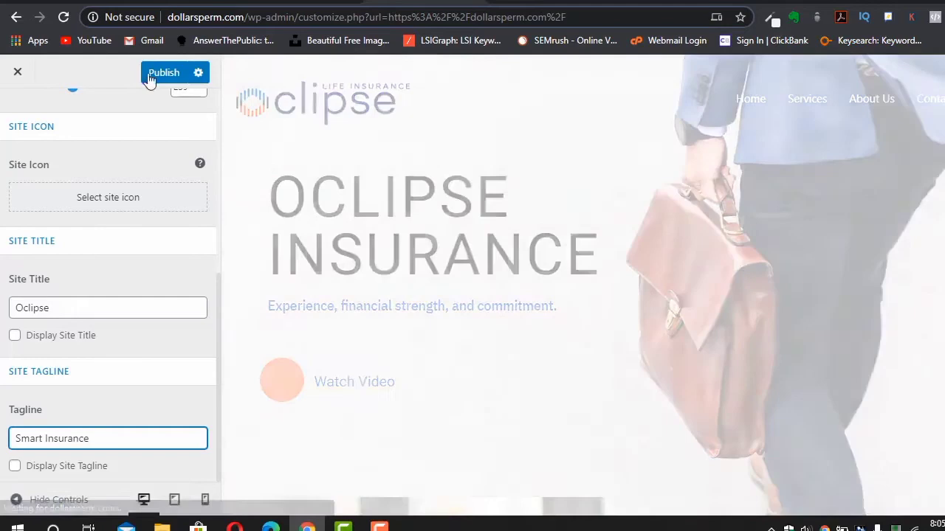
{"action": "left_click", "coordinate": [155, 73]}
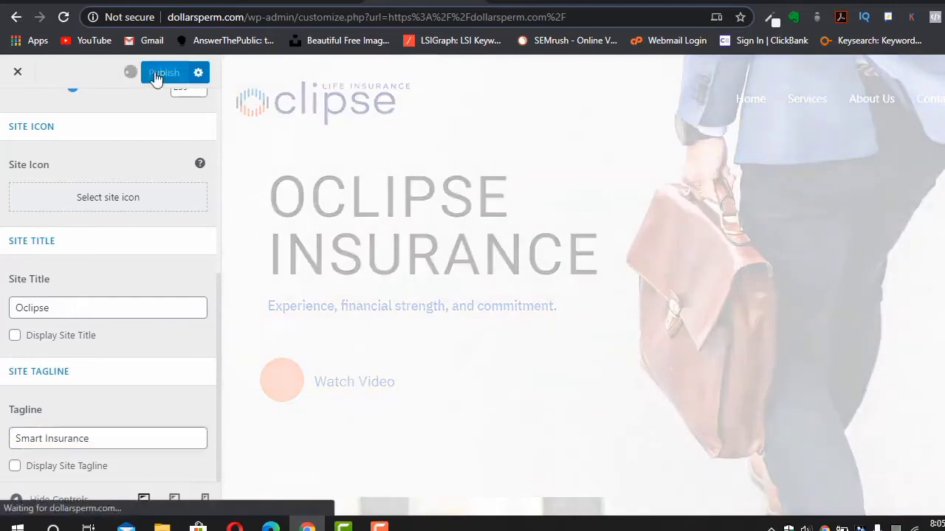
- Leave Site Identity, close the customizer and reload the live homepage
{"action": "scroll", "coordinate": [126, 224], "scroll_direction": "up", "scroll_amount": 5}
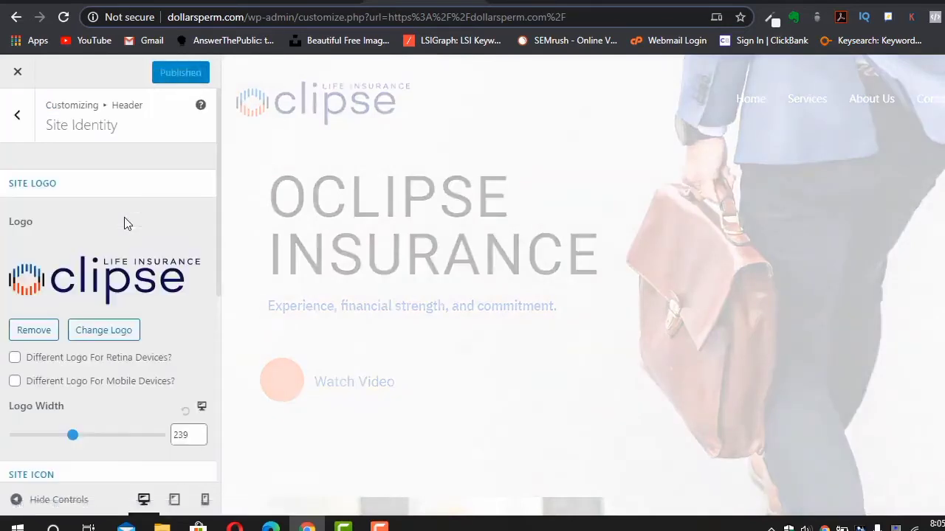
{"action": "left_click", "coordinate": [20, 112]}
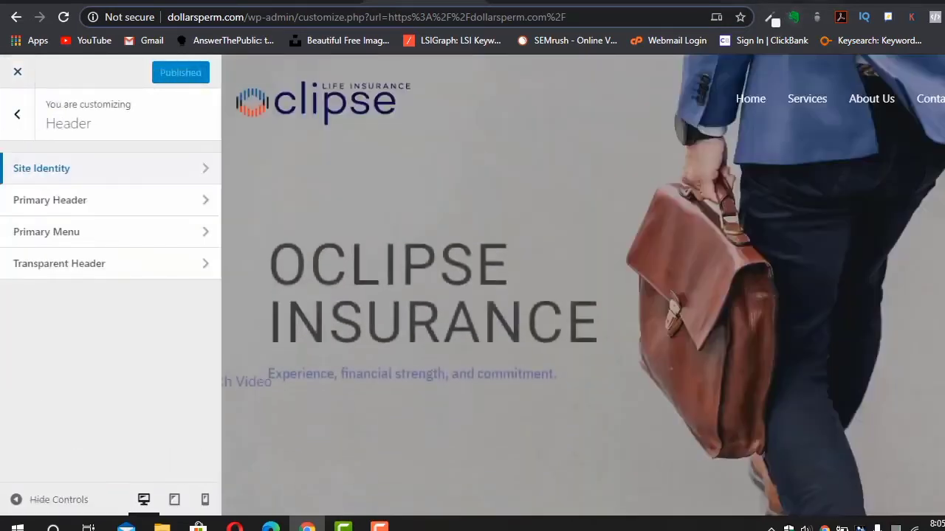
{"action": "left_click", "coordinate": [18, 71]}
{"action": "left_click", "coordinate": [63, 18]}
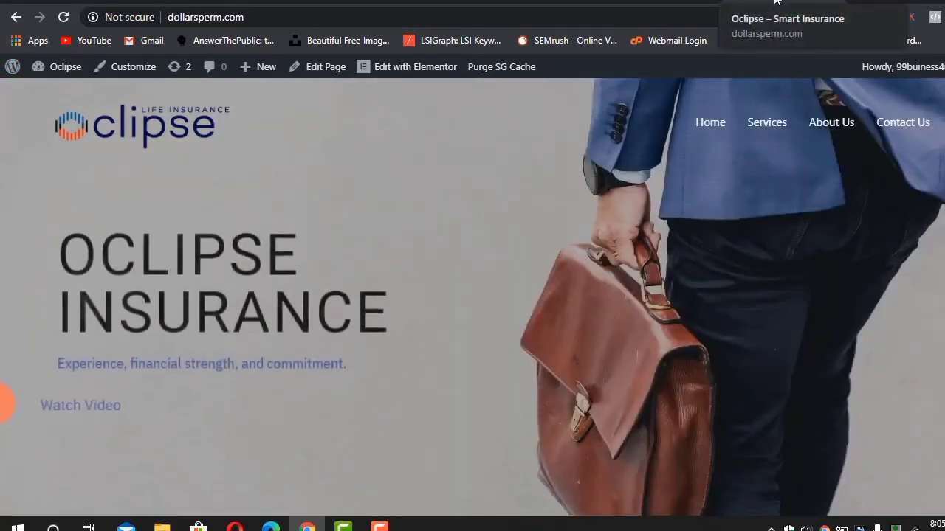
- Examine the live homepage from the hero section down to the footer
{"action": "scroll", "coordinate": [641, 262], "scroll_direction": "down", "scroll_amount": 5}
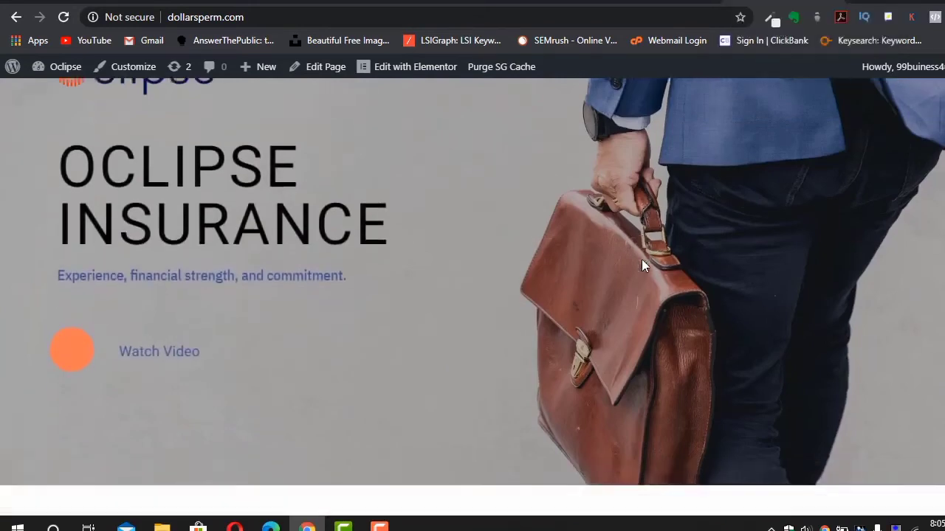
{"action": "scroll", "coordinate": [644, 266], "scroll_direction": "up", "scroll_amount": 5}
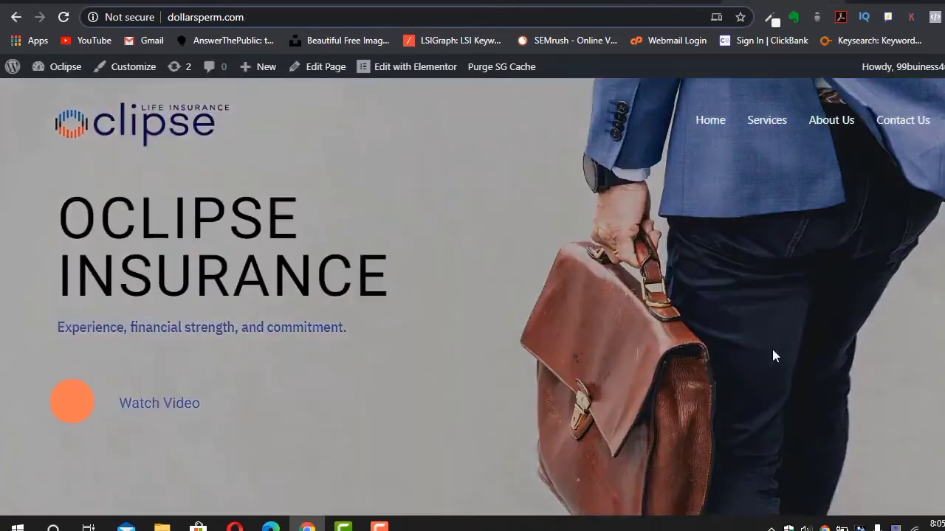
{"action": "scroll", "coordinate": [772, 349], "scroll_direction": "down", "scroll_amount": 5}
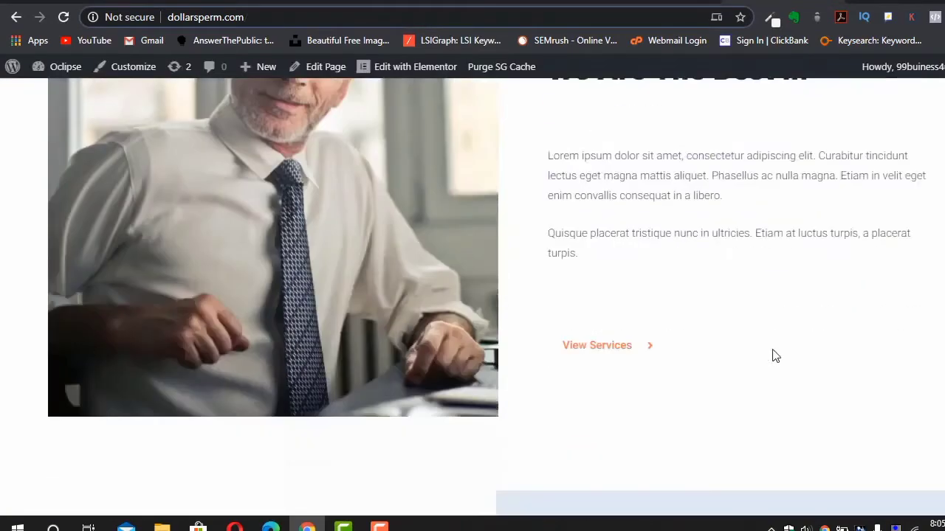
{"action": "scroll", "coordinate": [773, 356], "scroll_direction": "down", "scroll_amount": 15}
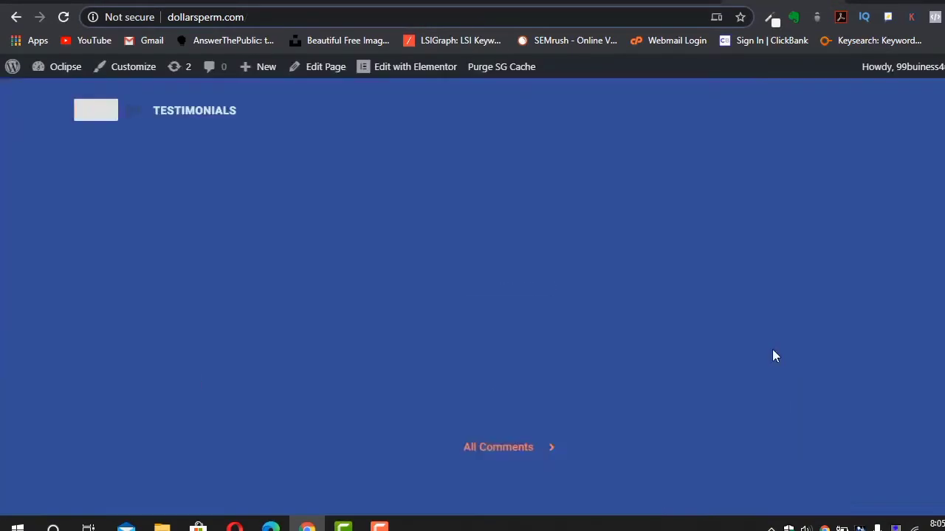
{"action": "scroll", "coordinate": [774, 356], "scroll_direction": "down", "scroll_amount": 10}
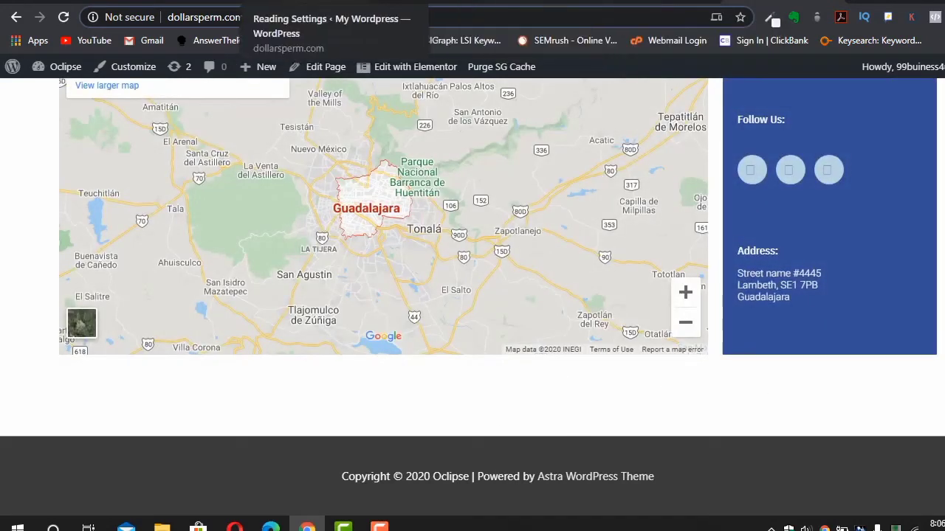
- Return to the WordPress dashboard and create a new Elementor template of type Footer named "footer 1"
{"action": "left_click", "coordinate": [325, 3]}
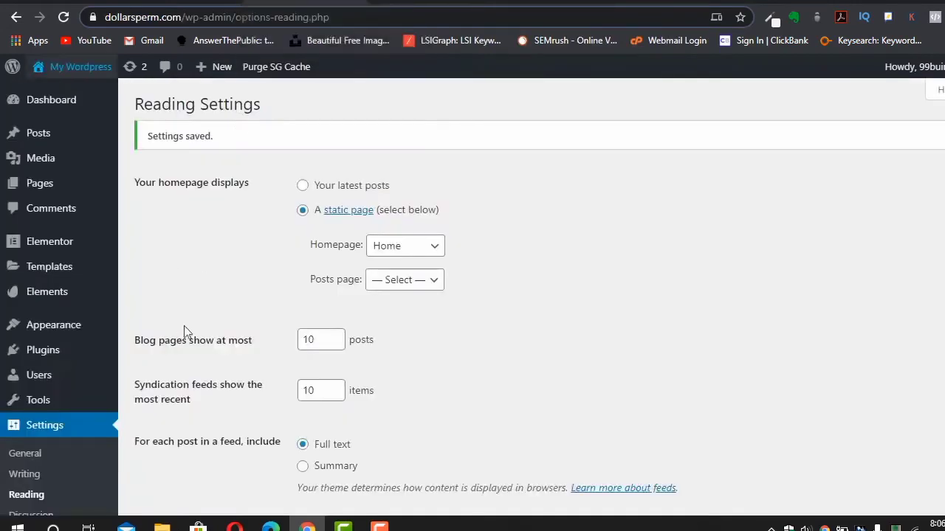
{"action": "mouse_move", "coordinate": [62, 251]}
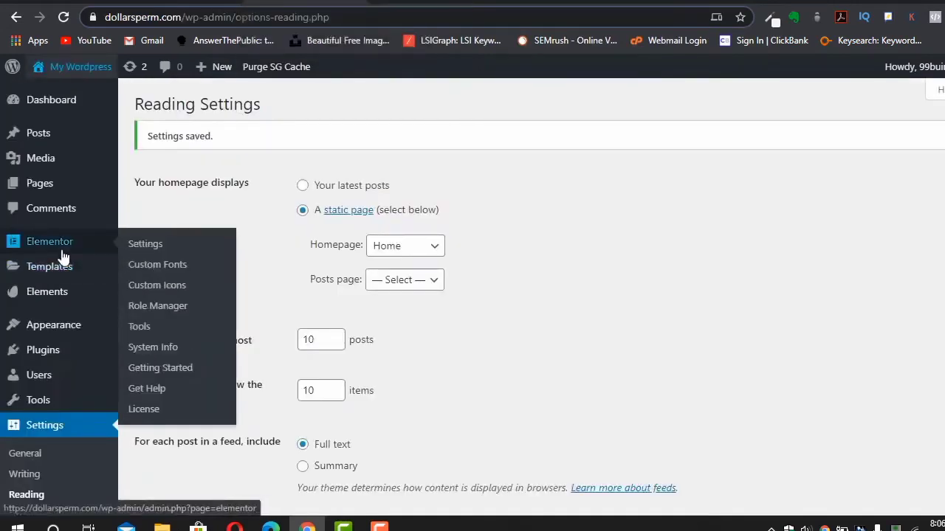
{"action": "mouse_move", "coordinate": [63, 270]}
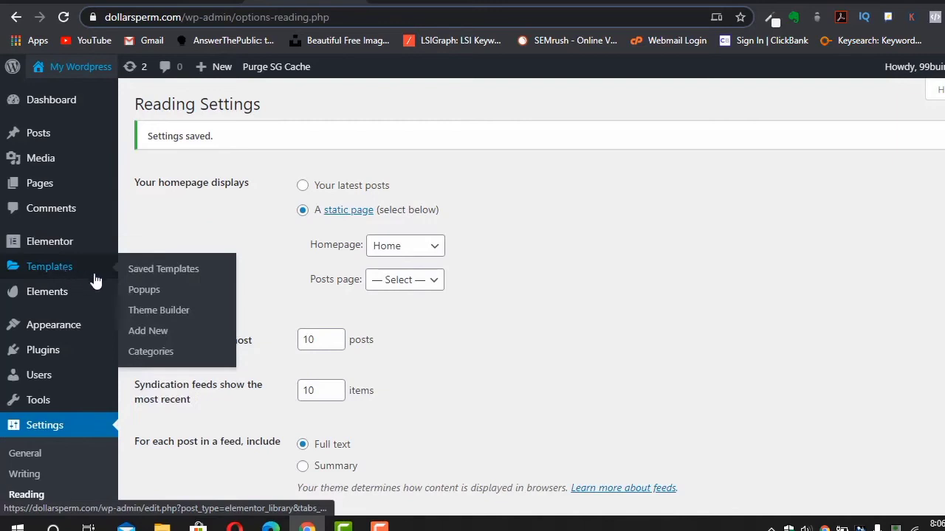
{"action": "left_click", "coordinate": [165, 333]}
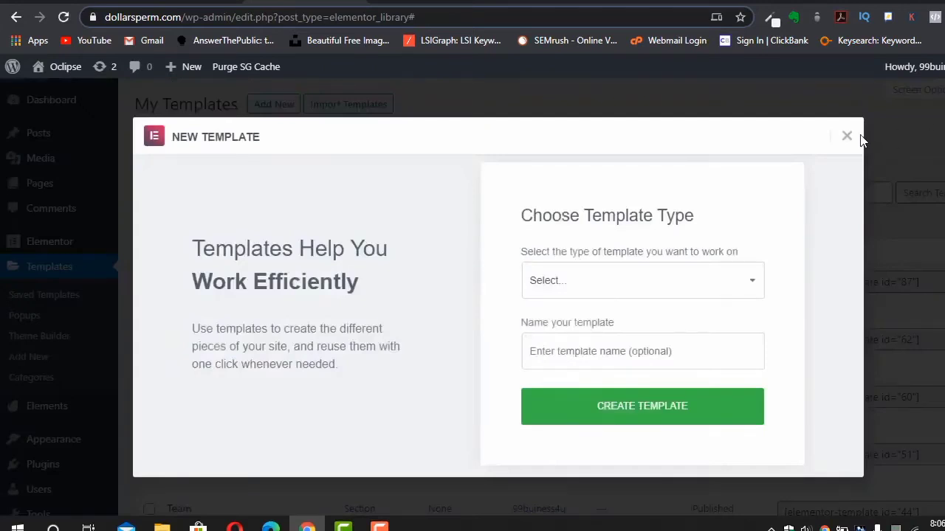
{"action": "left_click", "coordinate": [622, 289]}
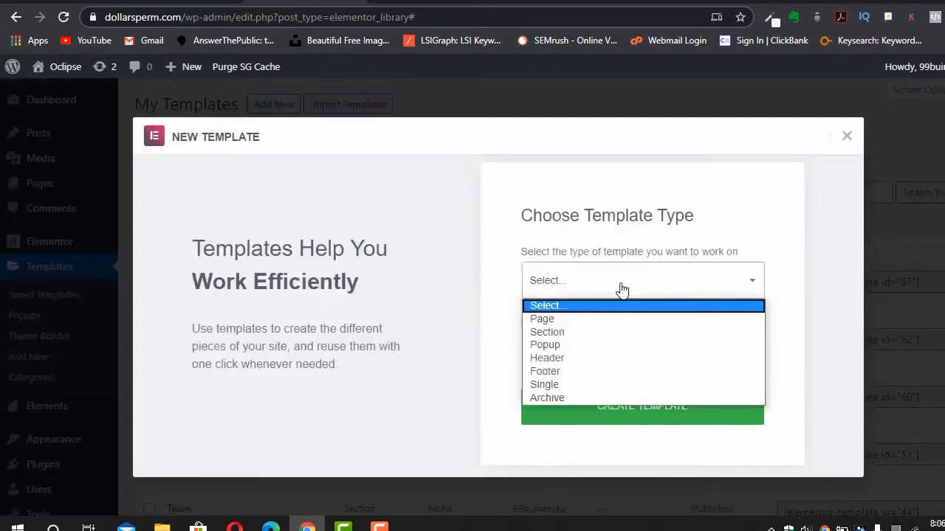
{"action": "left_click", "coordinate": [613, 372]}
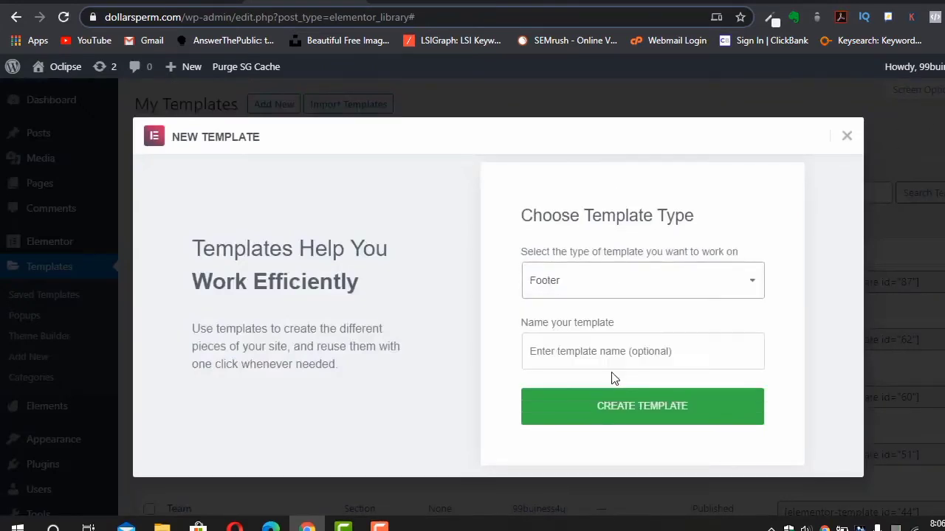
{"action": "left_click", "coordinate": [581, 345]}
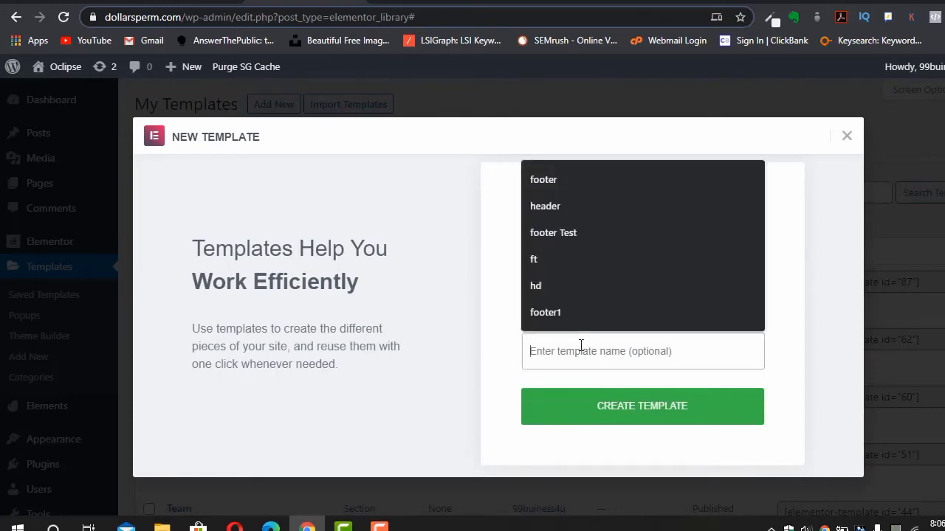
{"action": "type", "text": "footer 1"}
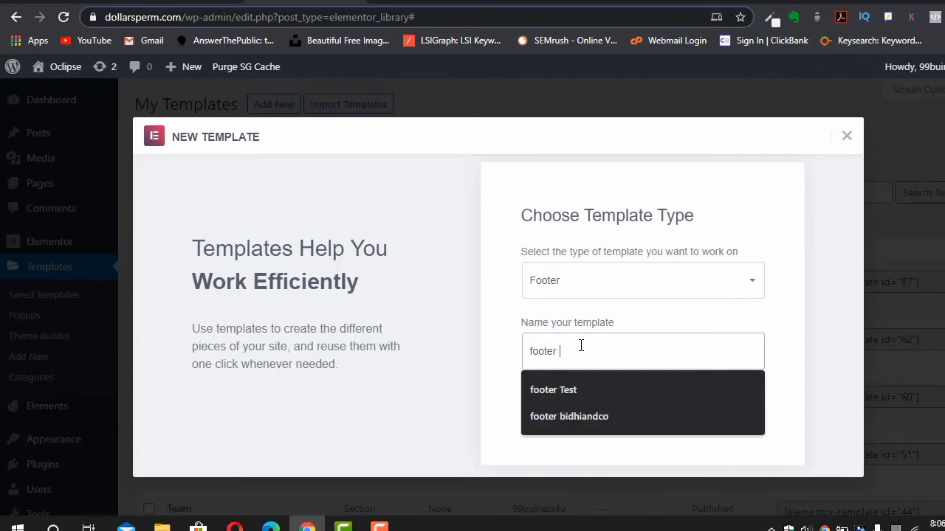
{"action": "left_click", "coordinate": [598, 415]}
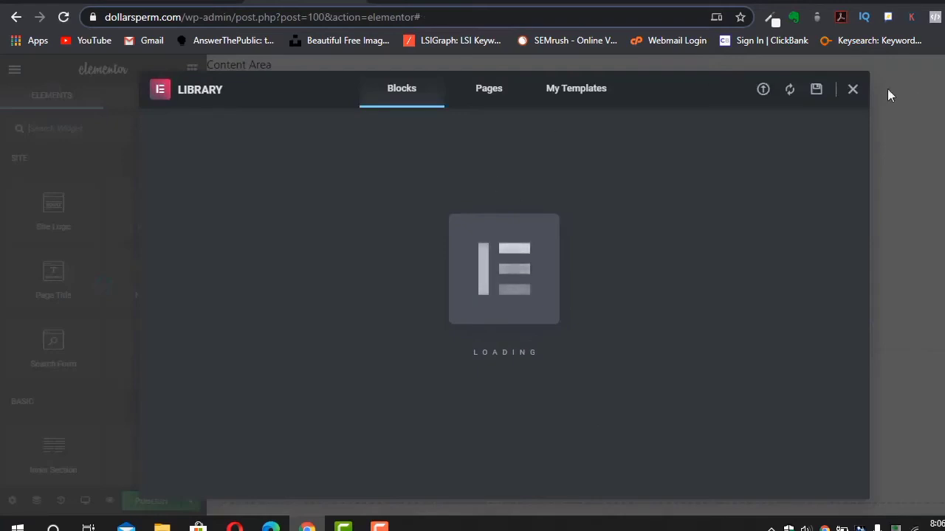
- Dismiss the Elementor library and open the Footer category of the Envato Free Blocks from the template canvas
{"action": "left_click", "coordinate": [853, 90]}
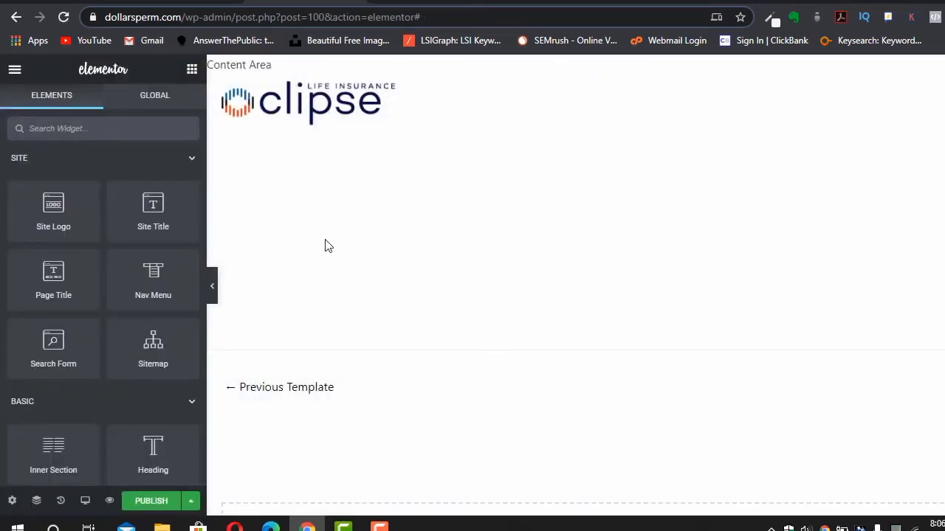
{"action": "scroll", "coordinate": [468, 298], "scroll_direction": "down", "scroll_amount": 3}
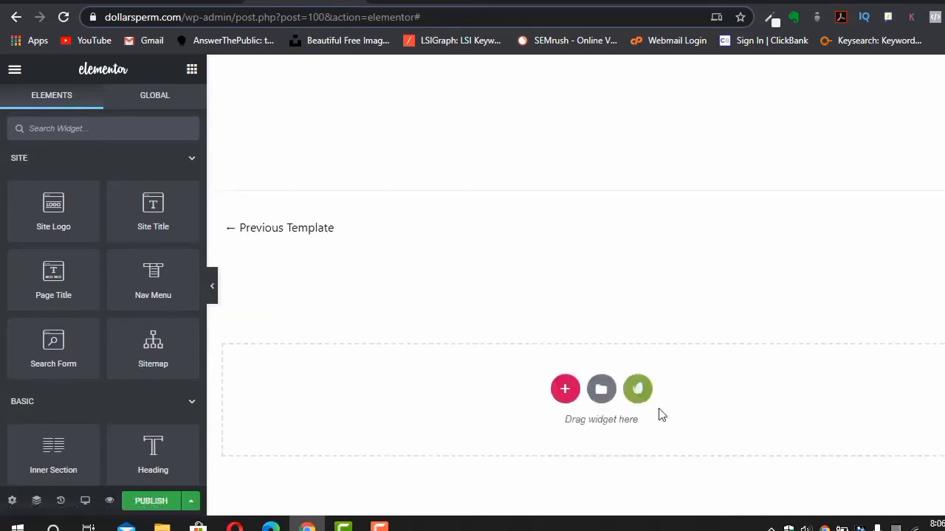
{"action": "left_click", "coordinate": [636, 392]}
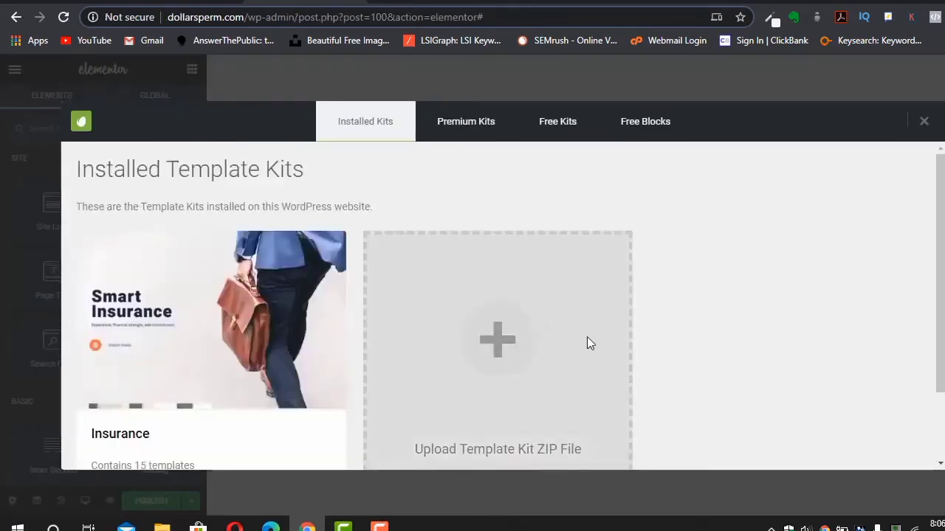
{"action": "left_click", "coordinate": [621, 137]}
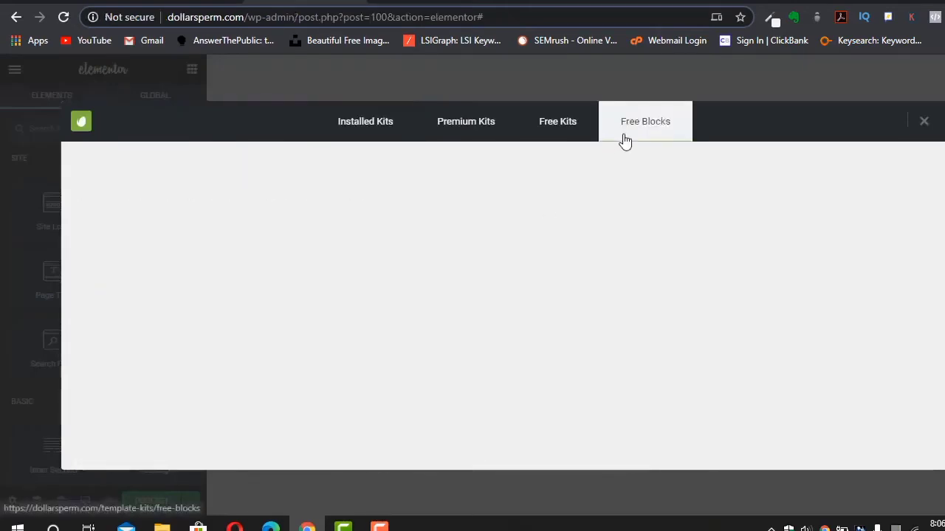
{"action": "left_click_drag", "start_coordinate": [607, 239], "coordinate": [629, 316]}
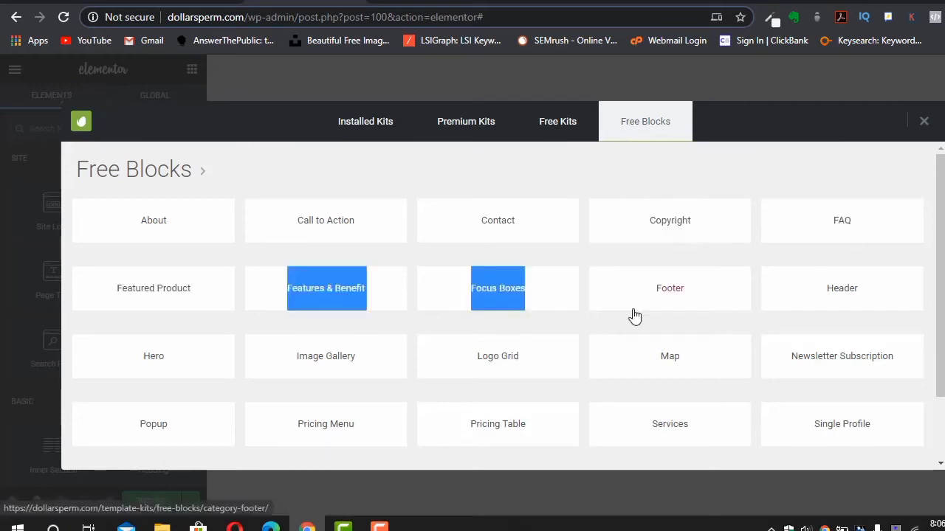
{"action": "scroll", "coordinate": [629, 316], "scroll_direction": "down", "scroll_amount": 1}
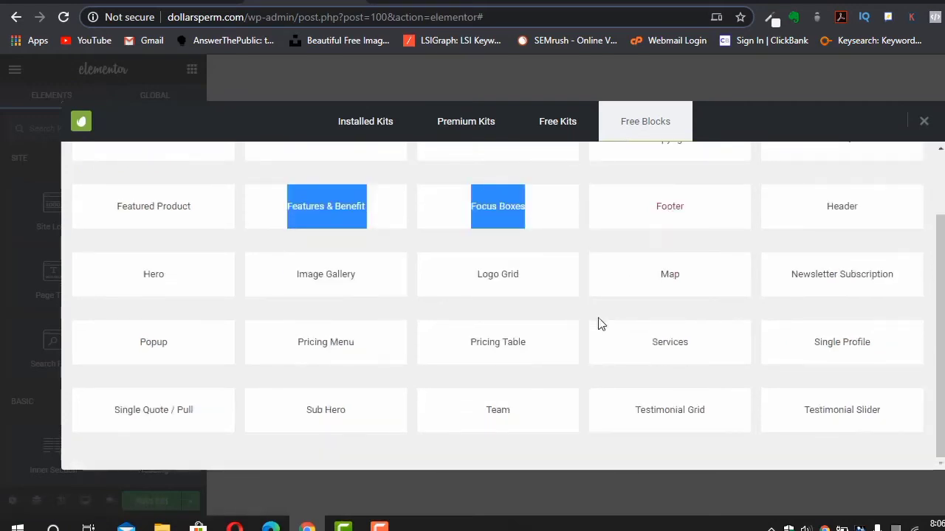
{"action": "left_click", "coordinate": [646, 229]}
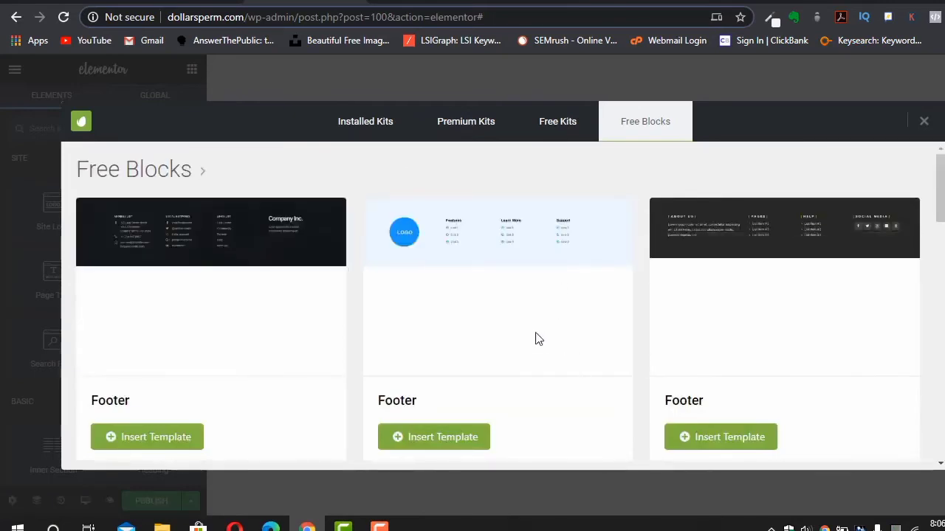
- Browse the footer blocks and insert the dark one with About Us, Pages, Help and Social Media columns
{"action": "scroll", "coordinate": [521, 372], "scroll_direction": "down", "scroll_amount": 3}
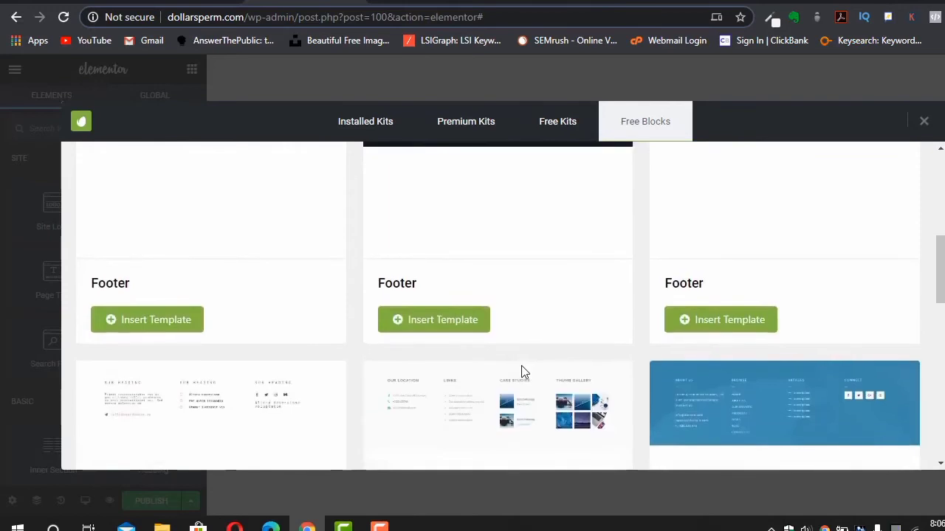
{"action": "scroll", "coordinate": [521, 372], "scroll_direction": "down", "scroll_amount": 2}
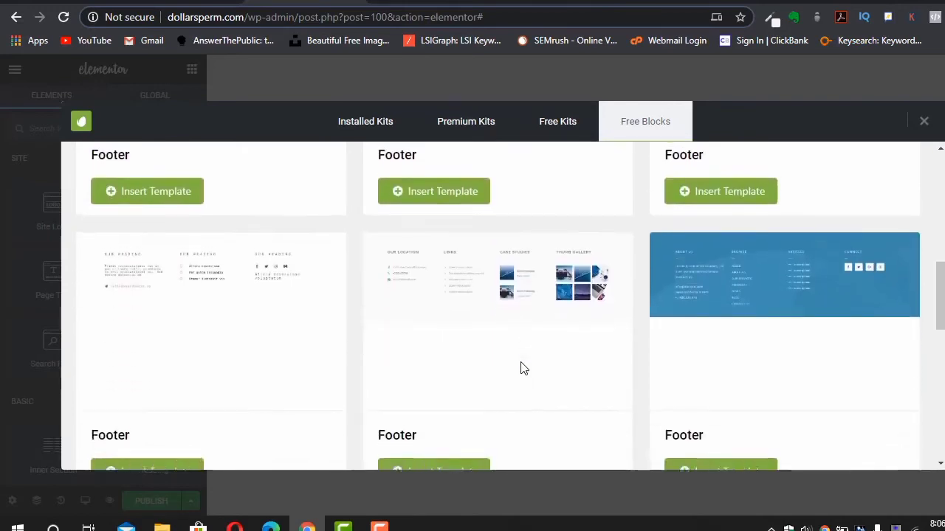
{"action": "scroll", "coordinate": [521, 371], "scroll_direction": "down", "scroll_amount": 3}
{"action": "scroll", "coordinate": [521, 369], "scroll_direction": "up", "scroll_amount": 5}
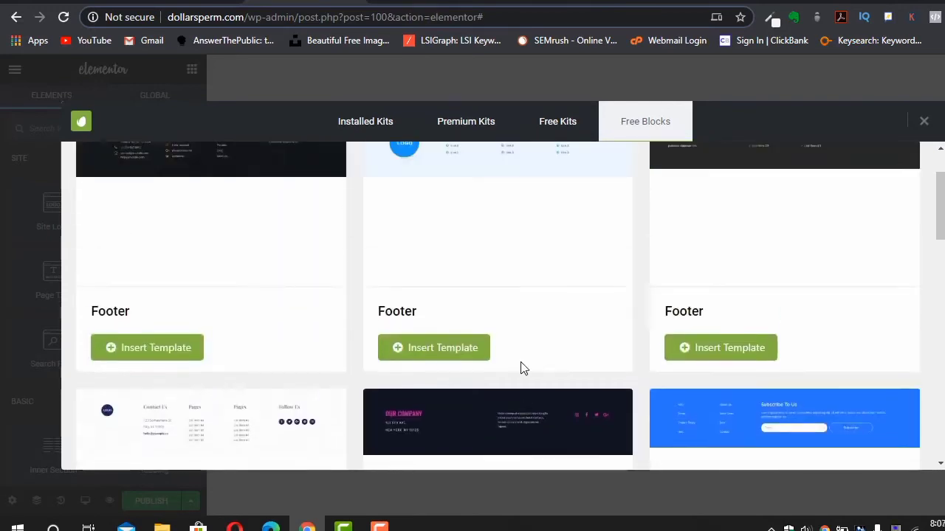
{"action": "left_click", "coordinate": [687, 436]}
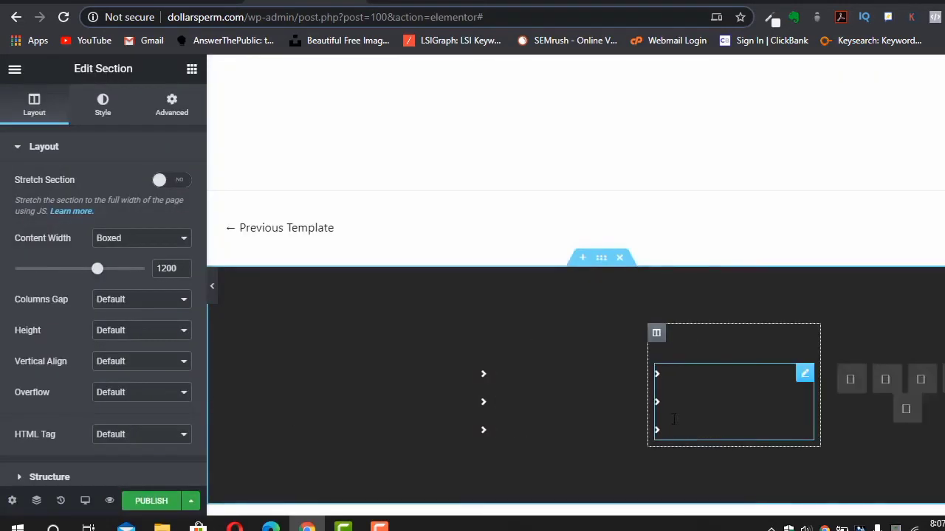
- Examine the inserted footer's social icons, About Us text and Pages list, including the first list item's text, icon and link options
{"action": "scroll", "coordinate": [500, 245], "scroll_direction": "down", "scroll_amount": 2}
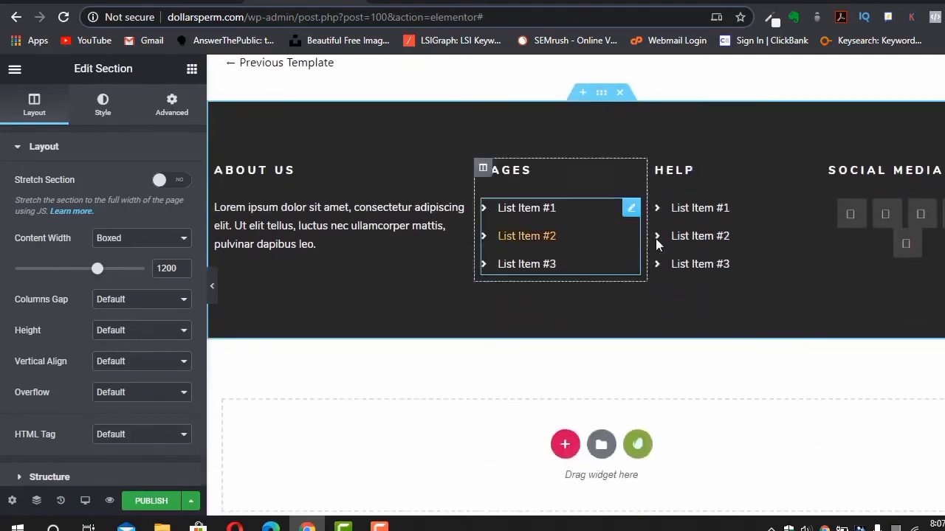
{"action": "left_click", "coordinate": [914, 239]}
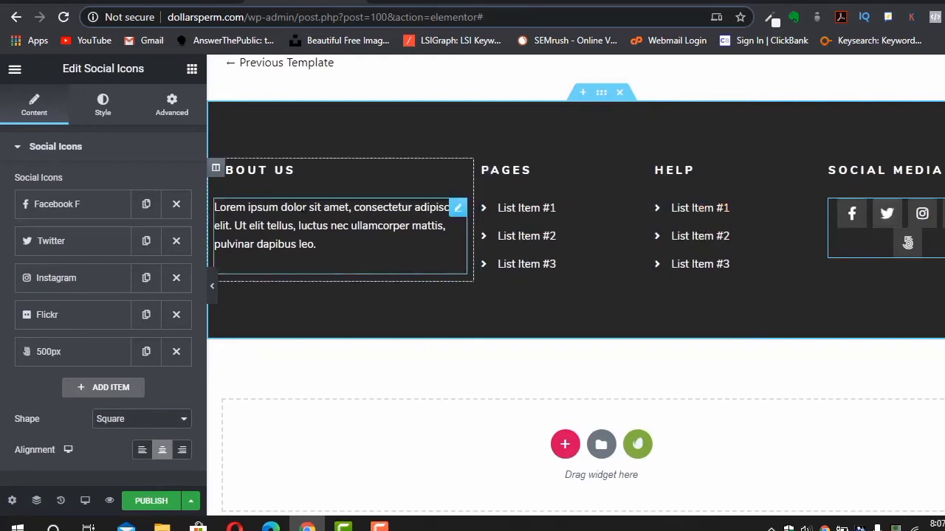
{"action": "left_click", "coordinate": [301, 195]}
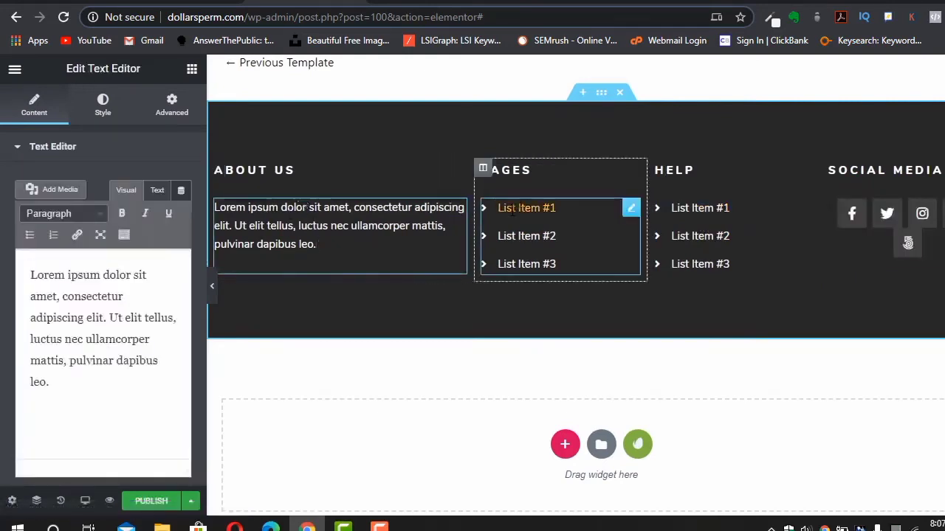
{"action": "left_click", "coordinate": [513, 211]}
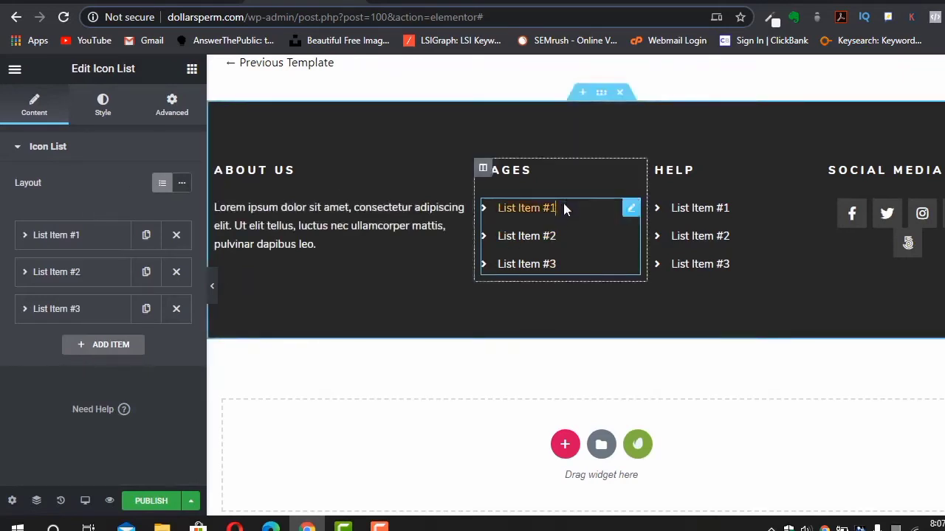
{"action": "left_click", "coordinate": [50, 235]}
{"action": "scroll", "coordinate": [106, 347], "scroll_direction": "down", "scroll_amount": 2}
{"action": "scroll", "coordinate": [110, 344], "scroll_direction": "down", "scroll_amount": 1}
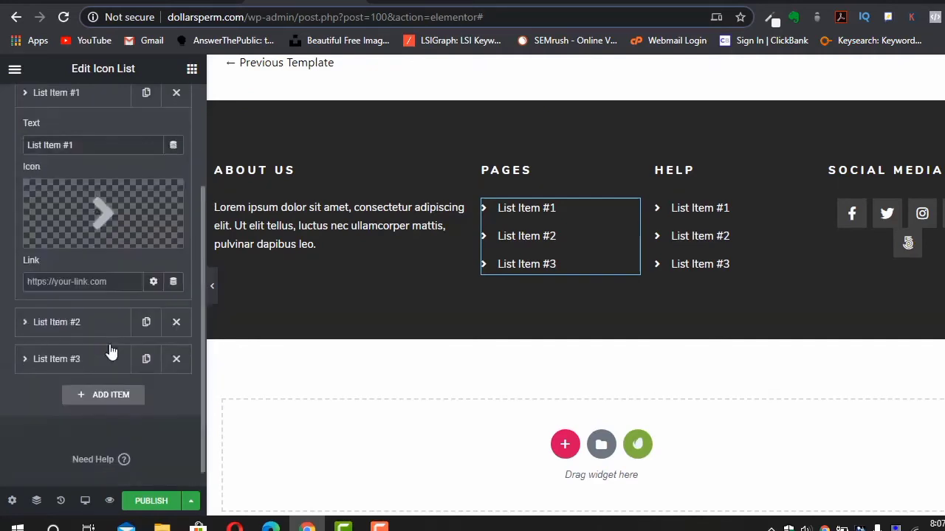
{"action": "scroll", "coordinate": [152, 199], "scroll_direction": "up", "scroll_amount": 3}
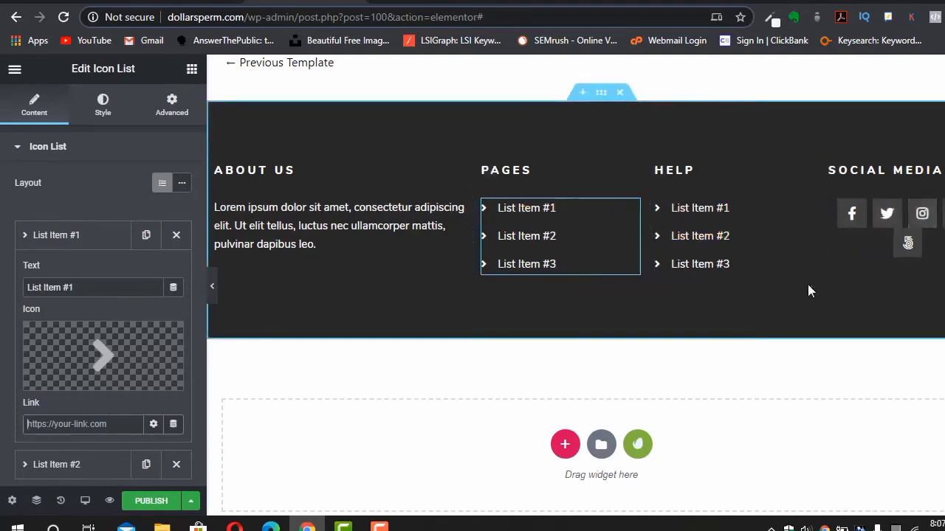
- Delete the Help heading and its icon list from the footer's third column
{"action": "scroll", "coordinate": [808, 289], "scroll_direction": "down", "scroll_amount": 1}
{"action": "scroll", "coordinate": [749, 280], "scroll_direction": "up", "scroll_amount": 4}
{"action": "scroll", "coordinate": [734, 308], "scroll_direction": "down", "scroll_amount": 4}
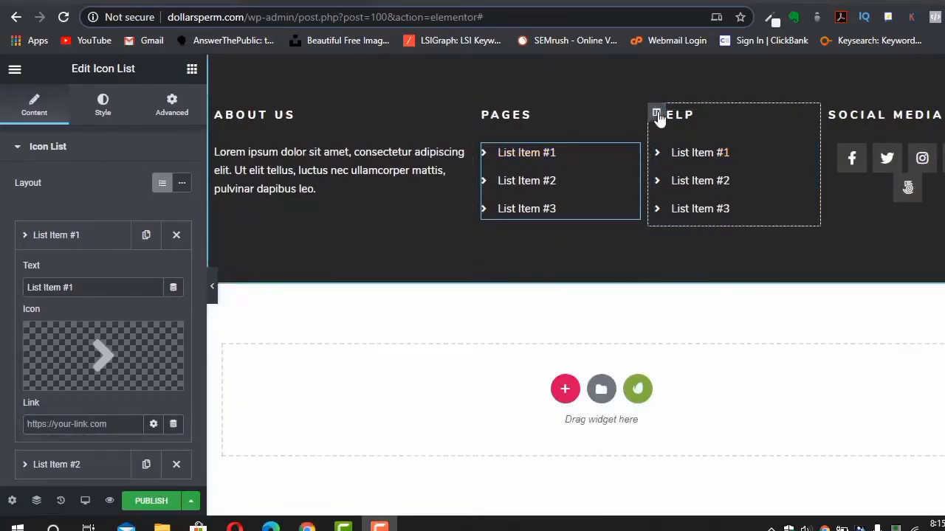
{"action": "right_click", "coordinate": [801, 129]}
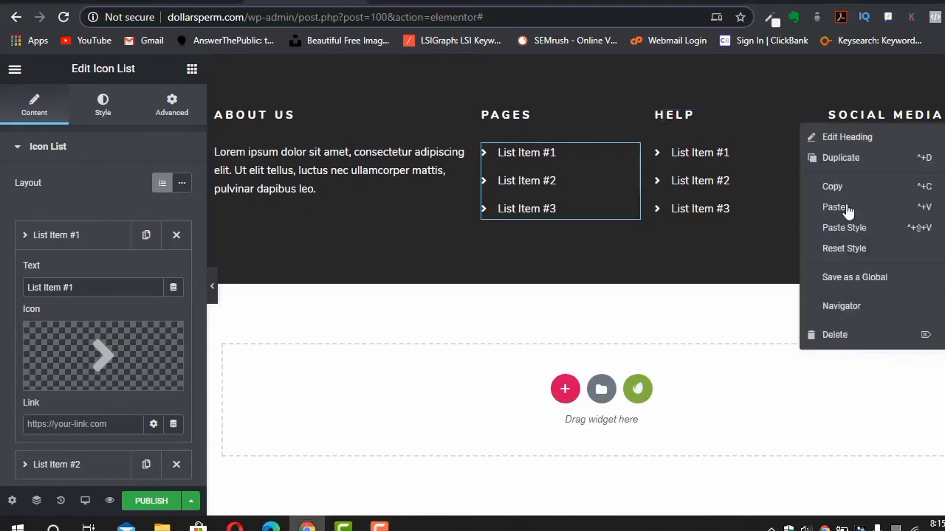
{"action": "left_click", "coordinate": [845, 336]}
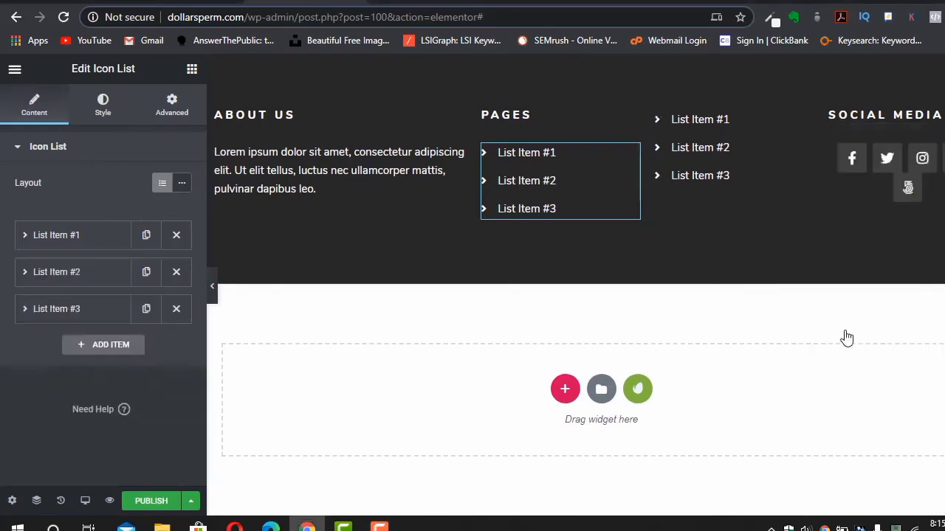
{"action": "right_click", "coordinate": [803, 124]}
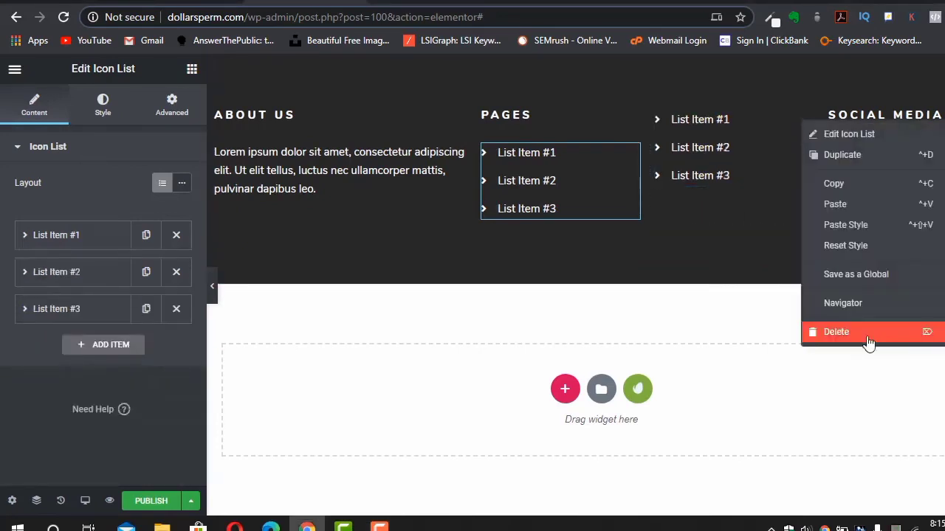
{"action": "left_click", "coordinate": [849, 336]}
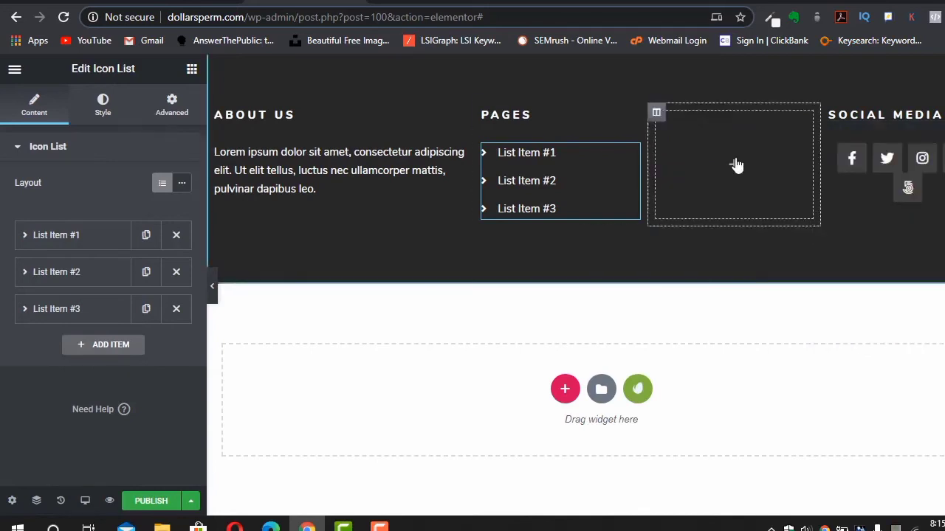
- Add a Facebook Page widget to the empty third column of the footer and reduce its height to 463
{"action": "left_click", "coordinate": [733, 164]}
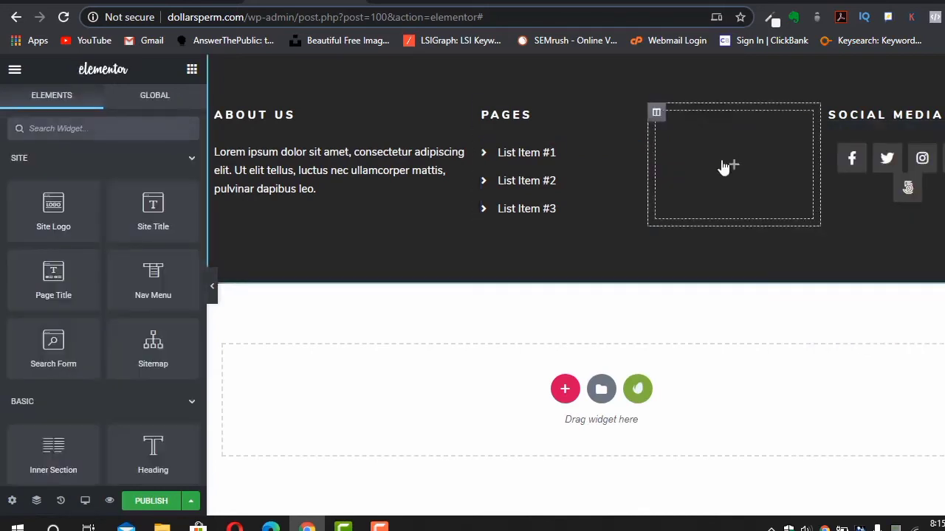
{"action": "left_click", "coordinate": [63, 124]}
{"action": "type", "text": "face"}
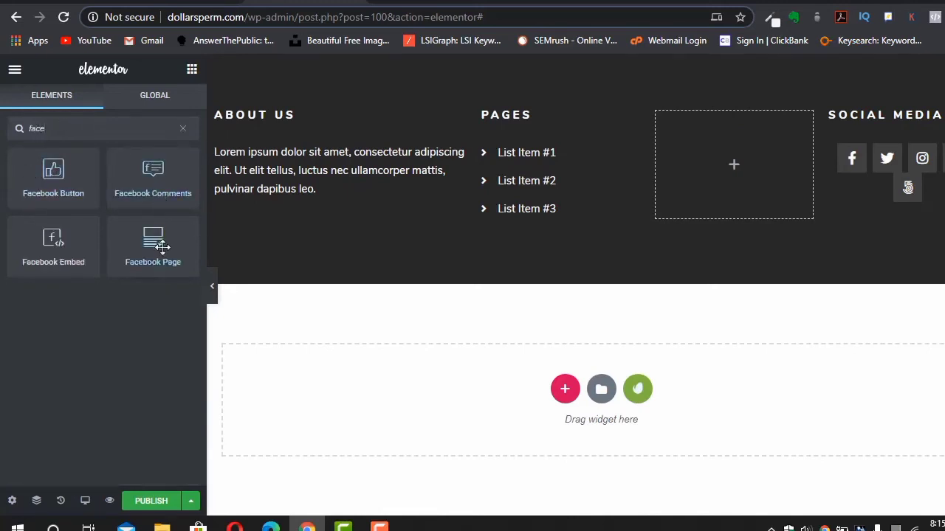
{"action": "left_click_drag", "start_coordinate": [162, 247], "coordinate": [701, 166]}
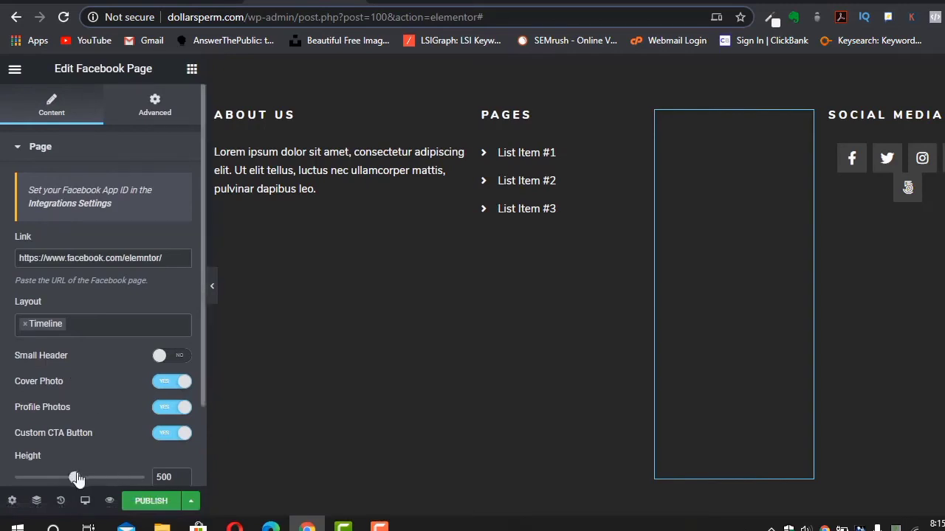
{"action": "left_click_drag", "start_coordinate": [74, 478], "coordinate": [70, 478]}
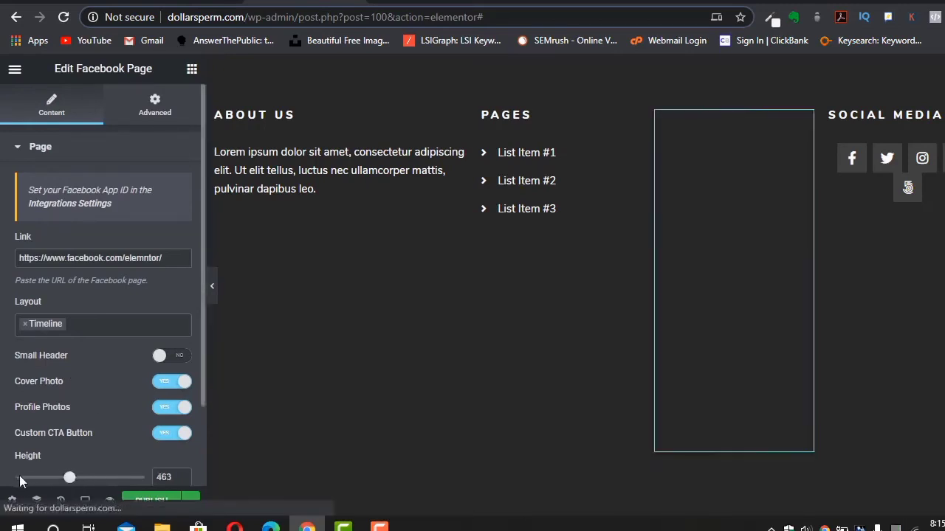
- Set the Facebook Page widget's height to 233 and check the footer at full width
{"action": "left_click", "coordinate": [38, 477]}
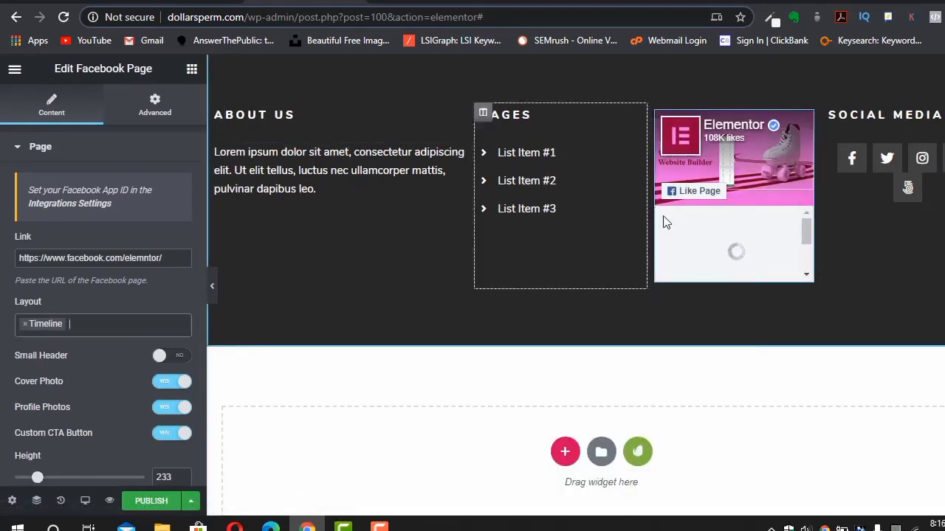
{"action": "left_click", "coordinate": [213, 289]}
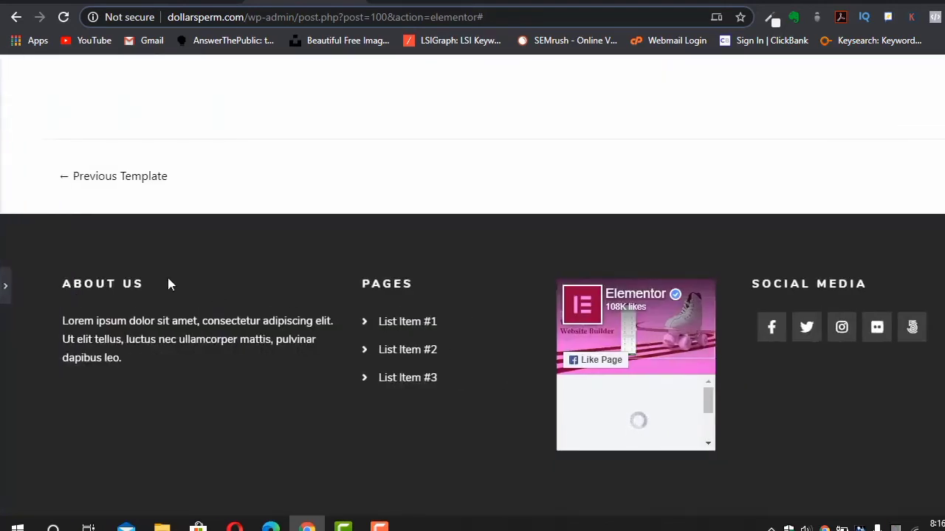
{"action": "left_click", "coordinate": [5, 285]}
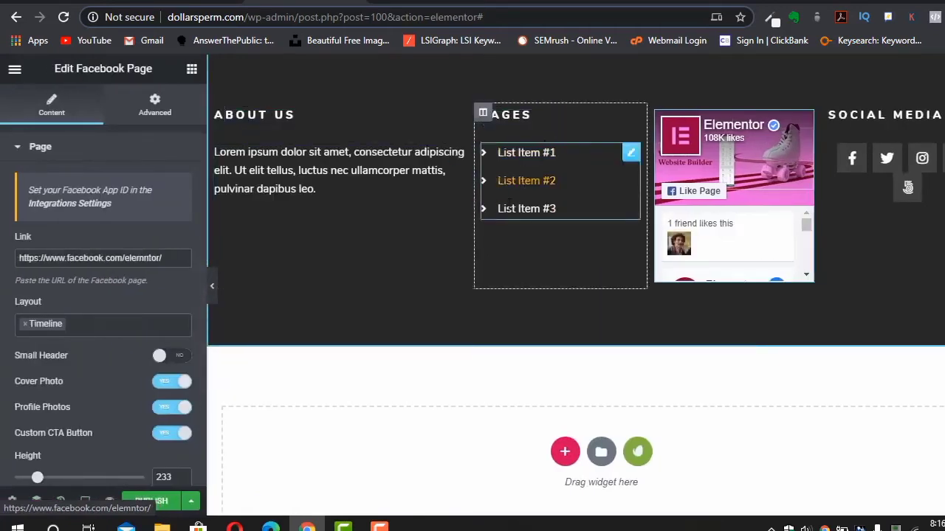
- Publish the footer template with a display condition that includes the Entire Site
{"action": "left_click", "coordinate": [139, 503]}
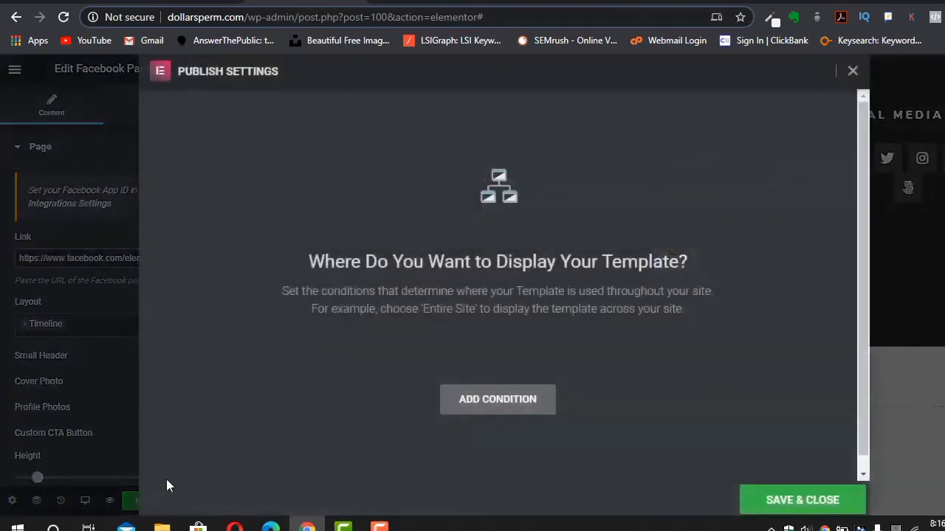
{"action": "left_click", "coordinate": [475, 407]}
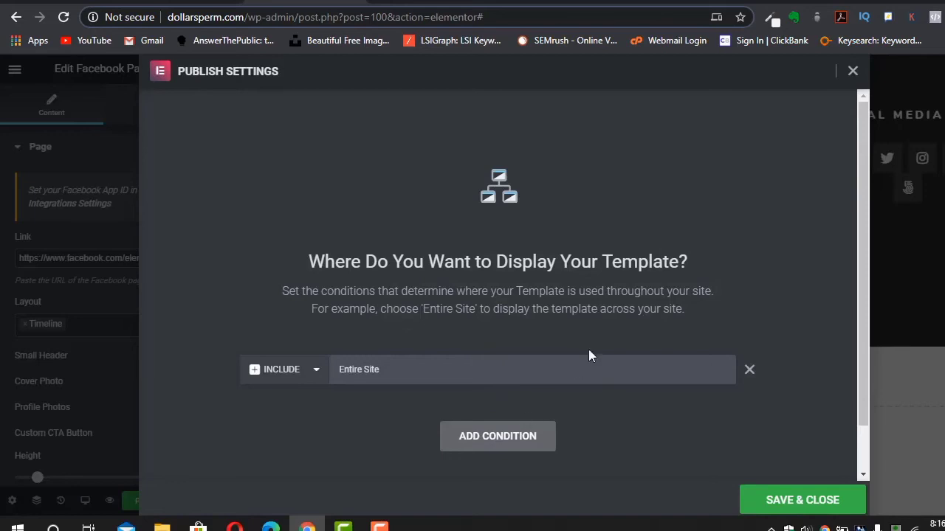
{"action": "left_click", "coordinate": [559, 378]}
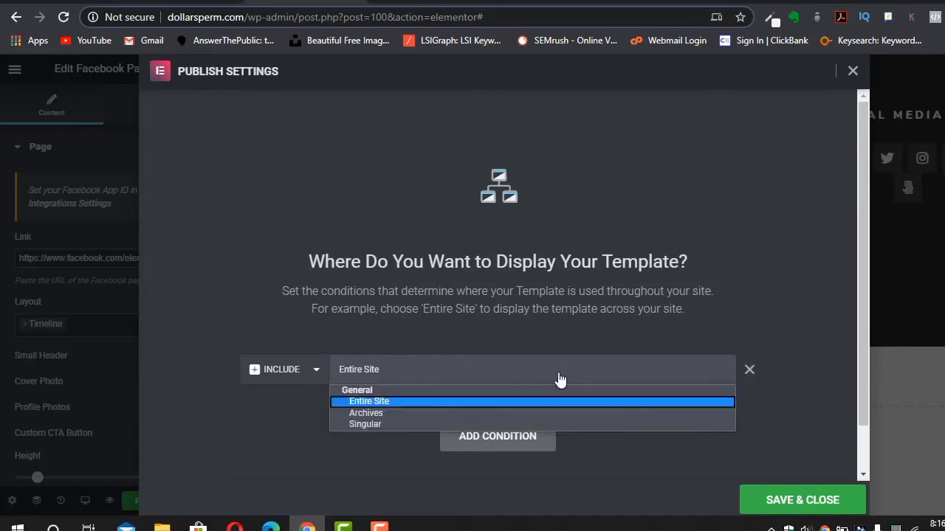
{"action": "left_click", "coordinate": [560, 379]}
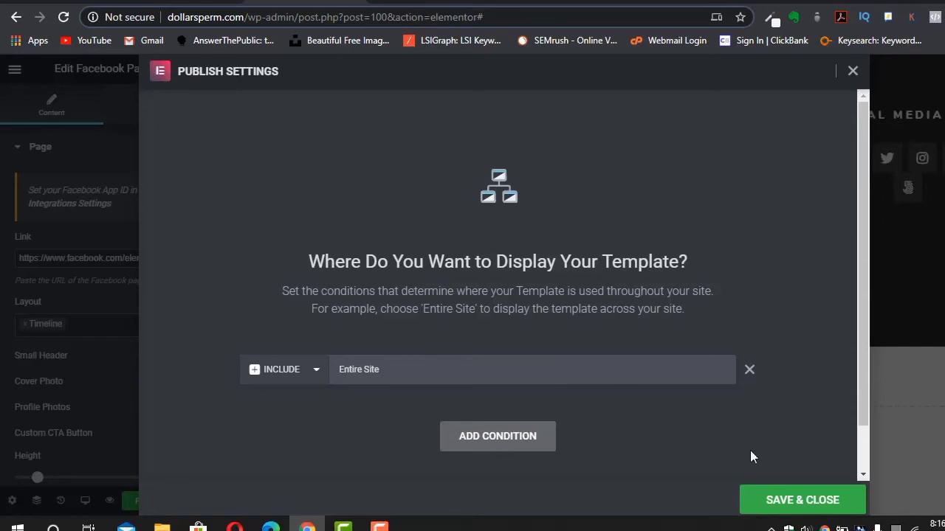
{"action": "left_click", "coordinate": [790, 513]}
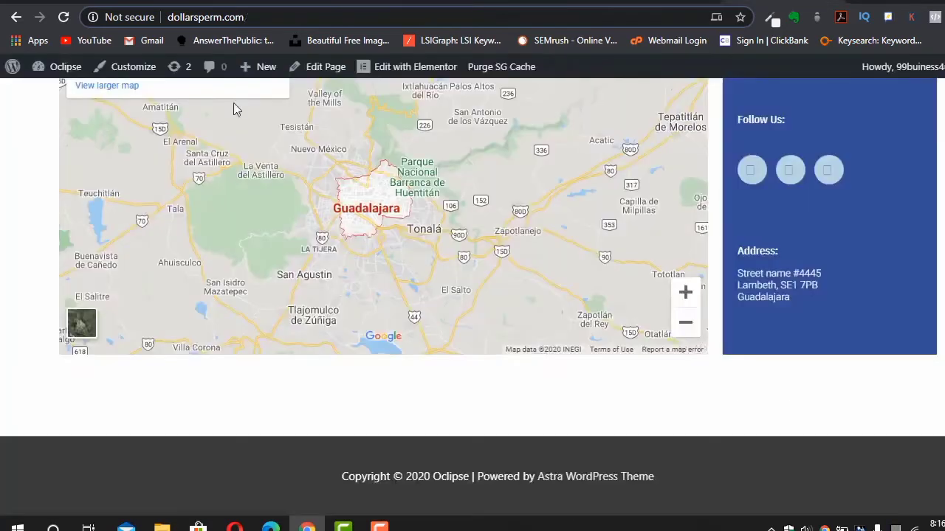
- Reload the live homepage and check it from the footer up to the hero section
{"action": "left_click", "coordinate": [64, 19]}
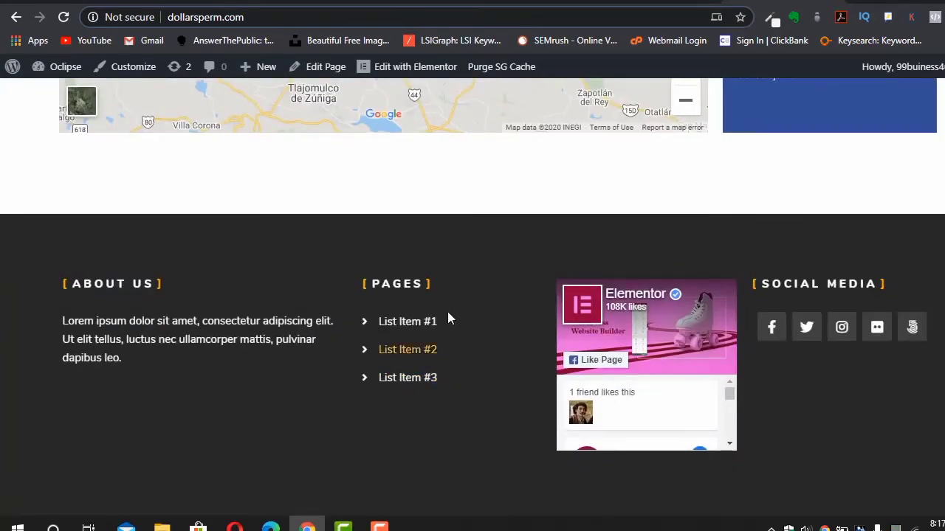
{"action": "scroll", "coordinate": [451, 314], "scroll_direction": "up", "scroll_amount": 3}
{"action": "scroll", "coordinate": [452, 318], "scroll_direction": "up", "scroll_amount": 3}
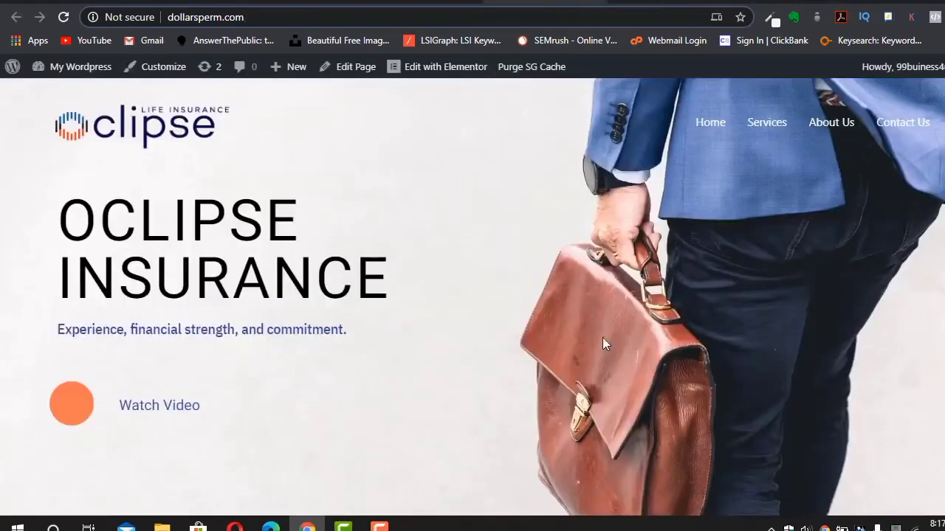
{"action": "scroll", "coordinate": [602, 337], "scroll_direction": "down", "scroll_amount": 10}
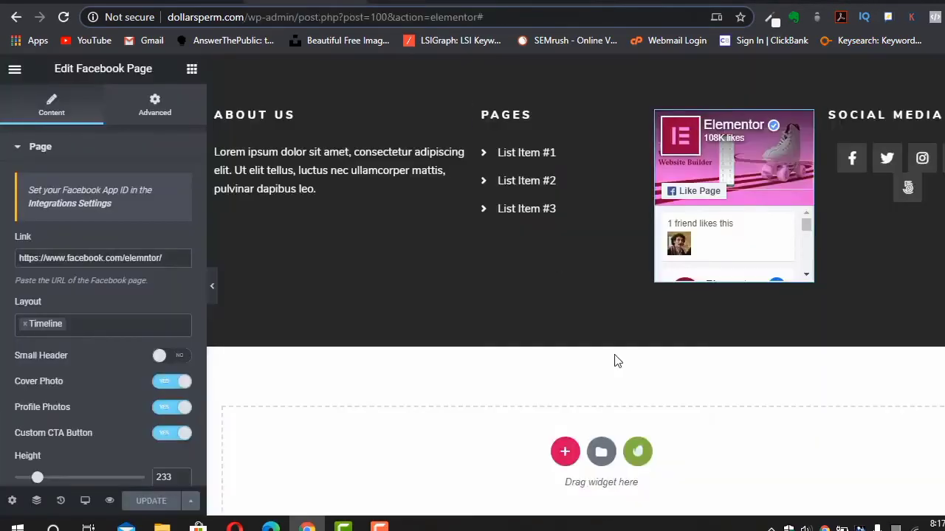
- Add a single-column section below the footer columns and place a Heading widget in it
{"action": "scroll", "coordinate": [613, 359], "scroll_direction": "down", "scroll_amount": 1}
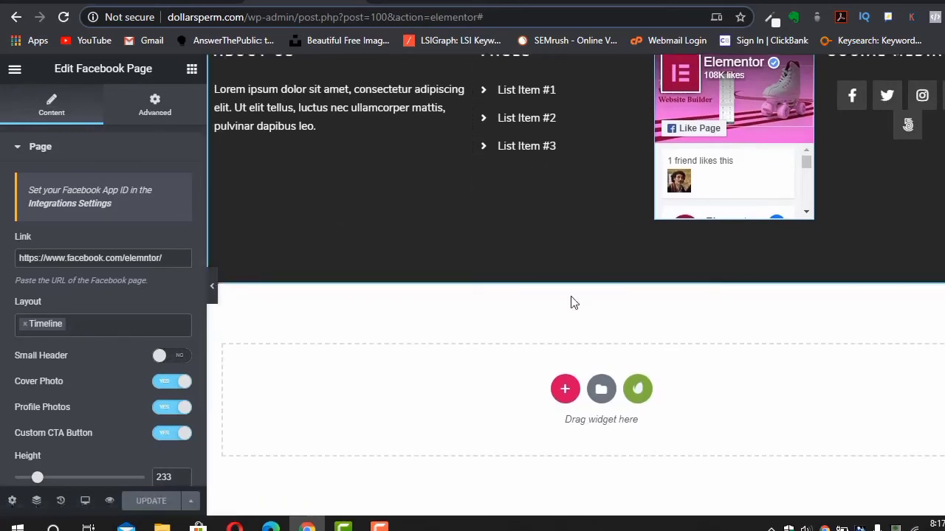
{"action": "left_click", "coordinate": [564, 385]}
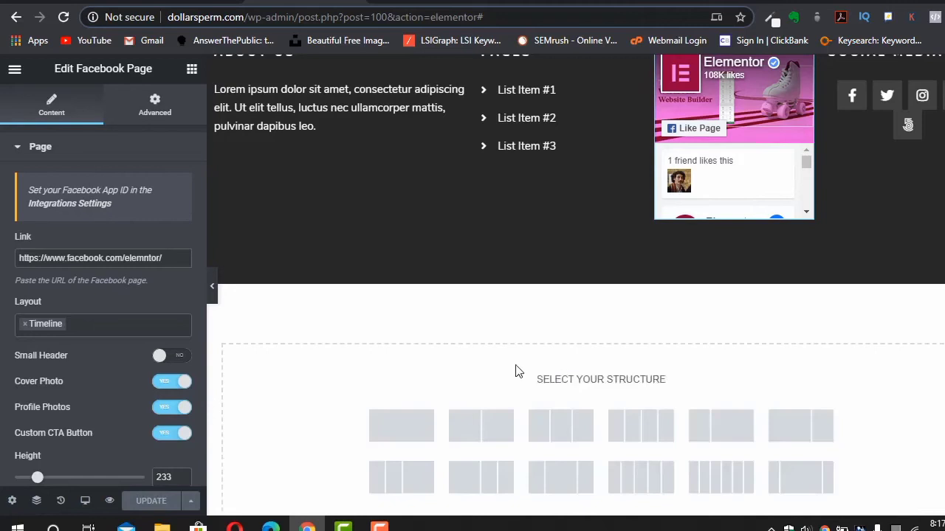
{"action": "left_click", "coordinate": [423, 427]}
{"action": "left_click_drag", "start_coordinate": [155, 436], "coordinate": [384, 327]}
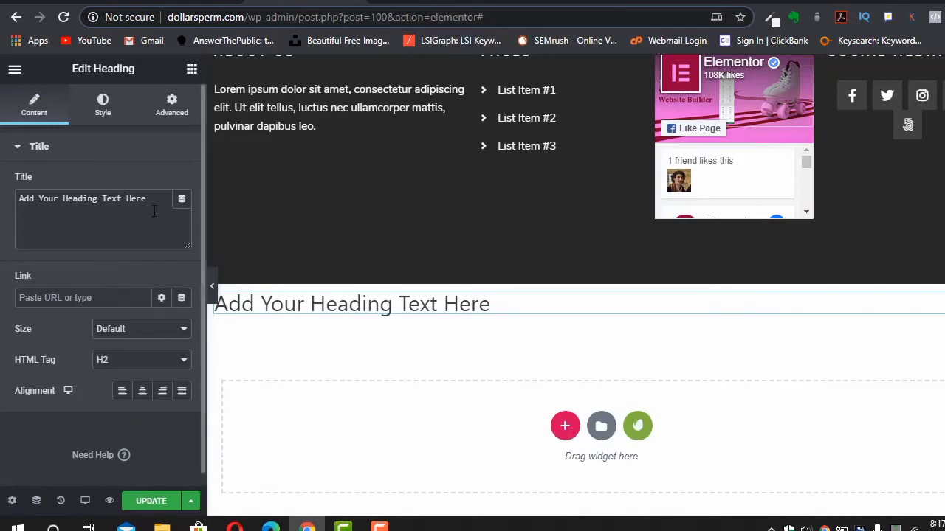
- Set the new heading's title to "Copyright 2020 ocplise" and center it
{"action": "left_click_drag", "start_coordinate": [154, 212], "coordinate": [2, 230]}
{"action": "type", "text": "Co"}
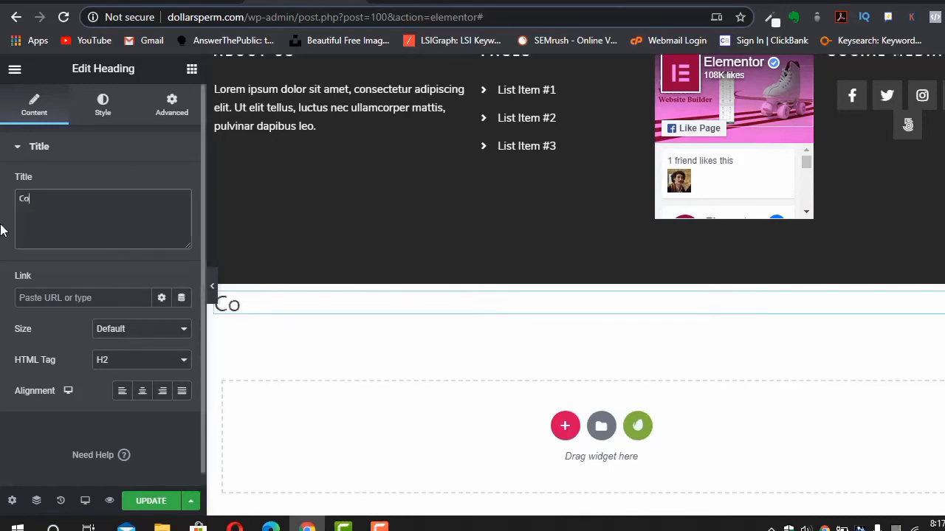
{"action": "type", "text": "pyright"}
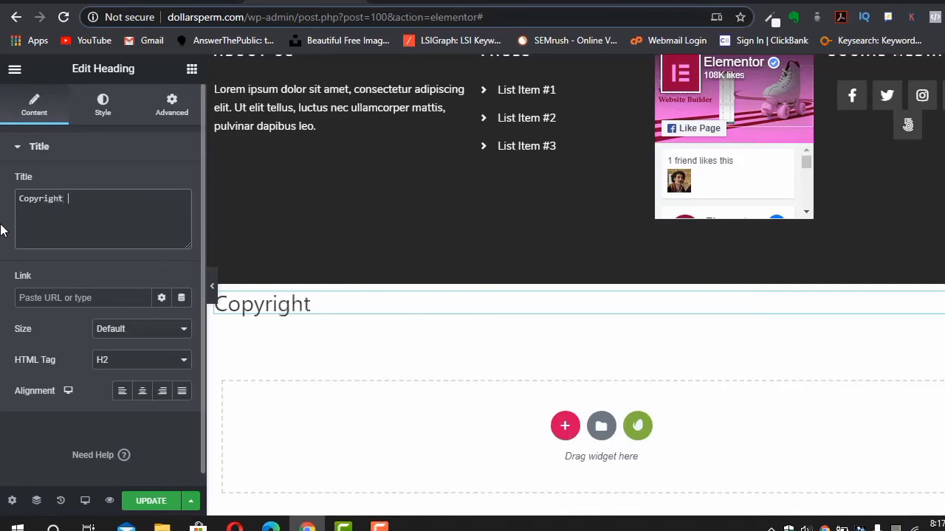
{"action": "type", "text": " 2020"}
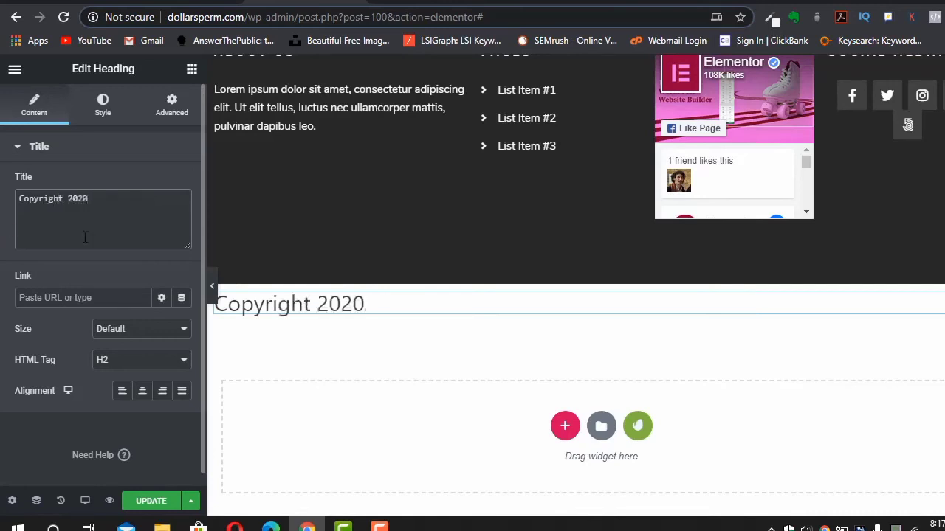
{"action": "type", "text": " ocplise"}
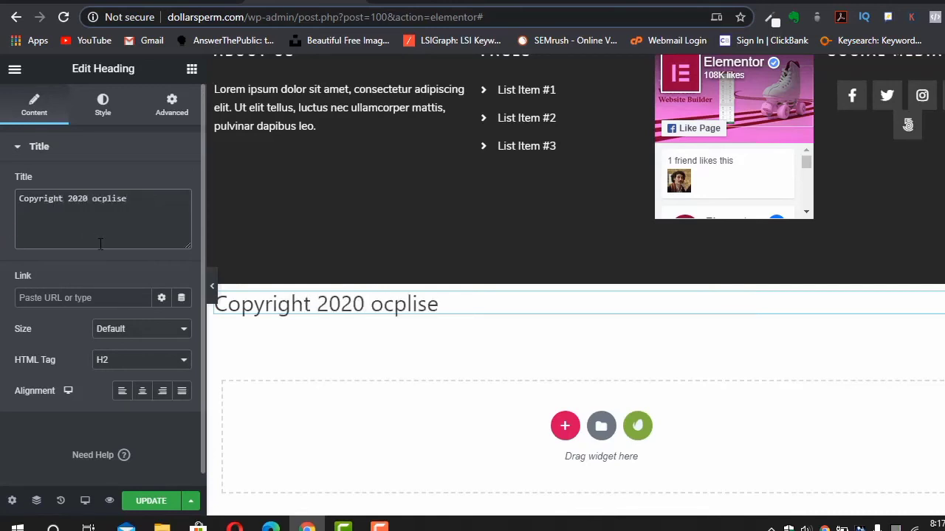
{"action": "left_click", "coordinate": [144, 393]}
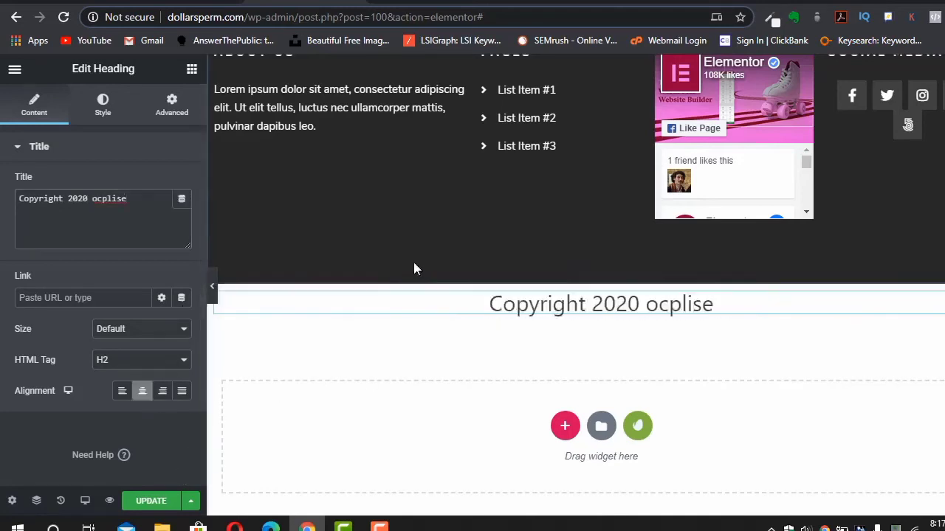
- Give the copyright section a #282828 background with white heading text and update the footer template
{"action": "left_click", "coordinate": [601, 276]}
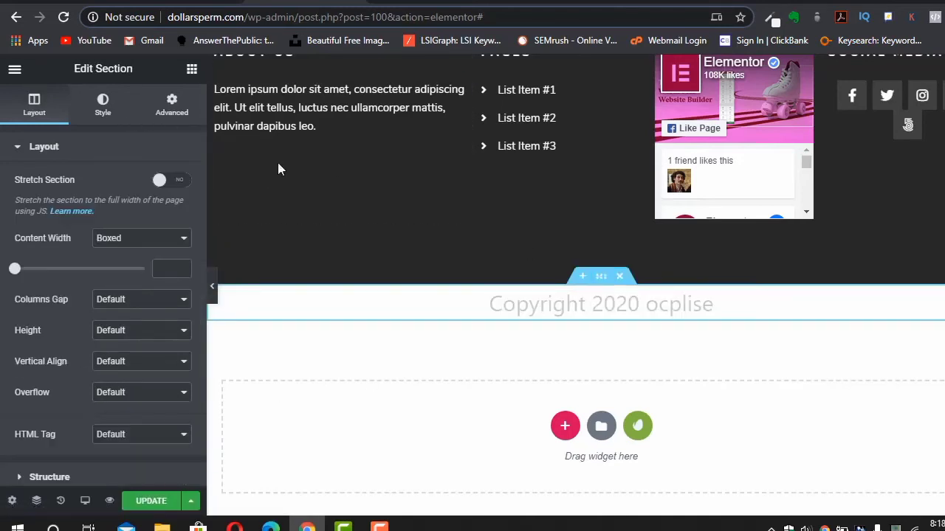
{"action": "left_click", "coordinate": [103, 107]}
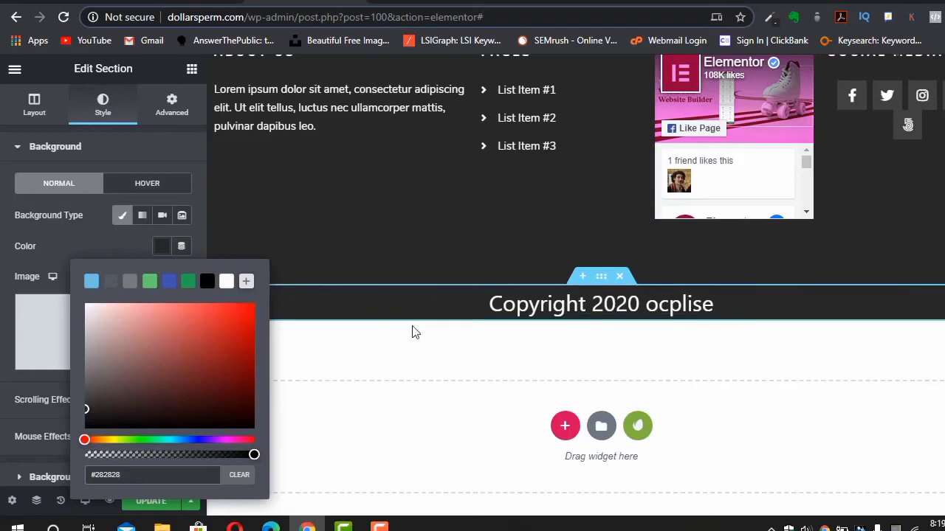
{"action": "left_click", "coordinate": [151, 501]}
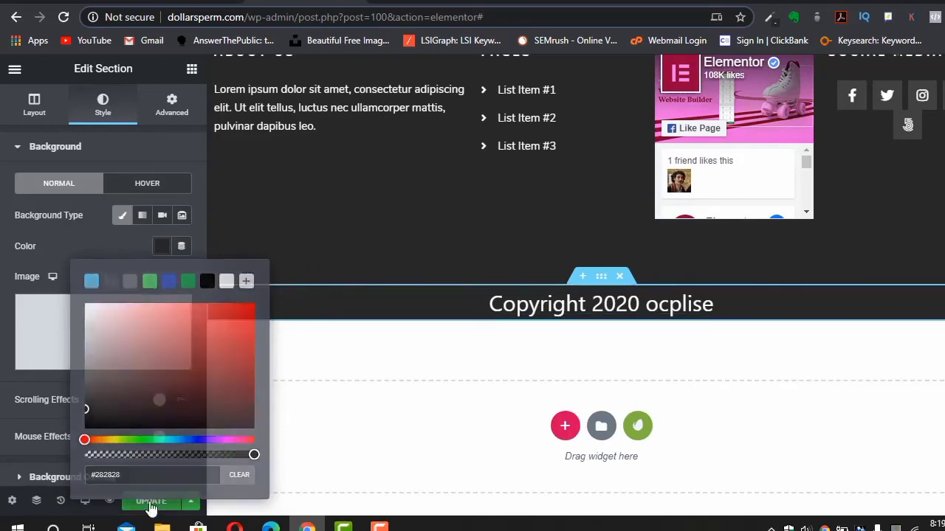
- Reload the live homepage and examine the copyright line beneath the footer columns
{"action": "key", "text": "ctrl+Tab"}
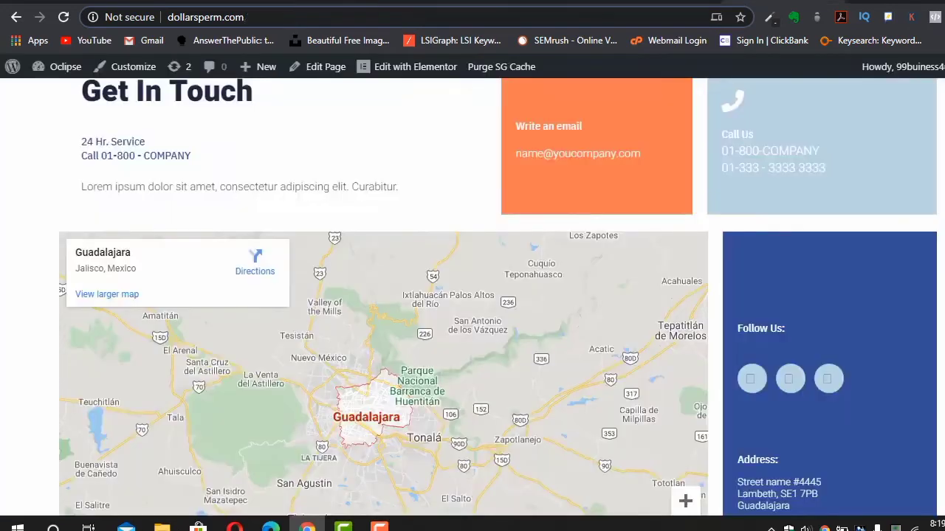
{"action": "scroll", "coordinate": [45, 59], "scroll_direction": "down", "scroll_amount": 5}
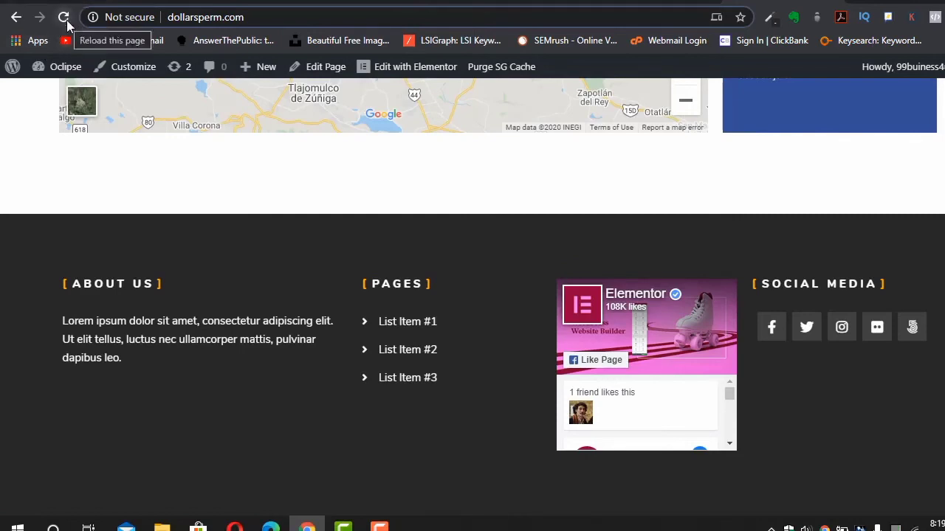
{"action": "left_click", "coordinate": [65, 18]}
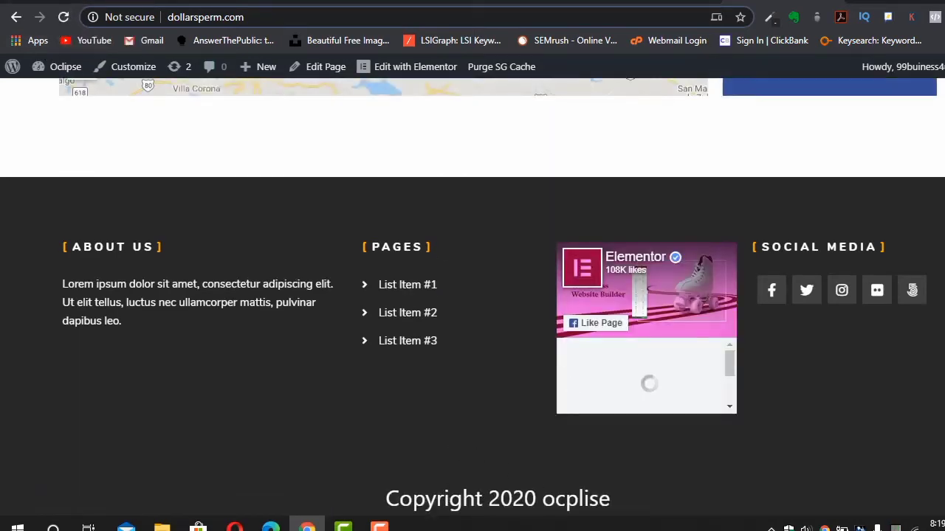
{"action": "key", "text": "ctrl+Tab"}
{"action": "scroll", "coordinate": [479, 358], "scroll_direction": "down", "scroll_amount": 5}
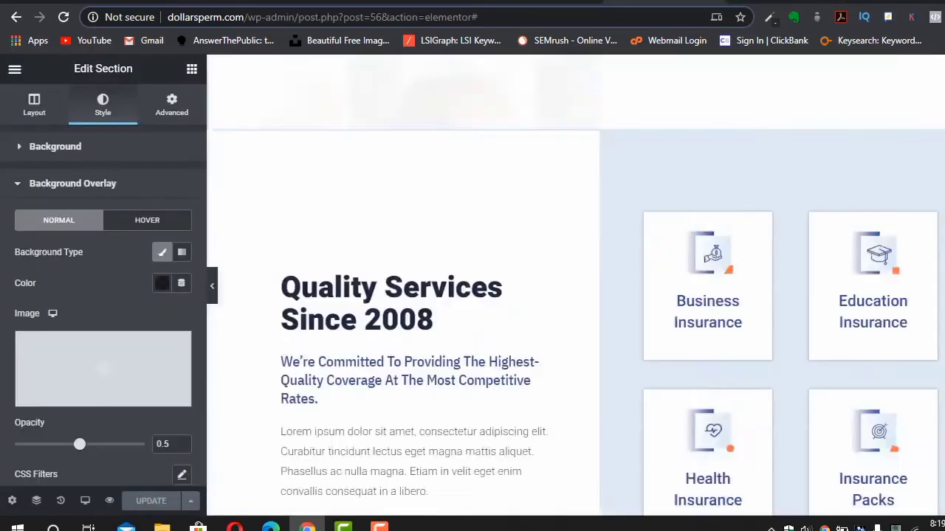
{"action": "key", "text": "ctrl+Tab"}
{"action": "key", "text": "ctrl+Tab"}
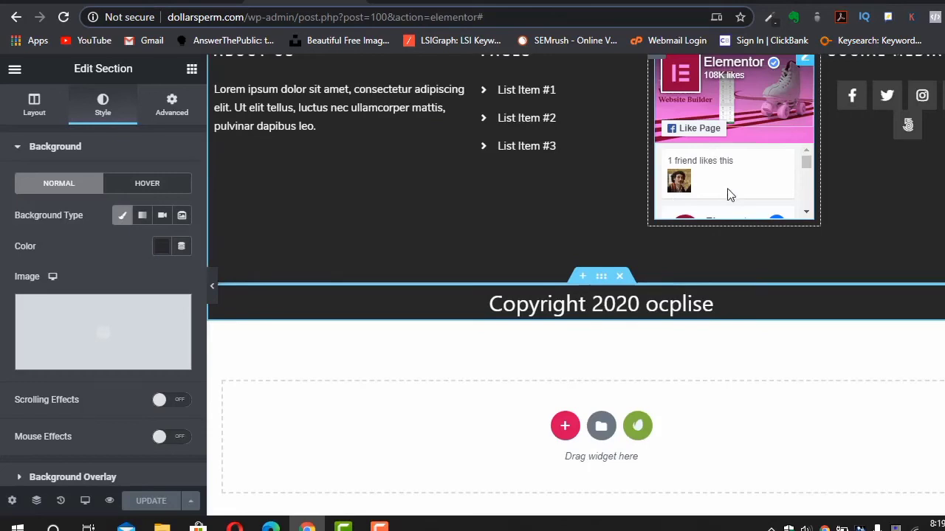
{"action": "scroll", "coordinate": [727, 194], "scroll_direction": "up", "scroll_amount": 3}
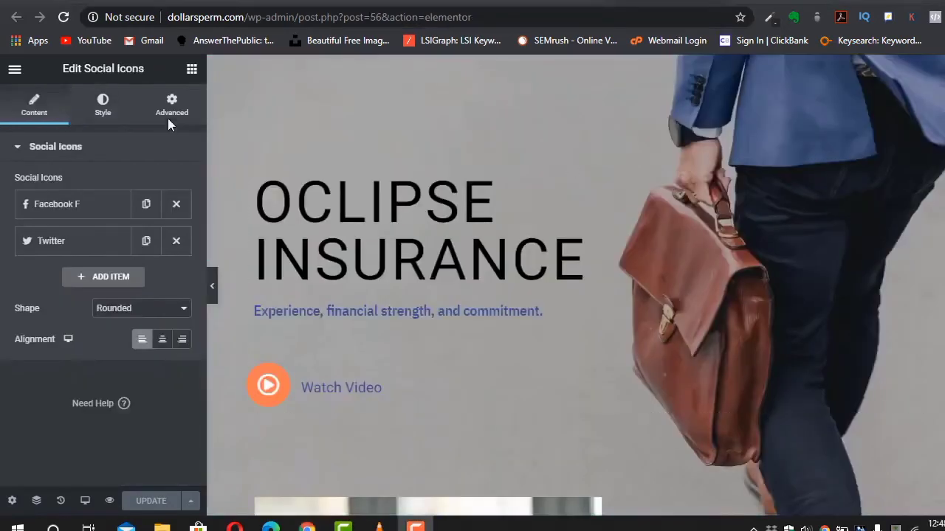
- Examine the homepage's sections in the editor, from the hero down to the Follow Us icons beside the contact map
{"action": "left_click", "coordinate": [192, 69]}
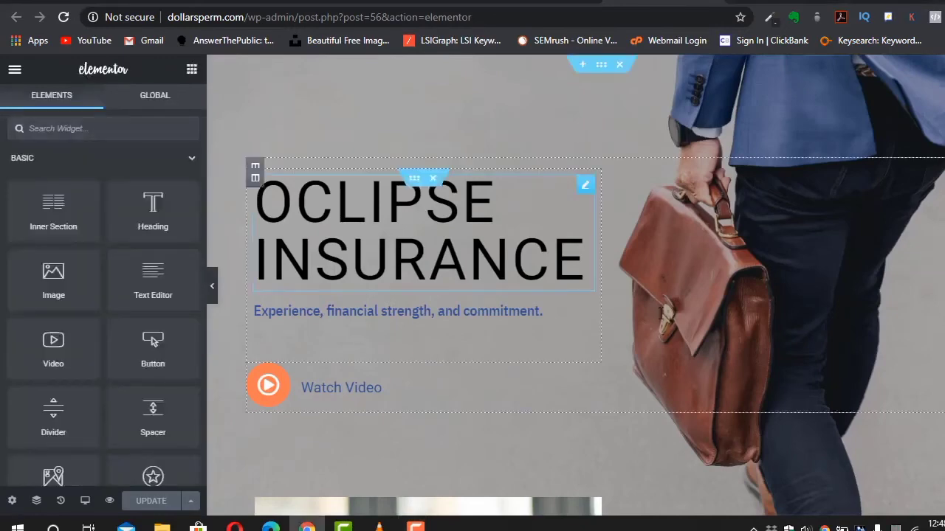
{"action": "scroll", "coordinate": [660, 319], "scroll_direction": "down", "scroll_amount": 1}
{"action": "scroll", "coordinate": [661, 320], "scroll_direction": "down", "scroll_amount": 12}
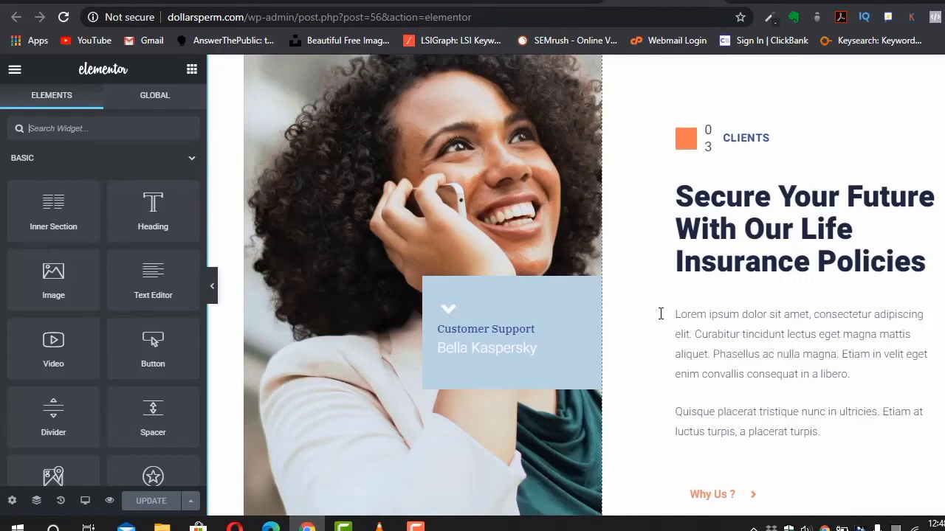
{"action": "scroll", "coordinate": [633, 291], "scroll_direction": "down", "scroll_amount": 20}
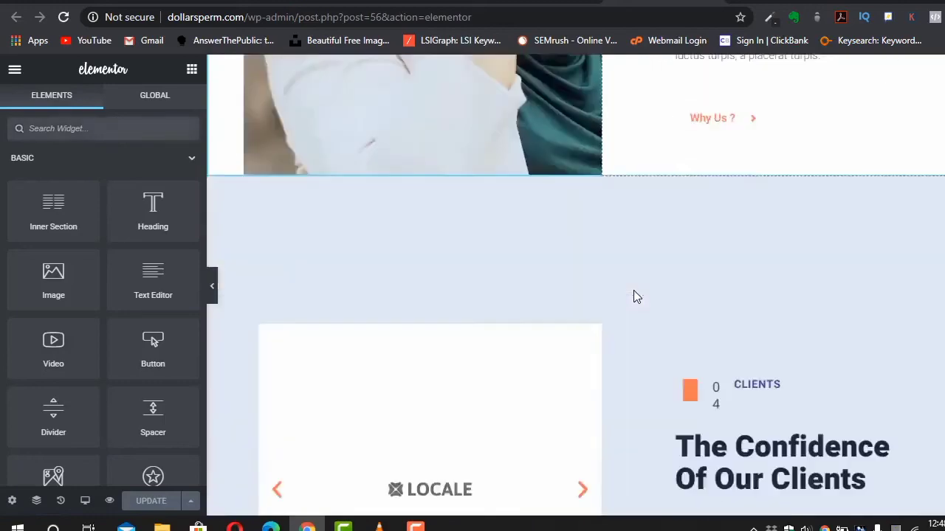
{"action": "scroll", "coordinate": [635, 296], "scroll_direction": "down", "scroll_amount": 3}
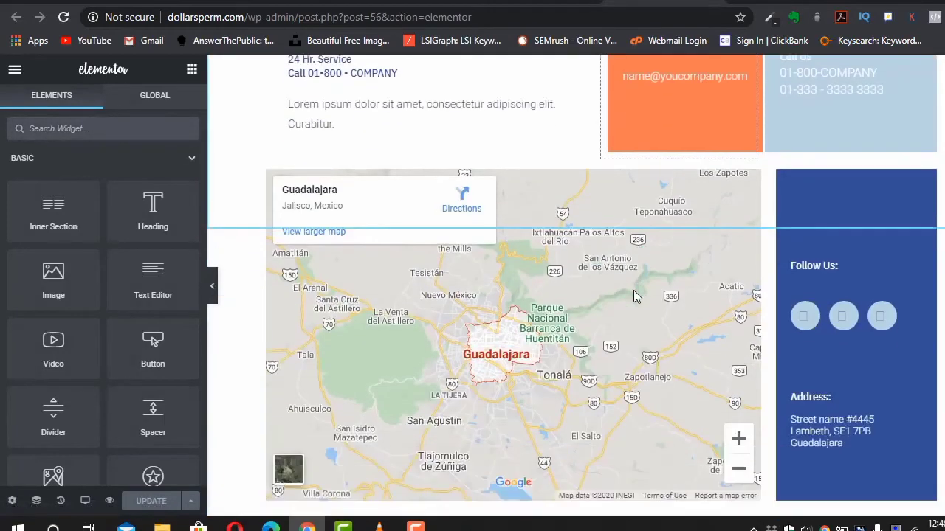
{"action": "scroll", "coordinate": [633, 296], "scroll_direction": "down", "scroll_amount": 1}
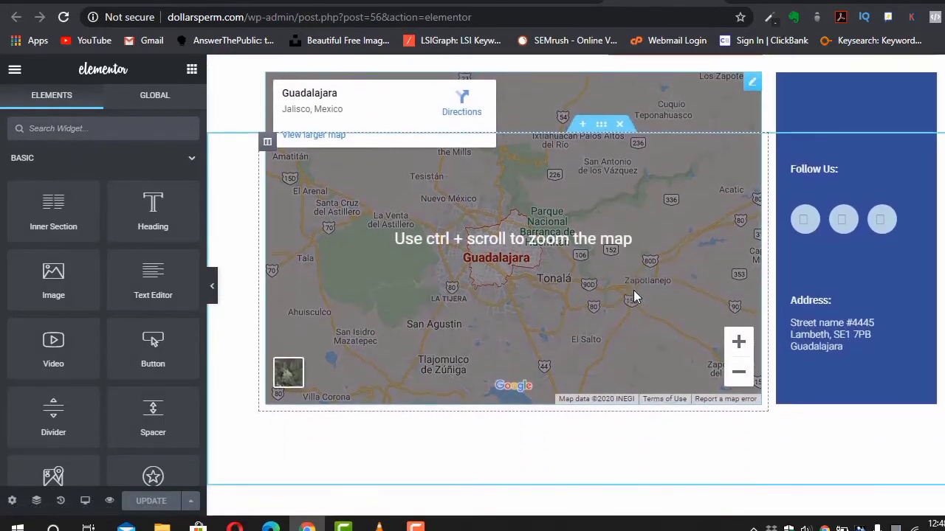
{"action": "scroll", "coordinate": [633, 295], "scroll_direction": "down", "scroll_amount": 3}
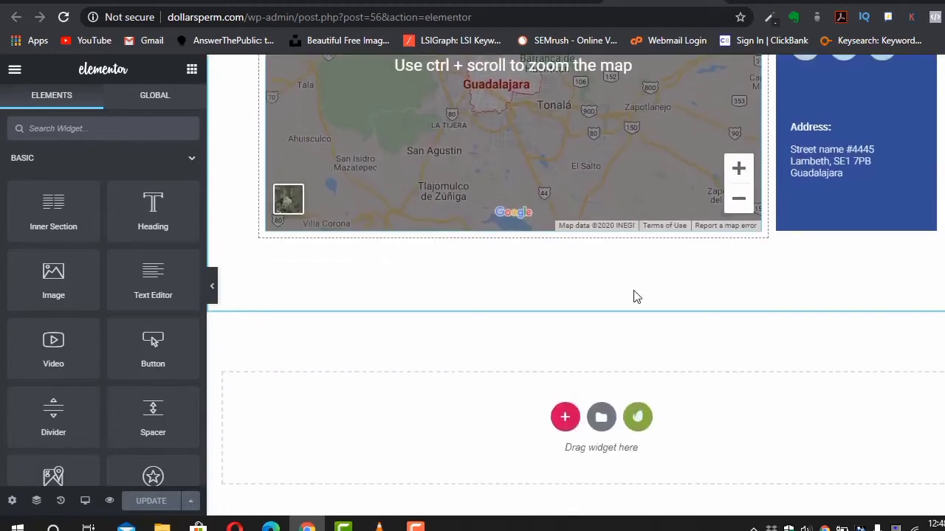
{"action": "scroll", "coordinate": [738, 266], "scroll_direction": "up", "scroll_amount": 1}
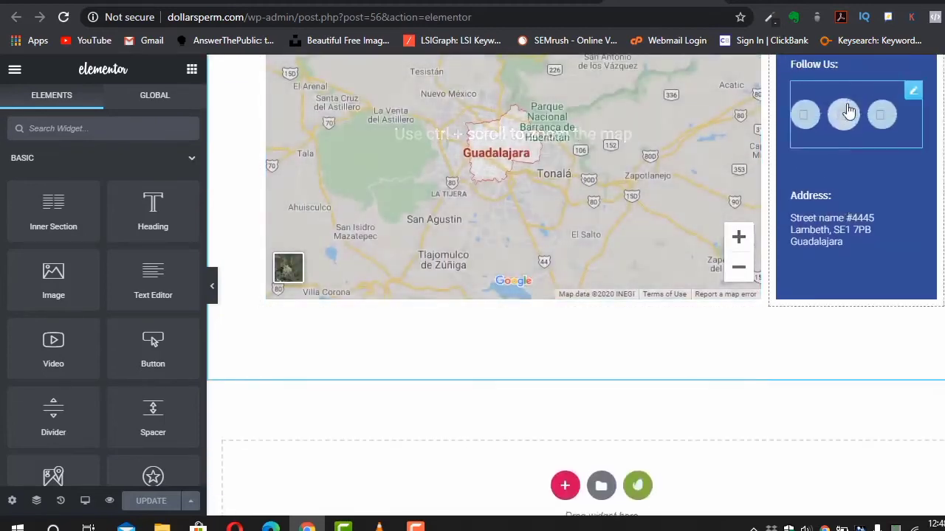
- Open the content settings of the Follow Us social icons and those of the play icon beside Watch Video in the hero
{"action": "left_click", "coordinate": [844, 112]}
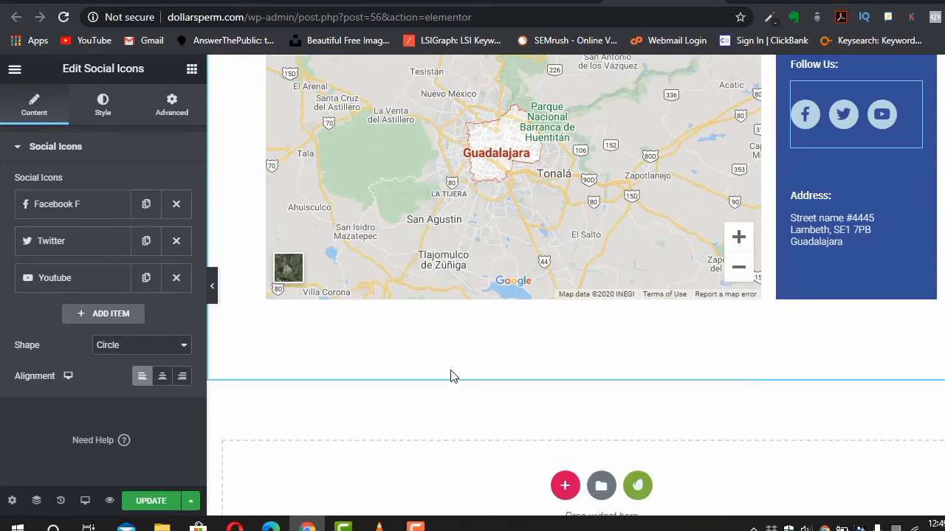
{"action": "scroll", "coordinate": [563, 247], "scroll_direction": "up", "scroll_amount": 15}
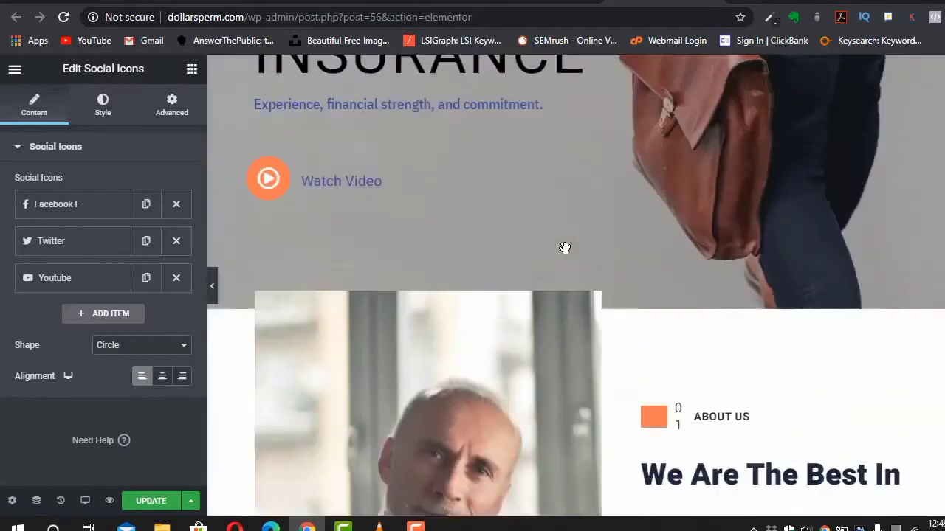
{"action": "scroll", "coordinate": [564, 248], "scroll_direction": "up", "scroll_amount": 3}
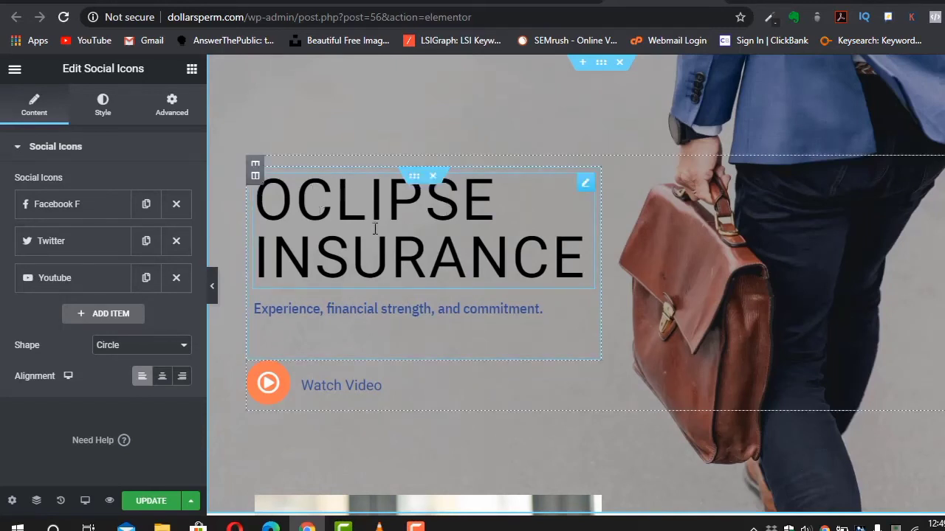
{"action": "scroll", "coordinate": [617, 306], "scroll_direction": "down", "scroll_amount": 1}
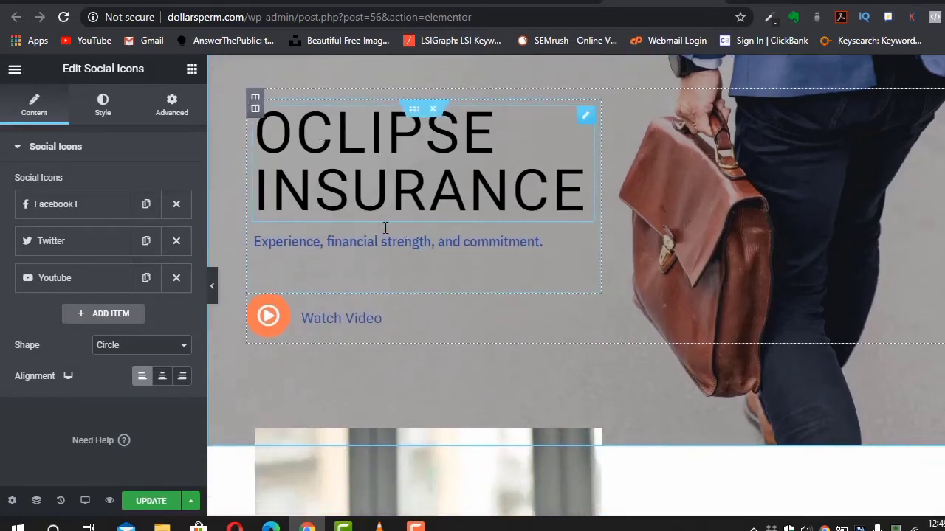
{"action": "left_click", "coordinate": [274, 320]}
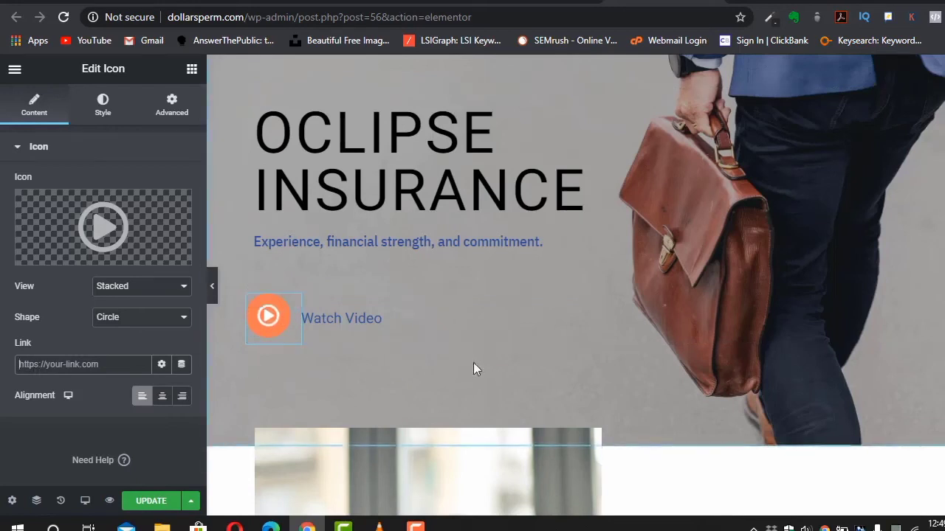
- Examine the About Us photo's spacer and its column's background image settings
{"action": "scroll", "coordinate": [493, 364], "scroll_direction": "down", "scroll_amount": 3}
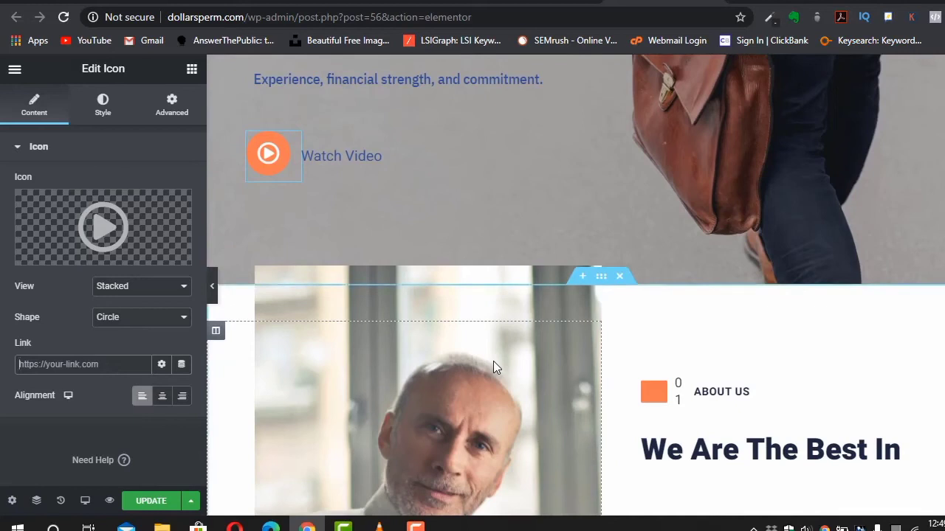
{"action": "scroll", "coordinate": [493, 367], "scroll_direction": "down", "scroll_amount": 2}
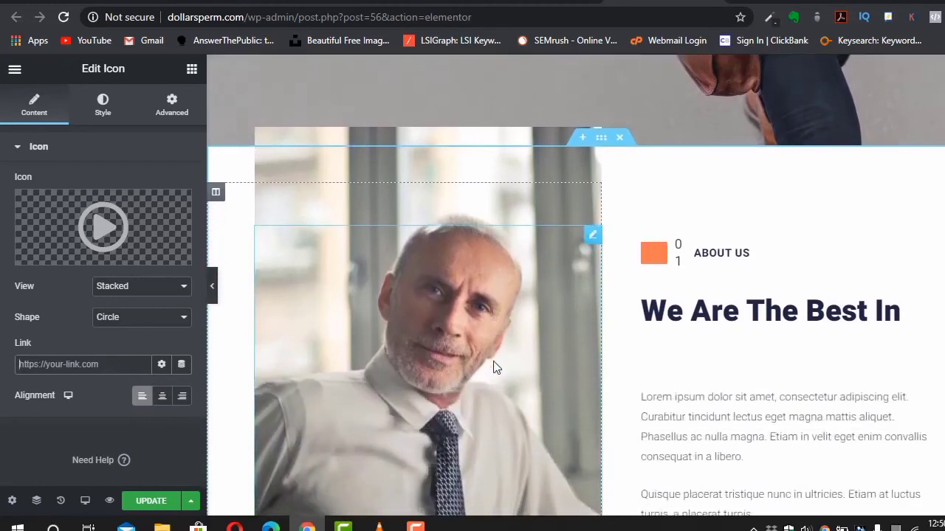
{"action": "scroll", "coordinate": [494, 365], "scroll_direction": "up", "scroll_amount": 2}
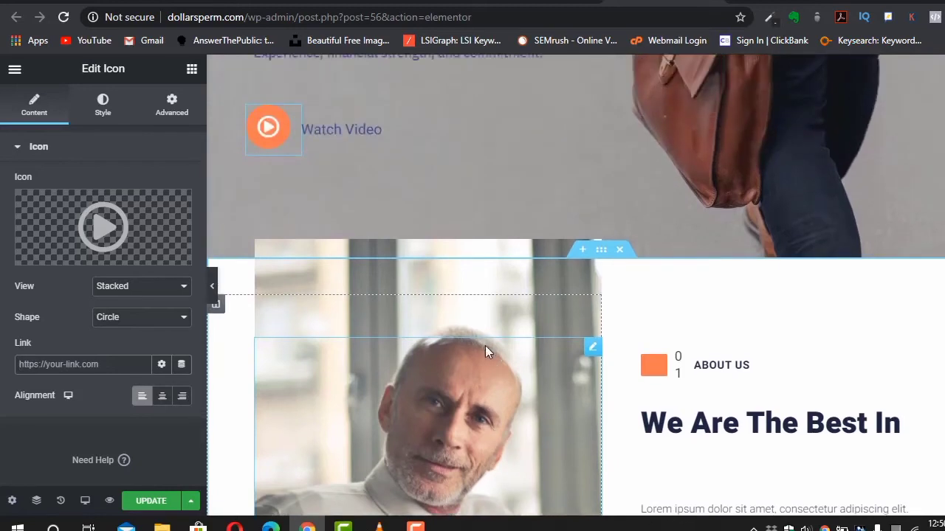
{"action": "scroll", "coordinate": [589, 363], "scroll_direction": "down", "scroll_amount": 1}
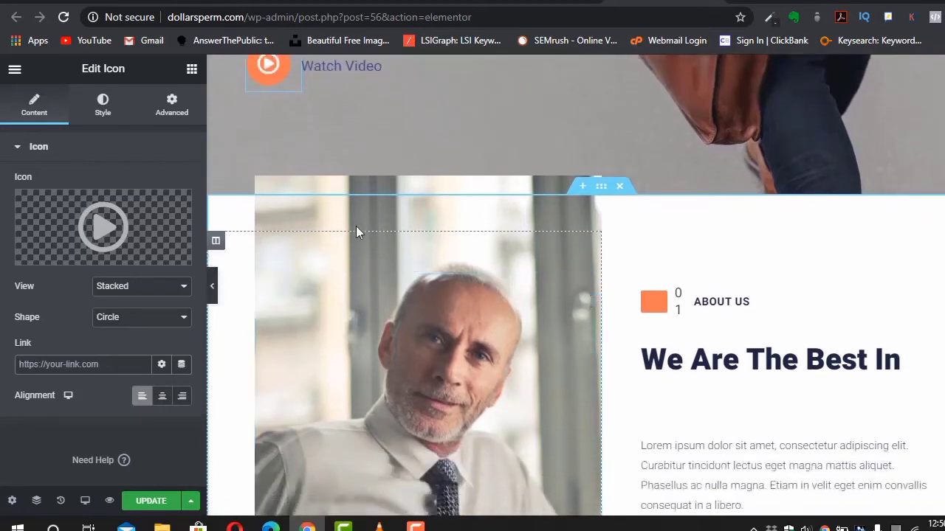
{"action": "scroll", "coordinate": [453, 232], "scroll_direction": "down", "scroll_amount": 2}
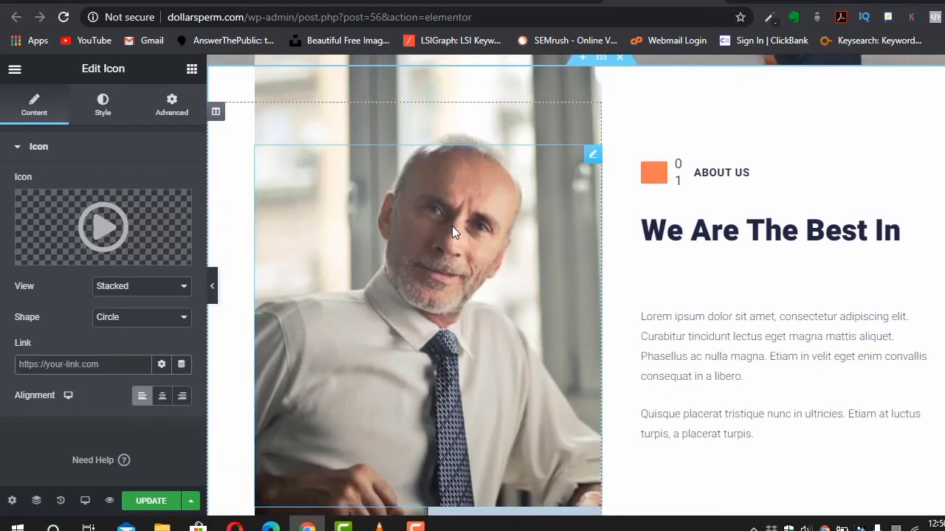
{"action": "left_click", "coordinate": [452, 232]}
{"action": "scroll", "coordinate": [452, 232], "scroll_direction": "up", "scroll_amount": 2}
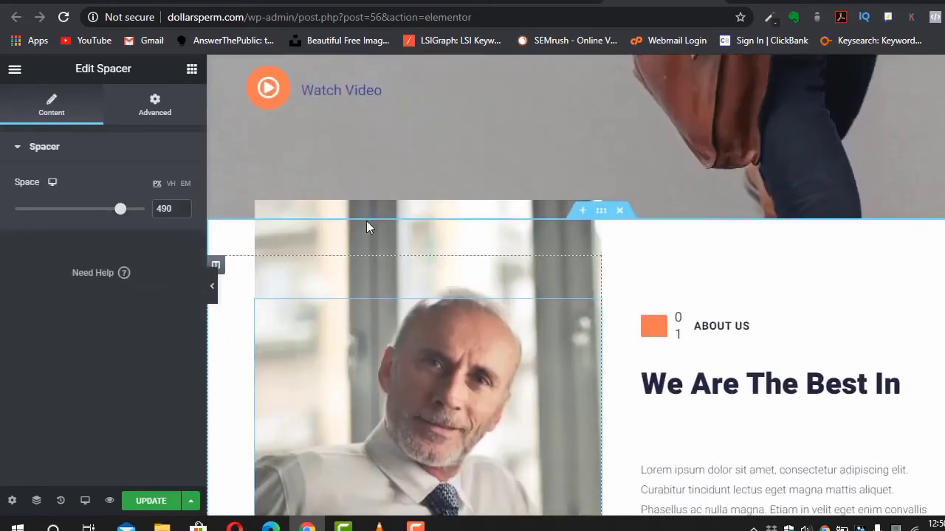
{"action": "left_click", "coordinate": [216, 266]}
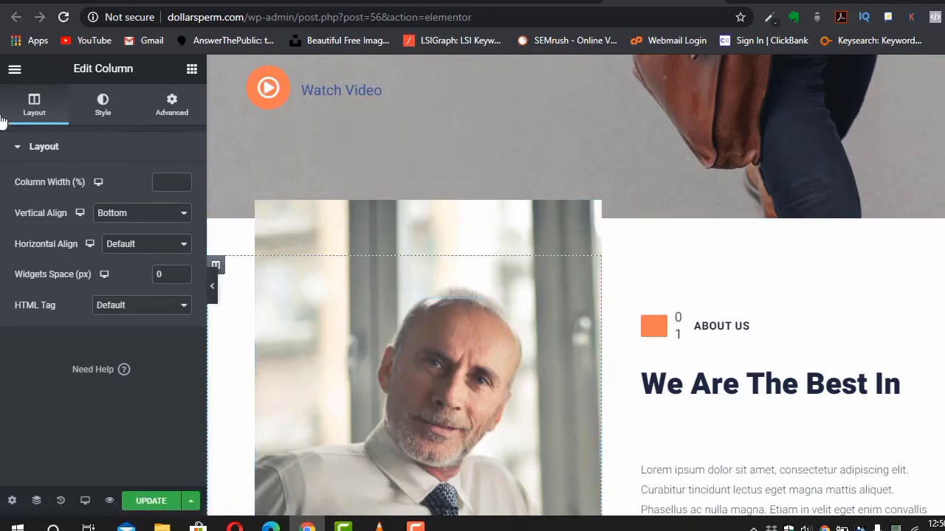
{"action": "left_click", "coordinate": [104, 105]}
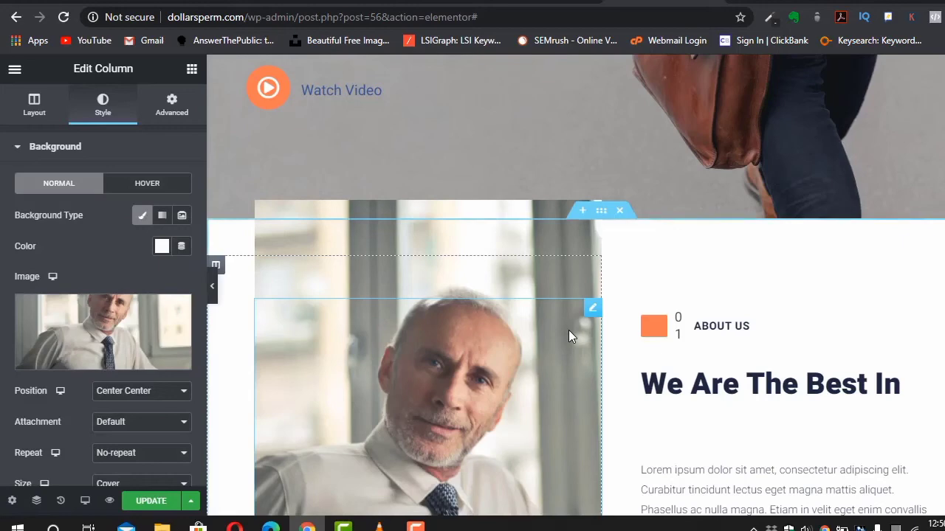
- Delete the About Us section below the hero
{"action": "scroll", "coordinate": [709, 376], "scroll_direction": "down", "scroll_amount": 5}
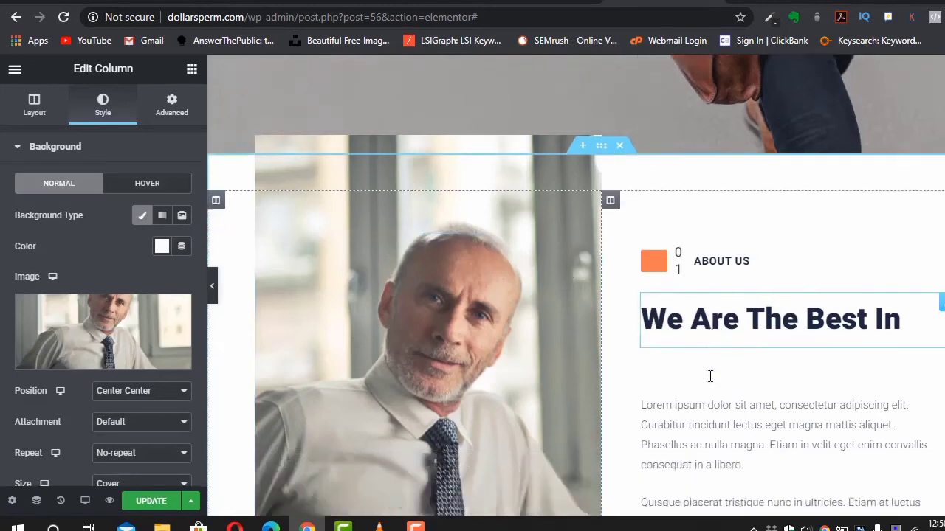
{"action": "scroll", "coordinate": [708, 375], "scroll_direction": "up", "scroll_amount": 6}
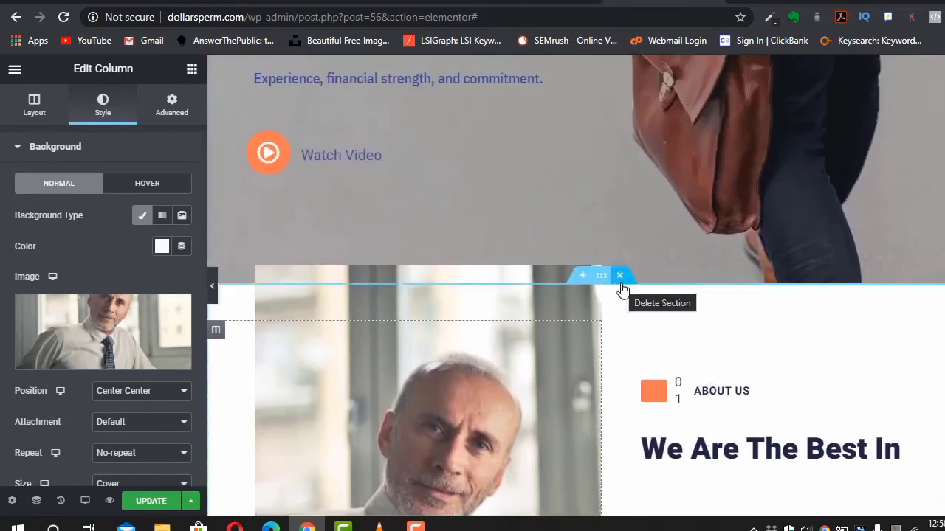
{"action": "left_click", "coordinate": [621, 277]}
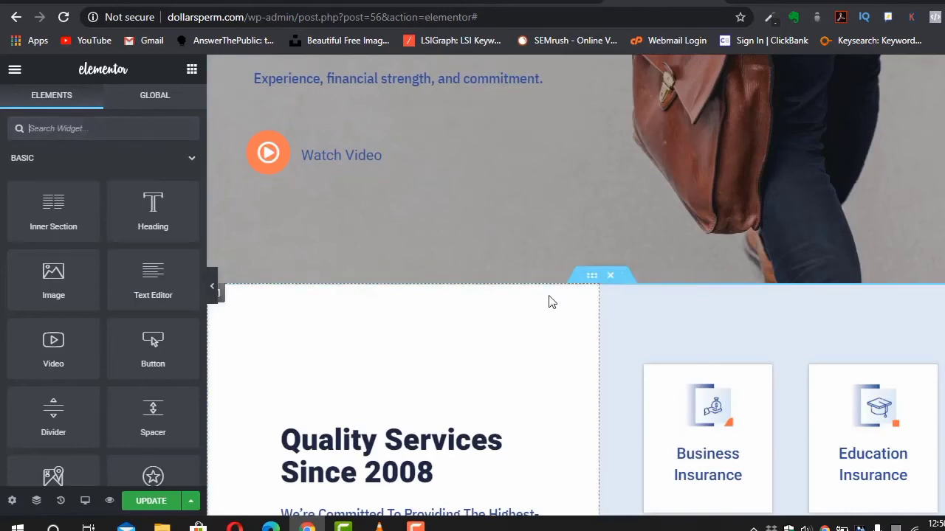
- Add an empty section area between the Quality Services section and the Secure Your Future clients section
{"action": "scroll", "coordinate": [548, 295], "scroll_direction": "down", "scroll_amount": 7}
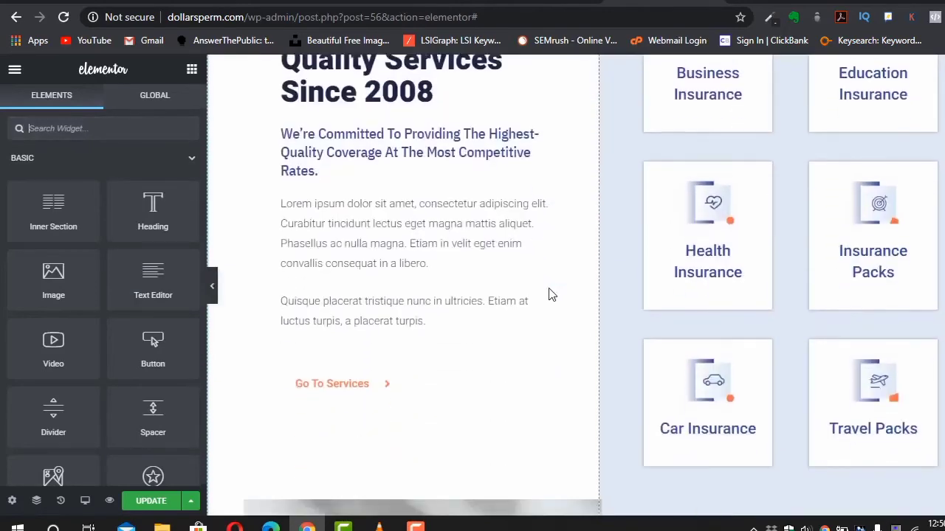
{"action": "scroll", "coordinate": [548, 295], "scroll_direction": "up", "scroll_amount": 8}
{"action": "scroll", "coordinate": [548, 295], "scroll_direction": "up", "scroll_amount": 2}
{"action": "scroll", "coordinate": [576, 394], "scroll_direction": "down", "scroll_amount": 8}
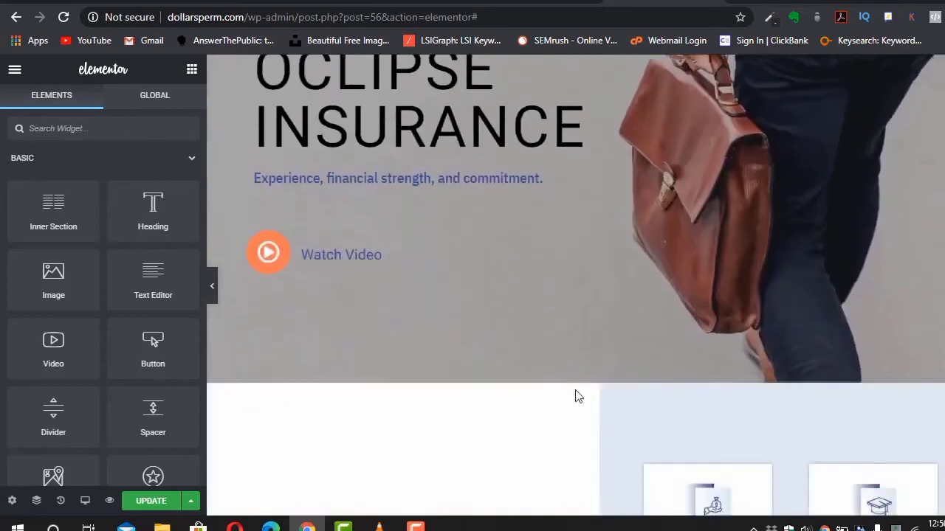
{"action": "scroll", "coordinate": [576, 394], "scroll_direction": "down", "scroll_amount": 4}
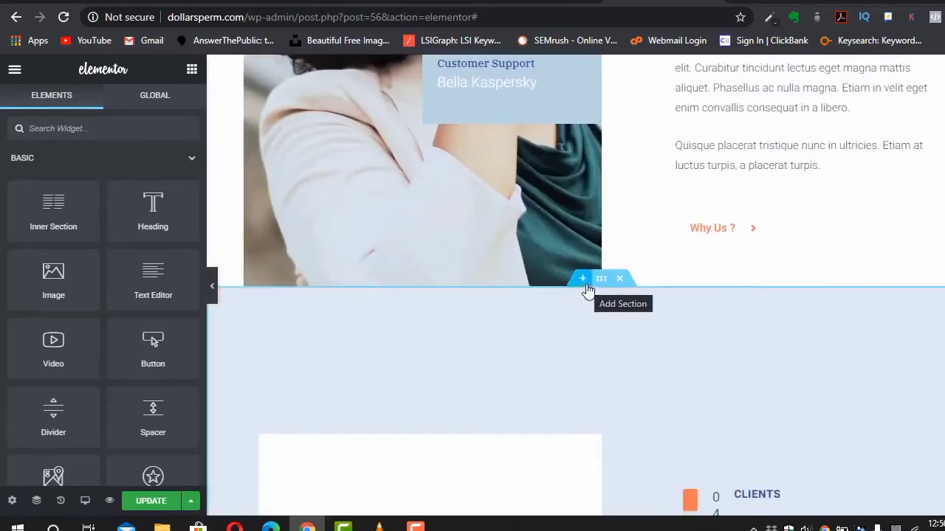
{"action": "scroll", "coordinate": [681, 196], "scroll_direction": "up", "scroll_amount": 5}
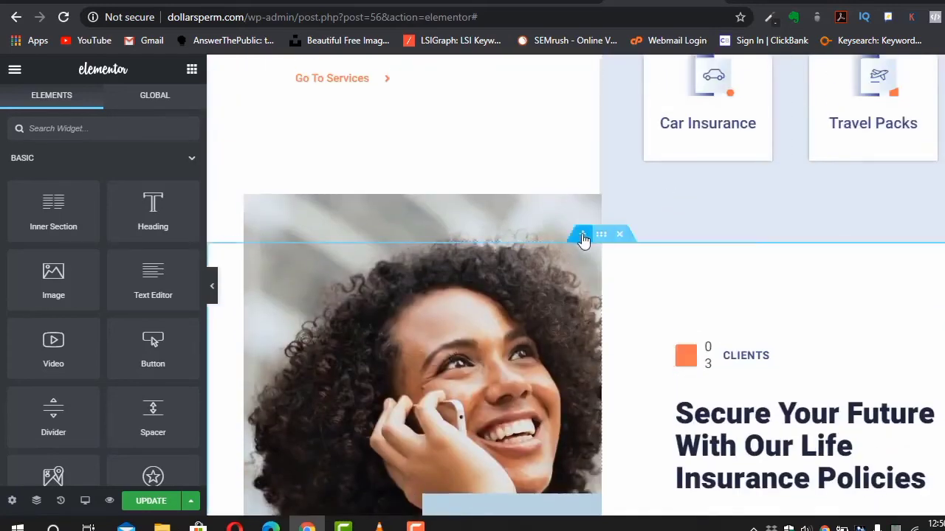
{"action": "scroll", "coordinate": [585, 156], "scroll_direction": "up", "scroll_amount": 2}
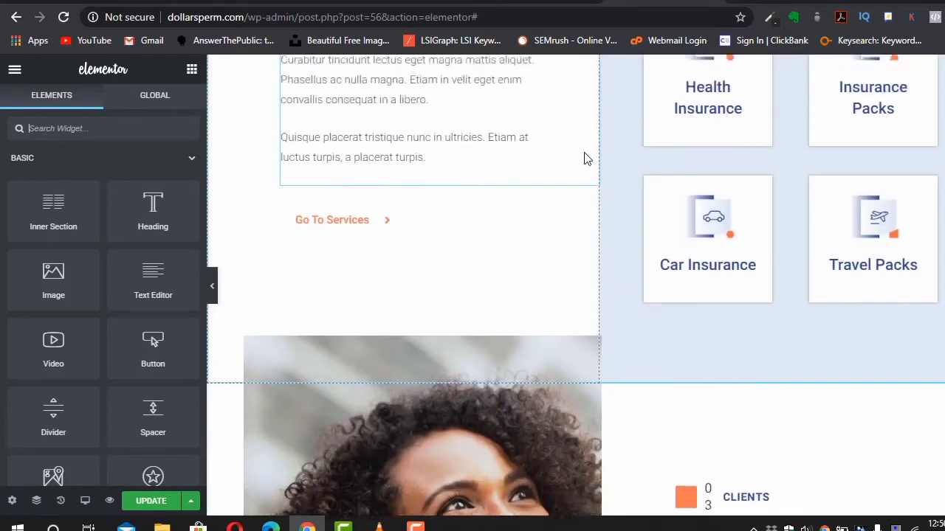
{"action": "scroll", "coordinate": [591, 161], "scroll_direction": "up", "scroll_amount": 2}
{"action": "scroll", "coordinate": [598, 165], "scroll_direction": "down", "scroll_amount": 2}
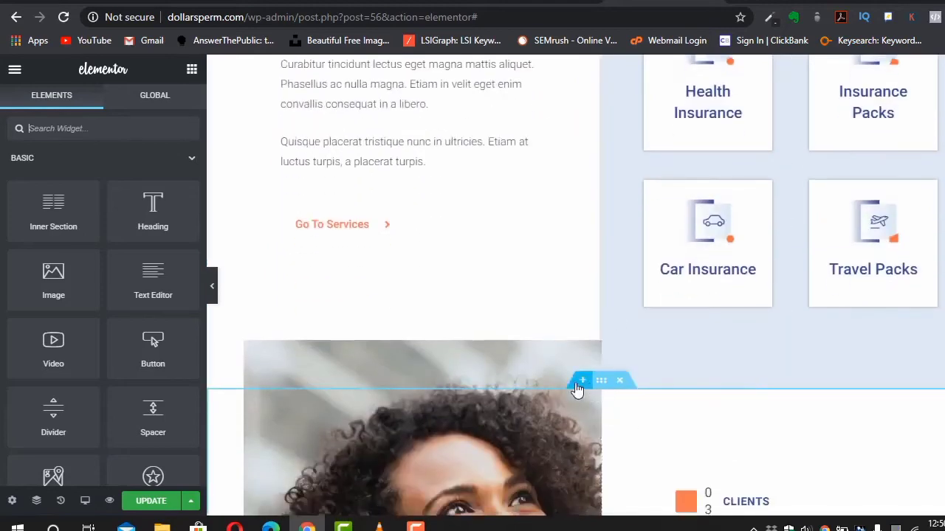
{"action": "left_click", "coordinate": [577, 389]}
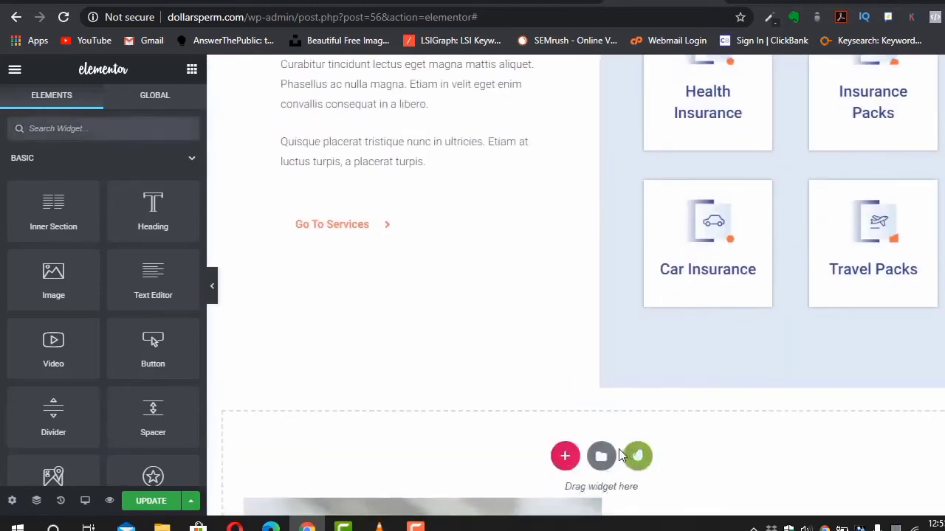
- Insert the dark Pricing block with Starter, Personal and Pro plans from the Pricing Table category of Envato's free blocks
{"action": "left_click", "coordinate": [638, 456]}
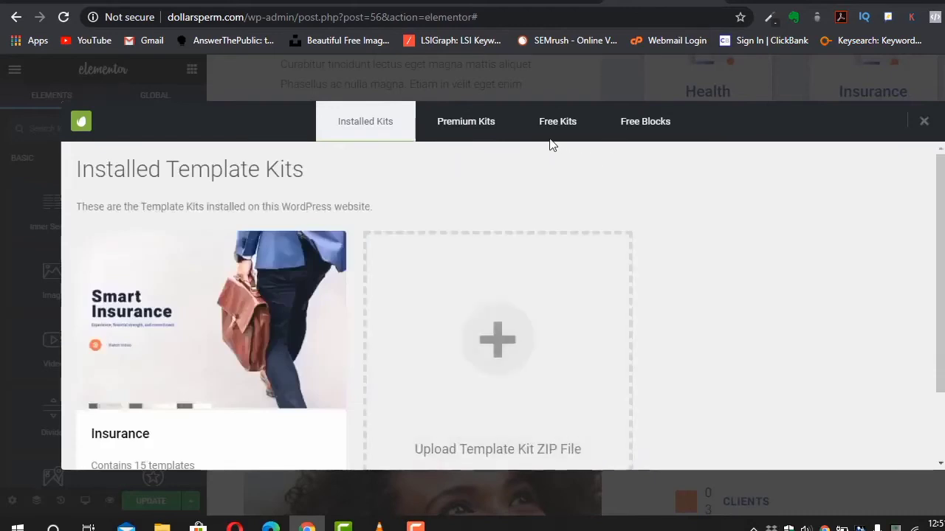
{"action": "left_click", "coordinate": [580, 138]}
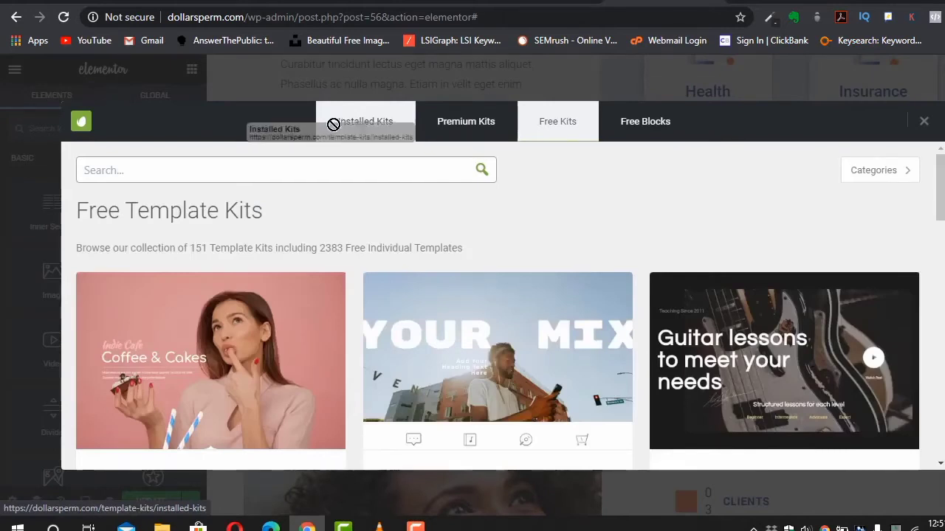
{"action": "left_click", "coordinate": [685, 127]}
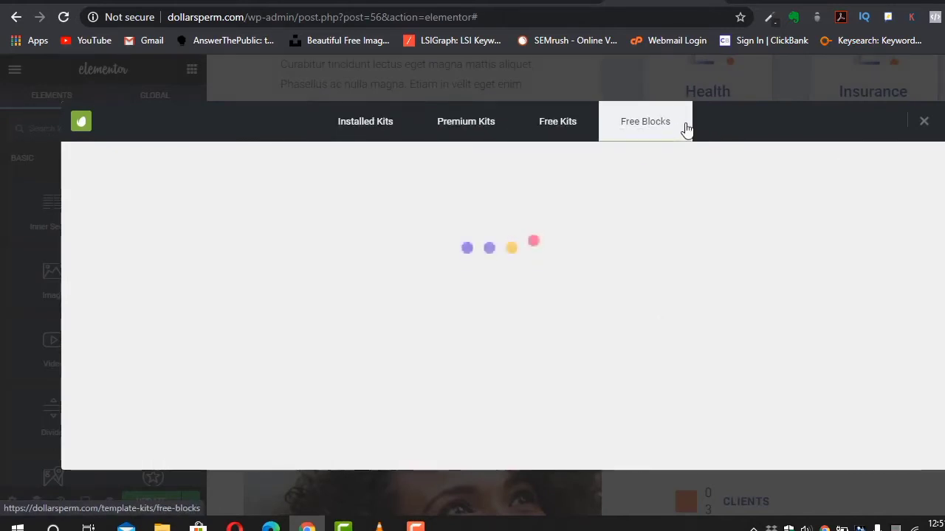
{"action": "scroll", "coordinate": [614, 319], "scroll_direction": "down", "scroll_amount": 1}
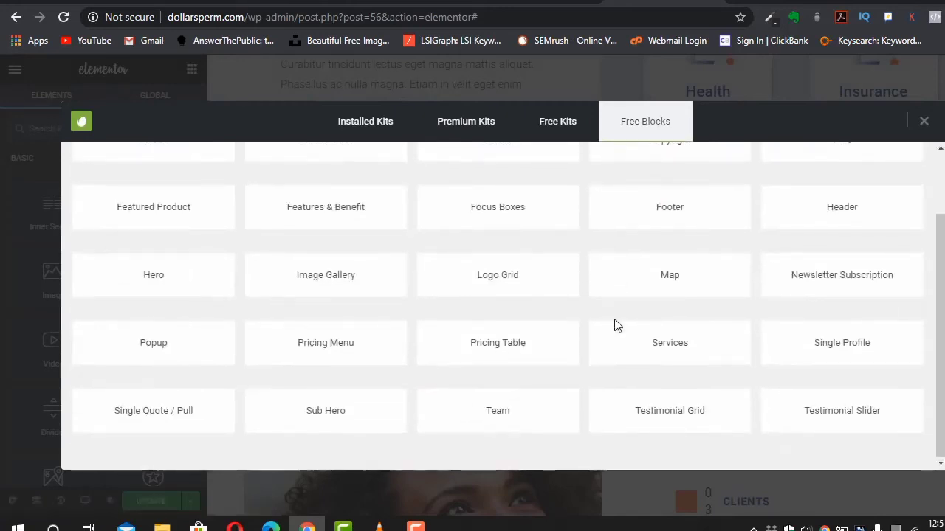
{"action": "left_click", "coordinate": [468, 333]}
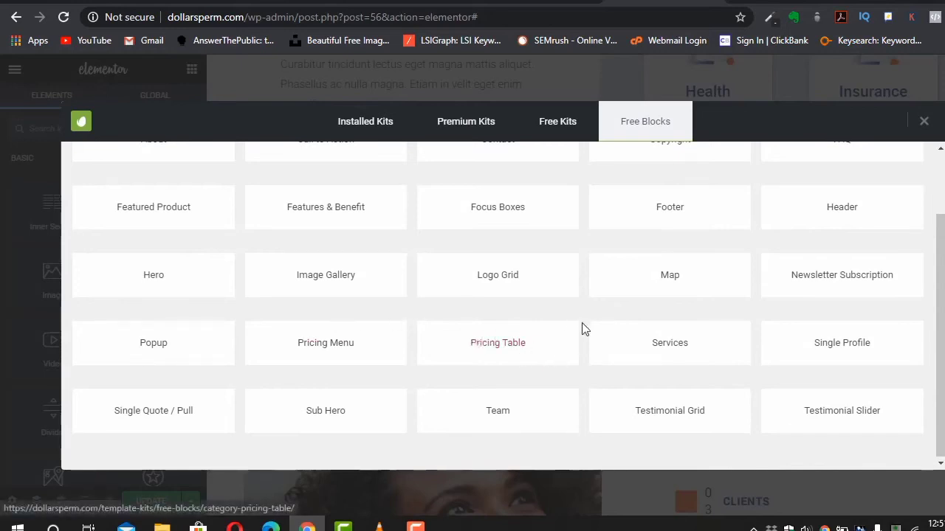
{"action": "left_click", "coordinate": [472, 353]}
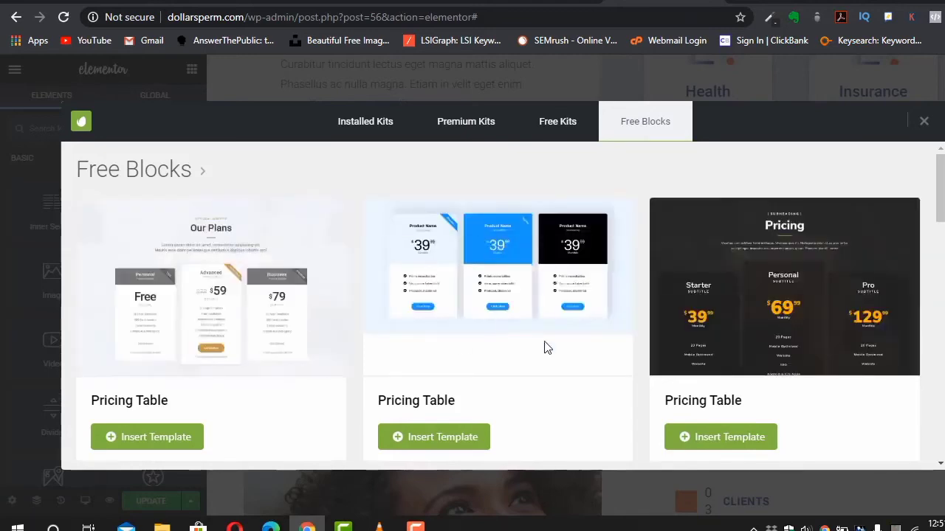
{"action": "left_click", "coordinate": [694, 445]}
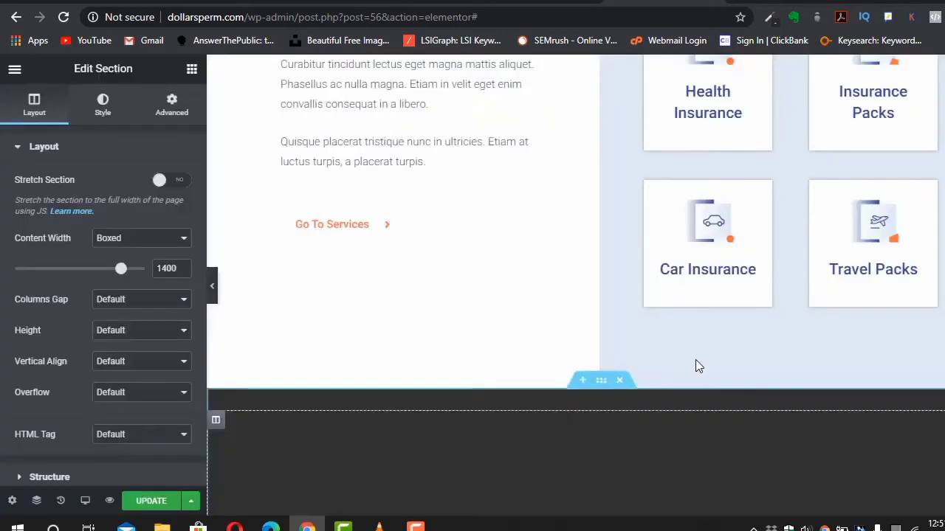
- Add a new section with two equal columns directly above the Pricing section
{"action": "scroll", "coordinate": [647, 275], "scroll_direction": "down", "scroll_amount": 8}
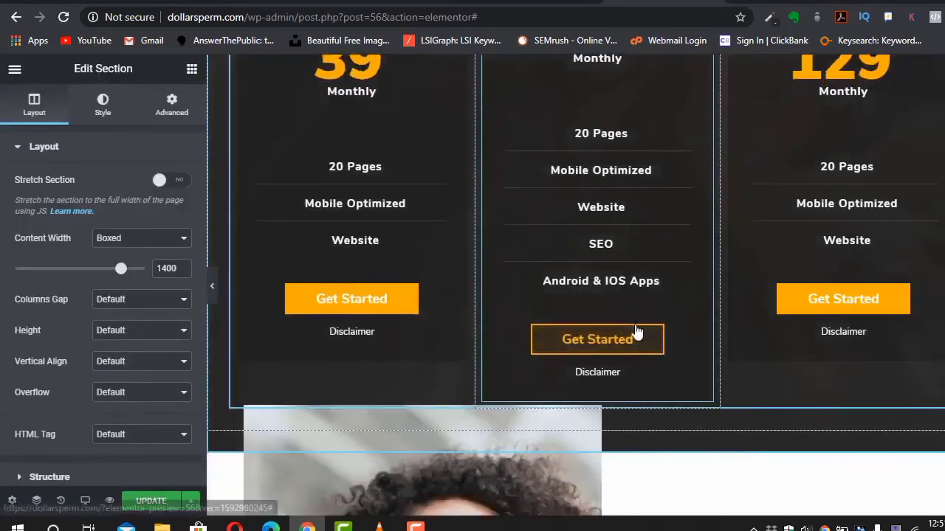
{"action": "scroll", "coordinate": [637, 332], "scroll_direction": "up", "scroll_amount": 6}
{"action": "scroll", "coordinate": [637, 331], "scroll_direction": "down", "scroll_amount": 3}
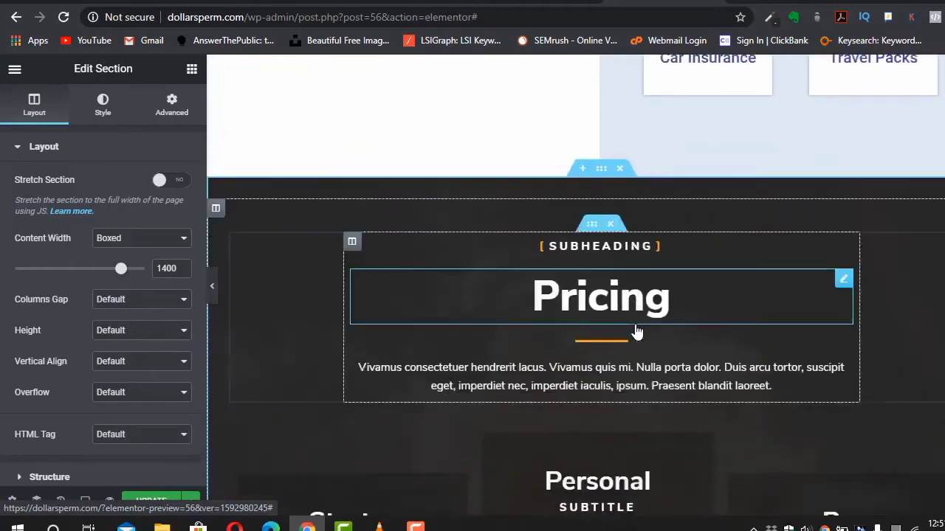
{"action": "left_click", "coordinate": [582, 169]}
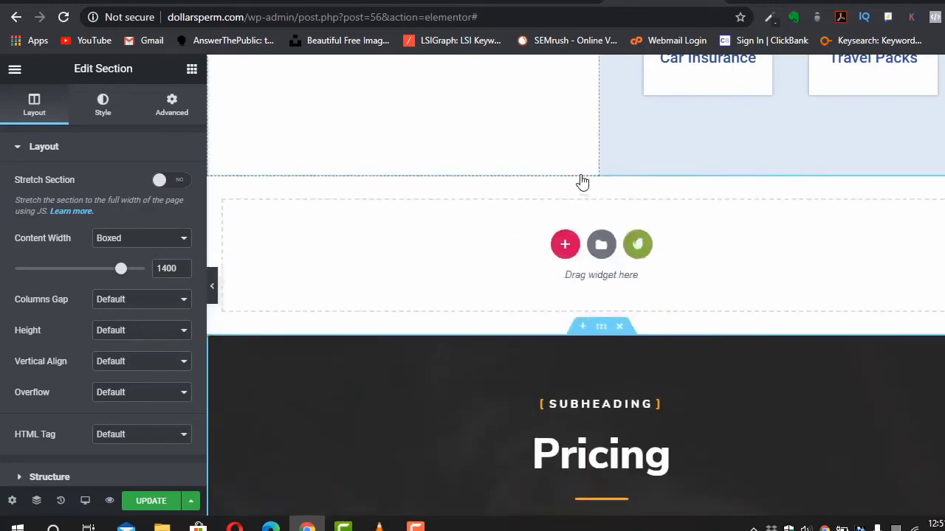
{"action": "left_click", "coordinate": [565, 245]}
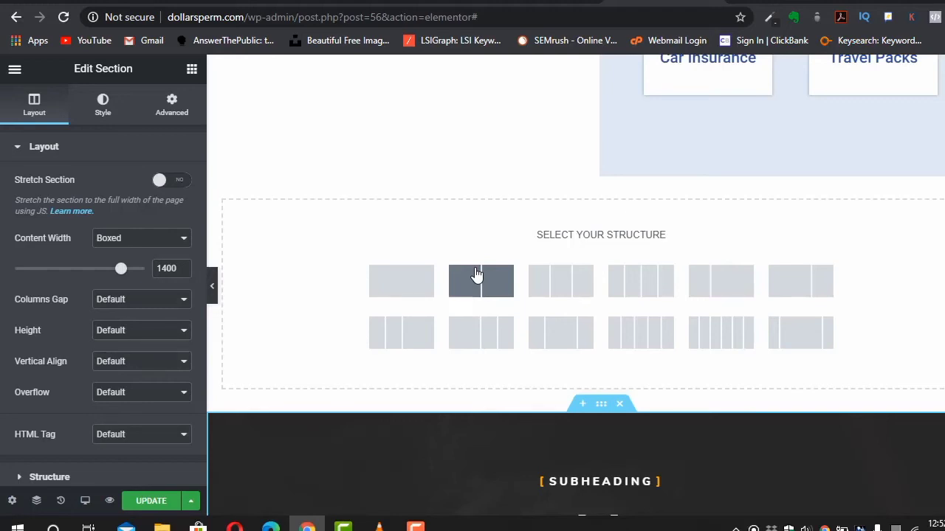
{"action": "left_click", "coordinate": [476, 275]}
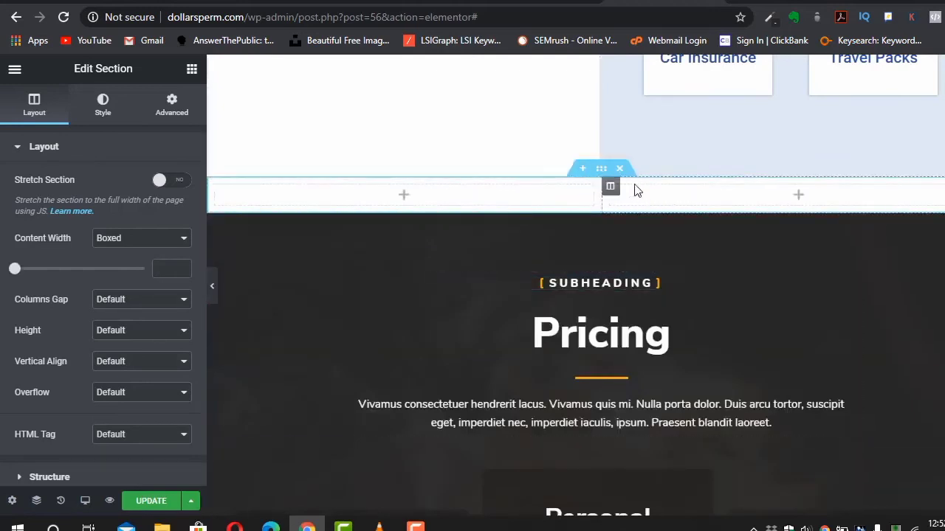
- Place an Image widget in the first column above Pricing, using the media library photo of the man with glasses
{"action": "left_click", "coordinate": [452, 200]}
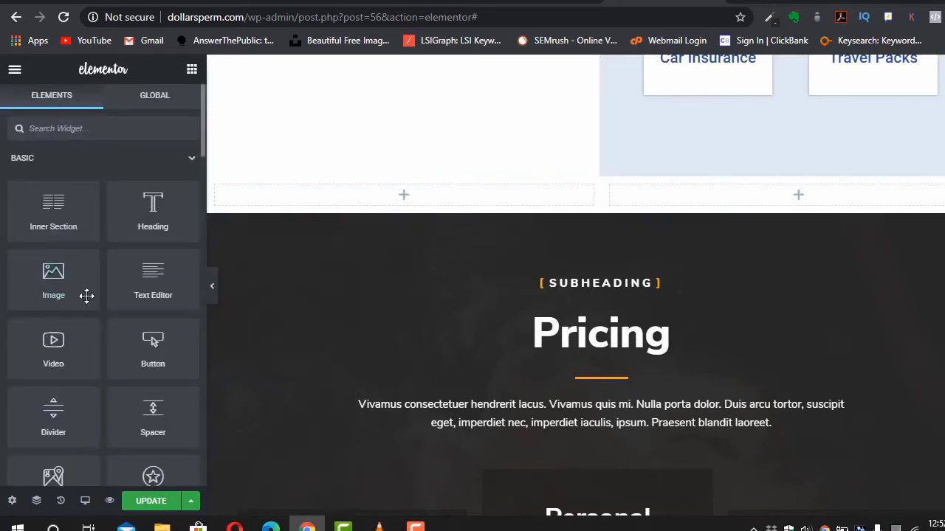
{"action": "left_click_drag", "start_coordinate": [55, 280], "coordinate": [337, 199]}
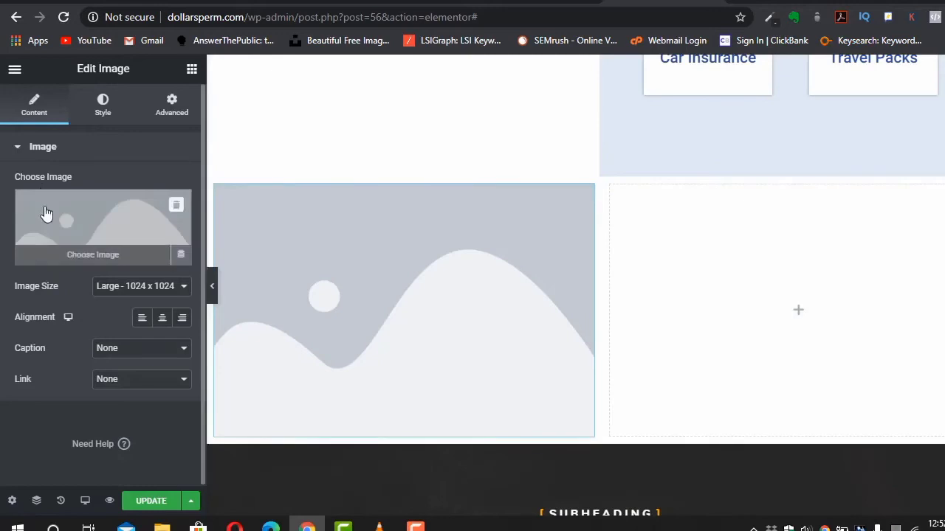
{"action": "left_click", "coordinate": [45, 213]}
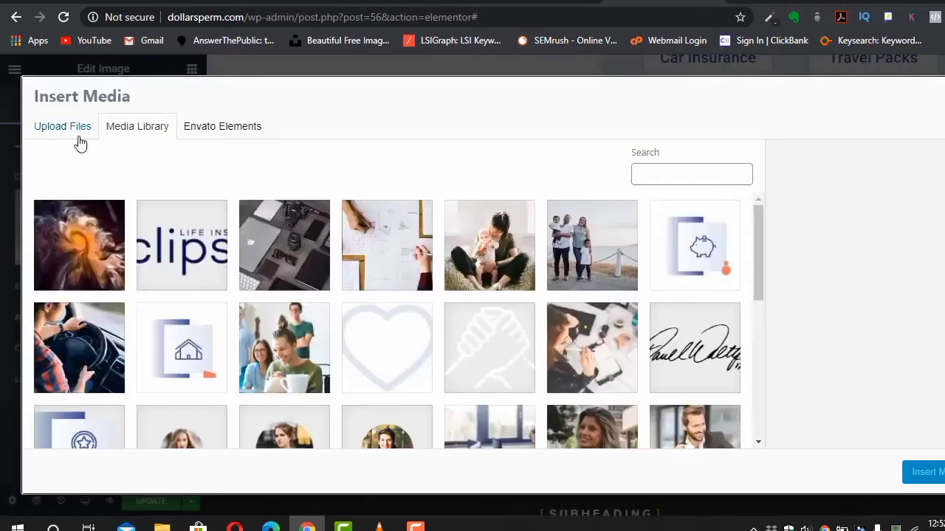
{"action": "left_click", "coordinate": [80, 142]}
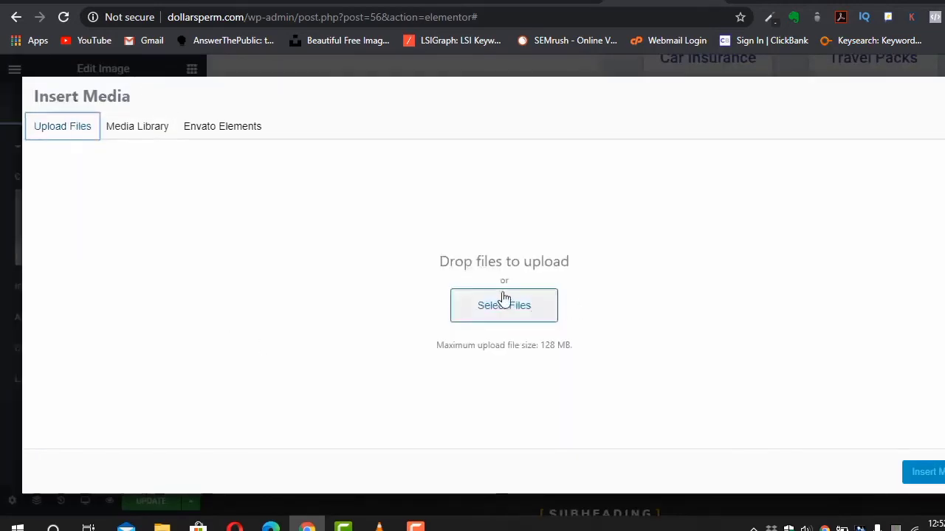
{"action": "left_click", "coordinate": [138, 138]}
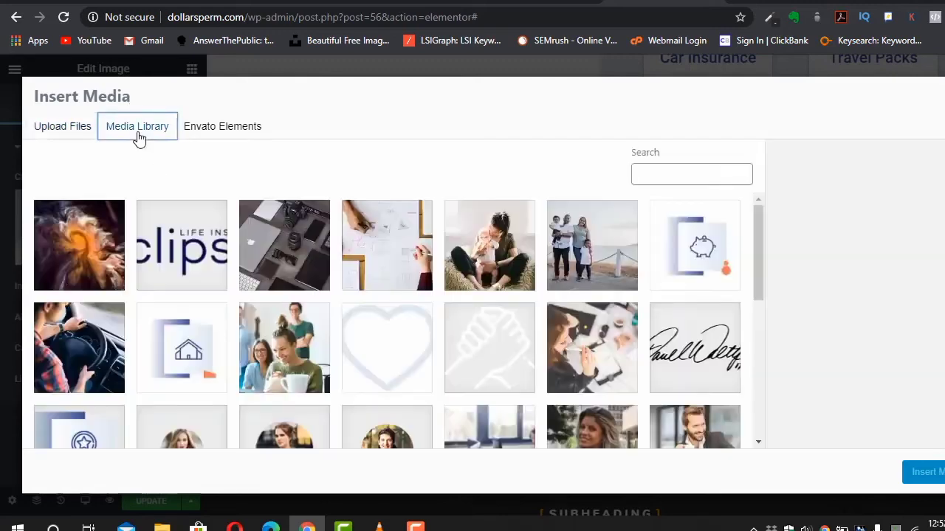
{"action": "scroll", "coordinate": [312, 302], "scroll_direction": "down", "scroll_amount": 3}
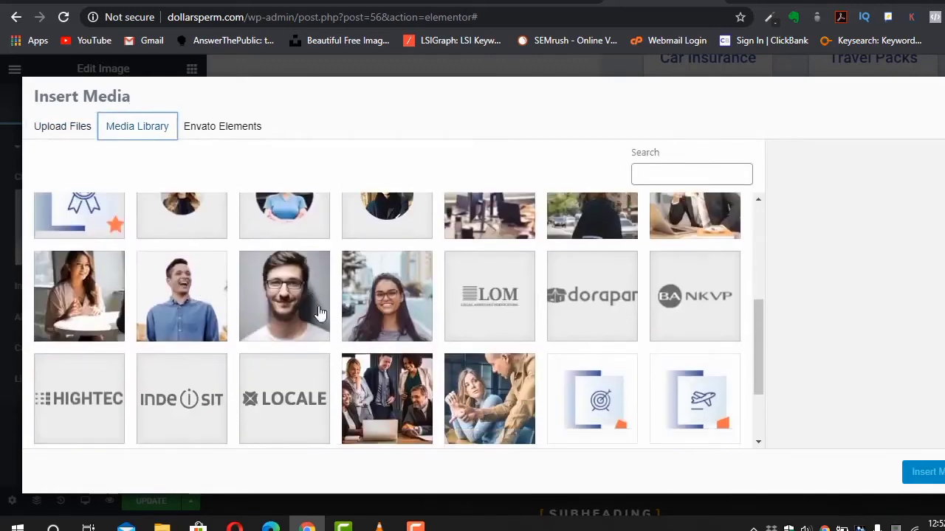
{"action": "left_click", "coordinate": [319, 314]}
{"action": "left_click", "coordinate": [922, 471]}
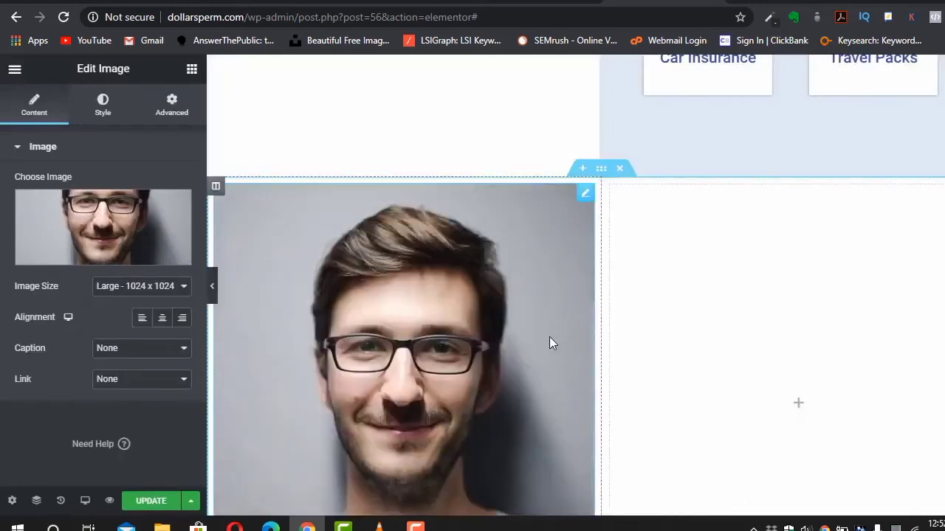
- Review the portrait image's alignment, size, hover and border style options and its appearance on the page
{"action": "scroll", "coordinate": [521, 431], "scroll_direction": "down", "scroll_amount": 3}
{"action": "scroll", "coordinate": [520, 432], "scroll_direction": "up", "scroll_amount": 2}
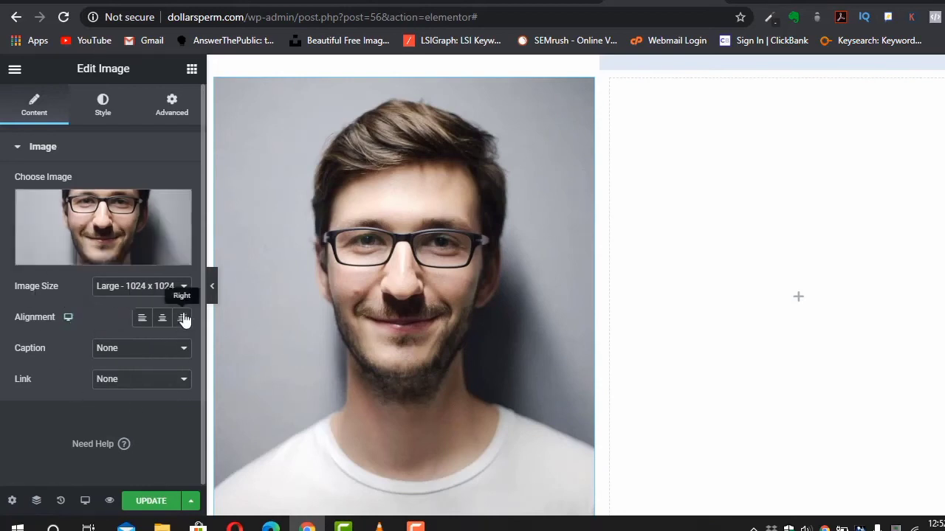
{"action": "left_click", "coordinate": [98, 109]}
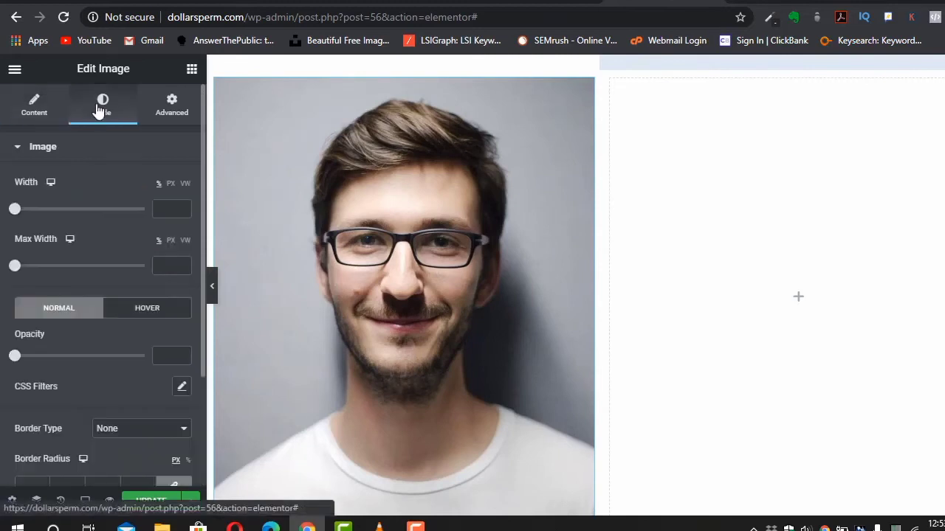
{"action": "left_click", "coordinate": [120, 317]}
{"action": "scroll", "coordinate": [116, 313], "scroll_direction": "down", "scroll_amount": 3}
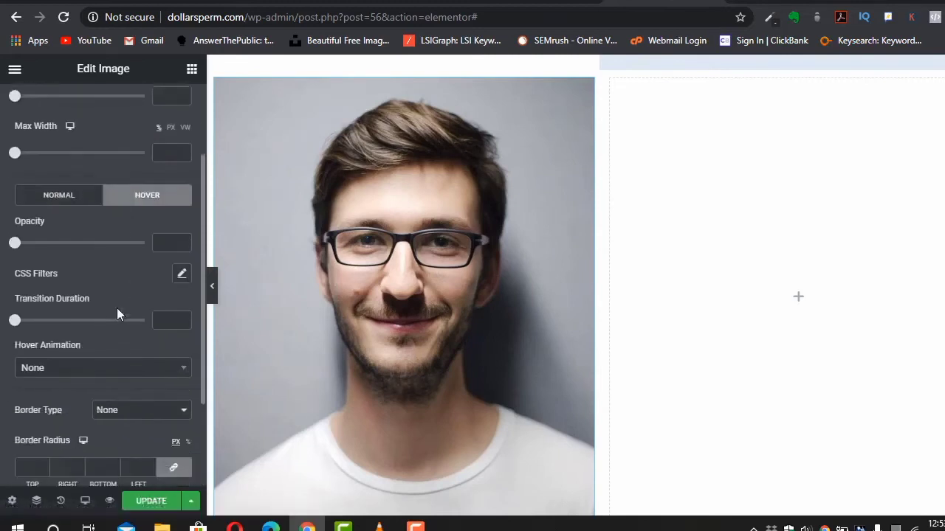
{"action": "scroll", "coordinate": [117, 313], "scroll_direction": "up", "scroll_amount": 1}
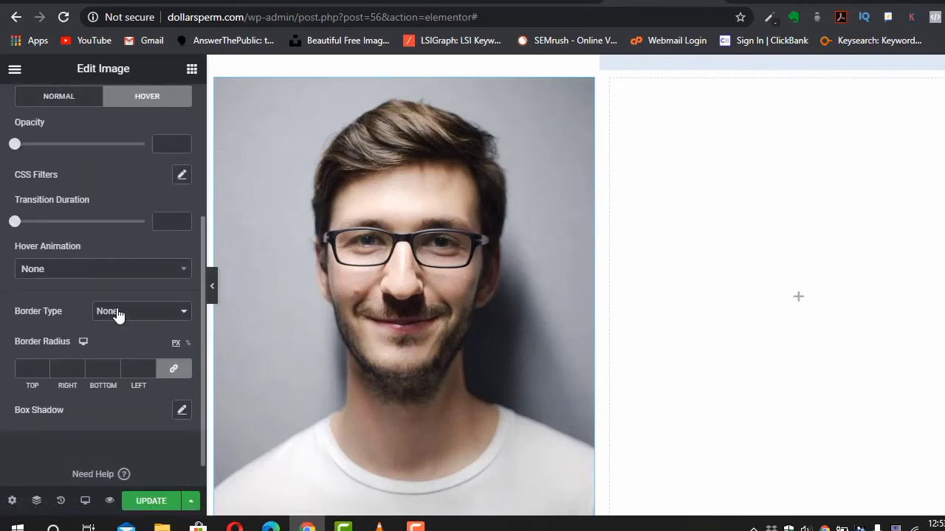
{"action": "scroll", "coordinate": [117, 313], "scroll_direction": "up", "scroll_amount": 1}
{"action": "left_click_drag", "start_coordinate": [117, 313], "coordinate": [33, 385]}
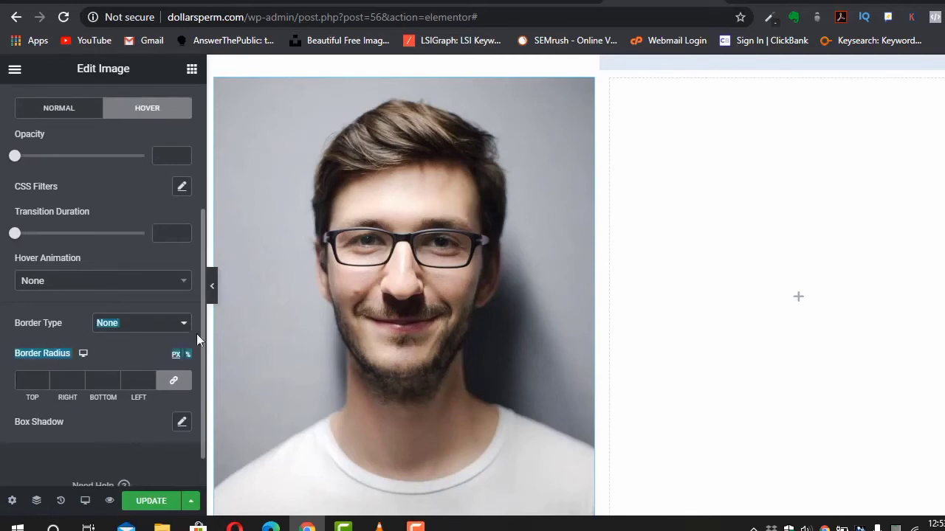
{"action": "scroll", "coordinate": [214, 331], "scroll_direction": "down", "scroll_amount": 5}
{"action": "scroll", "coordinate": [369, 352], "scroll_direction": "down", "scroll_amount": 5}
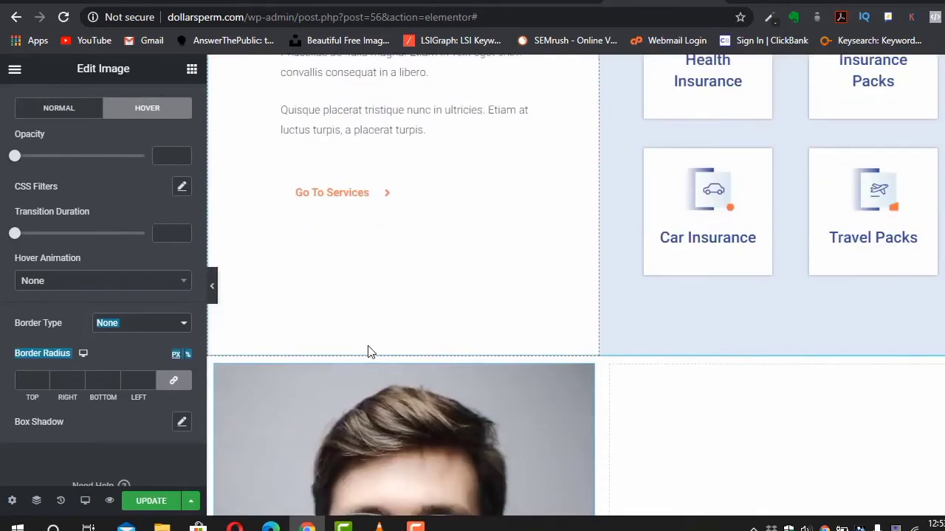
{"action": "scroll", "coordinate": [32, 310], "scroll_direction": "up", "scroll_amount": 3}
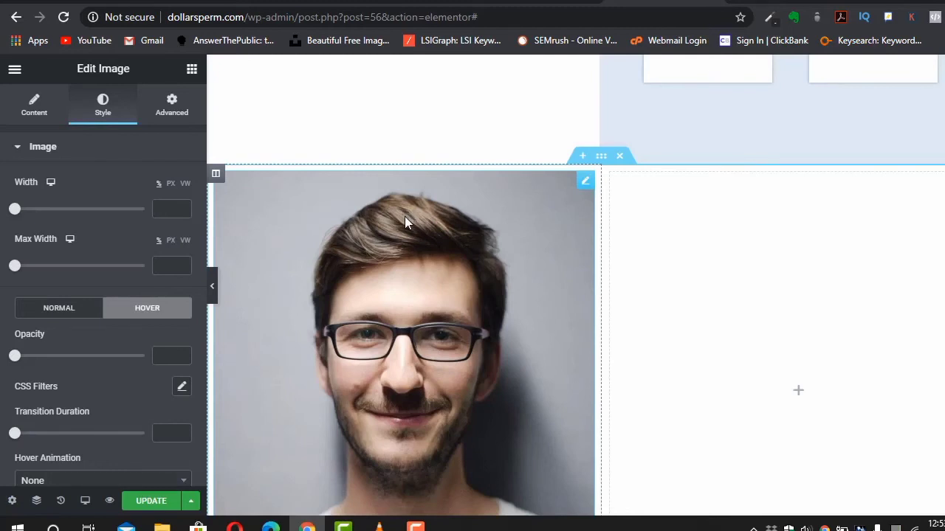
- Try a 10 px margin on all sides of the portrait image and clear it again
{"action": "left_click", "coordinate": [177, 107]}
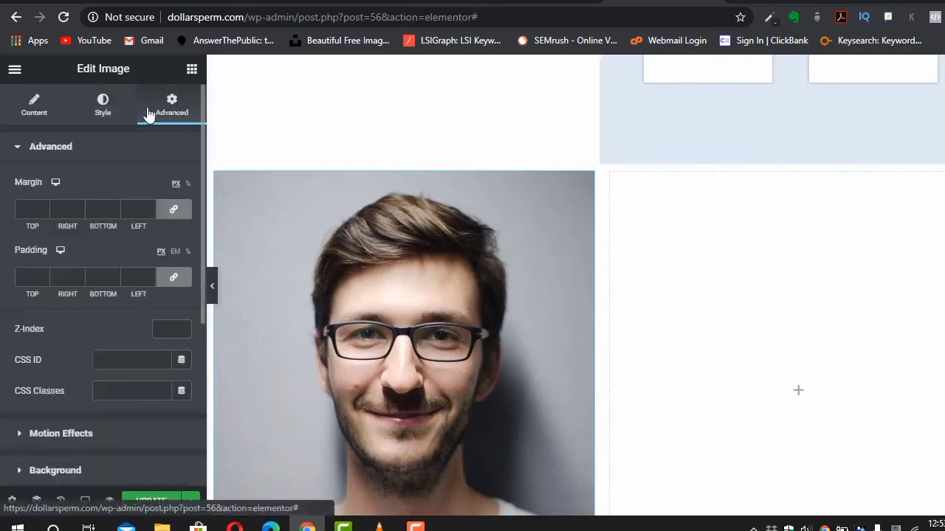
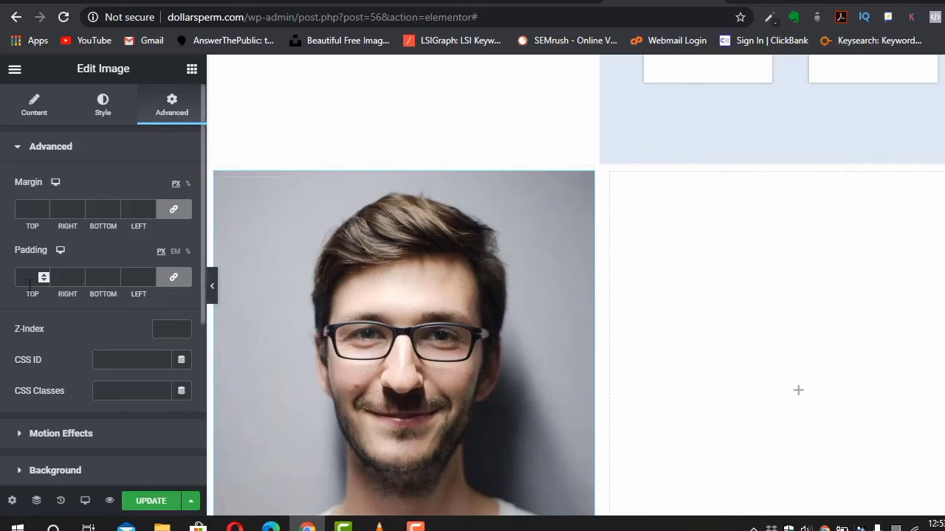
{"action": "left_click", "coordinate": [28, 210]}
{"action": "type", "text": "10"}
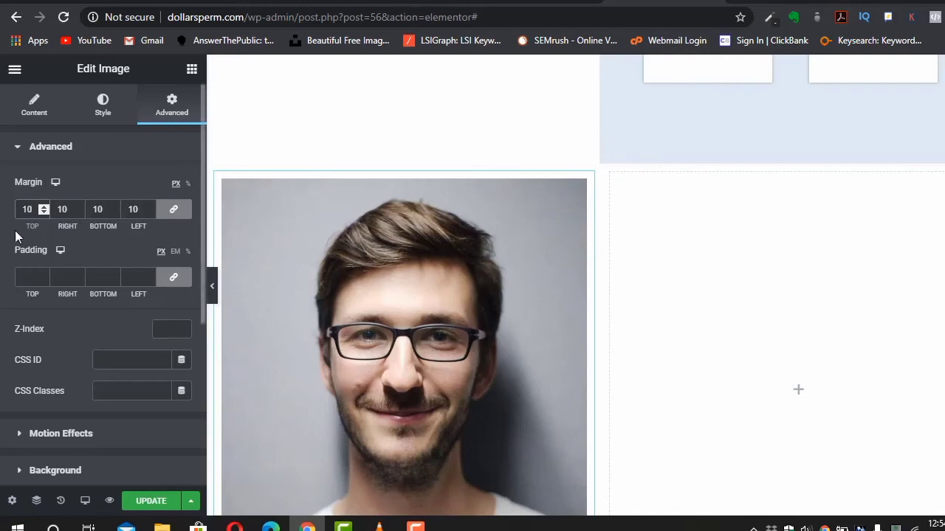
{"action": "key", "text": "BackSpace"}
{"action": "key", "text": "BackSpace"}
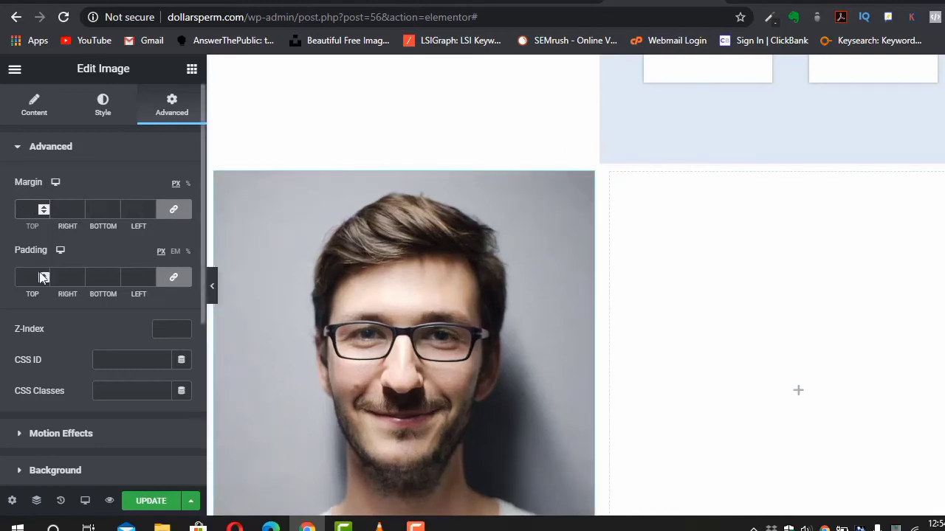
- Set the portrait image's padding to 10 px on all sides, unlink the sides, and try 0 on the left before restoring 10
{"action": "left_click", "coordinate": [32, 275]}
{"action": "type", "text": "10"}
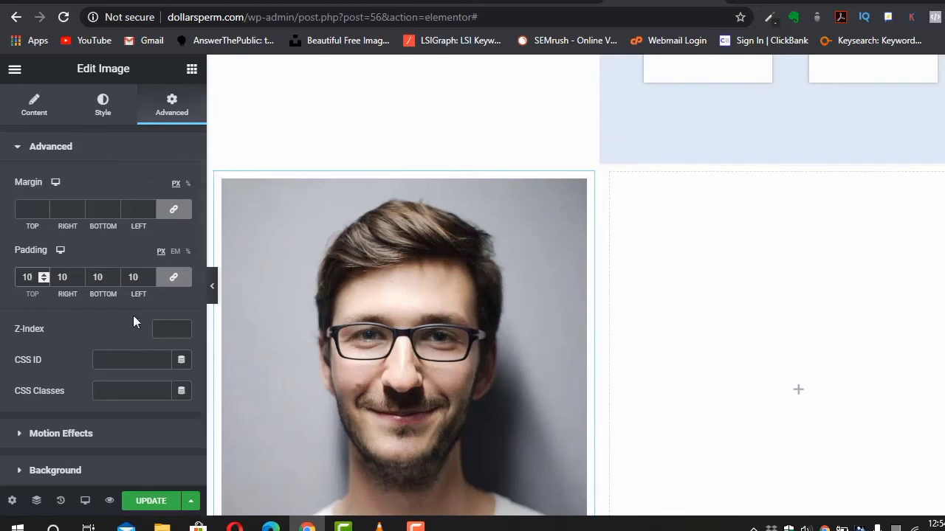
{"action": "left_click", "coordinate": [173, 278]}
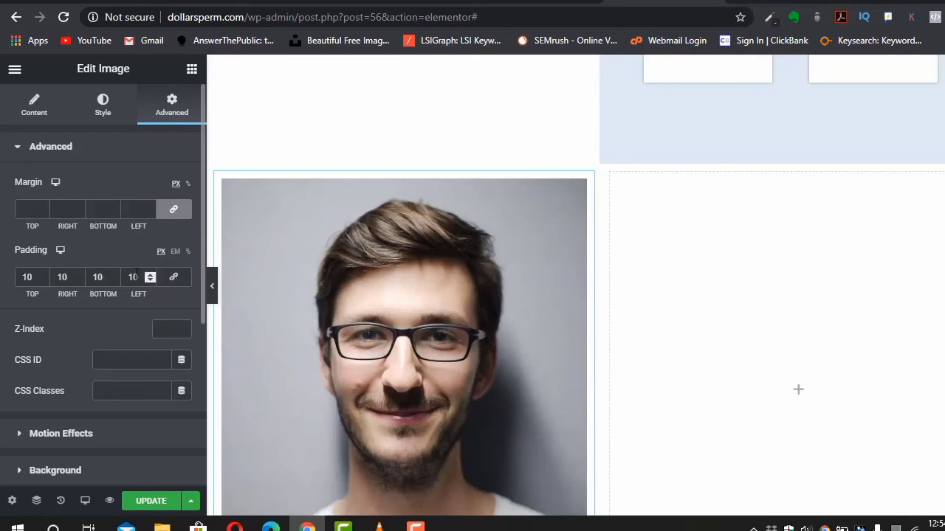
{"action": "double_click", "coordinate": [135, 277]}
{"action": "type", "text": "0"}
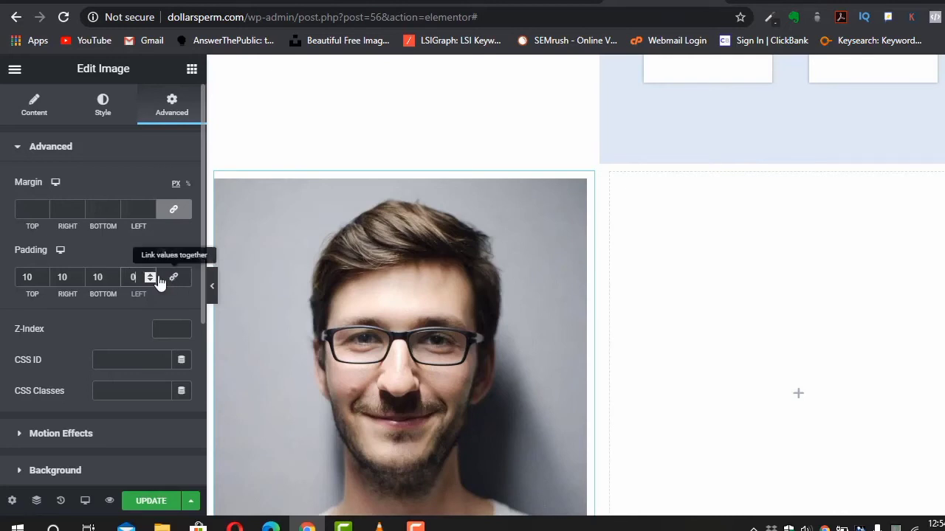
{"action": "type", "text": "10"}
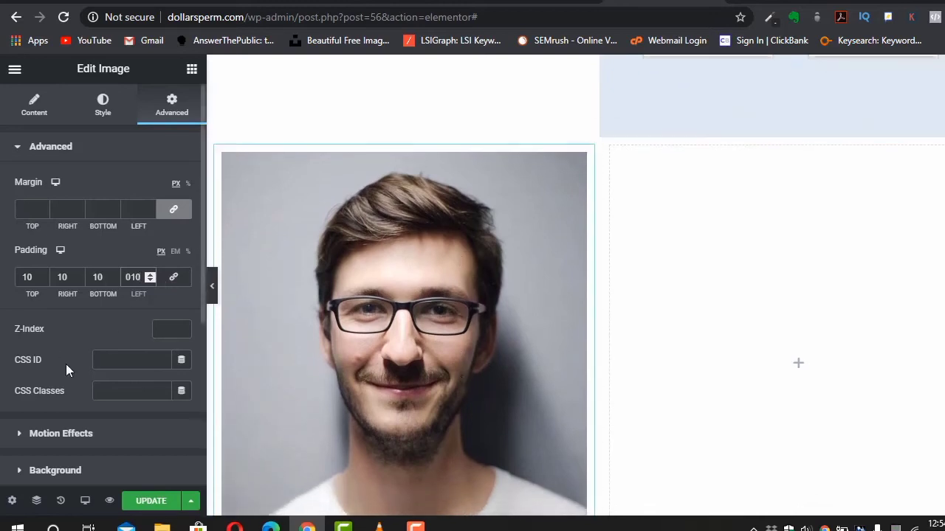
{"action": "scroll", "coordinate": [66, 365], "scroll_direction": "down", "scroll_amount": 2}
{"action": "scroll", "coordinate": [66, 369], "scroll_direction": "down", "scroll_amount": 2}
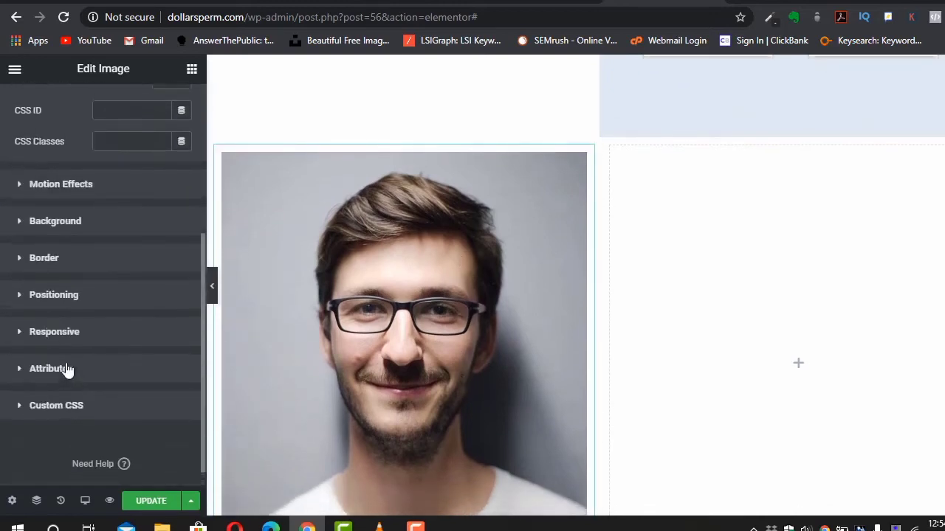
{"action": "scroll", "coordinate": [66, 368], "scroll_direction": "up", "scroll_amount": 1}
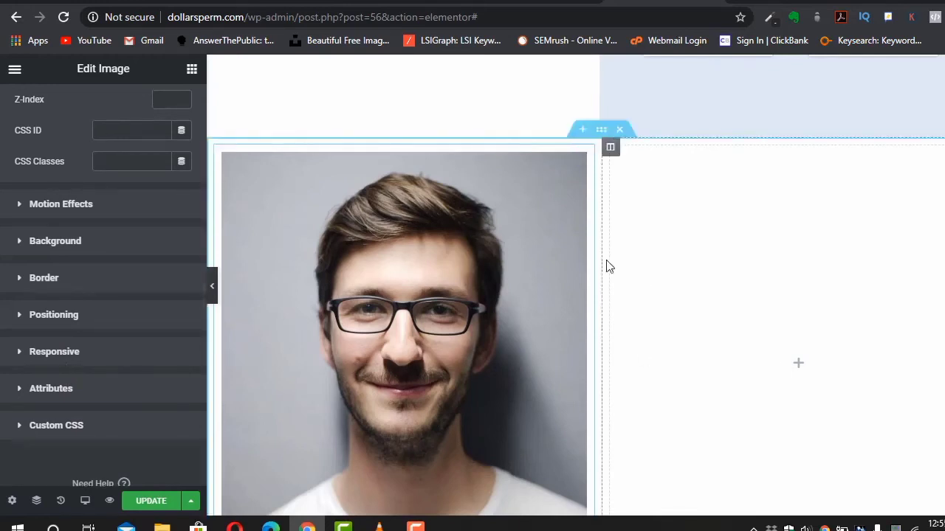
{"action": "scroll", "coordinate": [4, 269], "scroll_direction": "up", "scroll_amount": 3}
{"action": "scroll", "coordinate": [4, 269], "scroll_direction": "up", "scroll_amount": 1}
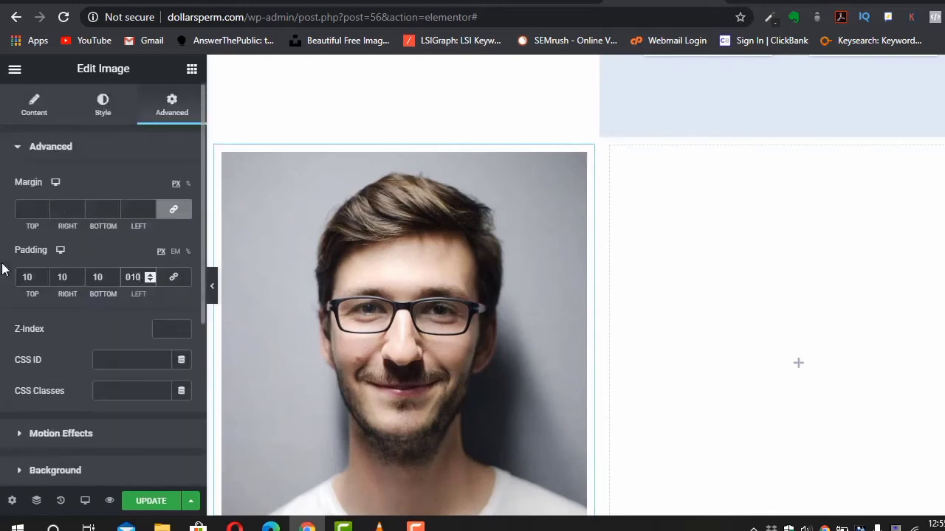
{"action": "left_click", "coordinate": [30, 103]}
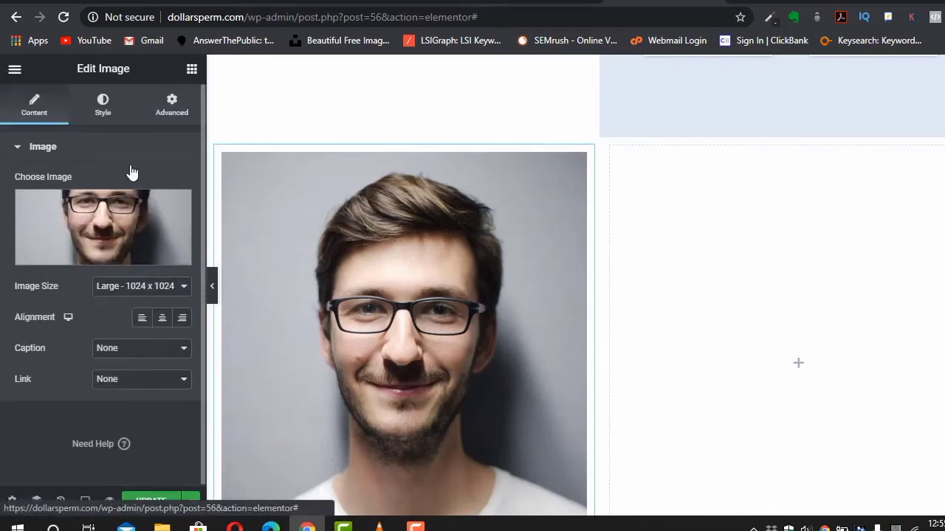
- Add a Text Editor widget to the empty column beside the portrait image
{"action": "left_click", "coordinate": [192, 70]}
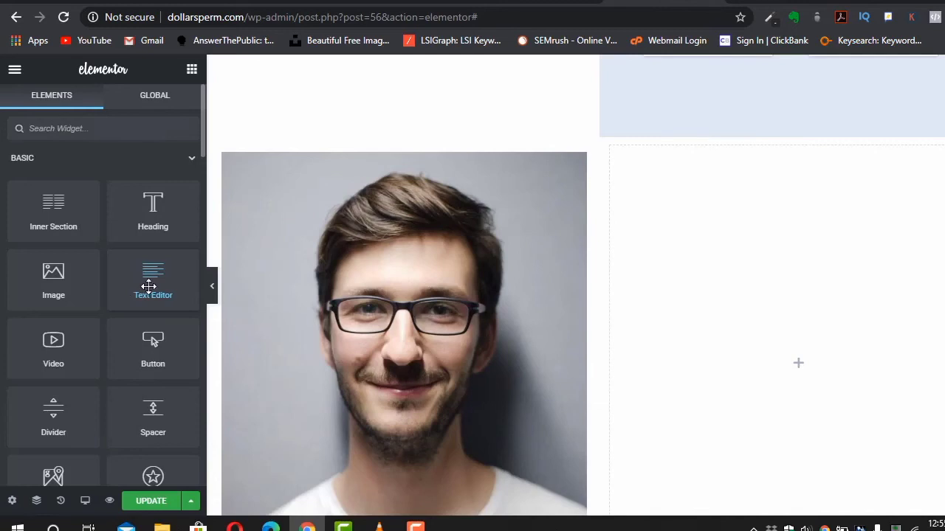
{"action": "left_click_drag", "start_coordinate": [149, 286], "coordinate": [915, 332]}
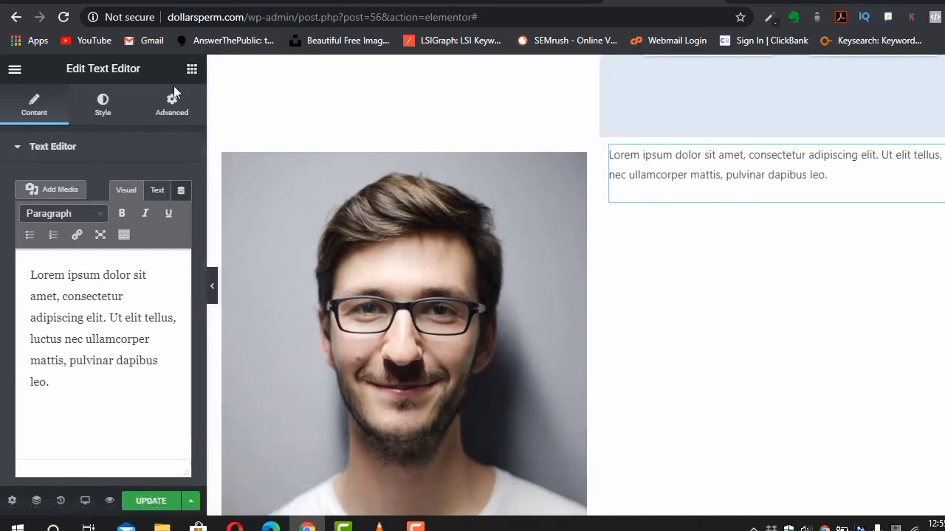
{"action": "left_click", "coordinate": [188, 69]}
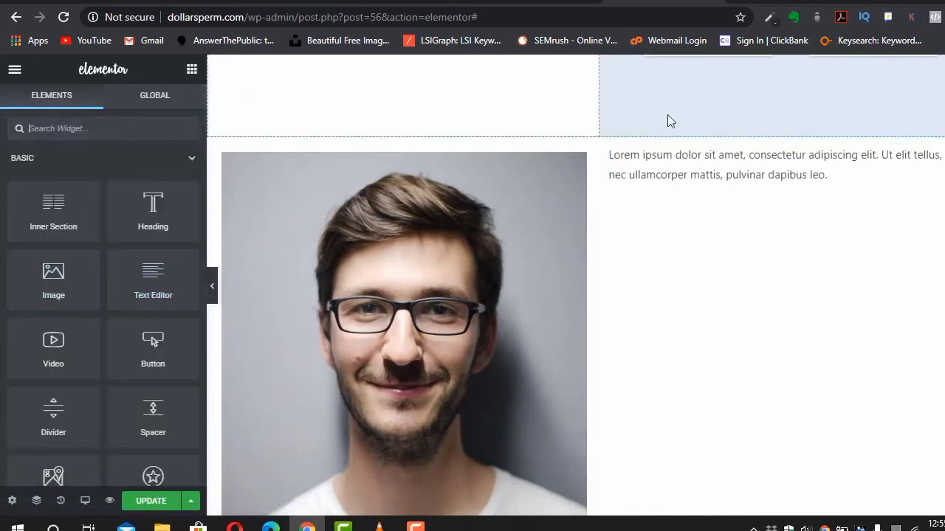
- Set the text colour of the paragraph beside the portrait to the preset green #23A455
{"action": "left_click", "coordinate": [791, 176]}
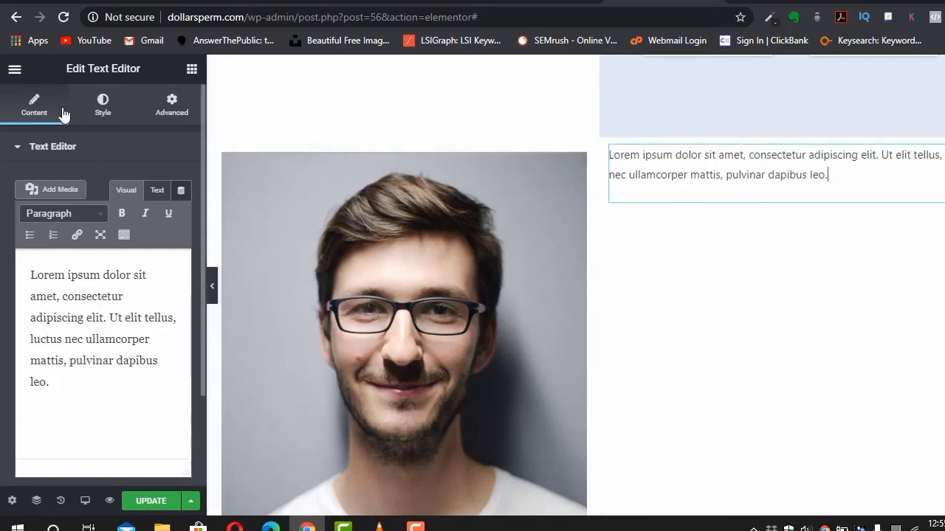
{"action": "left_click", "coordinate": [107, 110]}
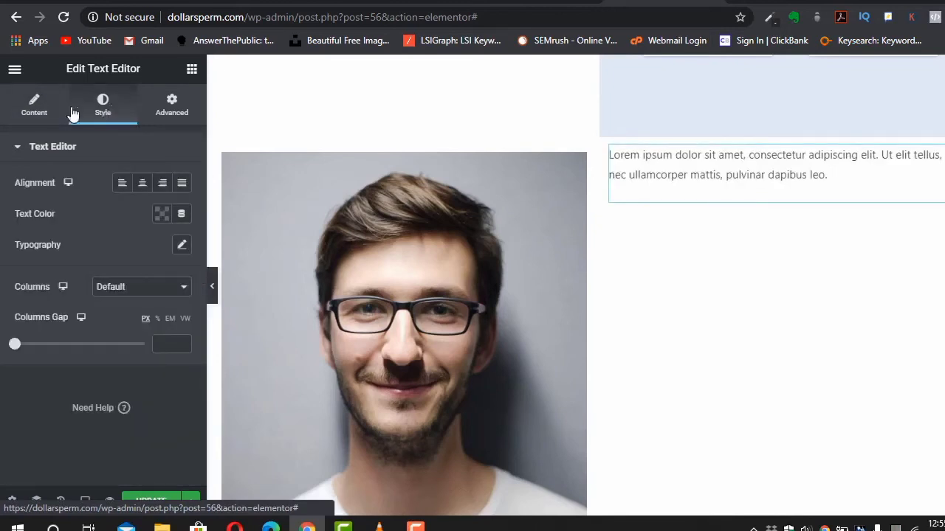
{"action": "left_click", "coordinate": [47, 113]}
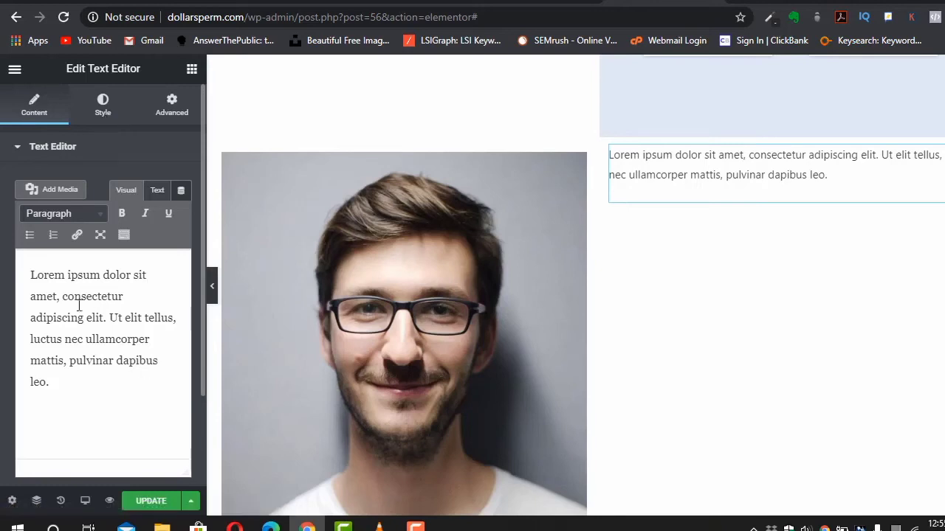
{"action": "left_click", "coordinate": [89, 119]}
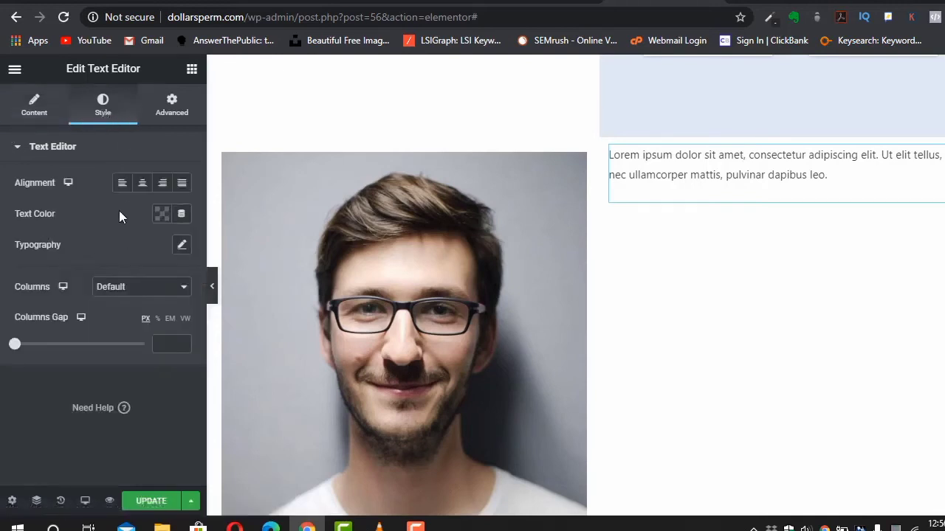
{"action": "left_click", "coordinate": [163, 215]}
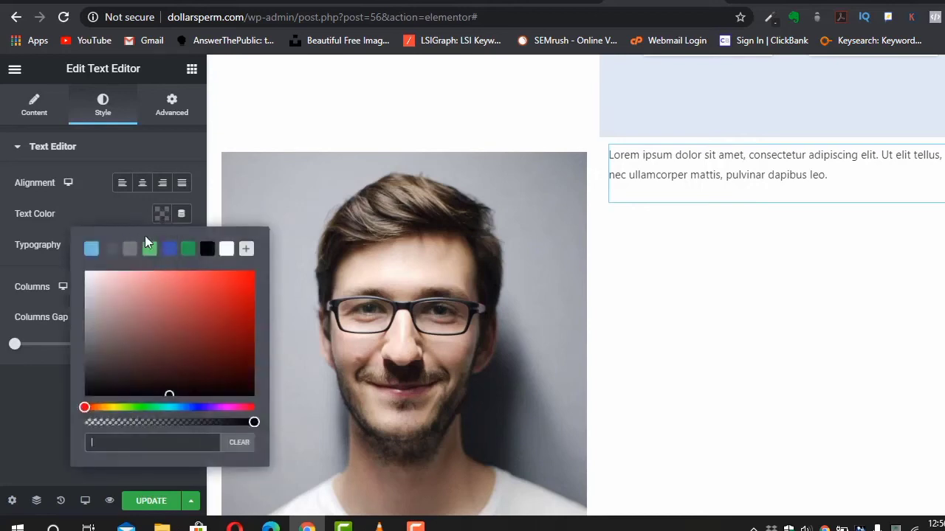
{"action": "left_click", "coordinate": [188, 248]}
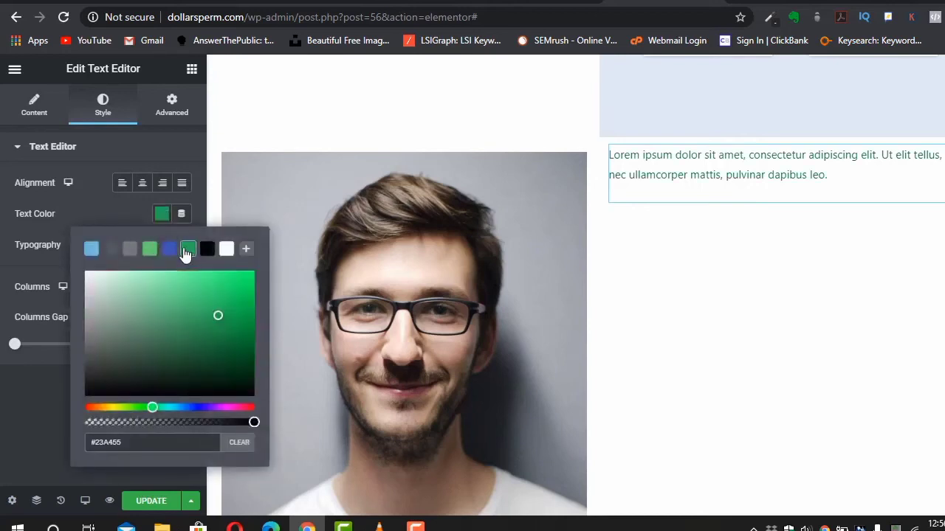
- Set the font size of the green paragraph beside the portrait to 28 px
{"action": "left_click", "coordinate": [98, 197]}
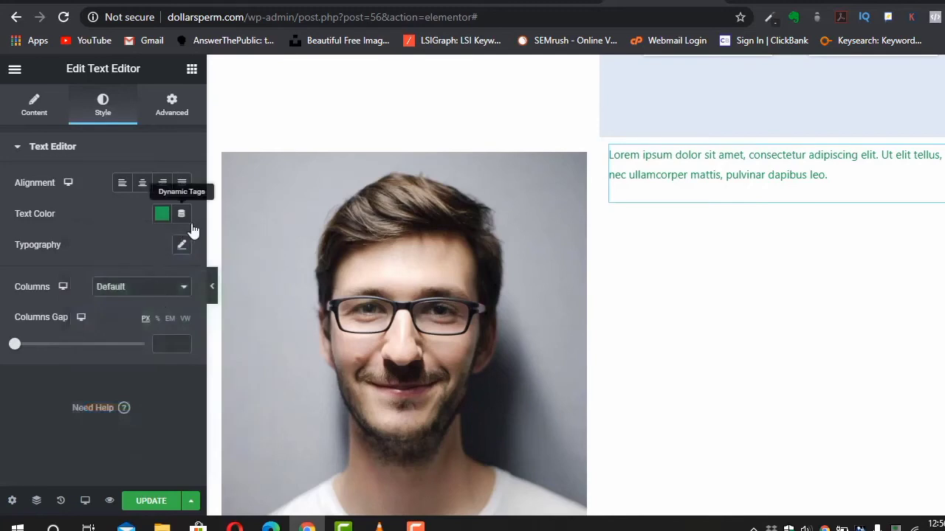
{"action": "left_click", "coordinate": [181, 246]}
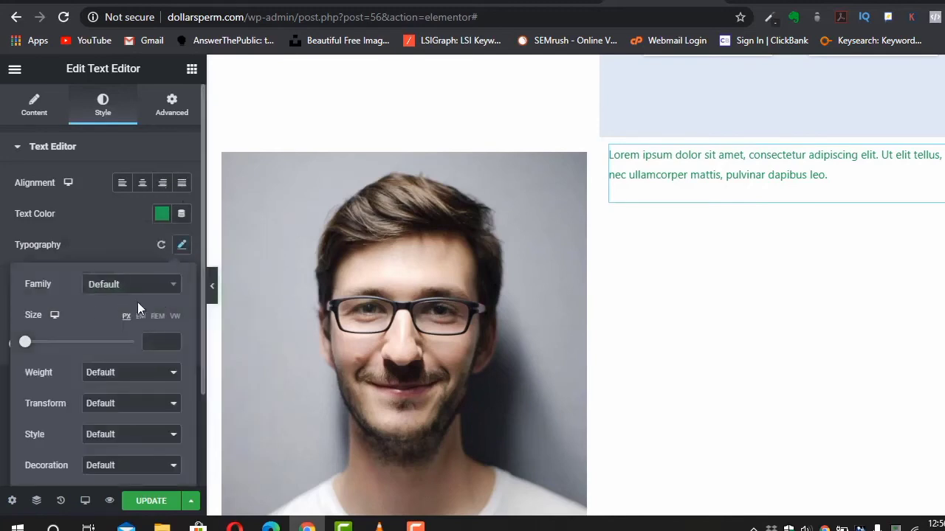
{"action": "mouse_move", "coordinate": [26, 344]}
{"action": "left_mouse_down"}
{"action": "mouse_move", "coordinate": [55, 347]}
{"action": "mouse_move", "coordinate": [27, 344]}
{"action": "left_mouse_up"}
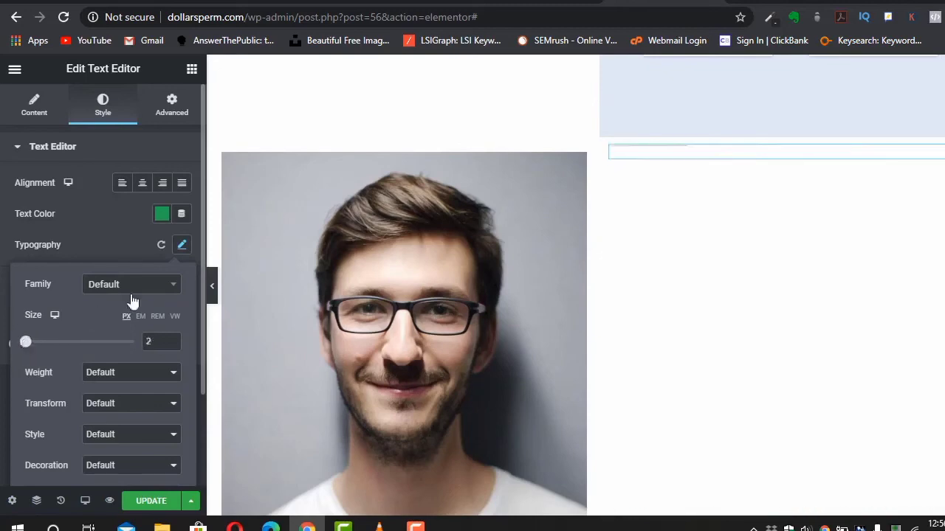
{"action": "scroll", "coordinate": [163, 433], "scroll_direction": "down", "scroll_amount": 1}
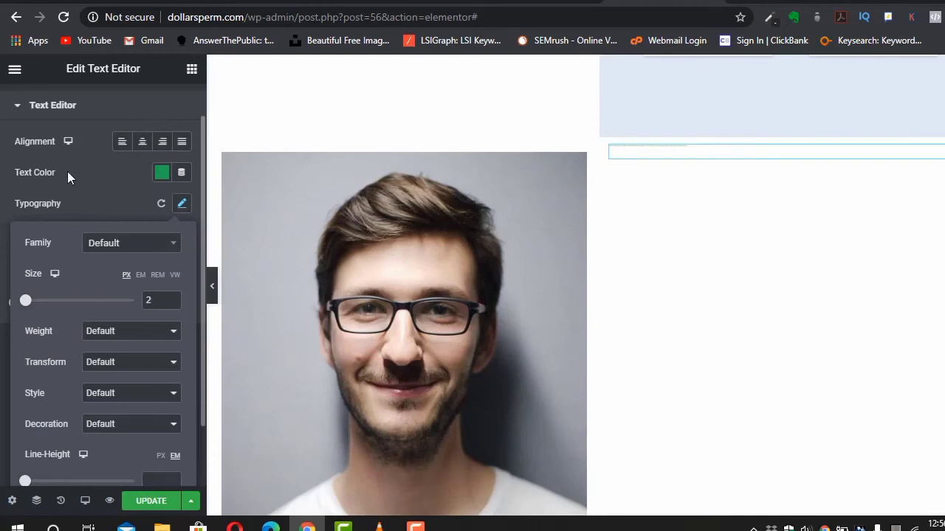
{"action": "scroll", "coordinate": [91, 412], "scroll_direction": "down", "scroll_amount": 2}
{"action": "scroll", "coordinate": [92, 412], "scroll_direction": "up", "scroll_amount": 3}
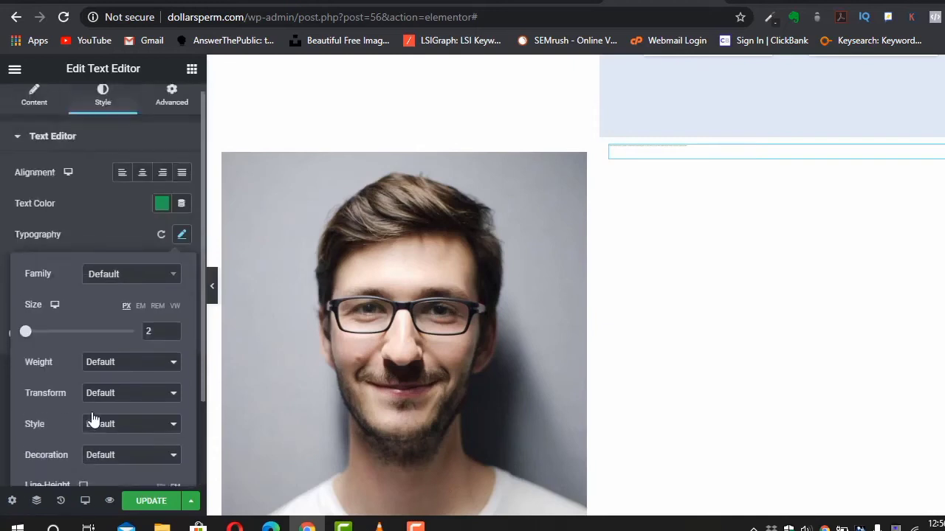
{"action": "left_click", "coordinate": [181, 245]}
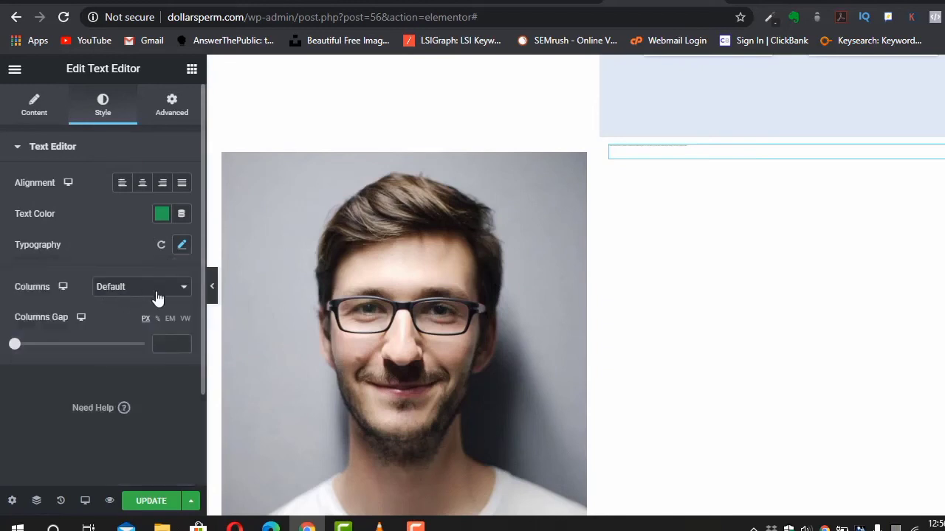
{"action": "left_click", "coordinate": [181, 245]}
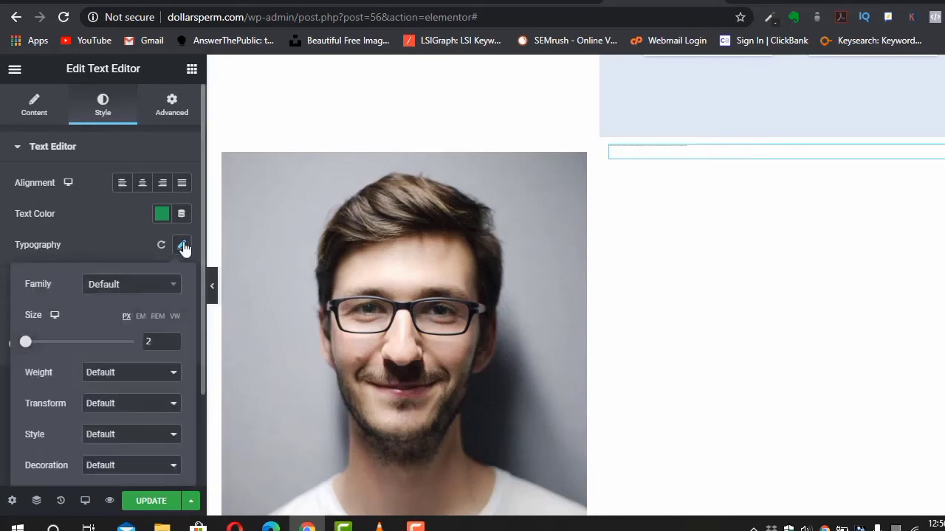
{"action": "left_click", "coordinate": [61, 349]}
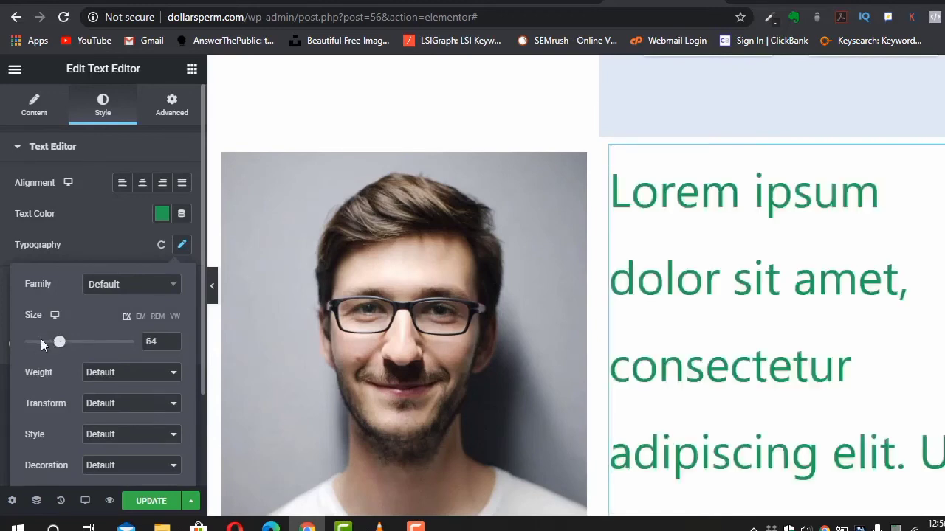
{"action": "left_click_drag", "start_coordinate": [40, 342], "coordinate": [40, 341]}
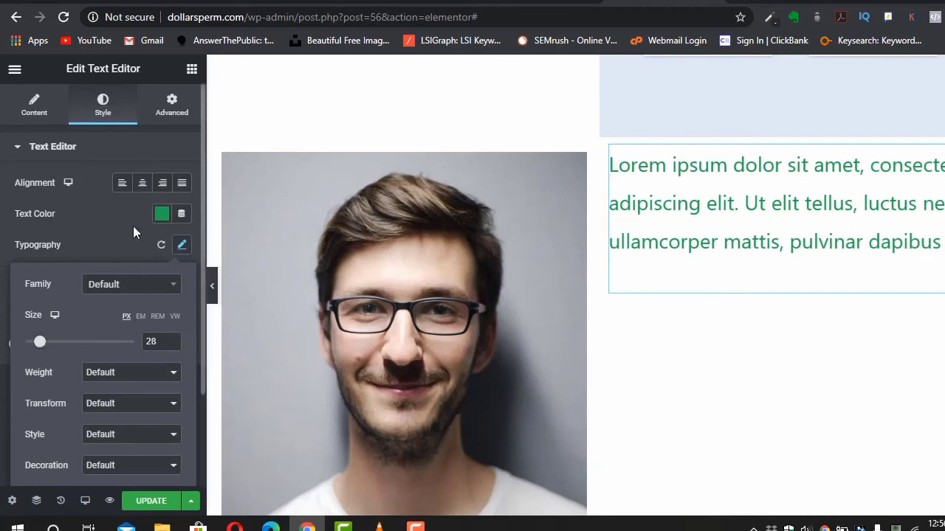
{"action": "left_click", "coordinate": [177, 244]}
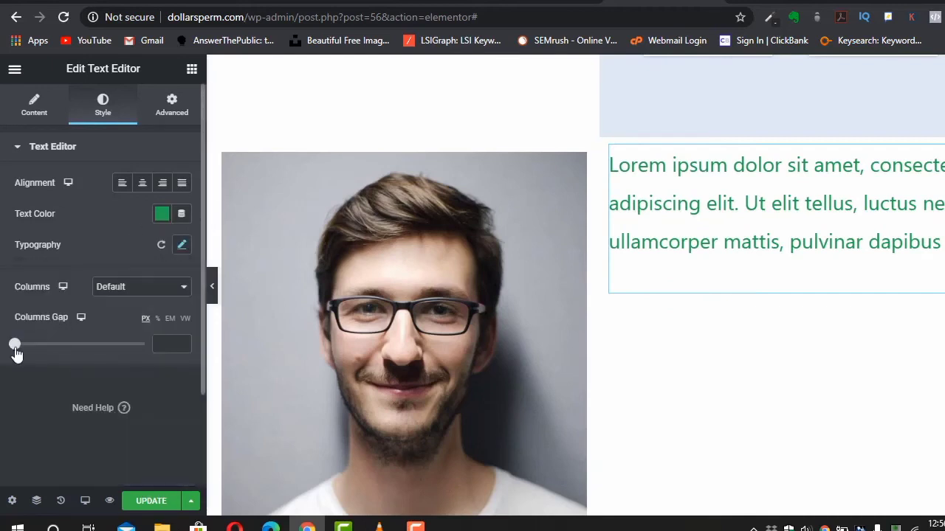
- Set the green paragraph's margin to 10 px on all four sides
{"action": "left_click", "coordinate": [174, 109]}
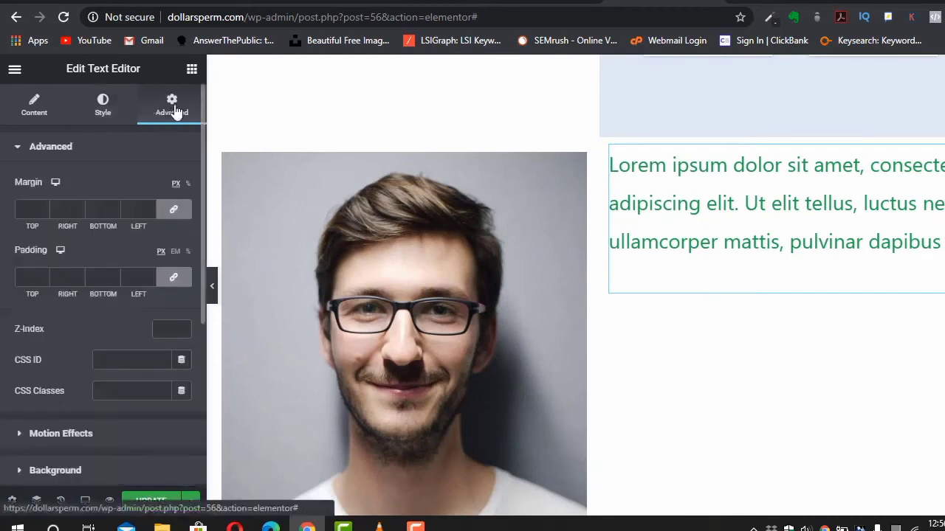
{"action": "left_click", "coordinate": [24, 209]}
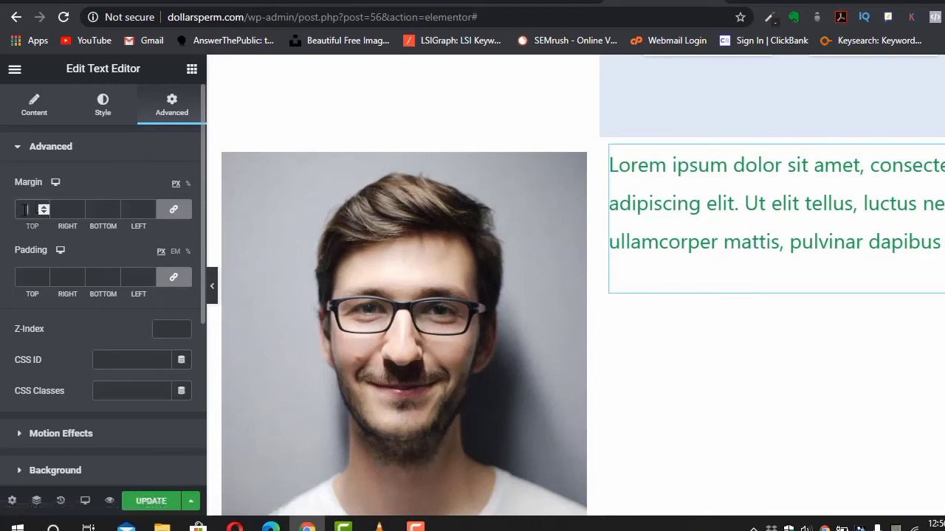
{"action": "type", "text": "10"}
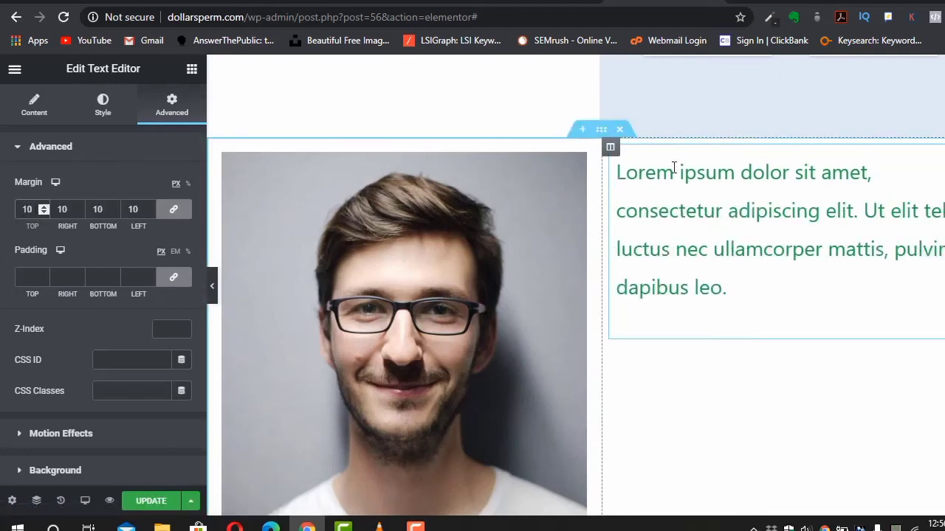
{"action": "scroll", "coordinate": [763, 207], "scroll_direction": "down", "scroll_amount": 3}
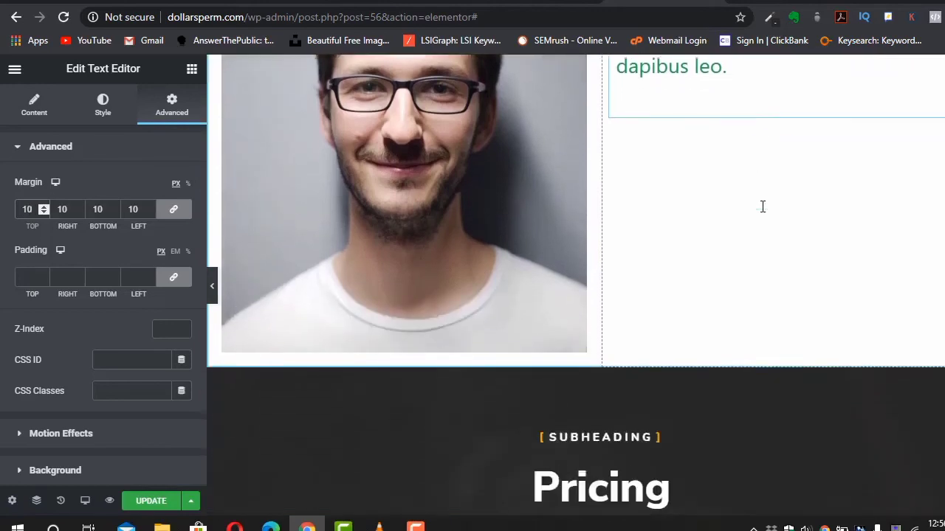
{"action": "scroll", "coordinate": [762, 207], "scroll_direction": "up", "scroll_amount": 4}
{"action": "scroll", "coordinate": [772, 388], "scroll_direction": "down", "scroll_amount": 3}
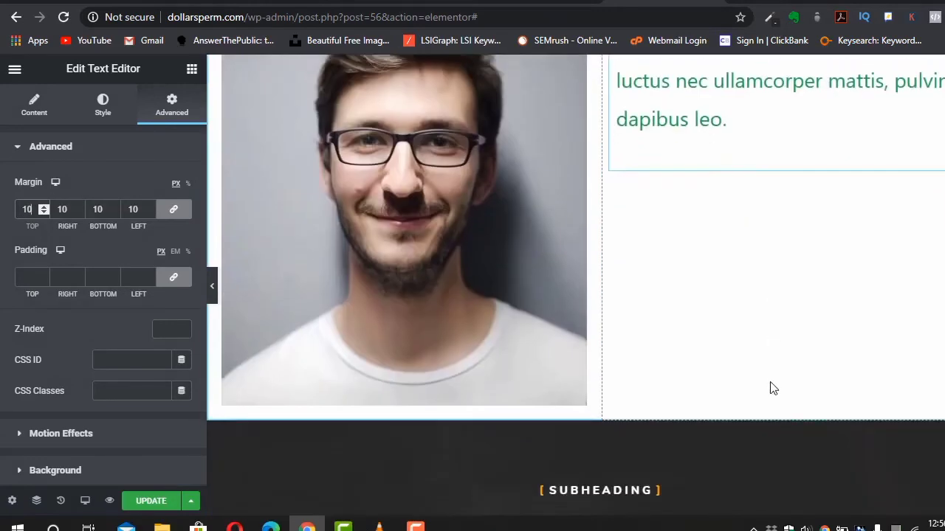
- Add a Button widget below the green paragraph and align it left after trying centre alignment
{"action": "left_click", "coordinate": [191, 68]}
{"action": "scroll", "coordinate": [152, 203], "scroll_direction": "down", "scroll_amount": 2}
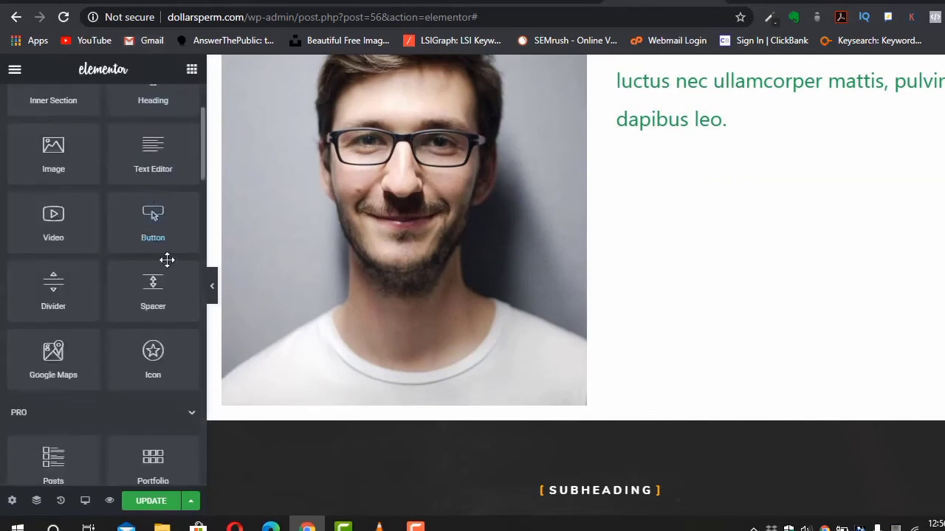
{"action": "left_click_drag", "start_coordinate": [137, 220], "coordinate": [93, 164]}
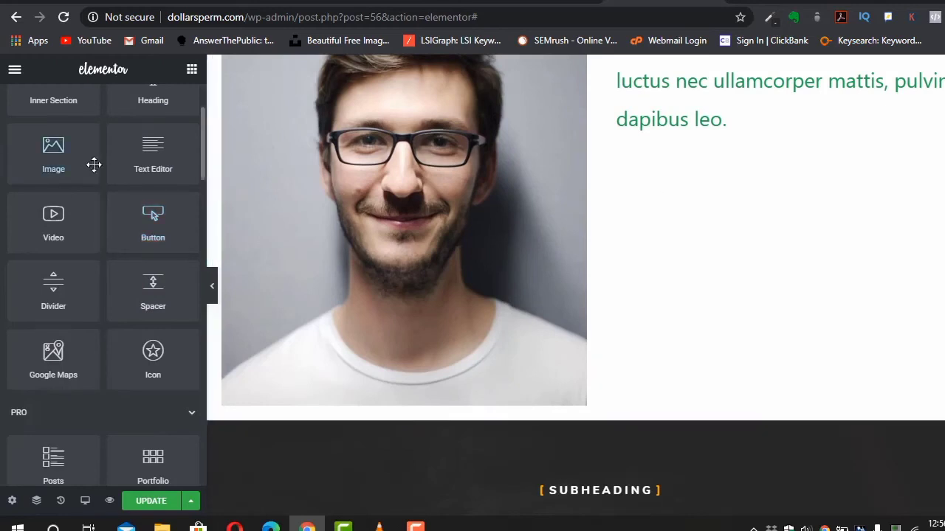
{"action": "left_click_drag", "start_coordinate": [158, 222], "coordinate": [716, 140]}
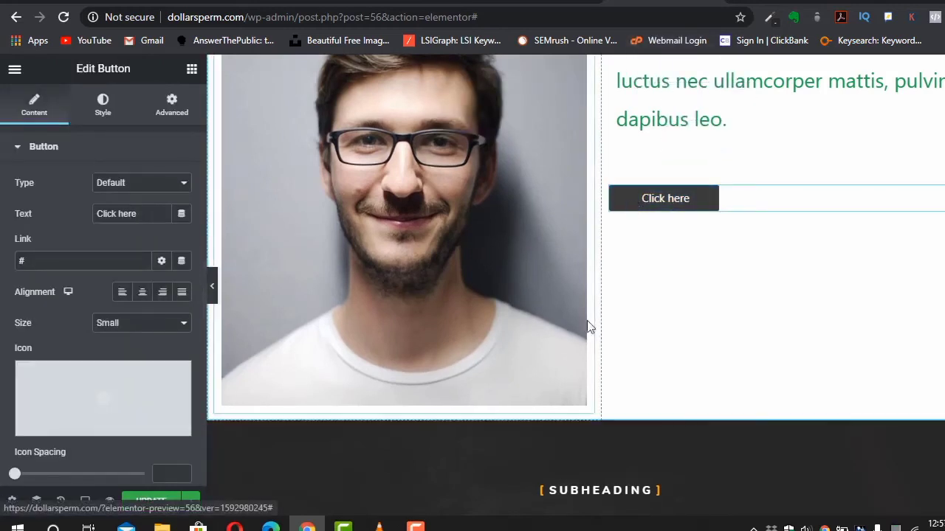
{"action": "left_click", "coordinate": [145, 302]}
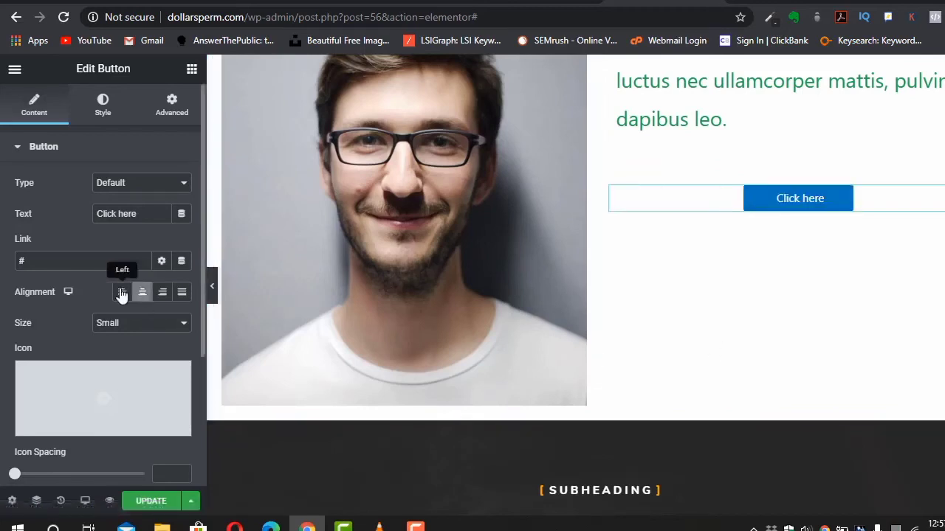
{"action": "left_click", "coordinate": [123, 292]}
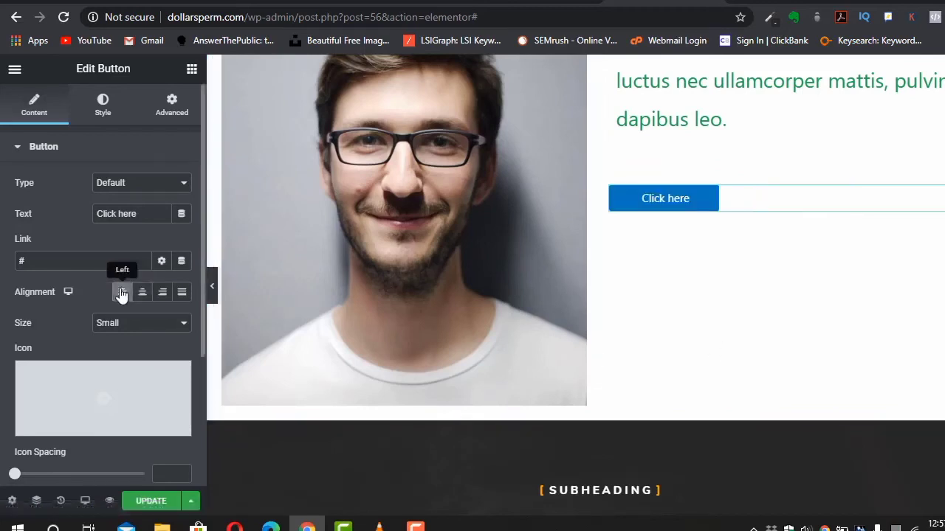
- Try a -13 px margin on all sides of the button and undo it
{"action": "left_click", "coordinate": [187, 105]}
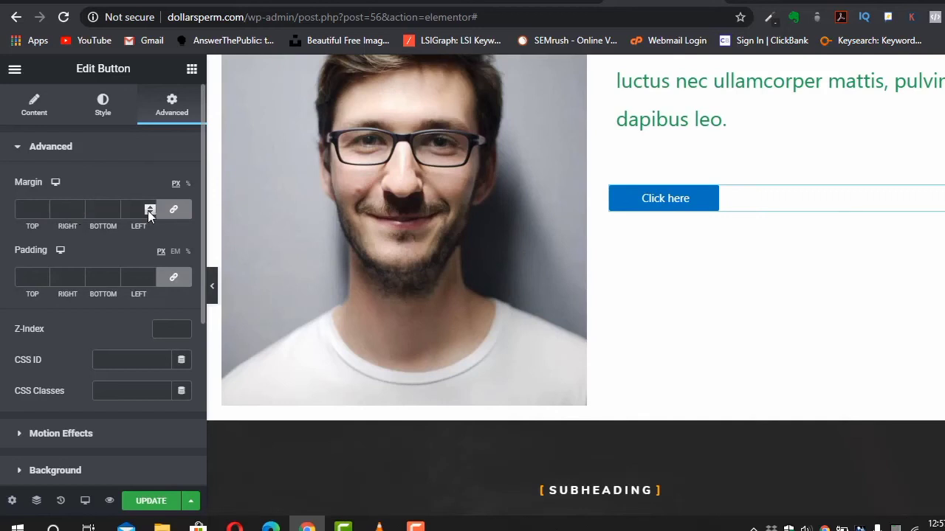
{"action": "scroll", "coordinate": [150, 213], "scroll_direction": "down", "scroll_amount": 13}
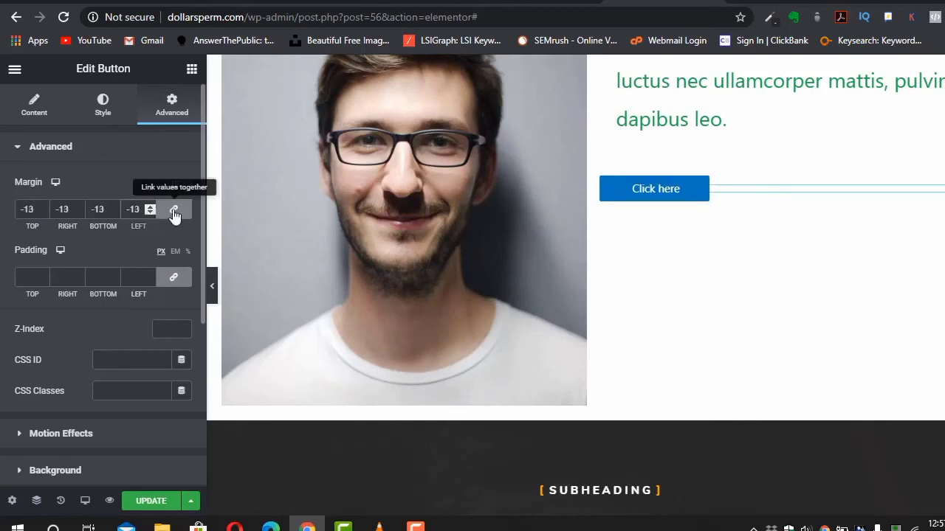
{"action": "left_click", "coordinate": [175, 211]}
{"action": "key", "text": "ctrl+z"}
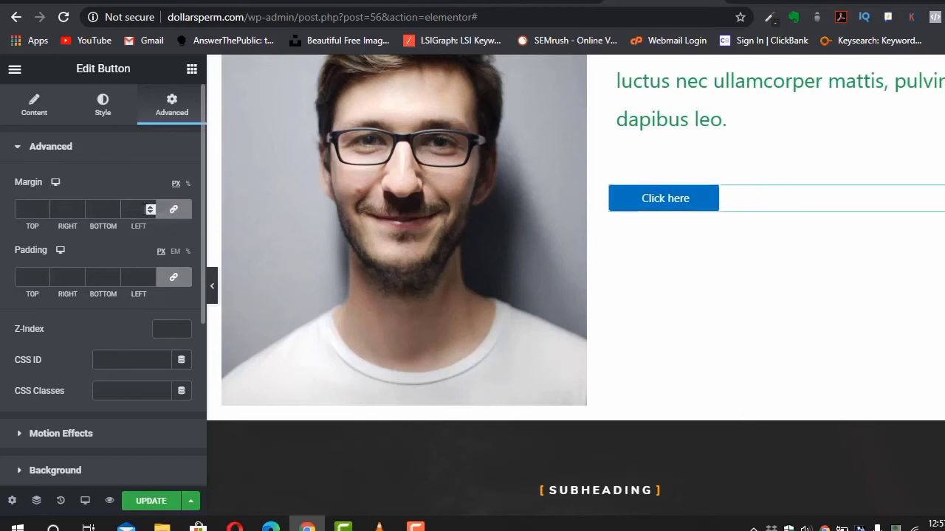
- Set the button's margin to -1 px on all sides, unlink the sides, and set the left margin to 0 after trying values down to -46
{"action": "scroll", "coordinate": [151, 214], "scroll_direction": "down", "scroll_amount": 1}
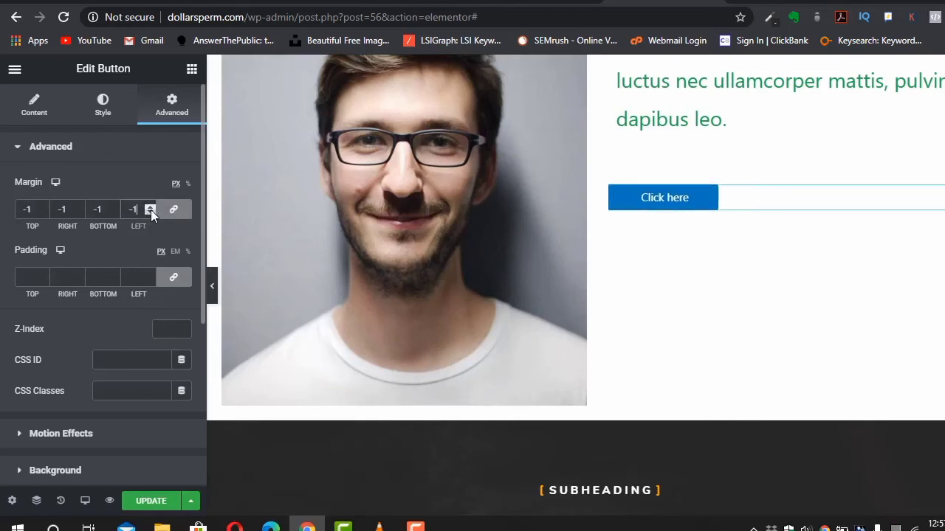
{"action": "left_click", "coordinate": [158, 210]}
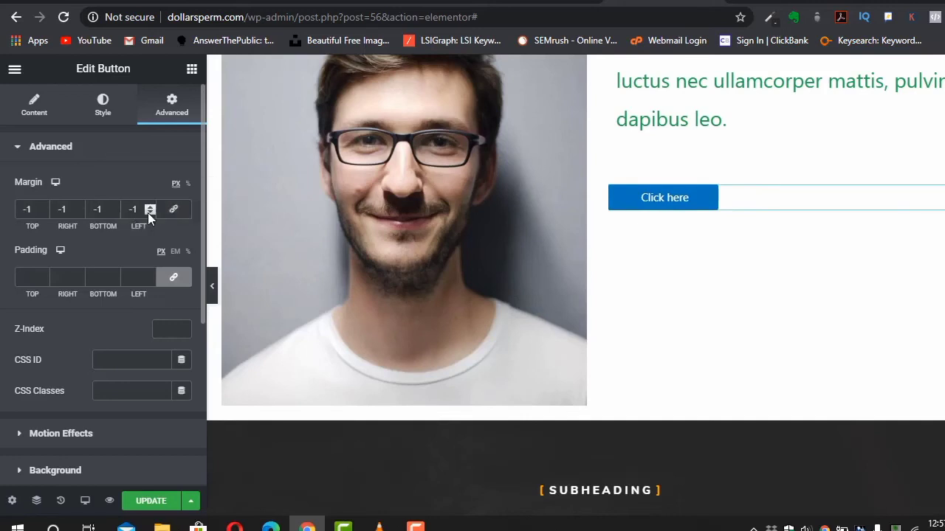
{"action": "scroll", "coordinate": [150, 215], "scroll_direction": "down", "scroll_amount": 9}
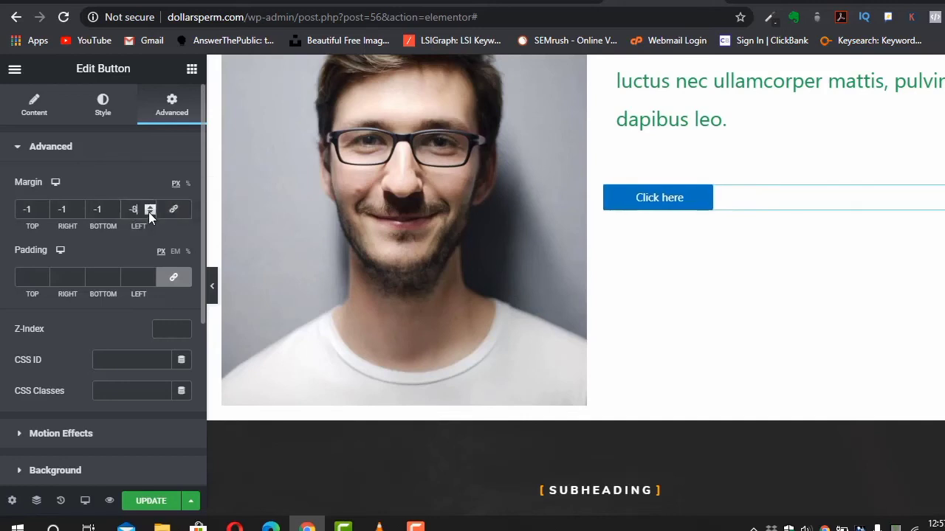
{"action": "scroll", "coordinate": [150, 215], "scroll_direction": "down", "scroll_amount": 7}
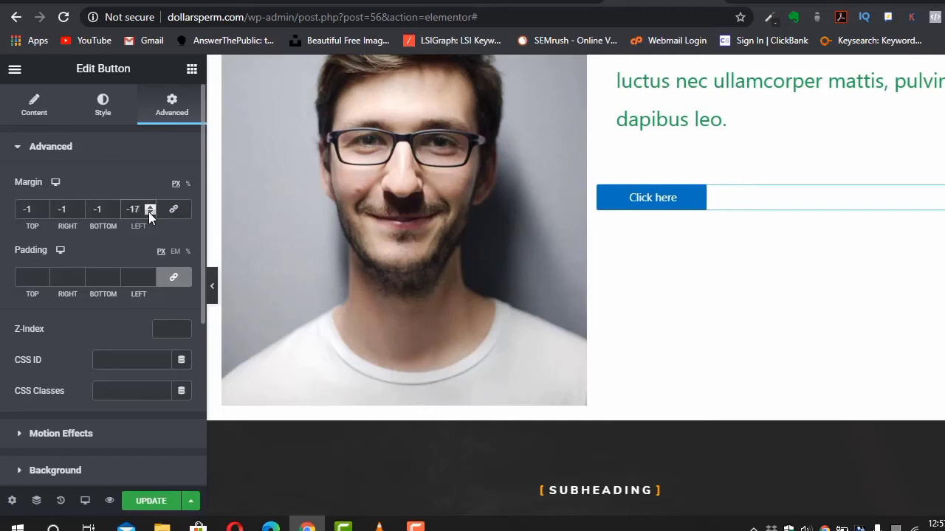
{"action": "scroll", "coordinate": [150, 215], "scroll_direction": "down", "scroll_amount": 9}
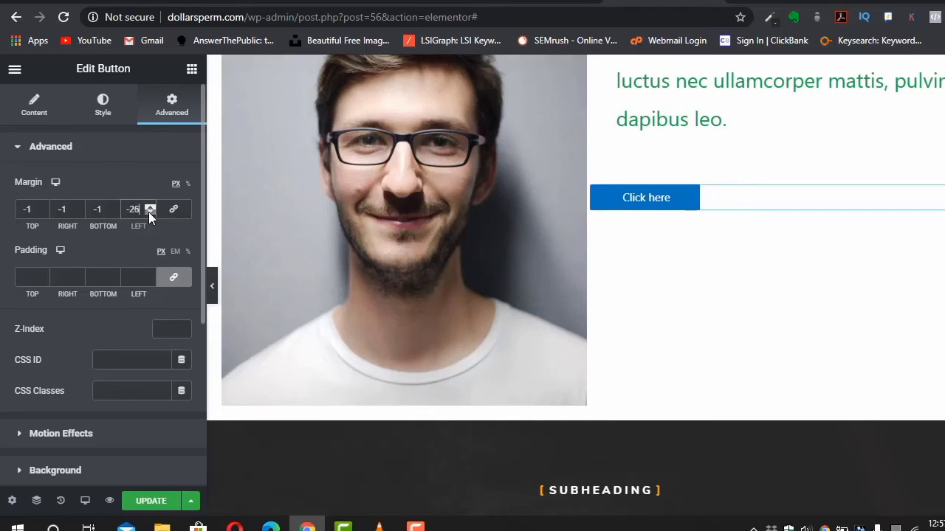
{"action": "scroll", "coordinate": [150, 215], "scroll_direction": "down", "scroll_amount": 12}
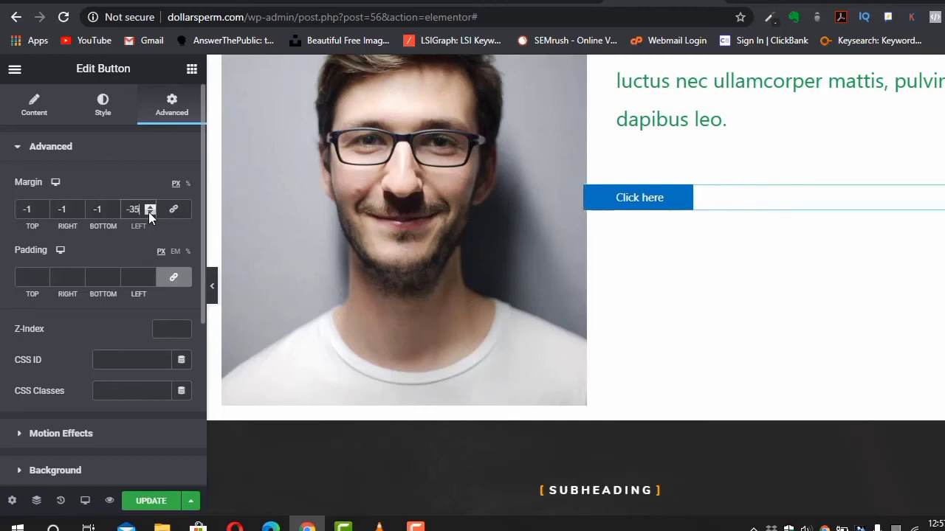
{"action": "scroll", "coordinate": [150, 215], "scroll_direction": "down", "scroll_amount": 7}
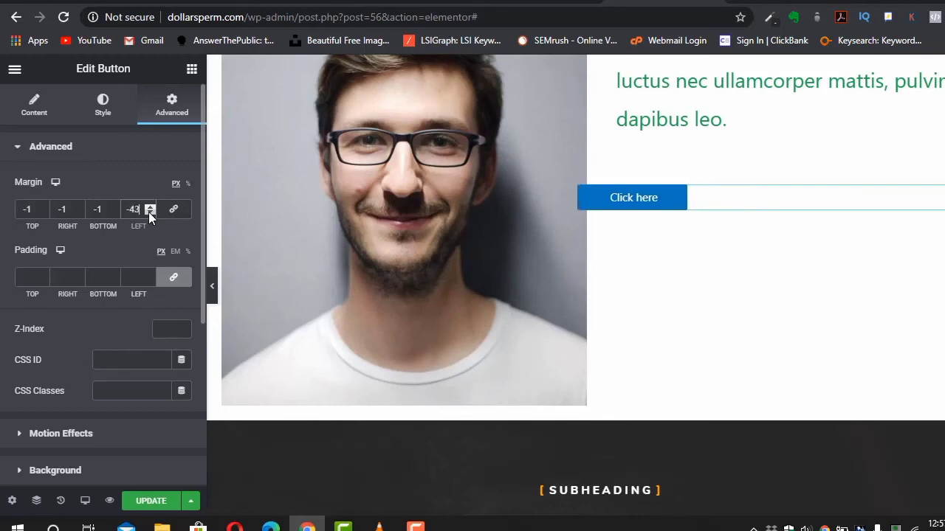
{"action": "scroll", "coordinate": [149, 215], "scroll_direction": "down", "scroll_amount": 1}
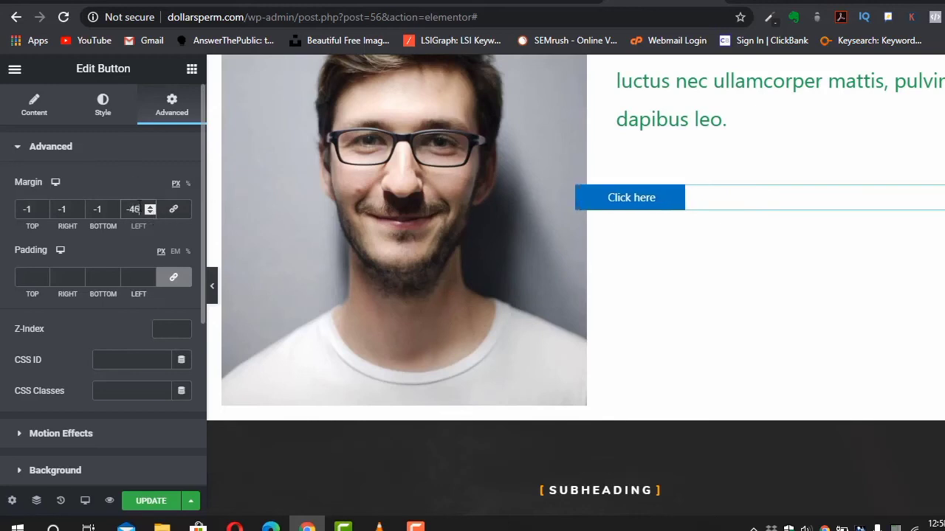
{"action": "key", "text": "ctrl+a"}
{"action": "type", "text": "0"}
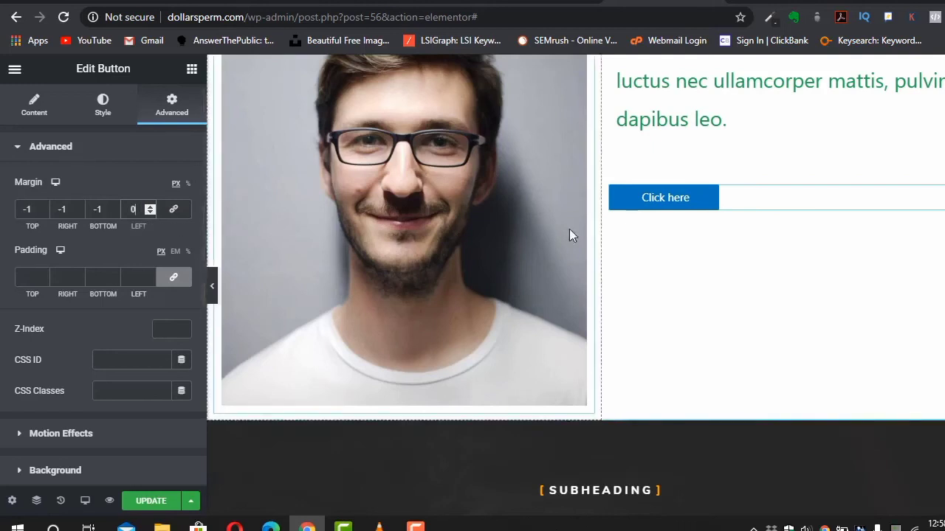
- Look over the button's style options and check the photo section against the services section above it
{"action": "left_click", "coordinate": [104, 103]}
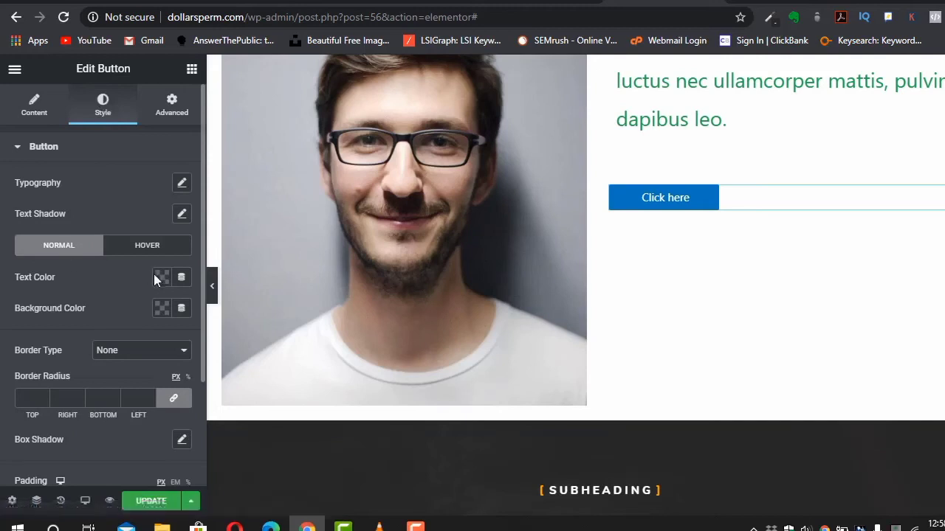
{"action": "scroll", "coordinate": [150, 337], "scroll_direction": "down", "scroll_amount": 2}
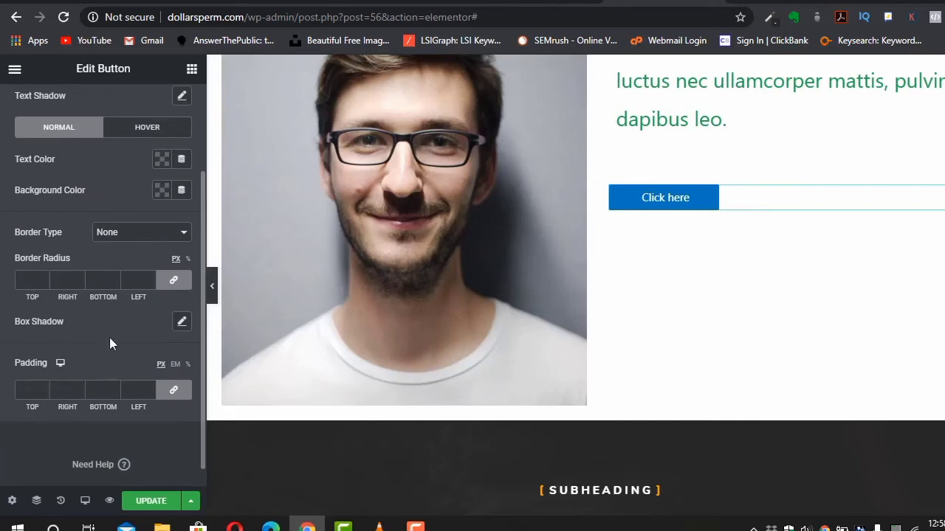
{"action": "scroll", "coordinate": [133, 347], "scroll_direction": "up", "scroll_amount": 2}
{"action": "scroll", "coordinate": [133, 344], "scroll_direction": "down", "scroll_amount": 3}
{"action": "scroll", "coordinate": [133, 345], "scroll_direction": "up", "scroll_amount": 3}
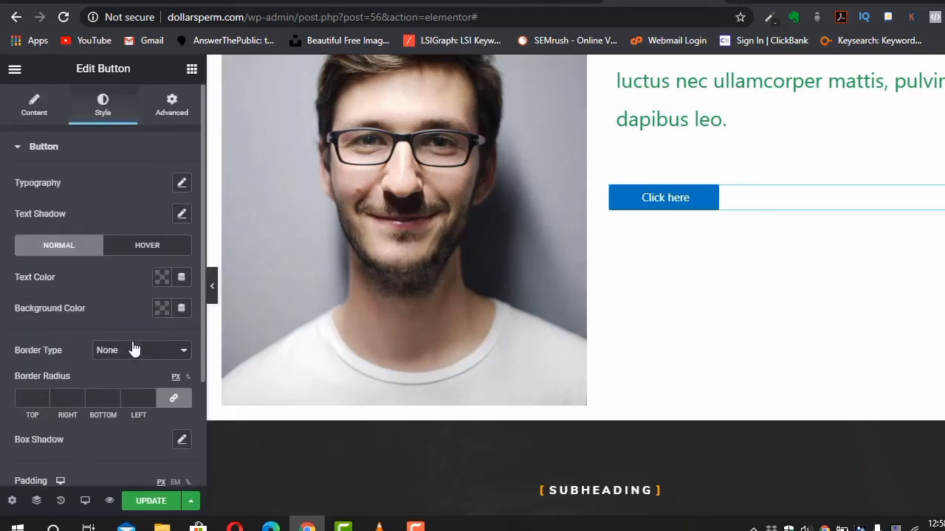
{"action": "scroll", "coordinate": [716, 270], "scroll_direction": "up", "scroll_amount": 5}
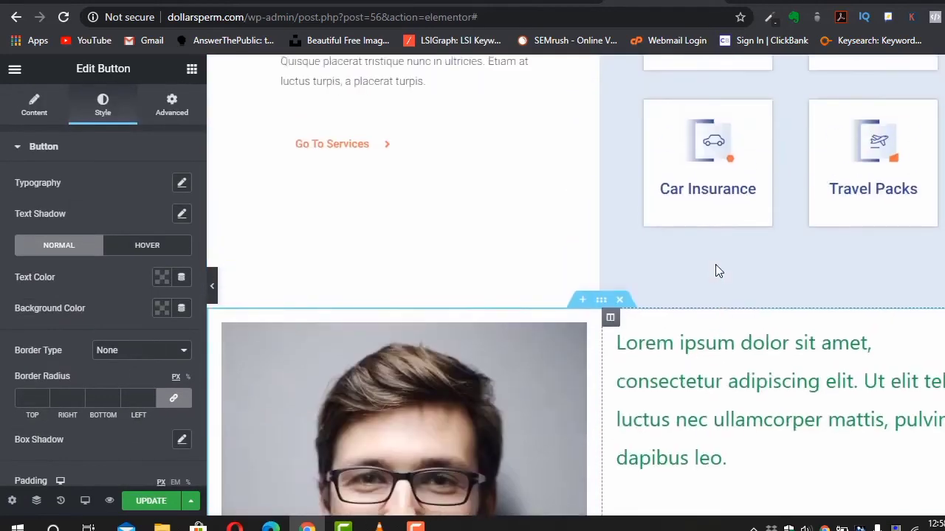
{"action": "scroll", "coordinate": [717, 270], "scroll_direction": "down", "scroll_amount": 5}
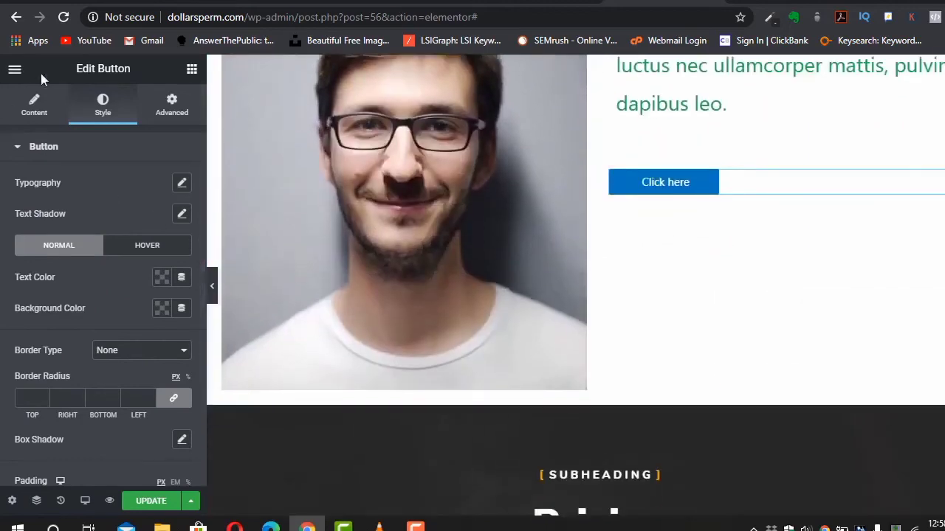
- Add a Flip Box widget between the green paragraph and the Click here button
{"action": "left_click", "coordinate": [191, 69]}
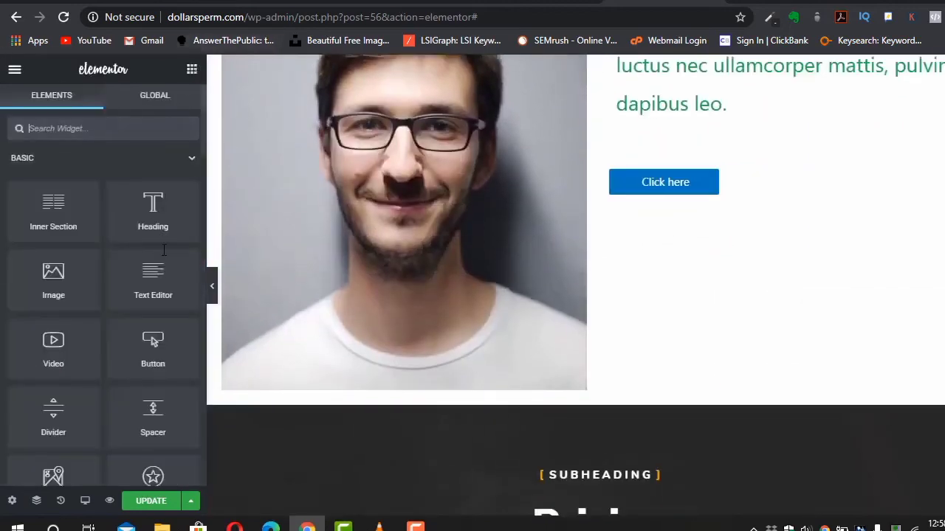
{"action": "scroll", "coordinate": [161, 249], "scroll_direction": "down", "scroll_amount": 10}
{"action": "scroll", "coordinate": [162, 250], "scroll_direction": "up", "scroll_amount": 2}
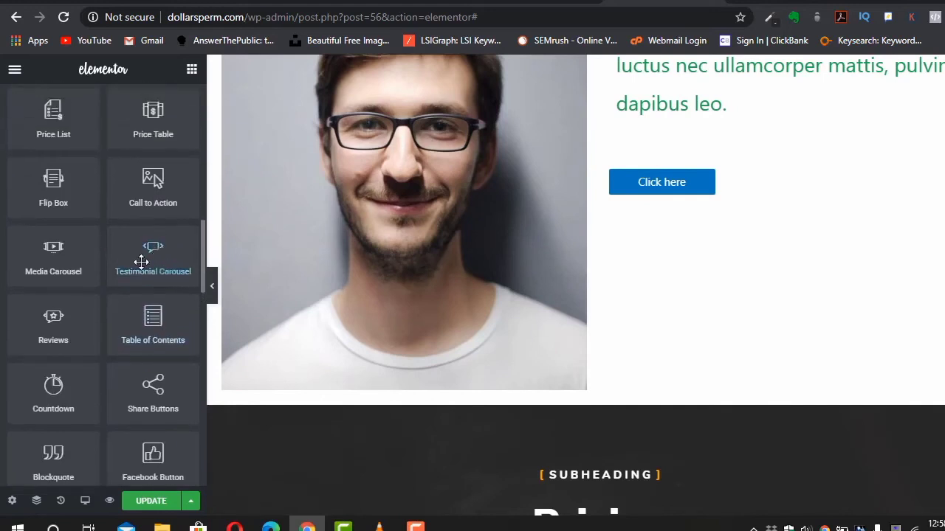
{"action": "scroll", "coordinate": [141, 261], "scroll_direction": "up", "scroll_amount": 1}
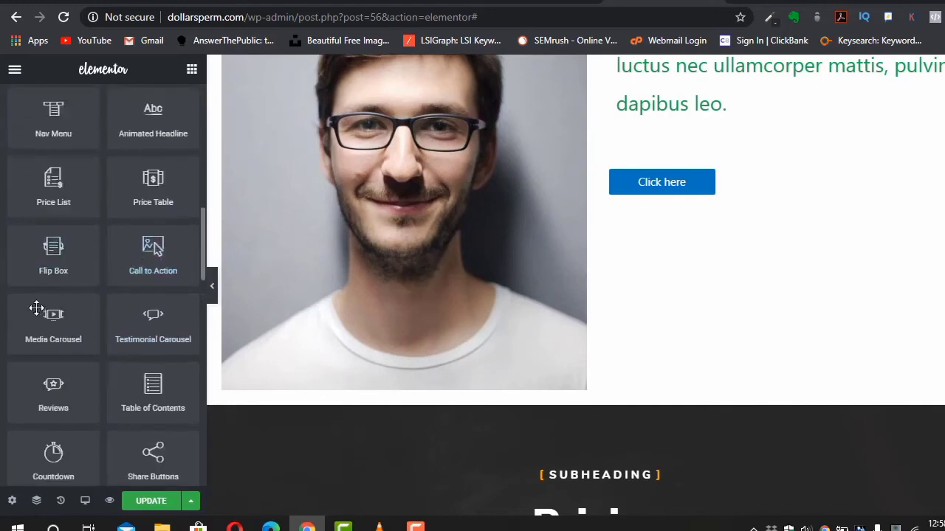
{"action": "left_click_drag", "start_coordinate": [29, 273], "coordinate": [738, 125]}
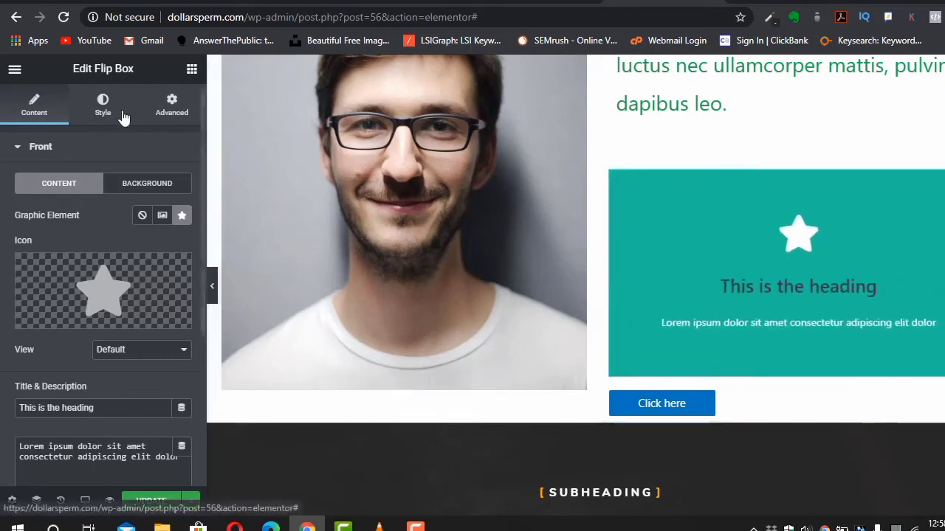
- Review the flip box's advanced settings and its front content options, including icon, title and description
{"action": "left_click", "coordinate": [171, 115]}
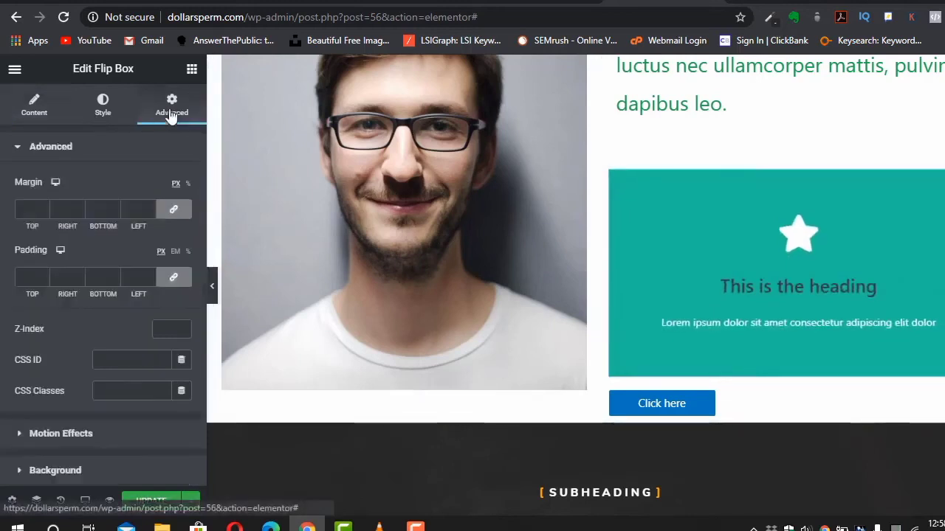
{"action": "left_click", "coordinate": [46, 108]}
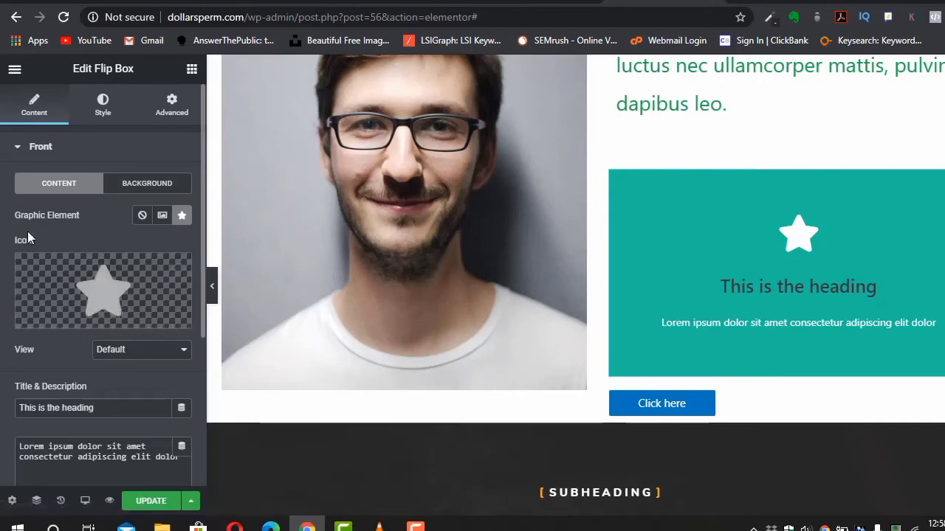
{"action": "mouse_move", "coordinate": [700, 248]}
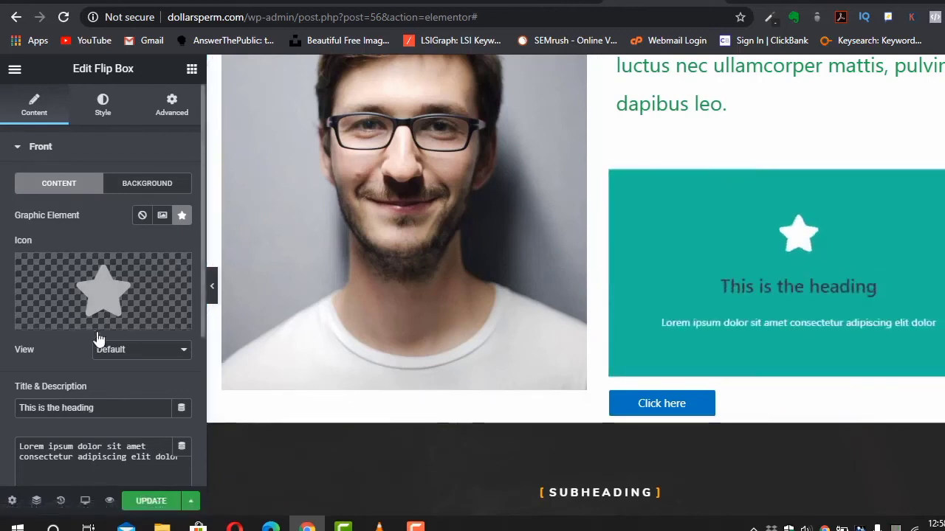
{"action": "scroll", "coordinate": [113, 403], "scroll_direction": "down", "scroll_amount": 1}
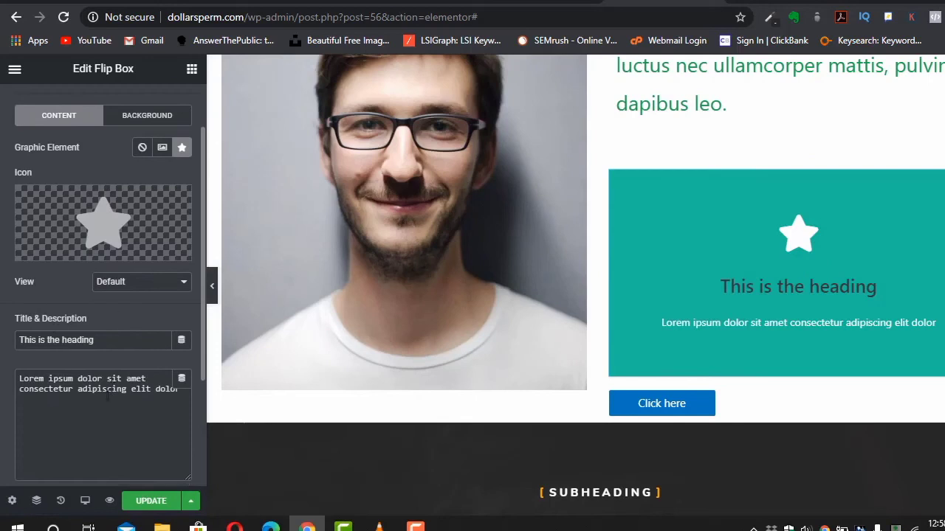
{"action": "scroll", "coordinate": [104, 406], "scroll_direction": "down", "scroll_amount": 2}
{"action": "scroll", "coordinate": [144, 336], "scroll_direction": "up", "scroll_amount": 1}
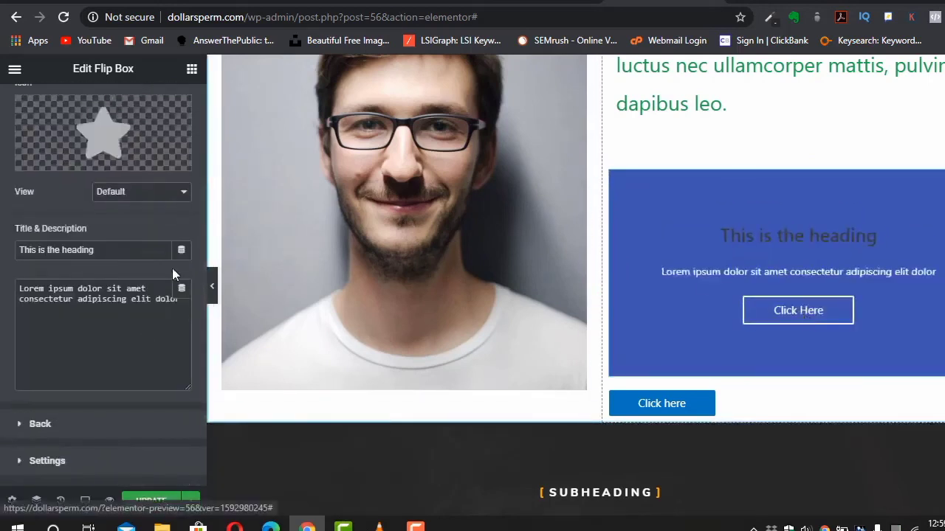
{"action": "scroll", "coordinate": [63, 411], "scroll_direction": "down", "scroll_amount": 1}
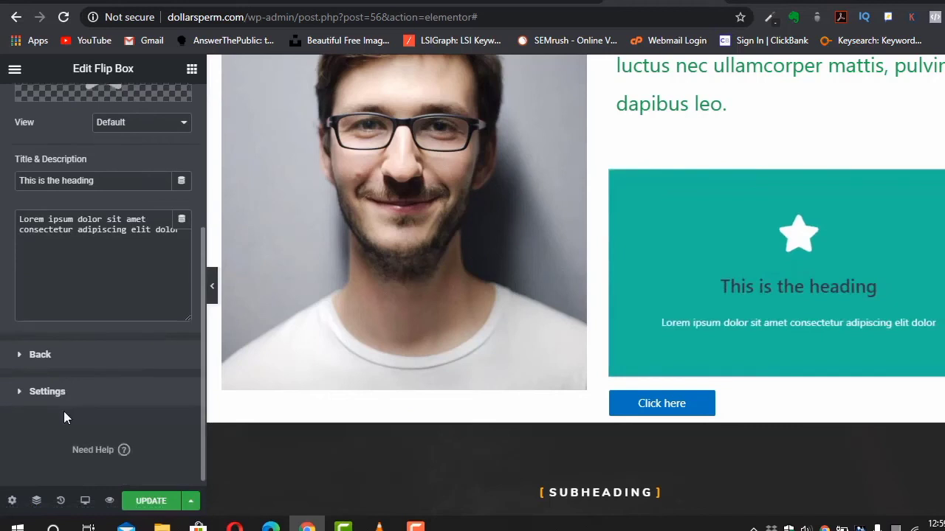
- Clear the button text on the flip box's back side and view the back's background options
{"action": "left_click", "coordinate": [19, 355]}
{"action": "scroll", "coordinate": [107, 337], "scroll_direction": "down", "scroll_amount": 1}
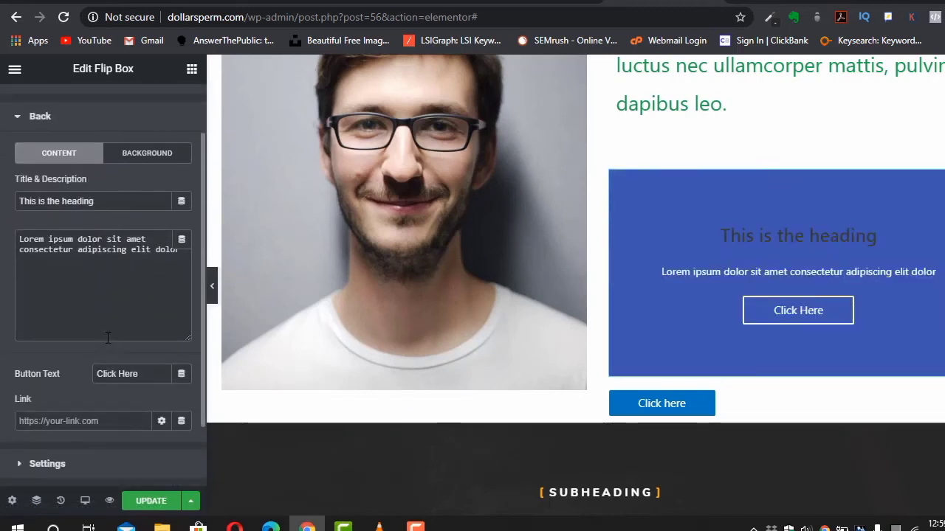
{"action": "scroll", "coordinate": [111, 339], "scroll_direction": "down", "scroll_amount": 1}
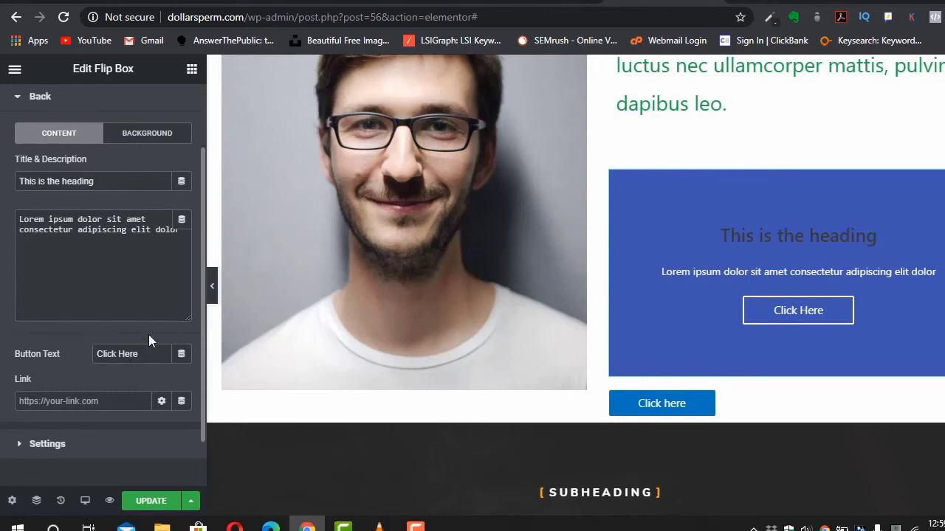
{"action": "left_click_drag", "start_coordinate": [150, 353], "coordinate": [66, 368]}
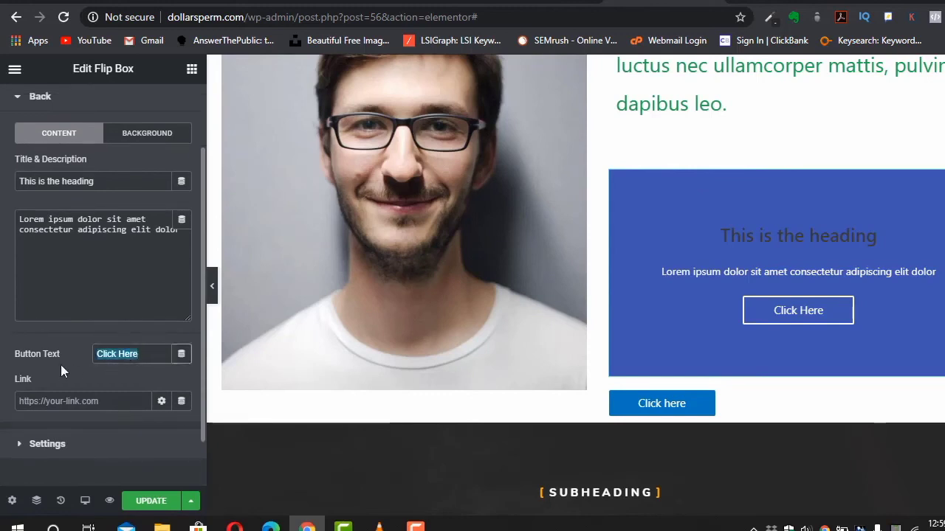
{"action": "key", "text": "BackSpace"}
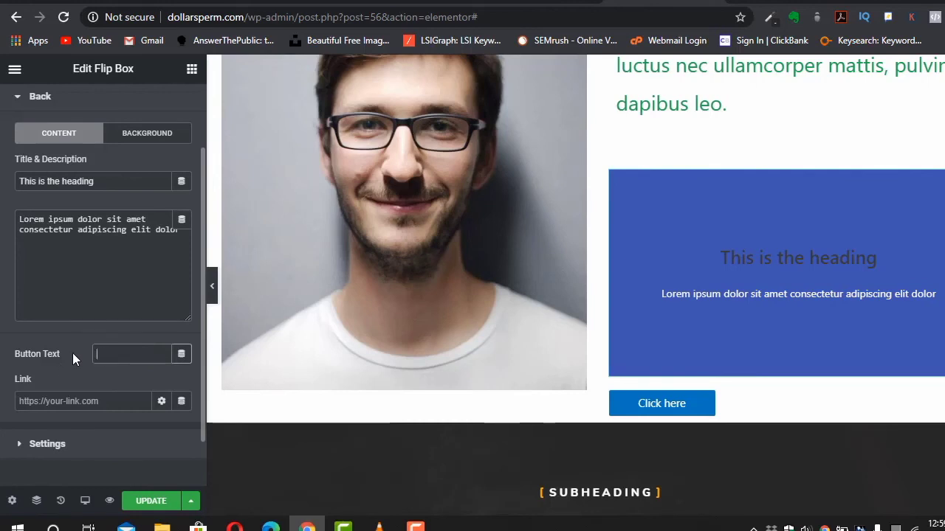
{"action": "left_click", "coordinate": [101, 270]}
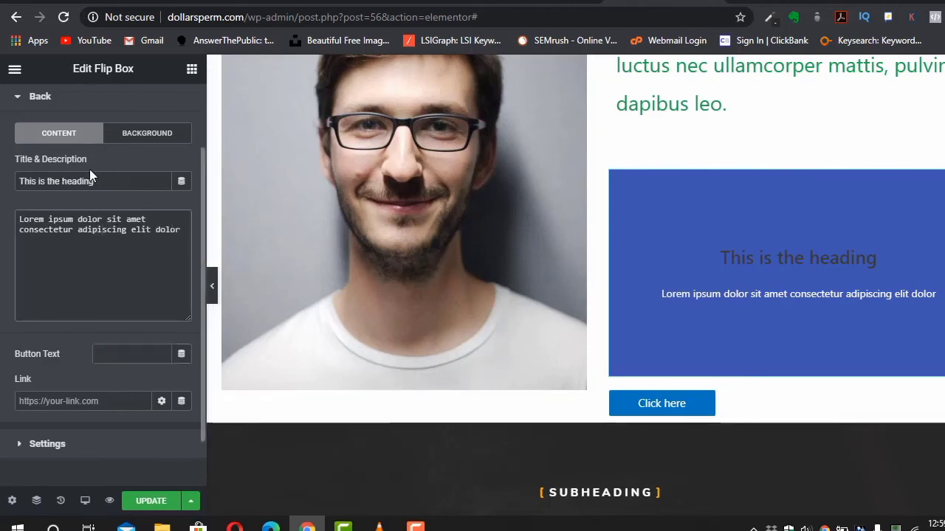
{"action": "scroll", "coordinate": [122, 338], "scroll_direction": "up", "scroll_amount": 1}
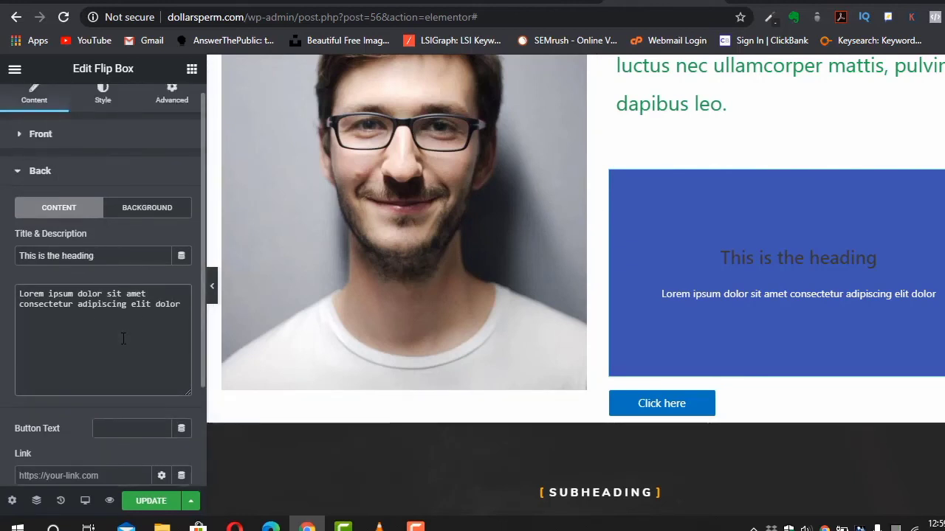
{"action": "left_click", "coordinate": [135, 219]}
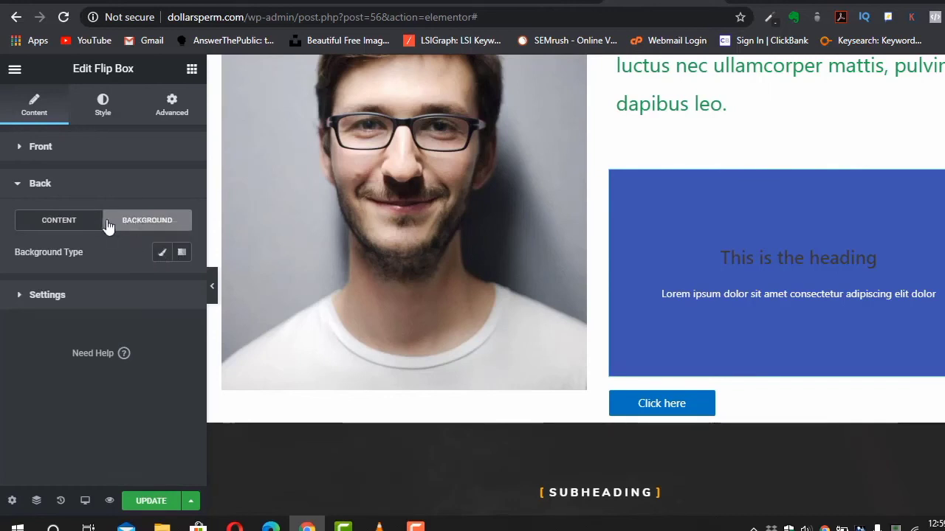
{"action": "left_click", "coordinate": [17, 183]}
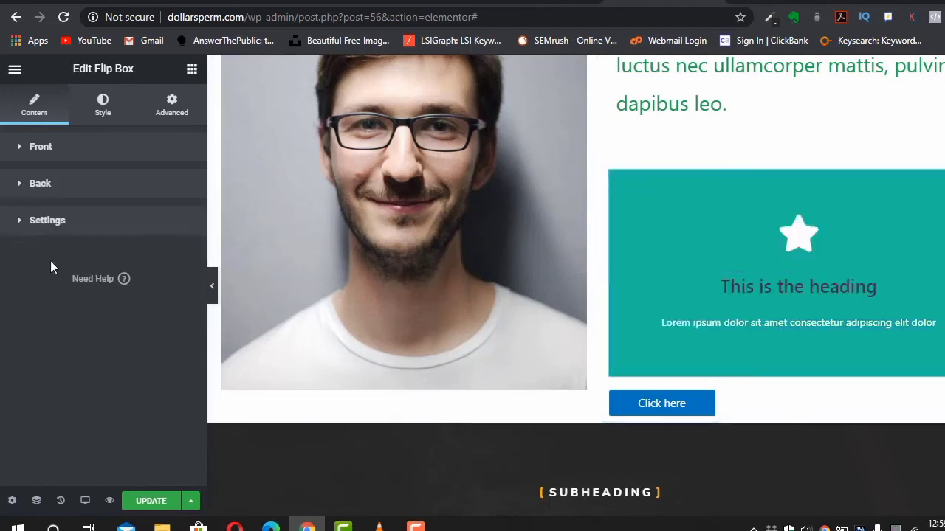
- Delete the section with the man's photo and green paragraph, and the dark Pricing section below it
{"action": "left_click", "coordinate": [192, 70]}
{"action": "scroll", "coordinate": [782, 195], "scroll_direction": "up", "scroll_amount": 2}
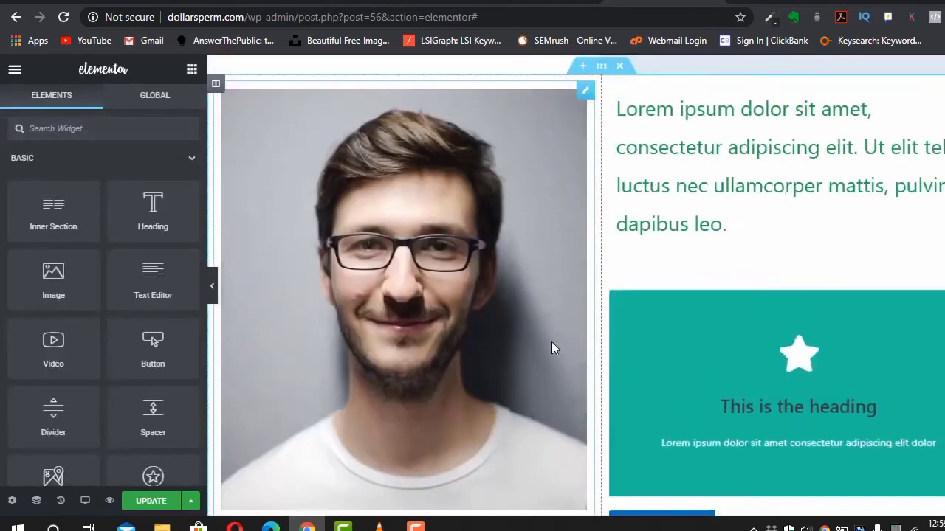
{"action": "scroll", "coordinate": [827, 342], "scroll_direction": "up", "scroll_amount": 6}
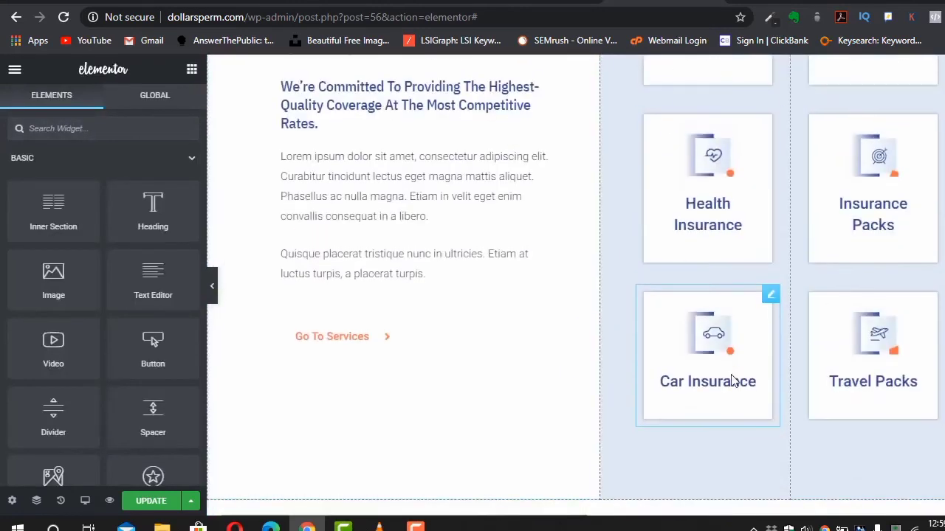
{"action": "scroll", "coordinate": [731, 380], "scroll_direction": "down", "scroll_amount": 2}
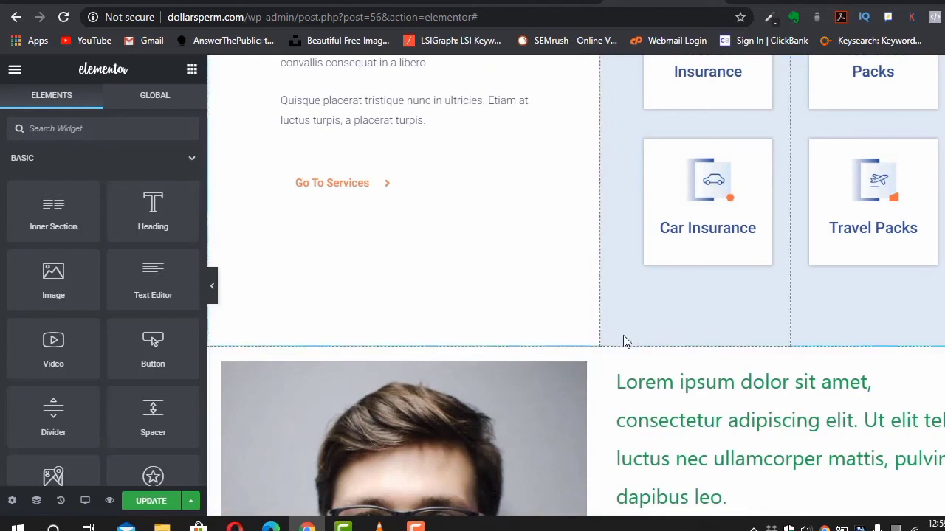
{"action": "mouse_move", "coordinate": [609, 352]}
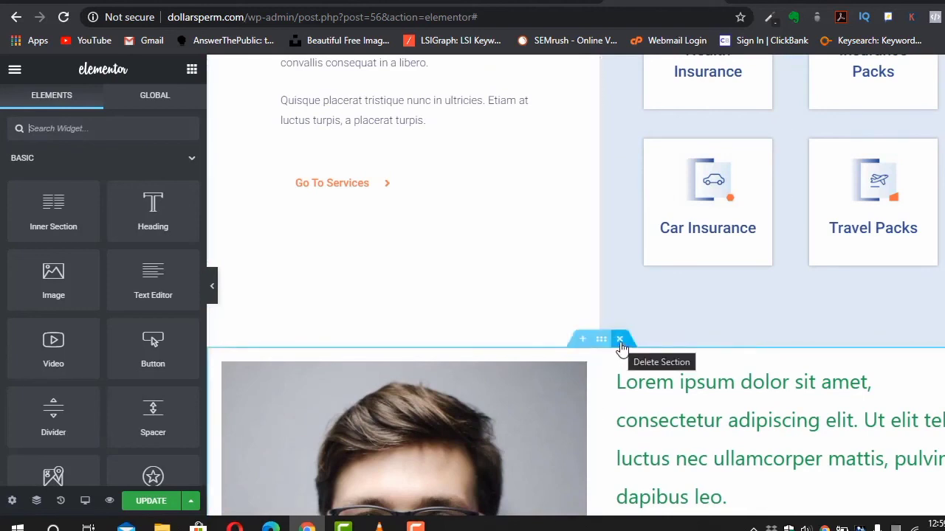
{"action": "left_click", "coordinate": [620, 341]}
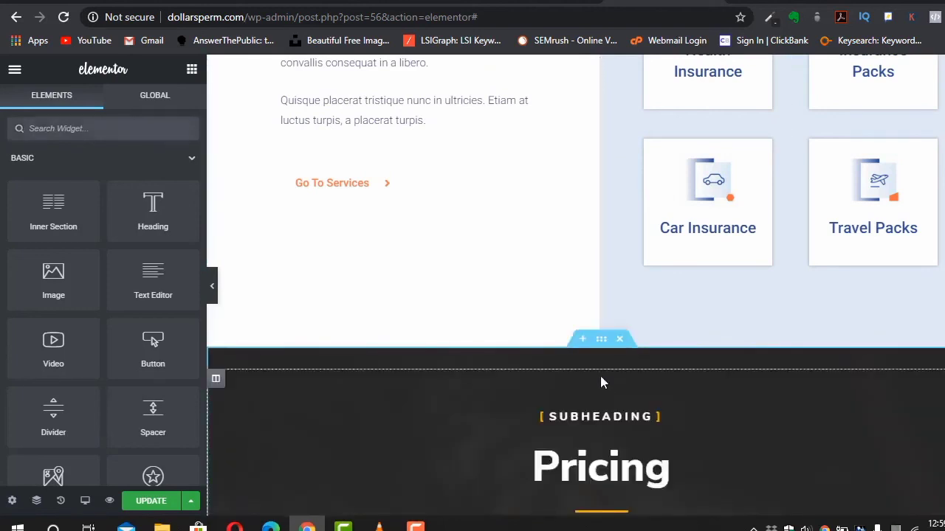
{"action": "left_click", "coordinate": [624, 343]}
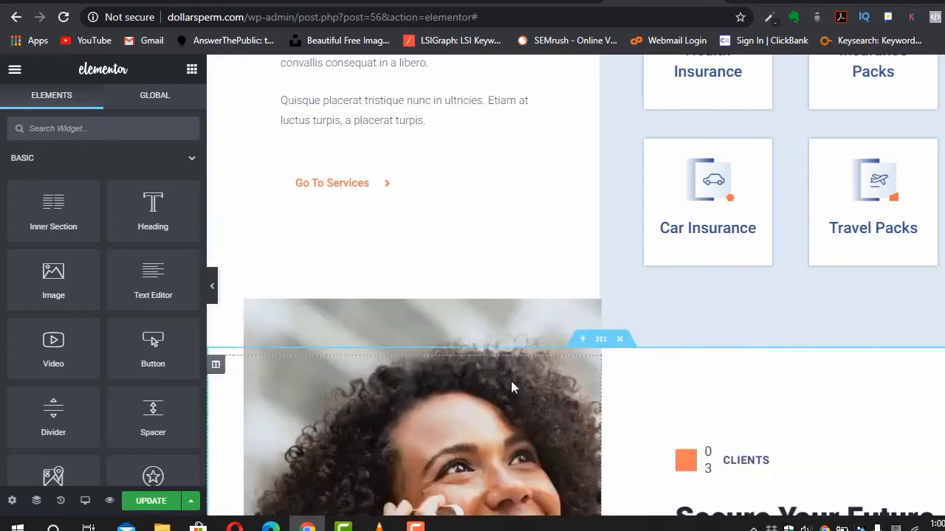
- Edit the "Oclipse Insurance" hero heading and add an empty line below its text
{"action": "scroll", "coordinate": [511, 381], "scroll_direction": "up", "scroll_amount": 8}
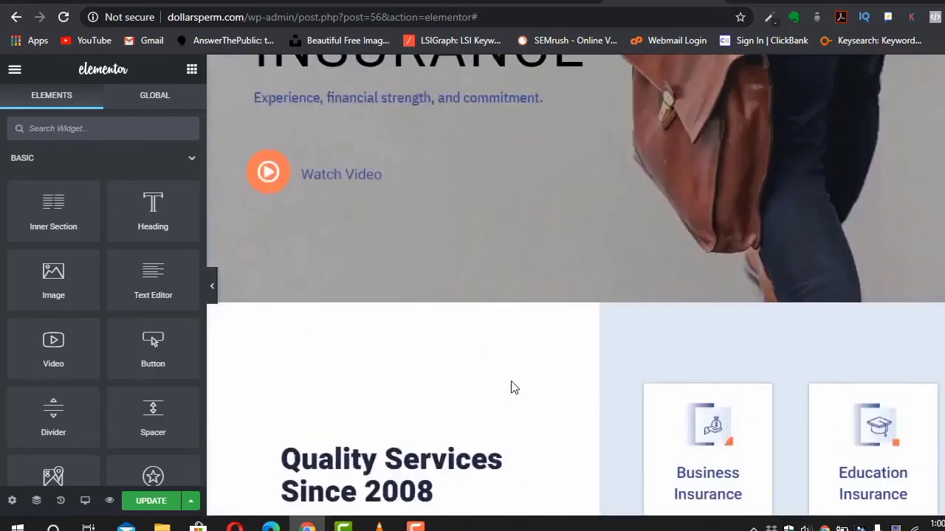
{"action": "scroll", "coordinate": [510, 381], "scroll_direction": "up", "scroll_amount": 3}
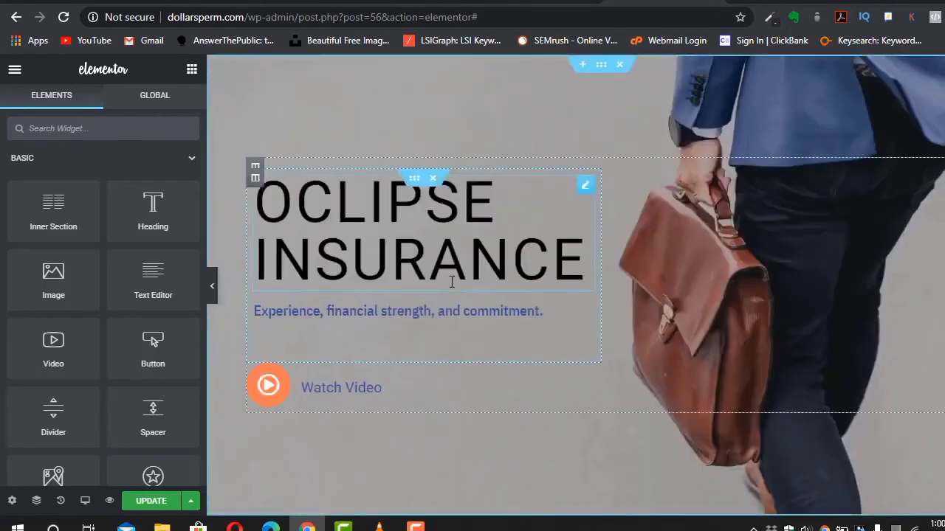
{"action": "left_click", "coordinate": [574, 252]}
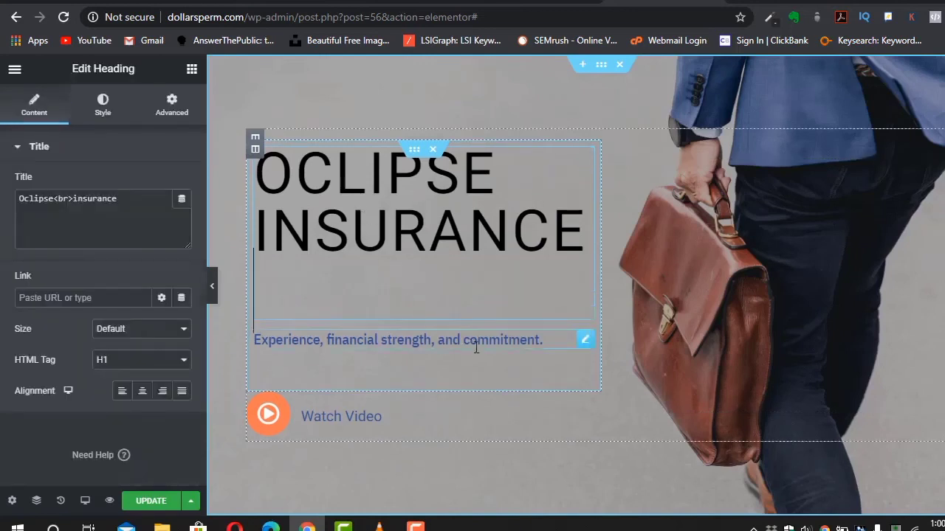
- Replace the play icon beside the hero's Watch Video text with the Pause circle icon from the icon library
{"action": "scroll", "coordinate": [480, 355], "scroll_direction": "down", "scroll_amount": 2}
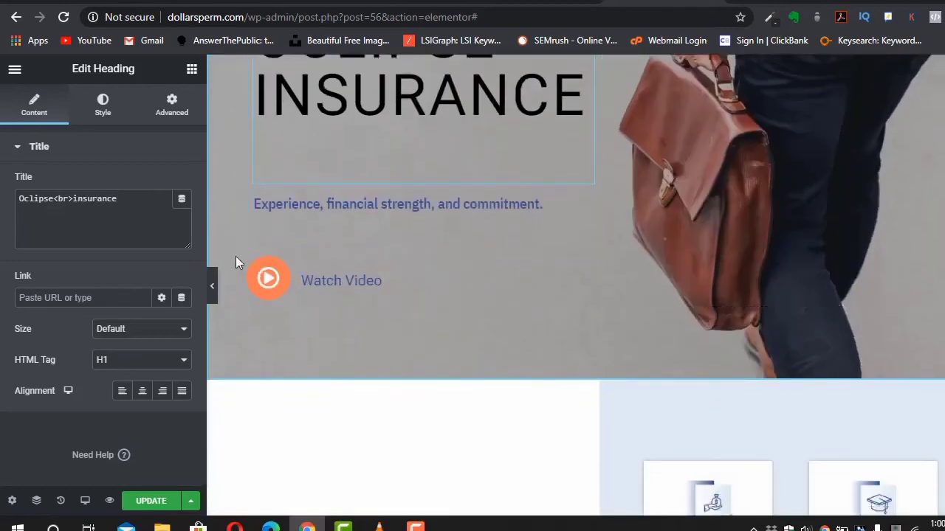
{"action": "left_click", "coordinate": [273, 285]}
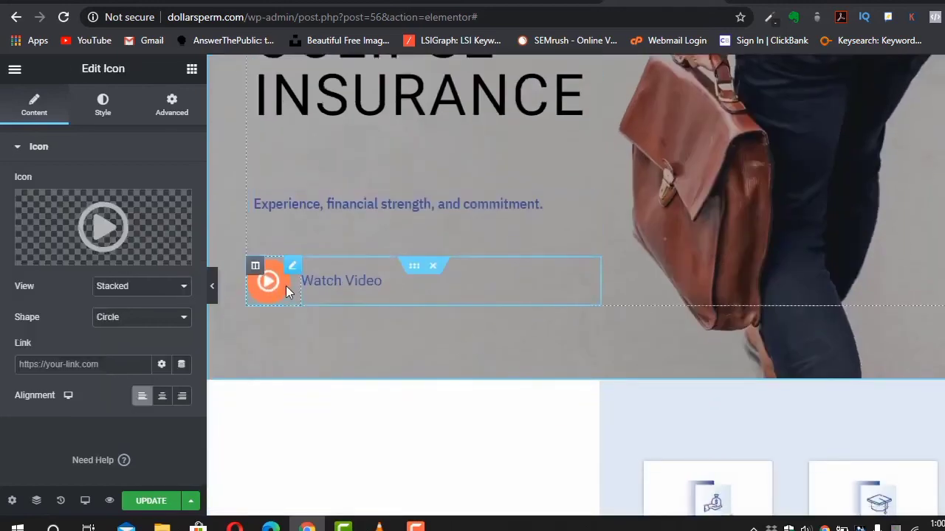
{"action": "left_click", "coordinate": [101, 221]}
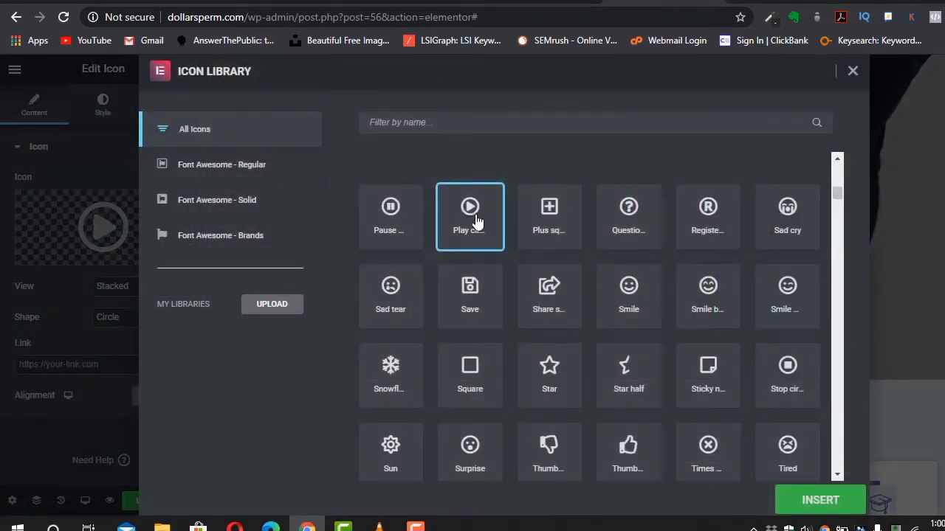
{"action": "left_click", "coordinate": [390, 221]}
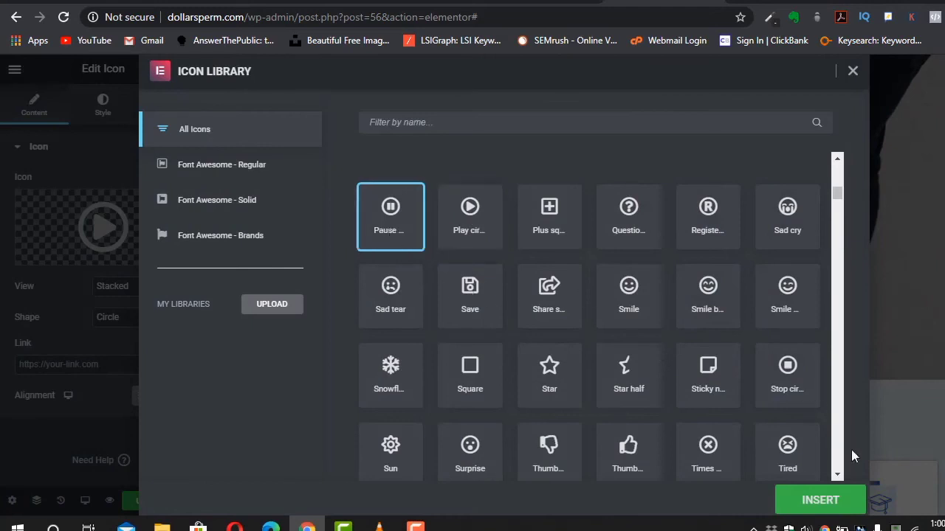
{"action": "left_click", "coordinate": [812, 501]}
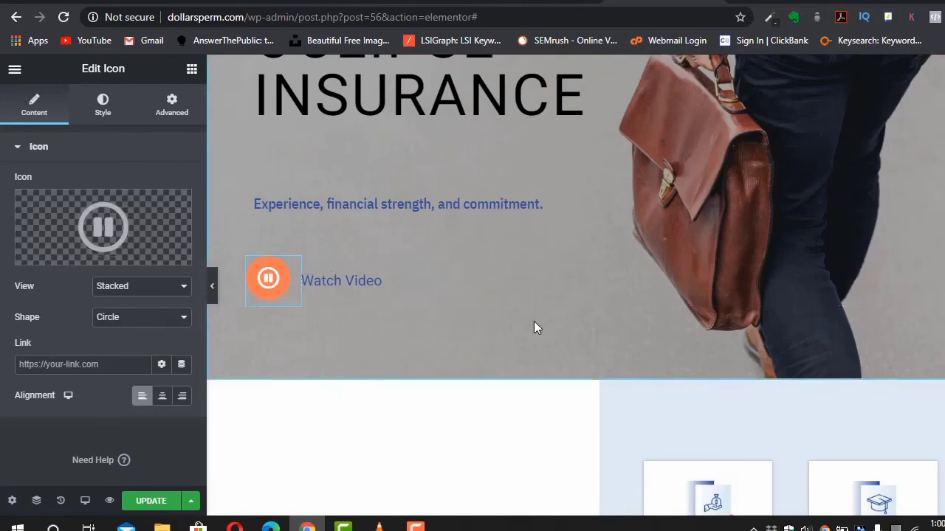
- Open the advanced settings of the blue Follow Us column beside the map and set its top margin to -81 px
{"action": "scroll", "coordinate": [534, 322], "scroll_direction": "down", "scroll_amount": 3}
{"action": "scroll", "coordinate": [537, 328], "scroll_direction": "down", "scroll_amount": 20}
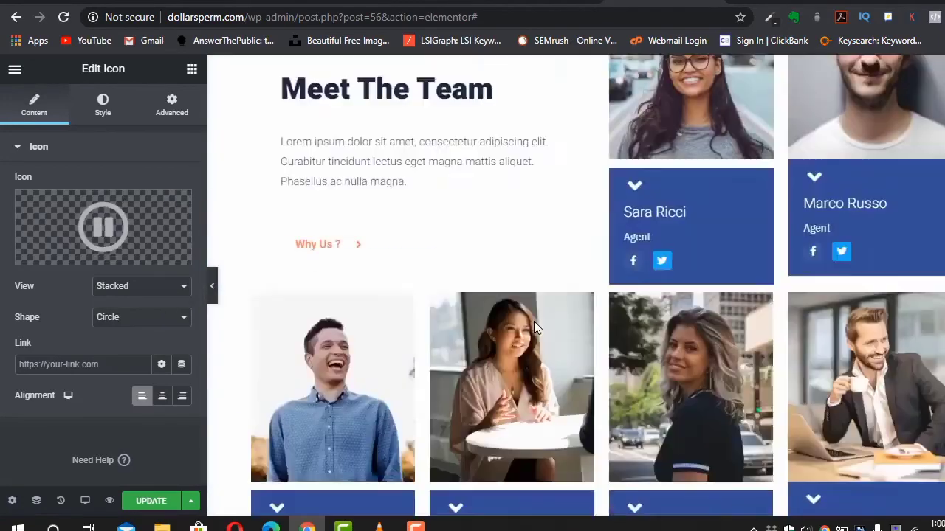
{"action": "scroll", "coordinate": [535, 324], "scroll_direction": "down", "scroll_amount": 15}
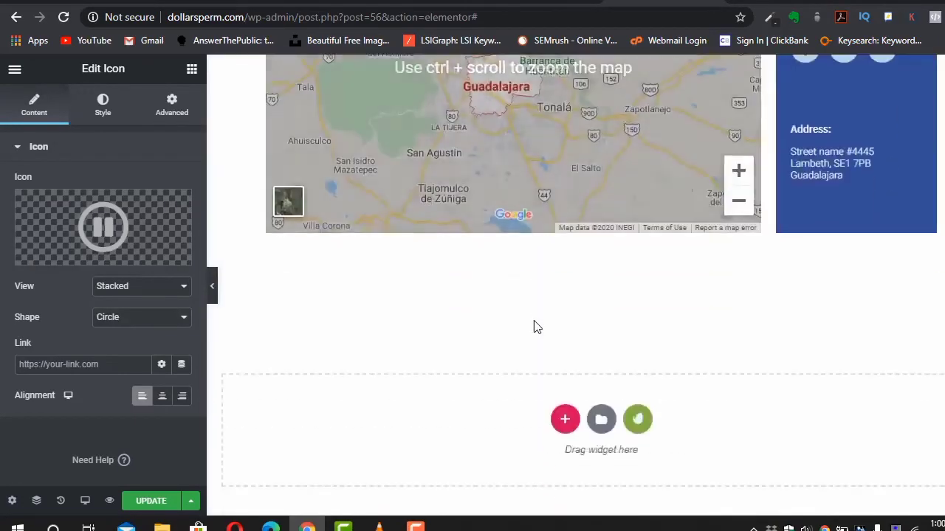
{"action": "scroll", "coordinate": [533, 323], "scroll_direction": "up", "scroll_amount": 5}
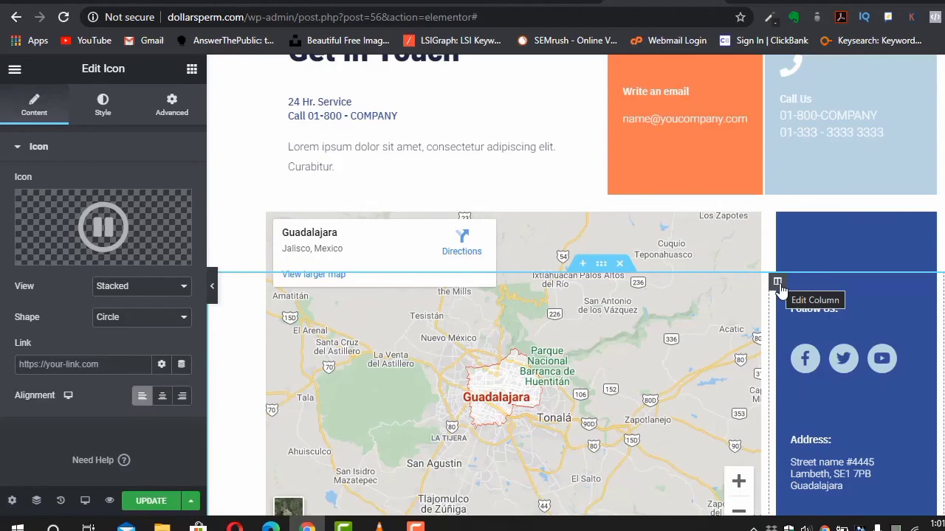
{"action": "left_click", "coordinate": [777, 285]}
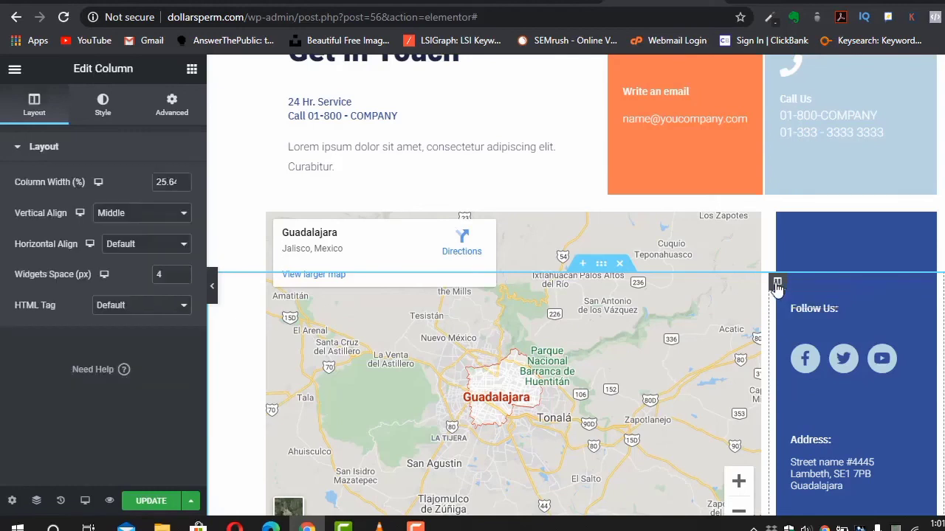
{"action": "left_click", "coordinate": [172, 113]}
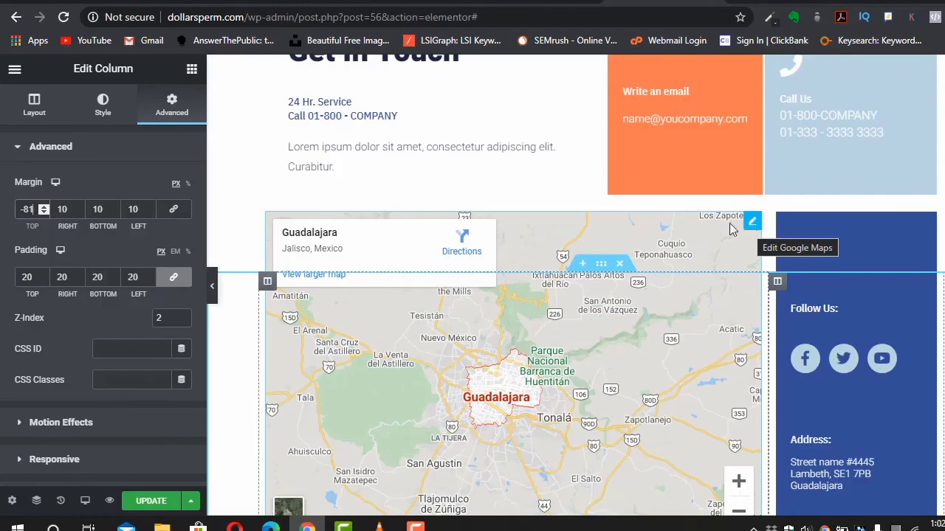
- Open the third testimonial in the Clients Love section for editing and view its content options
{"action": "scroll", "coordinate": [743, 386], "scroll_direction": "down", "scroll_amount": 5}
{"action": "scroll", "coordinate": [743, 386], "scroll_direction": "up", "scroll_amount": 10}
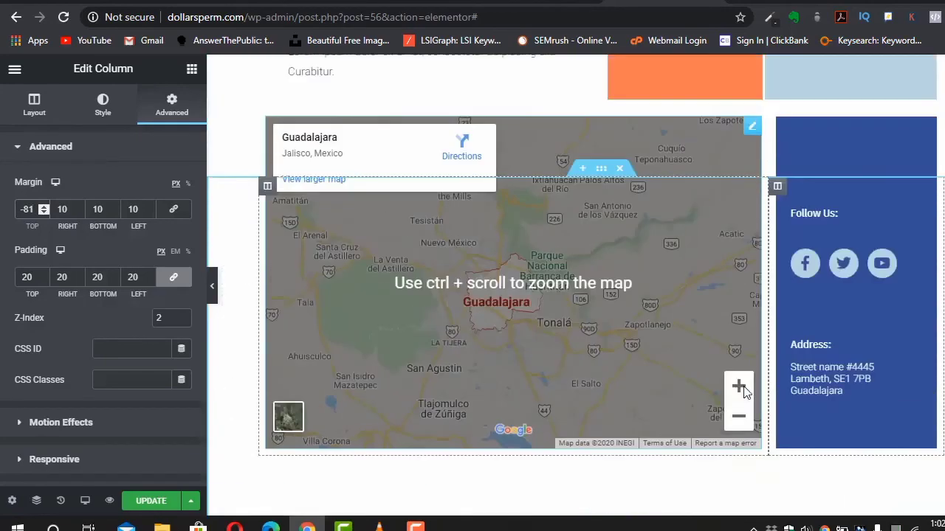
{"action": "scroll", "coordinate": [743, 386], "scroll_direction": "down", "scroll_amount": 2}
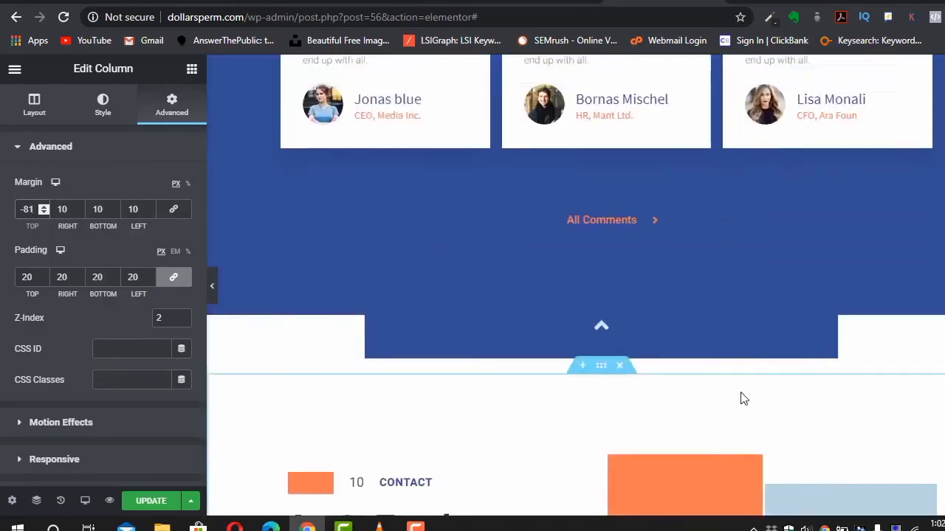
{"action": "scroll", "coordinate": [742, 396], "scroll_direction": "up", "scroll_amount": 2}
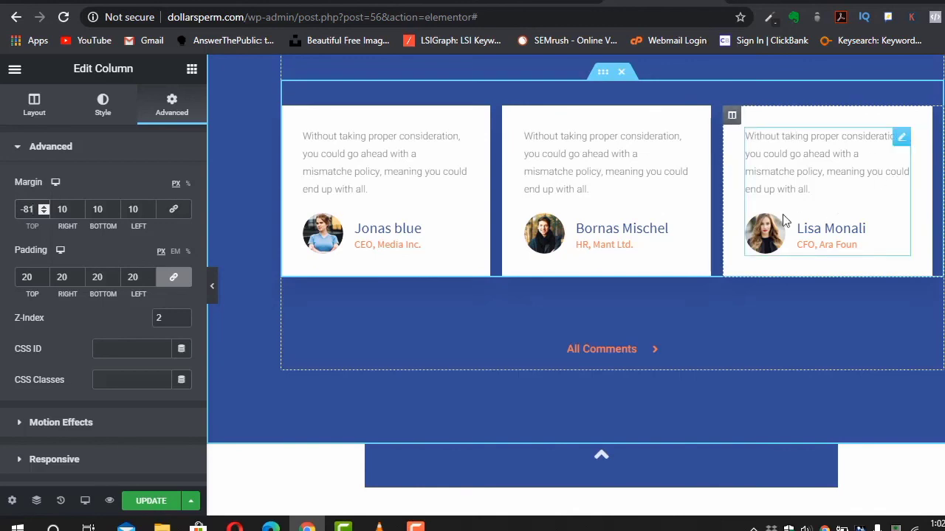
{"action": "left_click", "coordinate": [901, 136]}
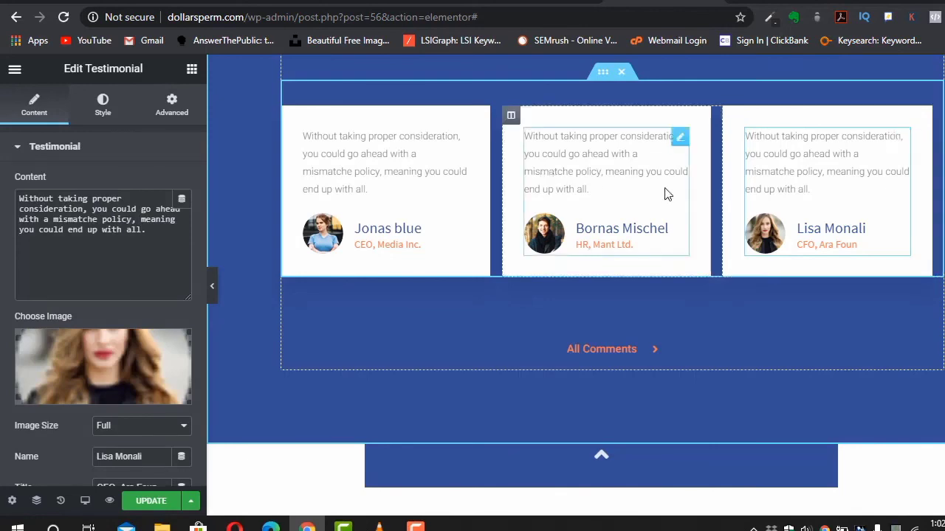
- Review the homepage from the hero through the life insurance, pricing and FAQ sections to the testimonials
{"action": "scroll", "coordinate": [664, 201], "scroll_direction": "up", "scroll_amount": 10}
{"action": "scroll", "coordinate": [704, 291], "scroll_direction": "down", "scroll_amount": 1}
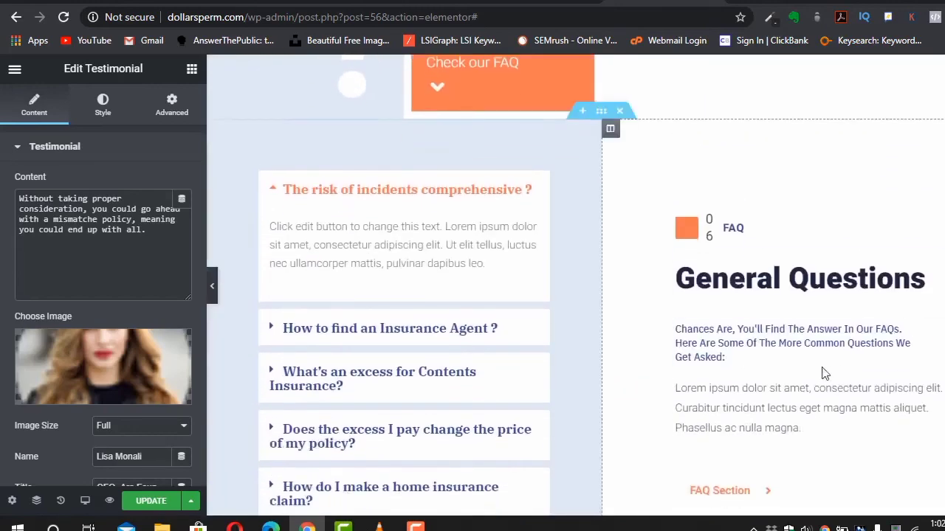
{"action": "scroll", "coordinate": [757, 234], "scroll_direction": "up", "scroll_amount": 2}
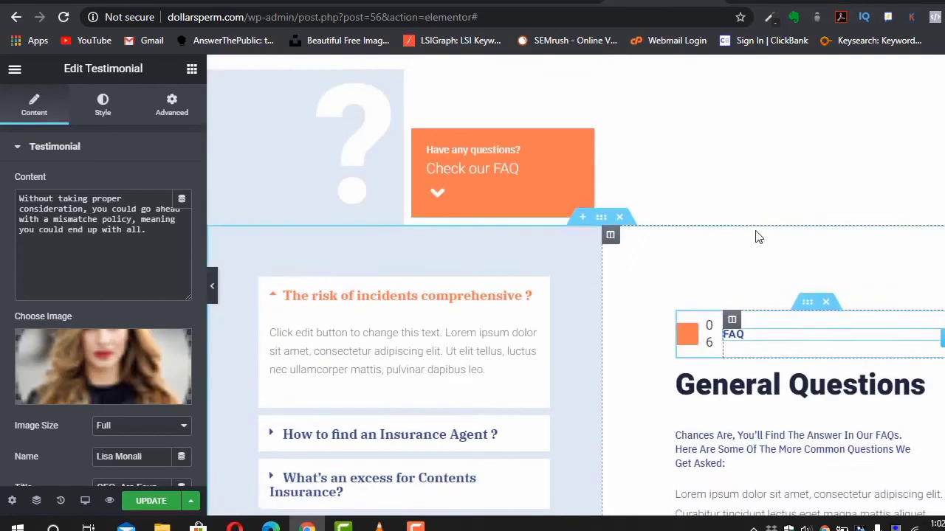
{"action": "scroll", "coordinate": [756, 236], "scroll_direction": "down", "scroll_amount": 1}
{"action": "scroll", "coordinate": [757, 236], "scroll_direction": "down", "scroll_amount": 1}
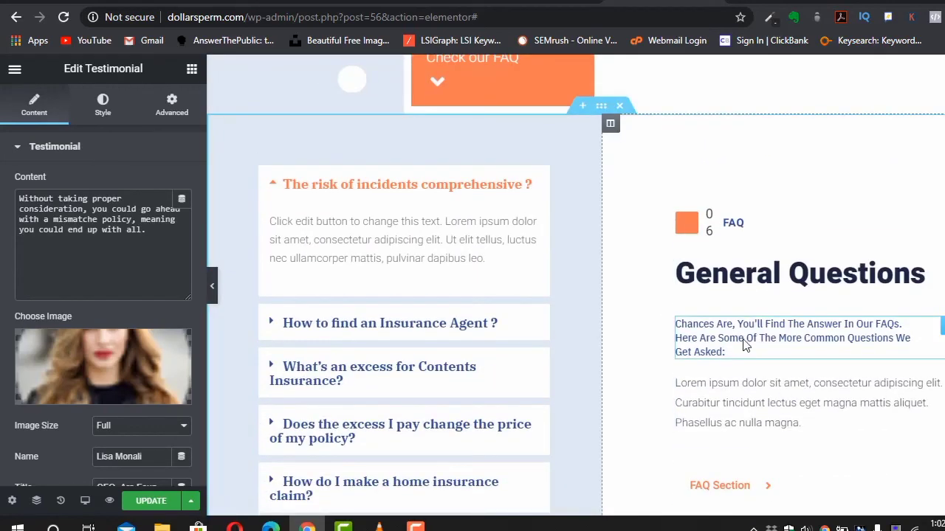
{"action": "scroll", "coordinate": [705, 345], "scroll_direction": "down", "scroll_amount": 4}
{"action": "scroll", "coordinate": [748, 336], "scroll_direction": "up", "scroll_amount": 15}
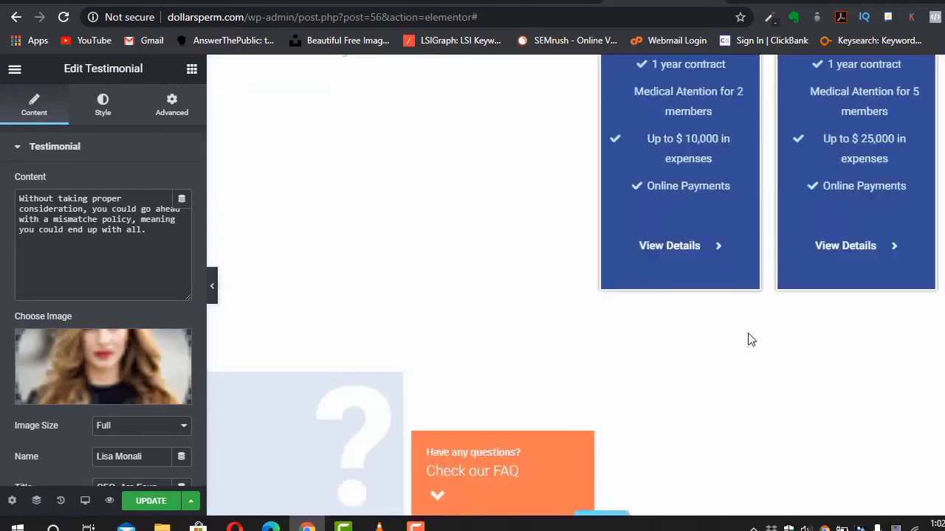
{"action": "scroll", "coordinate": [747, 340], "scroll_direction": "up", "scroll_amount": 15}
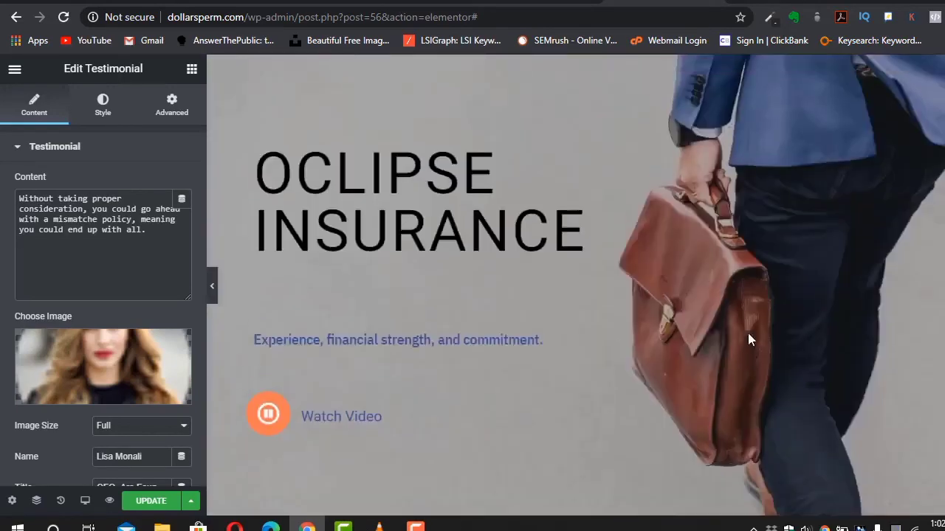
{"action": "scroll", "coordinate": [747, 339], "scroll_direction": "down", "scroll_amount": 10}
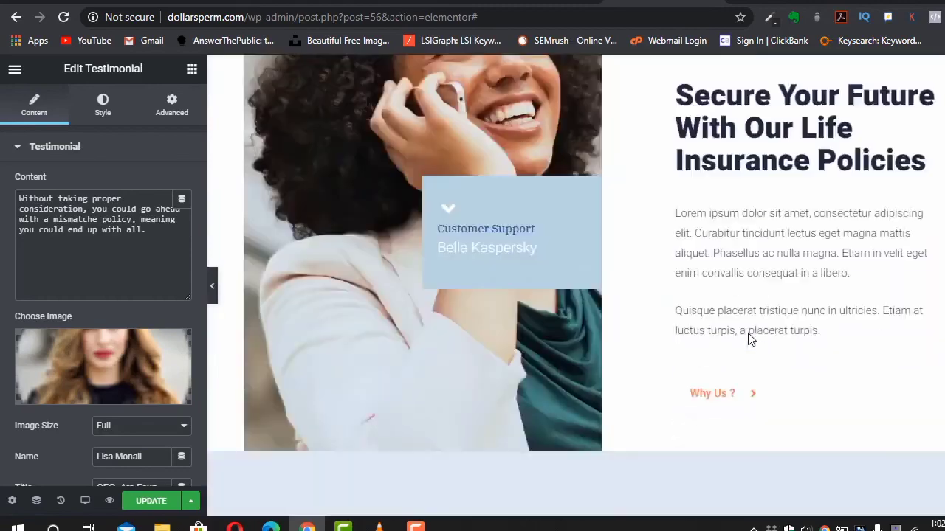
{"action": "scroll", "coordinate": [747, 339], "scroll_direction": "down", "scroll_amount": 10}
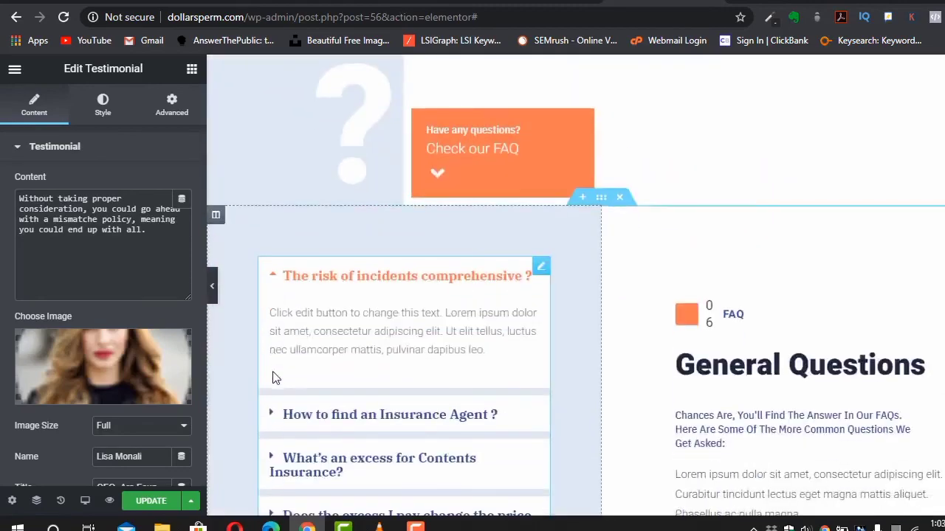
{"action": "scroll", "coordinate": [274, 372], "scroll_direction": "down", "scroll_amount": 4}
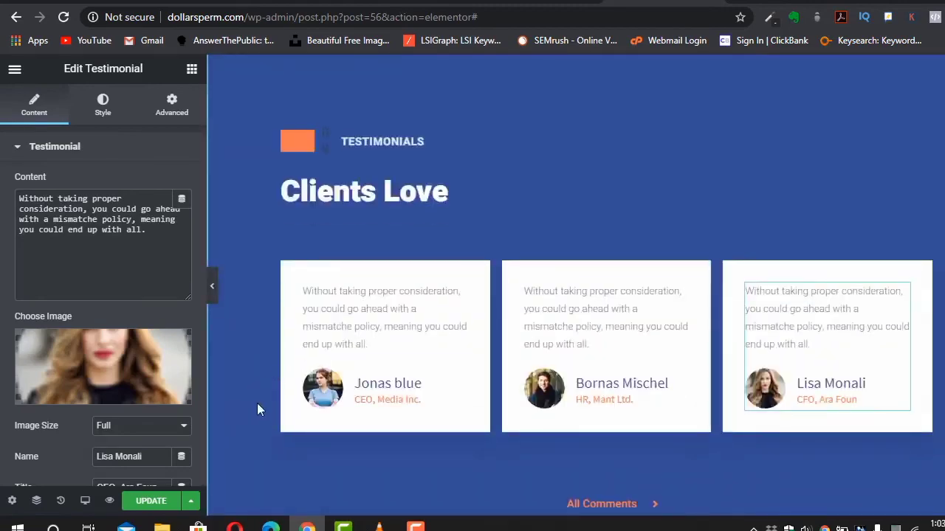
- Save the homepage changes and go from the live Oclipse site to the WordPress dashboard
{"action": "left_click", "coordinate": [140, 508]}
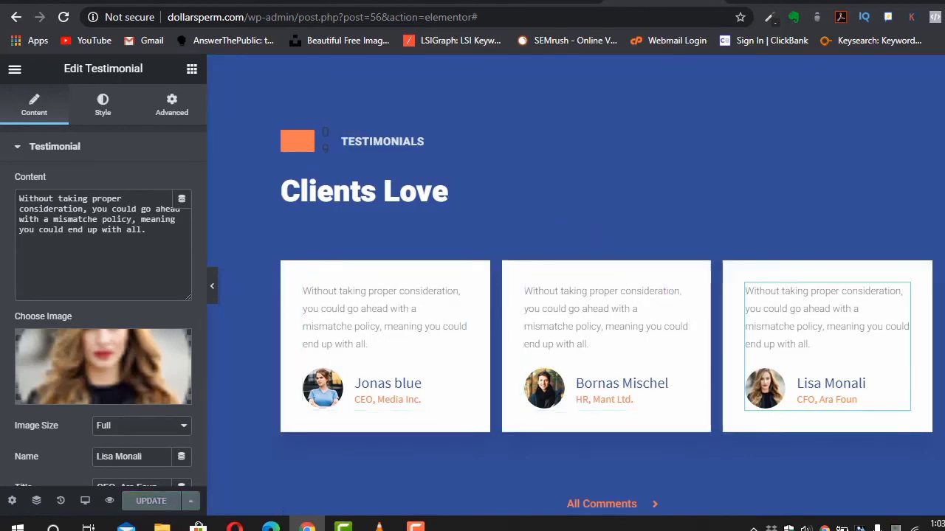
{"action": "left_click", "coordinate": [550, 1]}
{"action": "mouse_move", "coordinate": [59, 70]}
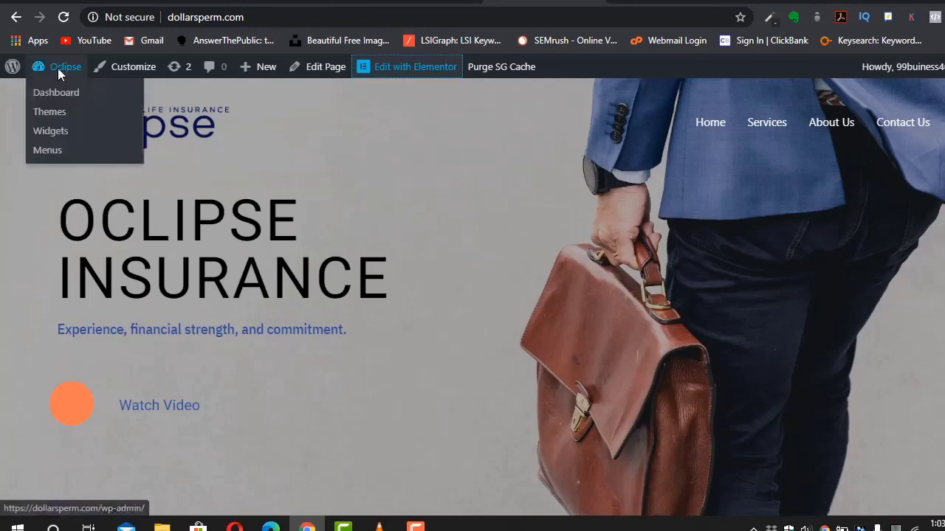
{"action": "left_click", "coordinate": [62, 92]}
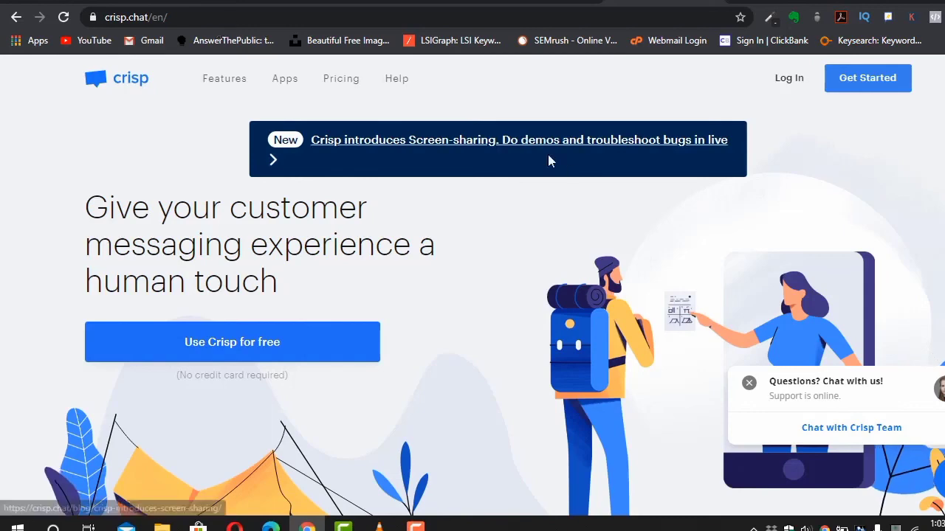
- Sign up for Crisp live chat and open the new account's dashboard, dismissing the browser's notification request
{"action": "left_click", "coordinate": [848, 87]}
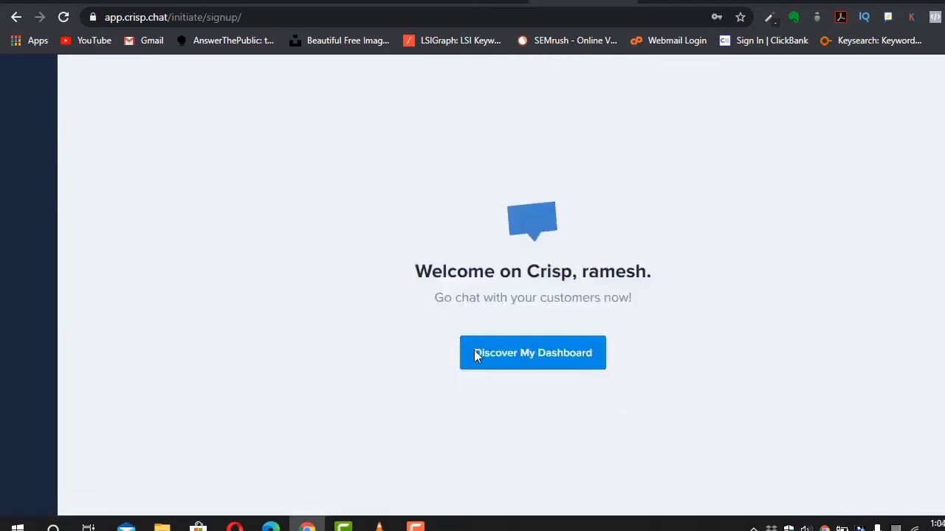
{"action": "left_click", "coordinate": [474, 355]}
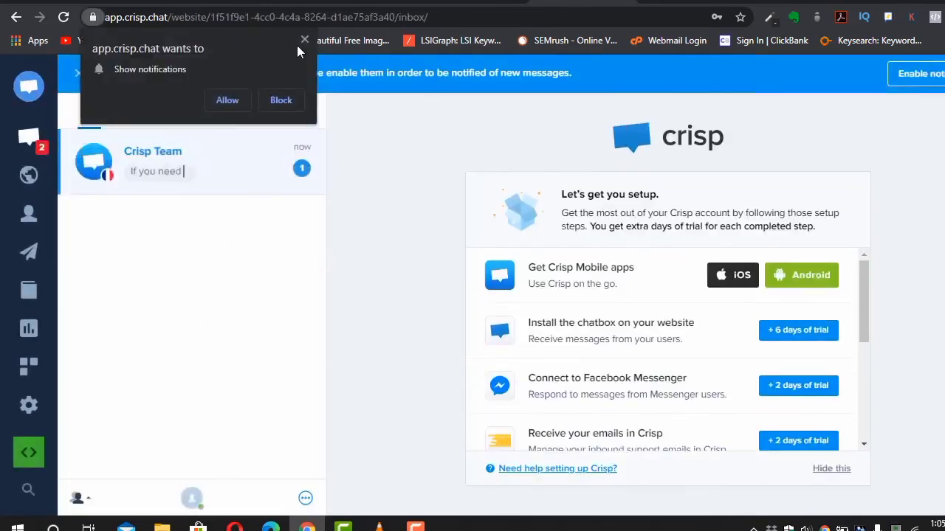
{"action": "left_click", "coordinate": [304, 40]}
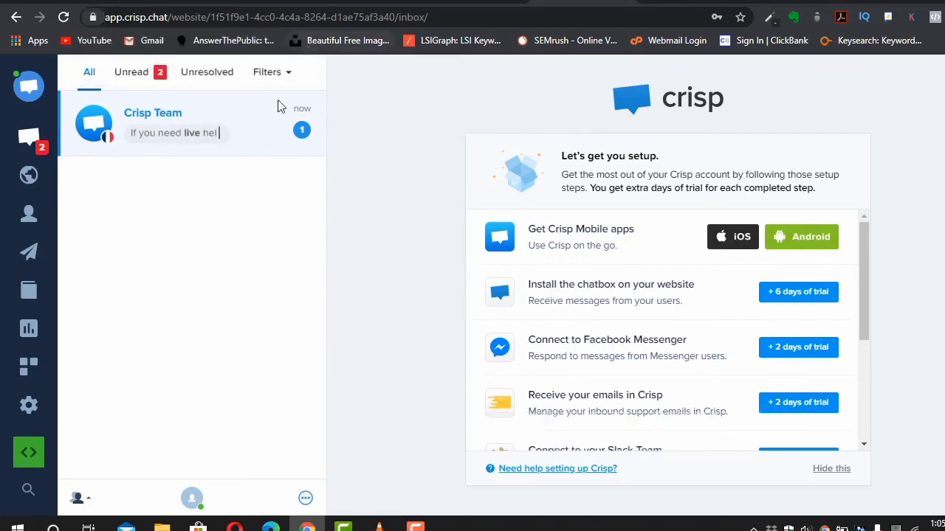
{"action": "scroll", "coordinate": [652, 342], "scroll_direction": "down", "scroll_amount": 1}
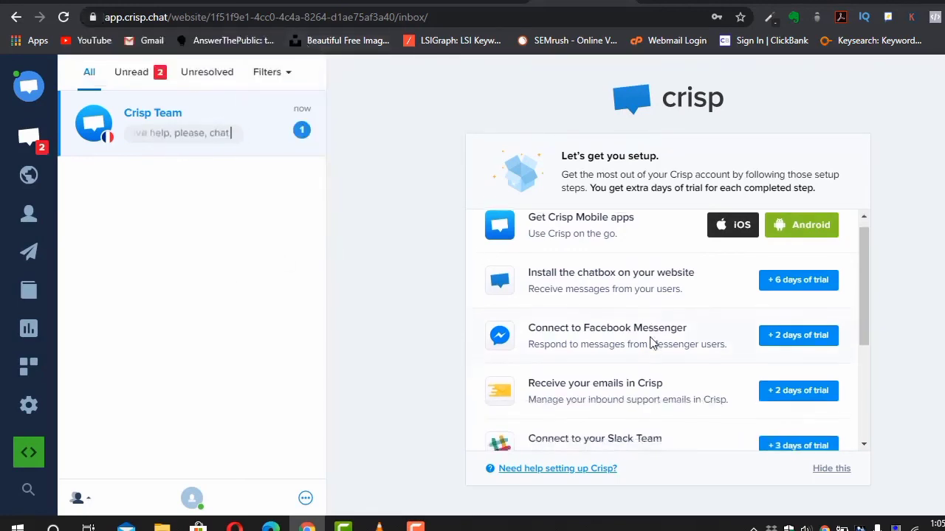
{"action": "scroll", "coordinate": [652, 342], "scroll_direction": "down", "scroll_amount": 5}
{"action": "scroll", "coordinate": [651, 341], "scroll_direction": "up", "scroll_amount": 6}
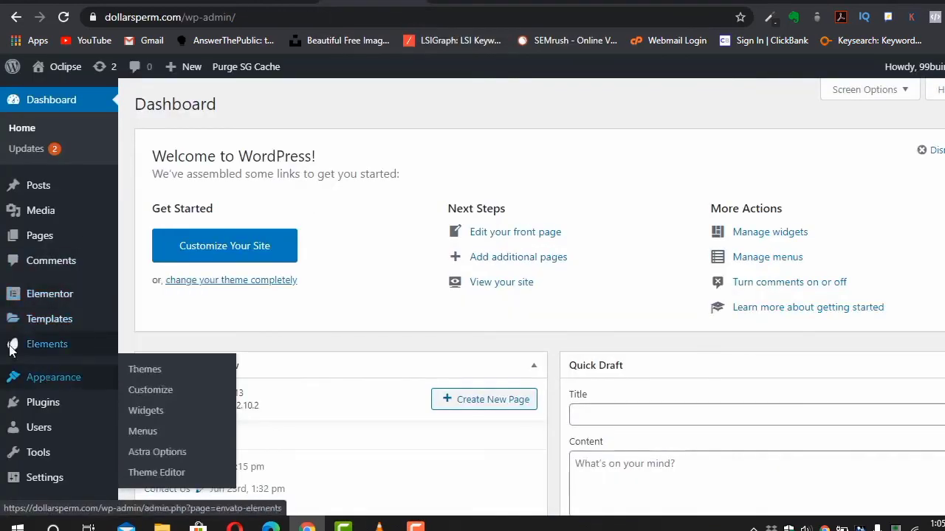
- Search the WordPress plugin directory for "crisp" and install the Crisp Live Chat plugin
{"action": "mouse_move", "coordinate": [86, 400]}
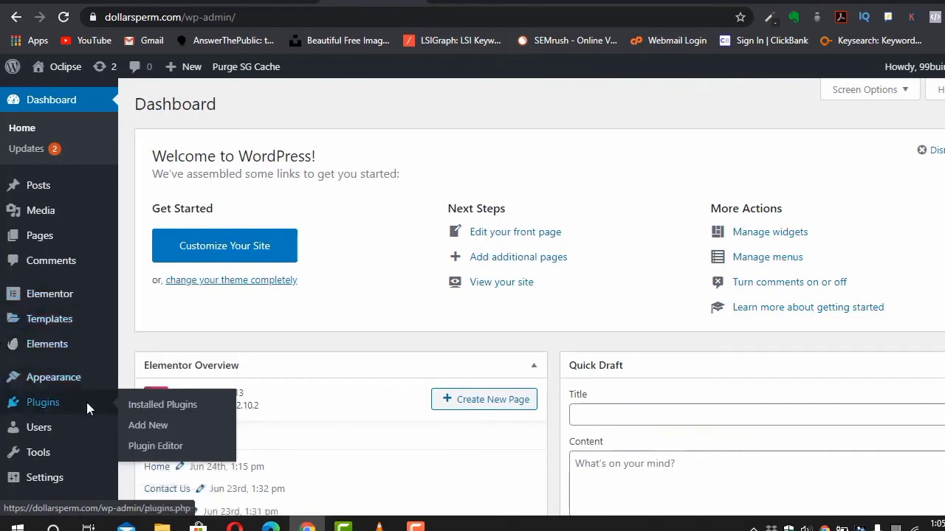
{"action": "left_click", "coordinate": [150, 423]}
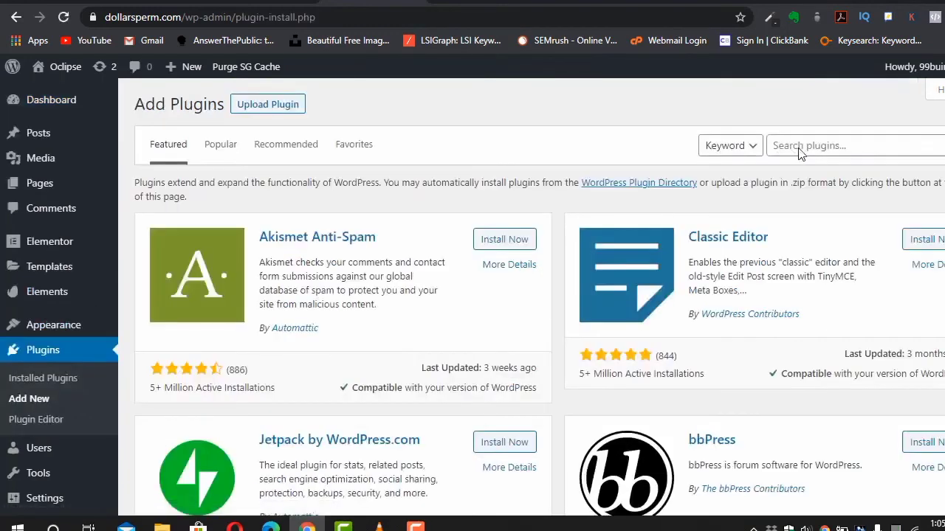
{"action": "left_click", "coordinate": [798, 148]}
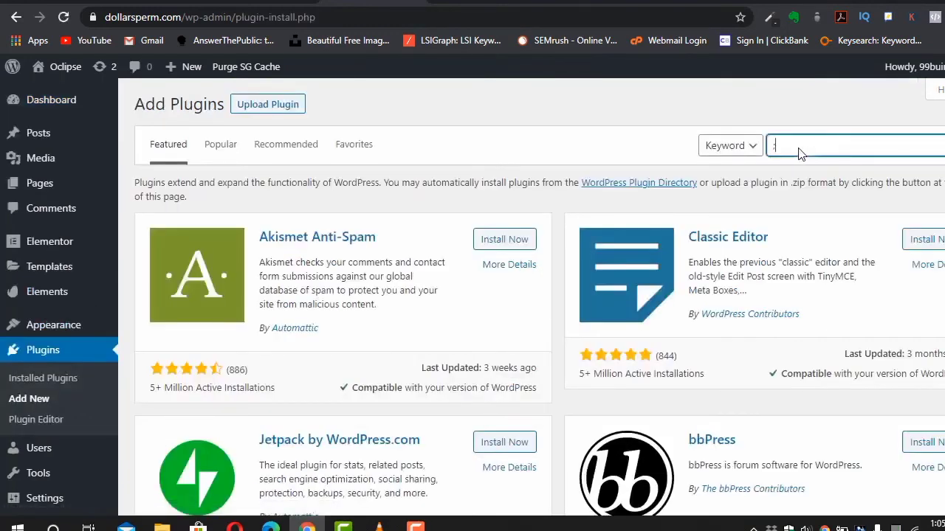
{"action": "type", "text": "crisp"}
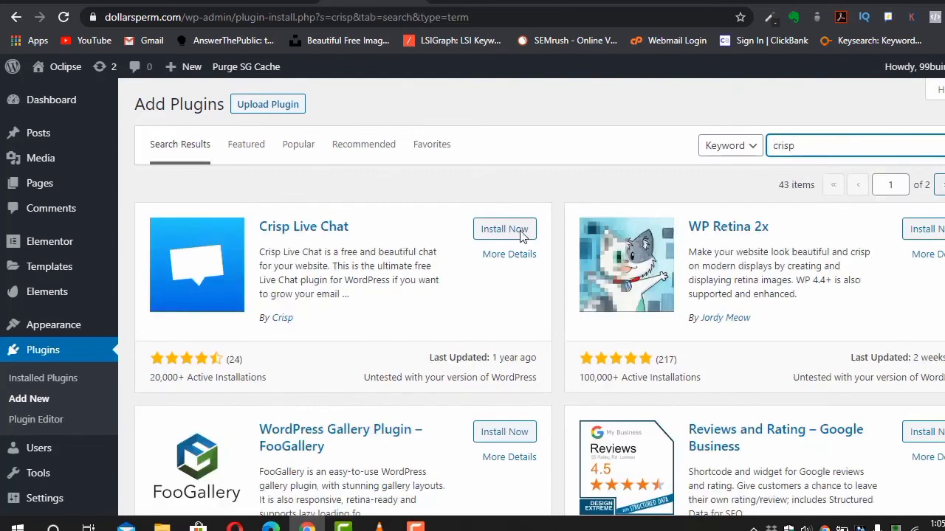
{"action": "left_click", "coordinate": [519, 233]}
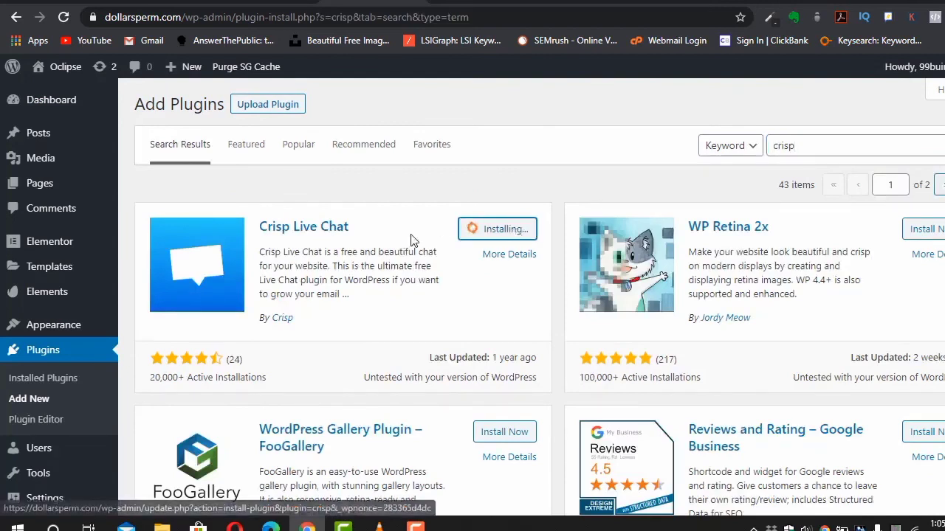
- Activate the Crisp Live Chat plugin, link WordPress with the Crisp account and go to the Crisp website settings
{"action": "left_click", "coordinate": [499, 237]}
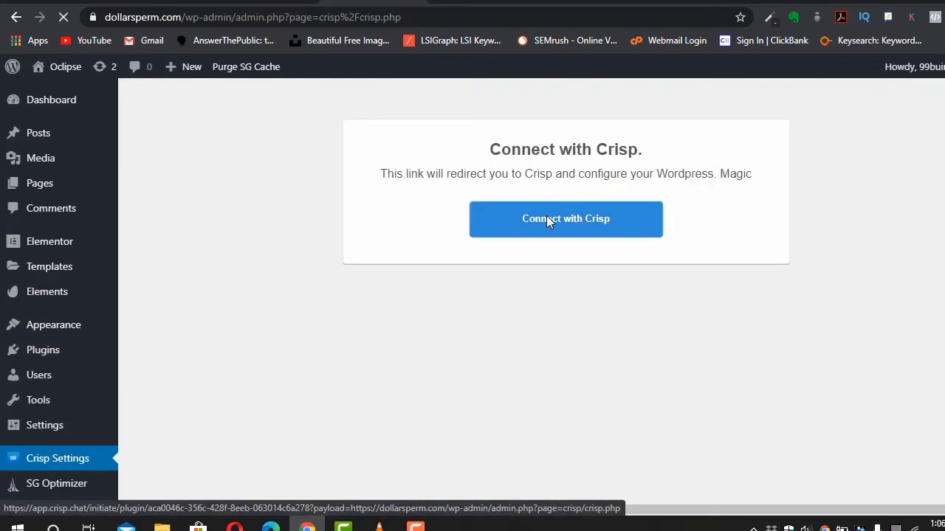
{"action": "left_click", "coordinate": [547, 219]}
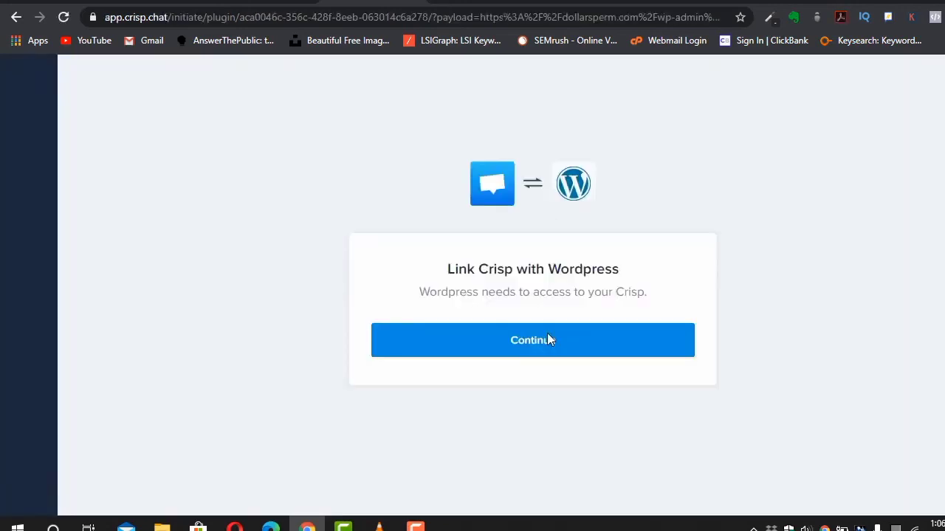
{"action": "left_click", "coordinate": [546, 338]}
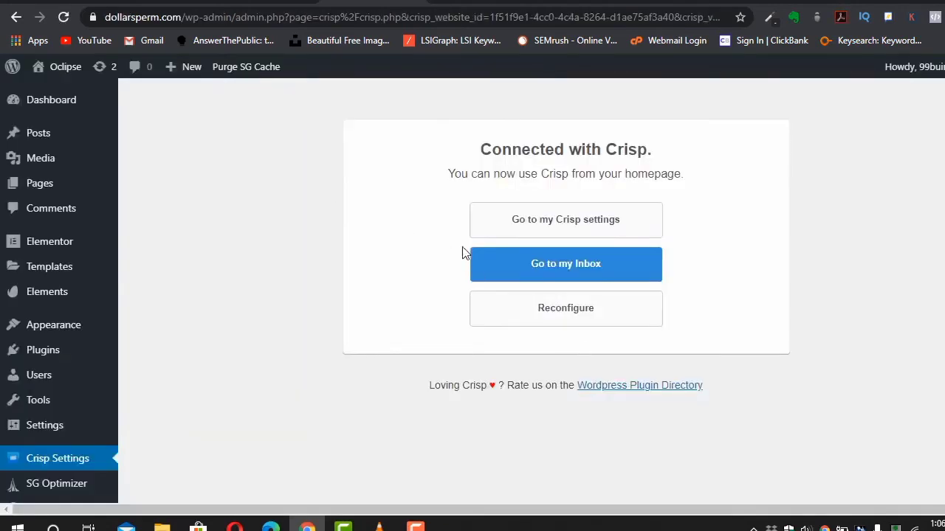
{"action": "left_click", "coordinate": [579, 216]}
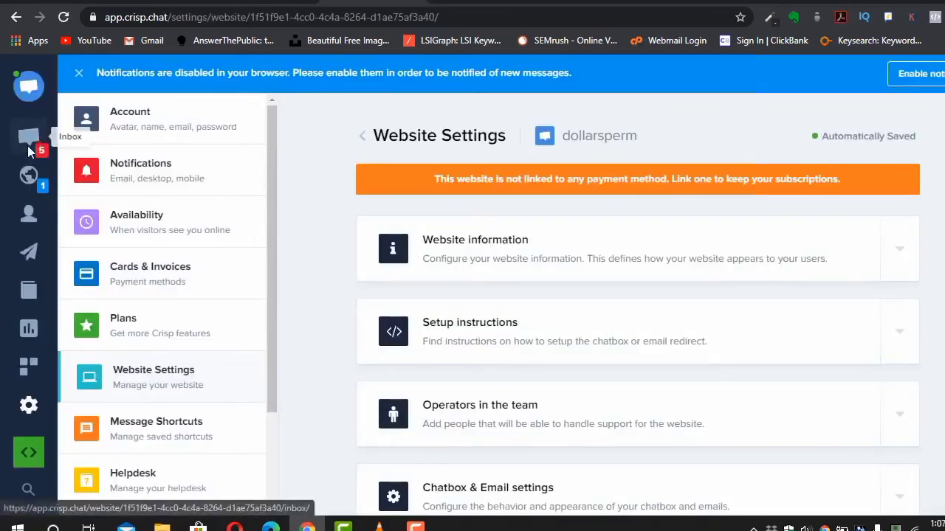
- Send the test message "hello" through the chat box on the live dollarsperm.com homepage
{"action": "left_click", "coordinate": [673, 4]}
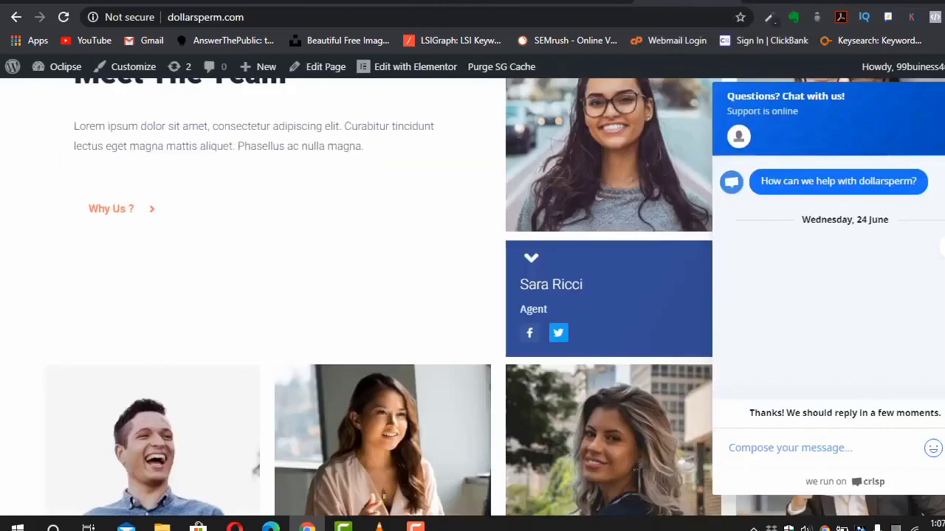
{"action": "left_click", "coordinate": [892, 331]}
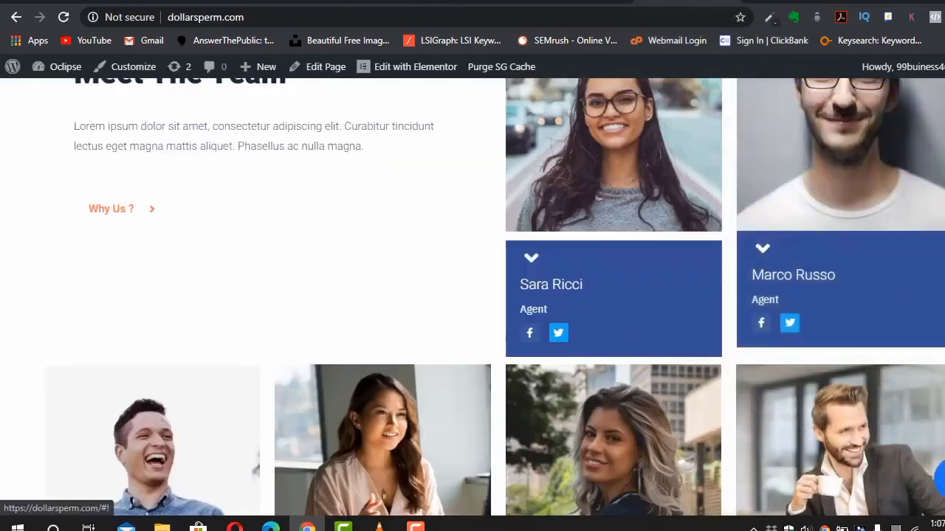
{"action": "left_click", "coordinate": [937, 474]}
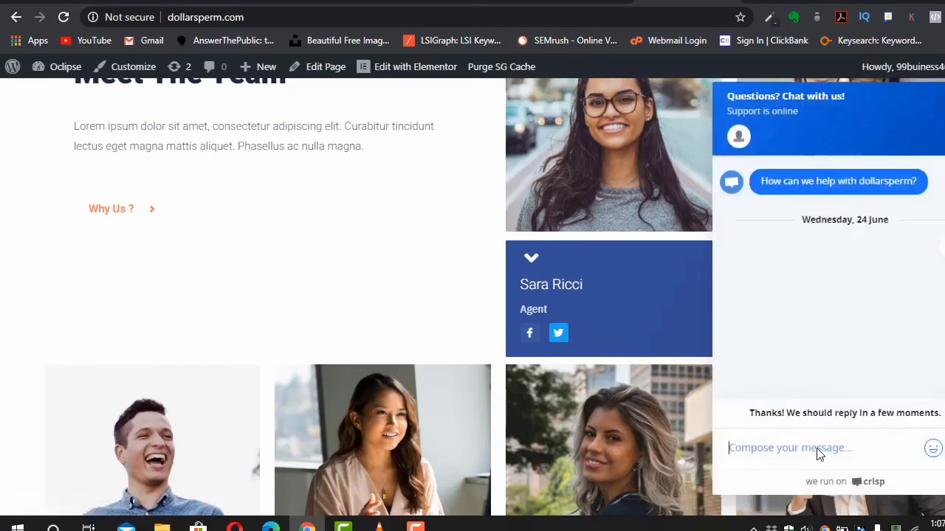
{"action": "type", "text": "hello"}
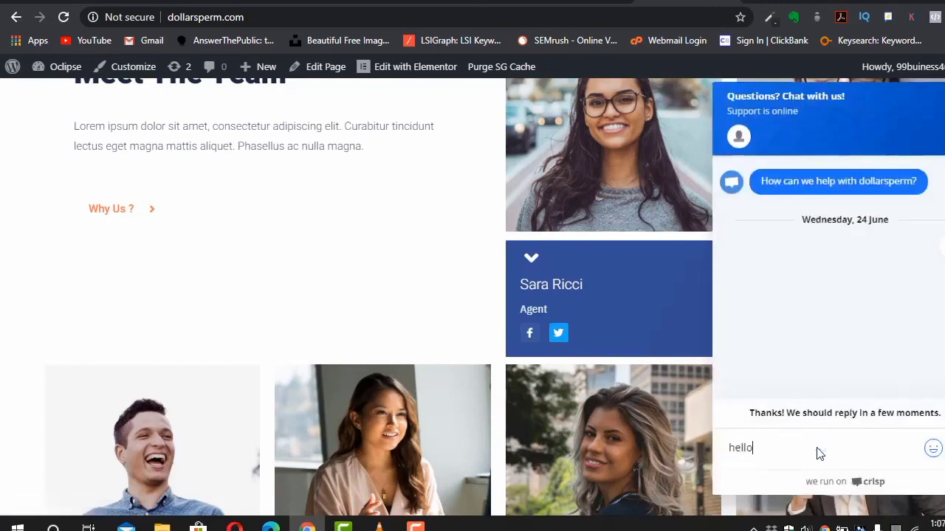
{"action": "key", "text": "Return"}
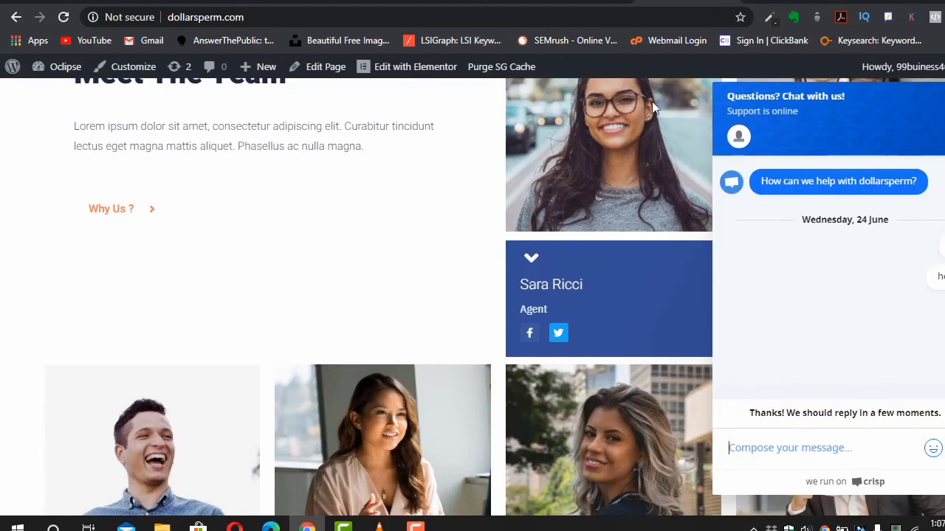
- Open the visitor's conversation in the Crisp inbox and reply with "hi"
{"action": "key", "text": "ctrl+Tab"}
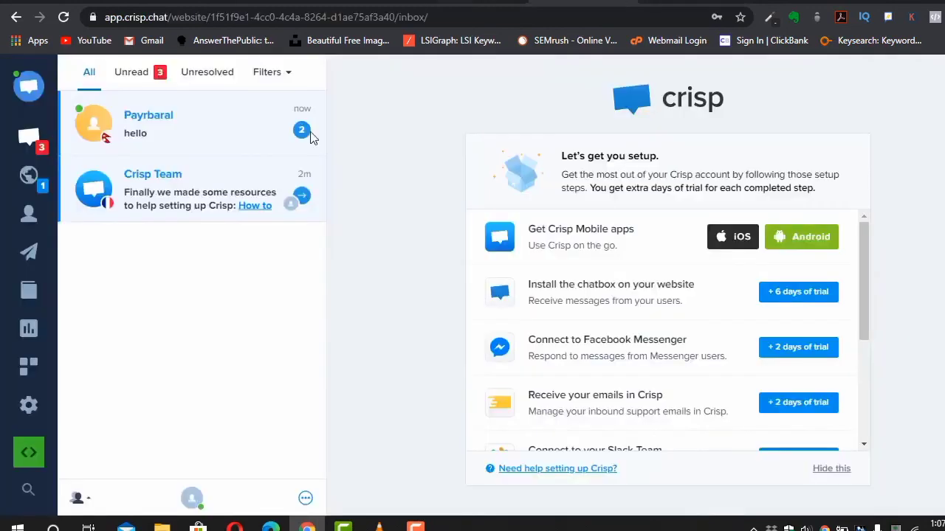
{"action": "left_click", "coordinate": [172, 144]}
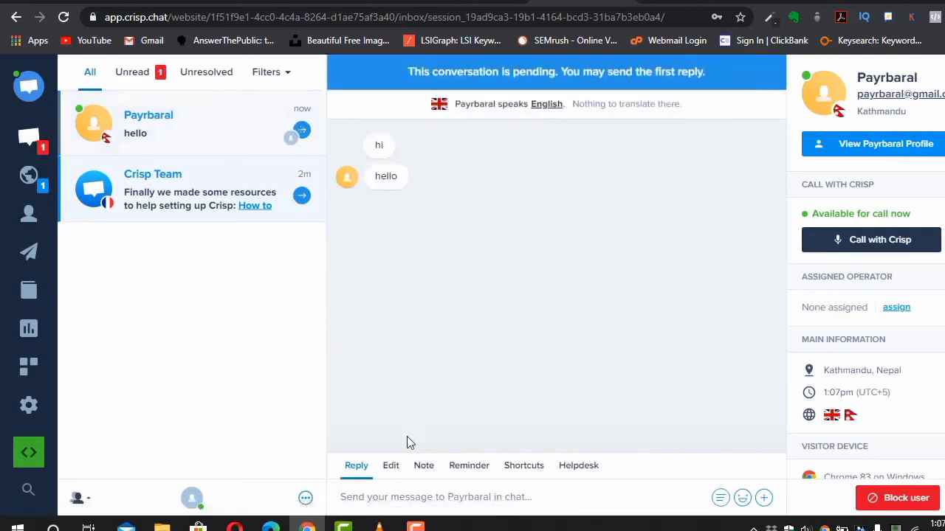
{"action": "type", "text": "hi"}
{"action": "key", "text": "Return"}
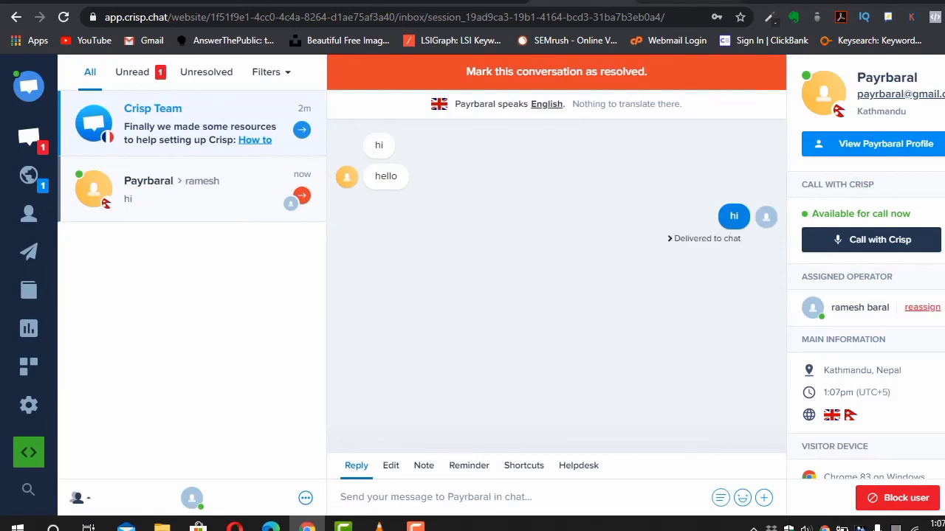
- Check the operator's reply in the live homepage's chat box and close the box
{"action": "left_click", "coordinate": [686, 2]}
{"action": "mouse_move", "coordinate": [765, 332]}
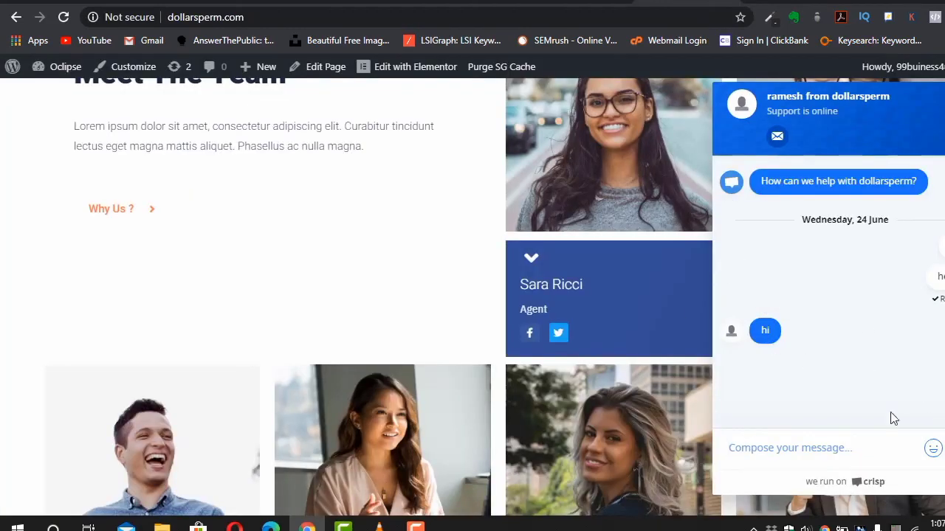
{"action": "left_click", "coordinate": [731, 448]}
{"action": "left_click", "coordinate": [744, 85]}
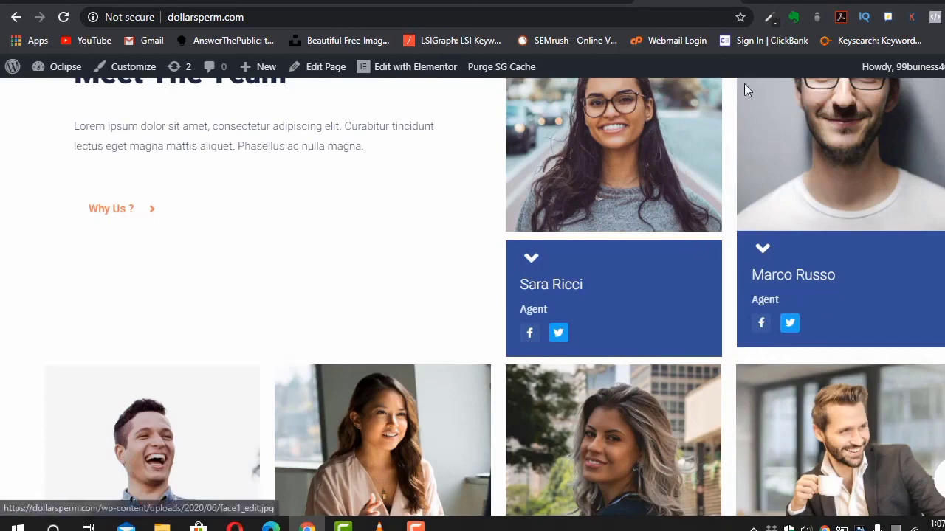
- Return to the Crisp inbox conversation and view the visitor's contact profile
{"action": "key", "text": "ctrl+Tab"}
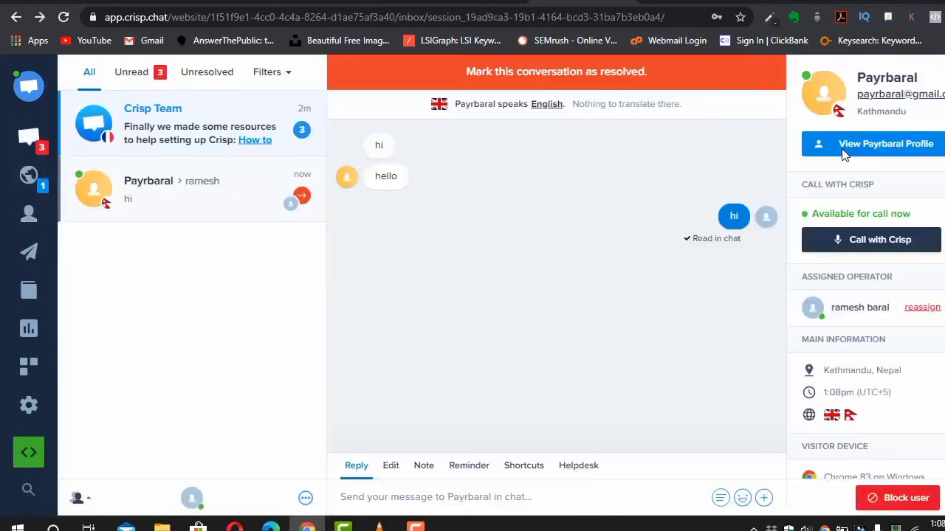
{"action": "left_click", "coordinate": [845, 147]}
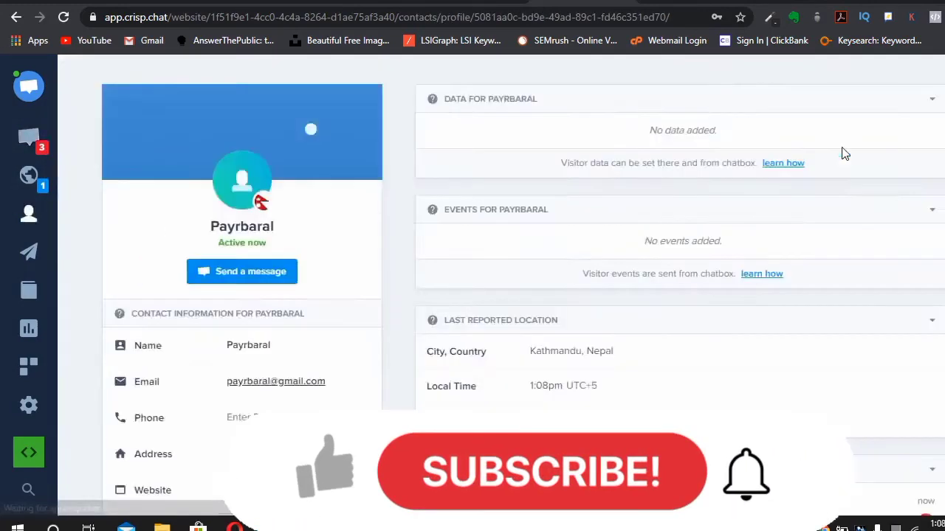